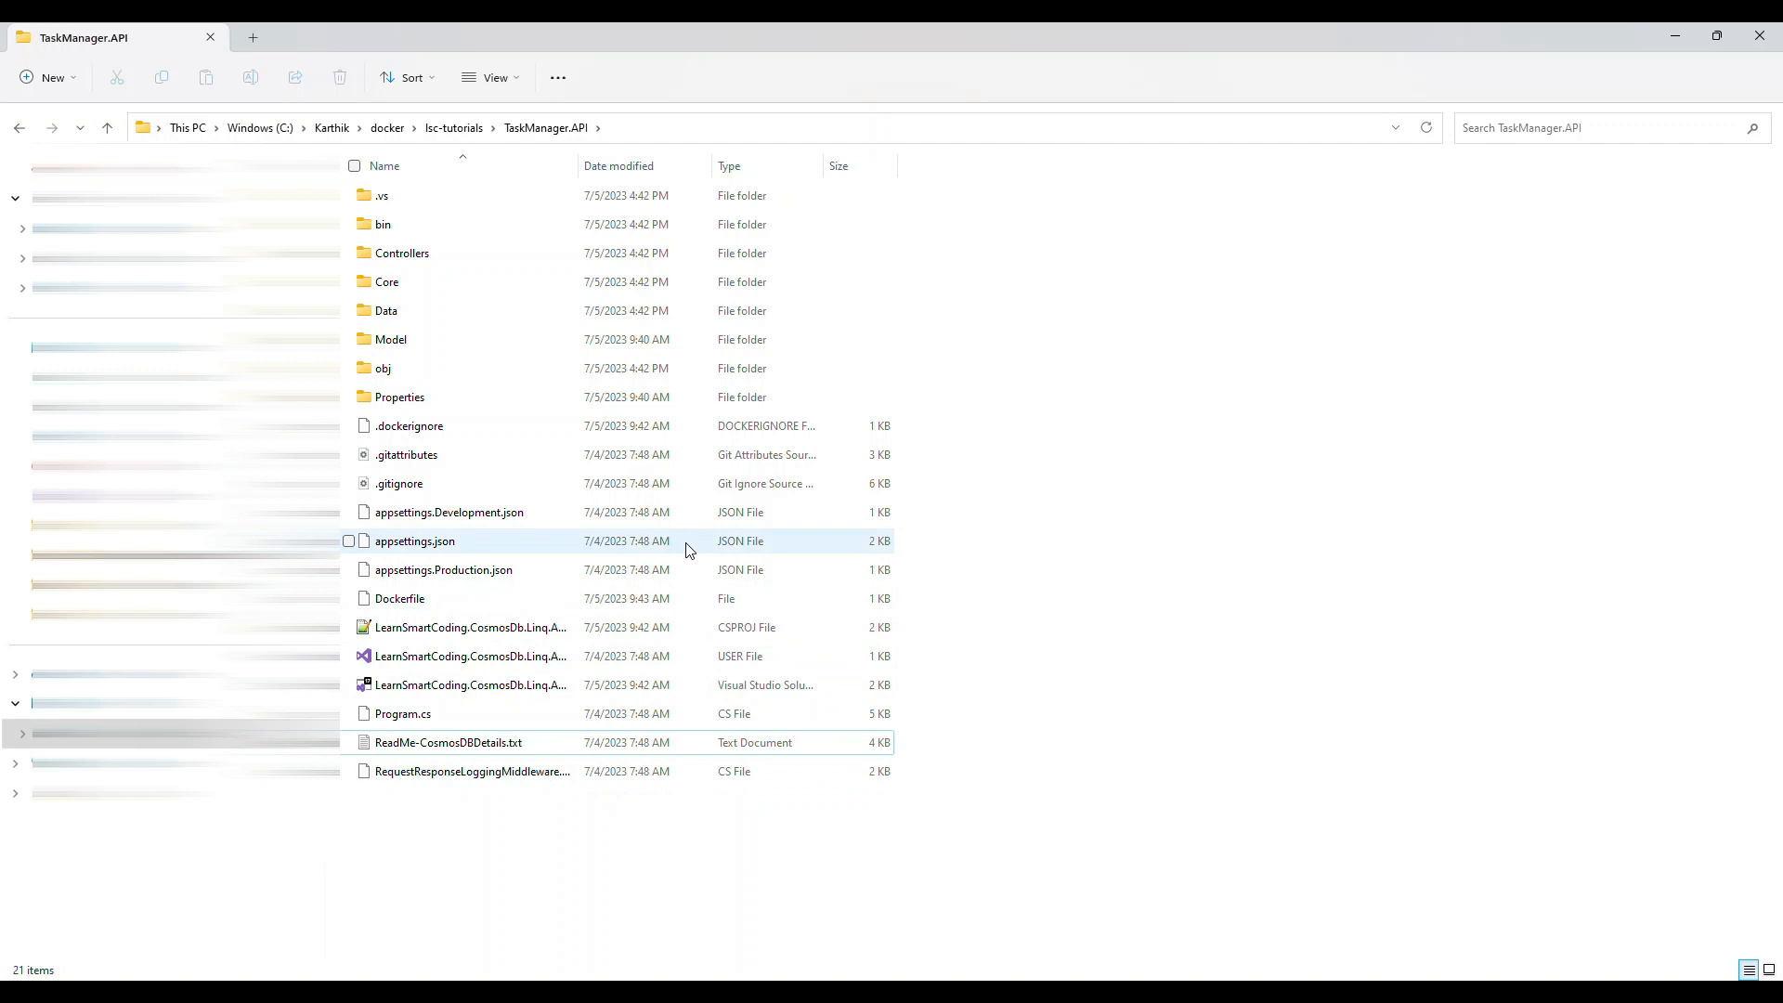
Step: Open a command prompt in the TaskManager.API folder, maximize its window and enlarge the text
click(641, 130)
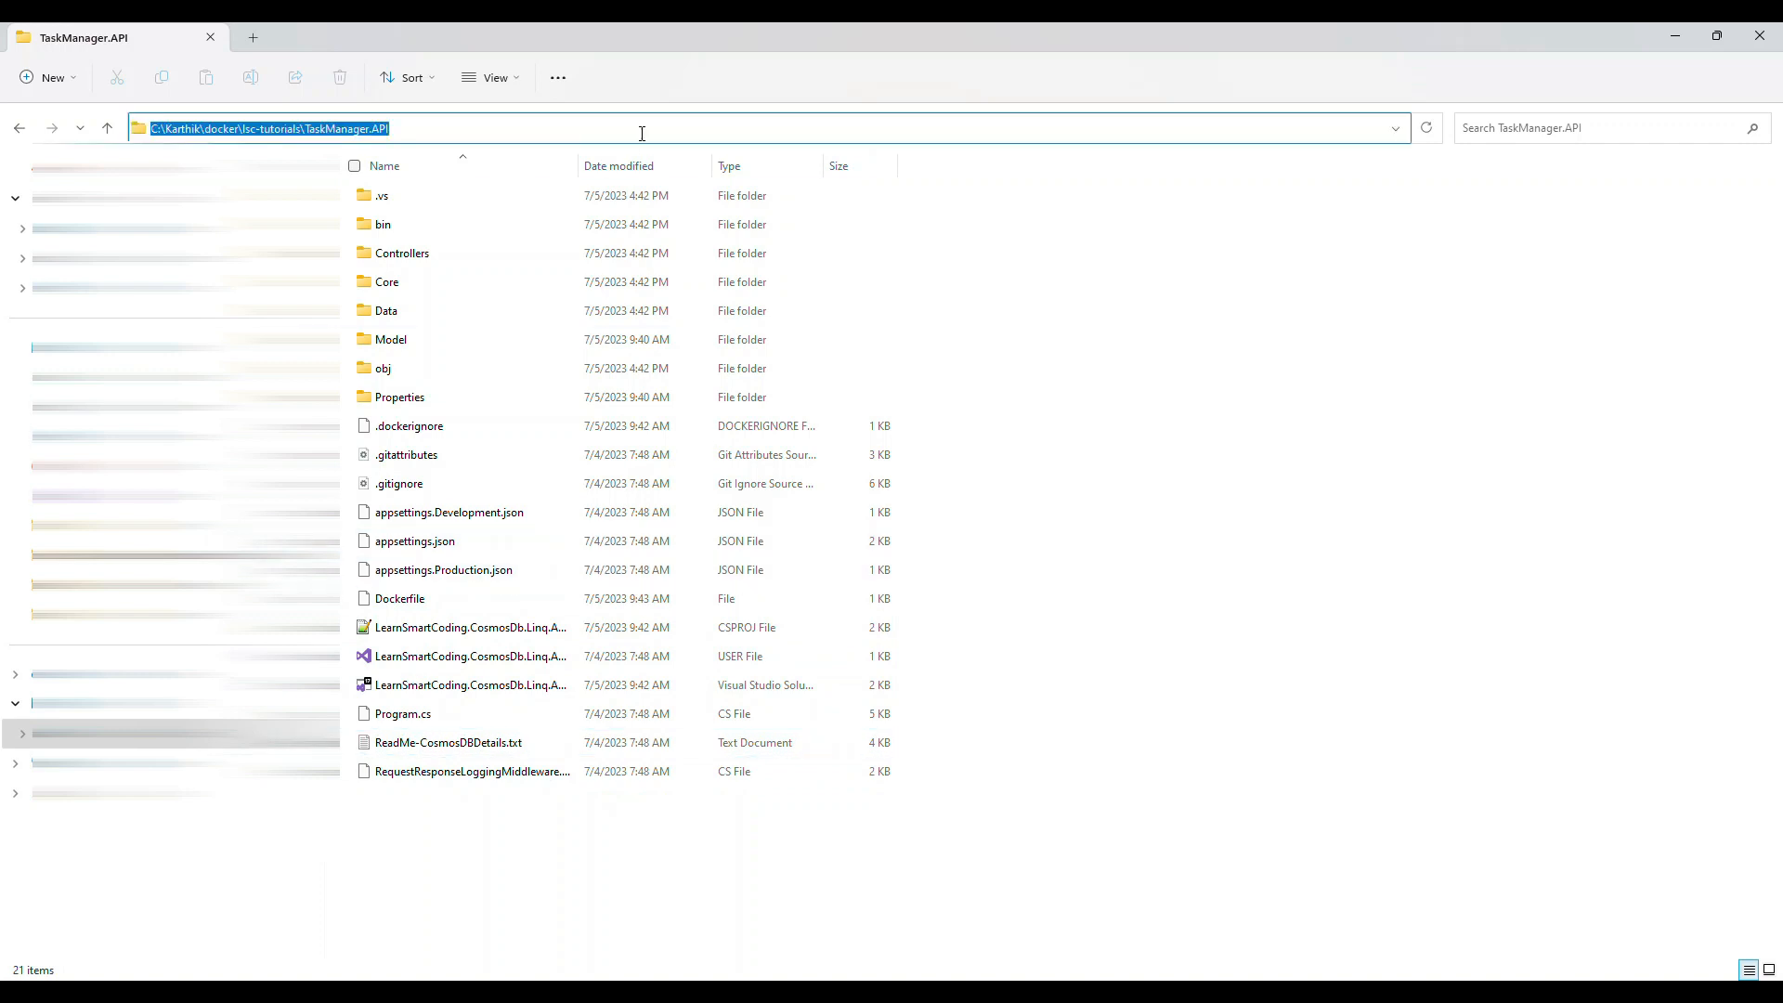
text(cmd)
key(Return)
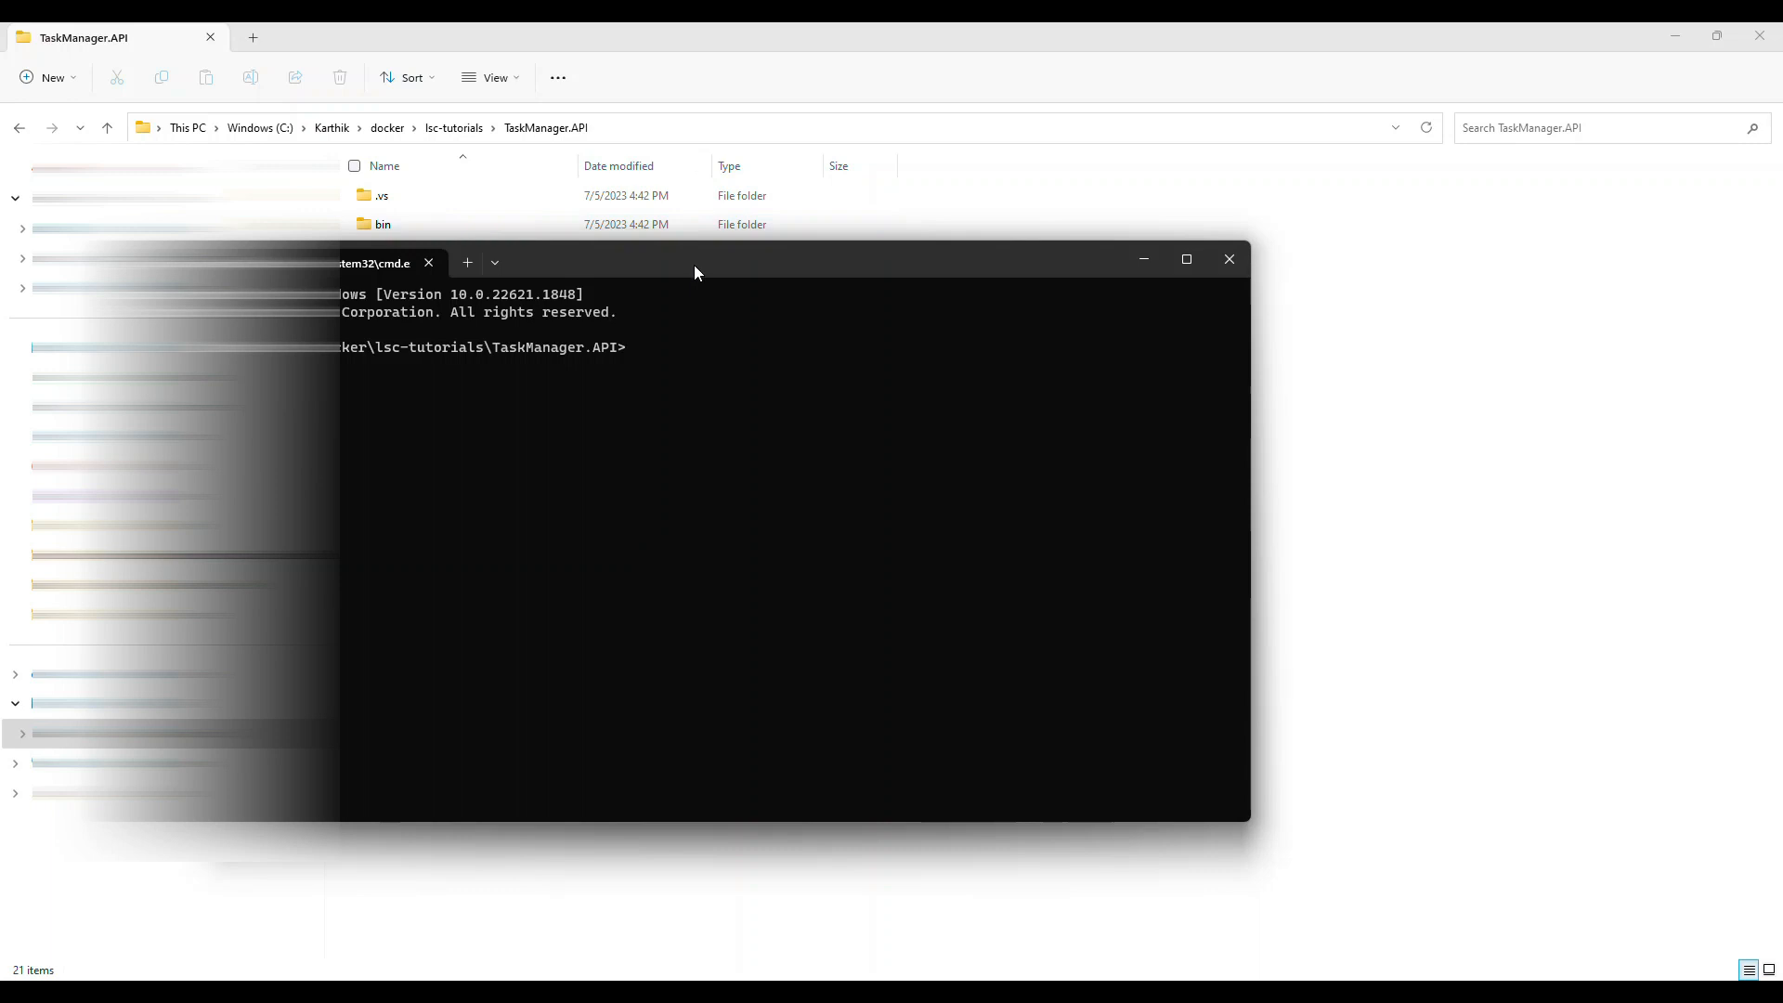
double_click(694, 265)
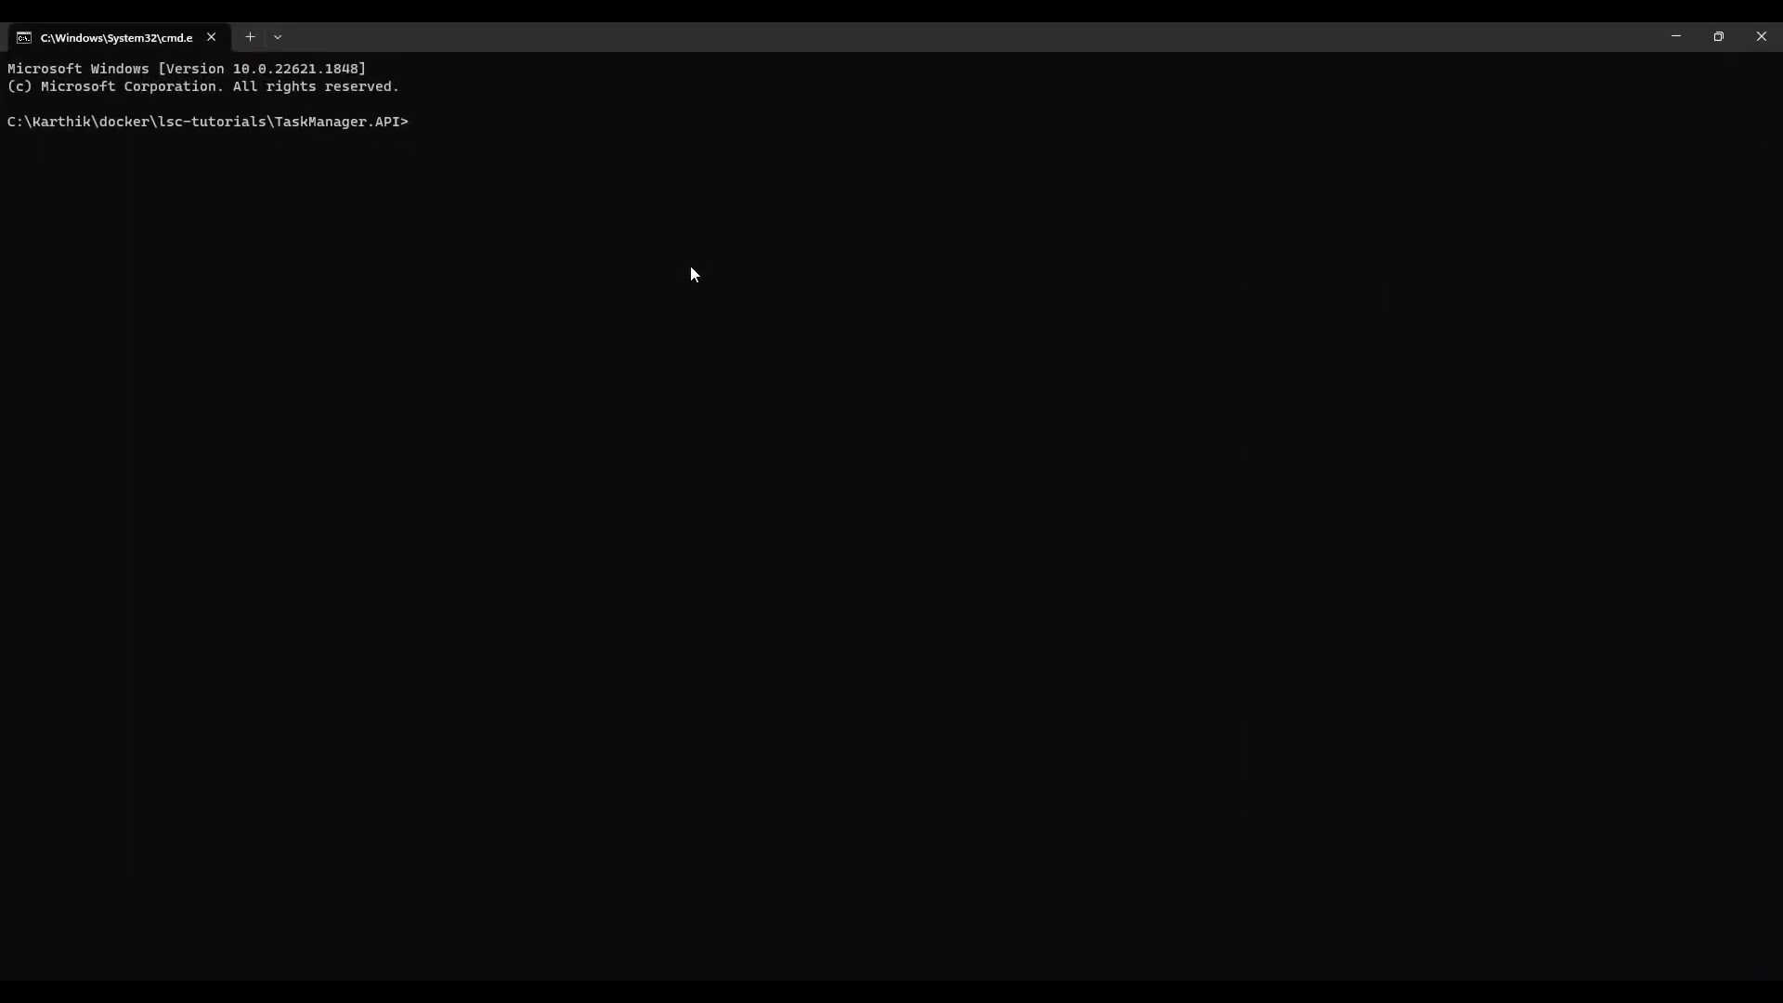
ctrl+scroll(687, 267, up, 3)
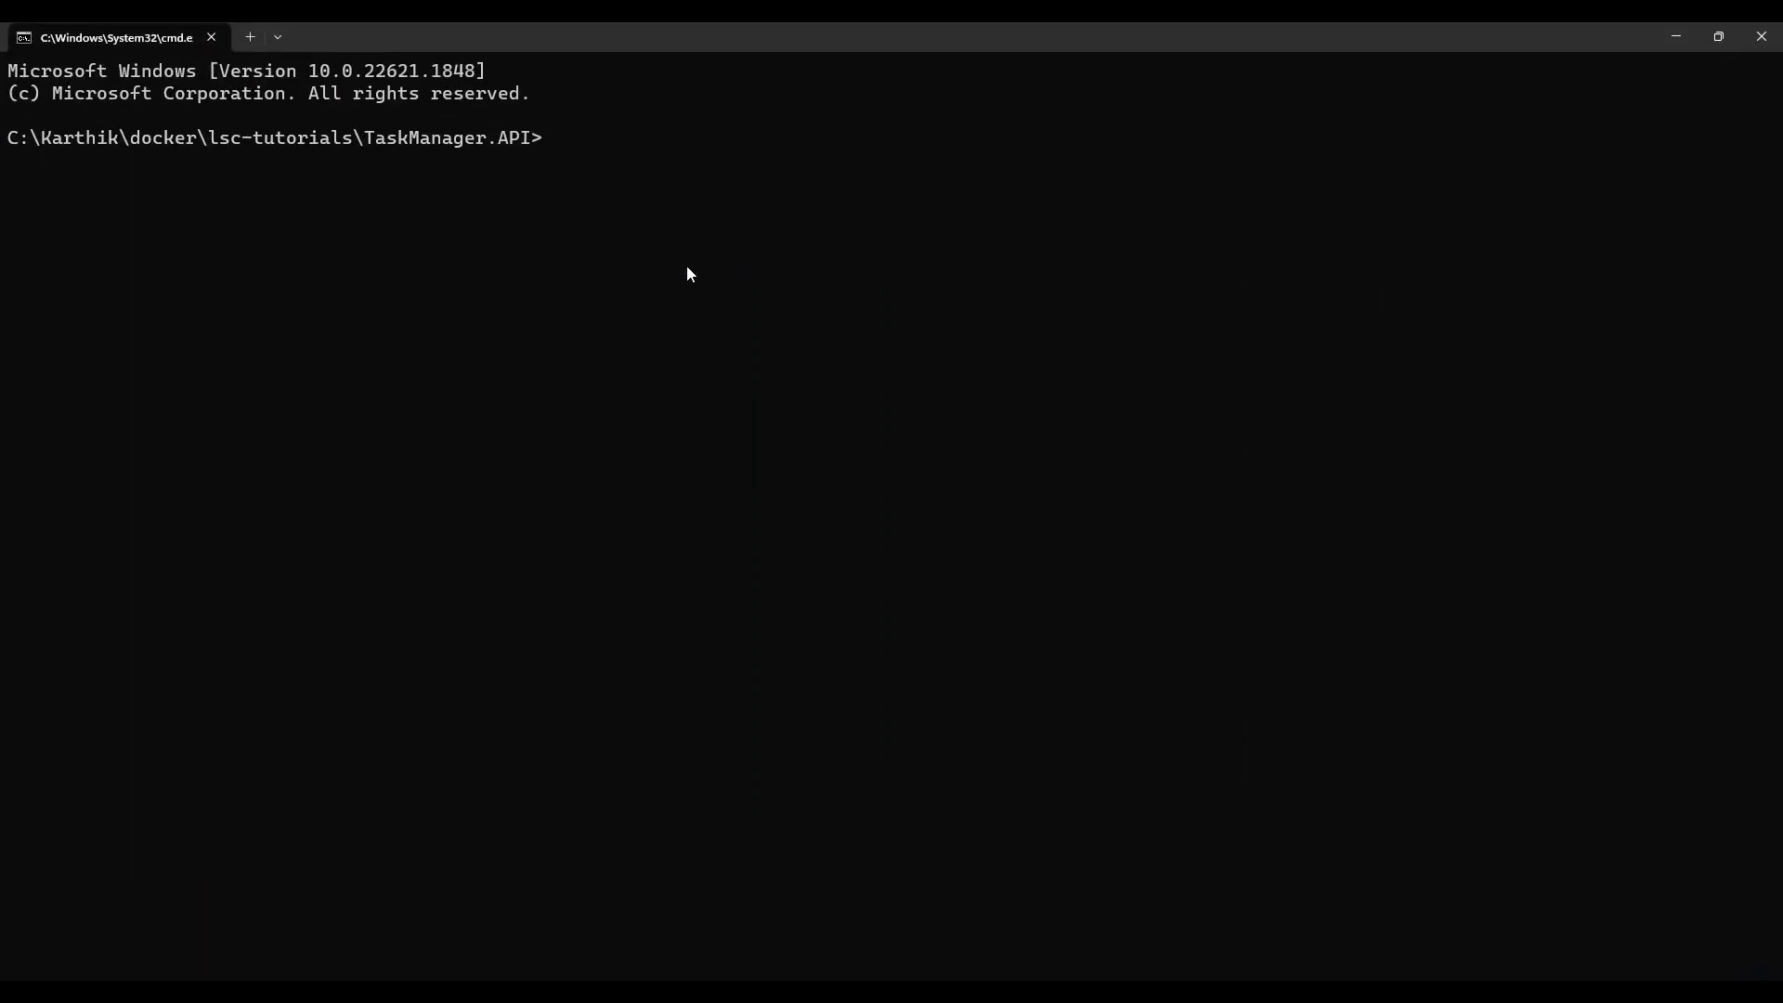
Step: Initialize a Git repository in the TaskManager.API folder
text(git init)
key(Return)
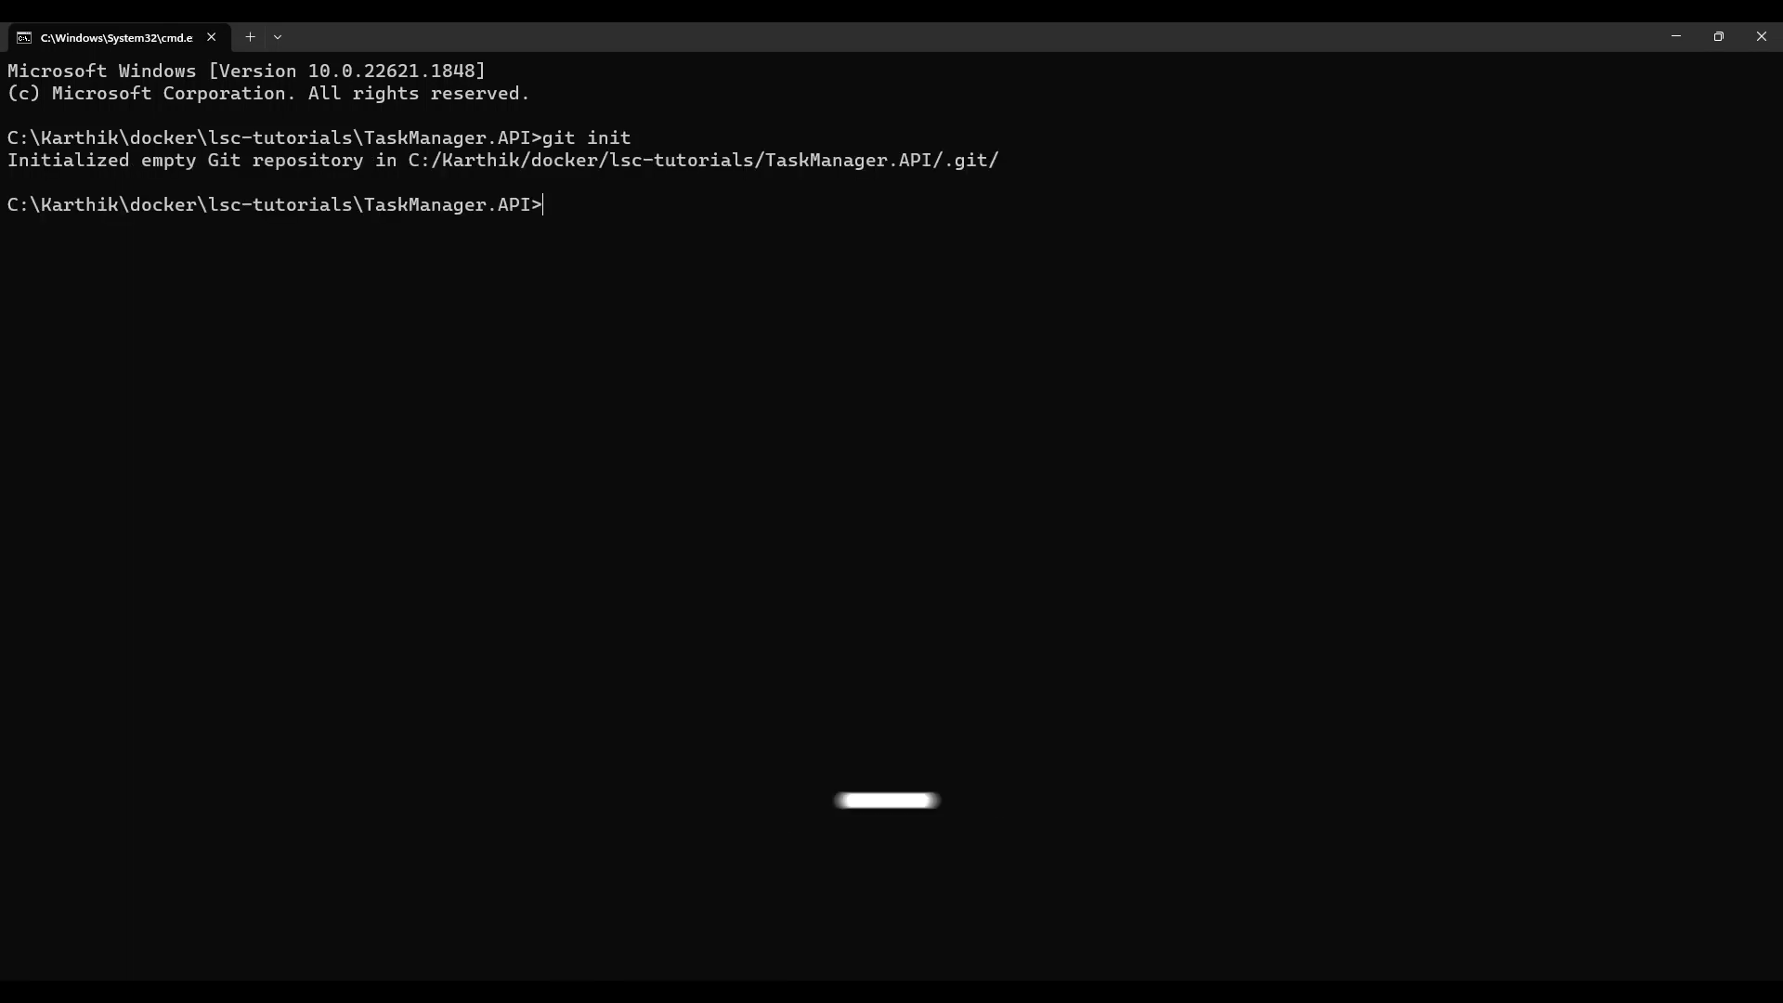
Step: Add the copied clone URL of the Azure DevOps TaskManager.API repository as the Git remote named origin
text(git)
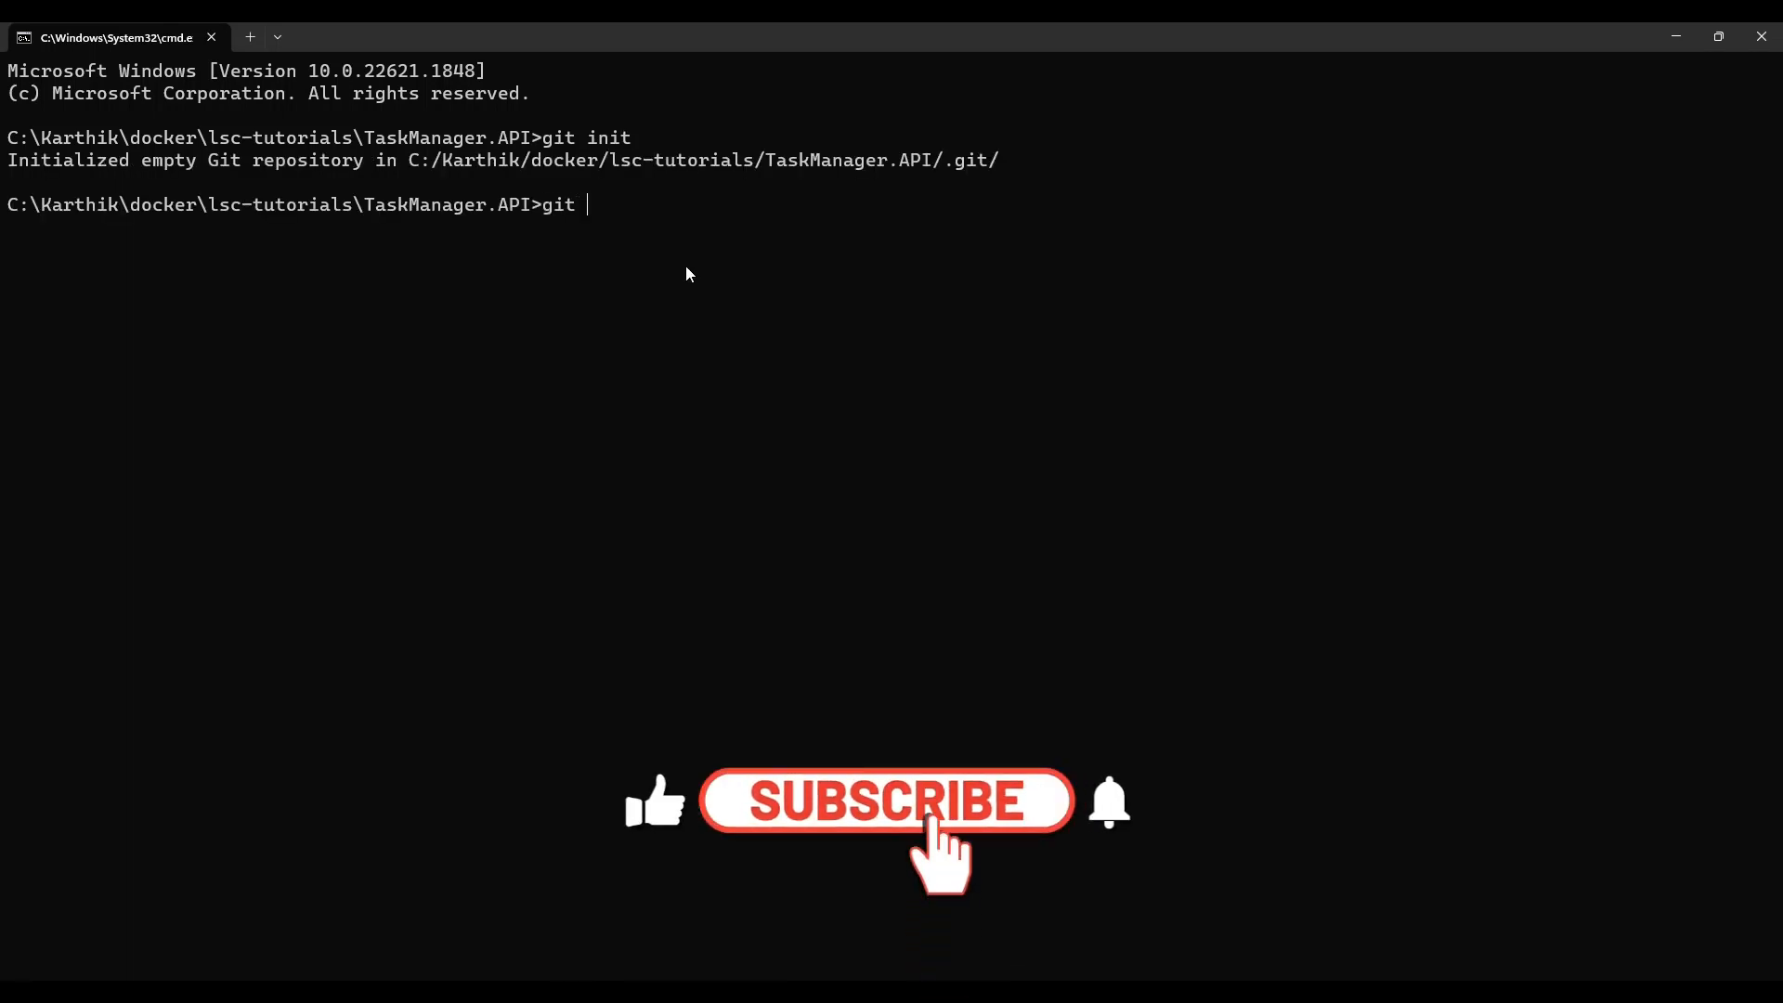
text( remot)
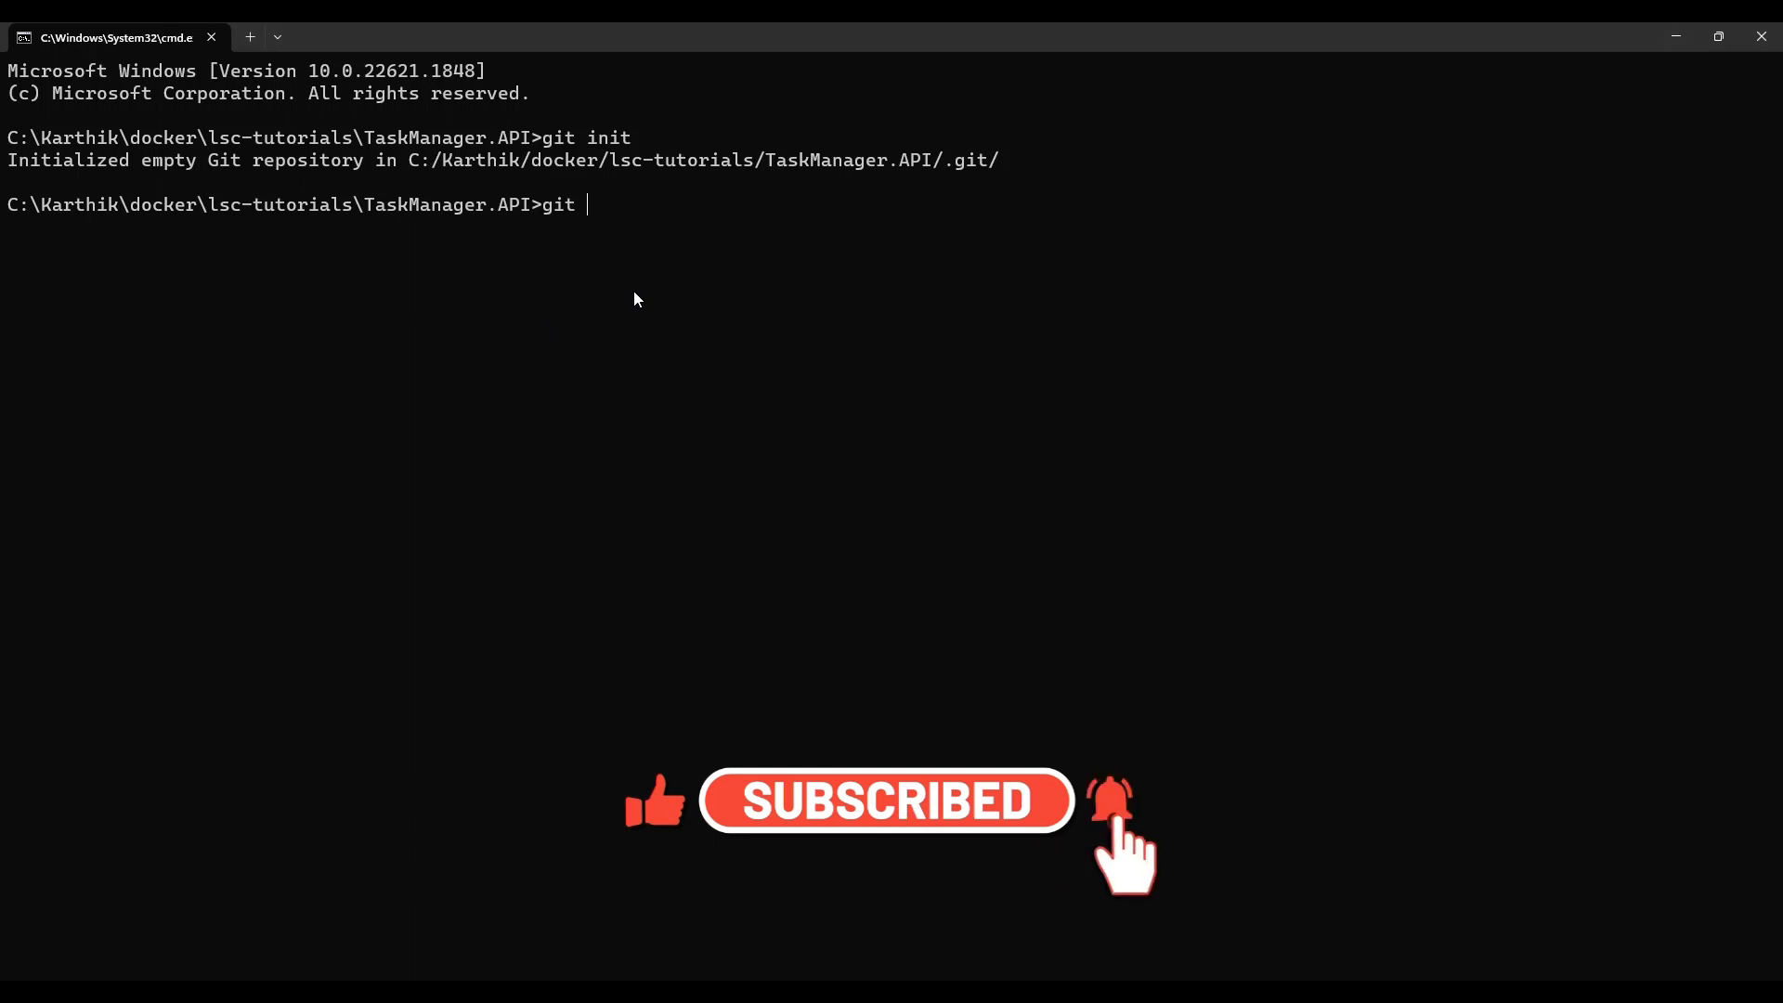
text(e )
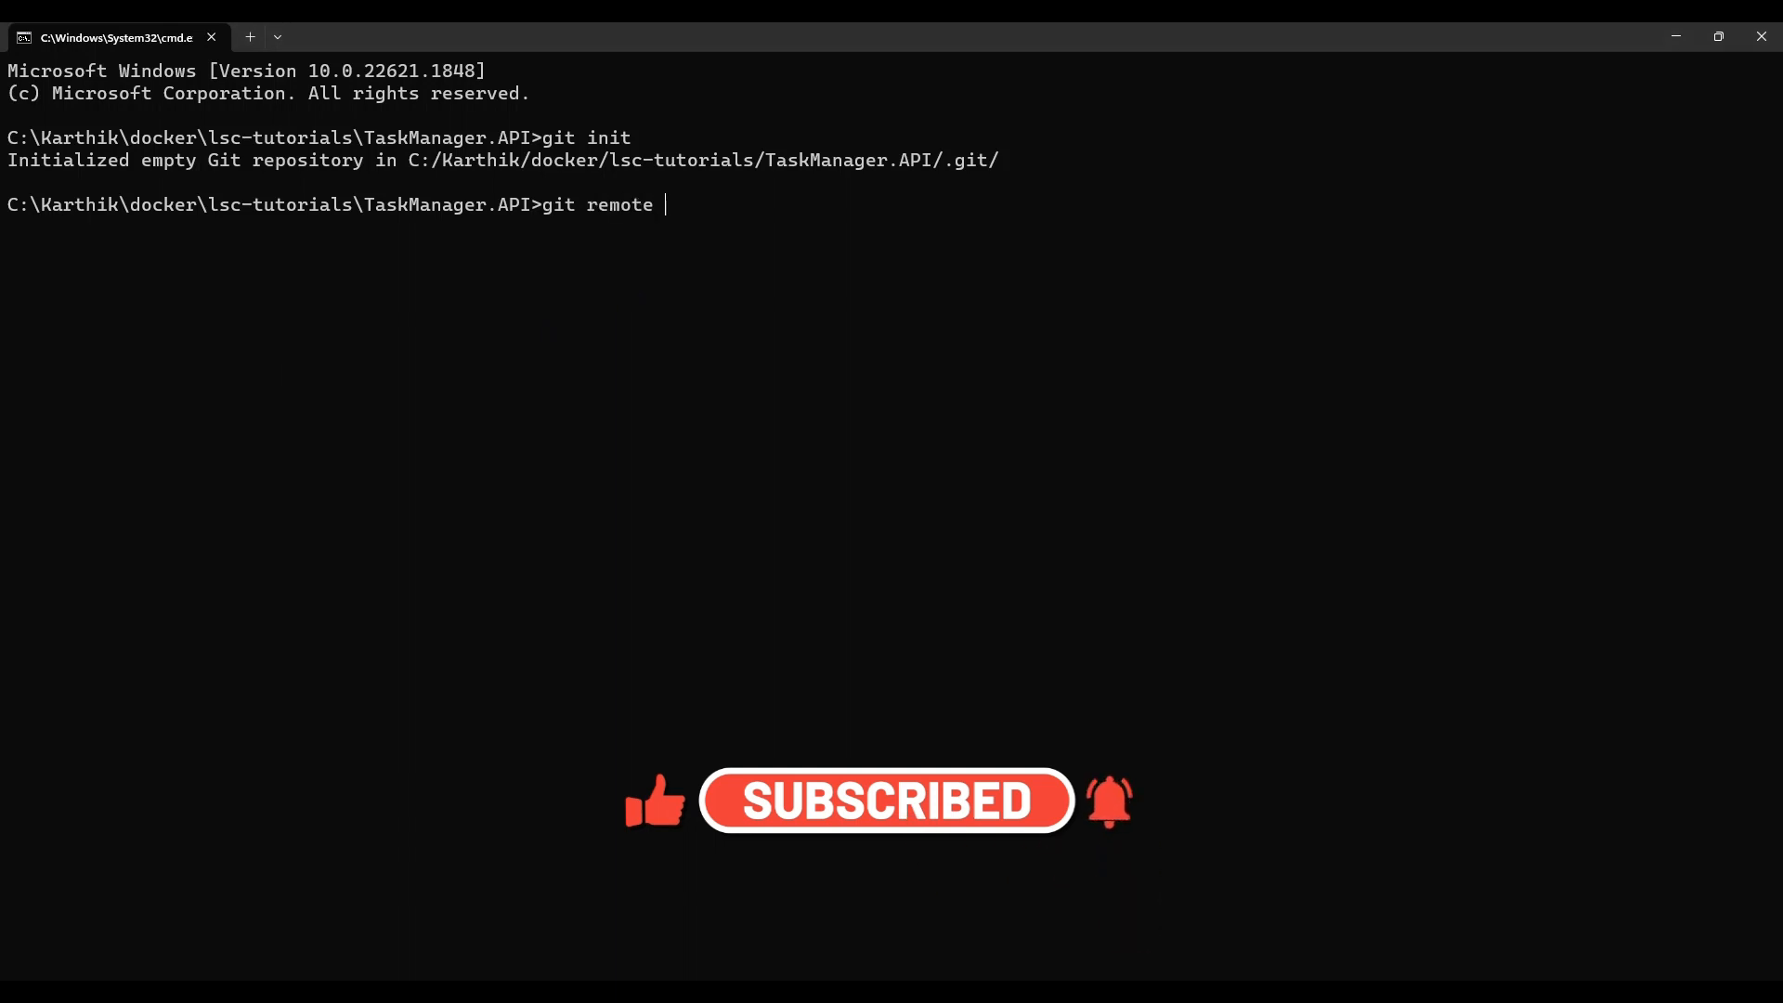
text(add origin)
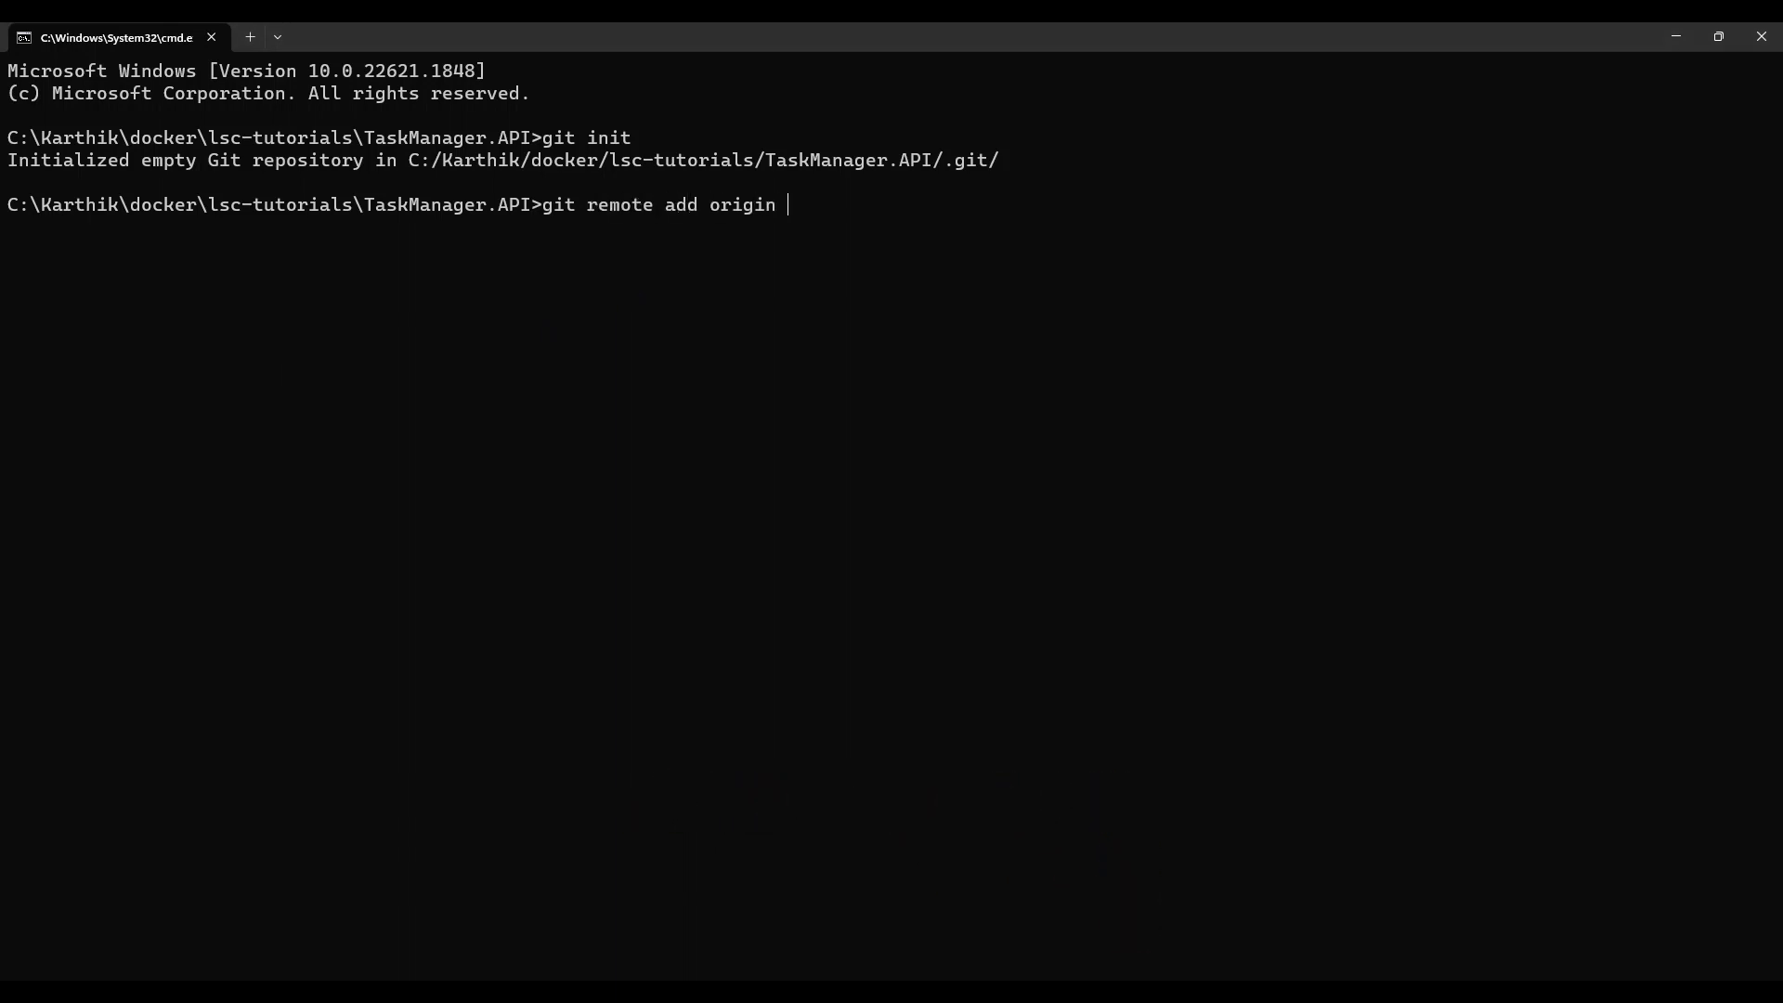
key(ctrl+v)
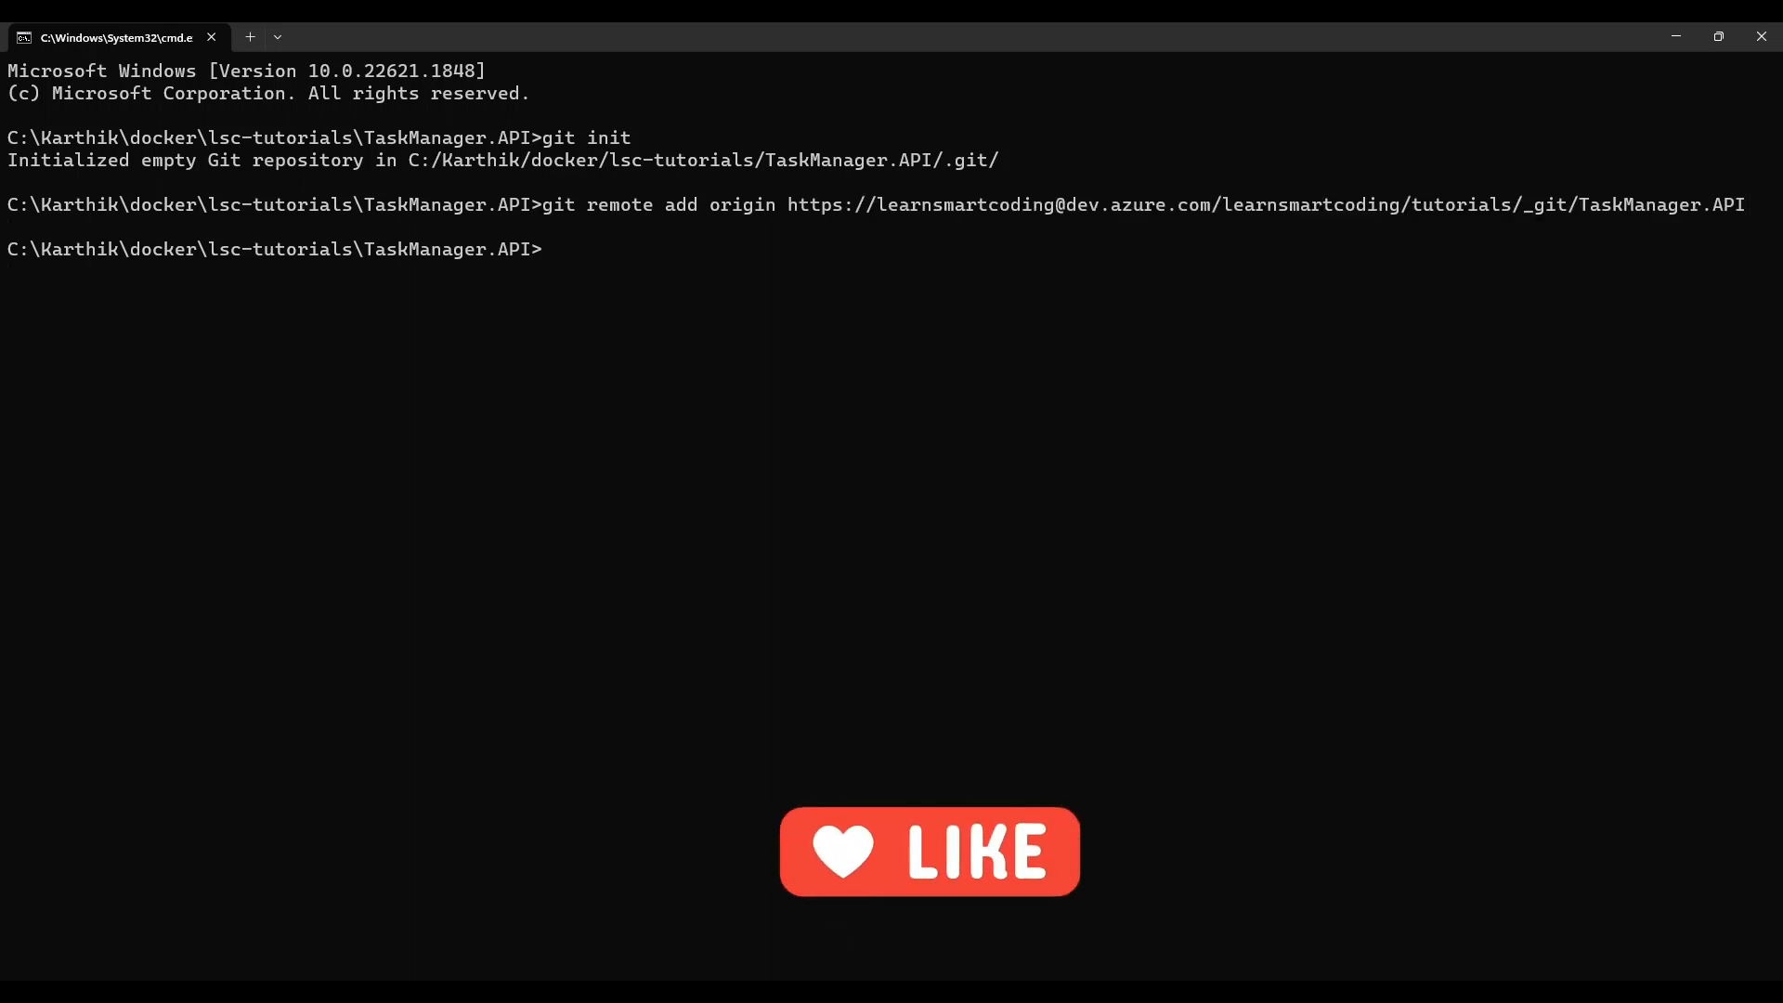
Step: Stage all files of the current folder with git add using the dot path
text(git add )
text(--all)
key(BackSpace)
key(BackSpace)
key(BackSpace)
key(BackSpace)
key(BackSpace)
text(.)
key(Return)
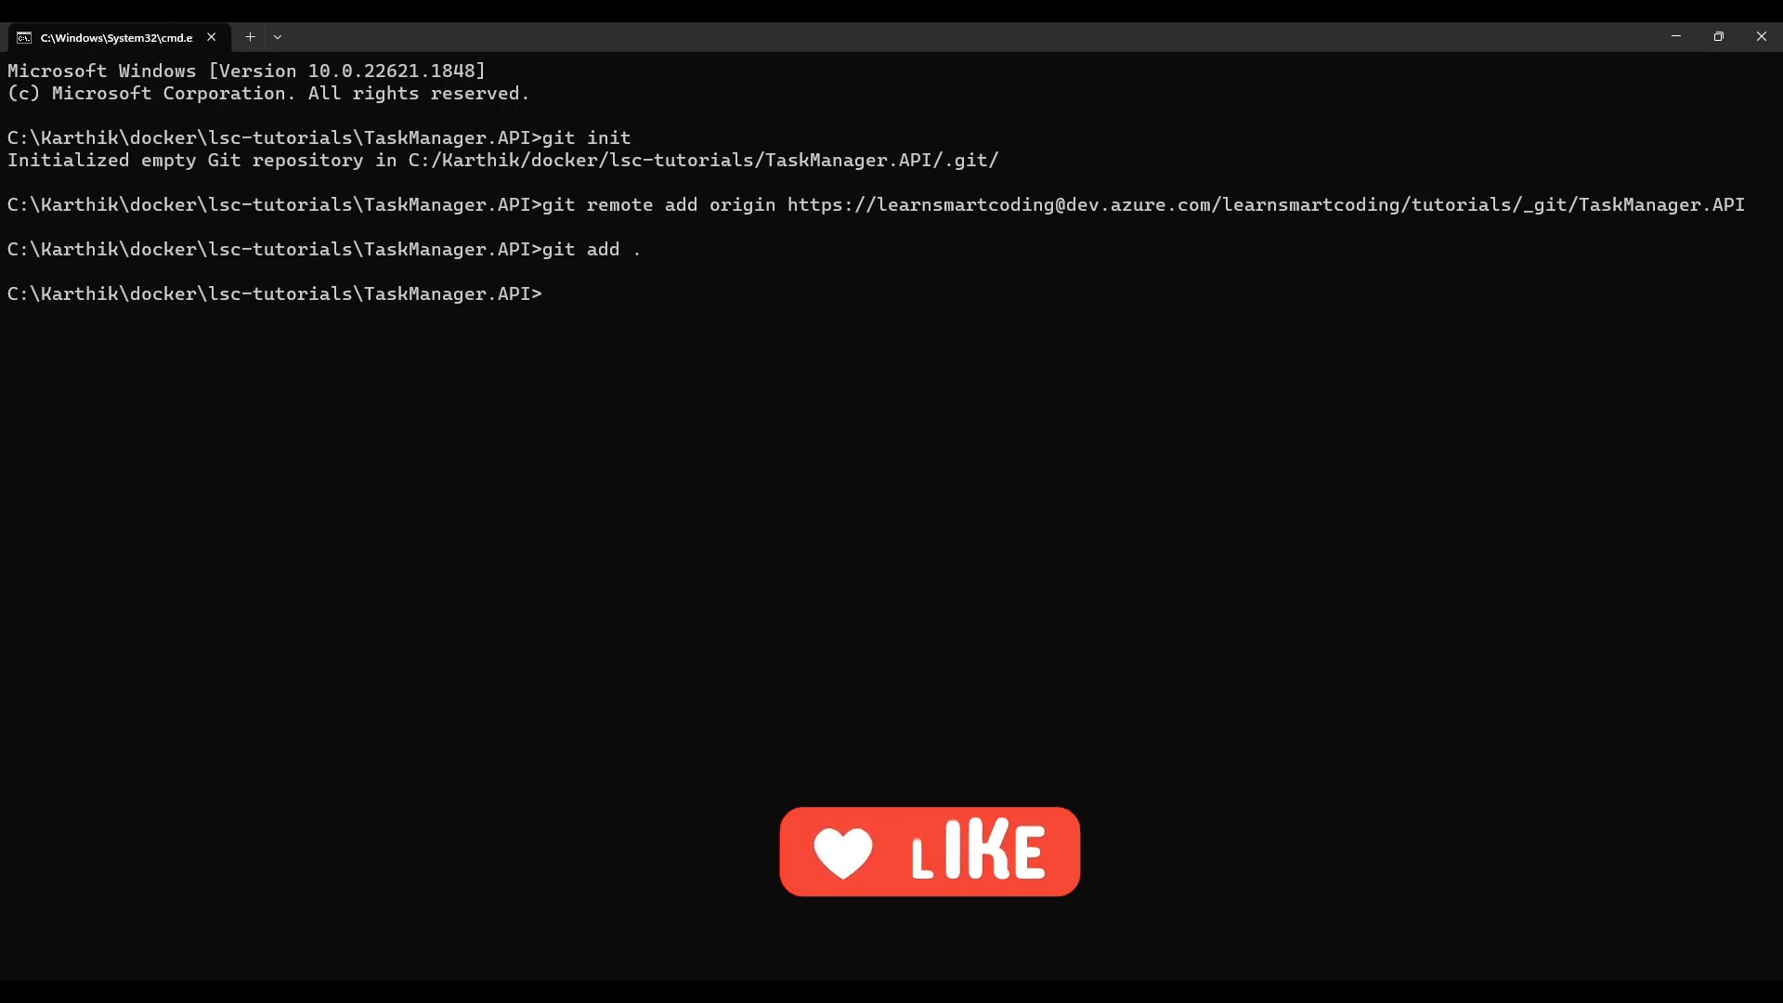
Step: Check the status of the staged files and list the local Git branches
text(git status)
key(Return)
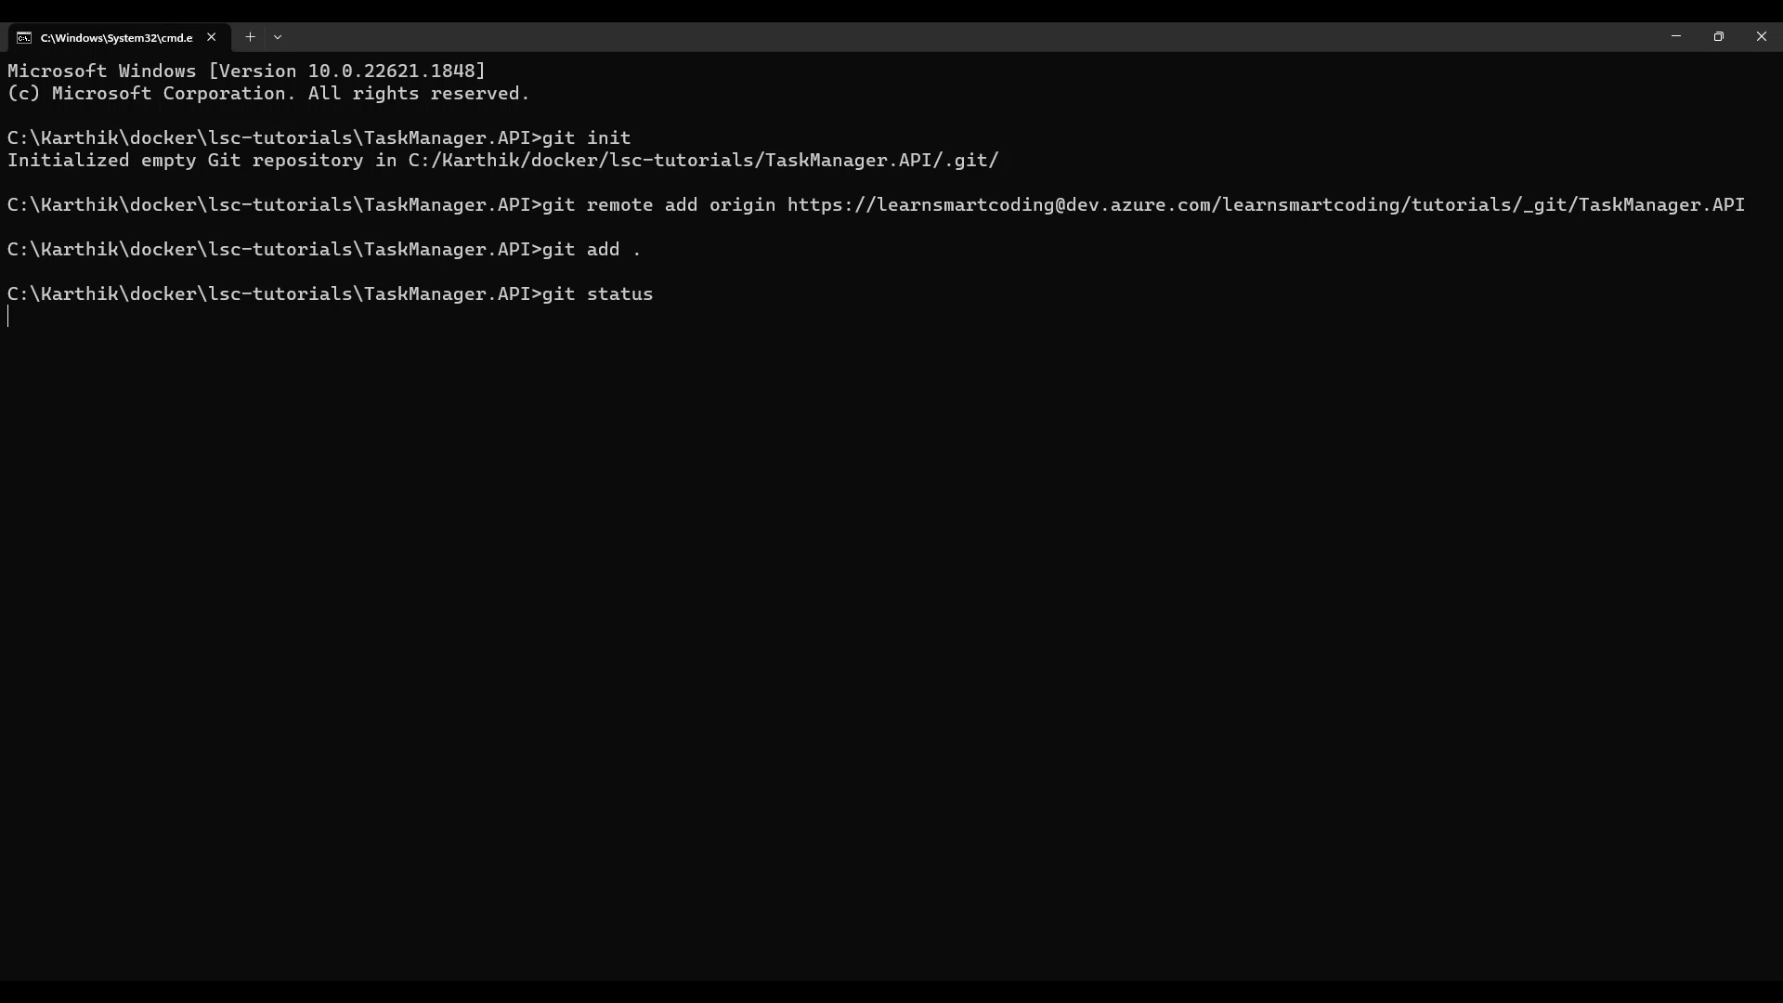
text(g)
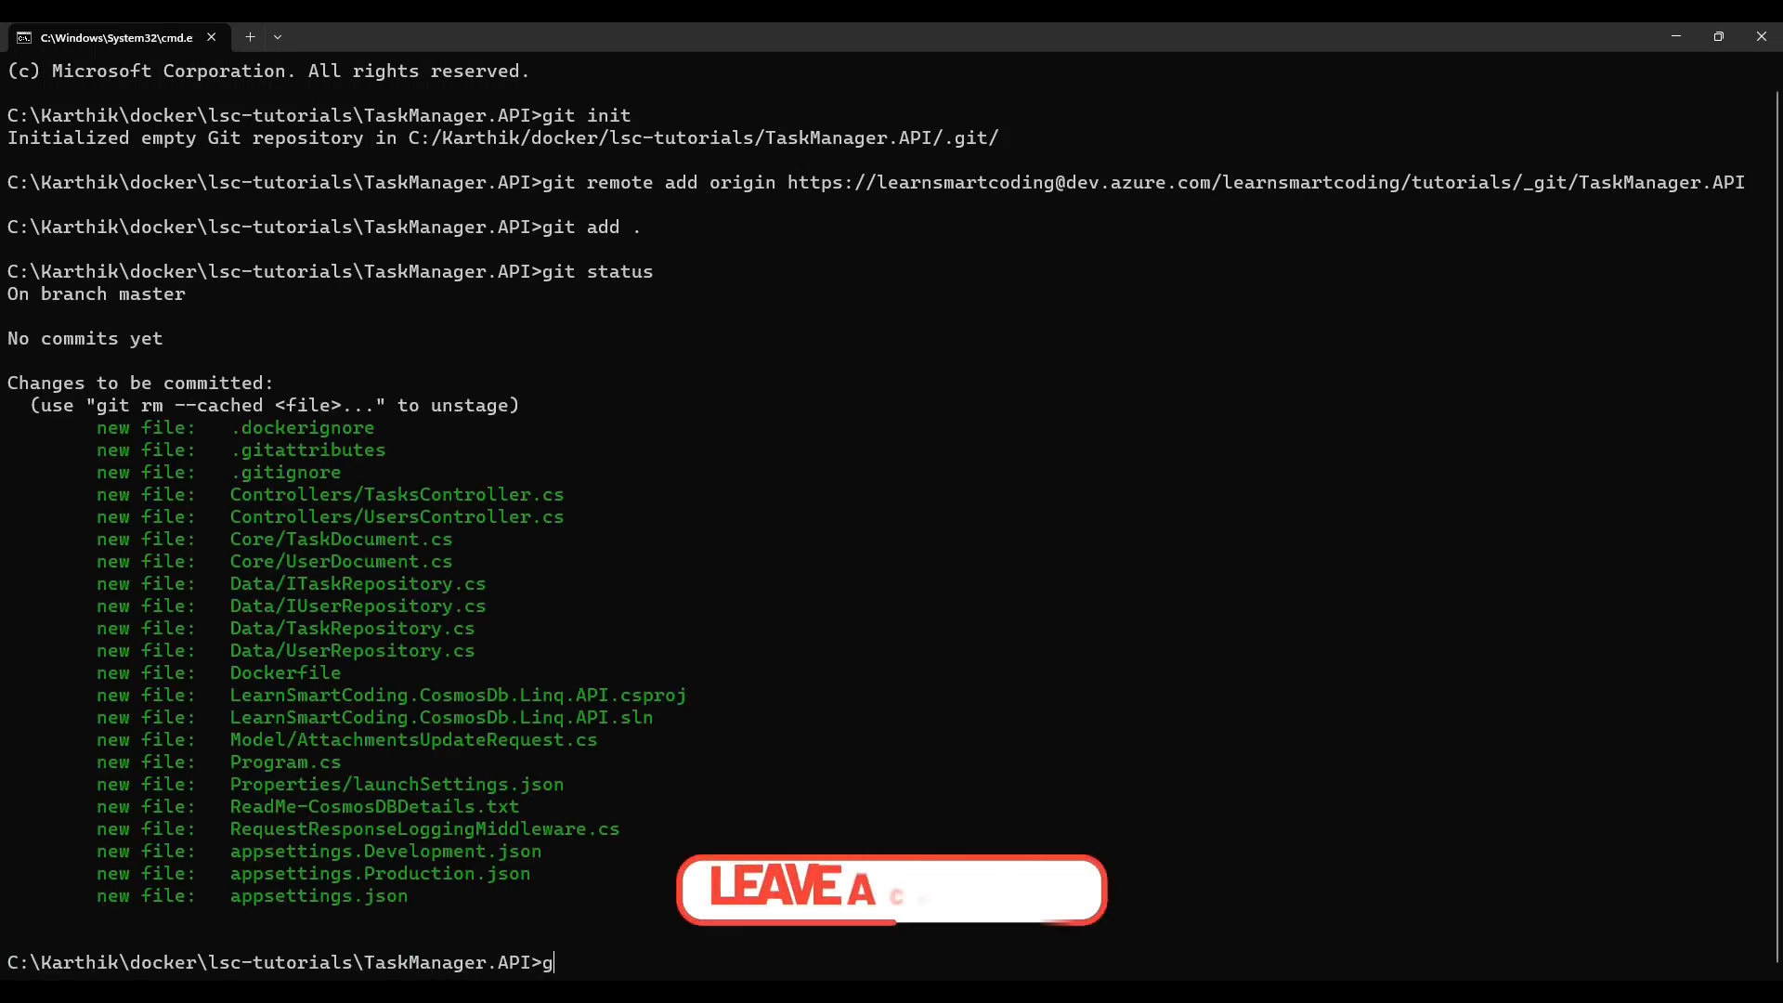
text(it branch)
key(Return)
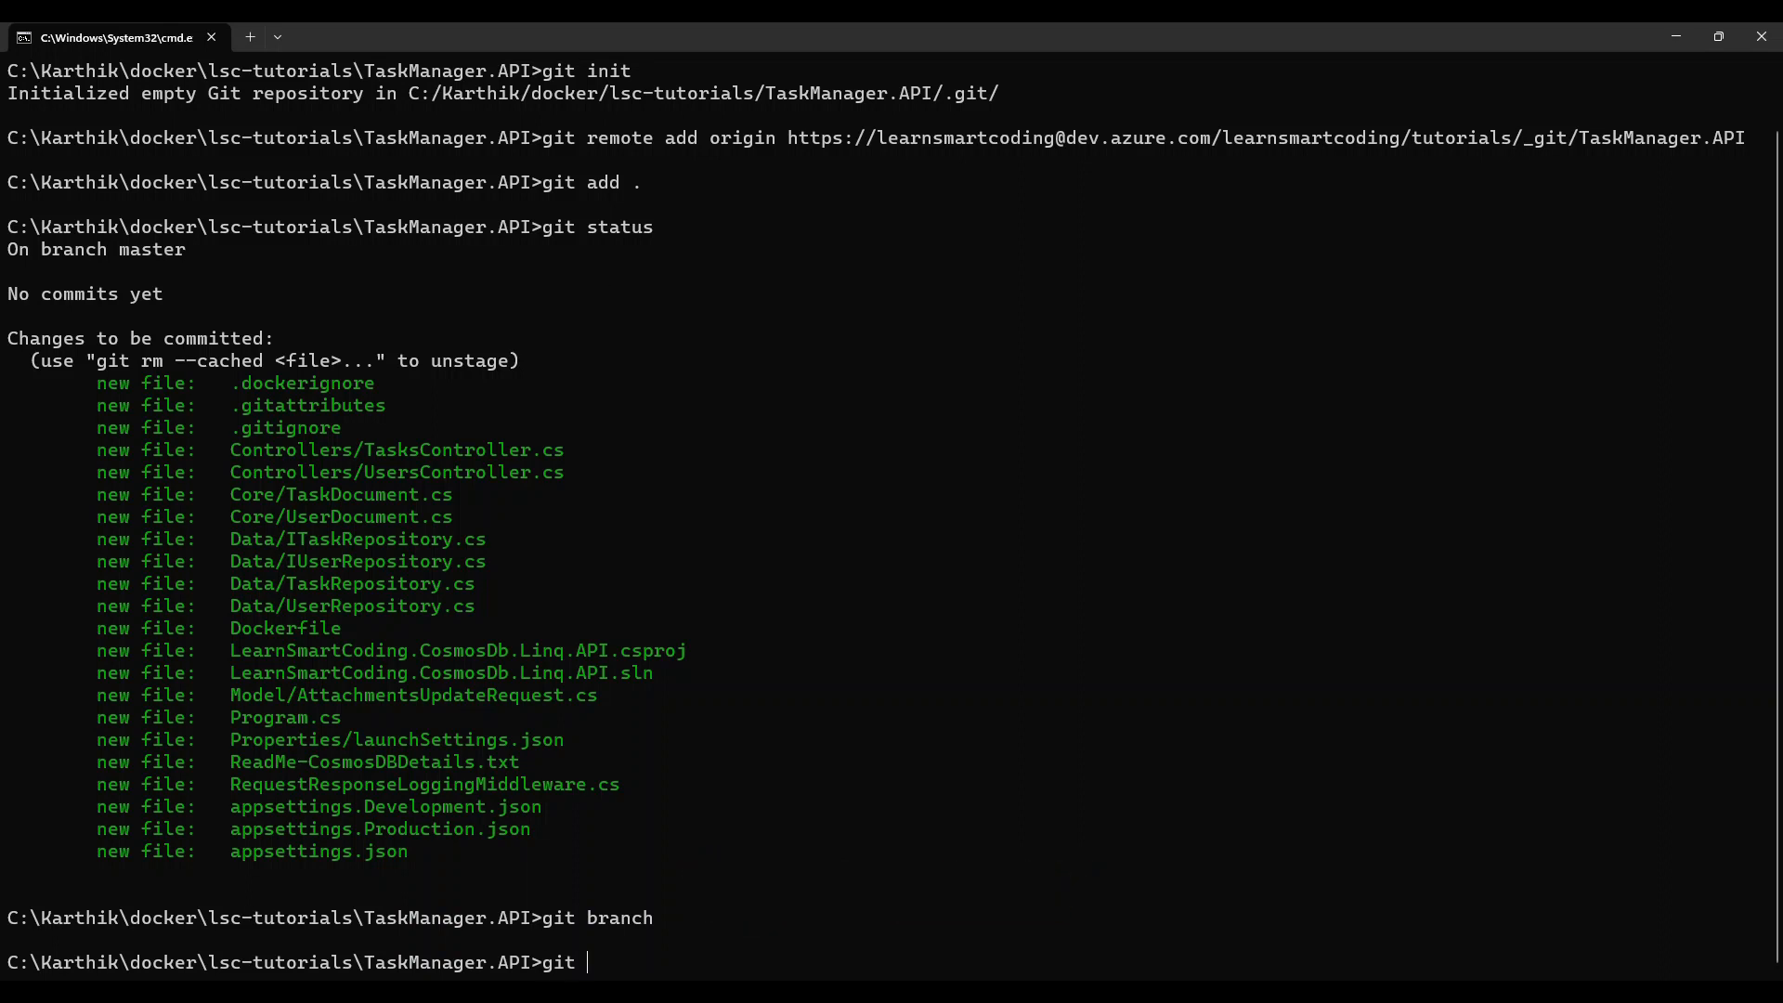
Step: Fetch from the remote repository and list the local branches again
text(git fetch)
key(Return)
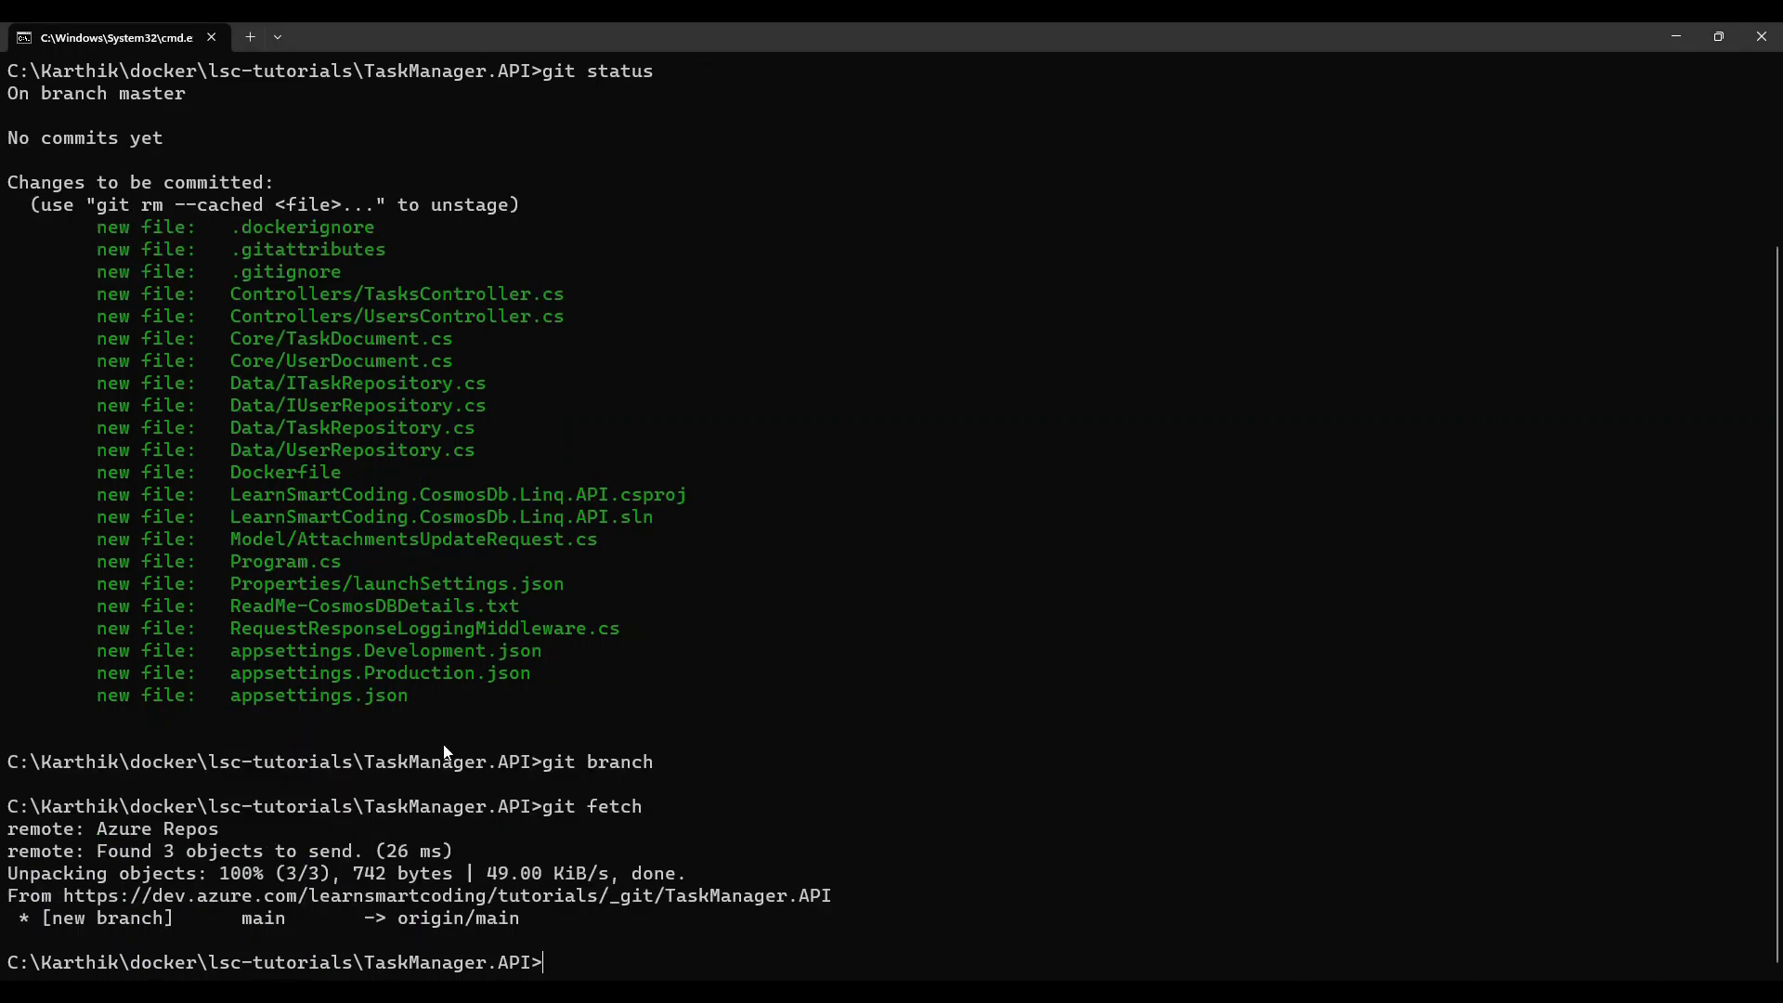
text(git branch)
key(Return)
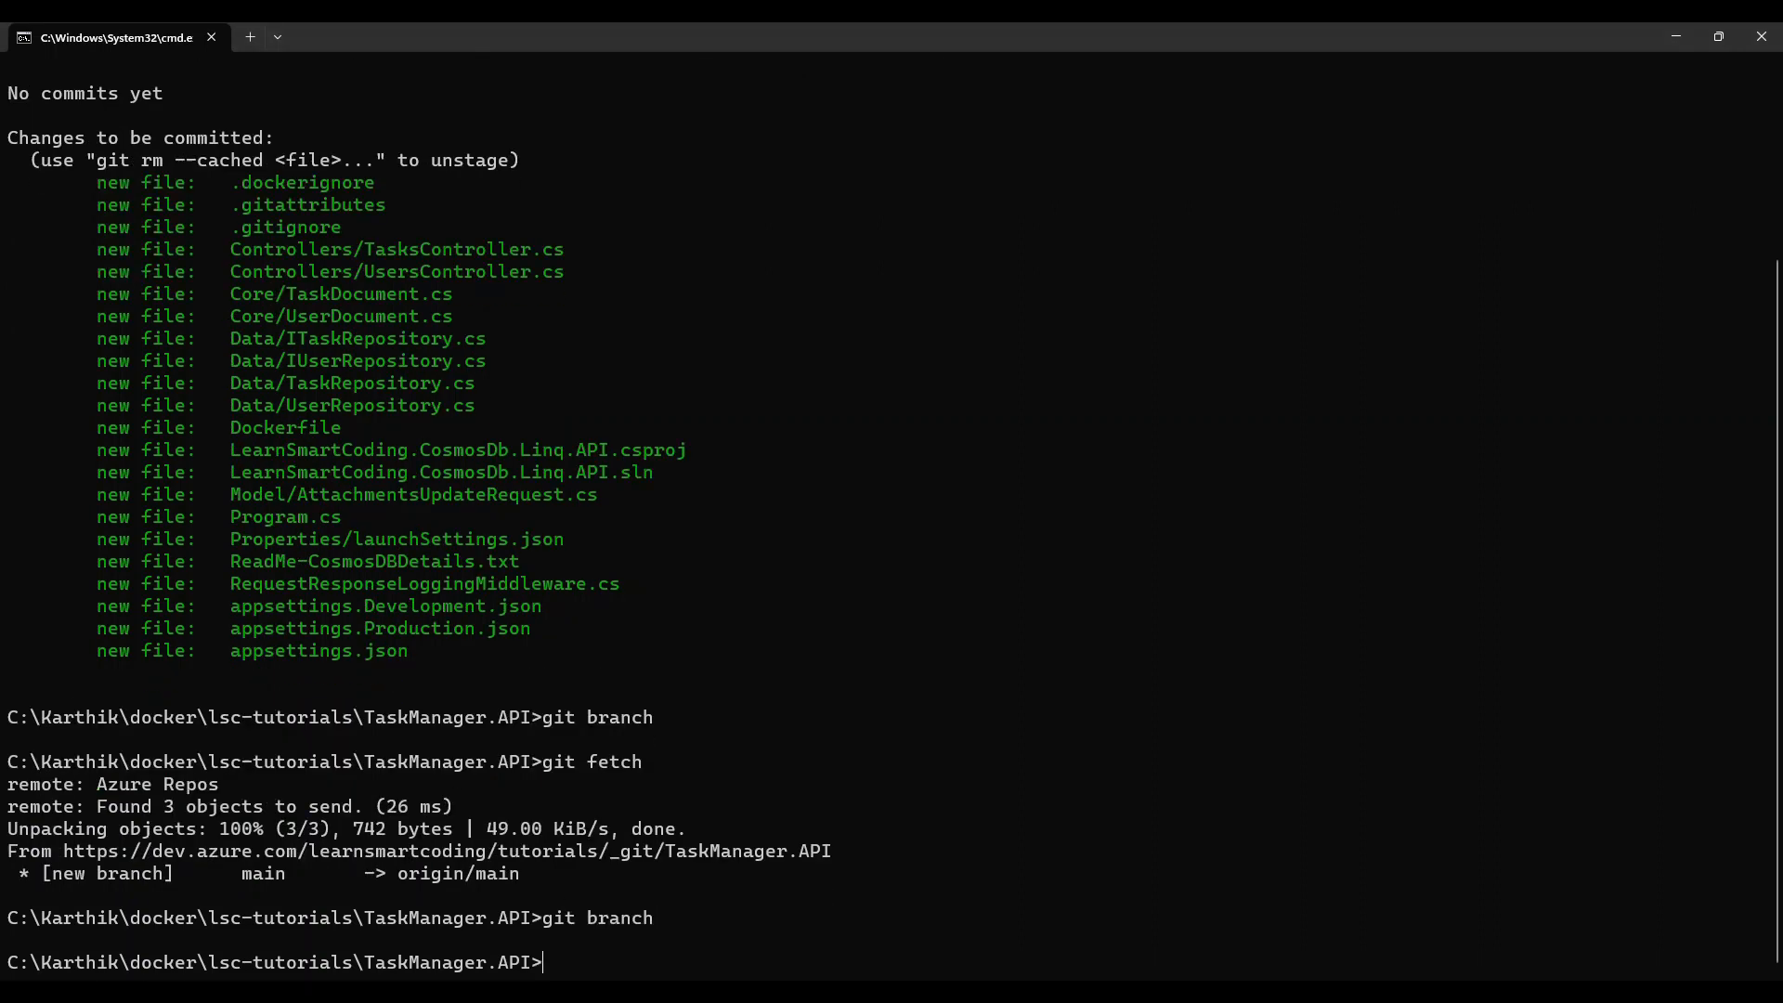
Step: Create and check out a new Git branch named feature/initial_code
text(git checkout -b feature)
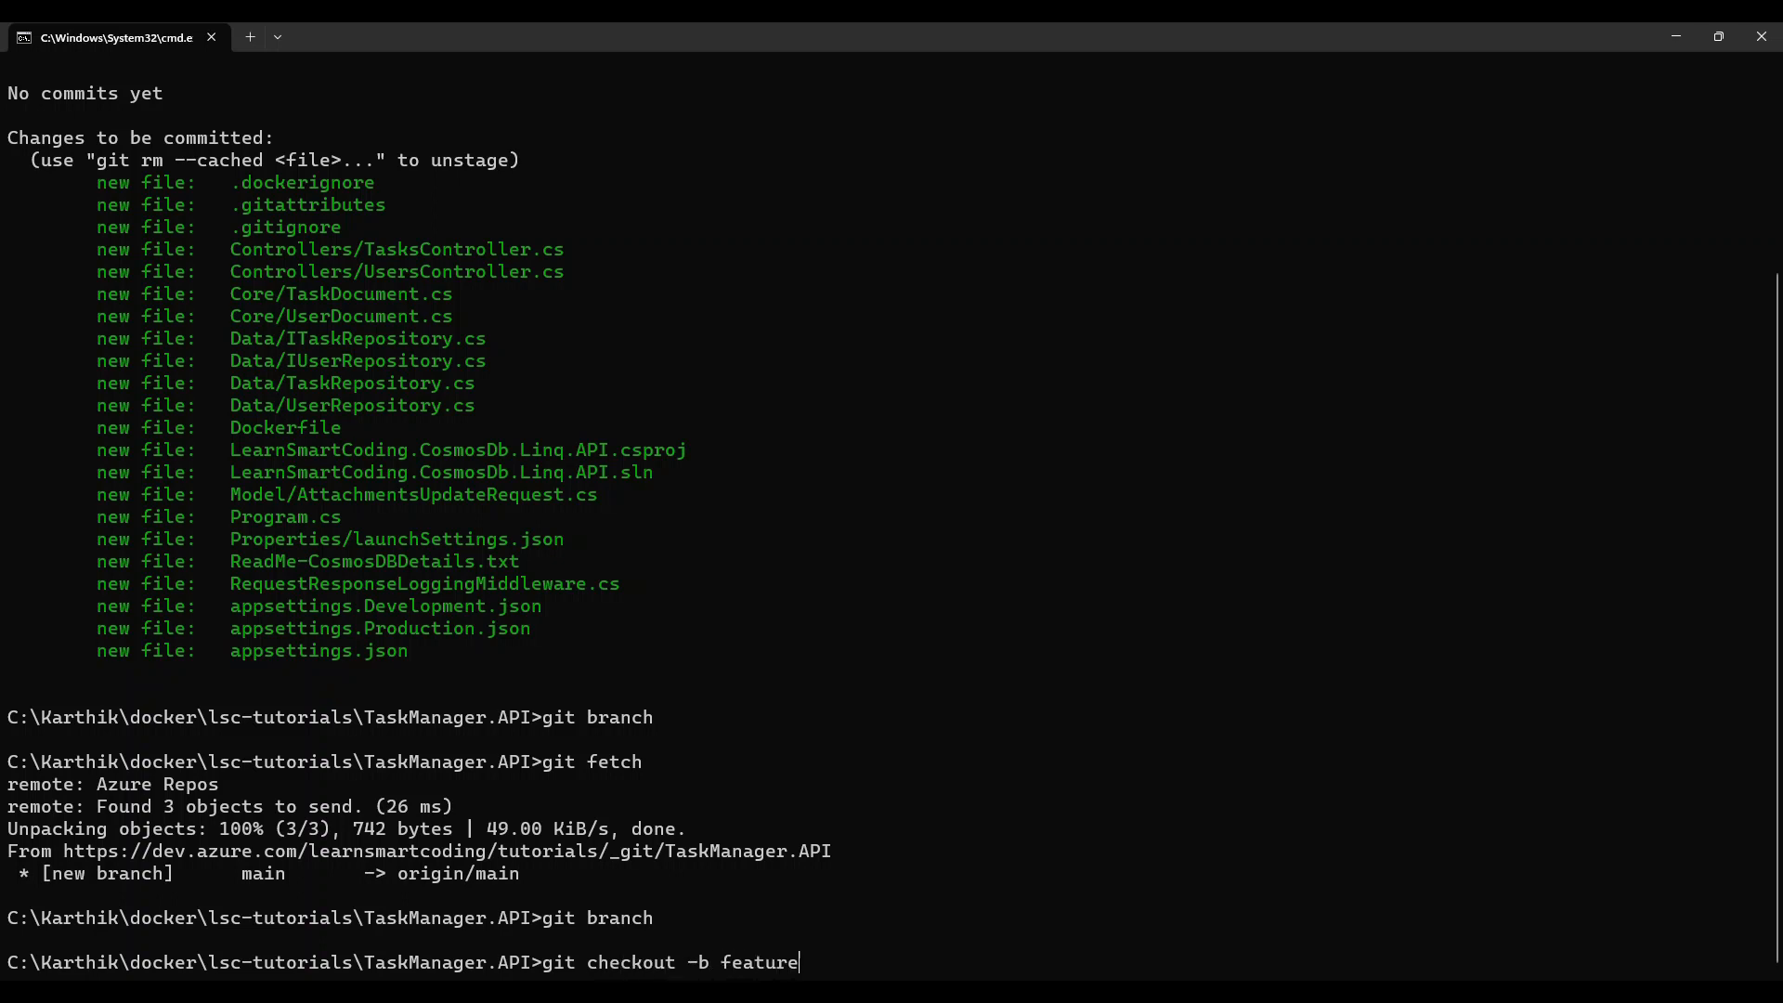
text(/initial_code)
key(Return)
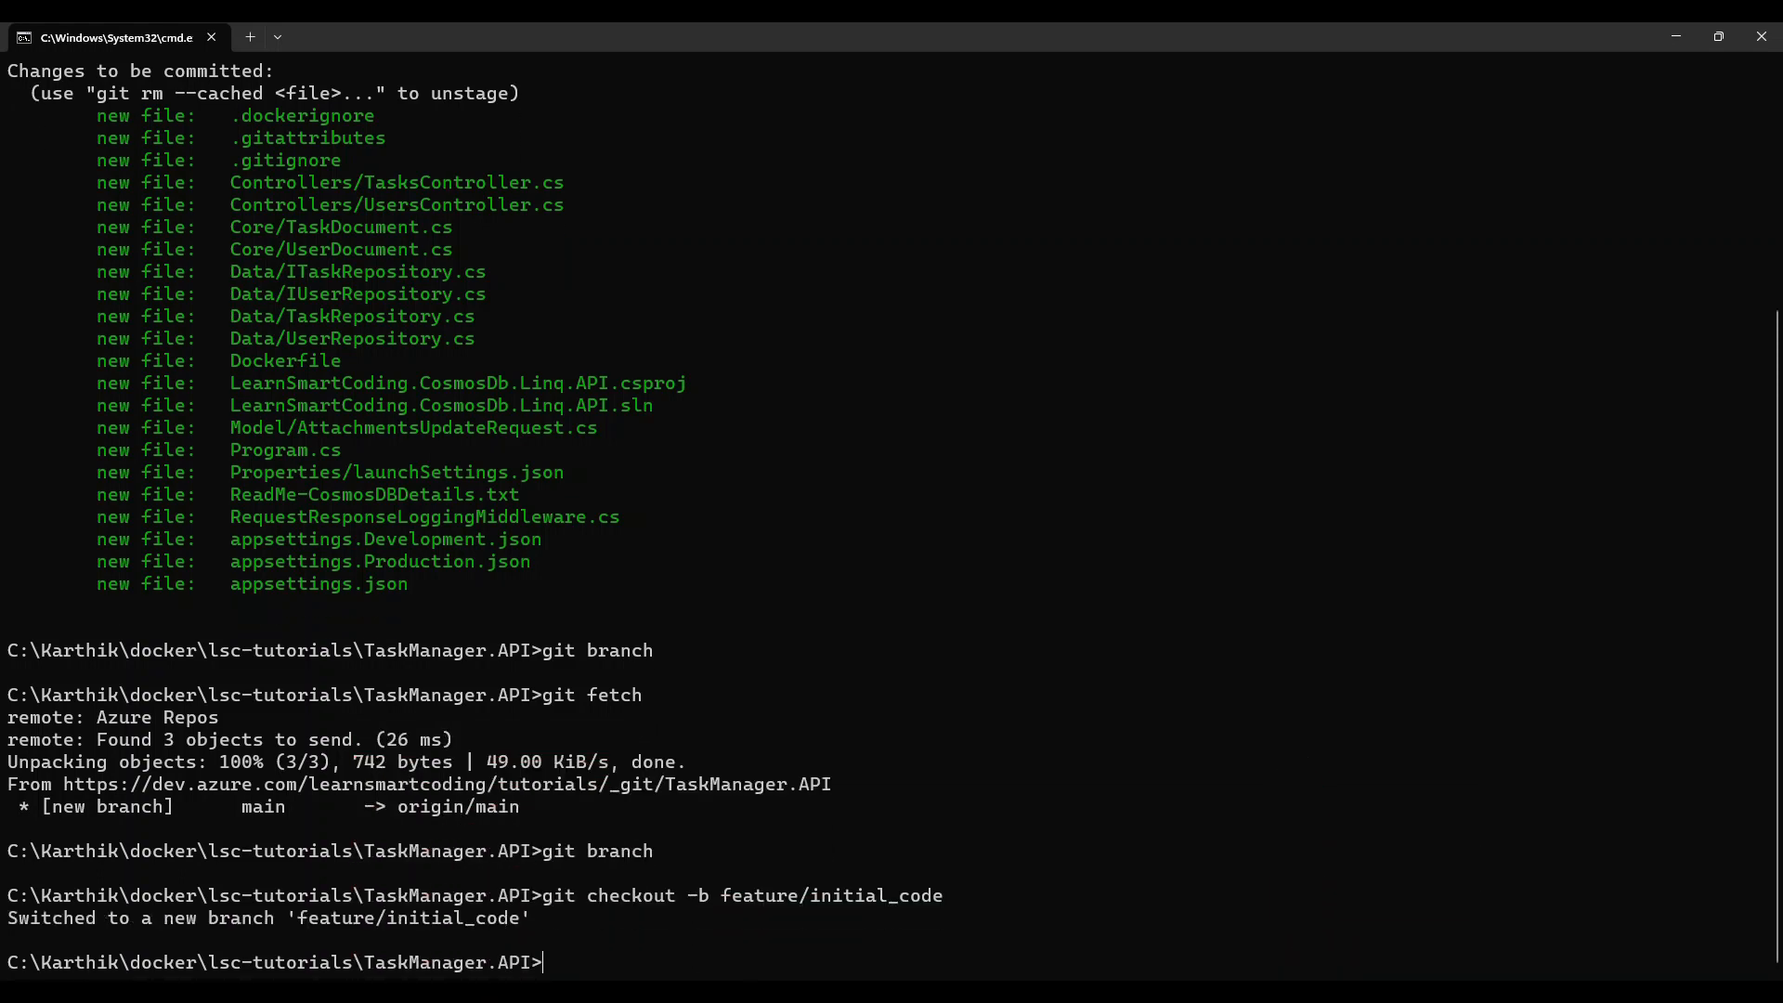
Step: Commit the staged files with the message "Initial working project"
text(git commit -m "Initial working)
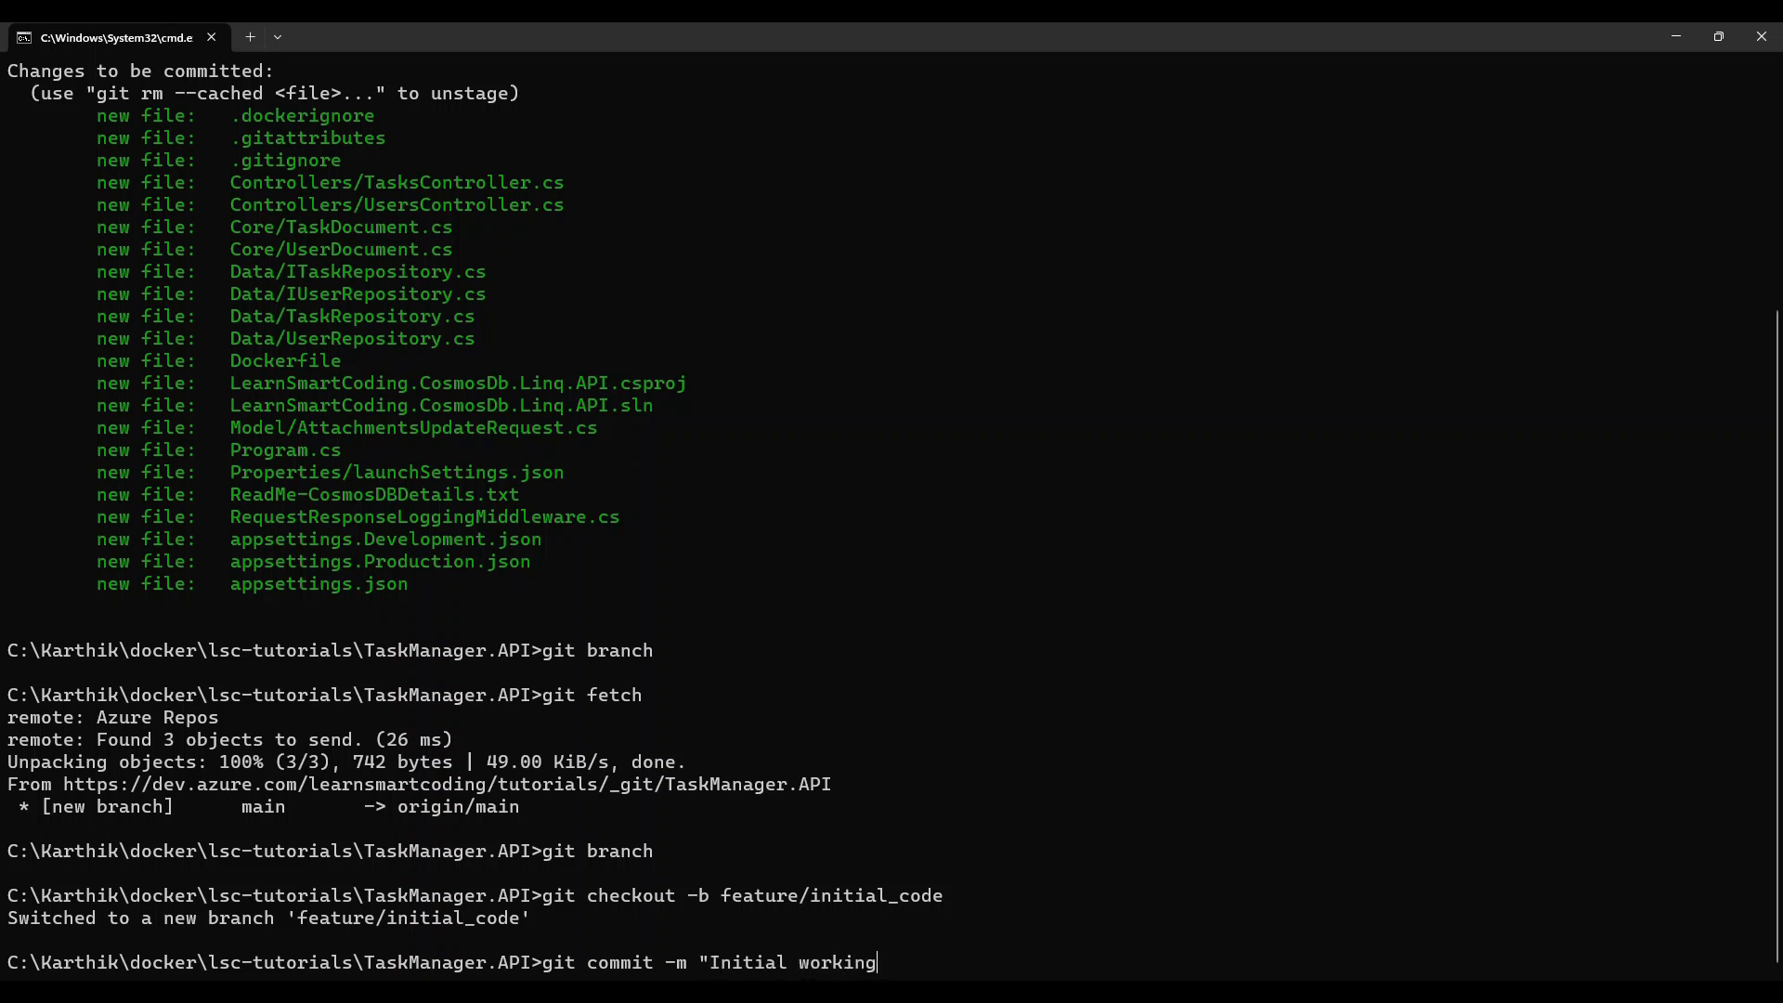
text( project)
key(Return)
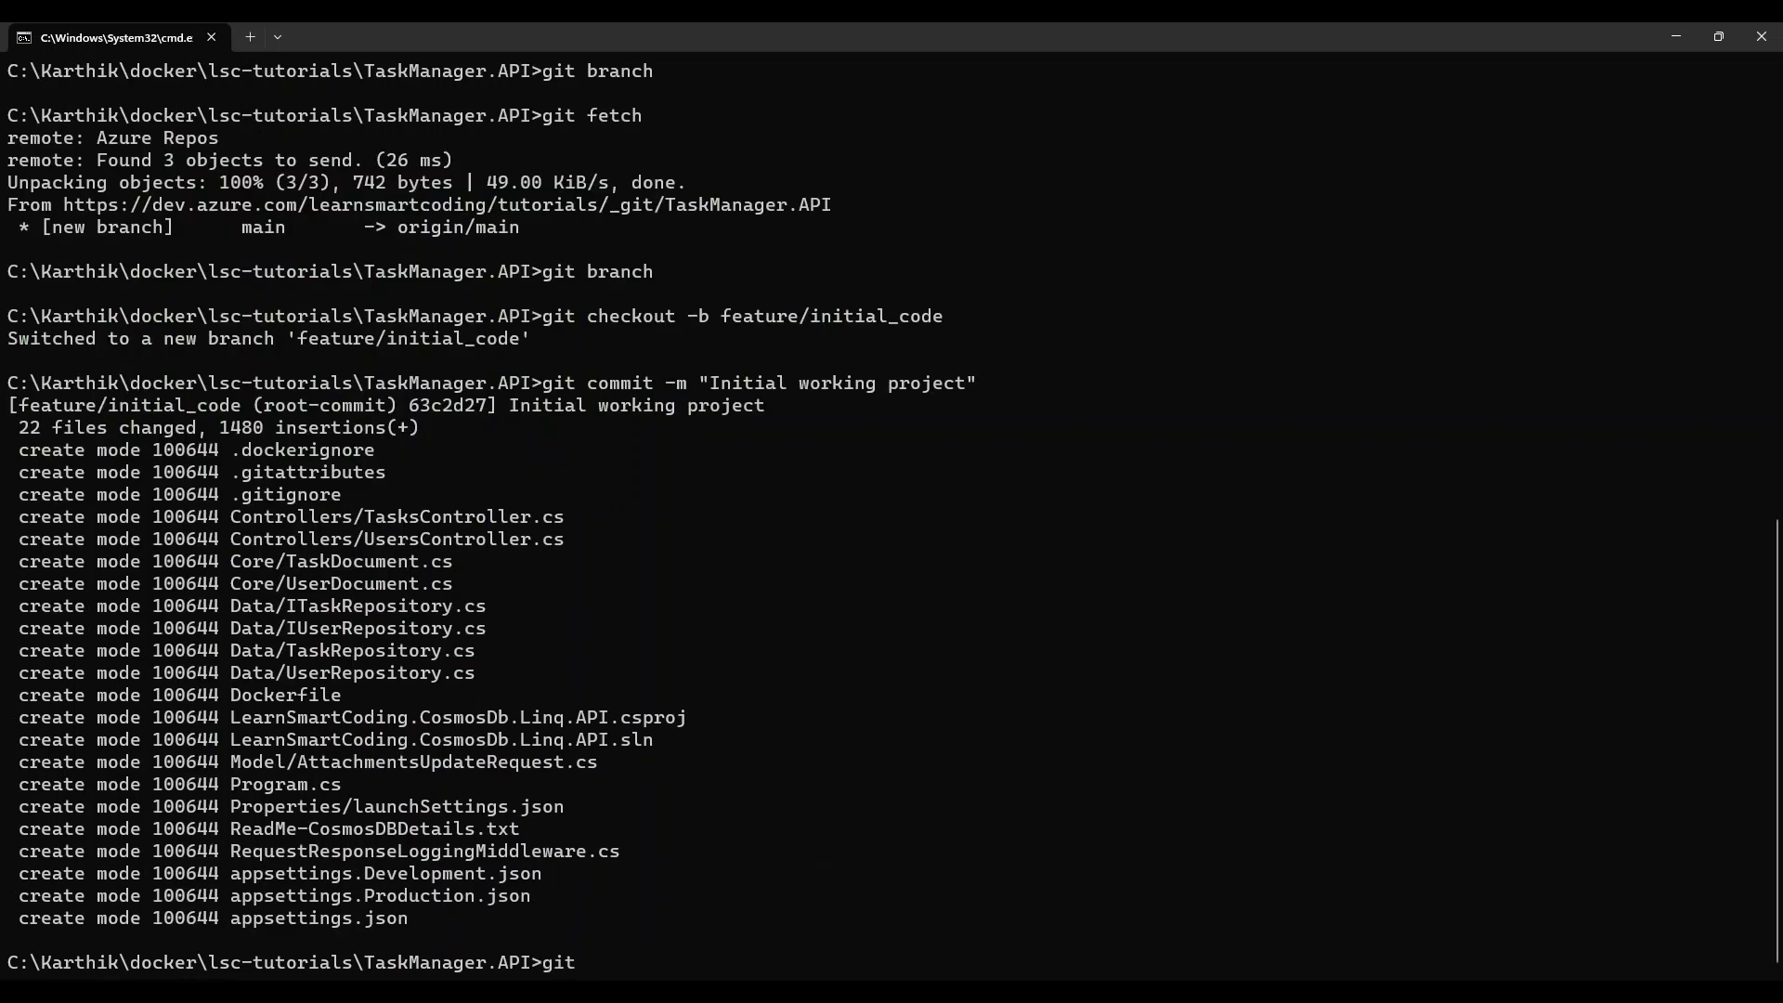
Step: Push the current branch to origin using head as the reference
text(git push origin head)
key(Return)
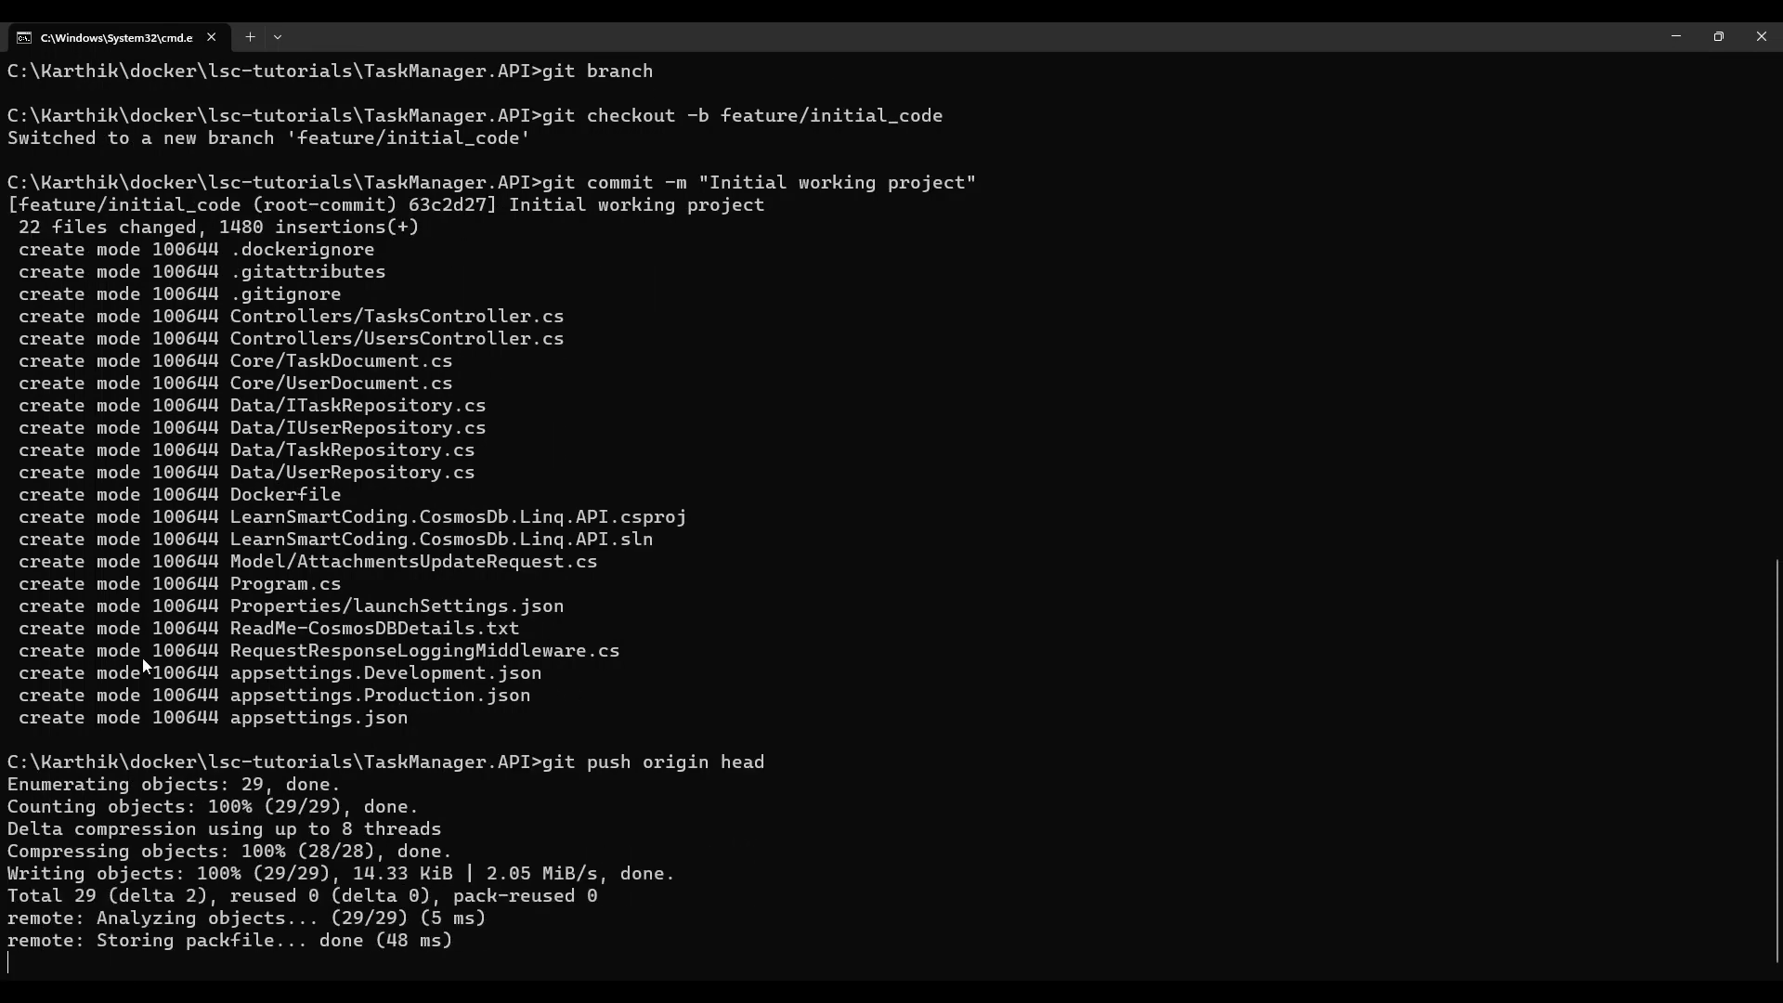
Step: Switch to Azure DevOps, reload the TaskManager.API repository and create a pull request from feature/initial_code into main
key(alt+Tab)
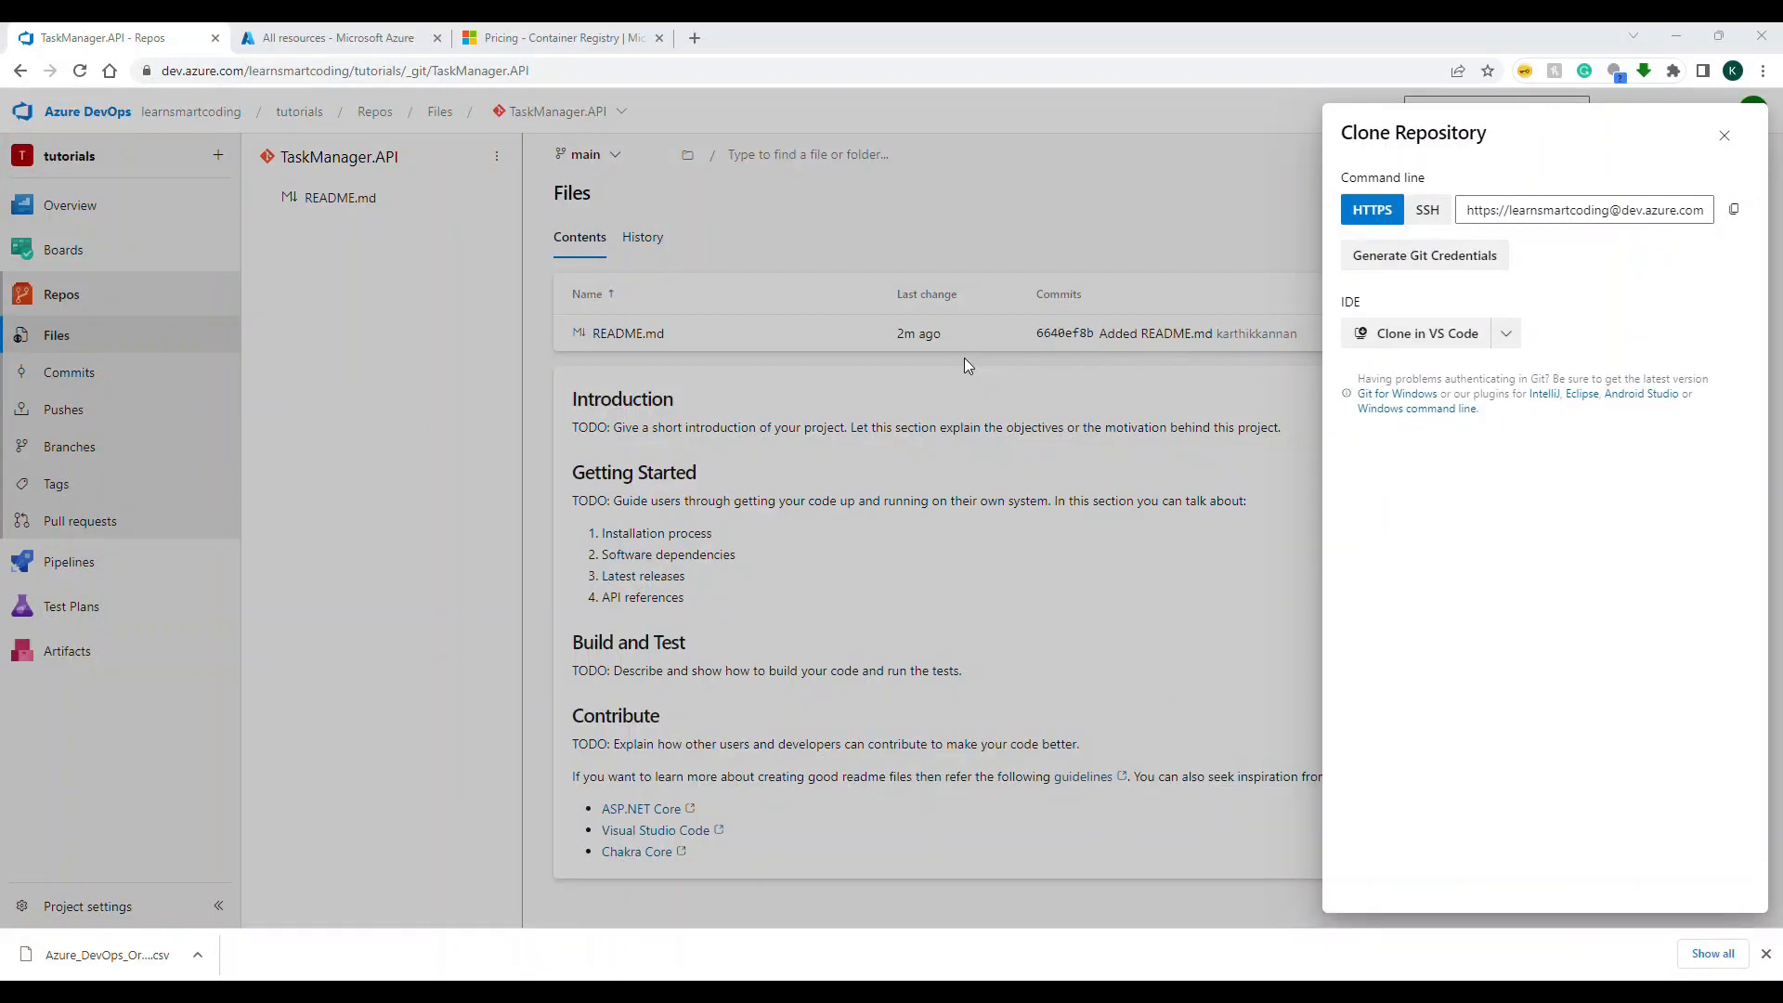
click(923, 216)
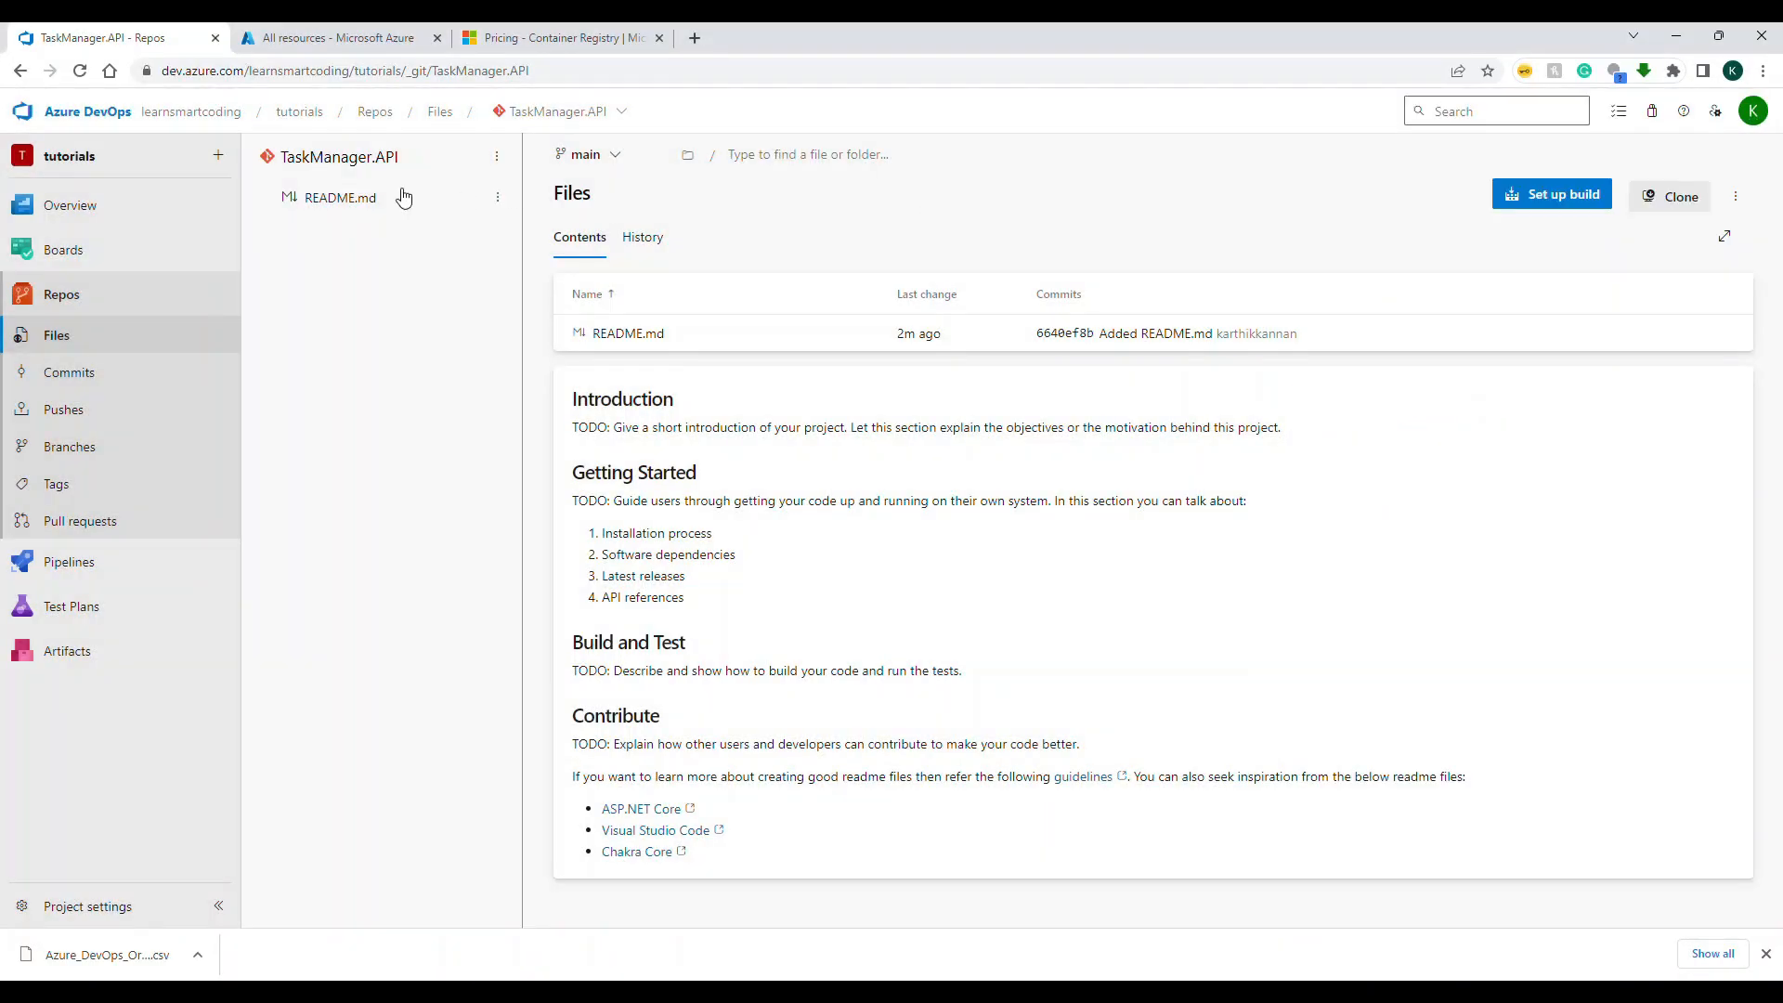
click(565, 79)
key(Return)
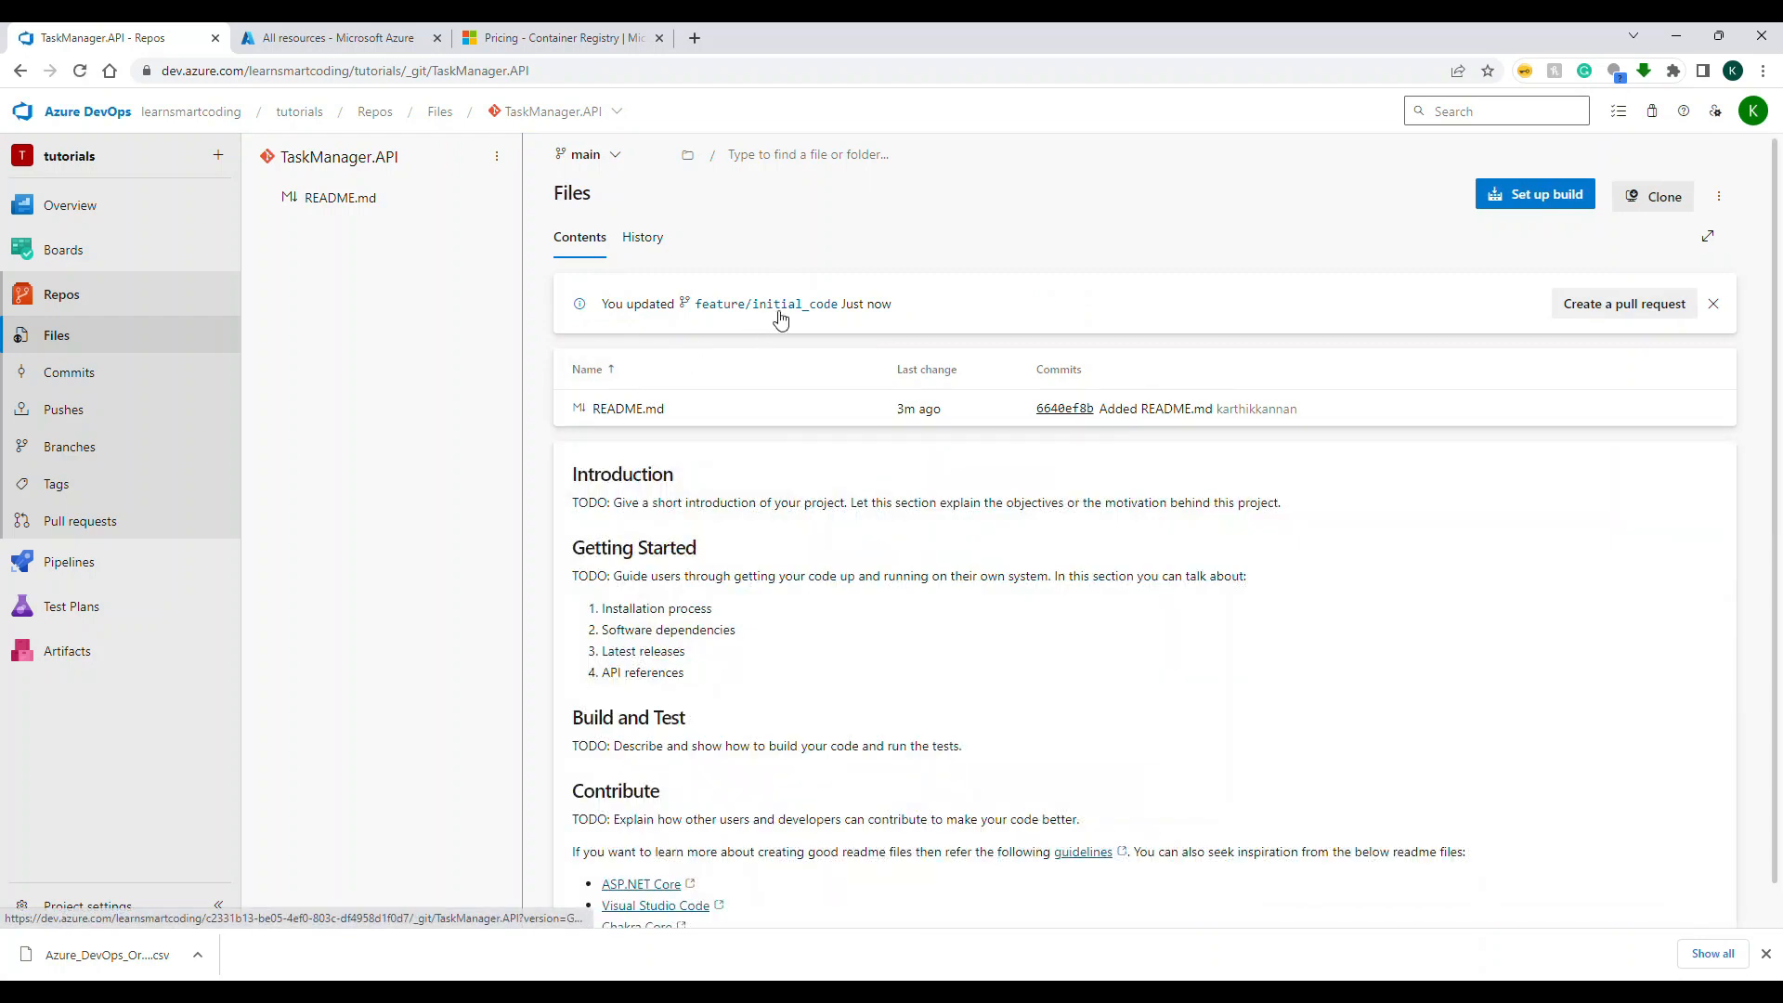
click(1618, 309)
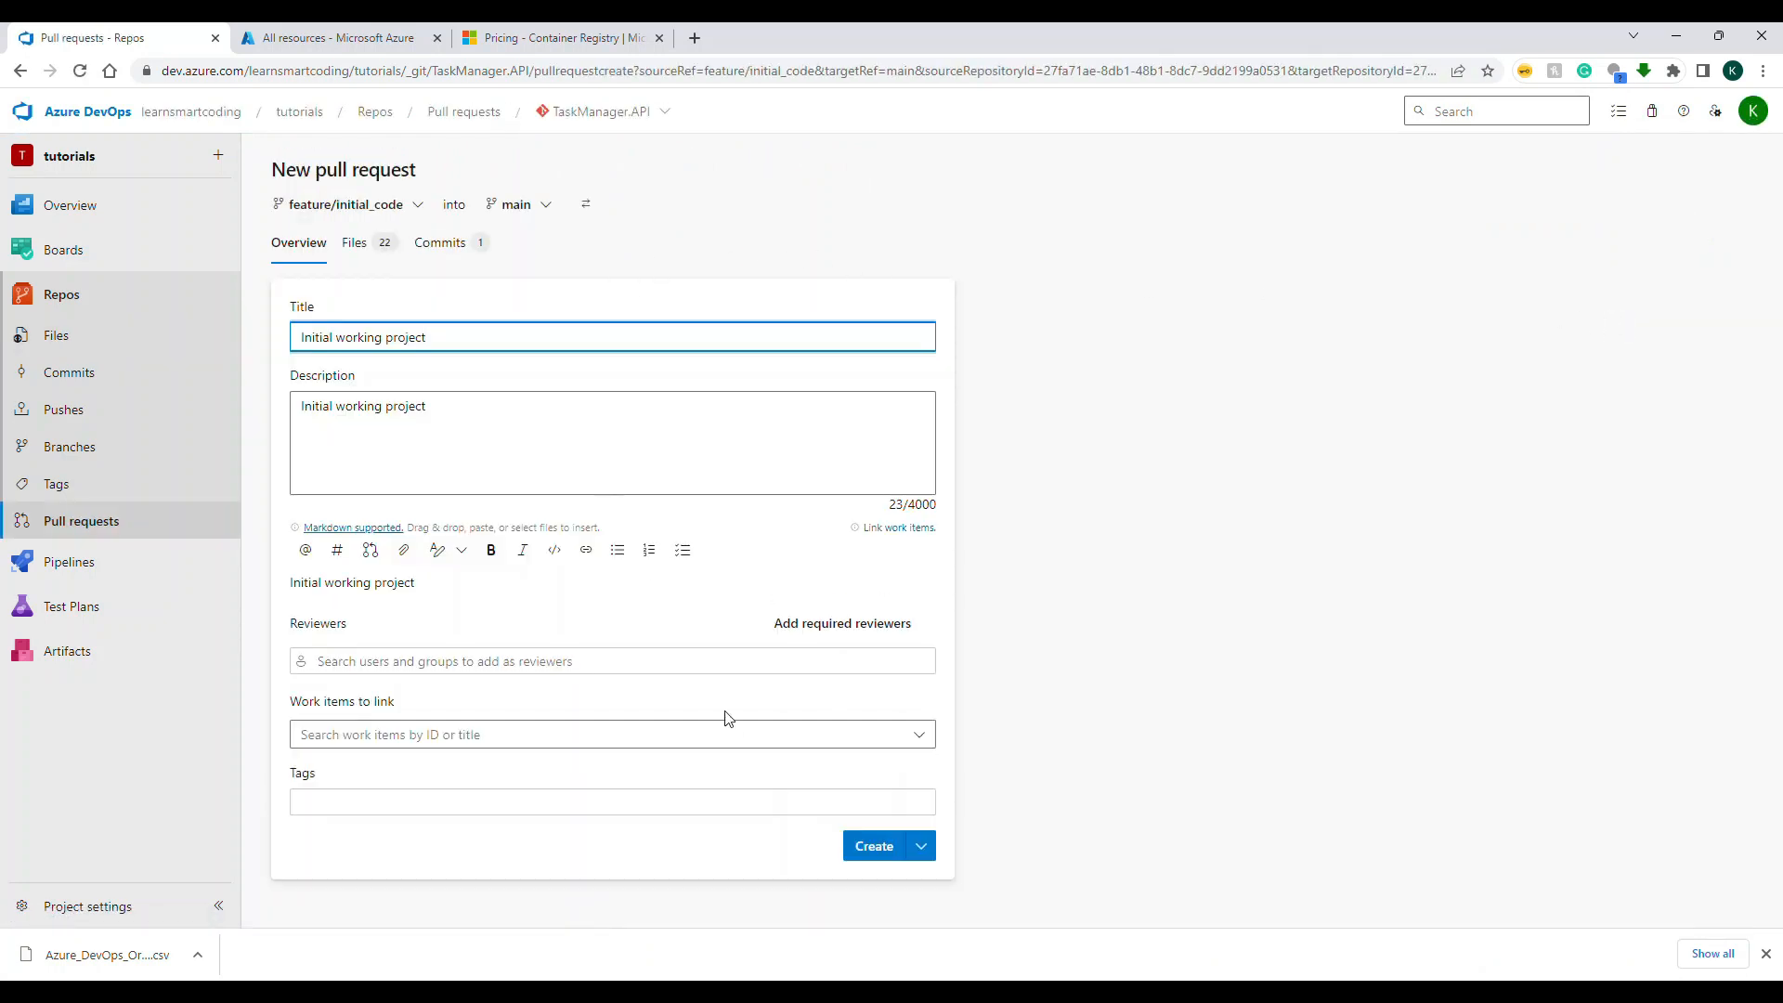
click(884, 847)
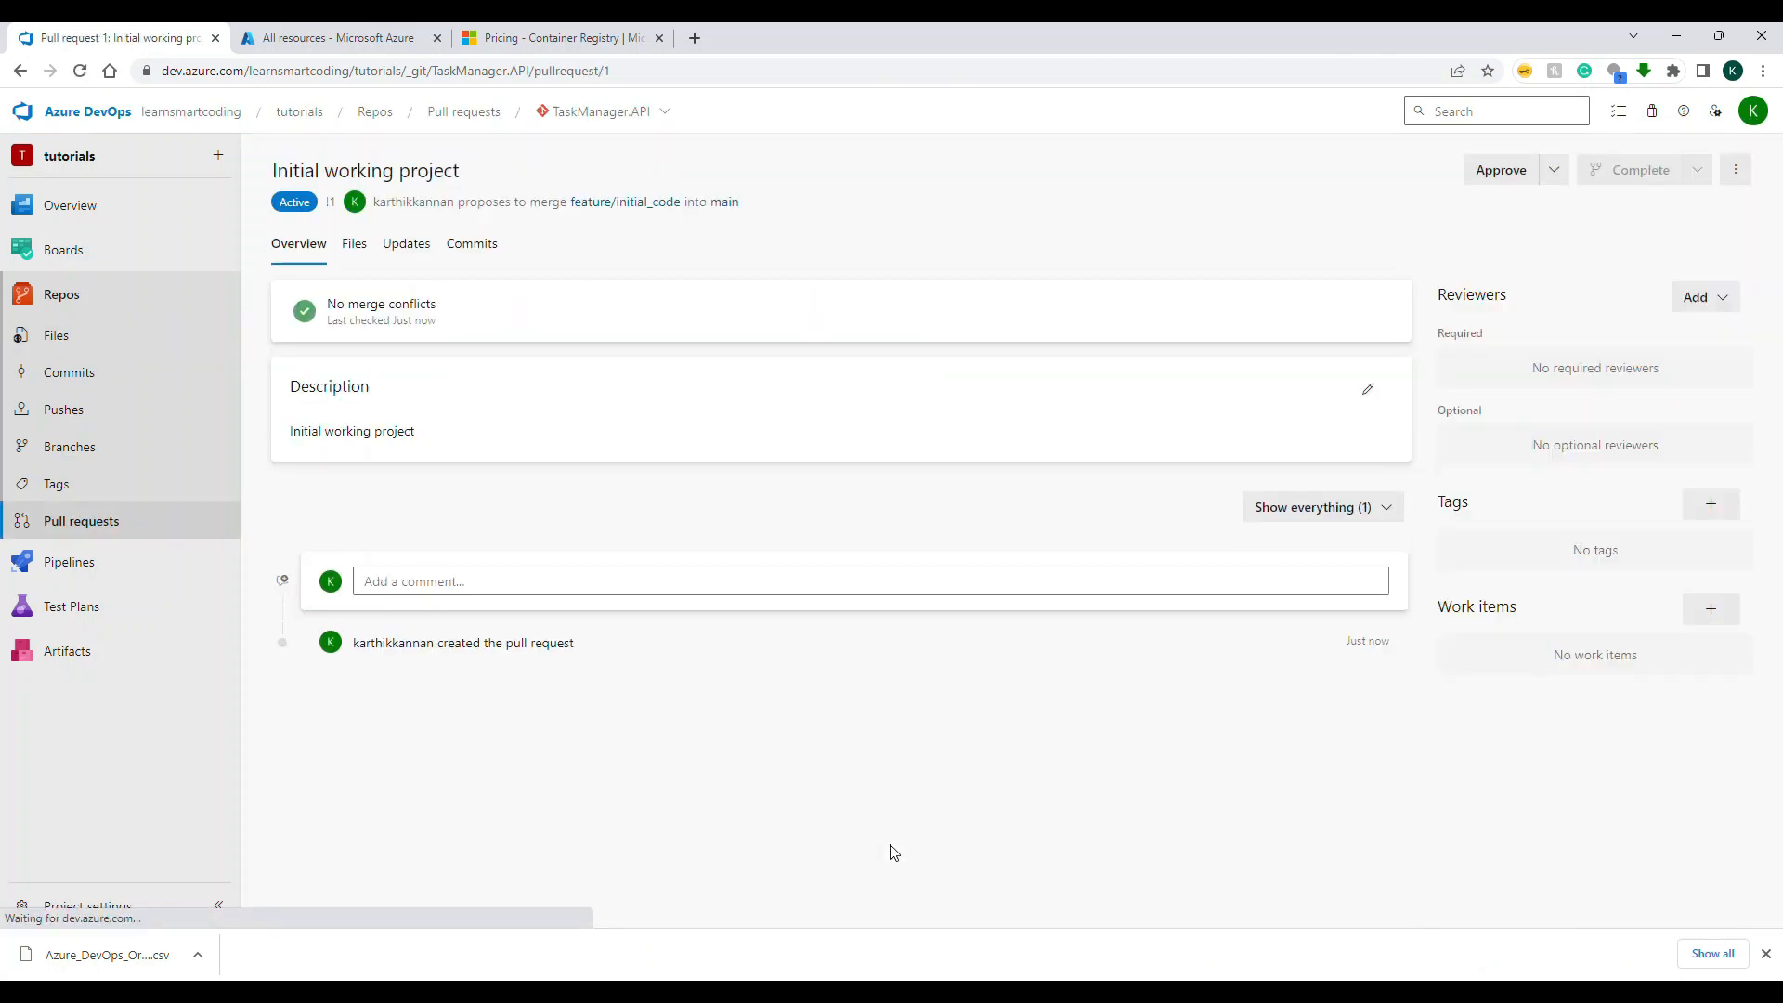
Step: Approve the "Initial working project" pull request and complete its merge with the preset no-fast-forward options
click(1514, 173)
click(1627, 173)
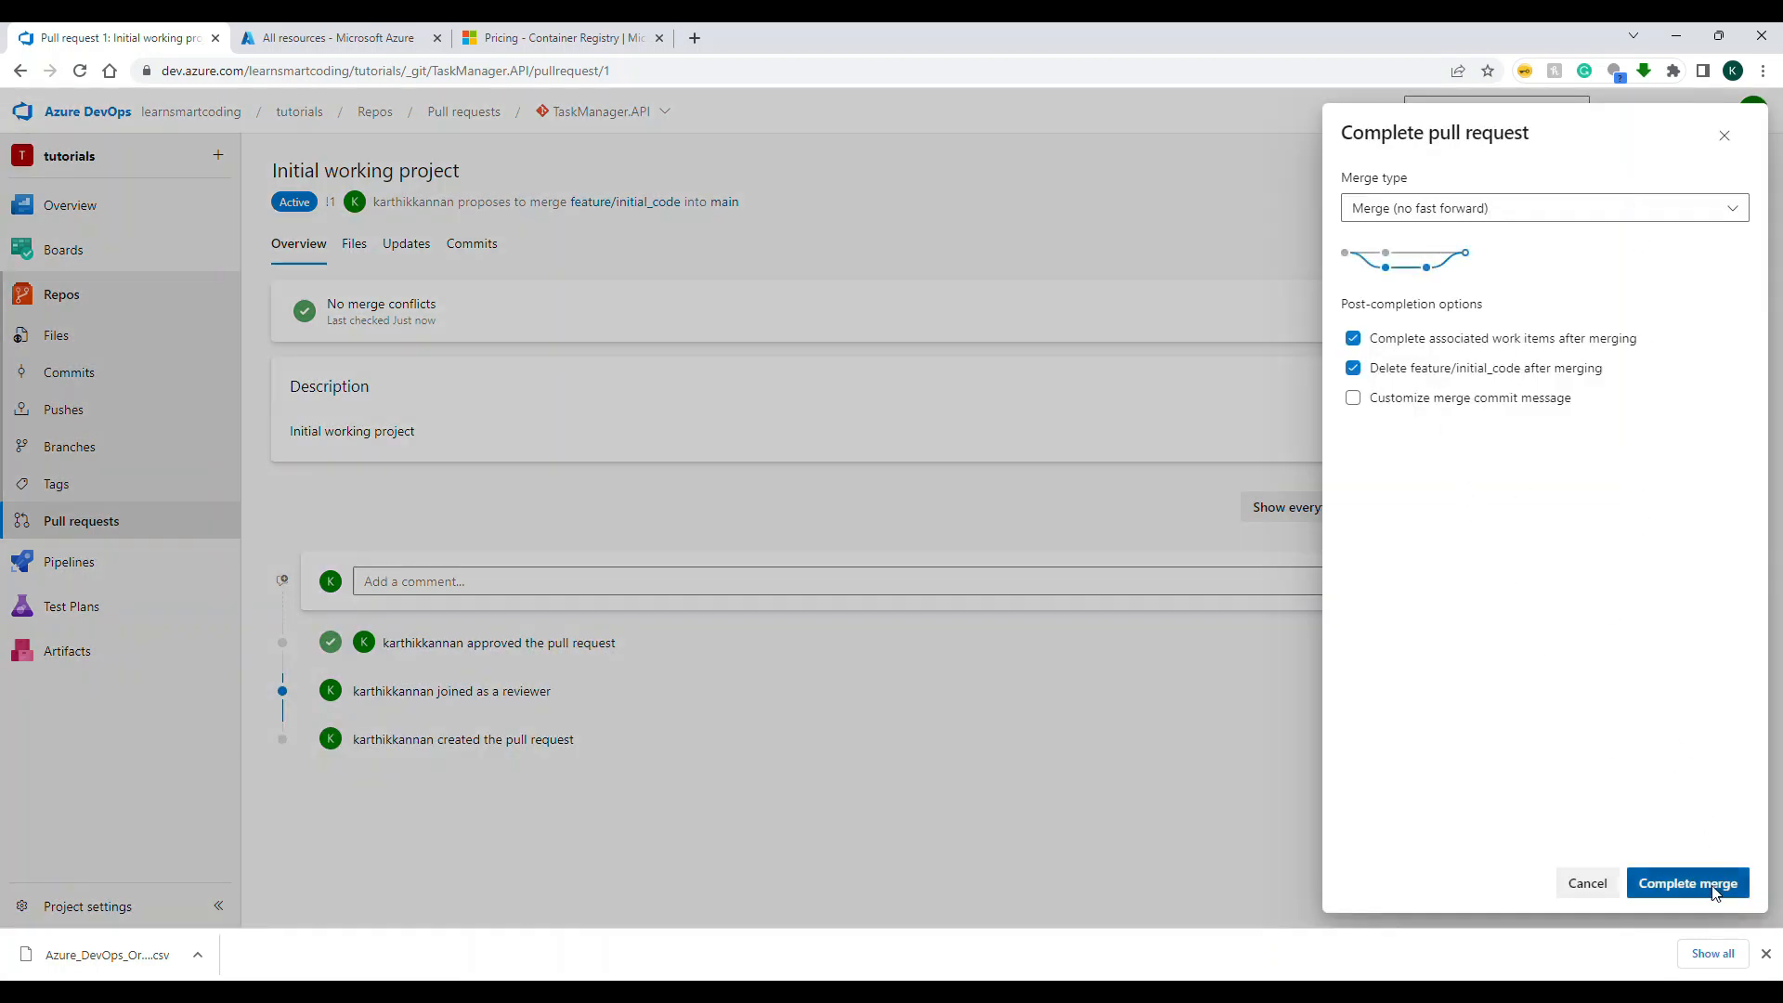
click(1689, 883)
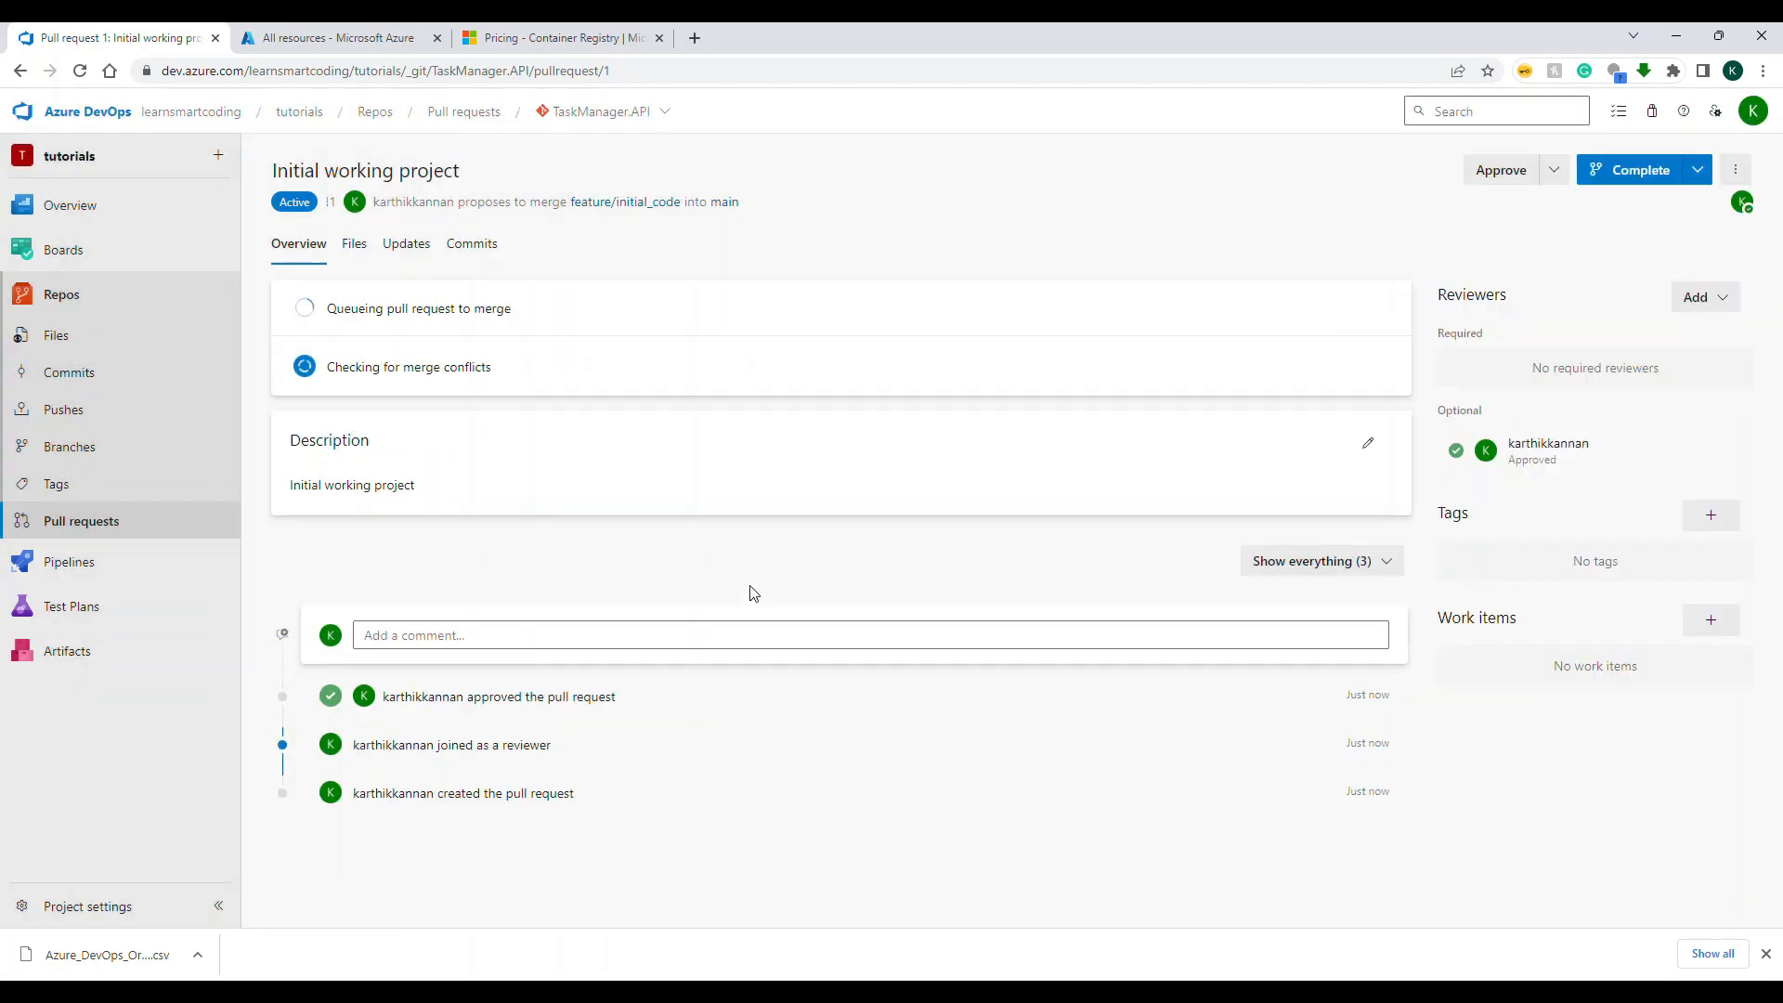
Step: Check the repository's commit history and its branch list for the result of the merge
click(74, 525)
click(71, 372)
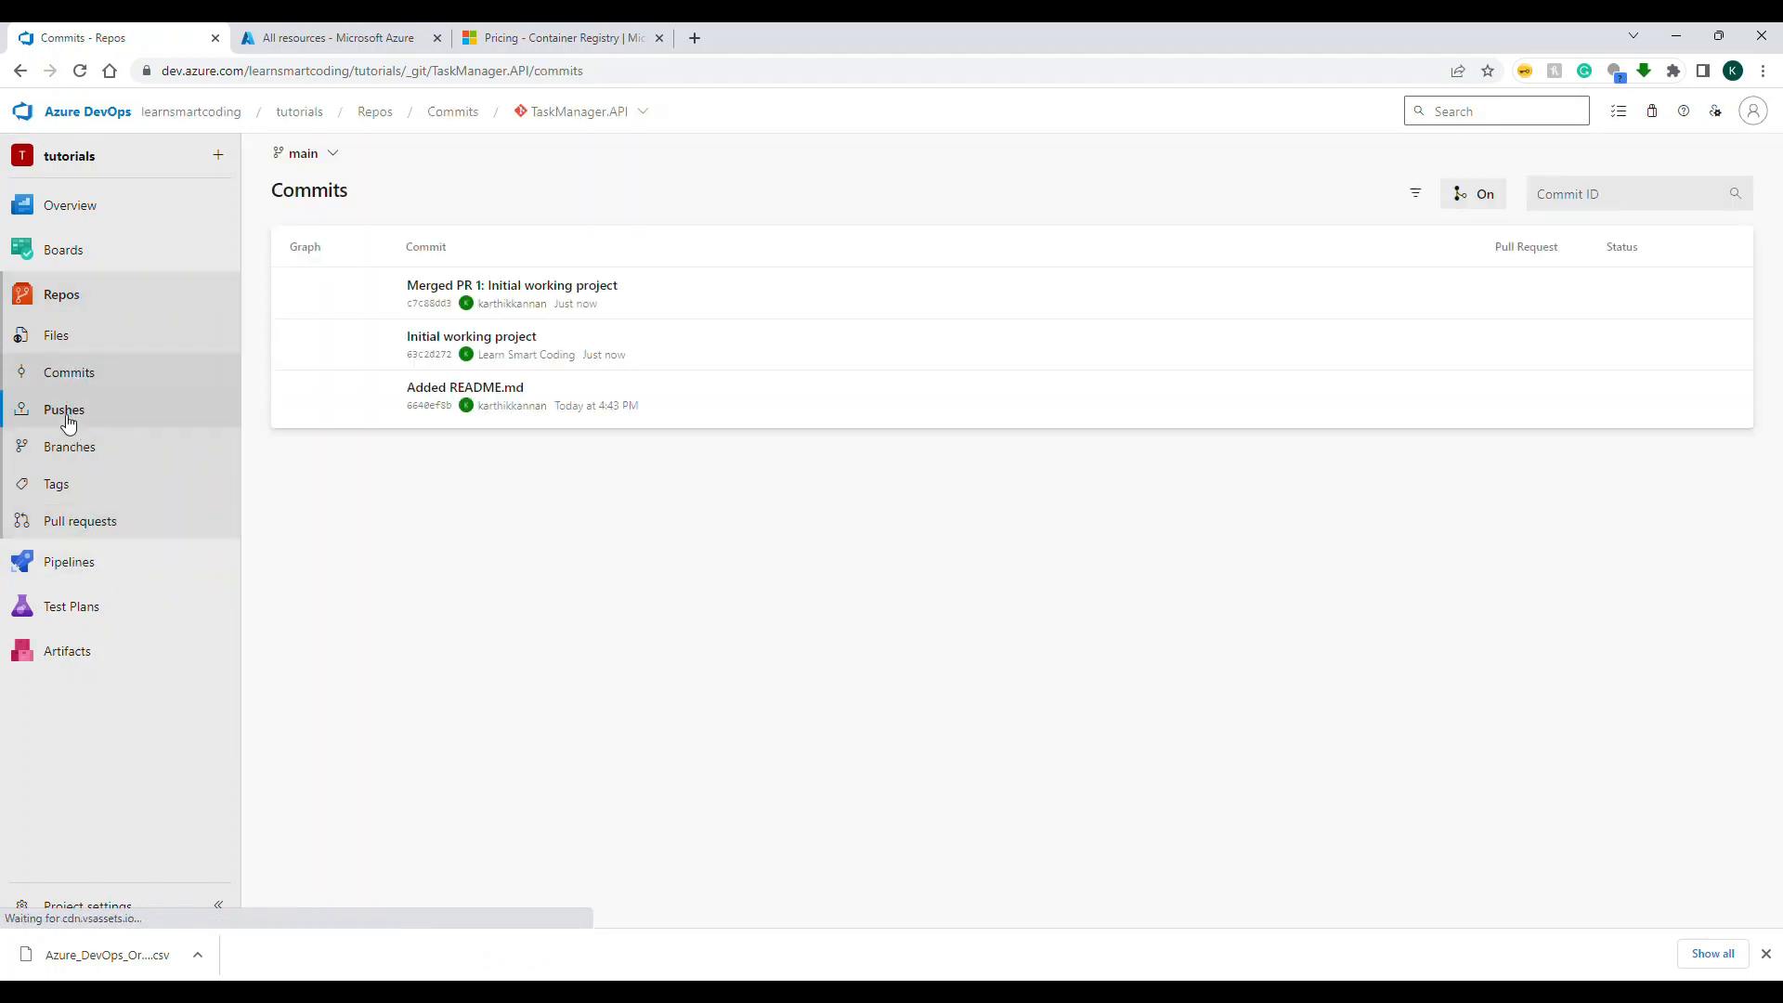
click(68, 421)
click(70, 447)
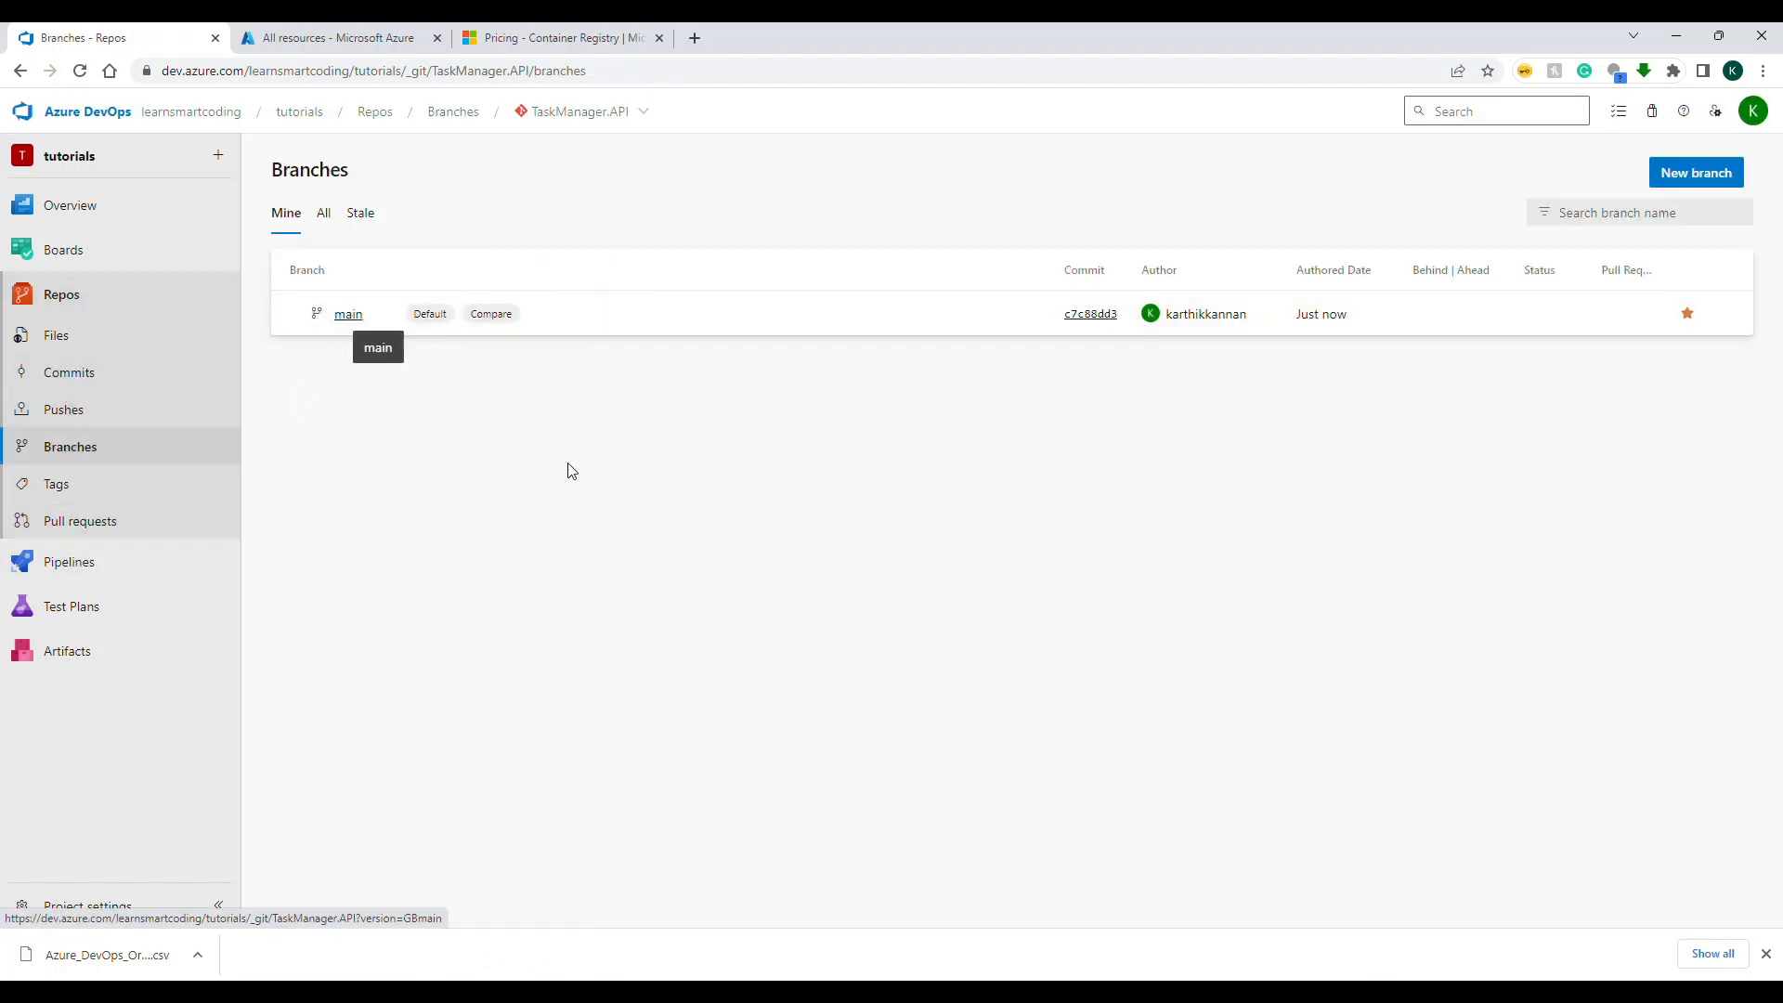
Step: Switch back to the command prompt, clear its output and enlarge the text further
mouse_move(1239, 992)
click(1605, 923)
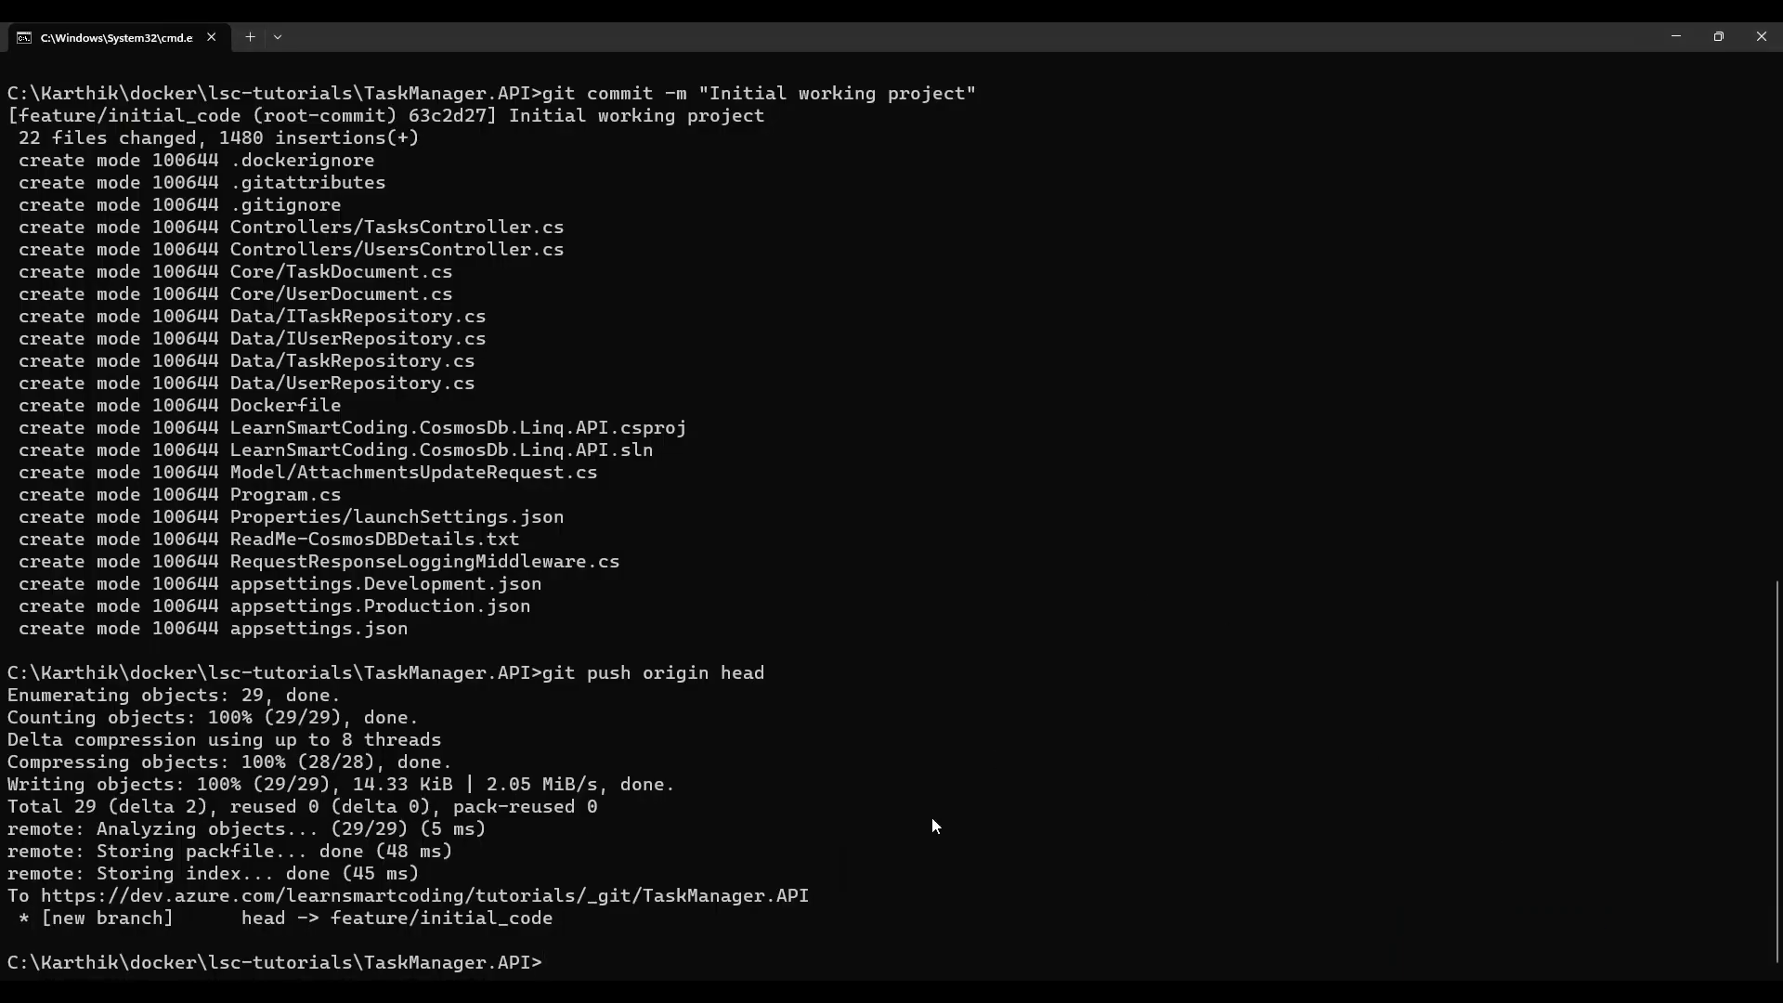
scroll(957, 806, up, 1)
scroll(966, 799, down, 1)
text(cls)
key(Return)
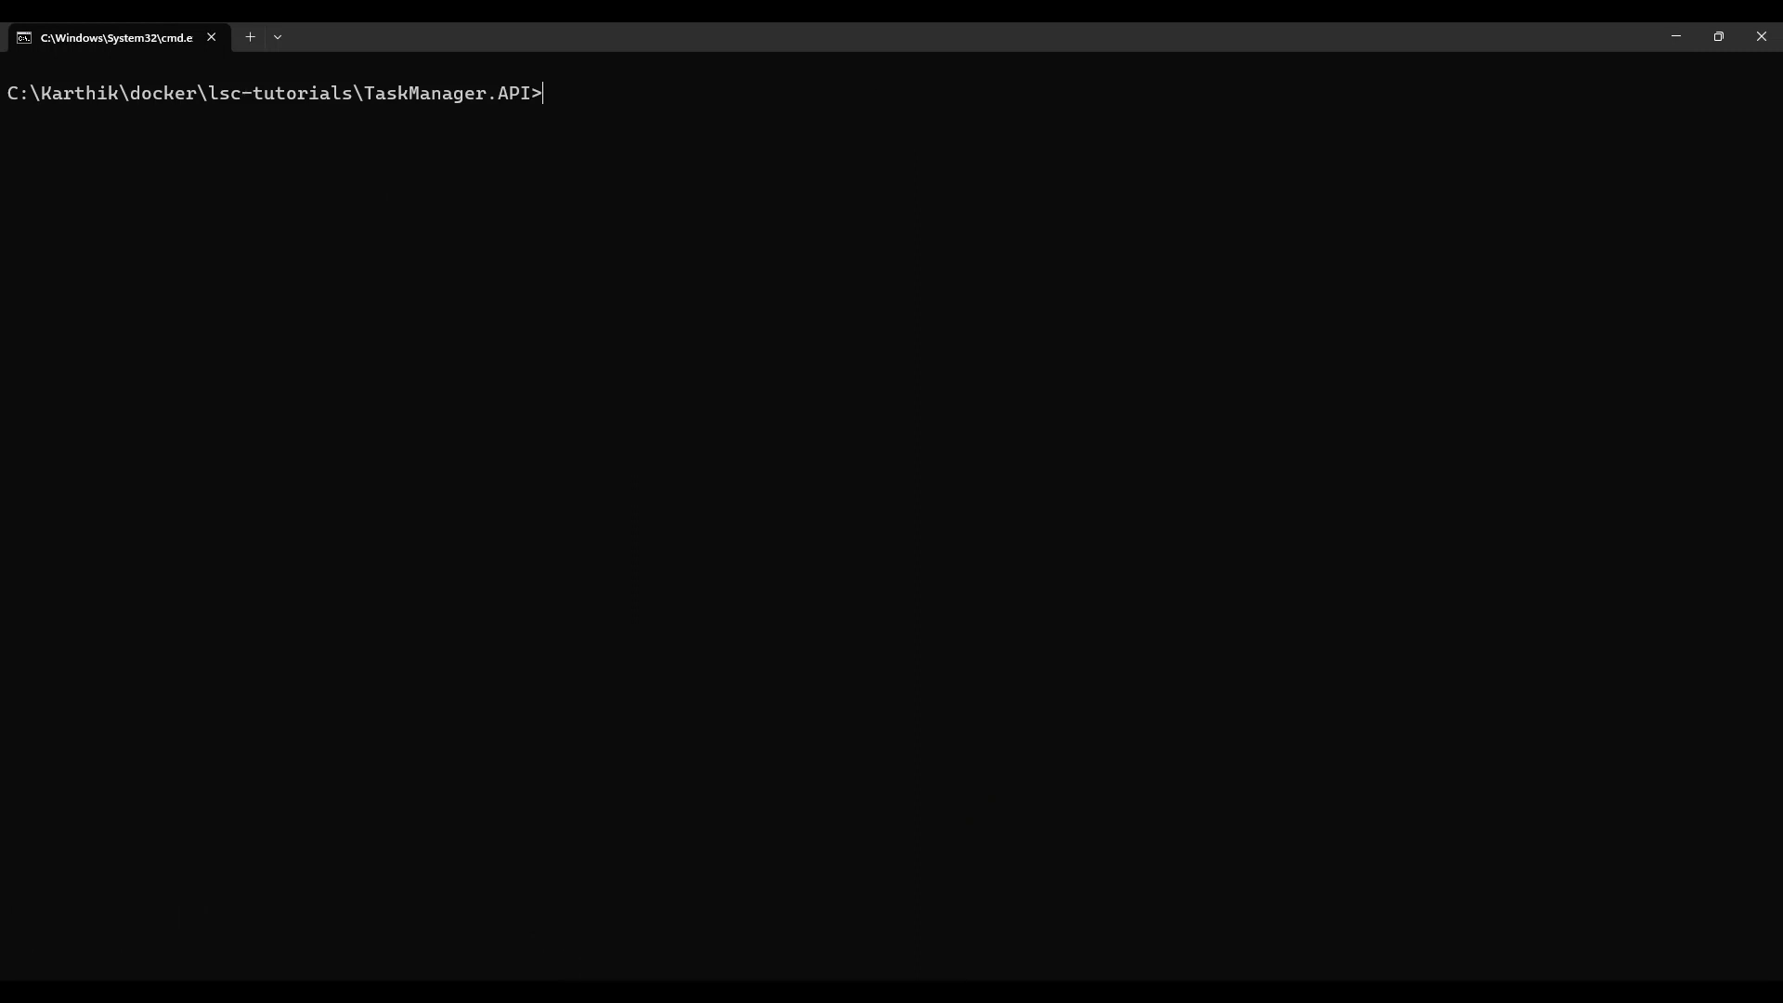
scroll(966, 799, up, 1)
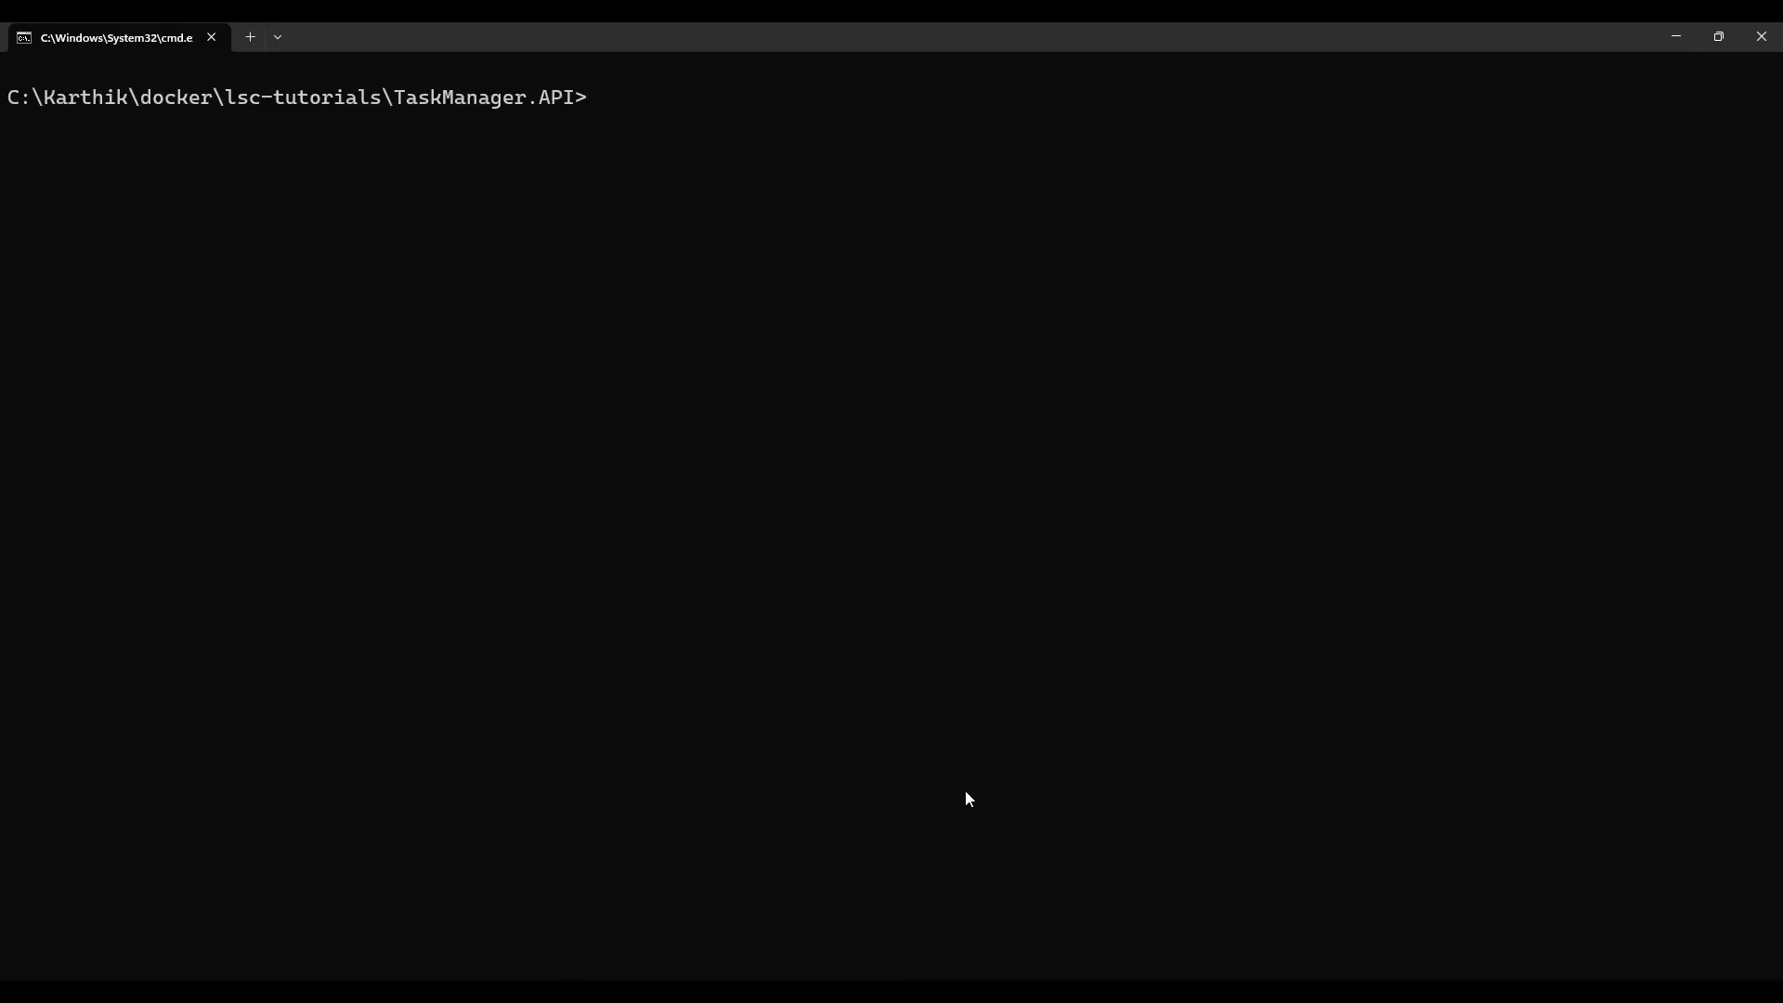
text(git)
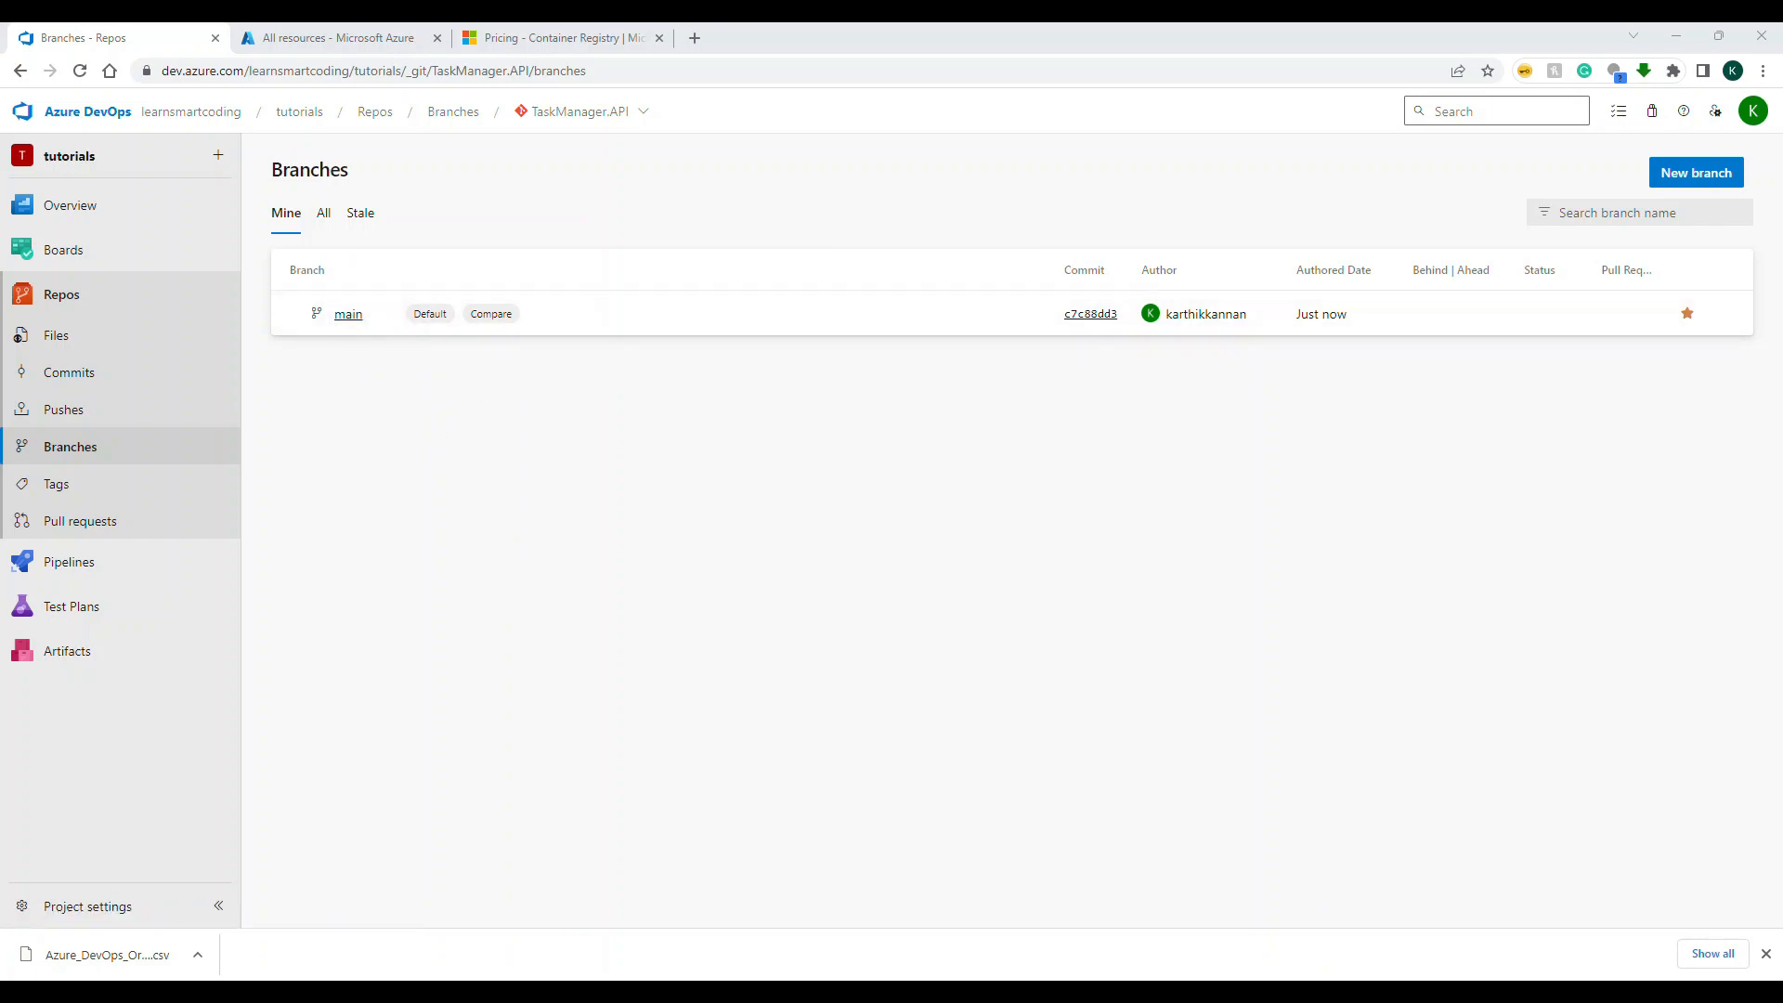
Step: Switch to the Azure portal and start a new web app in a new resource group named dockerDemoRG
click(357, 39)
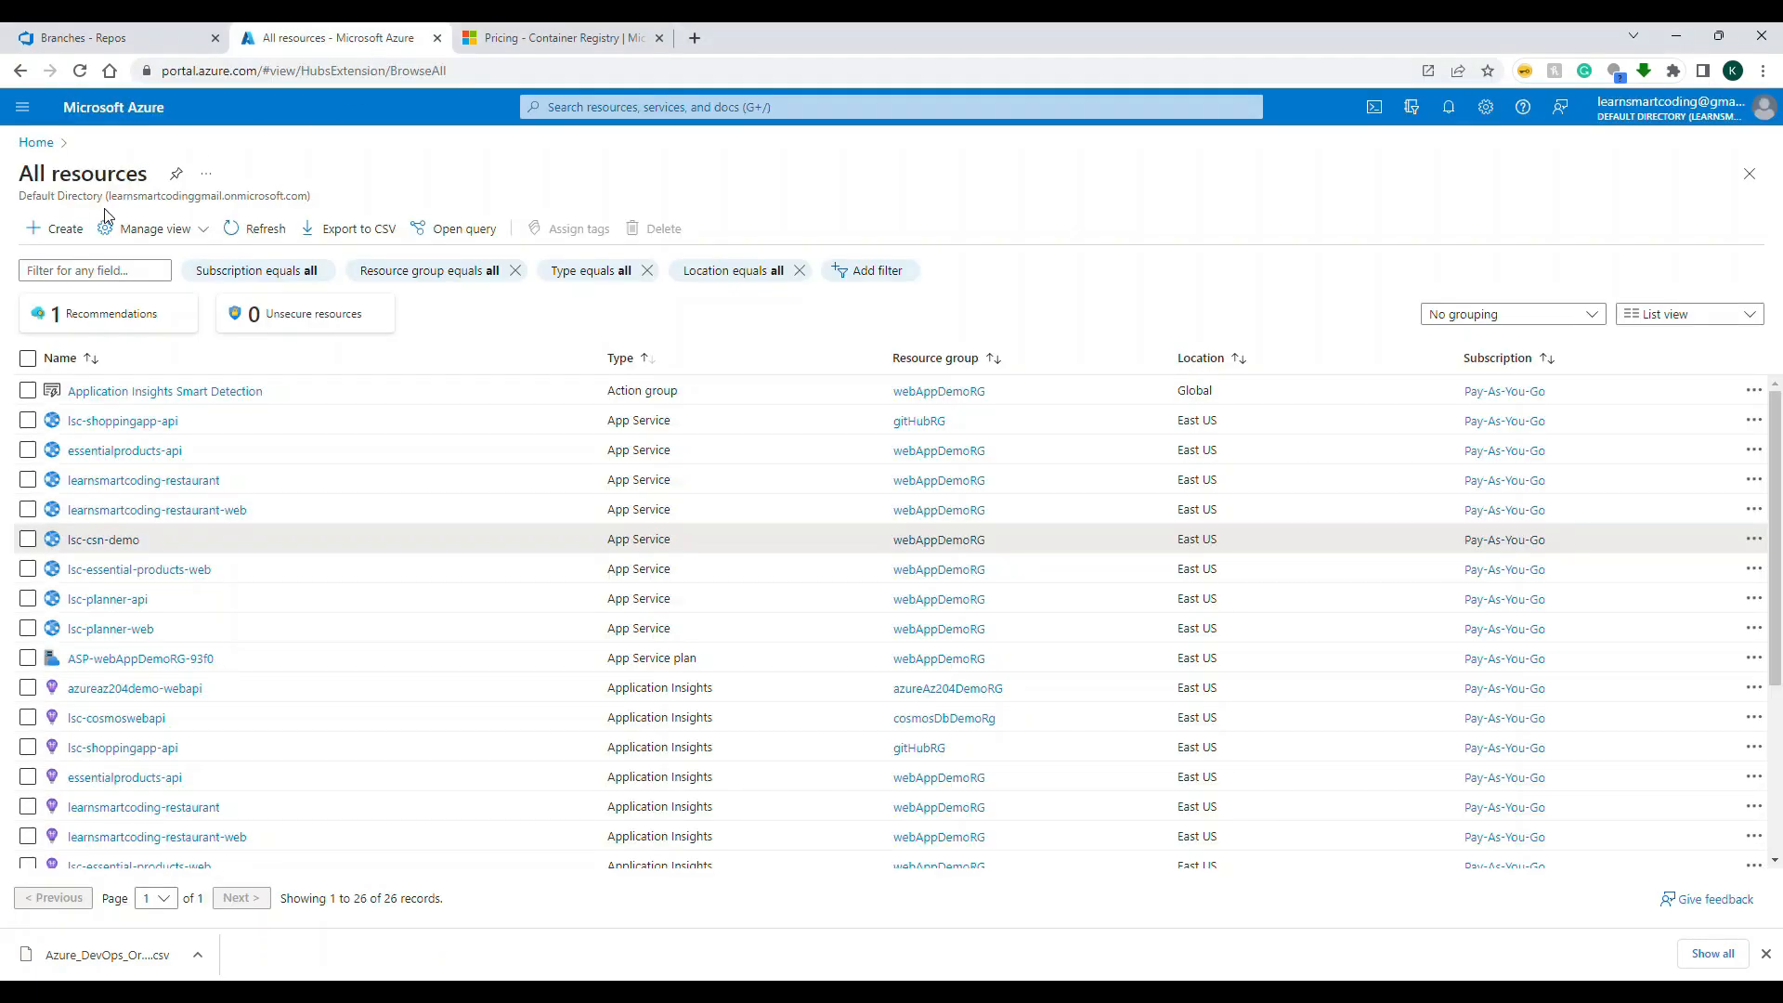
click(56, 229)
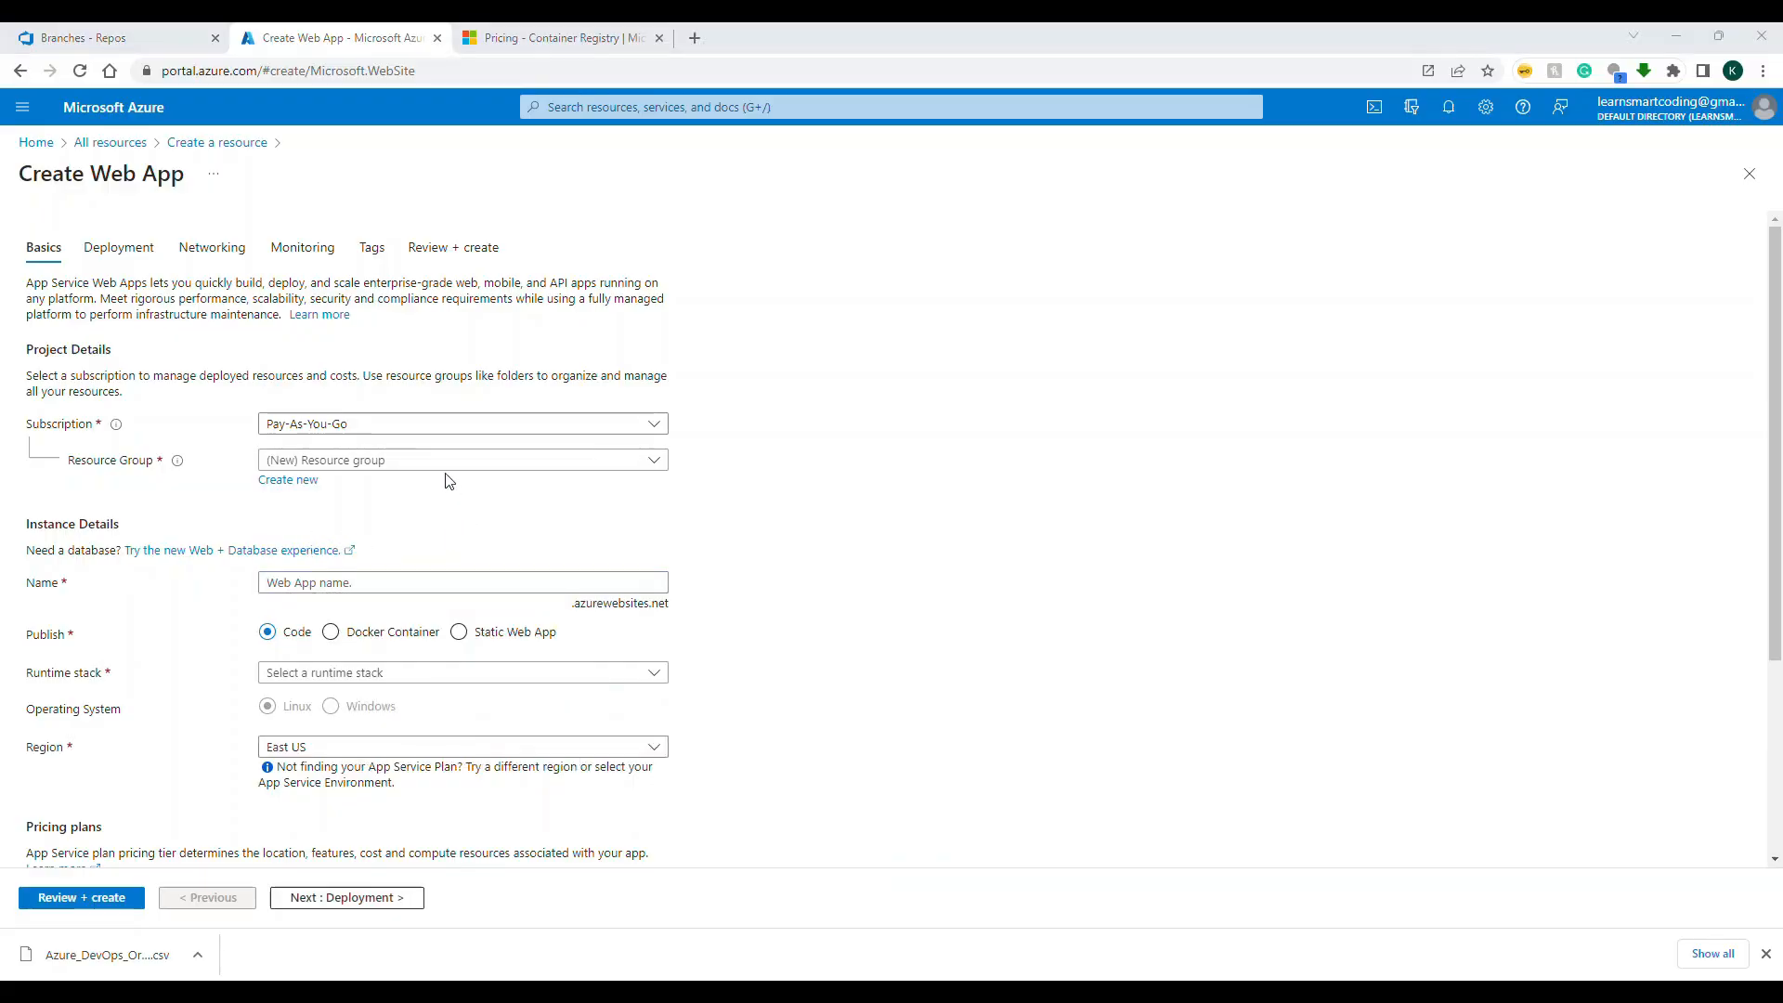
click(272, 482)
text(d)
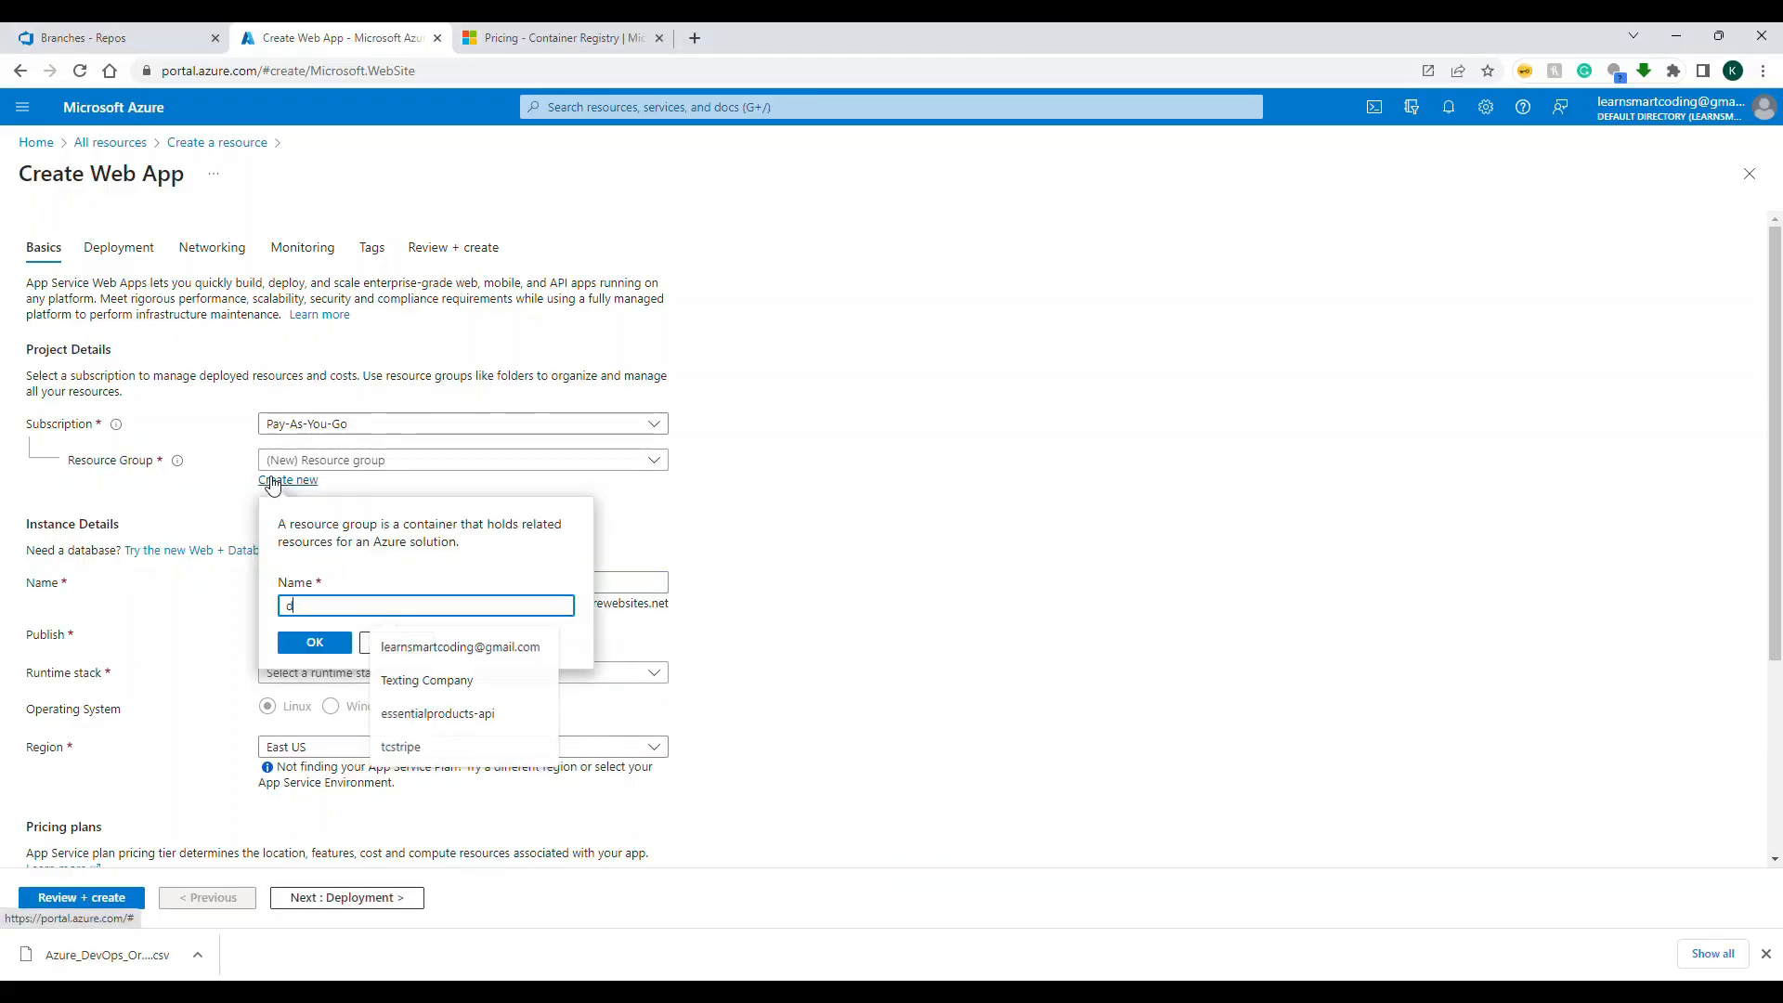
text(ockerDemoRG)
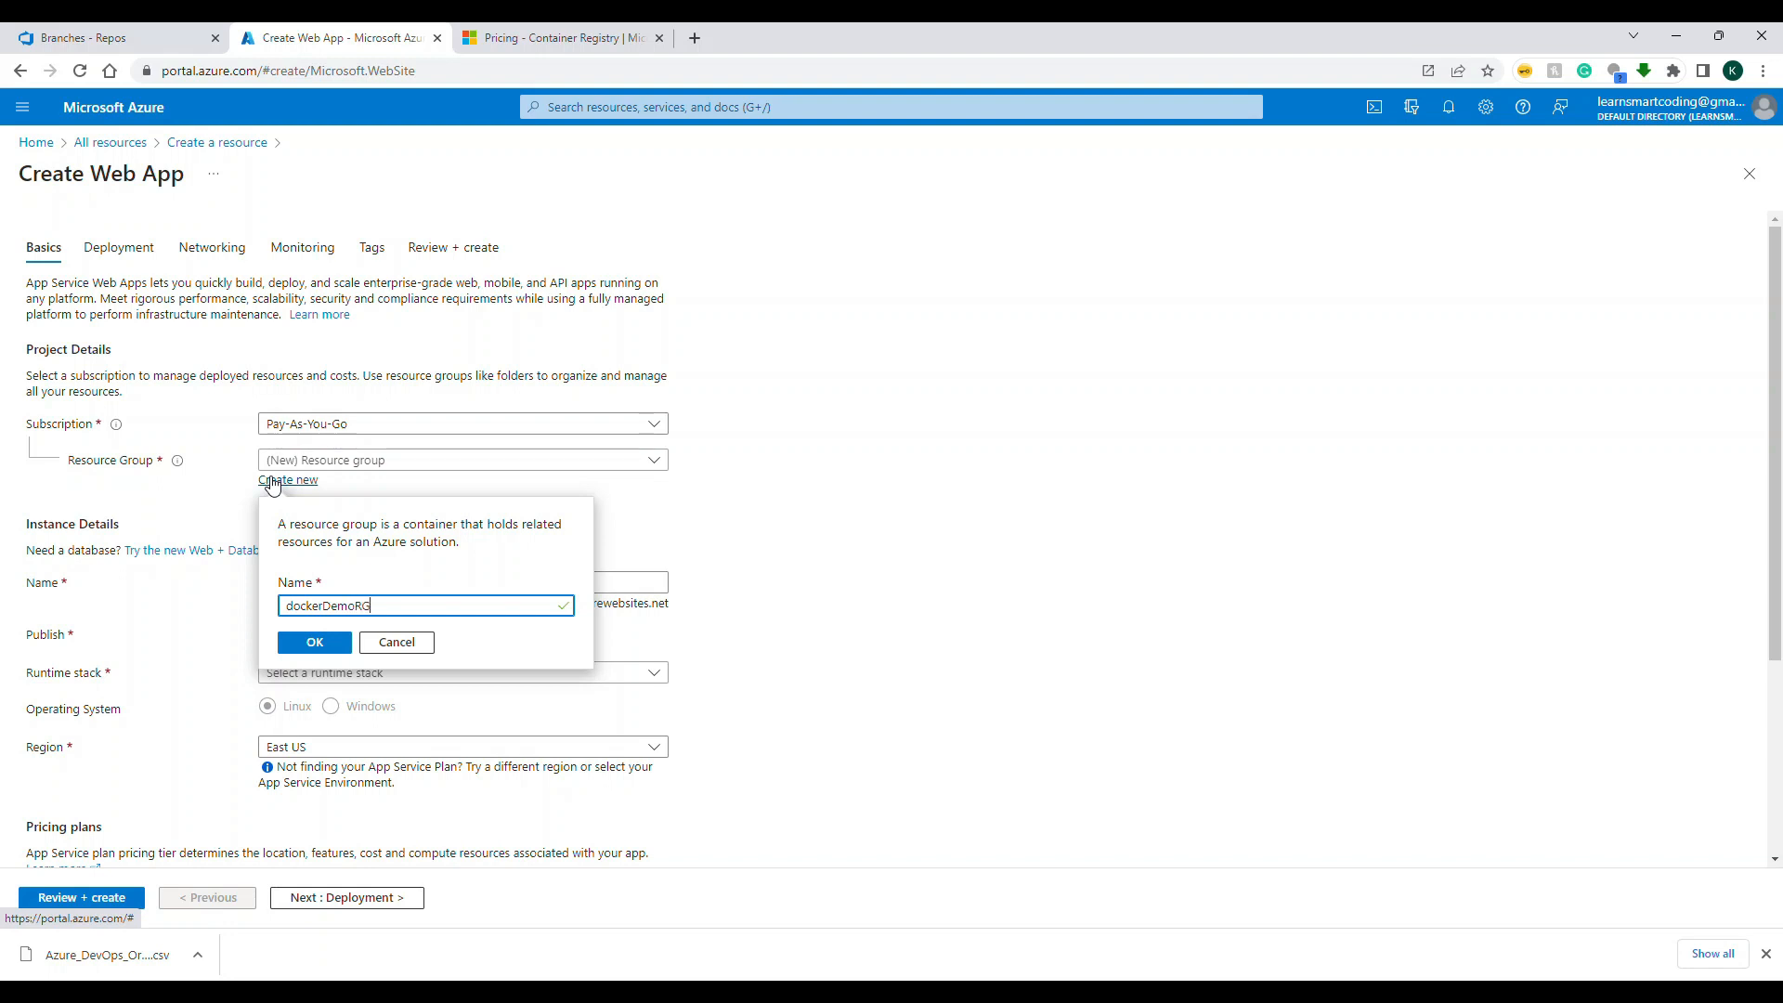
click(313, 641)
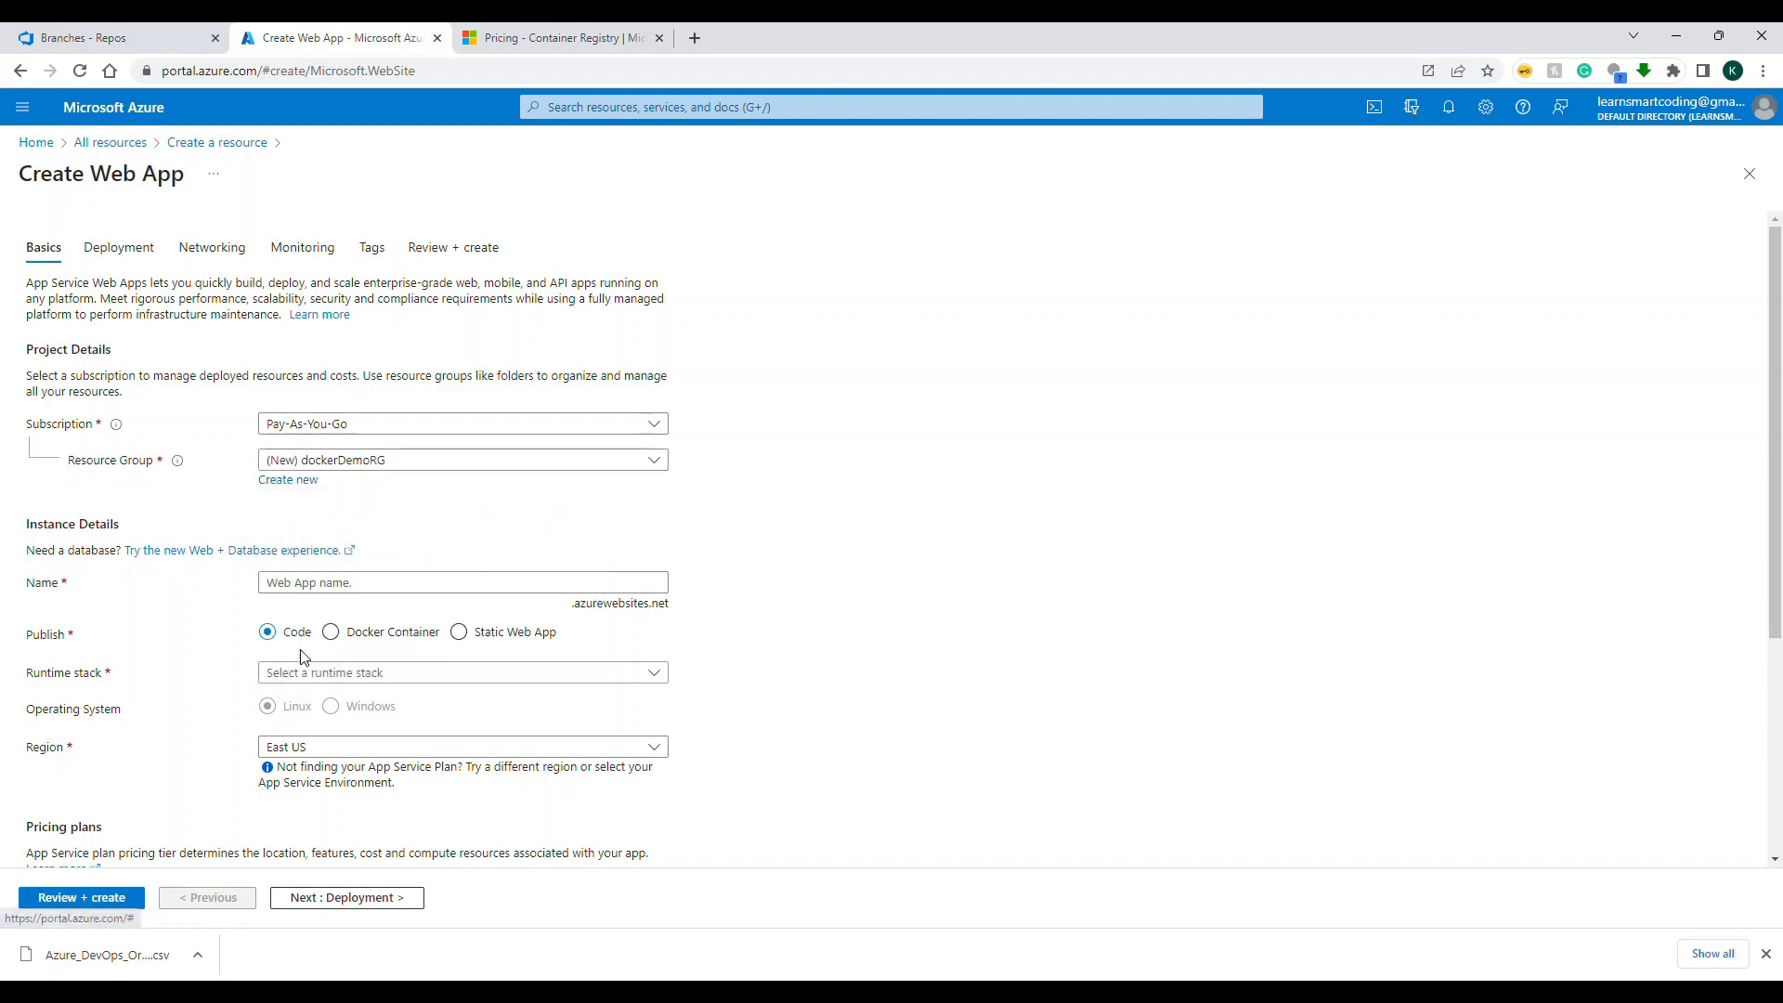
Step: Name the web app lsc-taskmanager-api
click(370, 589)
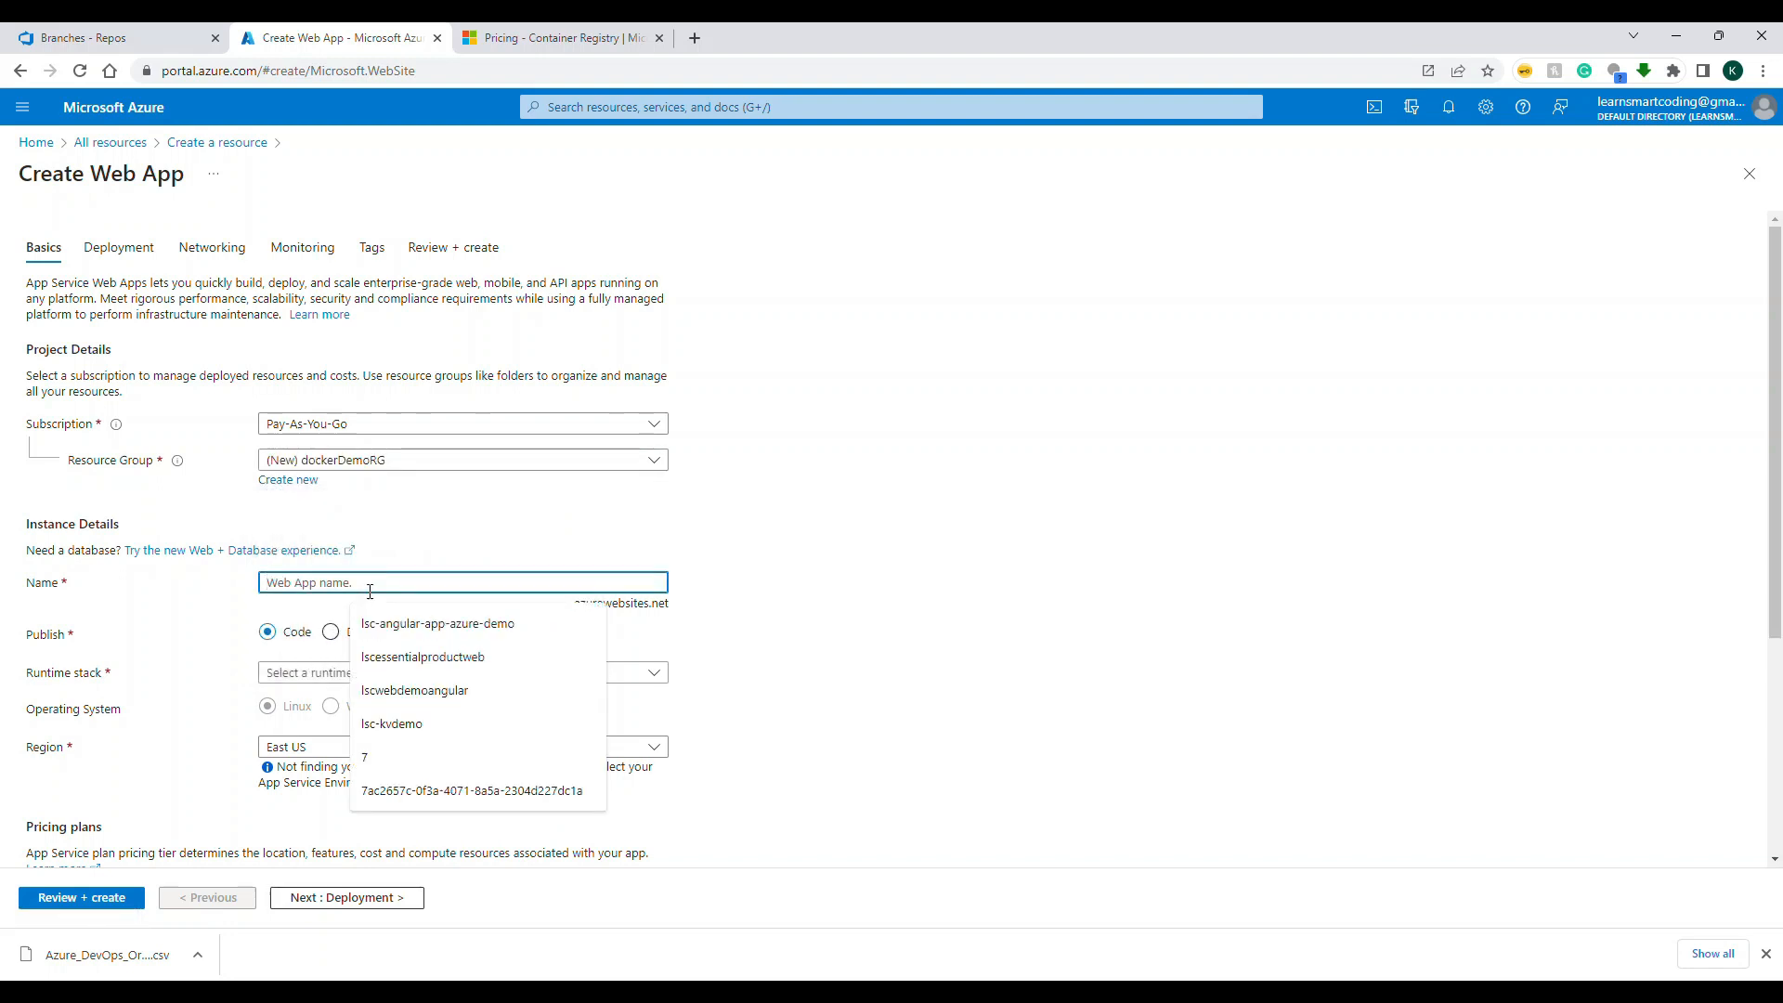
text(t)
key(BackSpace)
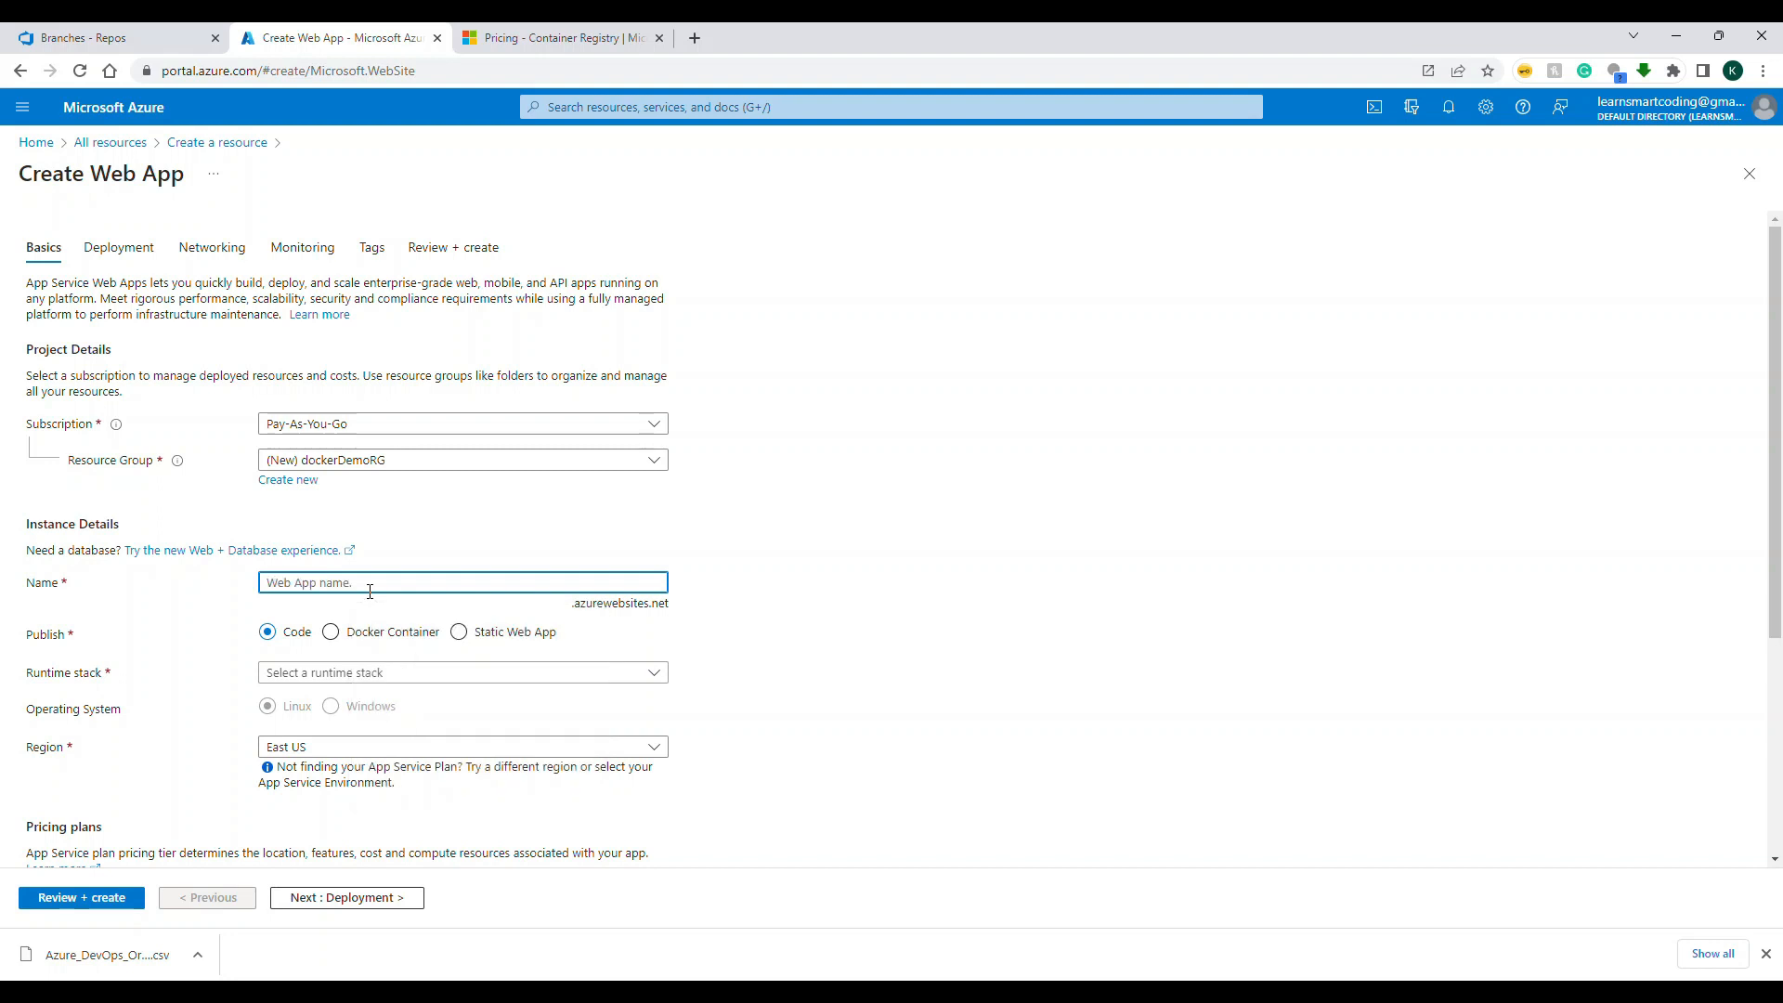
text(taskmanager-ap)
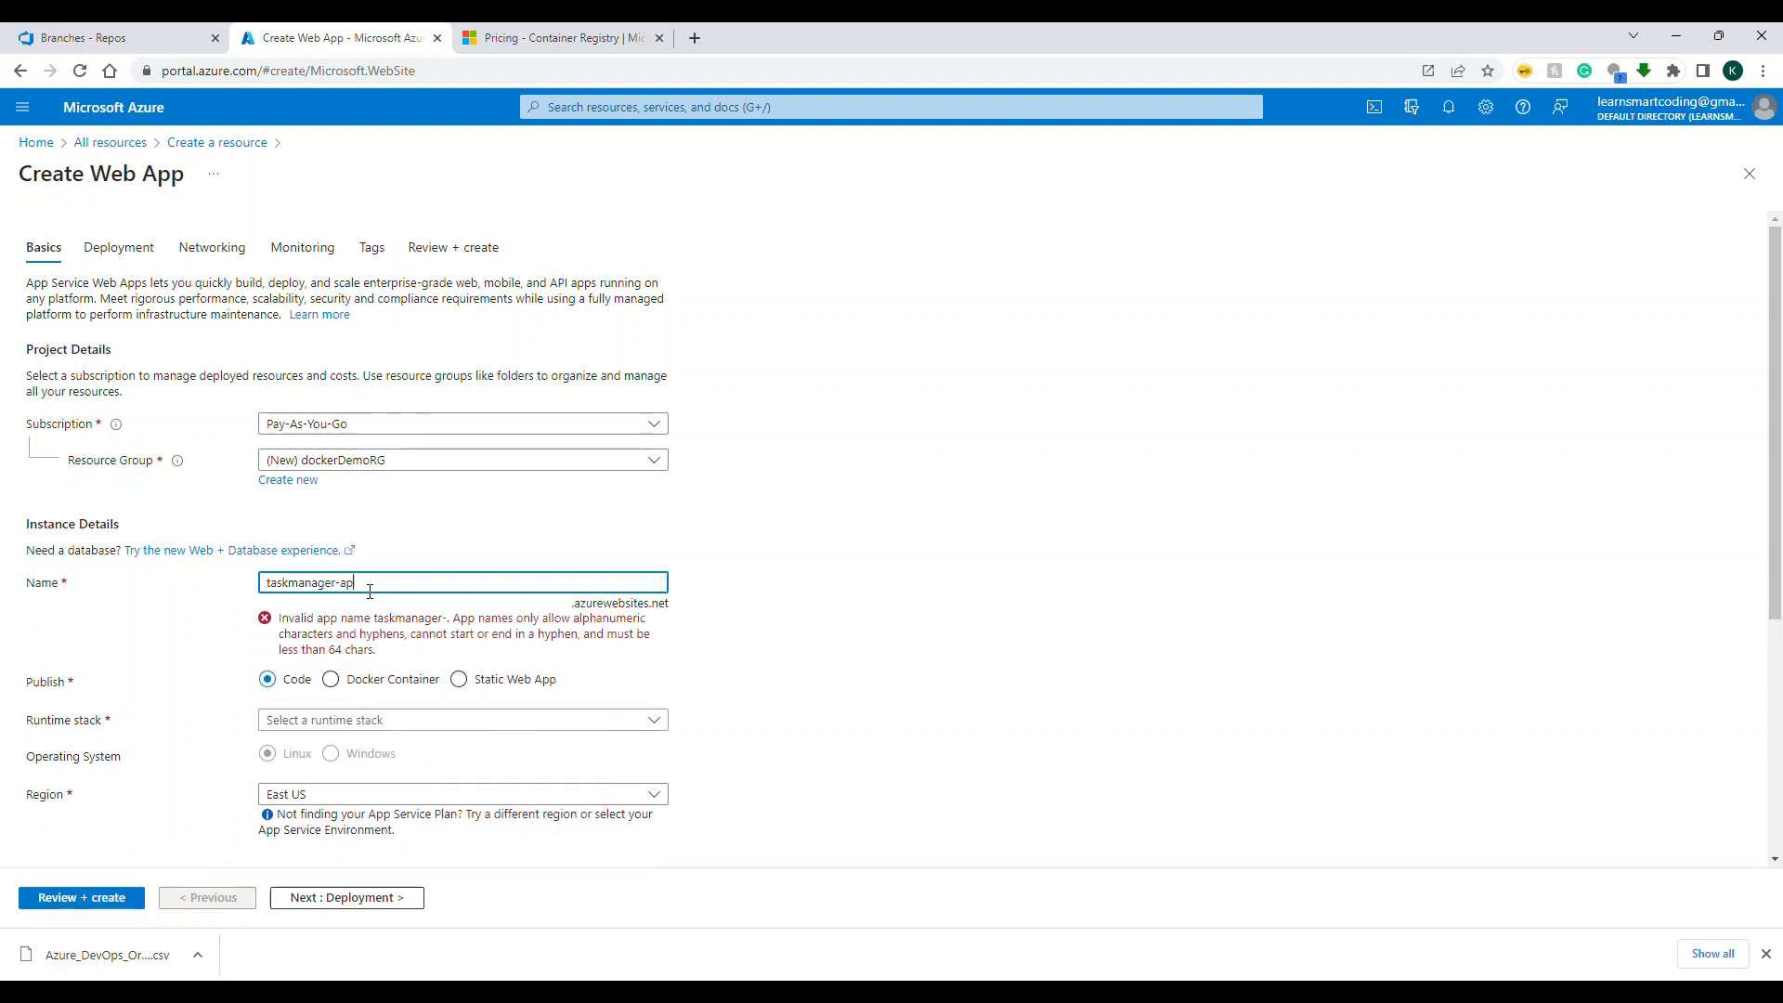
text(ilsc-)
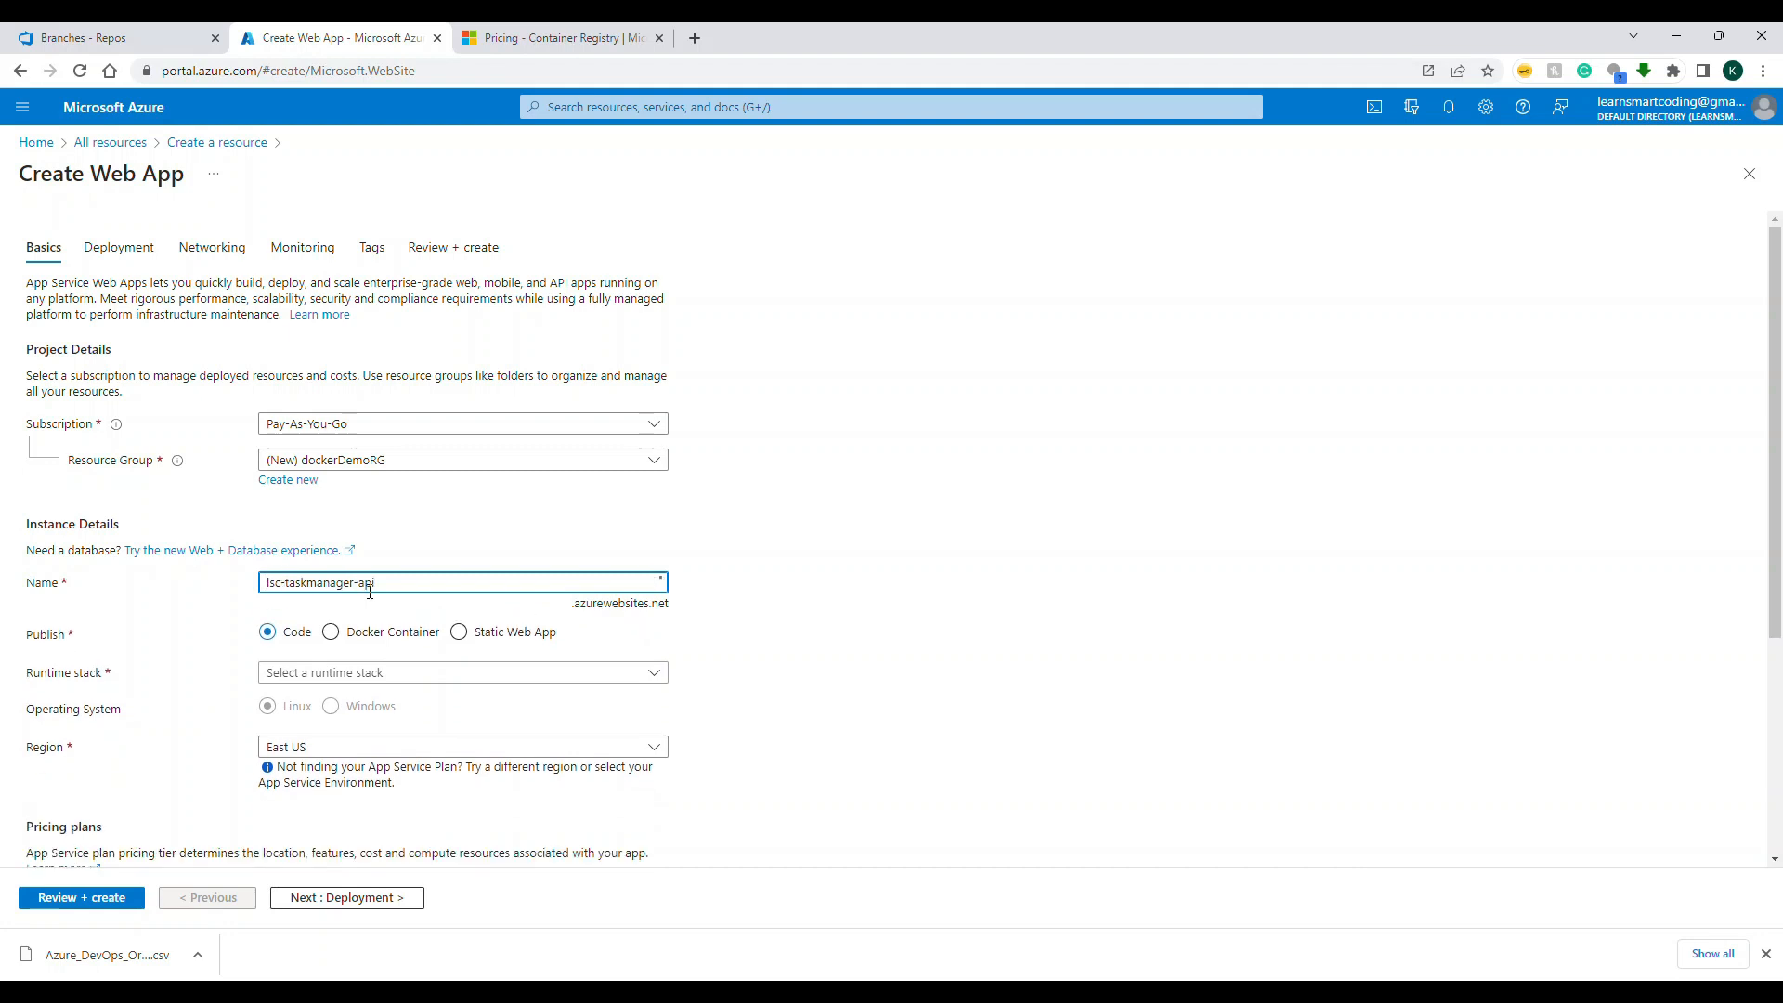
Step: Set the web app to publish as a Docker Container and choose the Free F1 pricing plan
scroll(899, 573, down, 1)
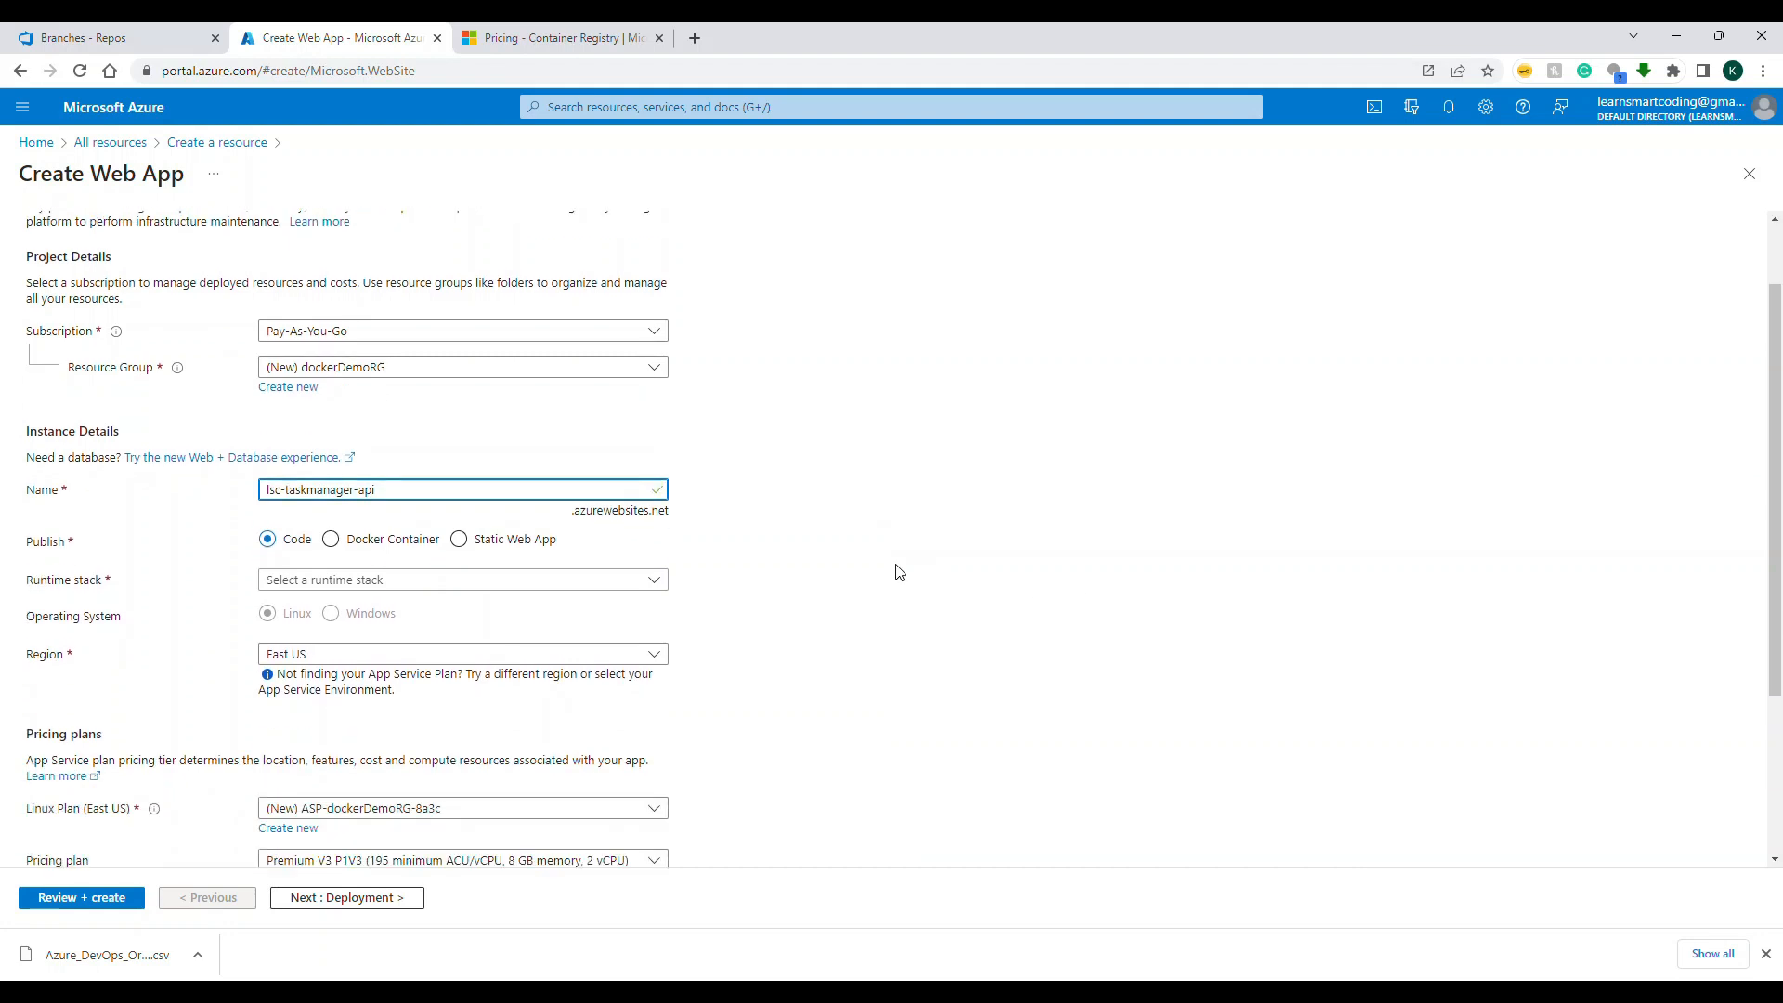
click(360, 540)
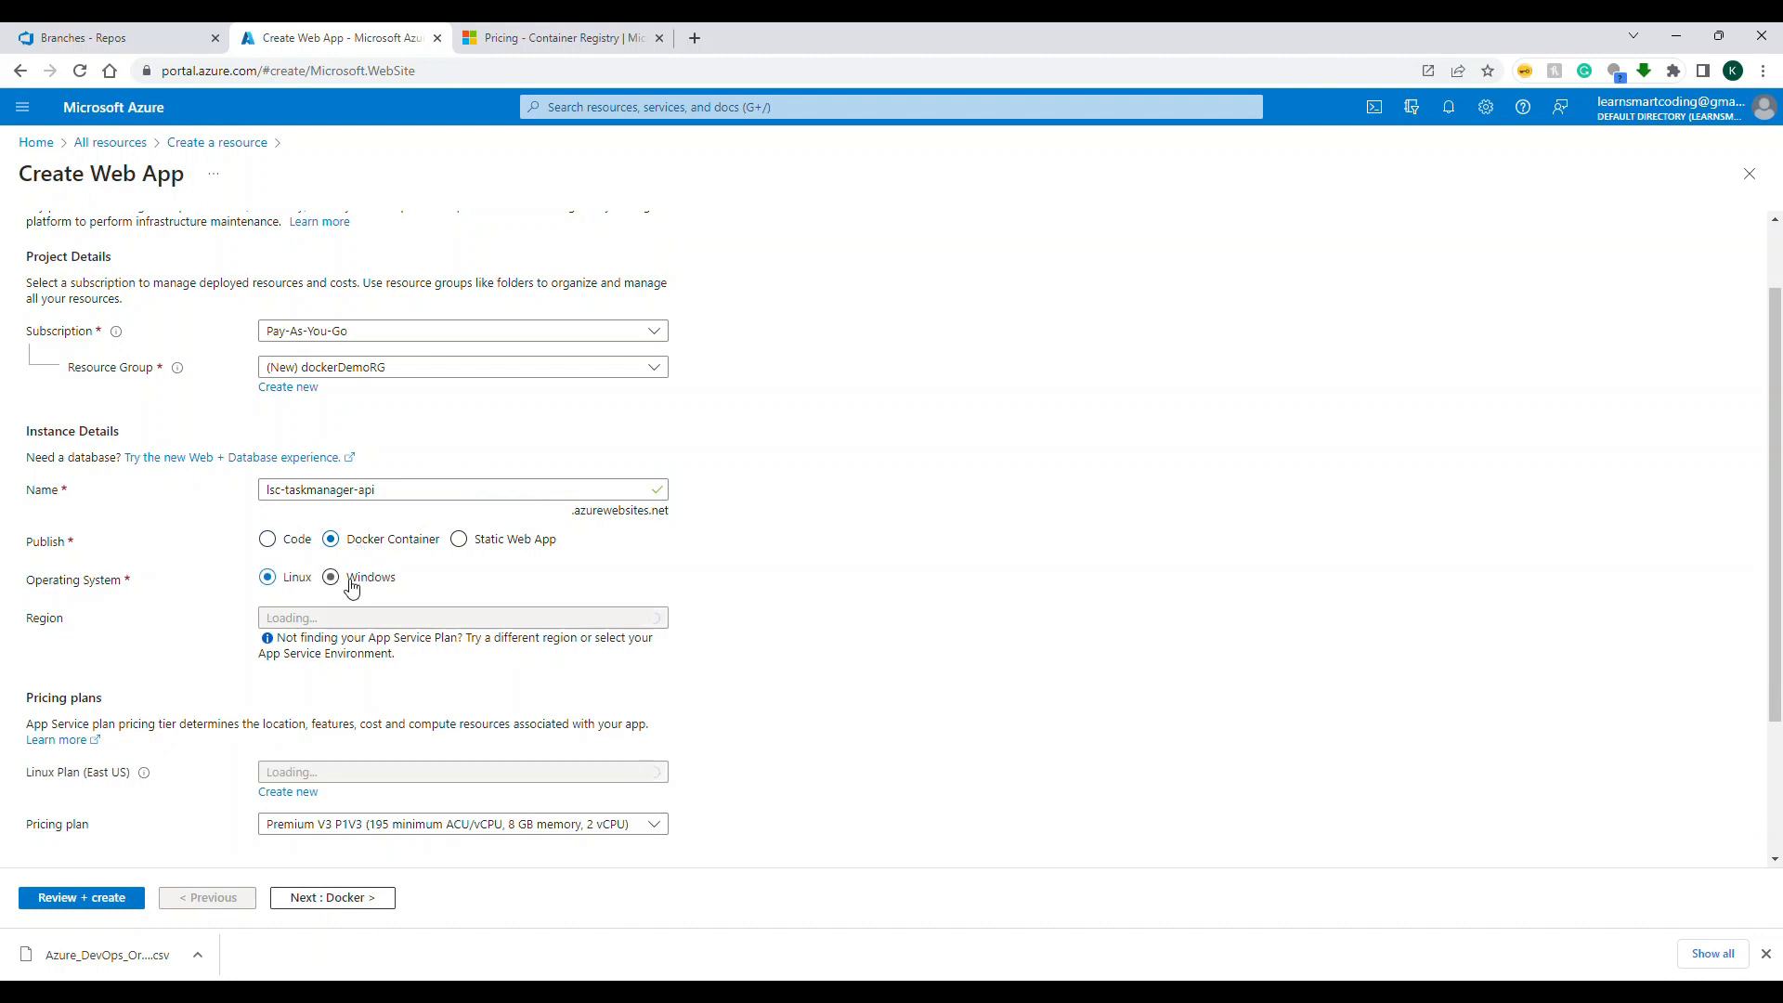
scroll(618, 655, down, 3)
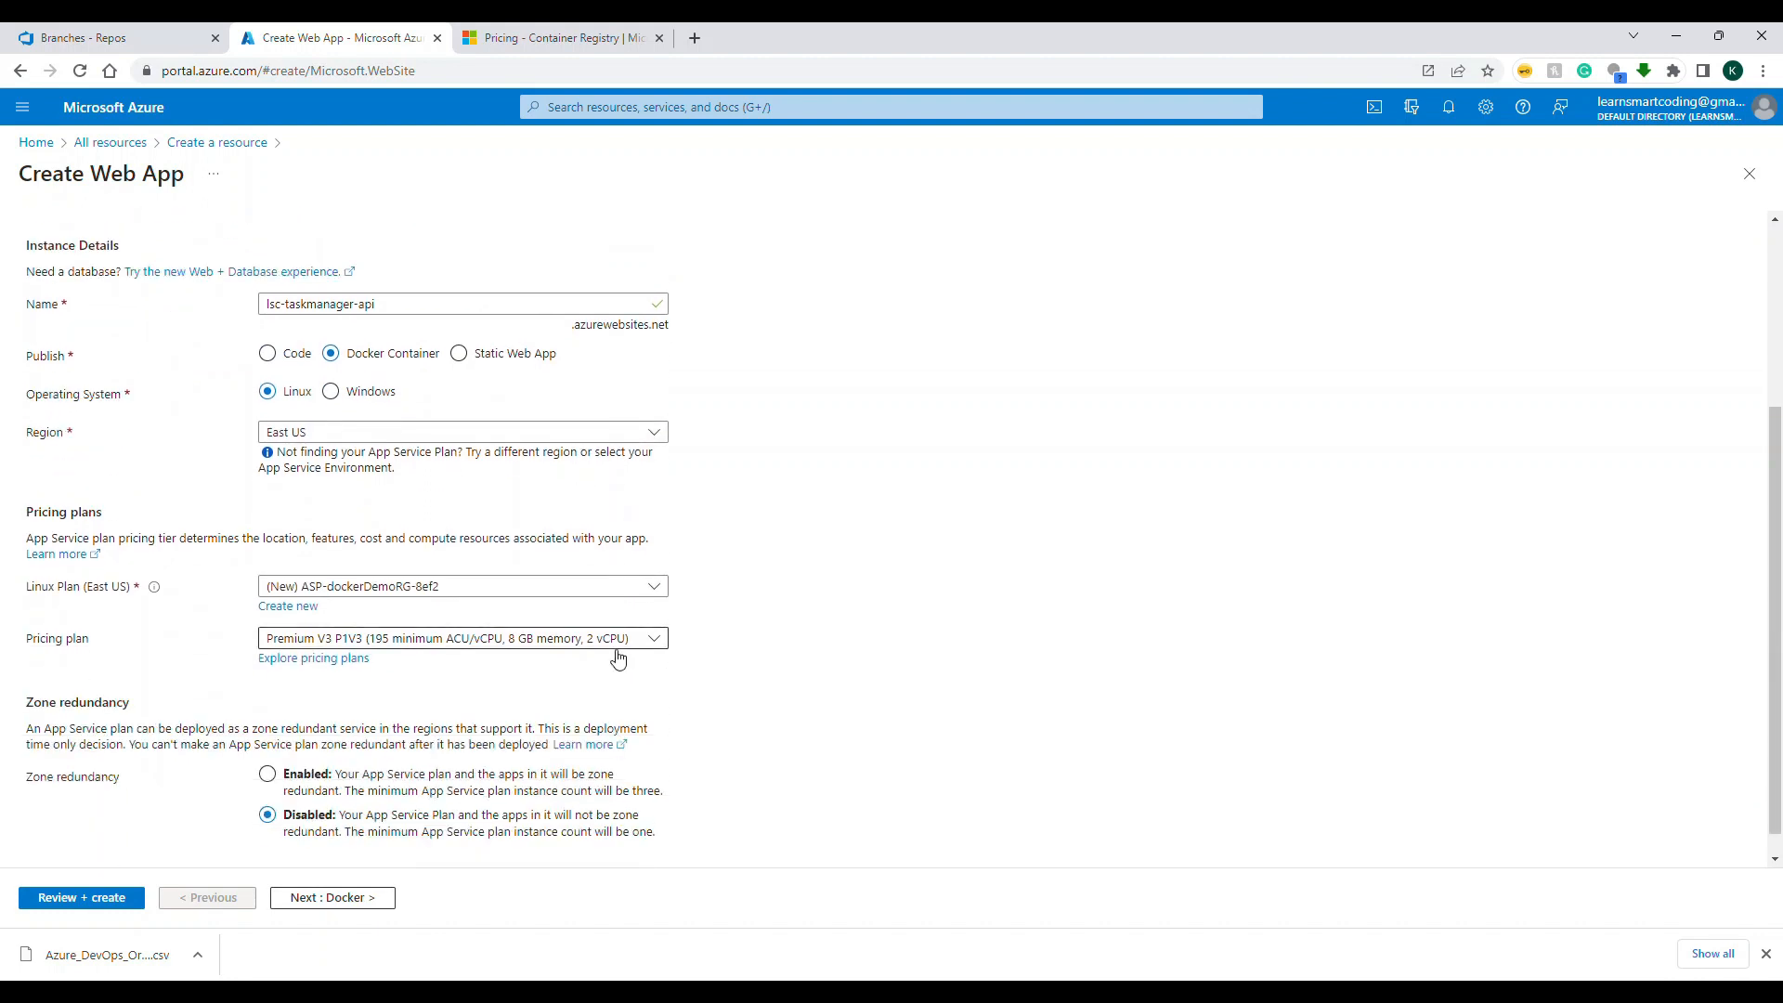
click(487, 613)
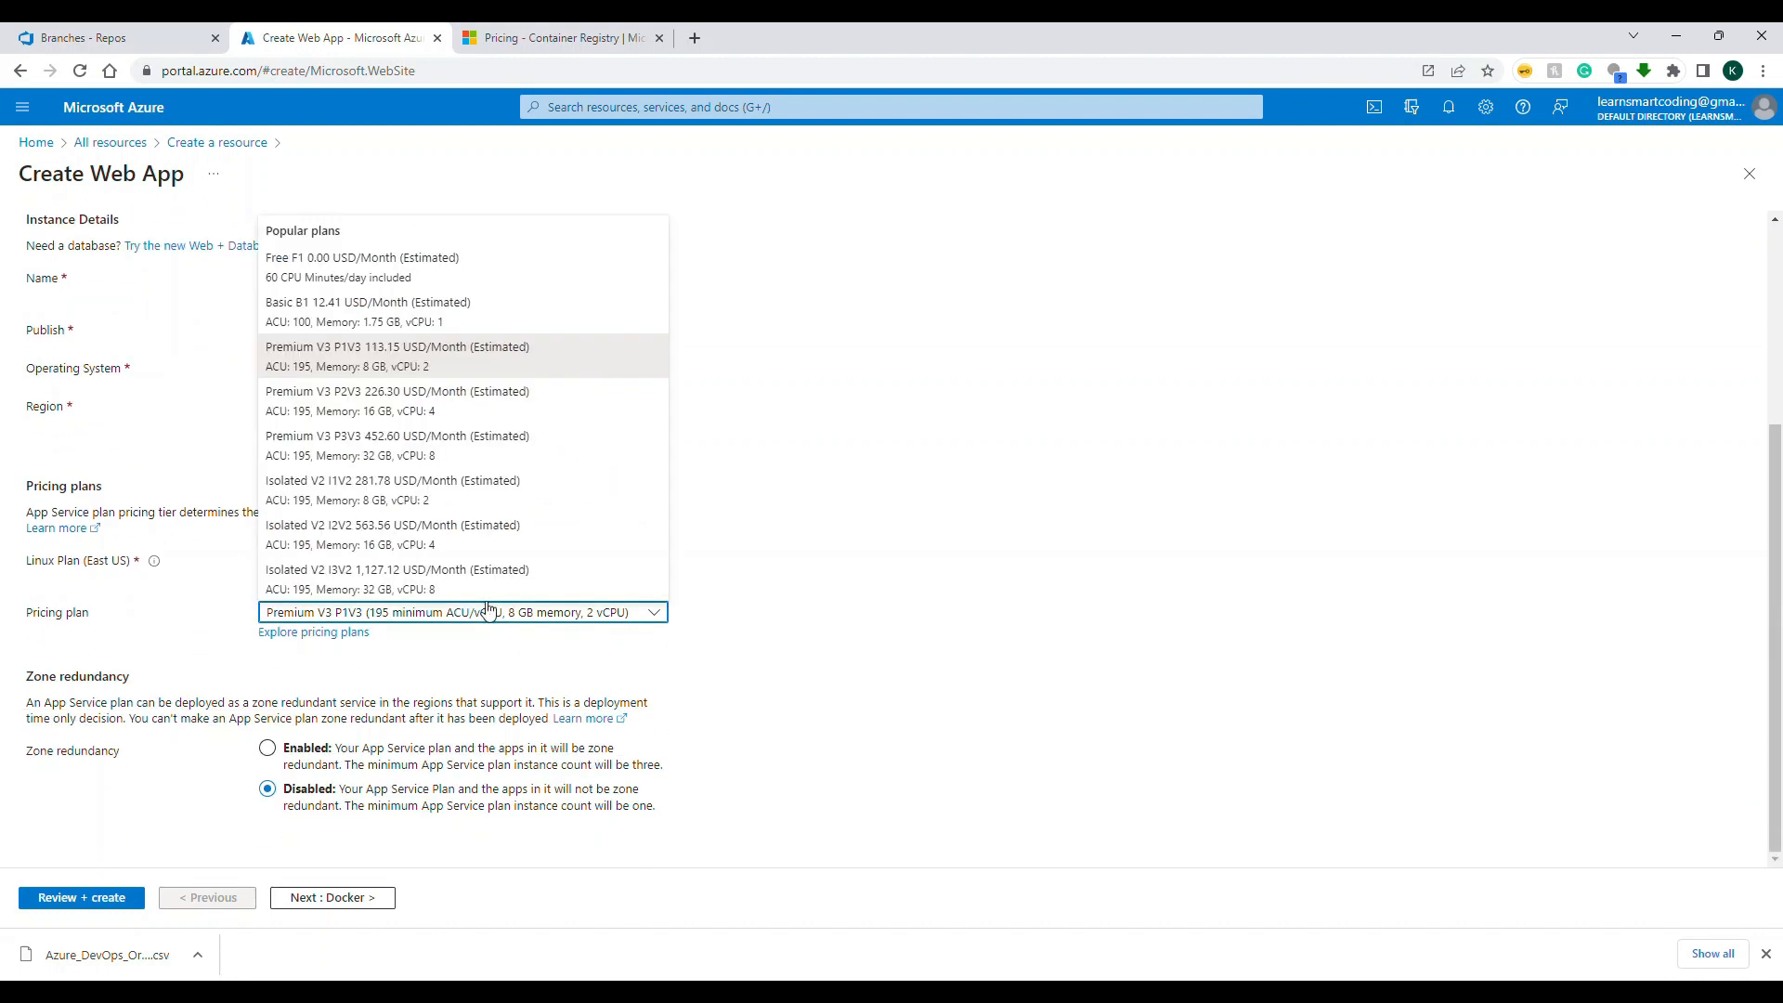
click(413, 263)
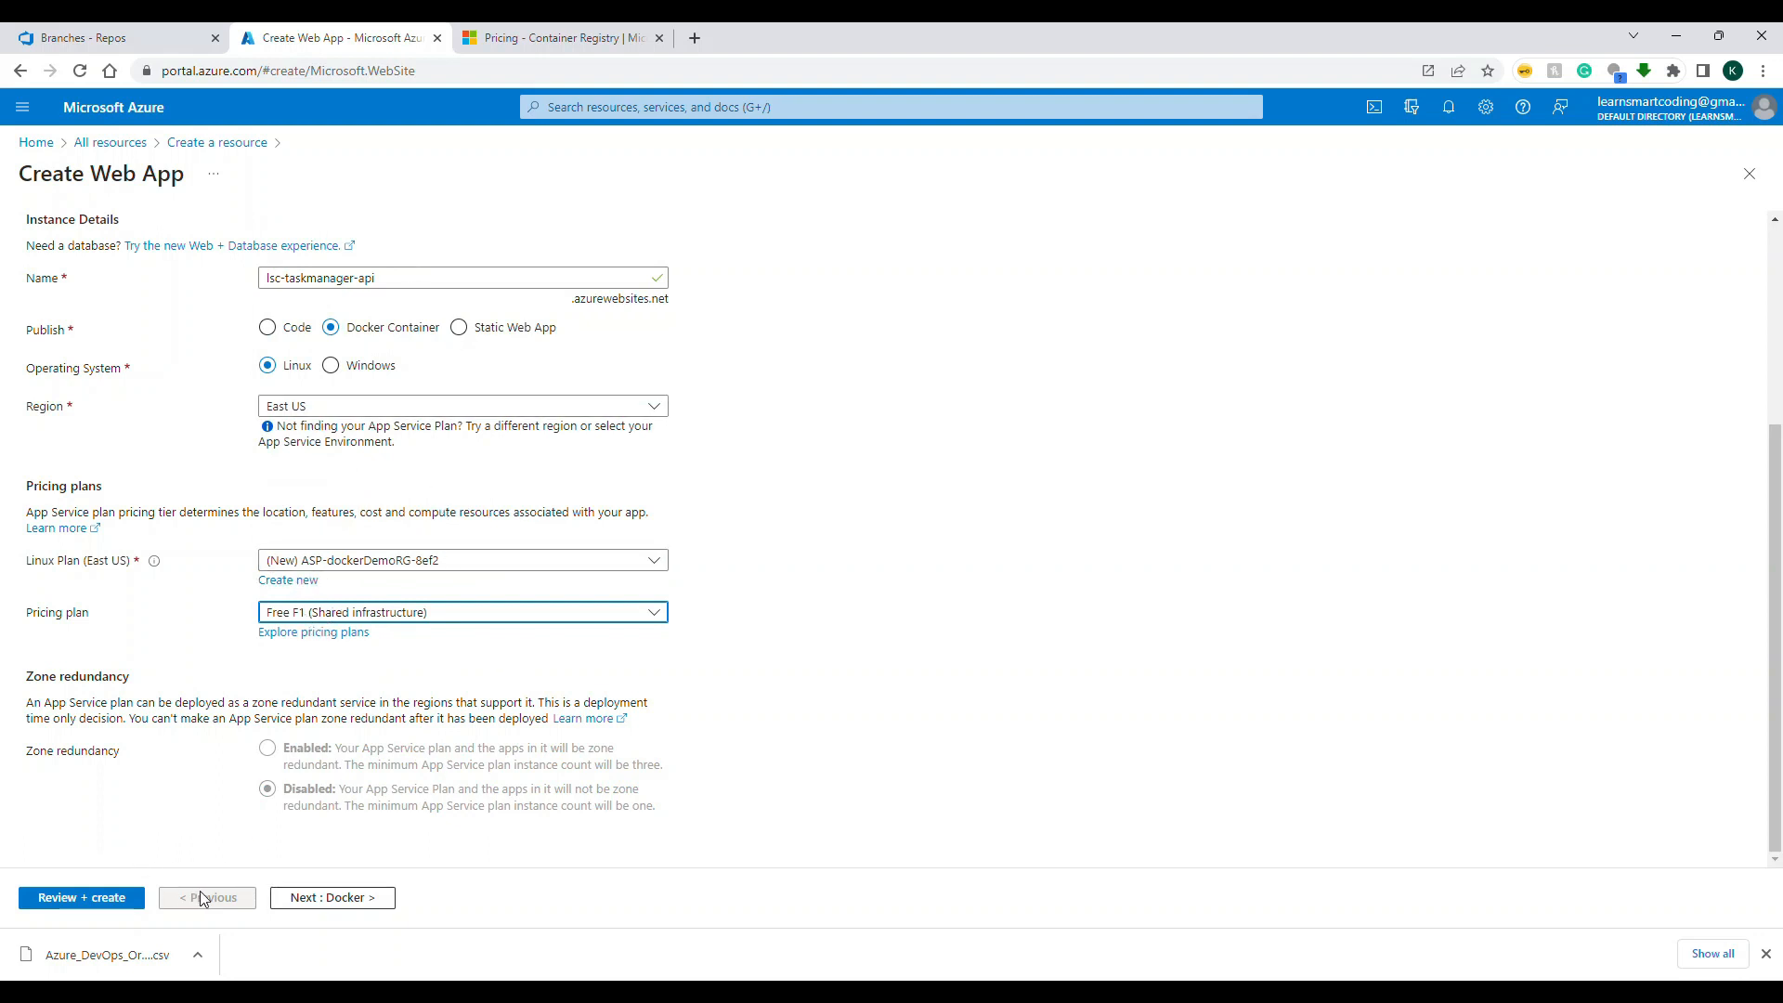
Step: Review the Docker image source and sample options, keep Single Container with the Quickstart NGINX sample, and continue to the networking settings
click(334, 899)
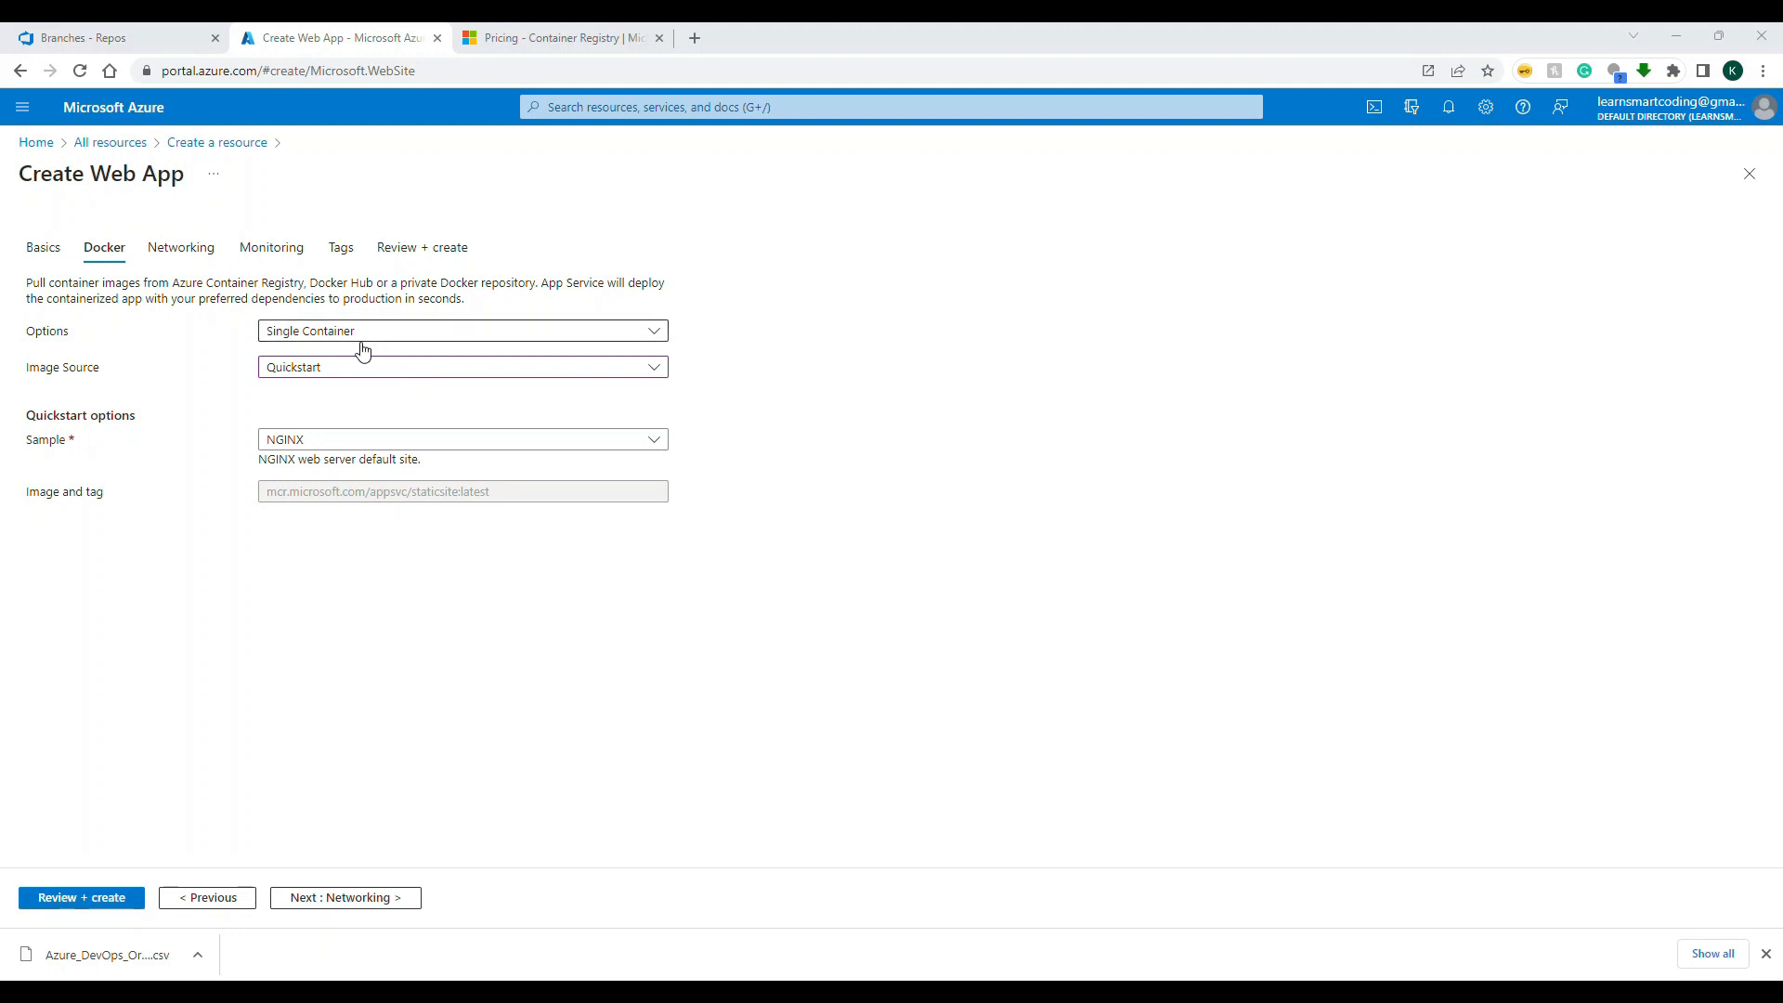
click(359, 377)
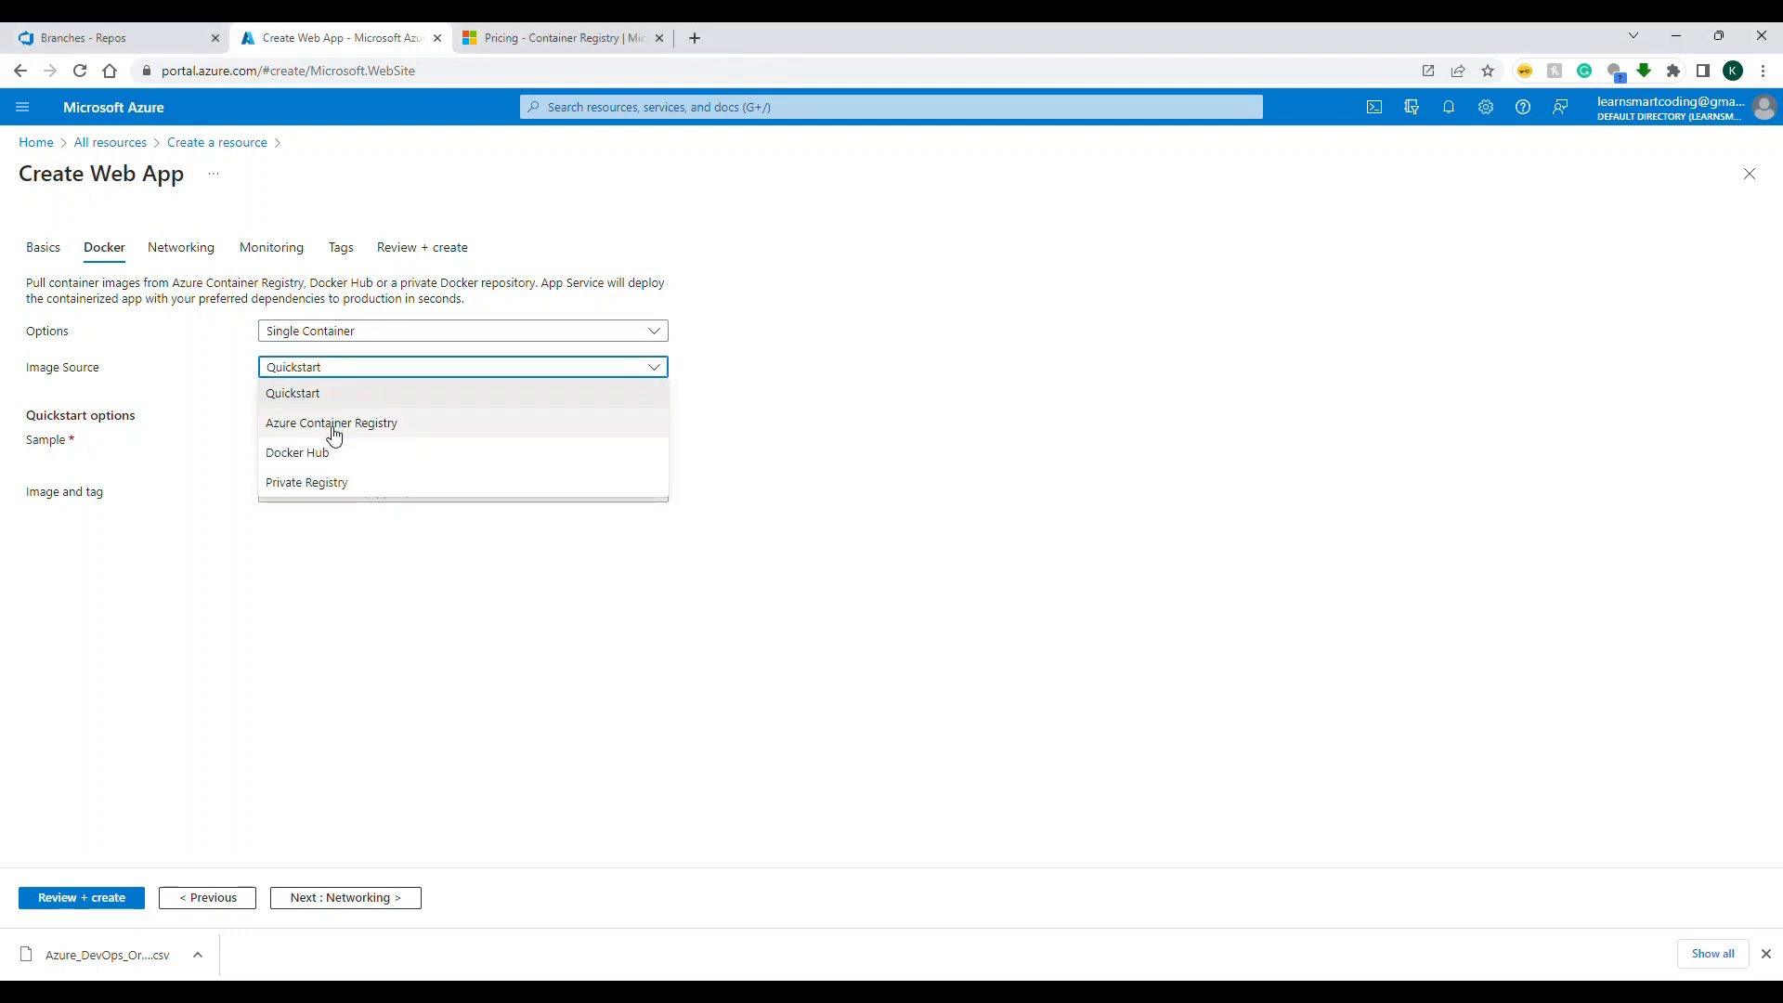
click(748, 441)
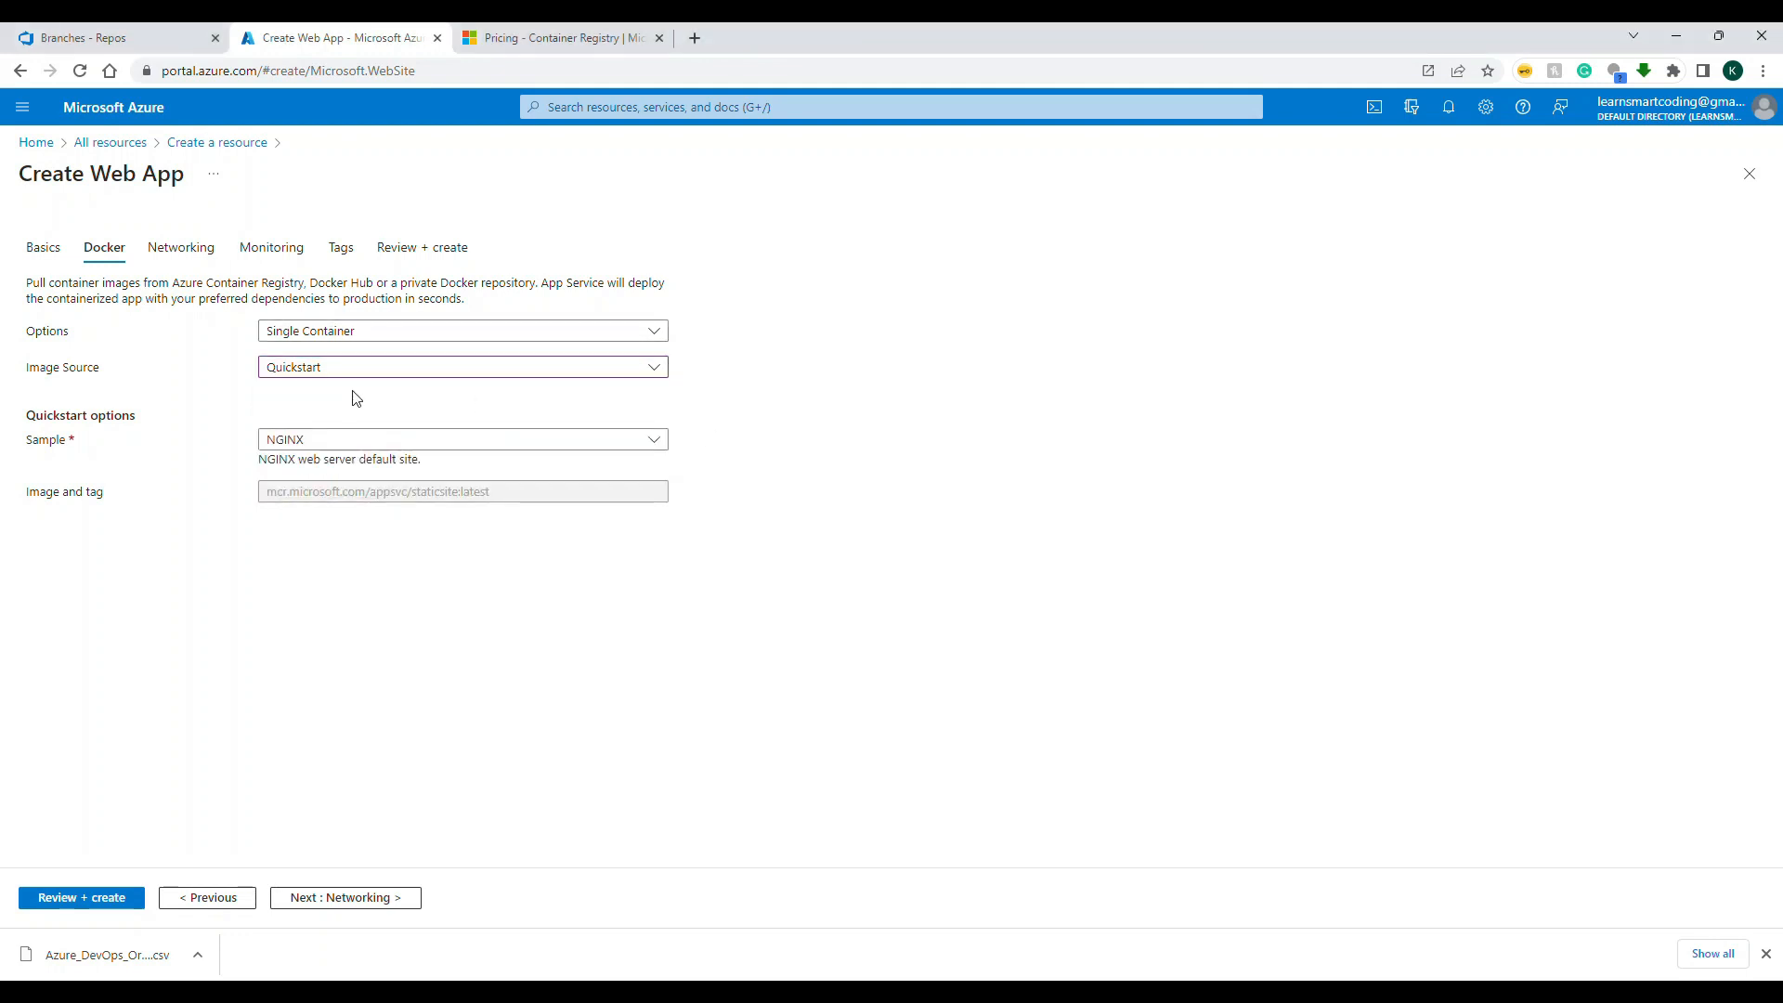
click(275, 439)
click(436, 467)
click(316, 906)
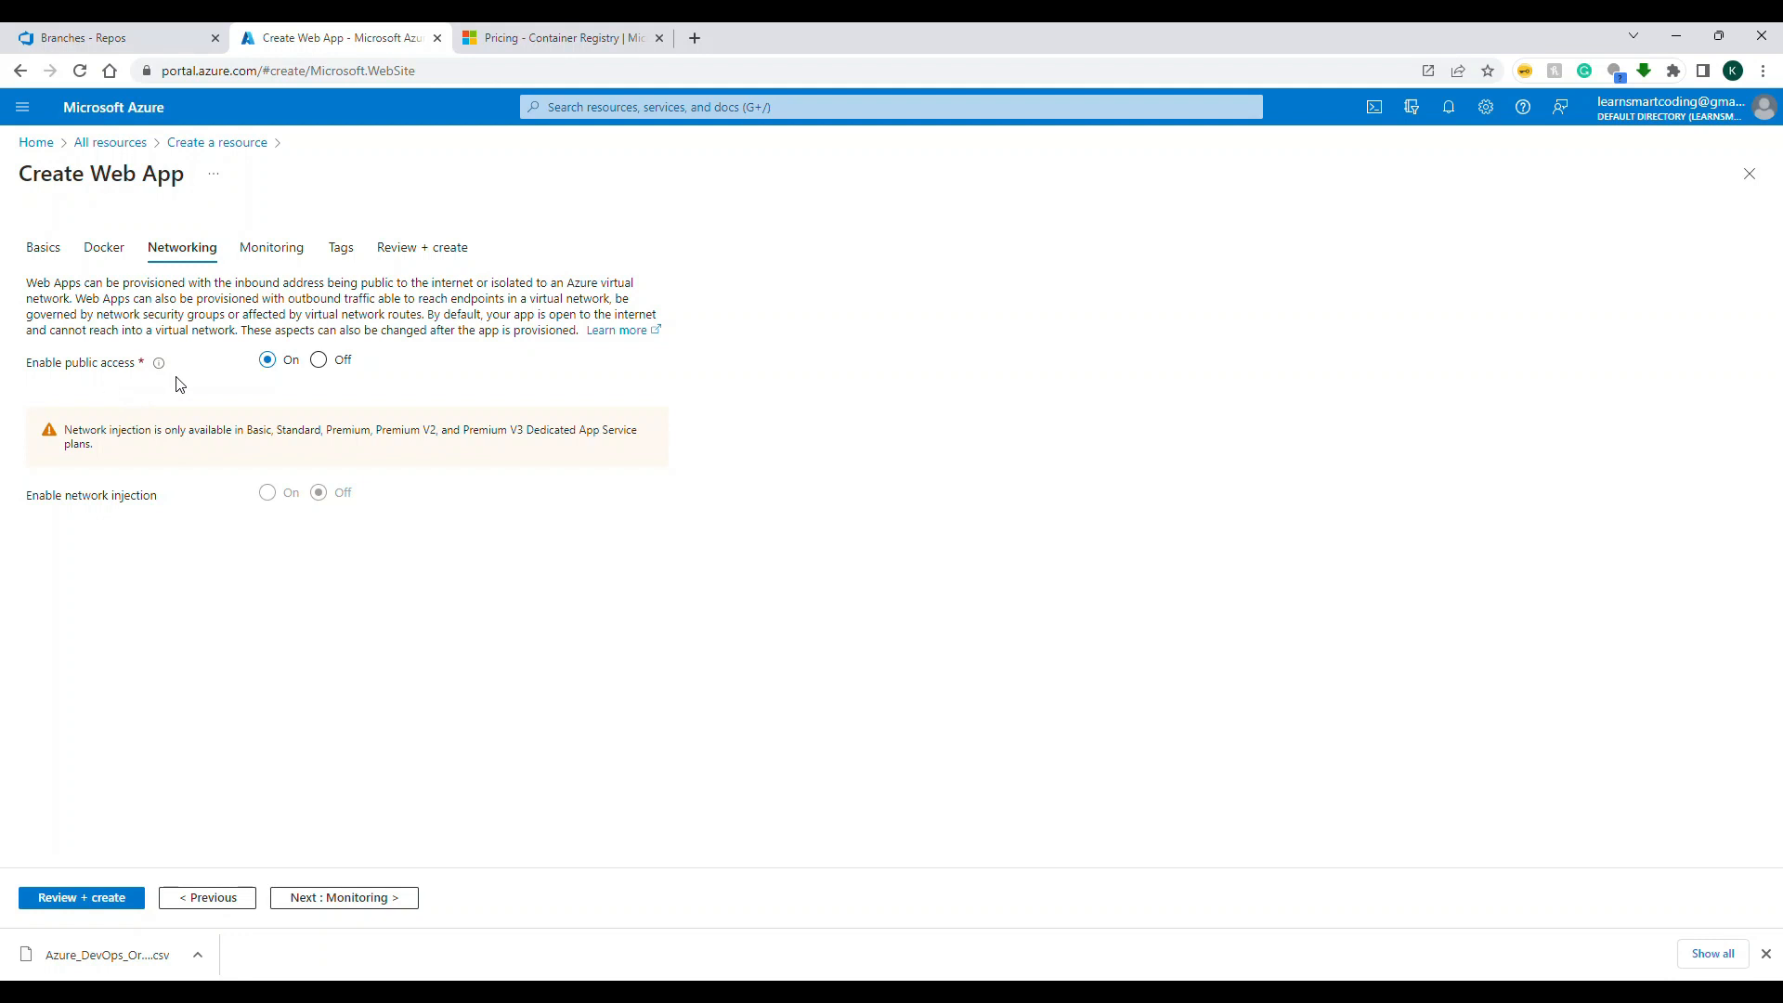
Step: Keep the preset networking settings, enable Application Insights, add no tags and create the web app
click(323, 897)
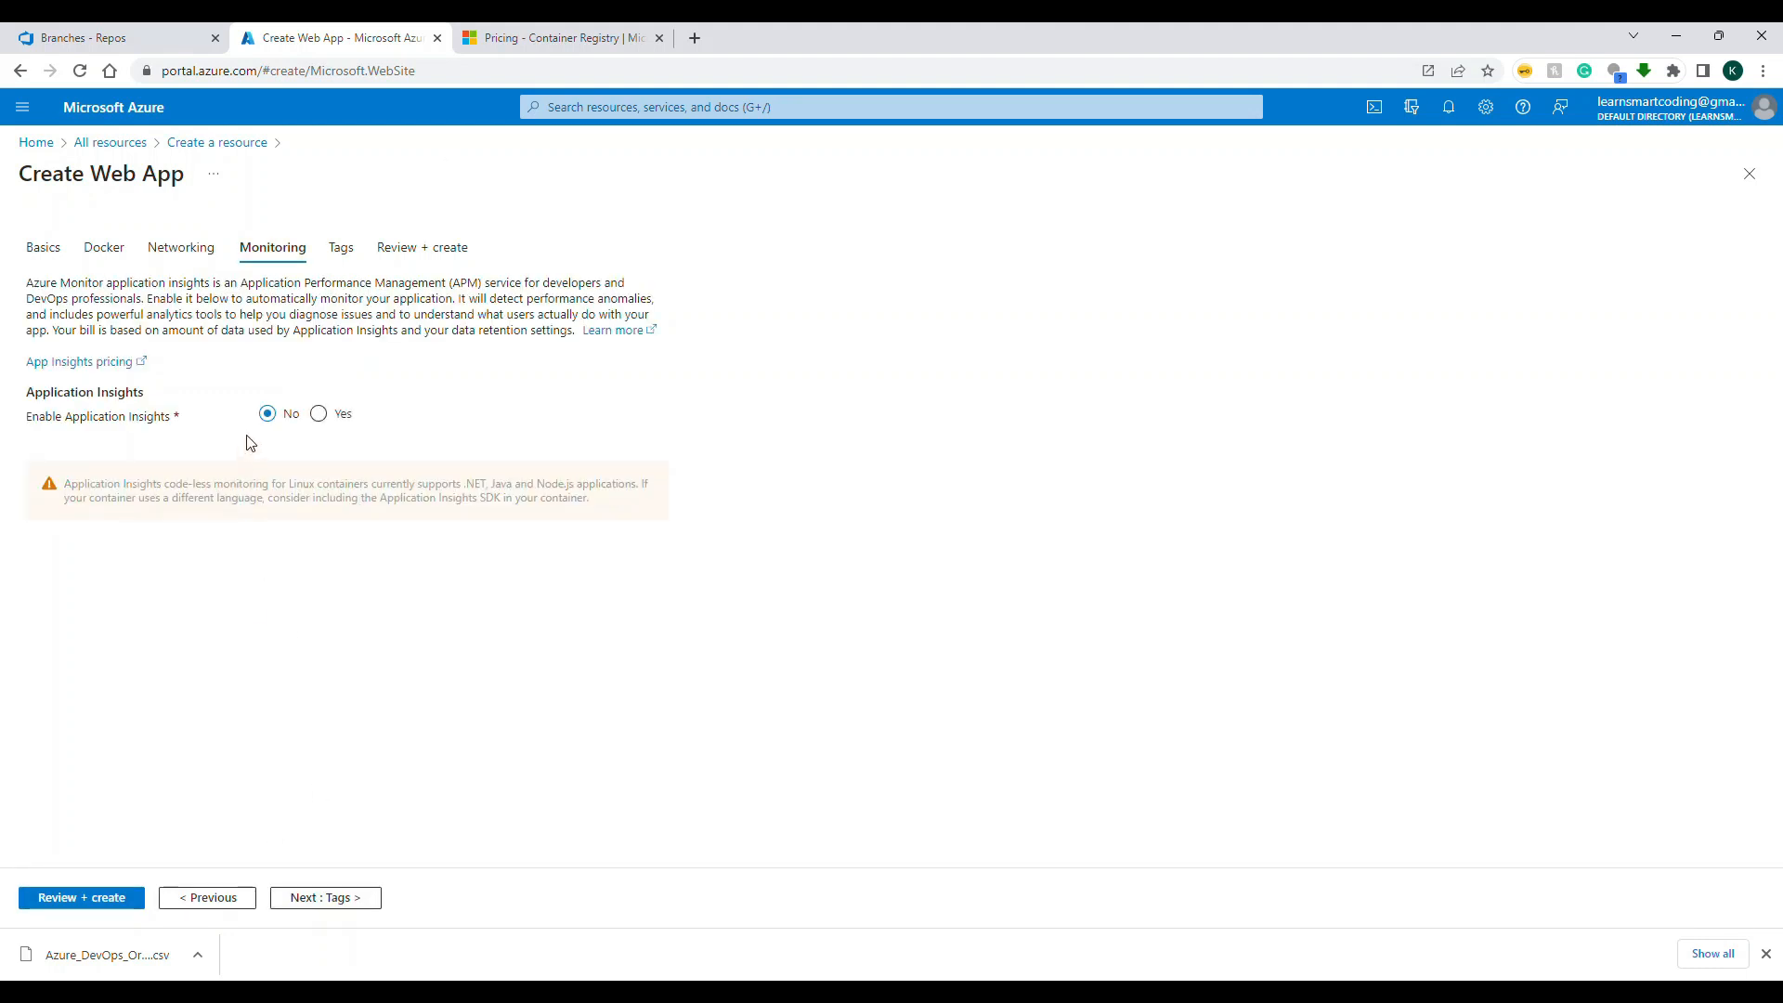
click(319, 413)
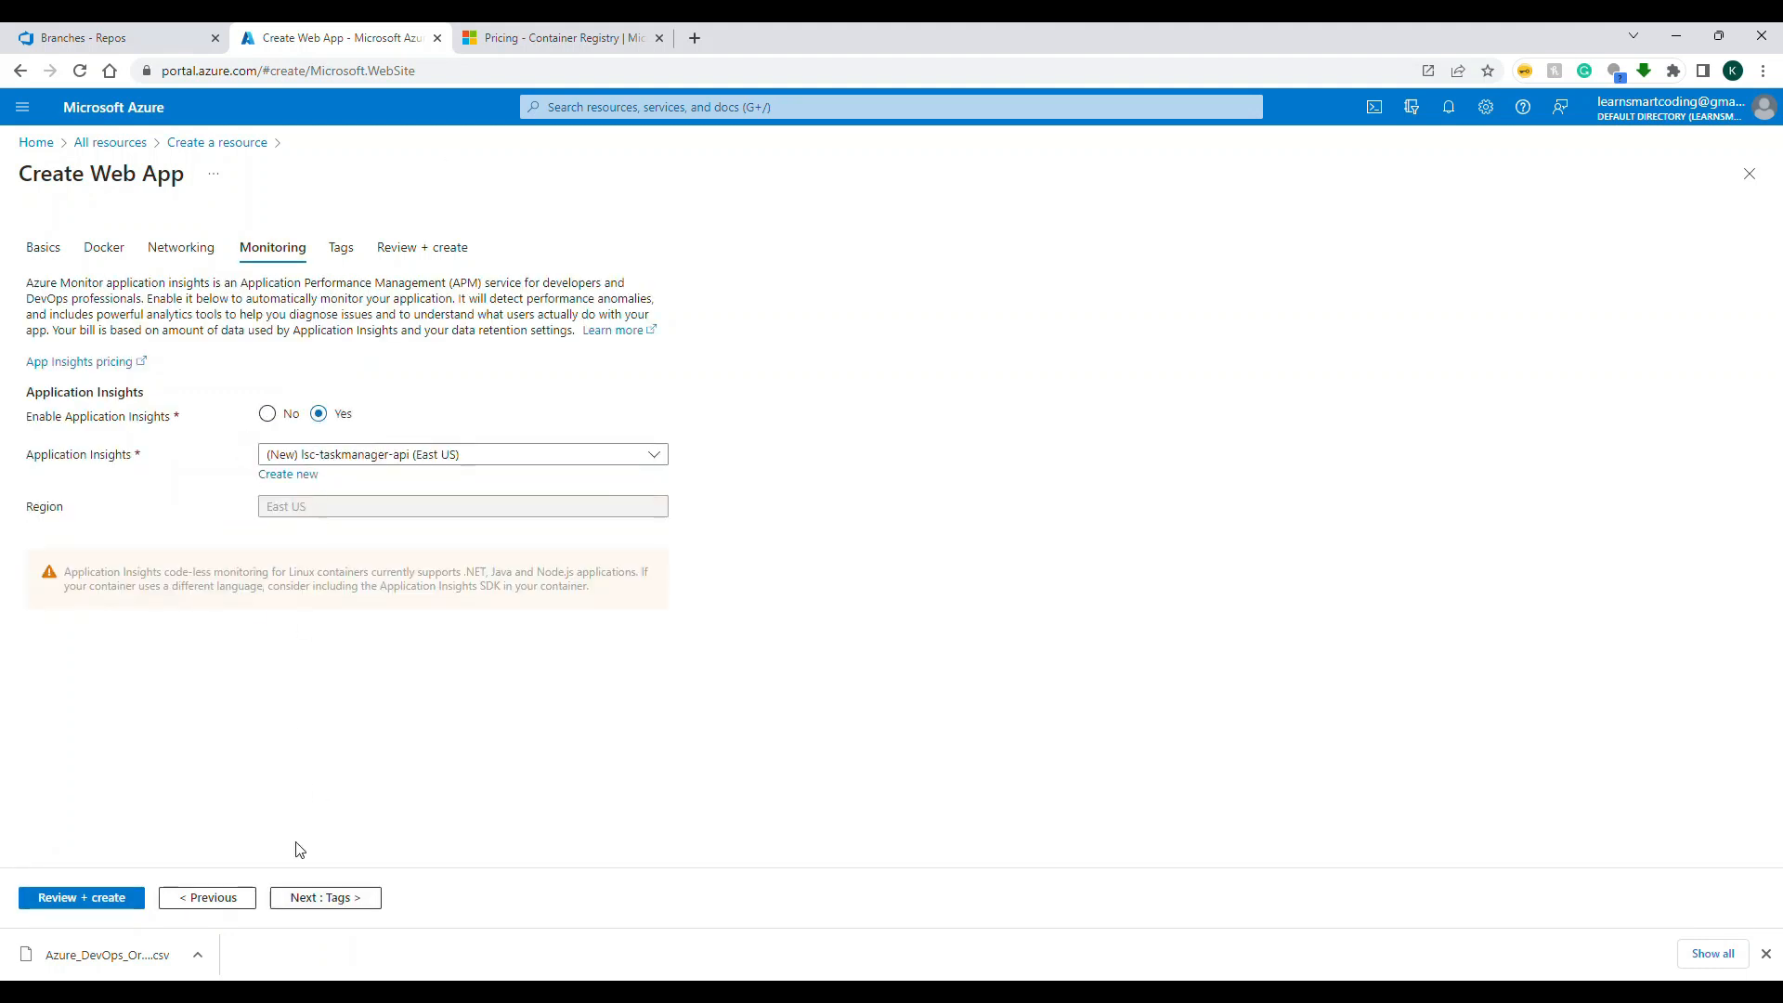
click(328, 900)
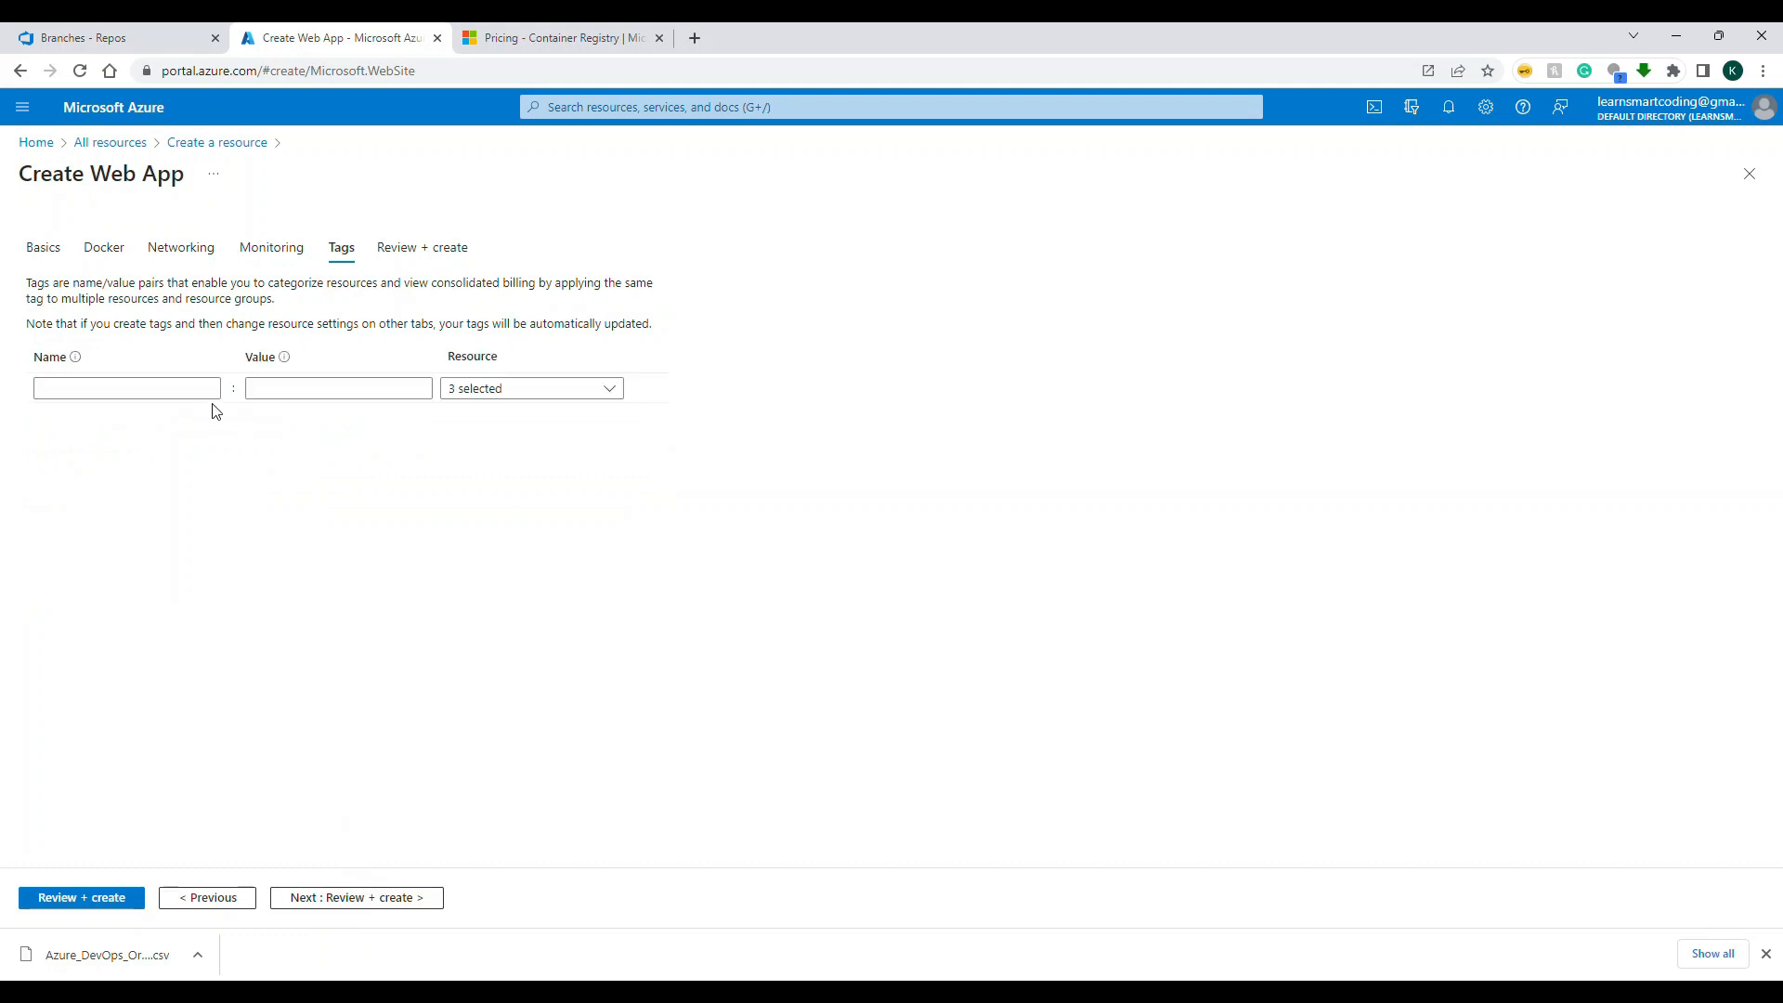
click(378, 897)
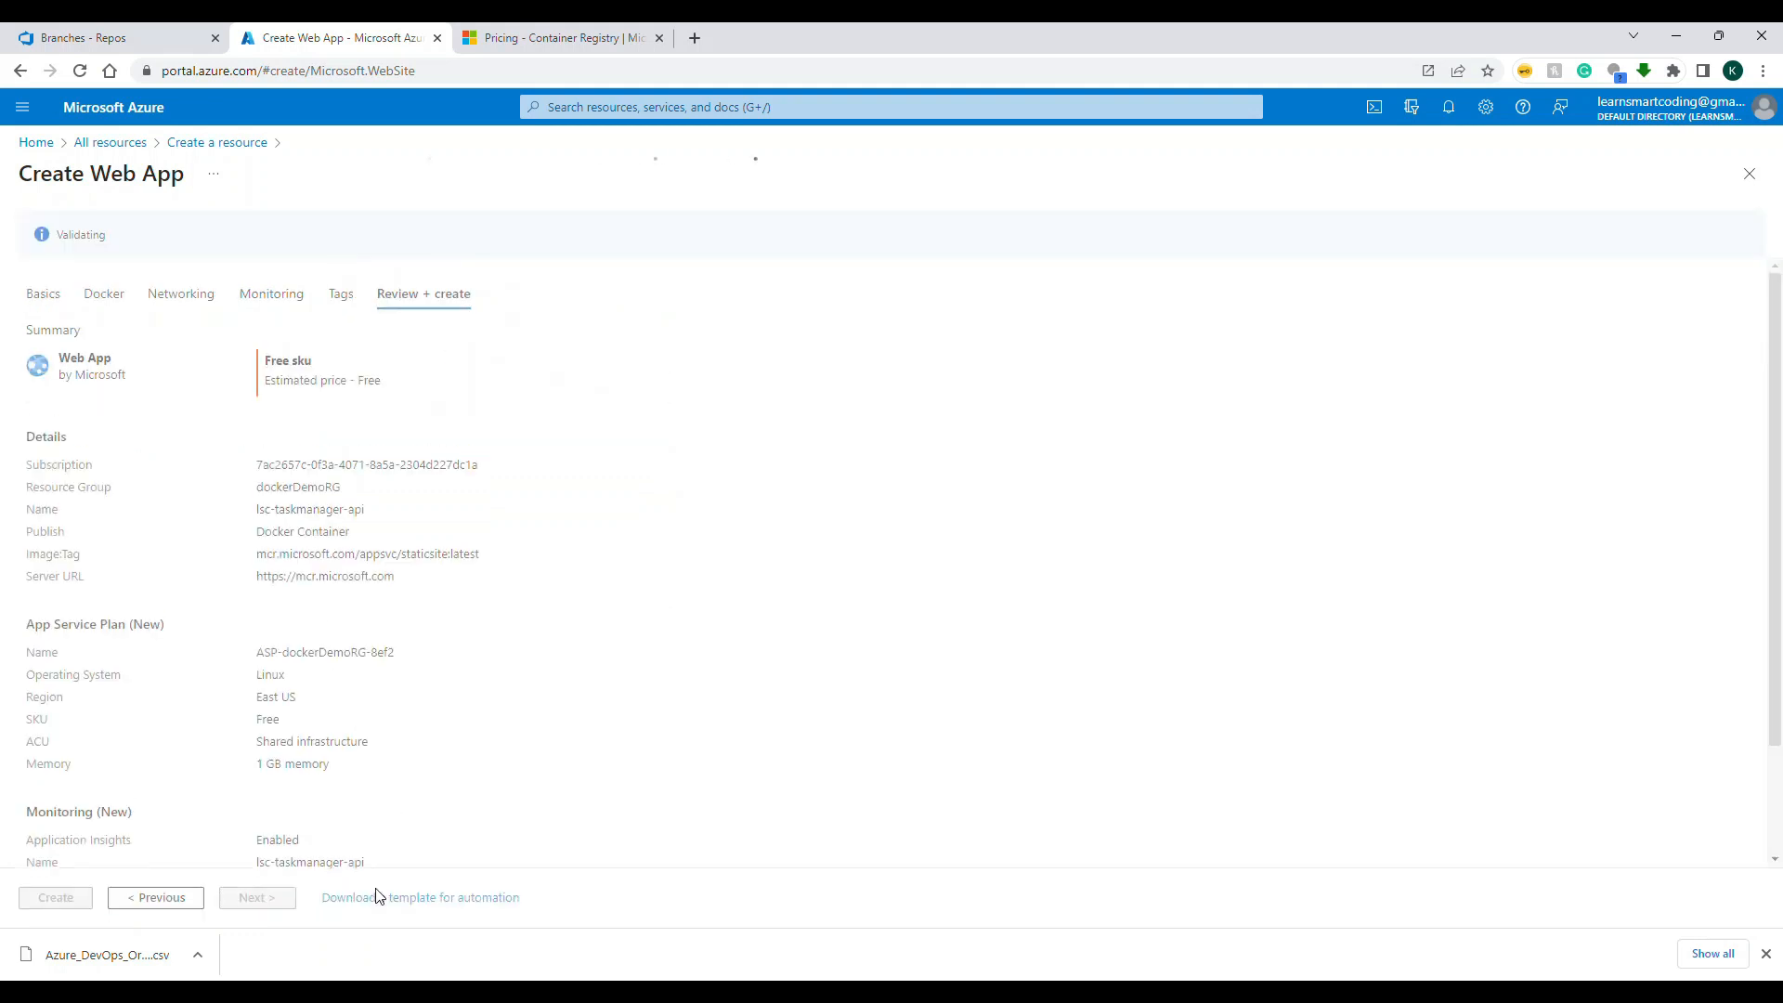
click(57, 897)
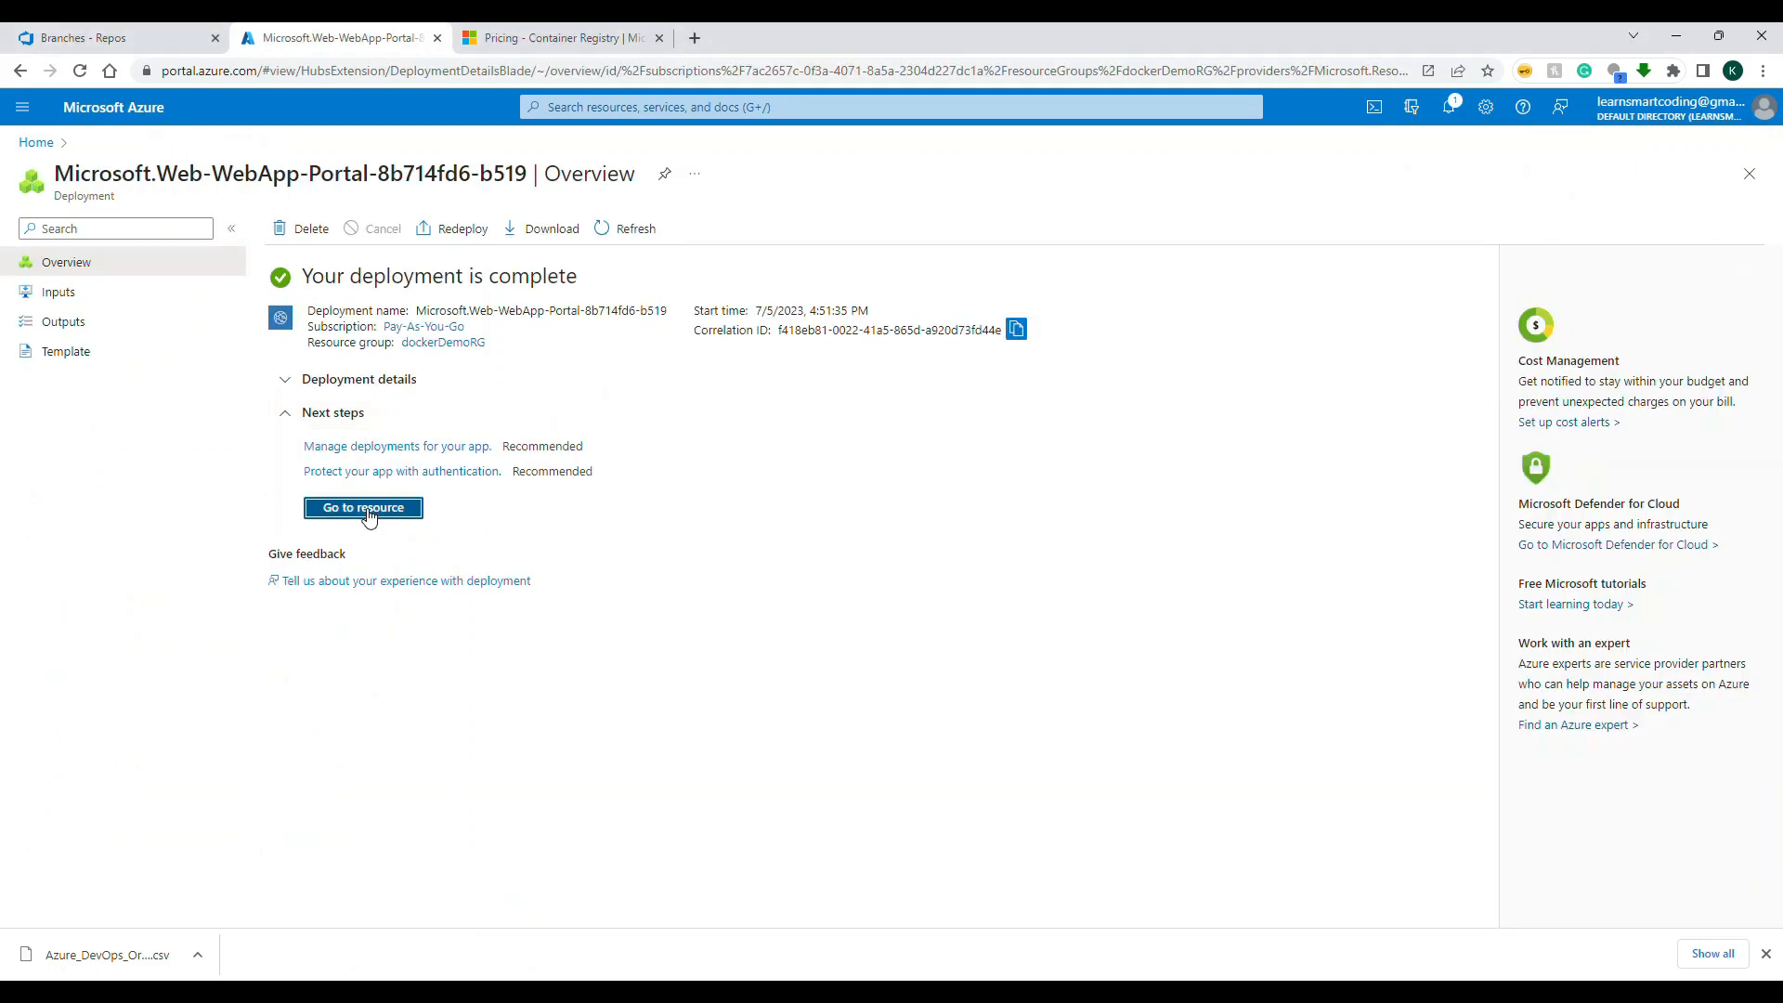
Step: Open the deployed lsc-taskmanager-api resource and visit its default domain
click(371, 507)
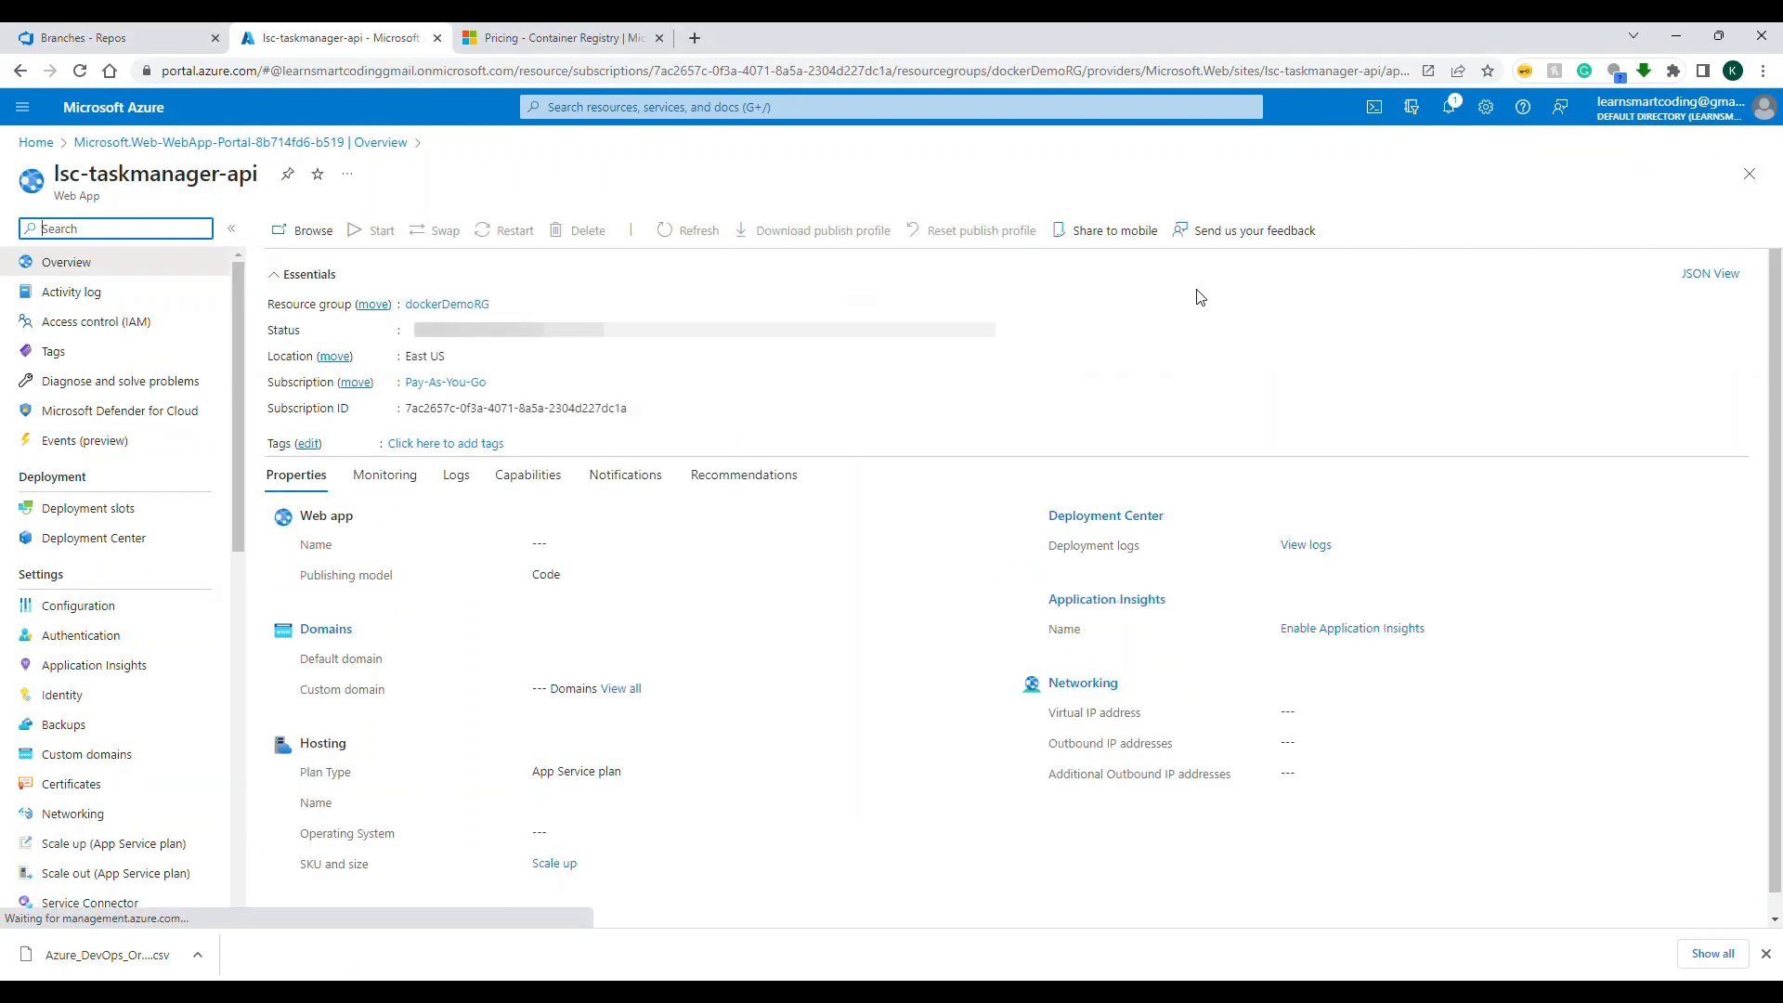
click(1205, 306)
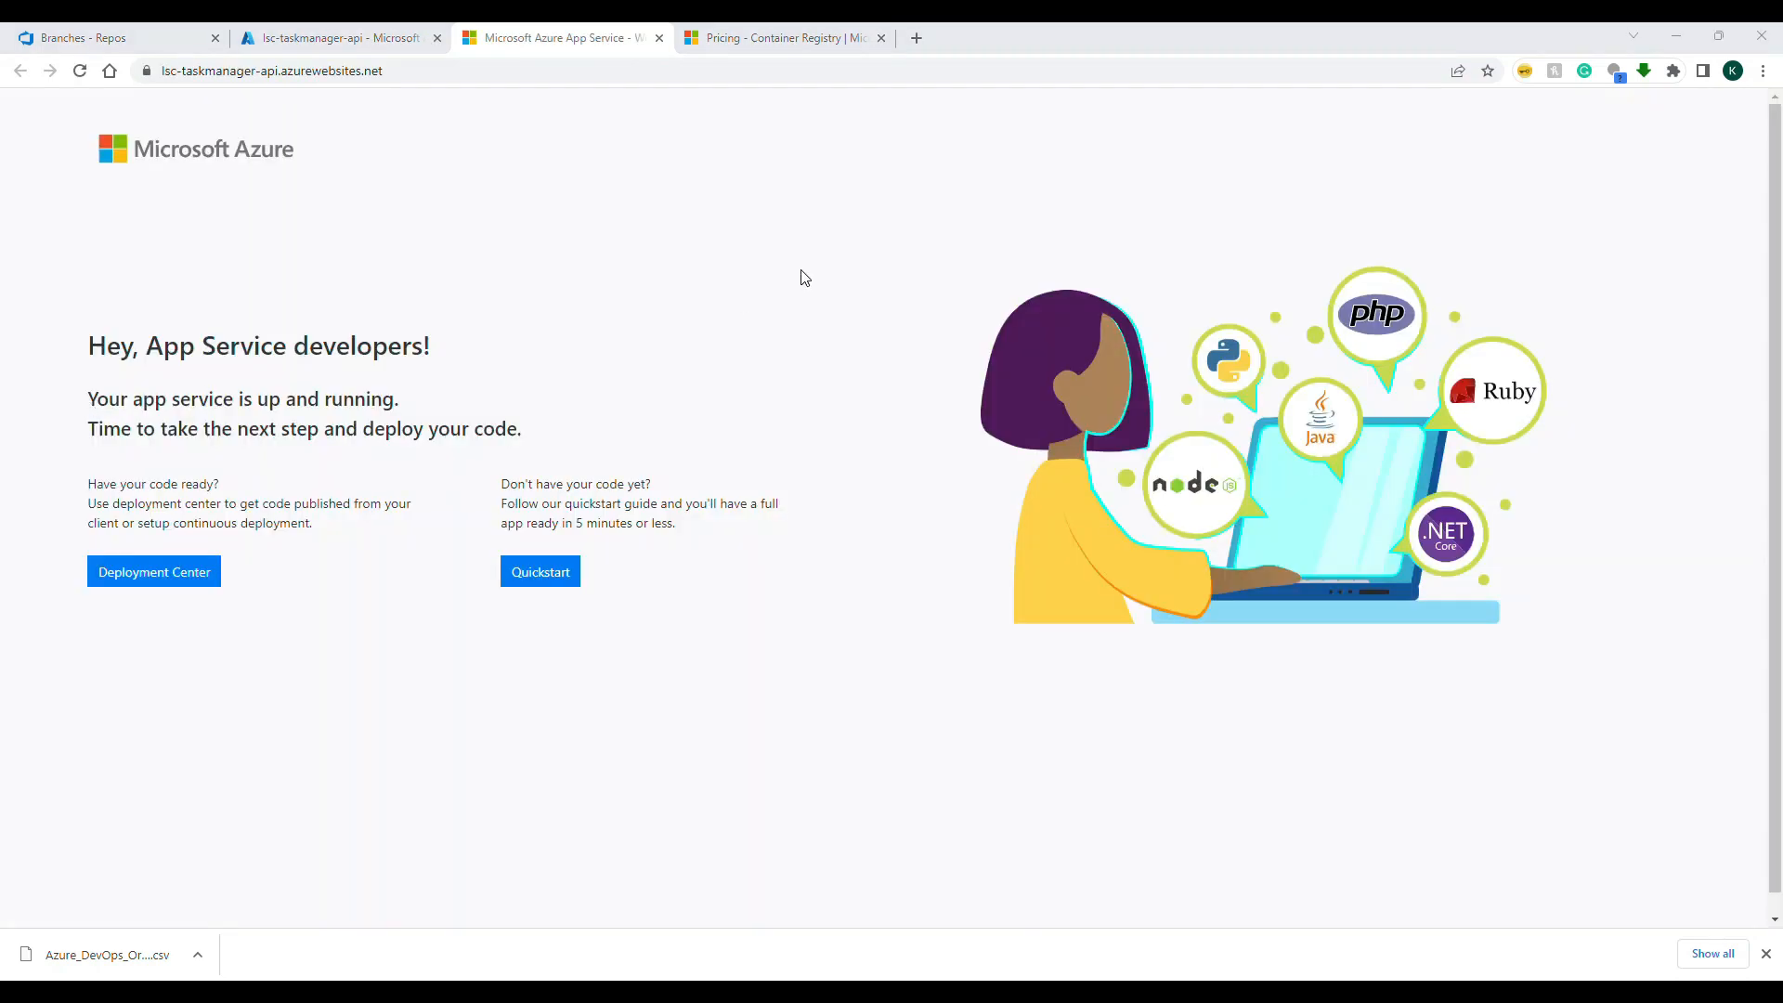
Step: Examine the Container Registry pricing page for the tiers' daily prices, additional storage and container build costs
click(768, 45)
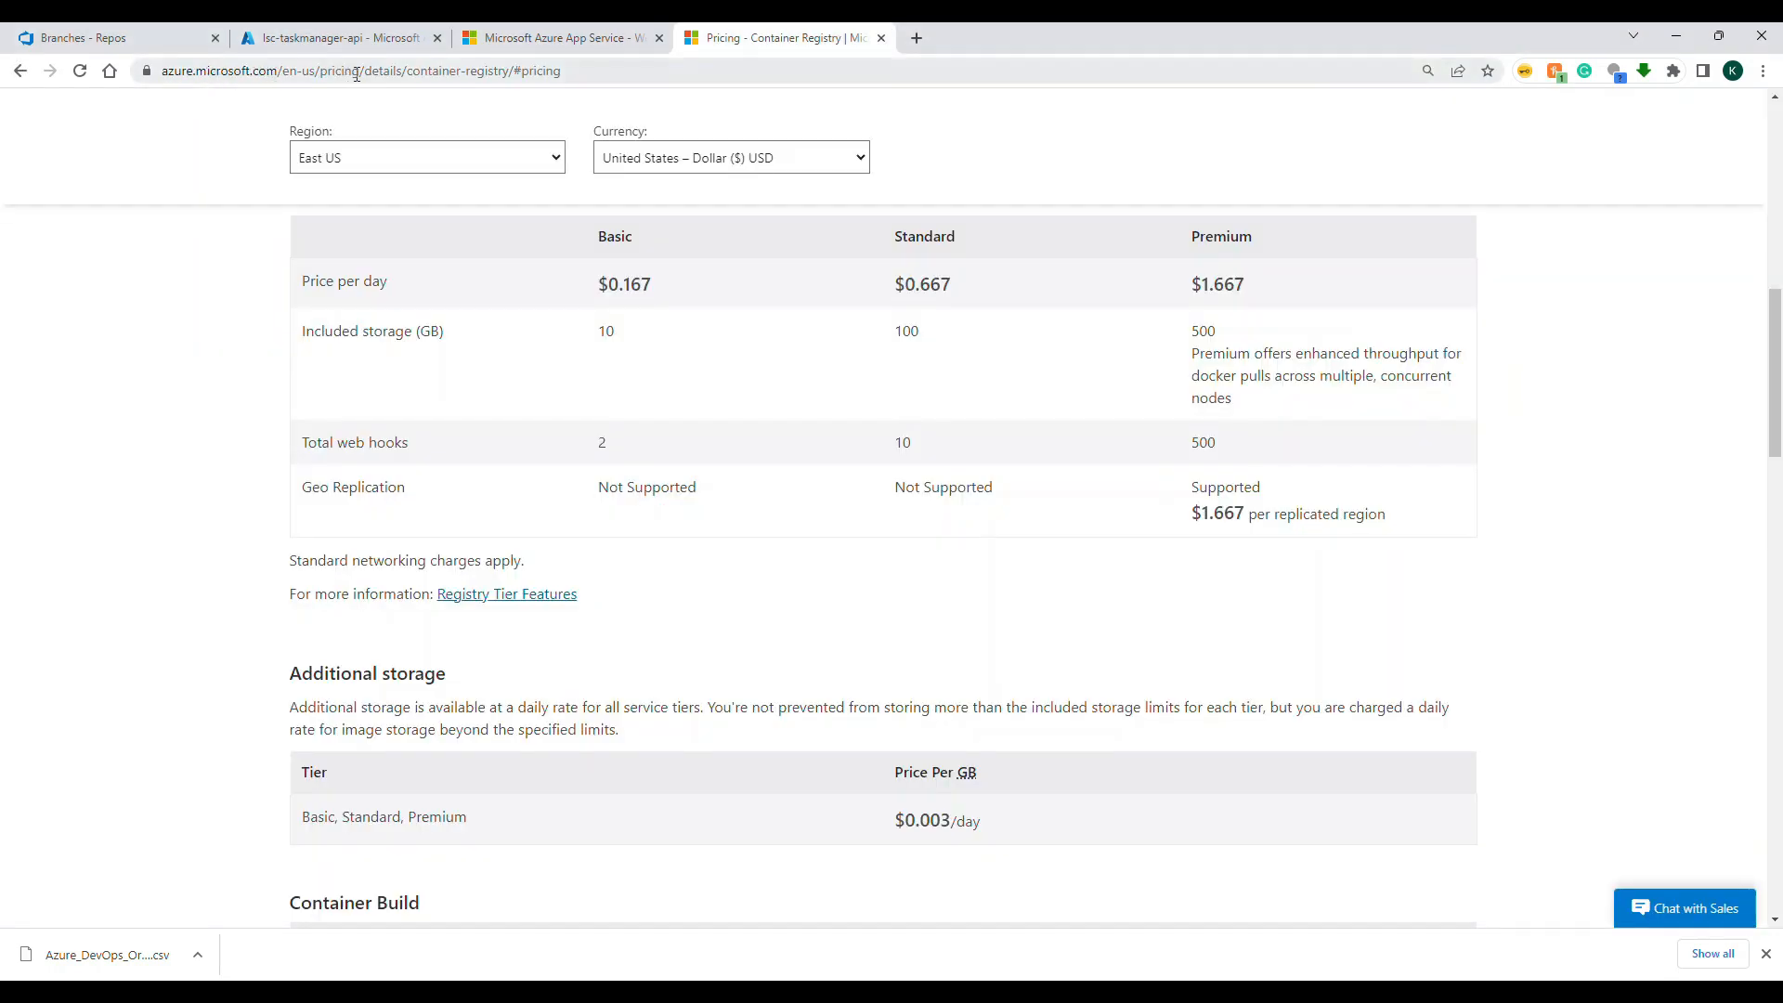
drag(405, 76, 688, 71)
click(63, 318)
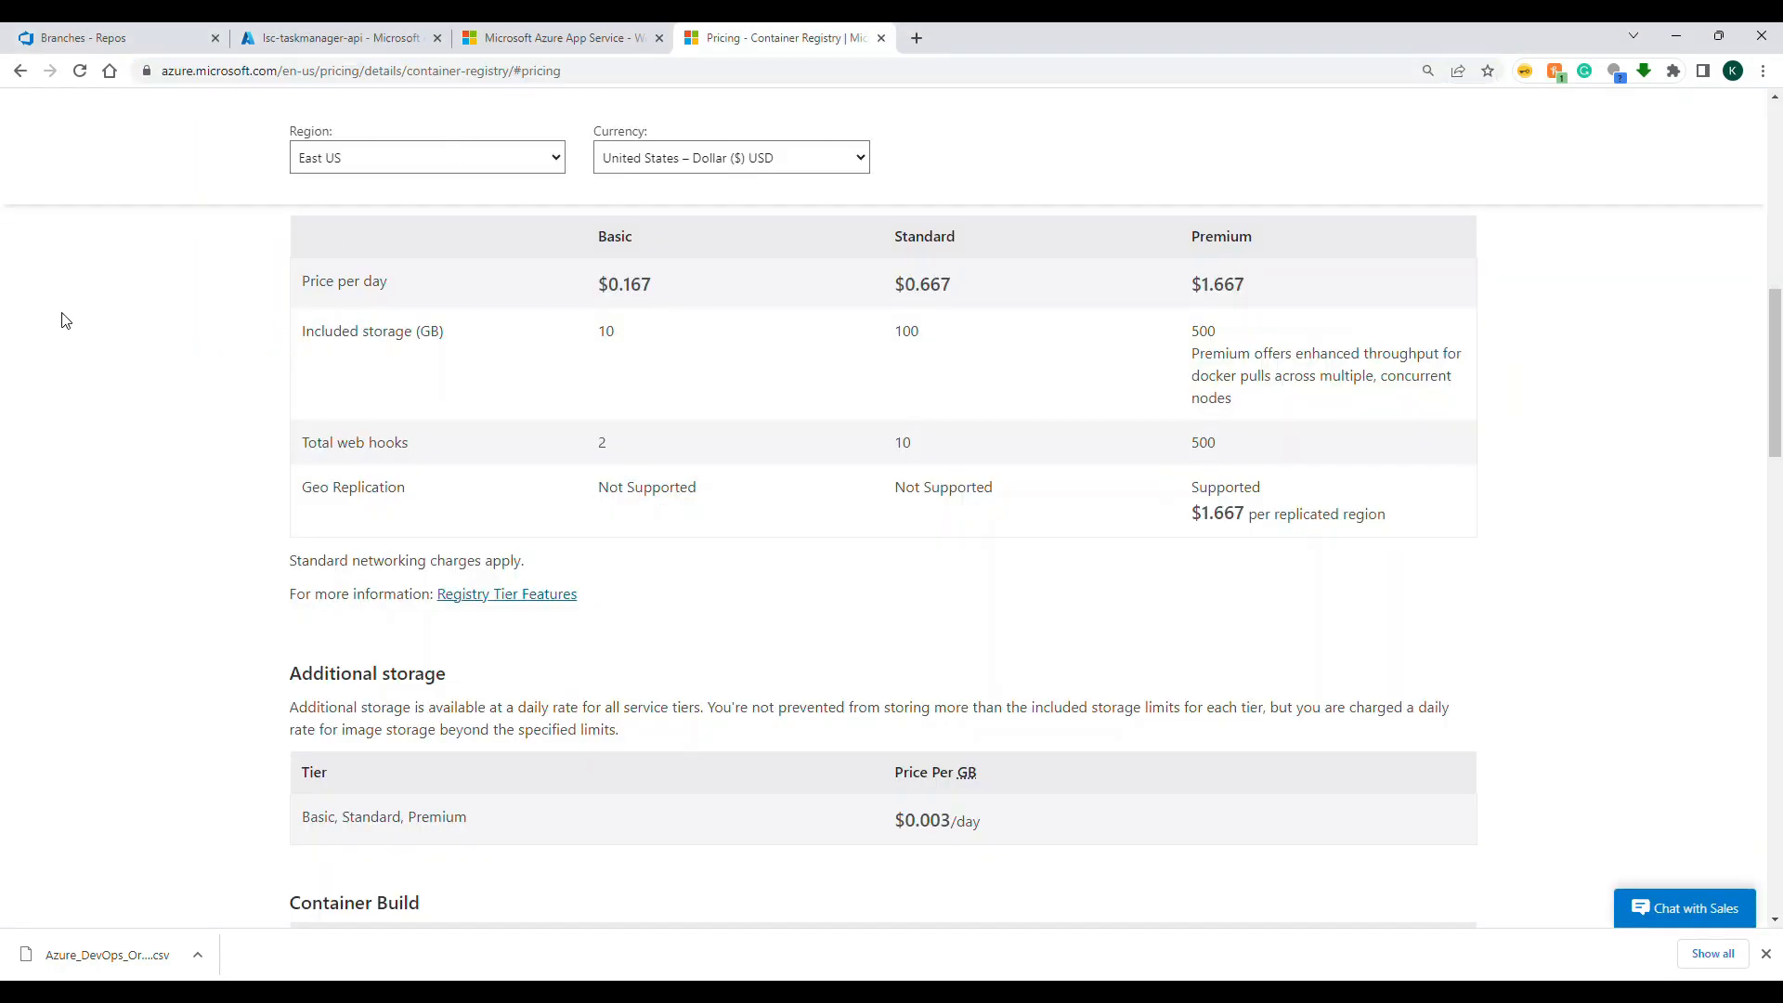
drag(304, 283, 545, 303)
click(634, 289)
scroll(929, 477, down, 3)
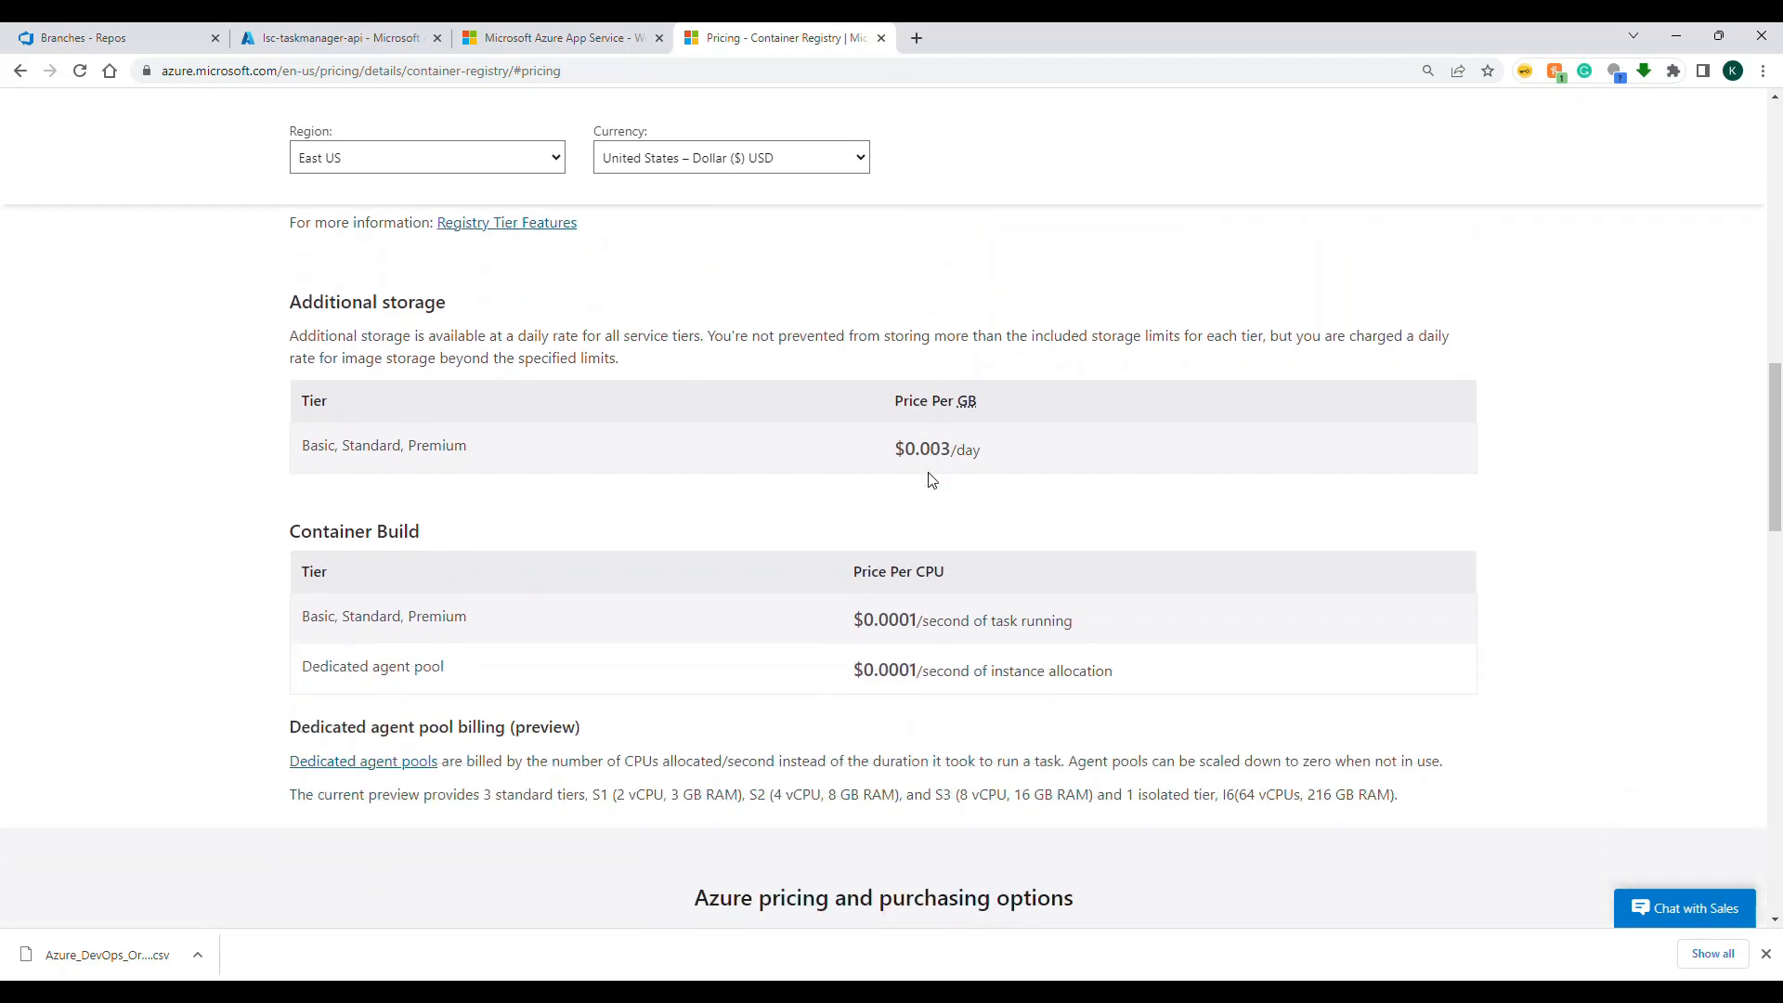
scroll(929, 477, up, 4)
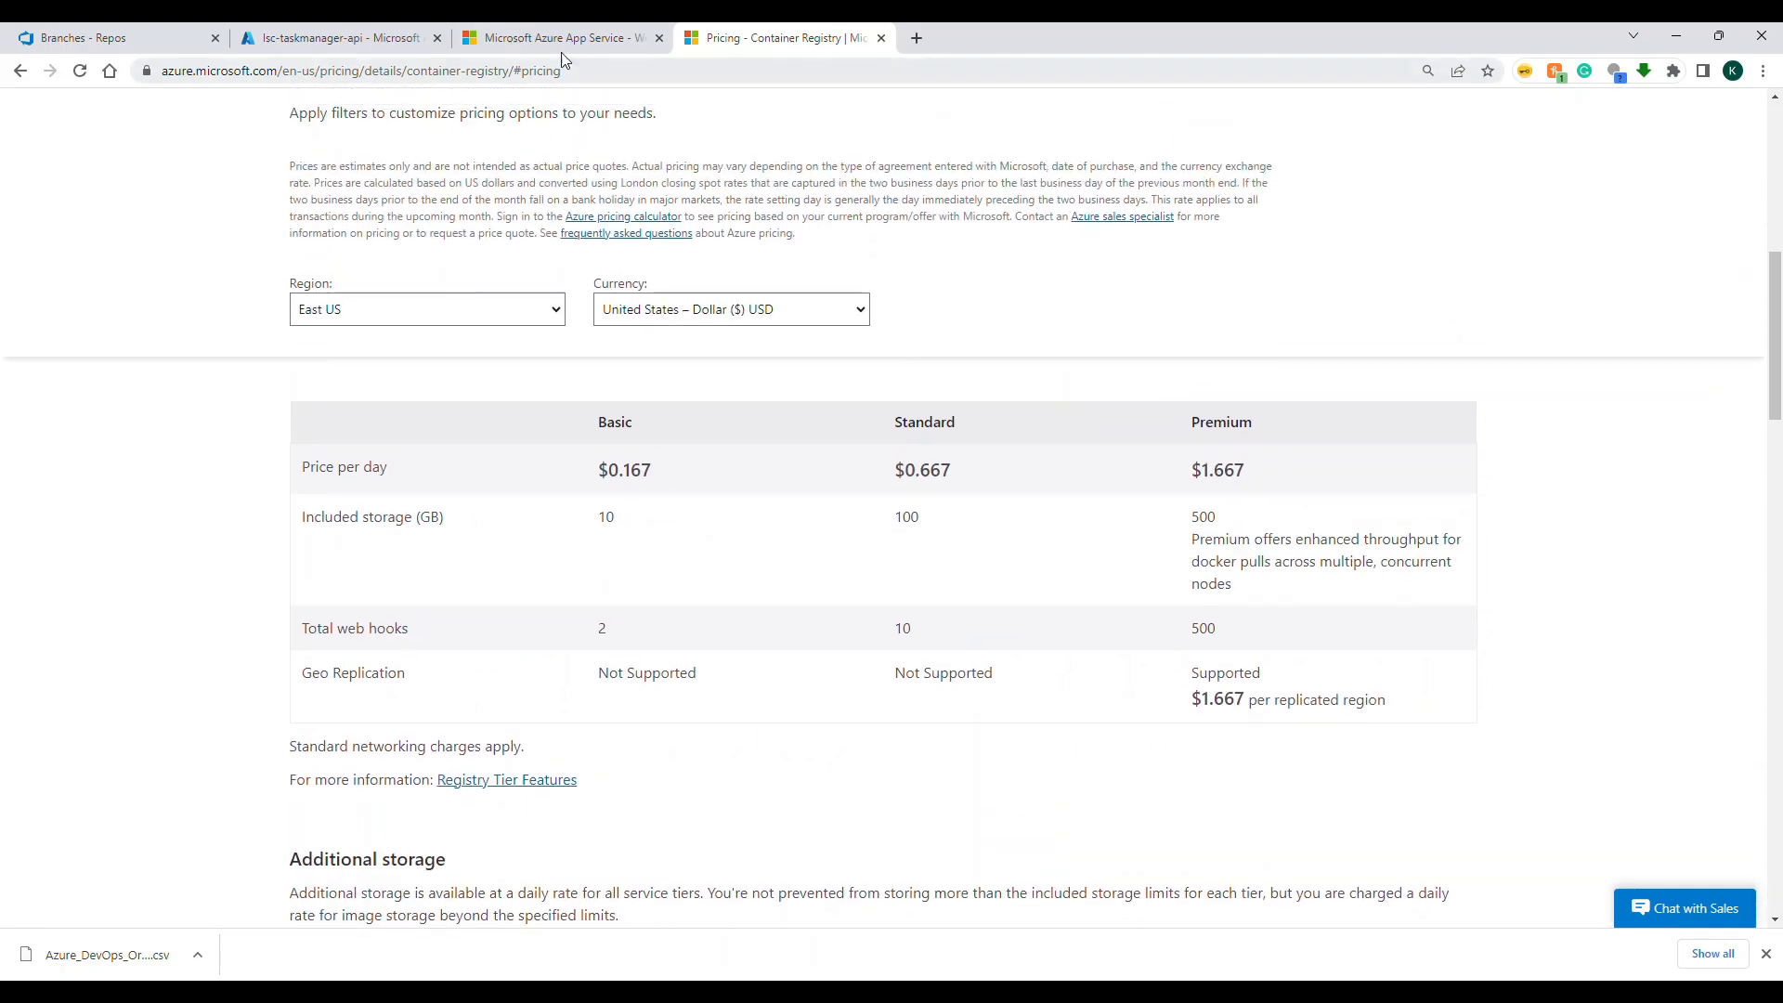
Step: Return to the Azure portal, search for "container registr" and open the Container registries service
click(557, 39)
click(383, 39)
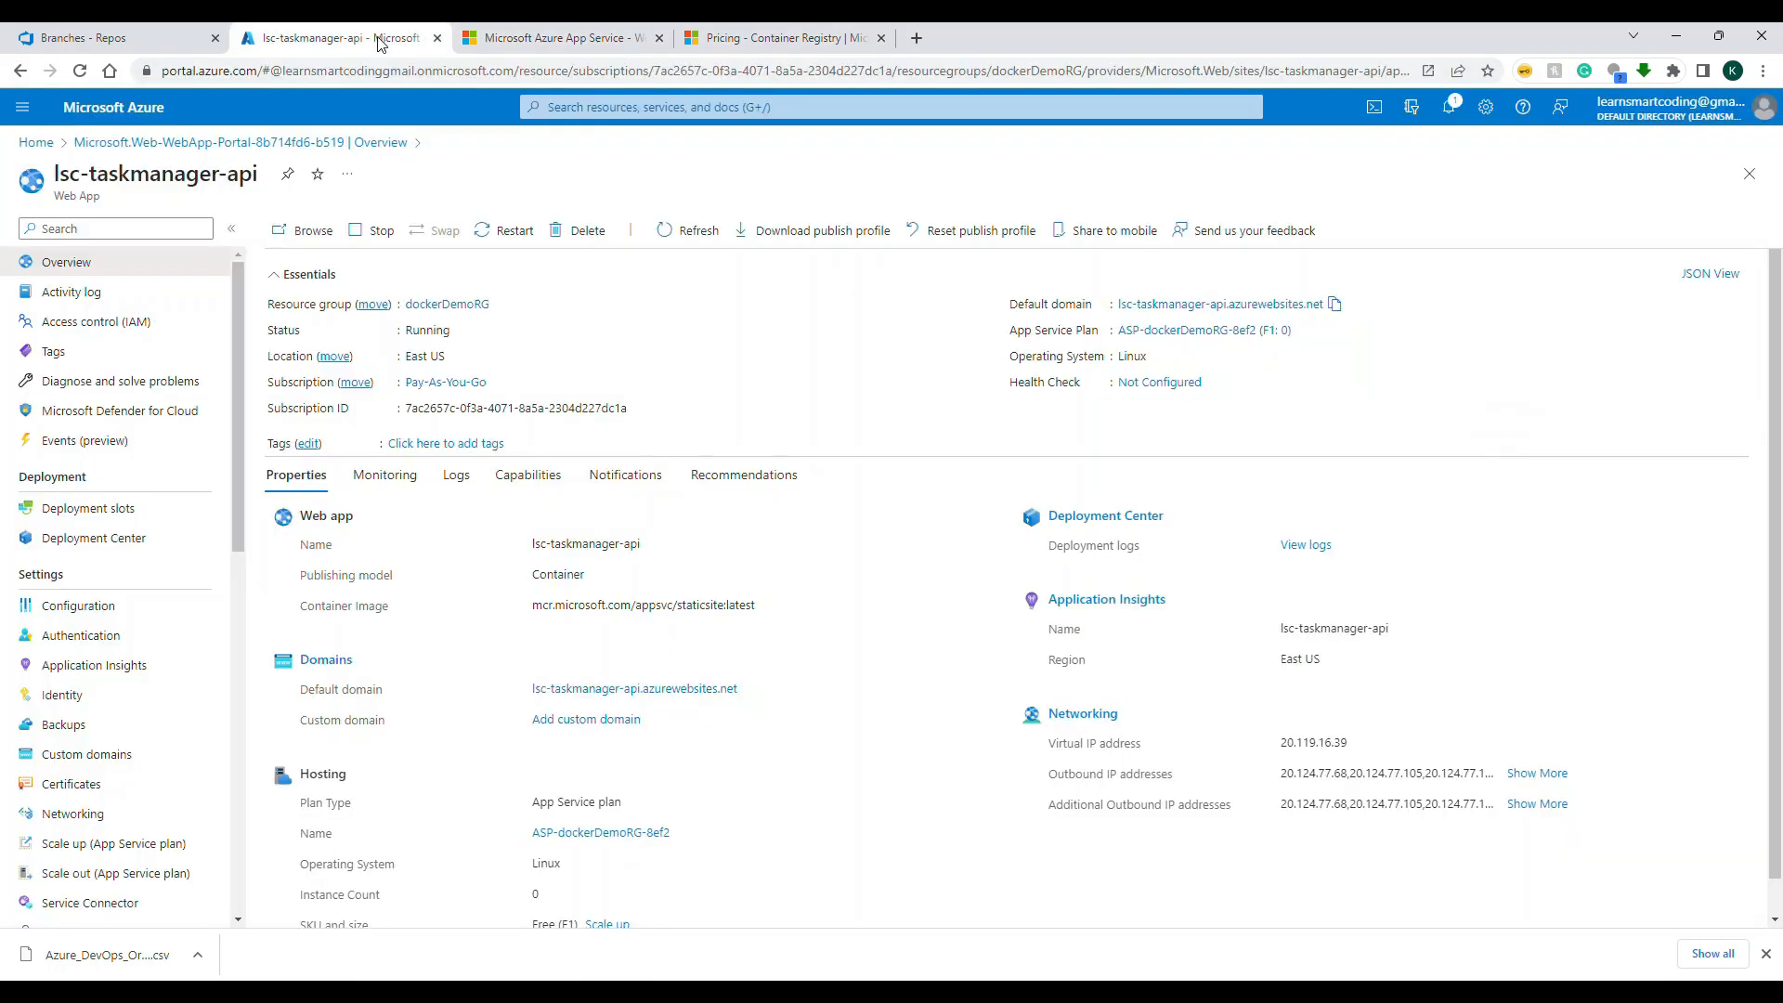
click(561, 107)
text(cont)
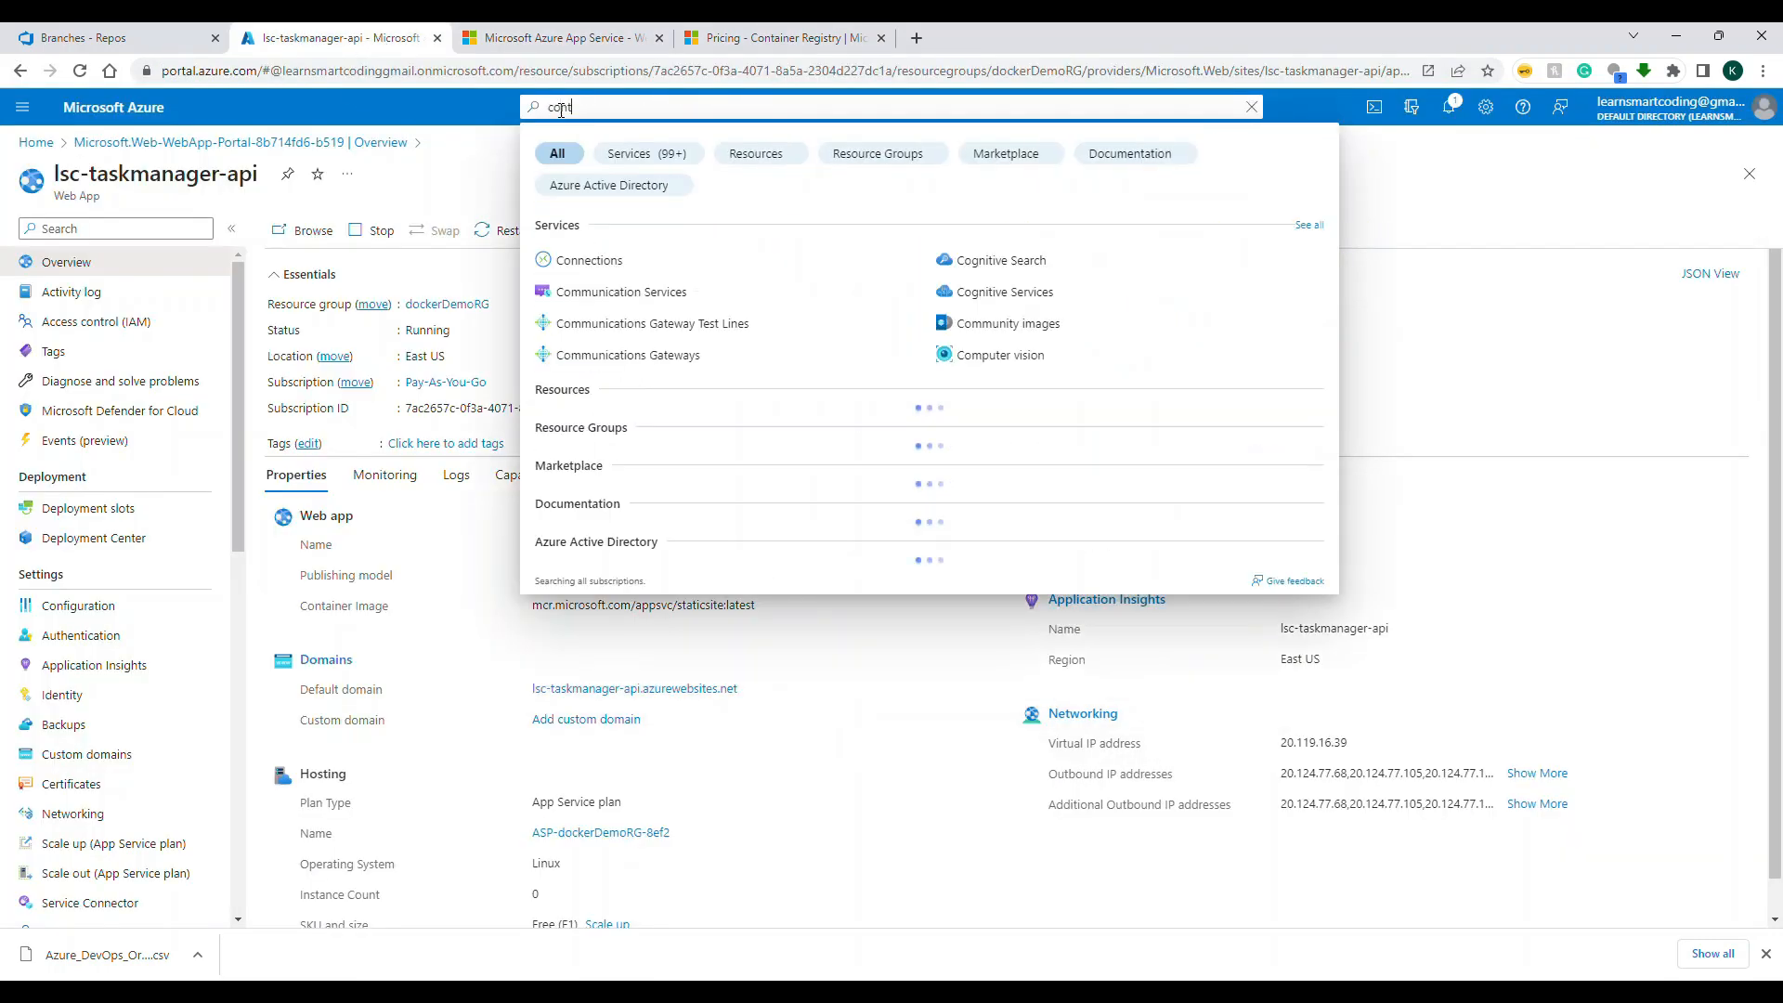
text(ainer registr)
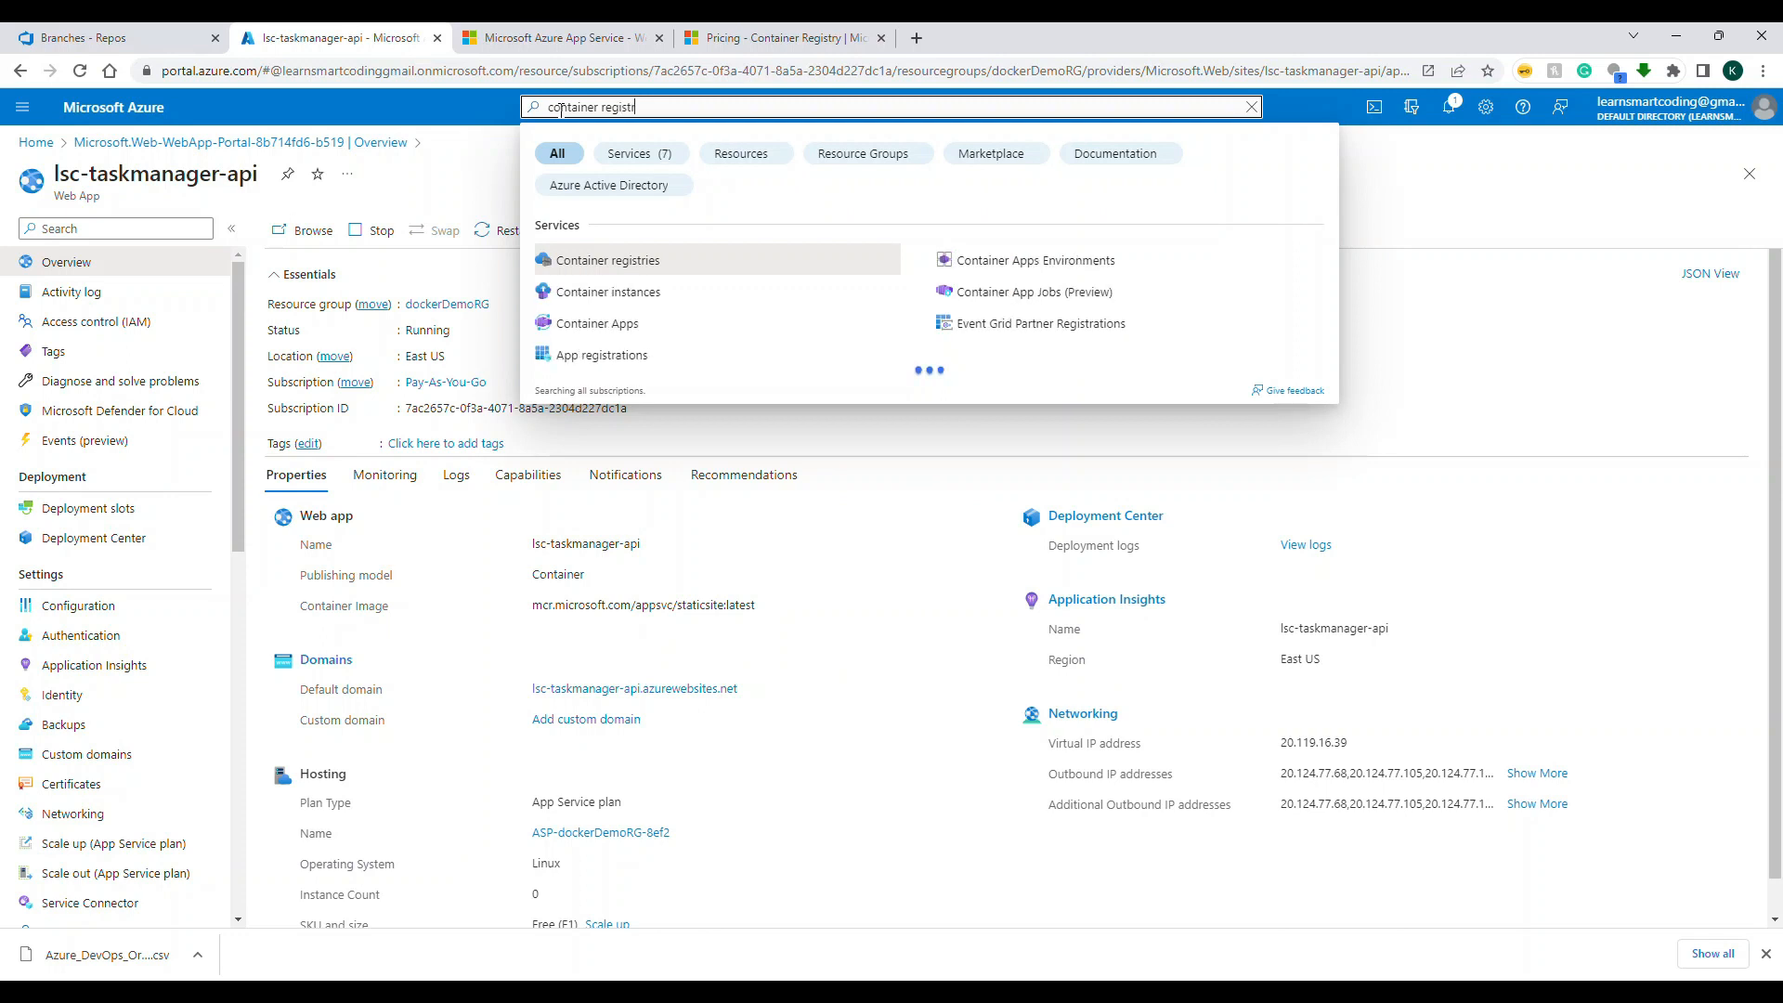
click(588, 260)
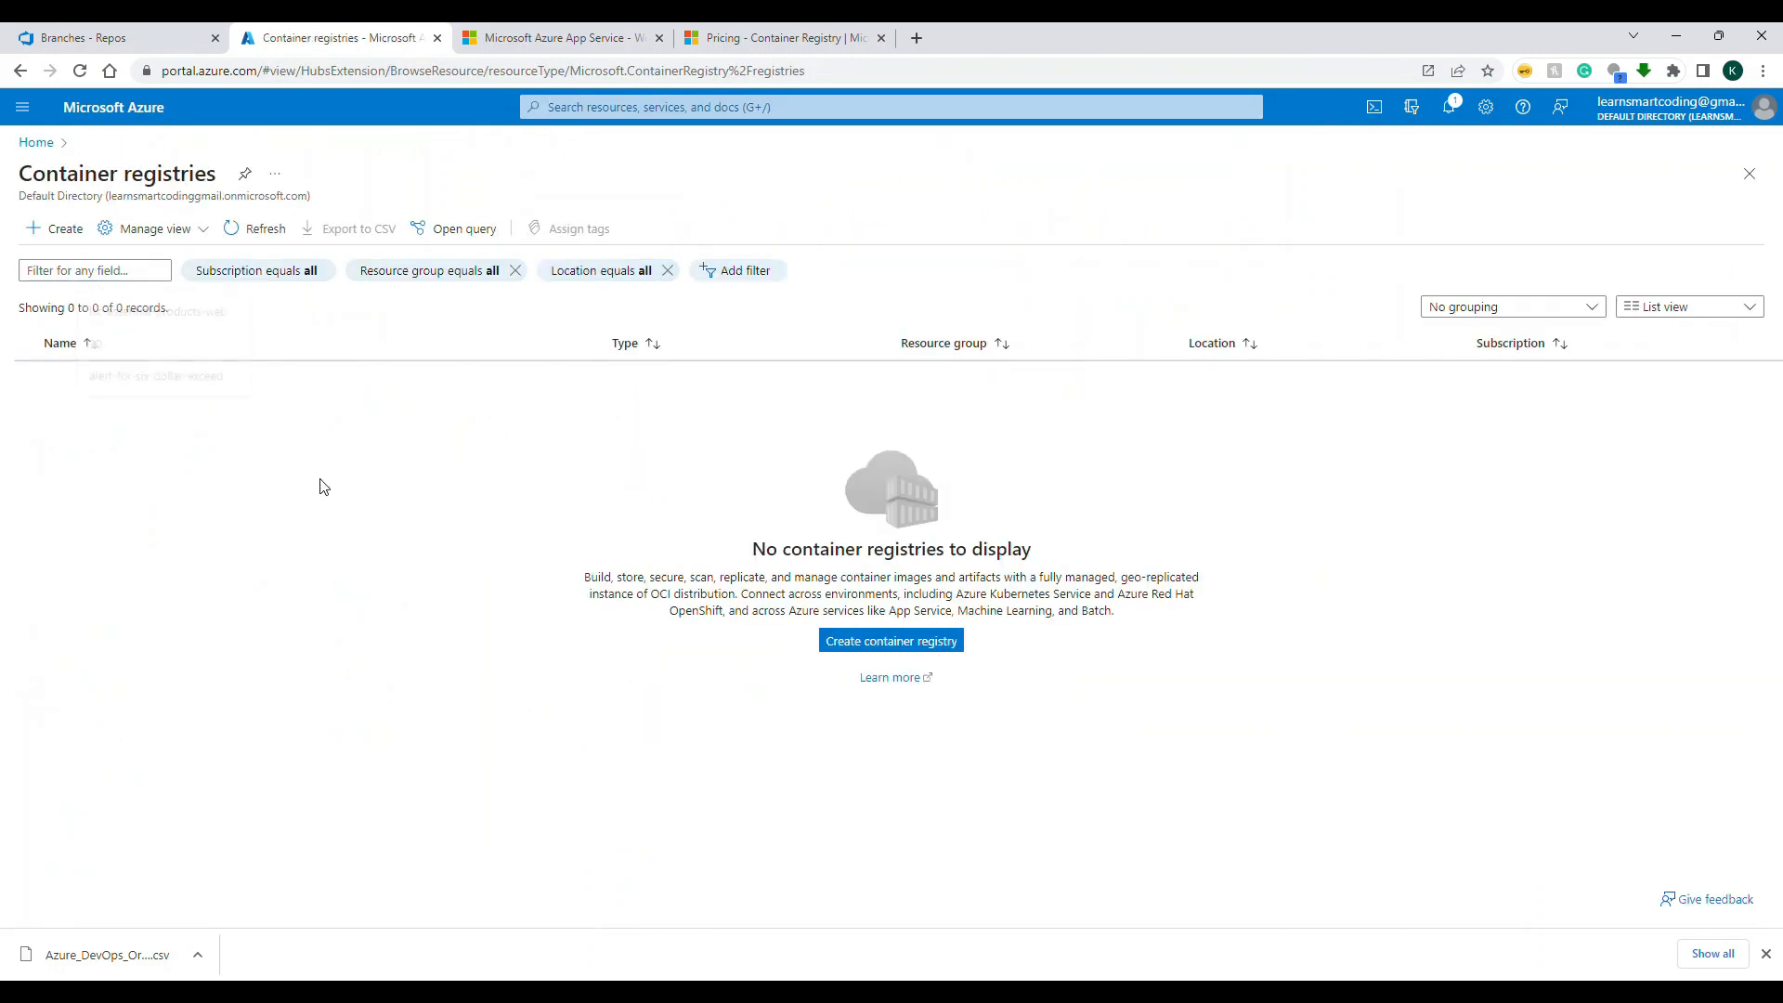
Step: Start creating a container registry in the dockerDemoRG resource group under the Pay-As-You-Go subscription
click(955, 649)
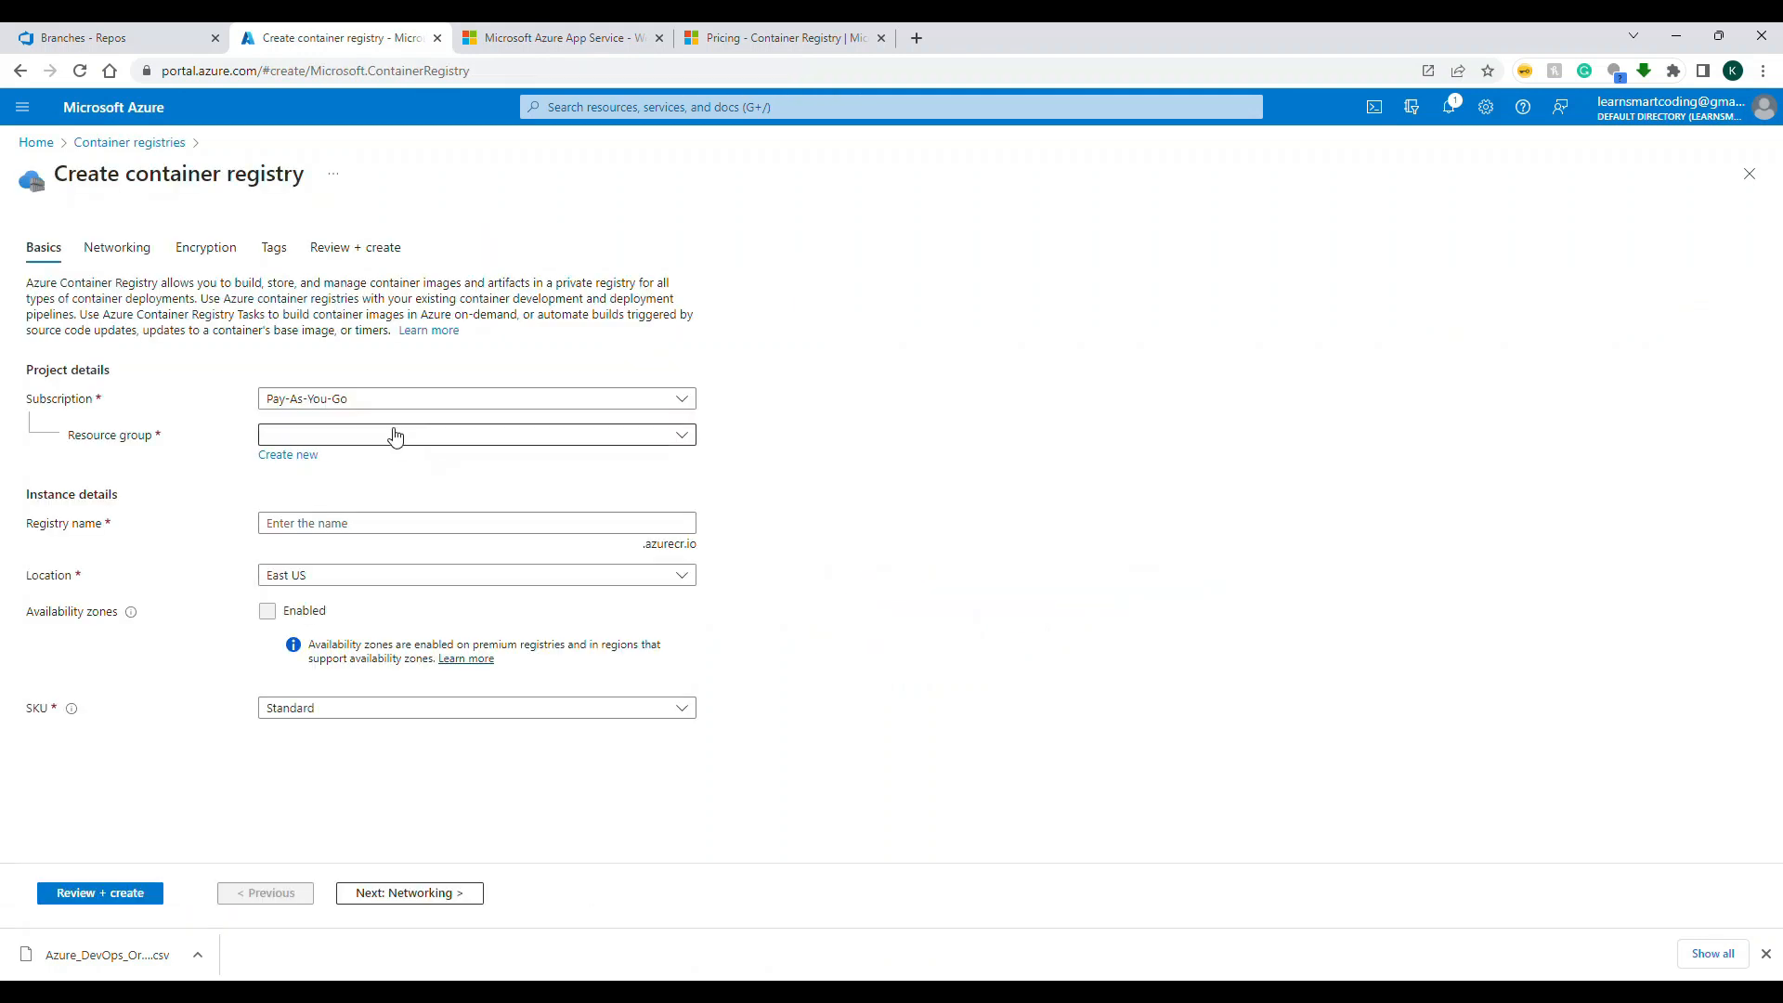
click(389, 436)
text(doc)
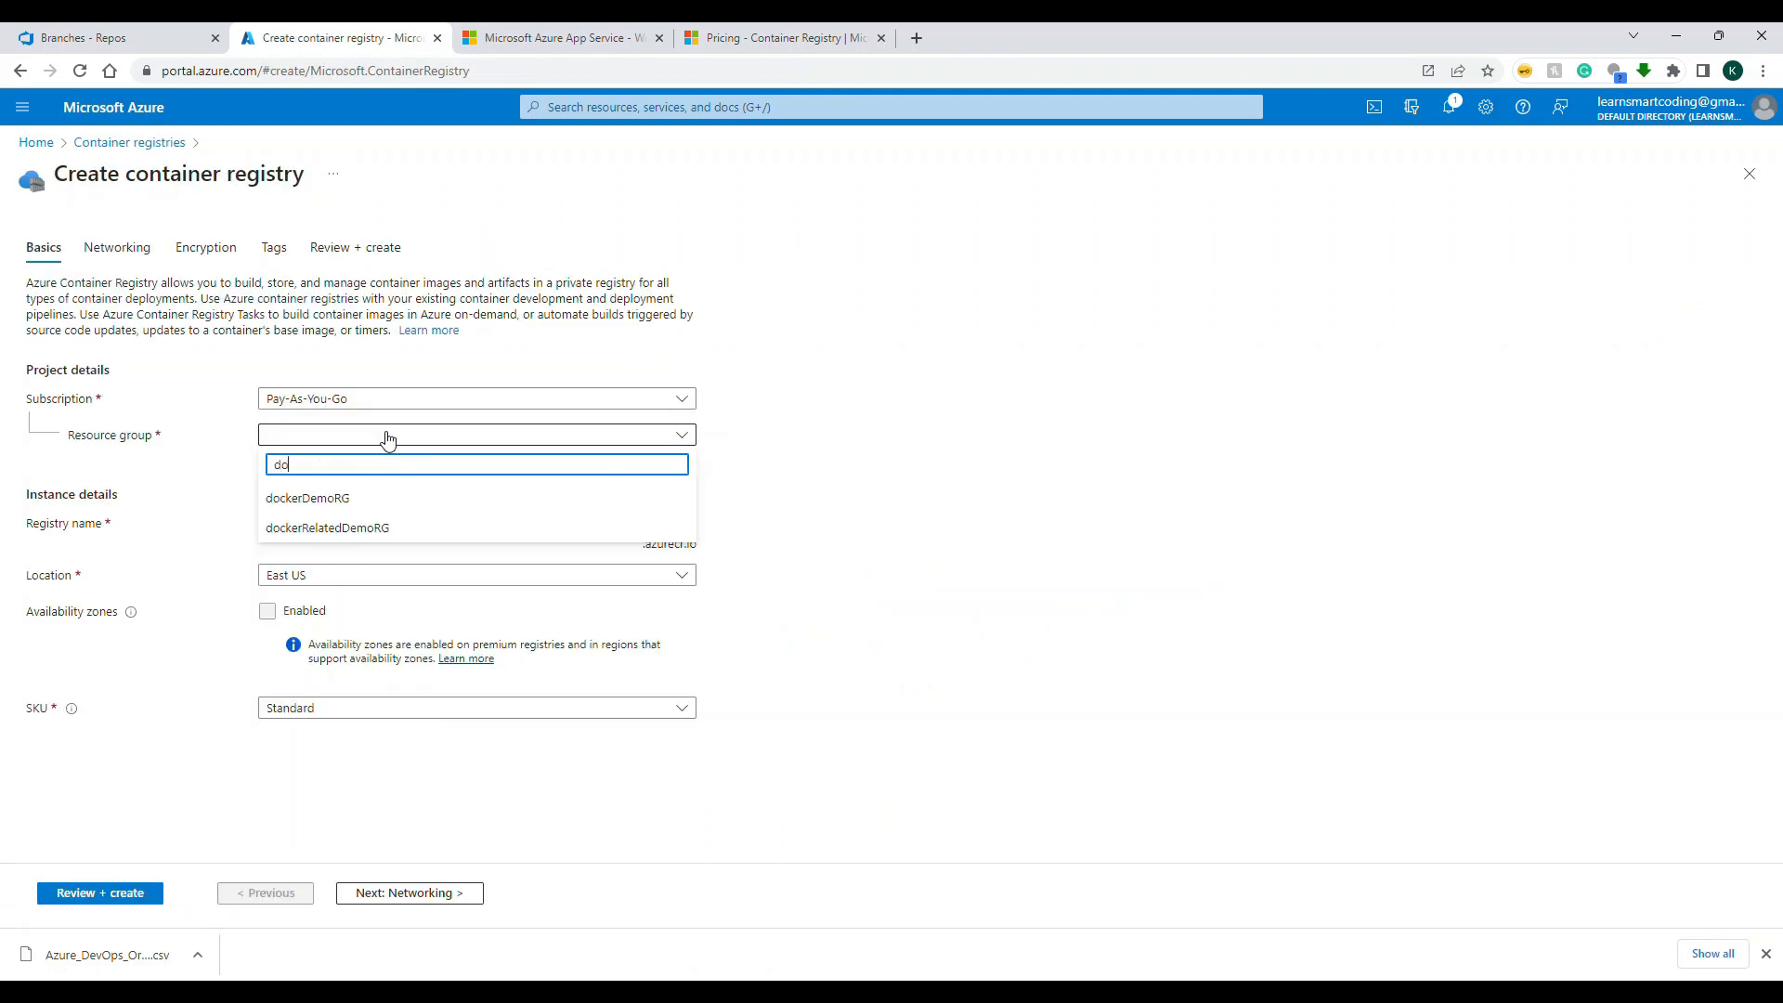
click(358, 502)
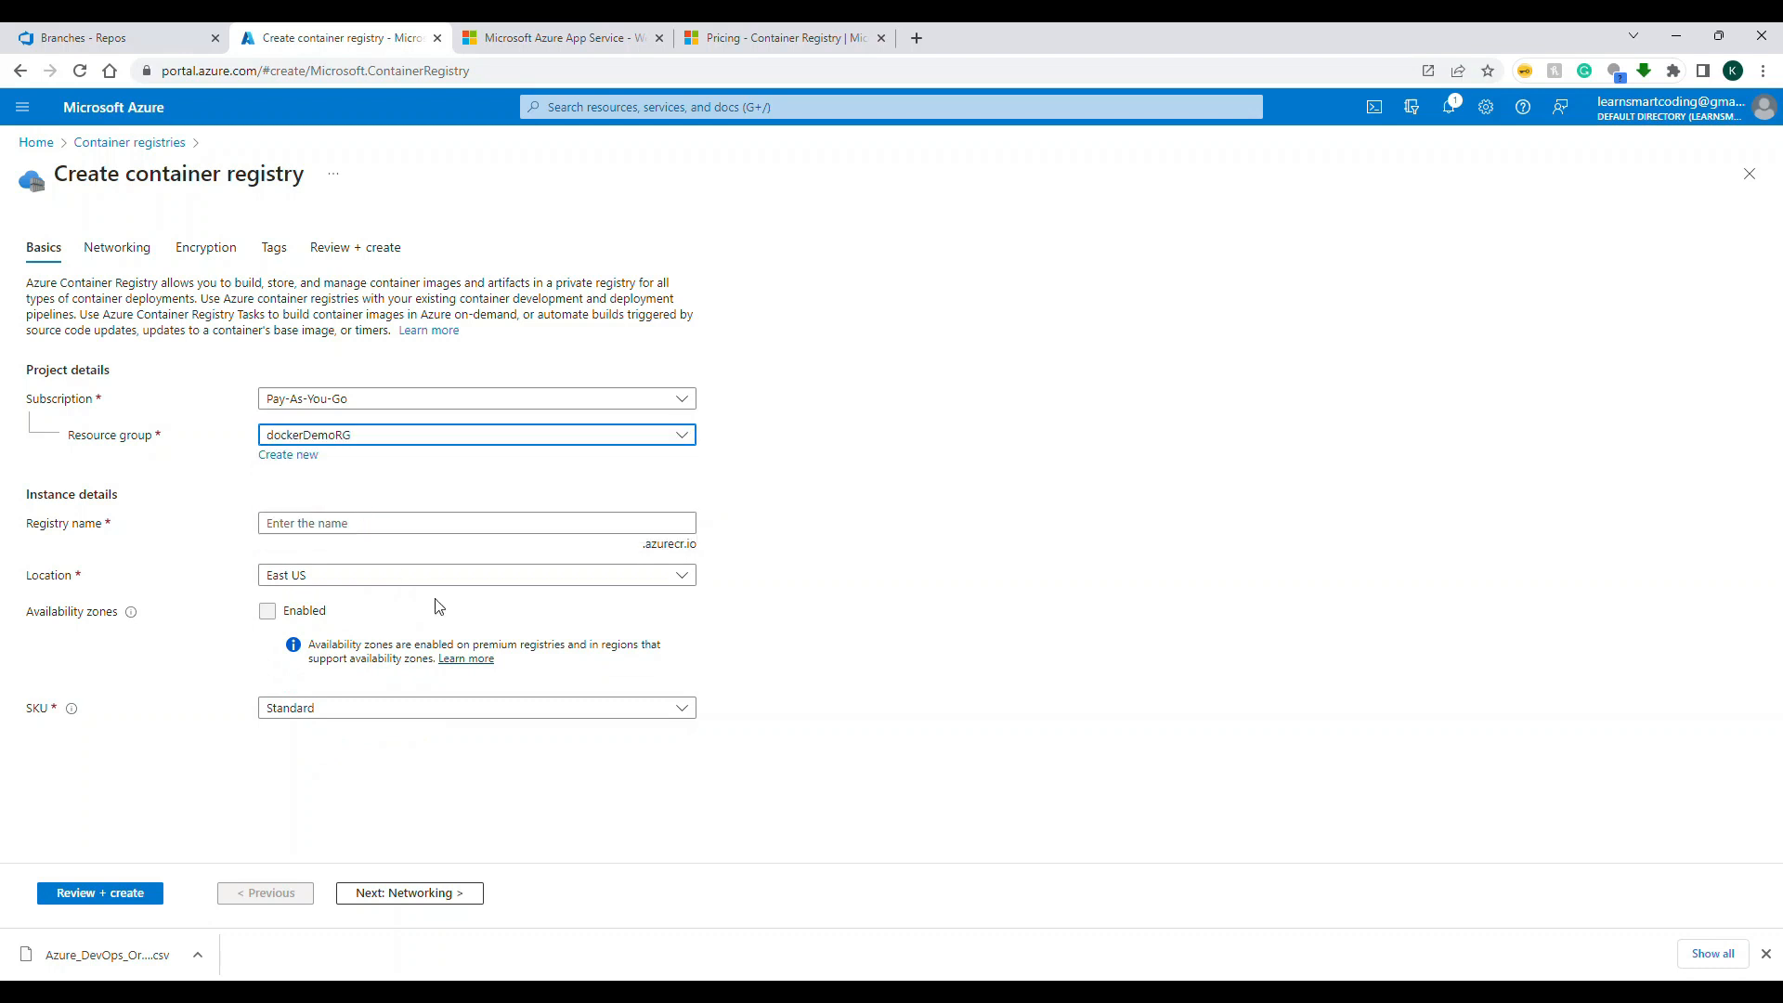
Step: Try lsc as the registry name and clear the entry
click(415, 522)
text(le)
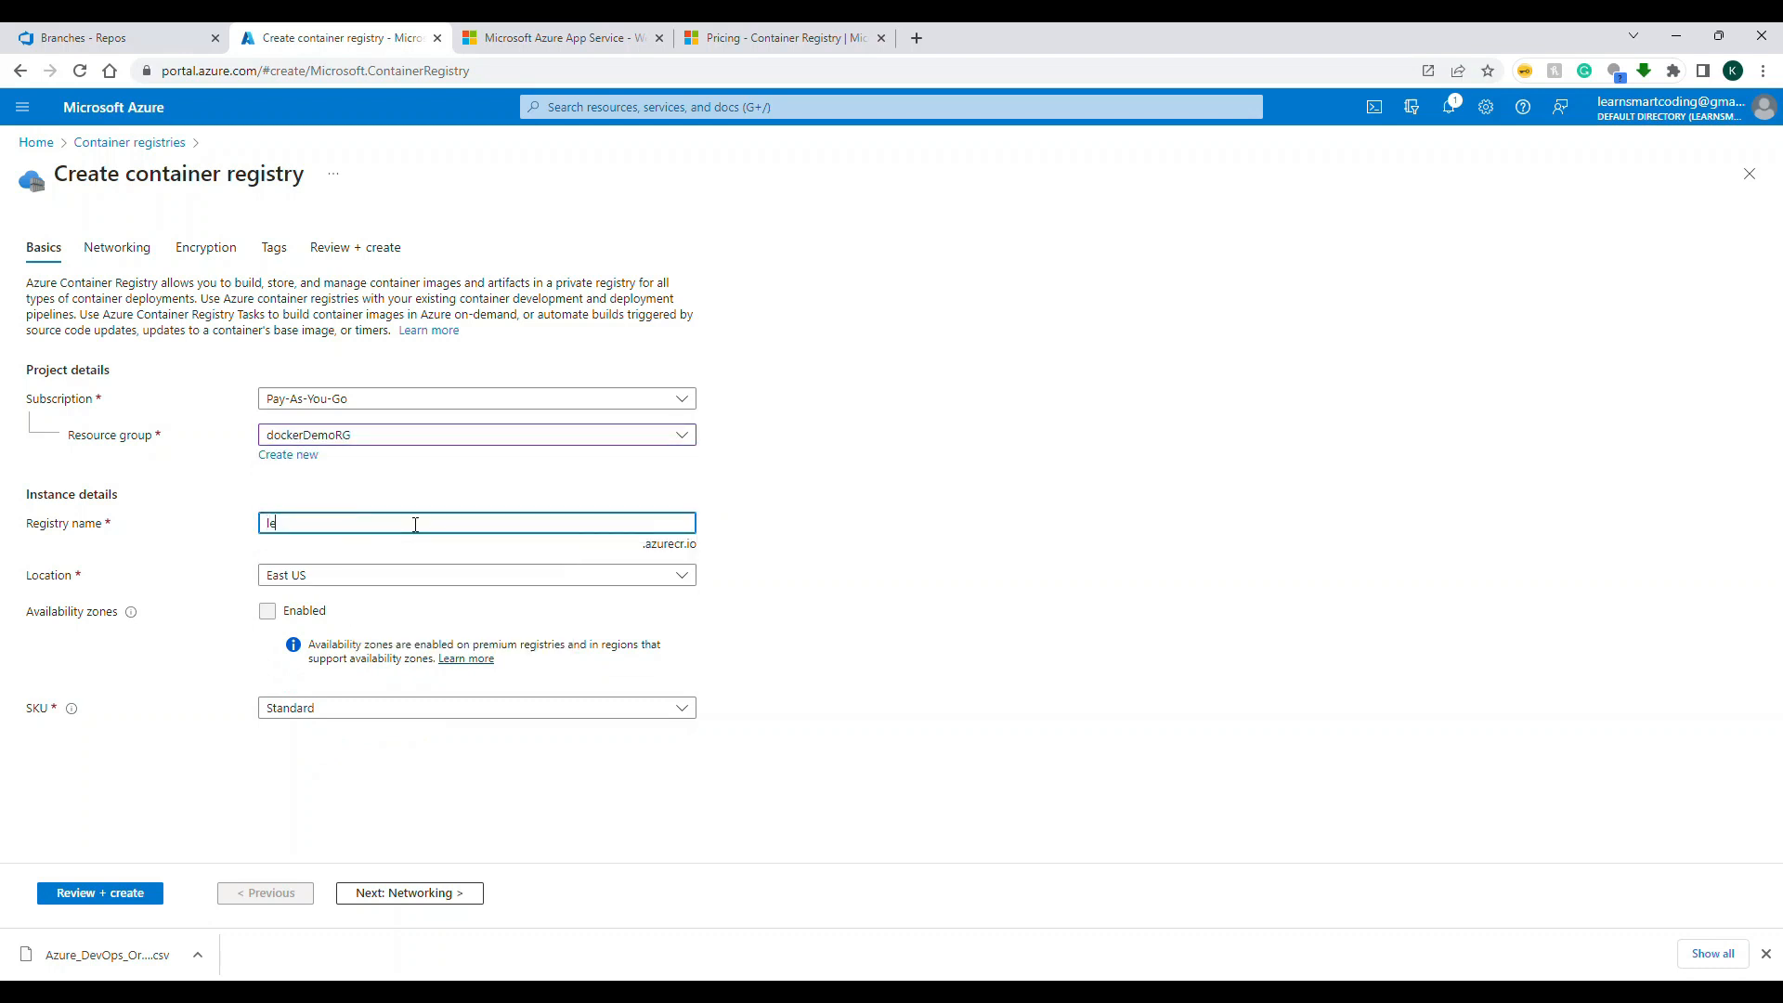
key(BackSpace)
key(BackSpace)
text(lsc)
key(Tab)
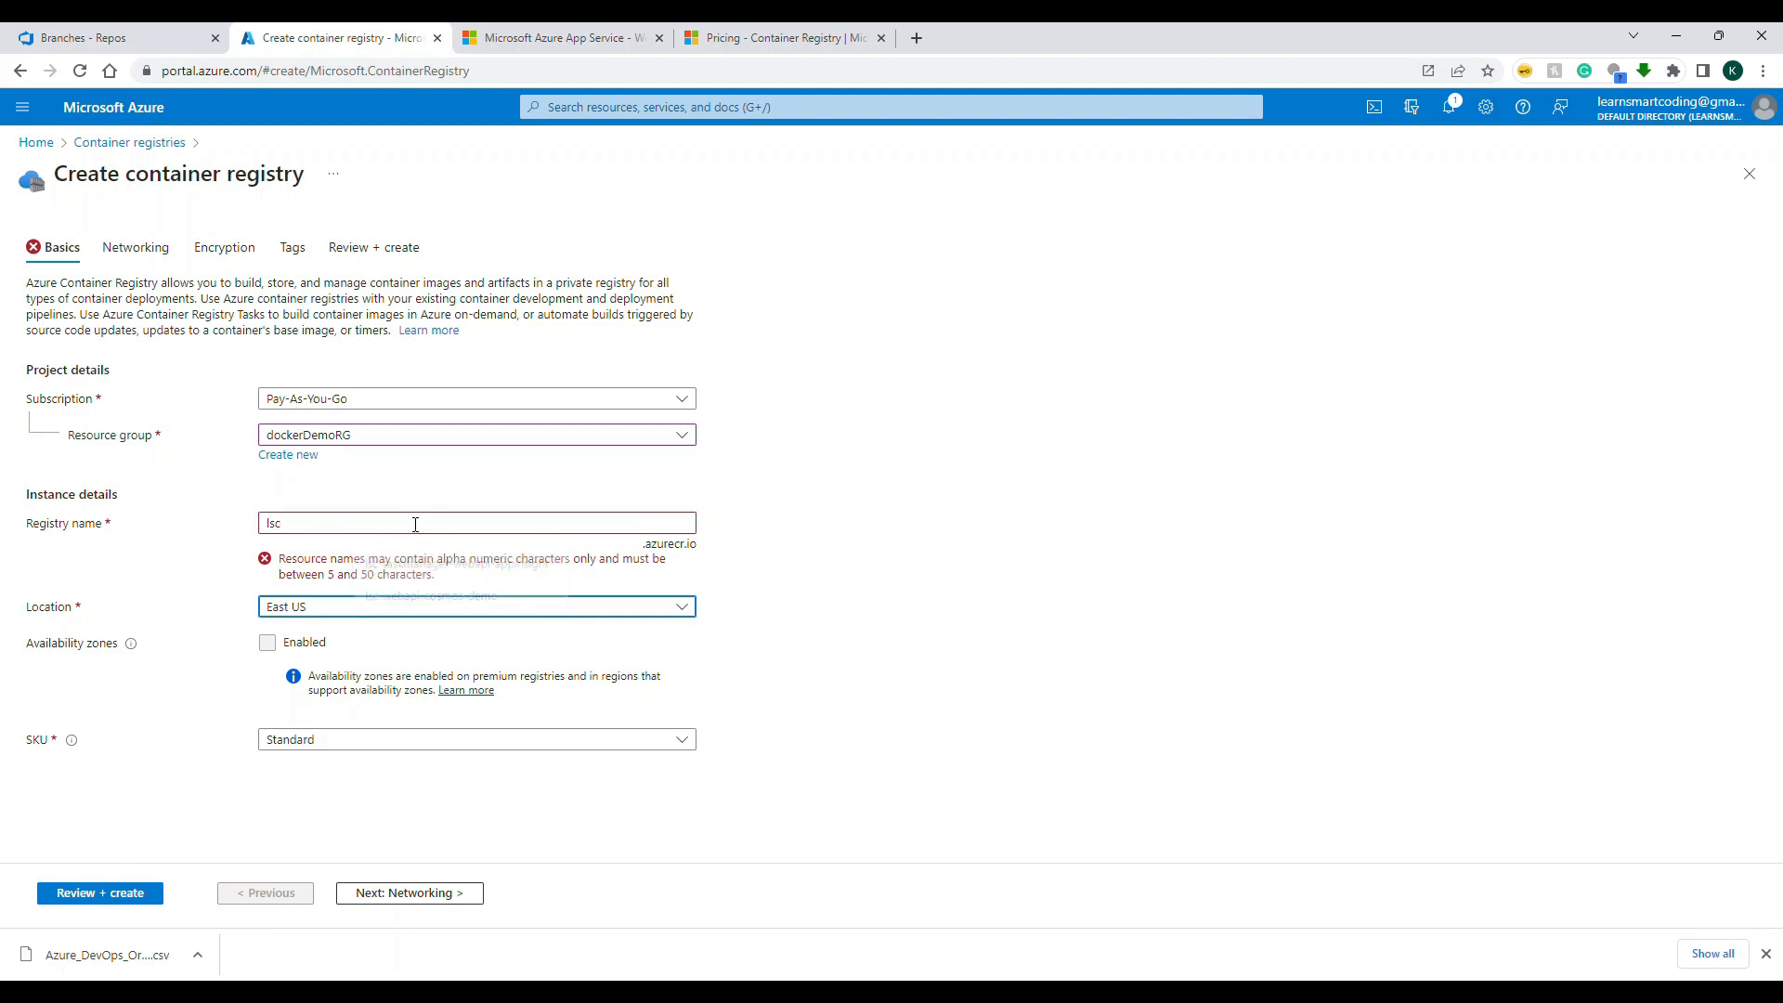
click(480, 518)
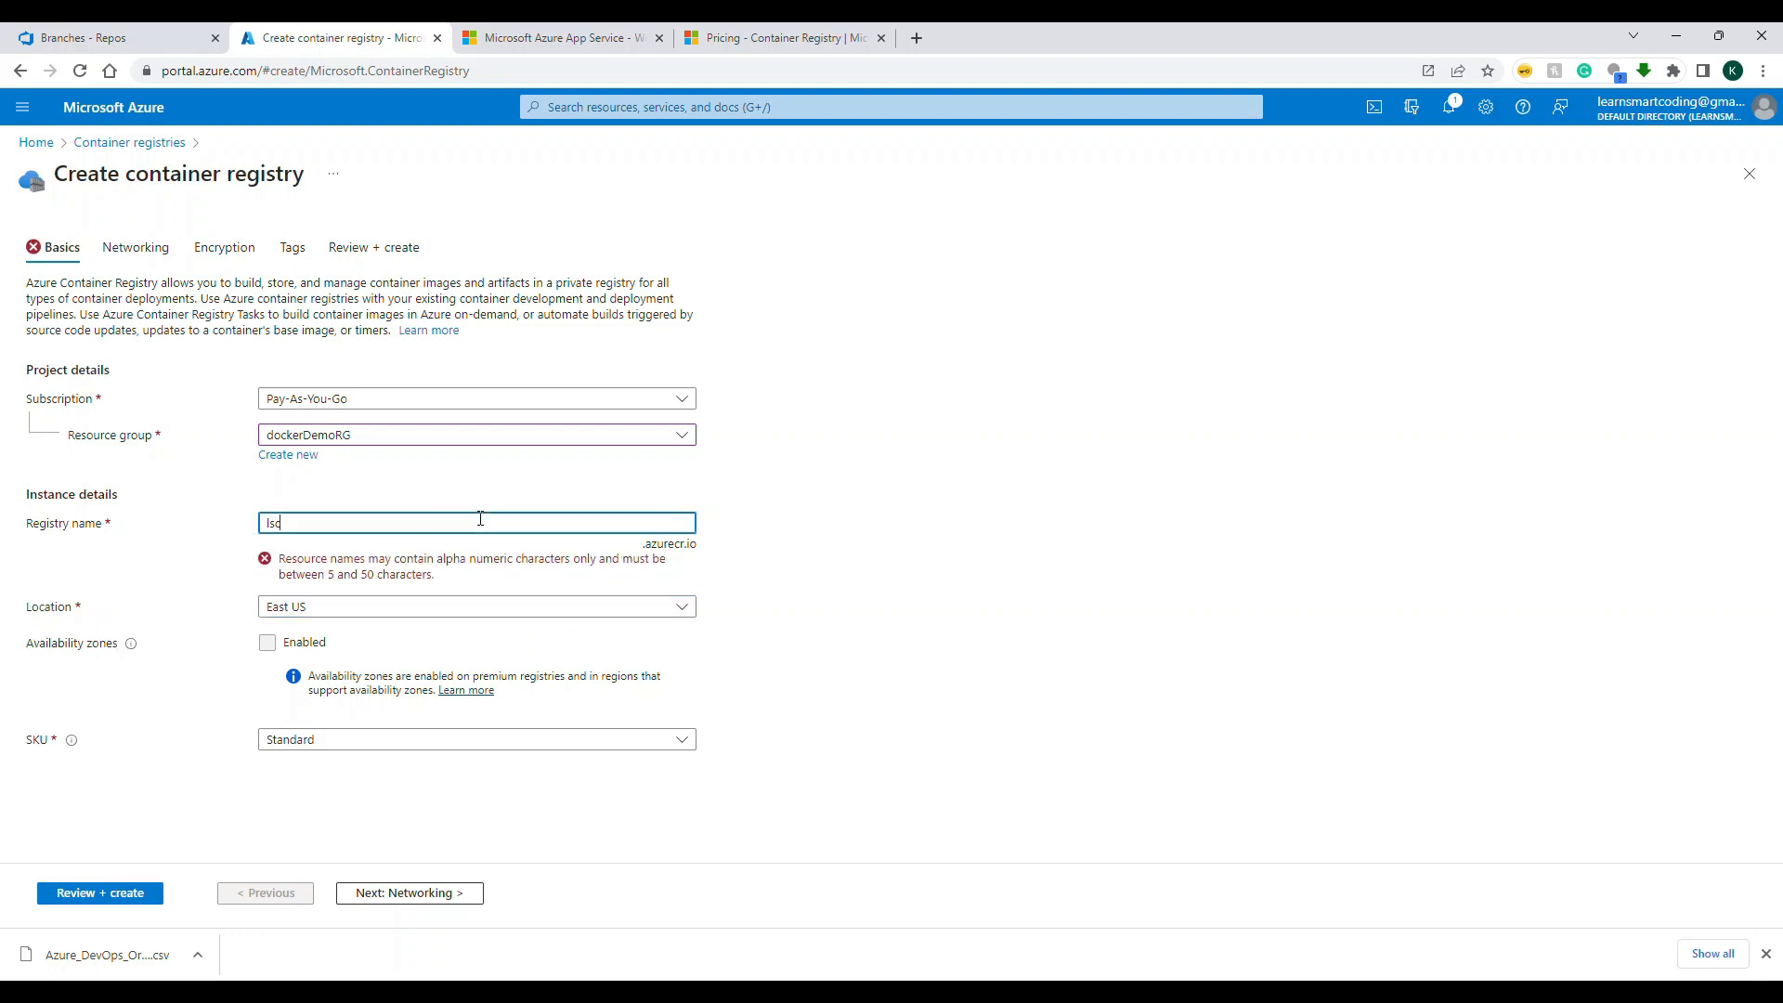
key(BackSpace)
key(BackSpace)
key(BackSpace)
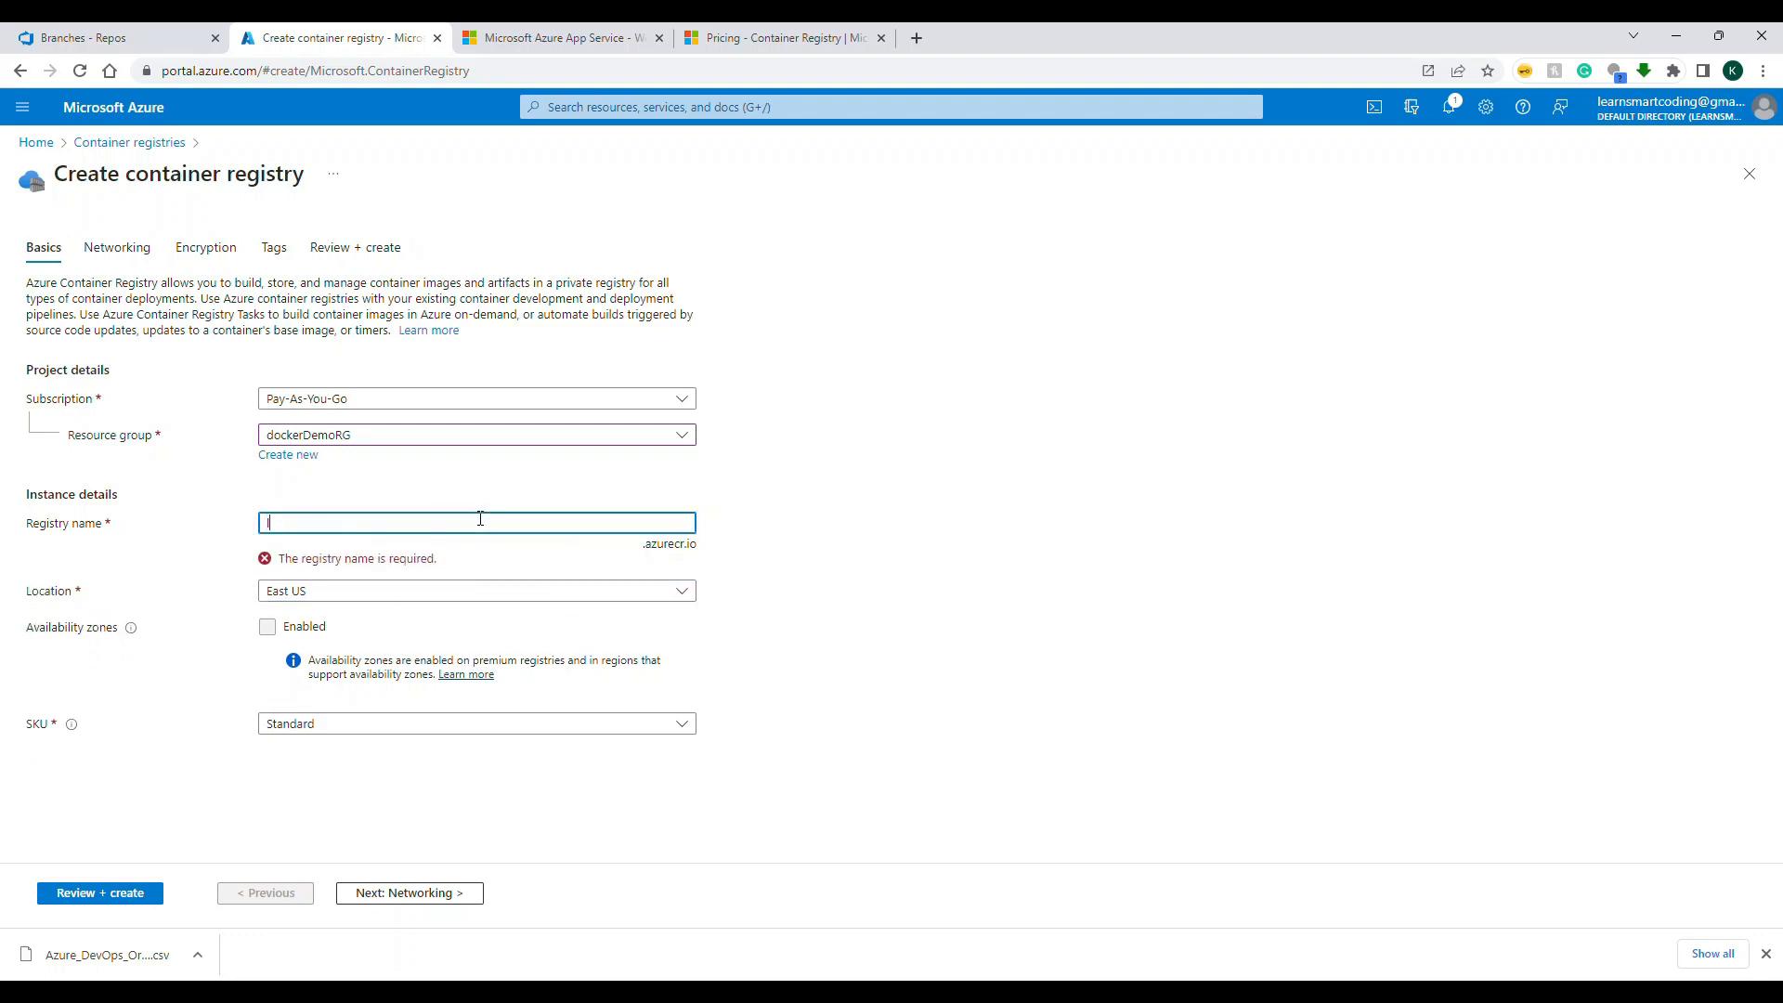
Step: Name the registry learnsmartcodingcr and choose the Basic SKU, keeping East US as the location
text(learnsmartcodingdem)
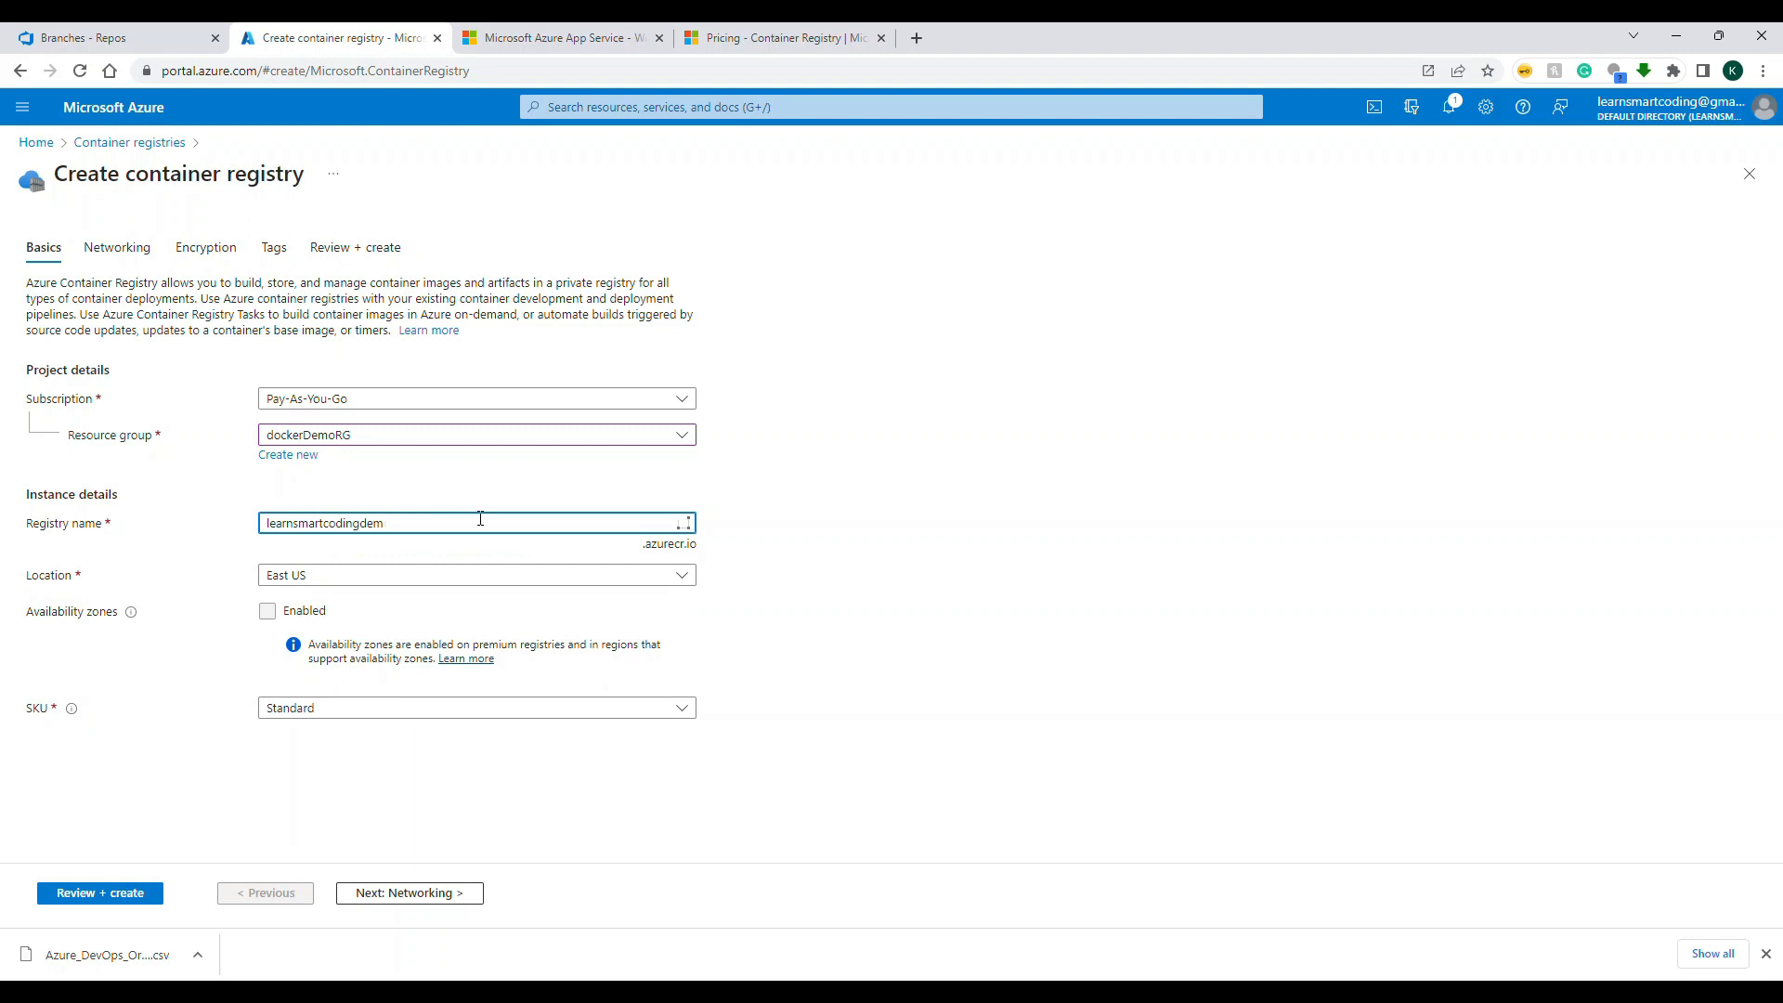
key(BackSpace)
key(BackSpace)
key(BackSpace)
text(a)
text(c)
text(cr)
click(367, 710)
click(351, 734)
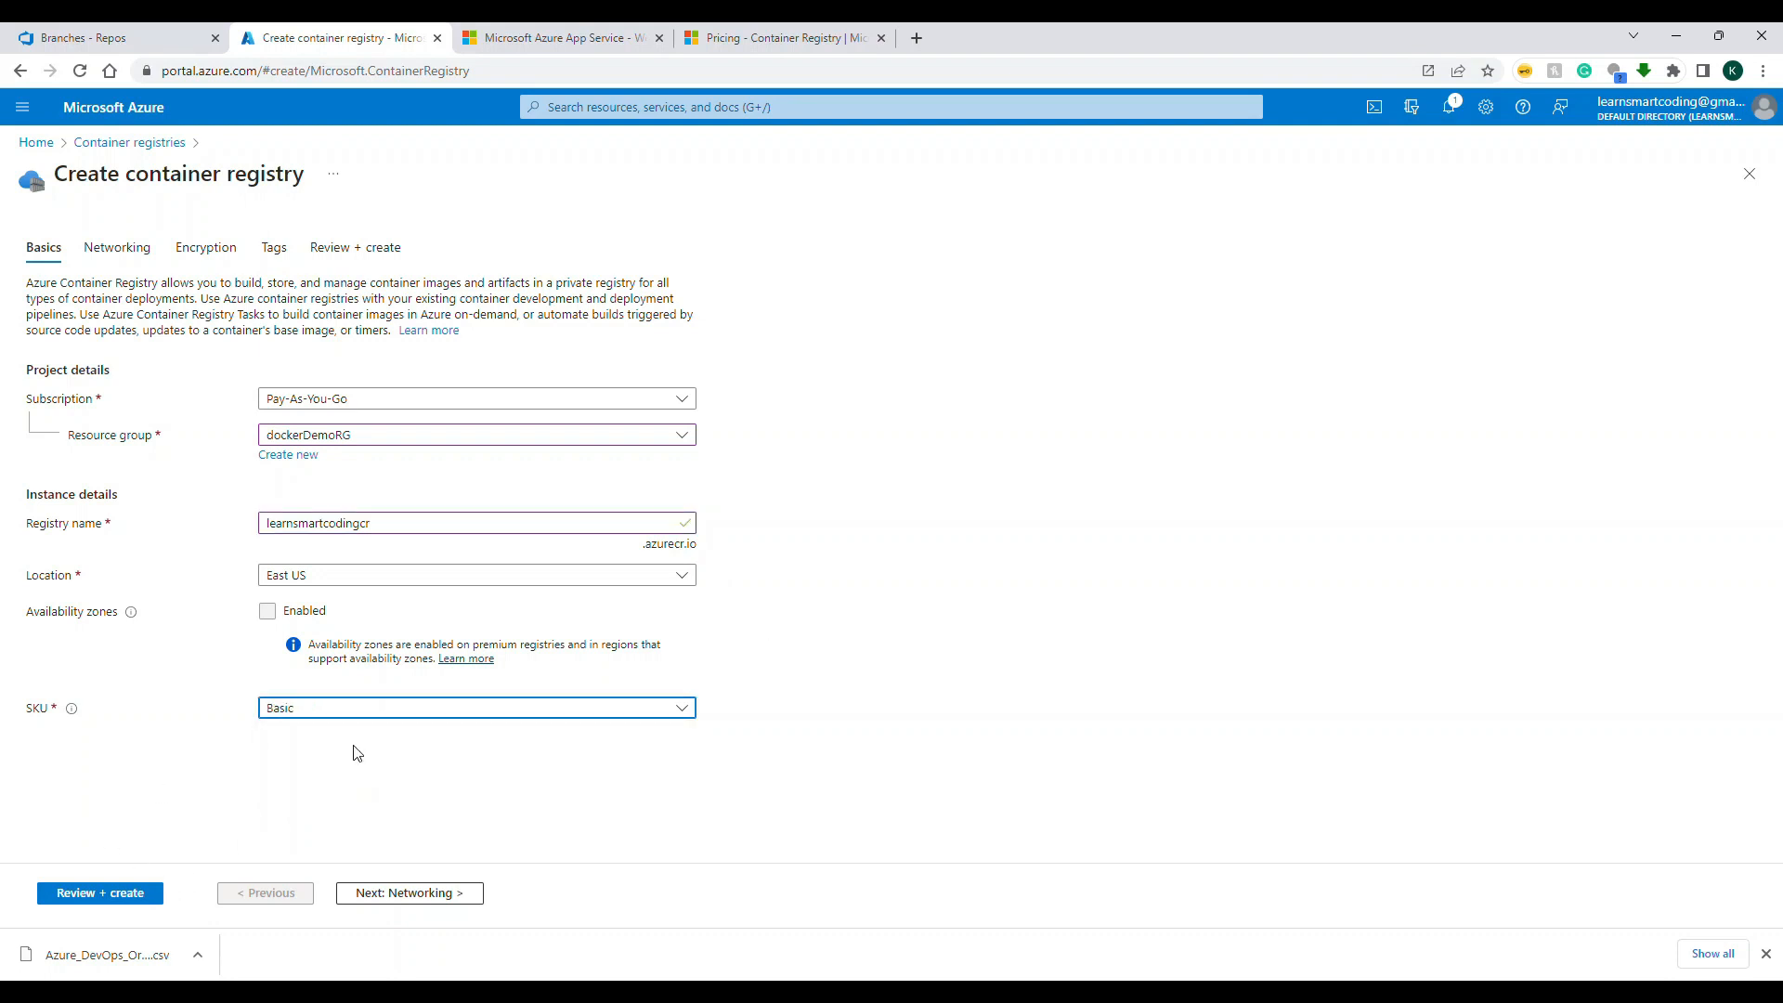
Step: Keep the preset networking and encryption settings, add no tags and create the container registry
click(410, 893)
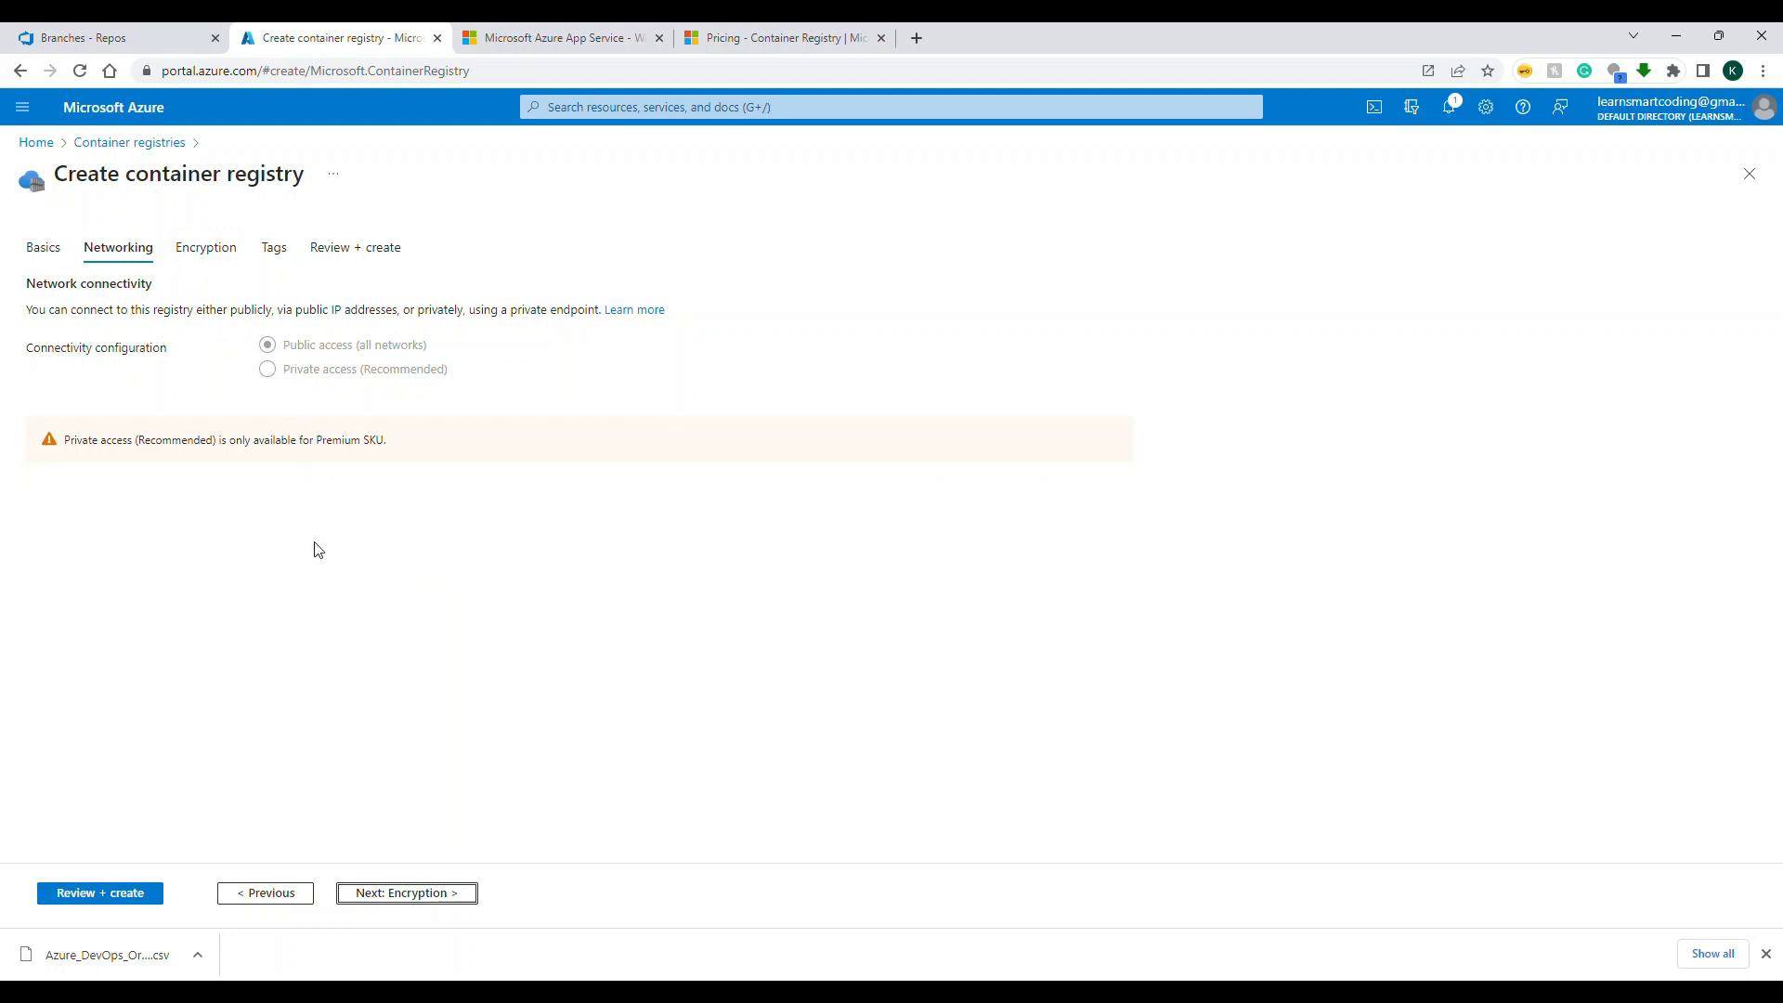
click(412, 899)
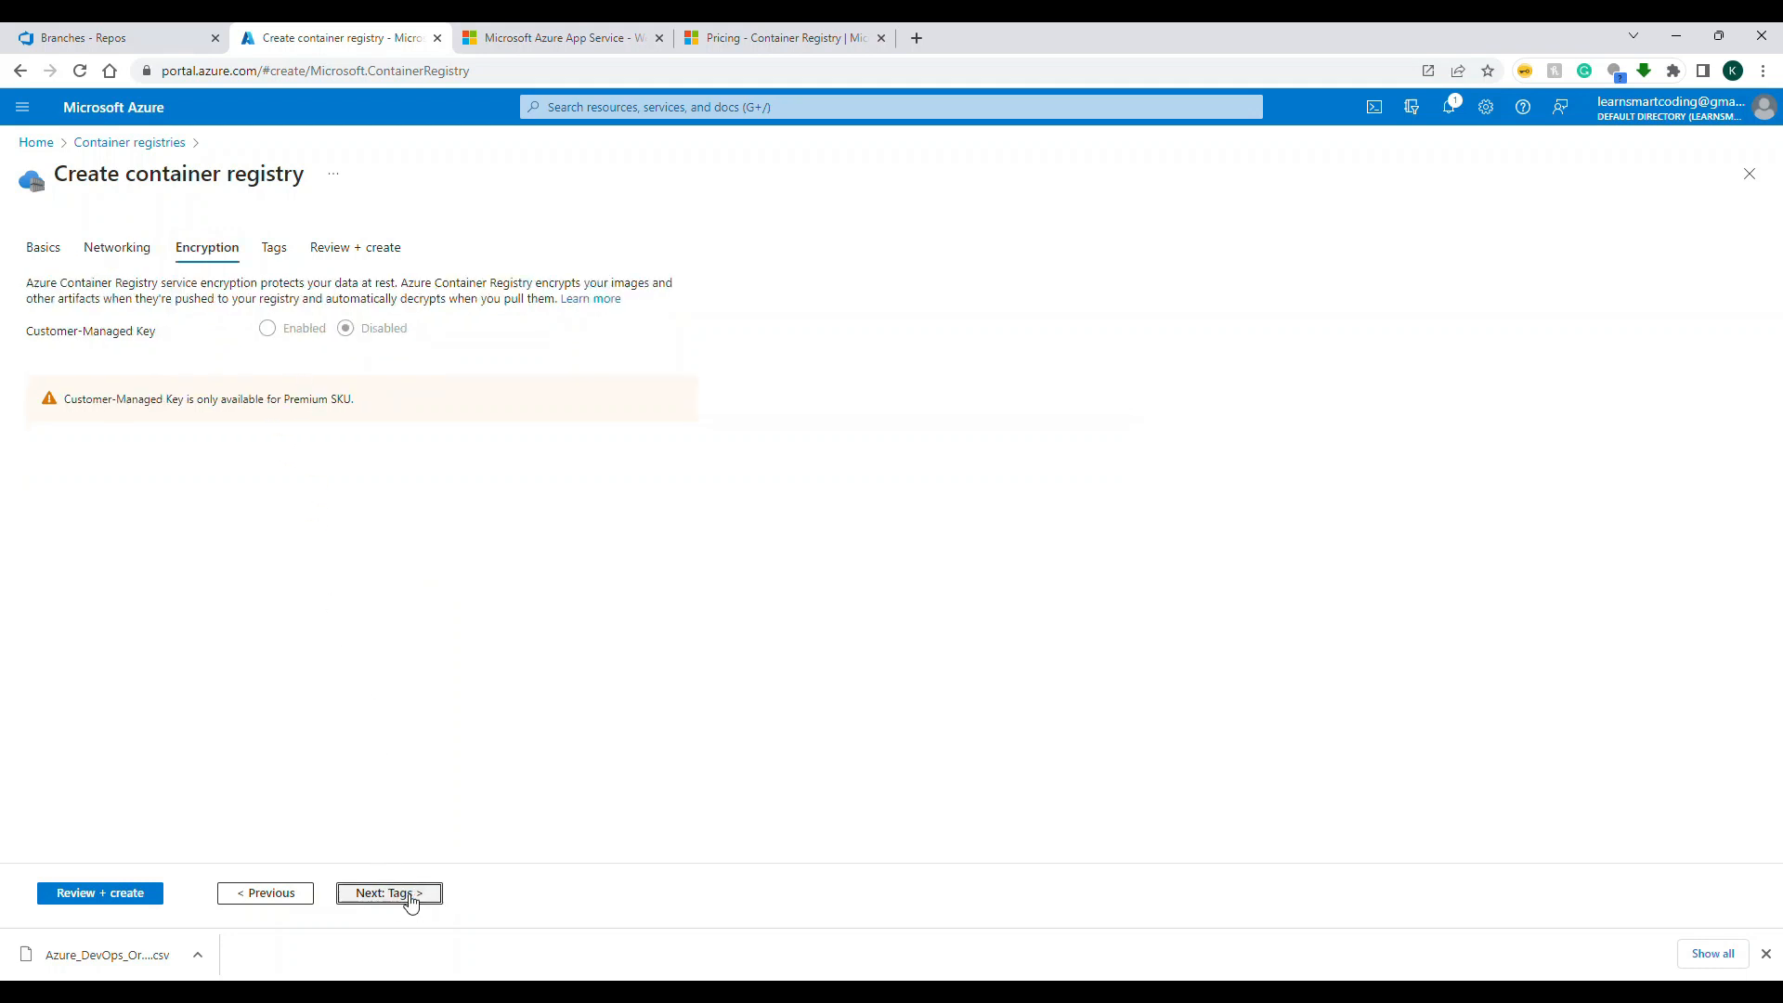
click(411, 899)
click(411, 899)
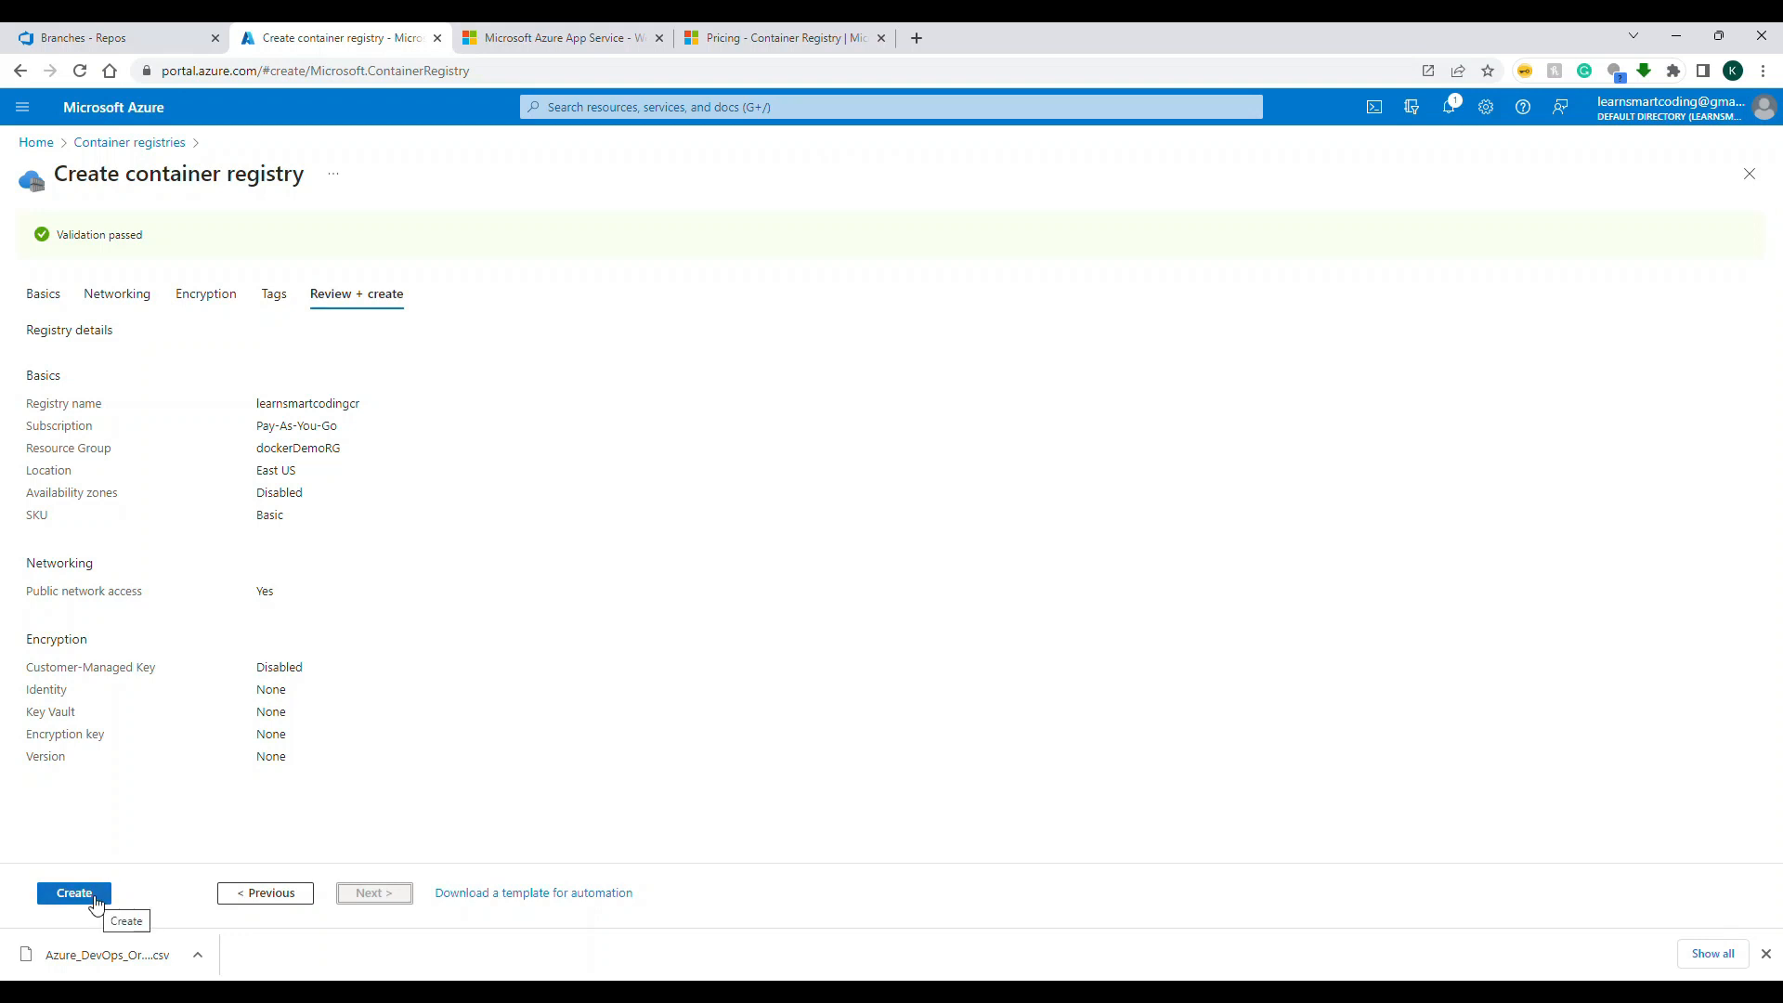
click(76, 892)
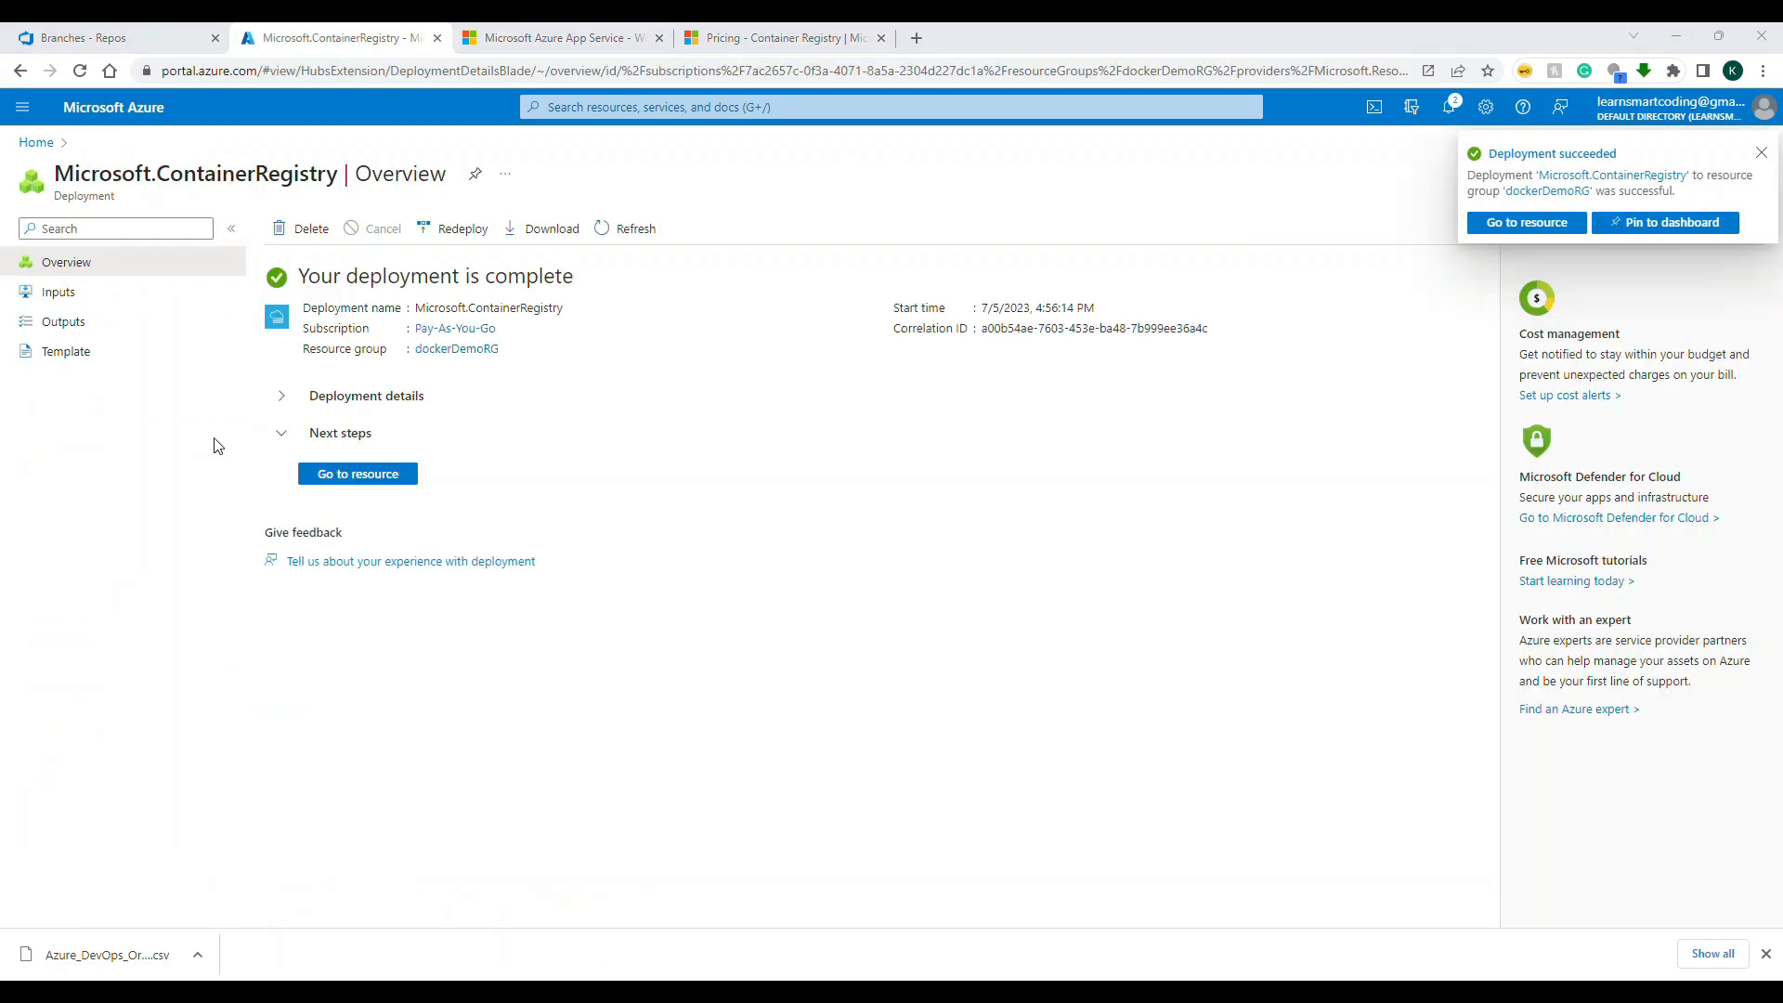
Step: Open the deployed learnsmartcodingcr registry and look through its overview, access keys and repositories
click(329, 474)
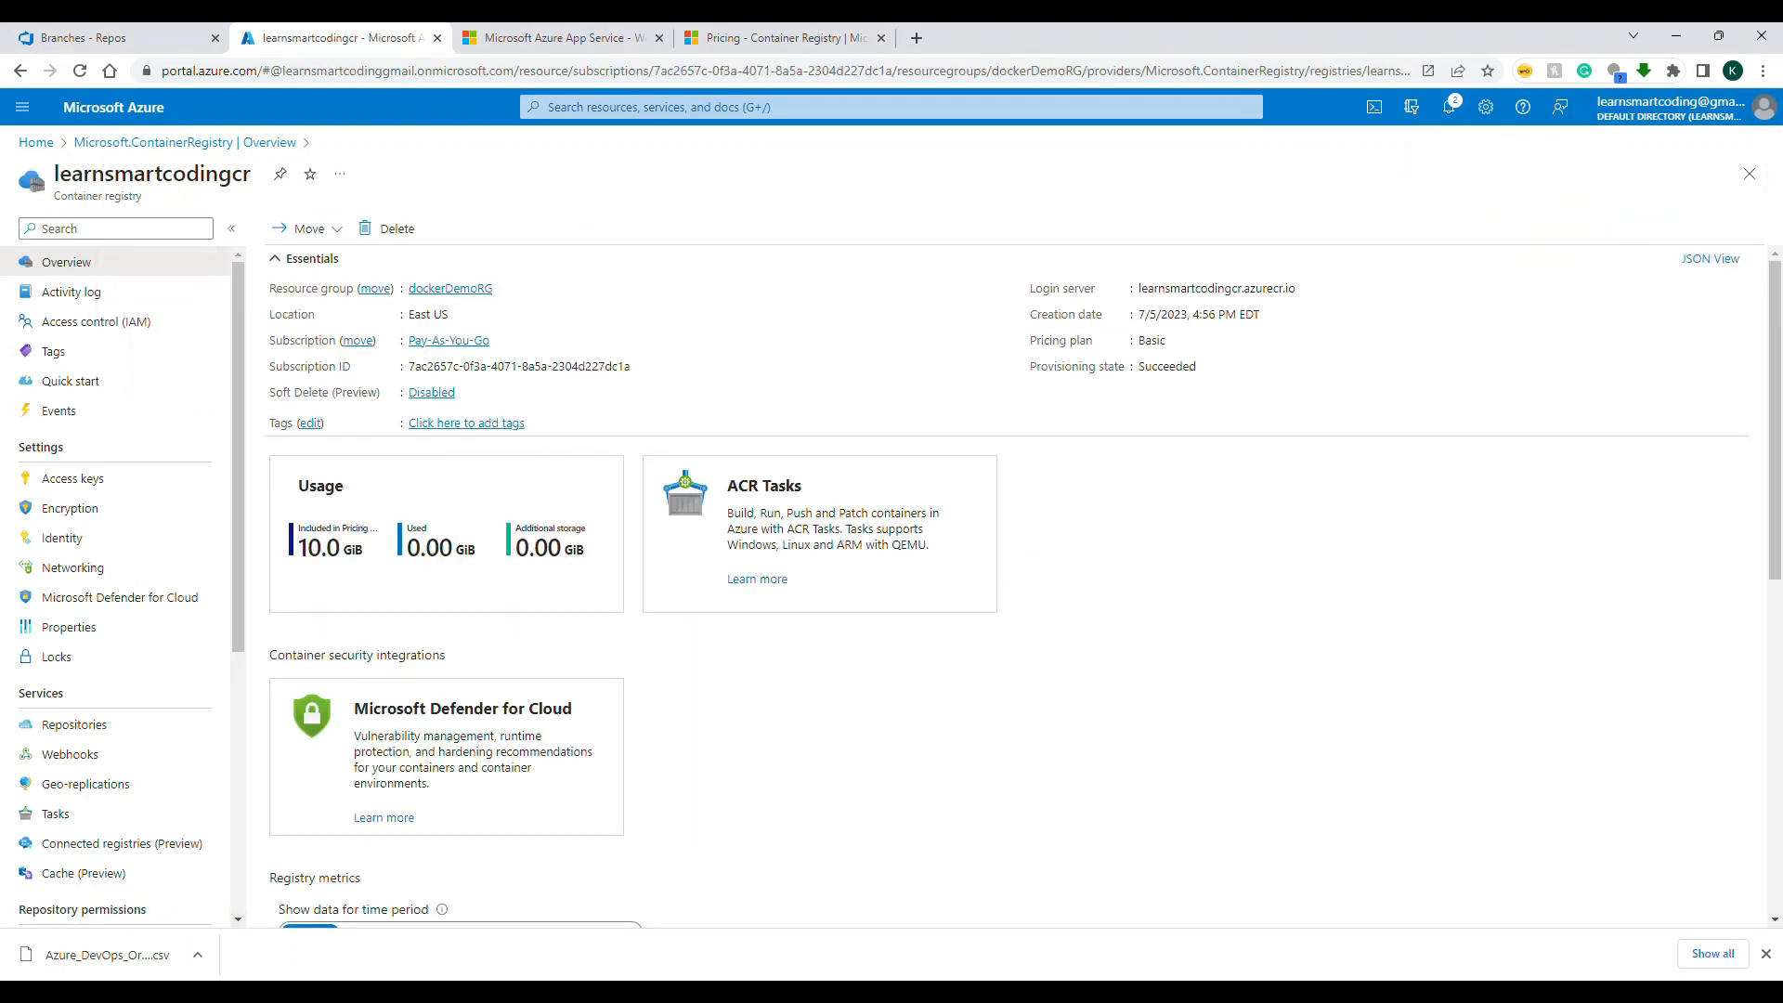
scroll(65, 501, down, 2)
scroll(69, 475, up, 2)
click(70, 478)
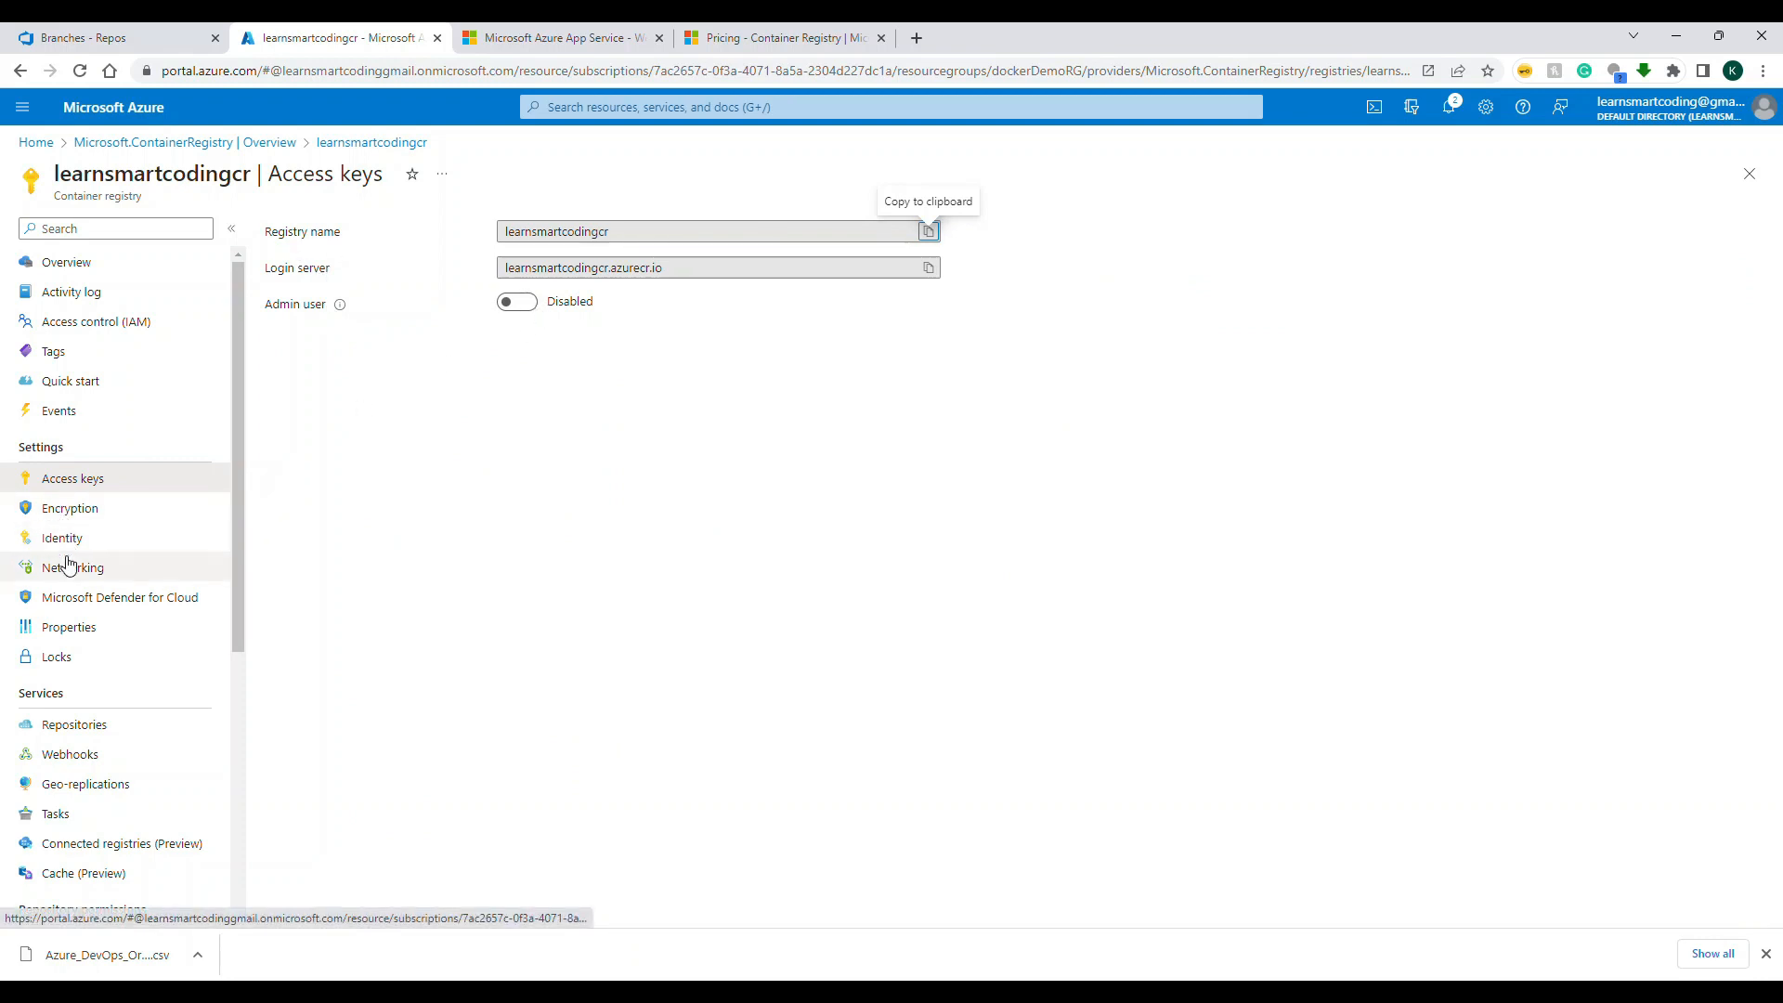
click(74, 724)
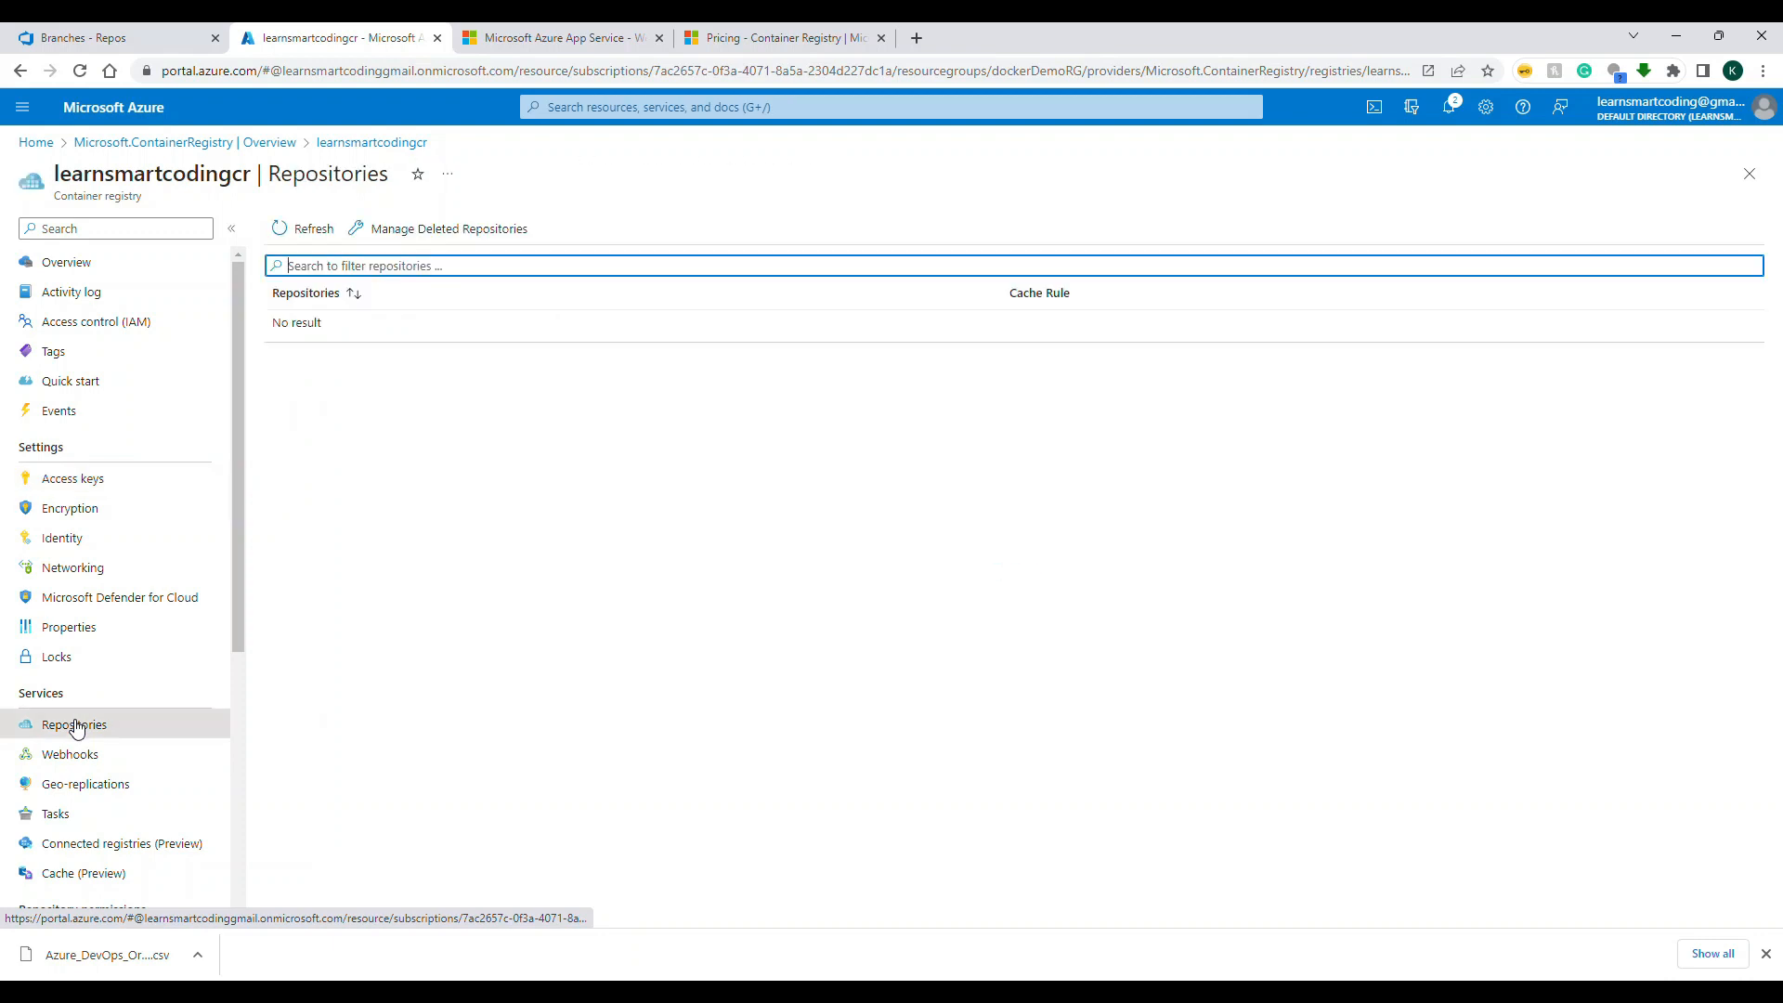
click(605, 490)
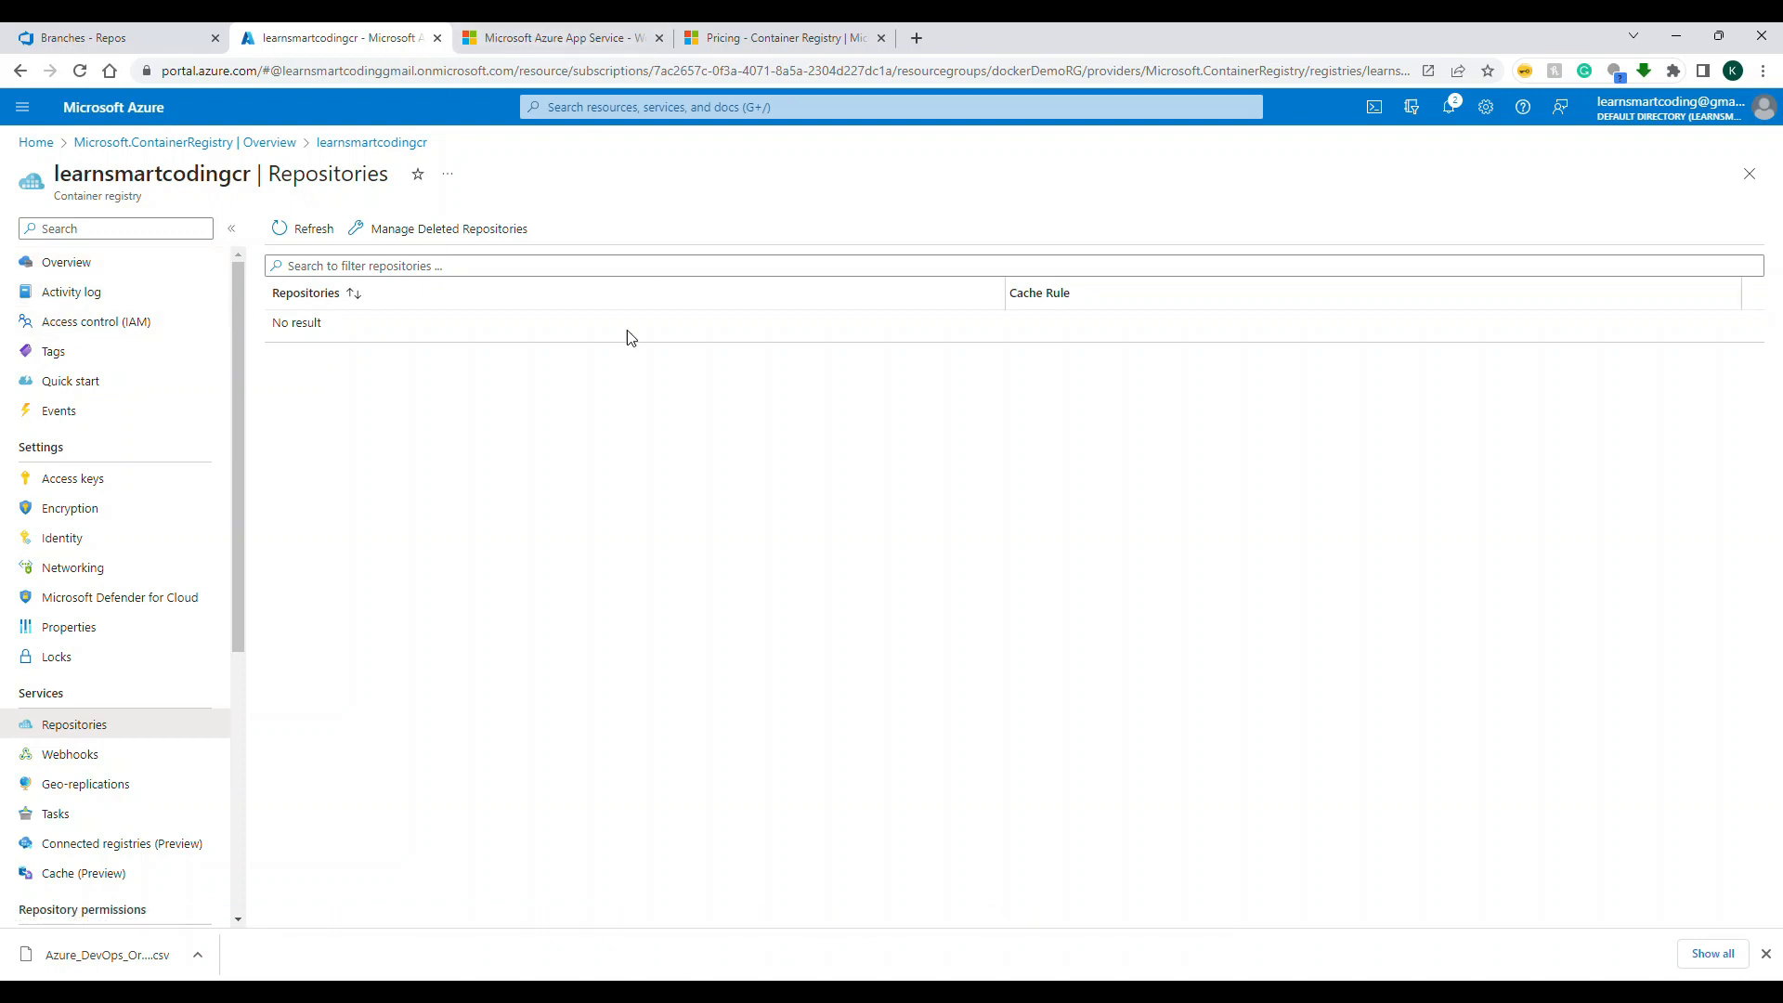
Step: Switch to Azure DevOps and start a new pipeline from the TaskManager.API repository in Azure Repos Git
click(58, 42)
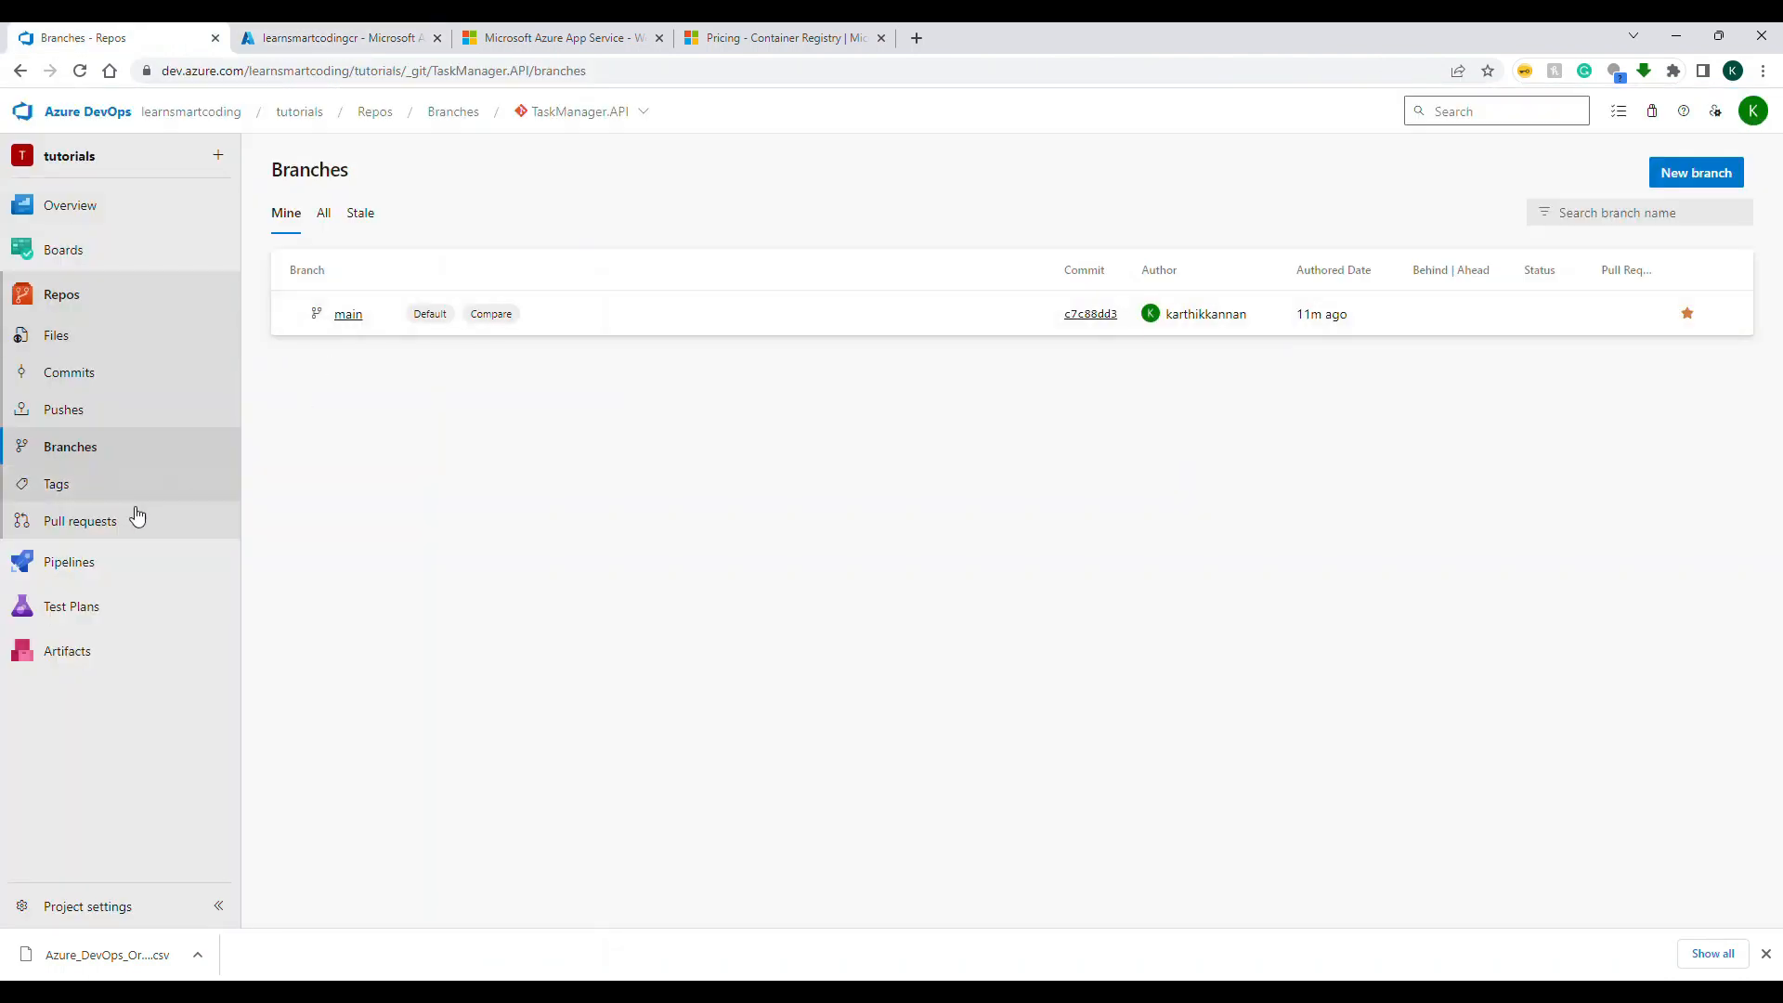
click(87, 563)
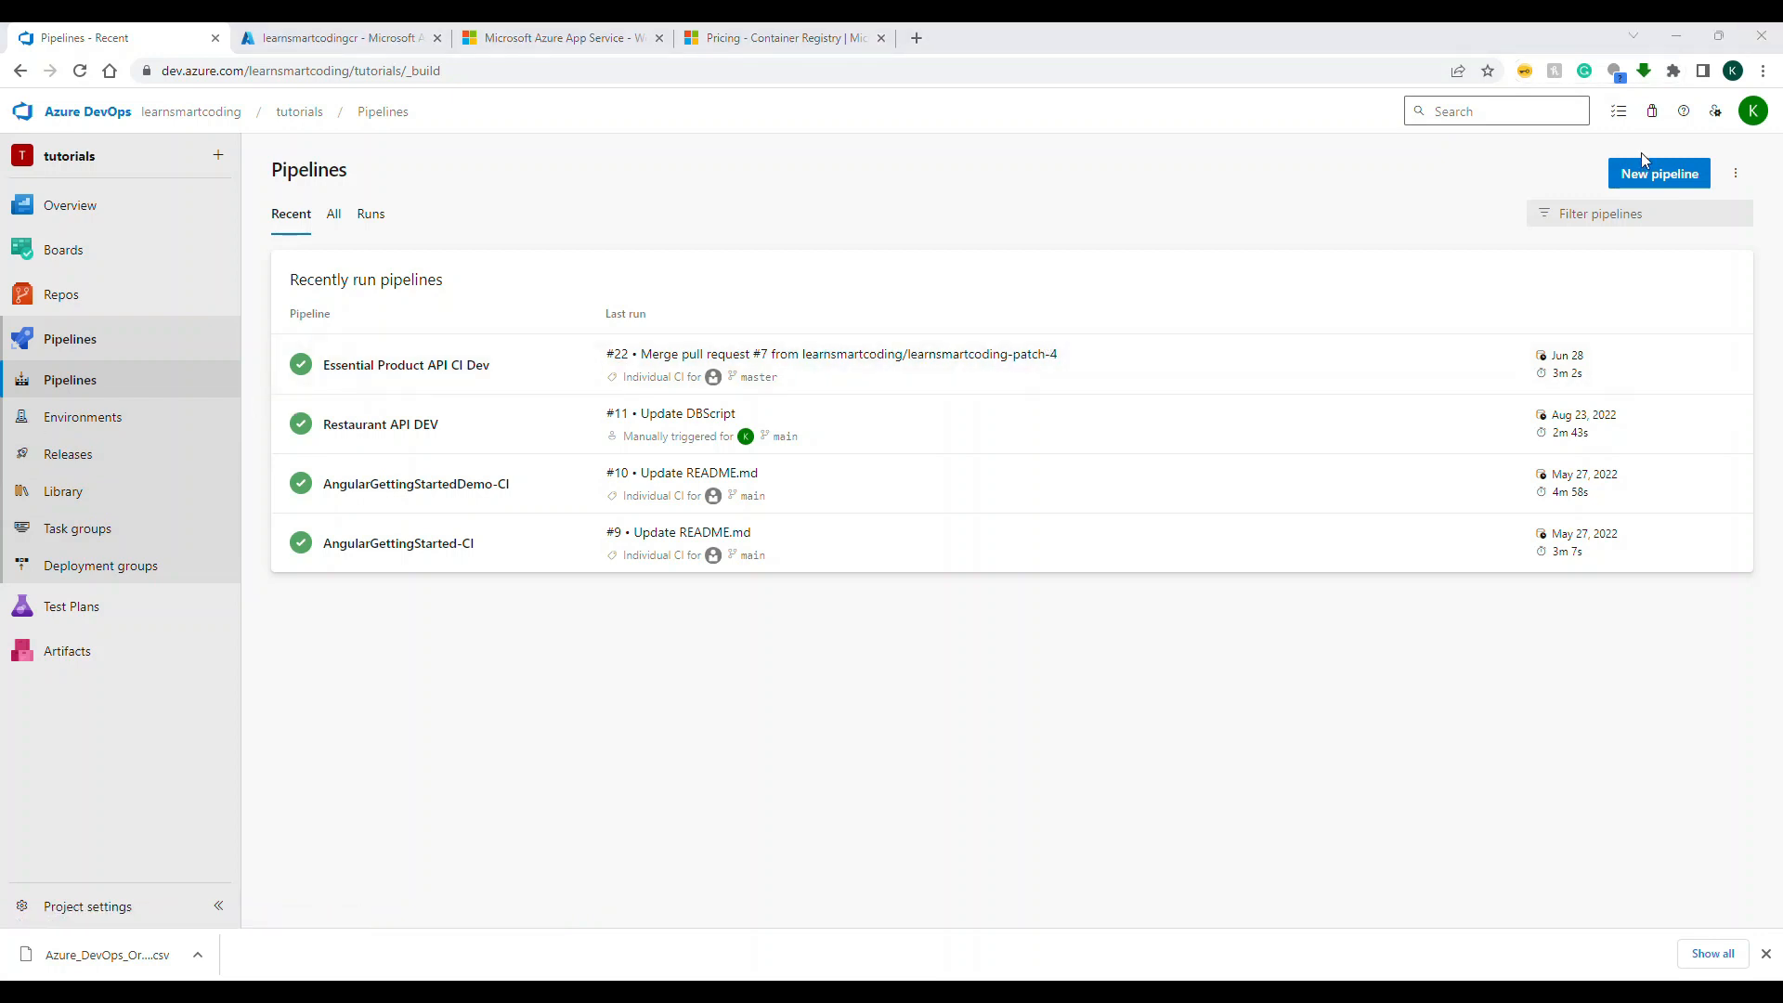
click(1653, 174)
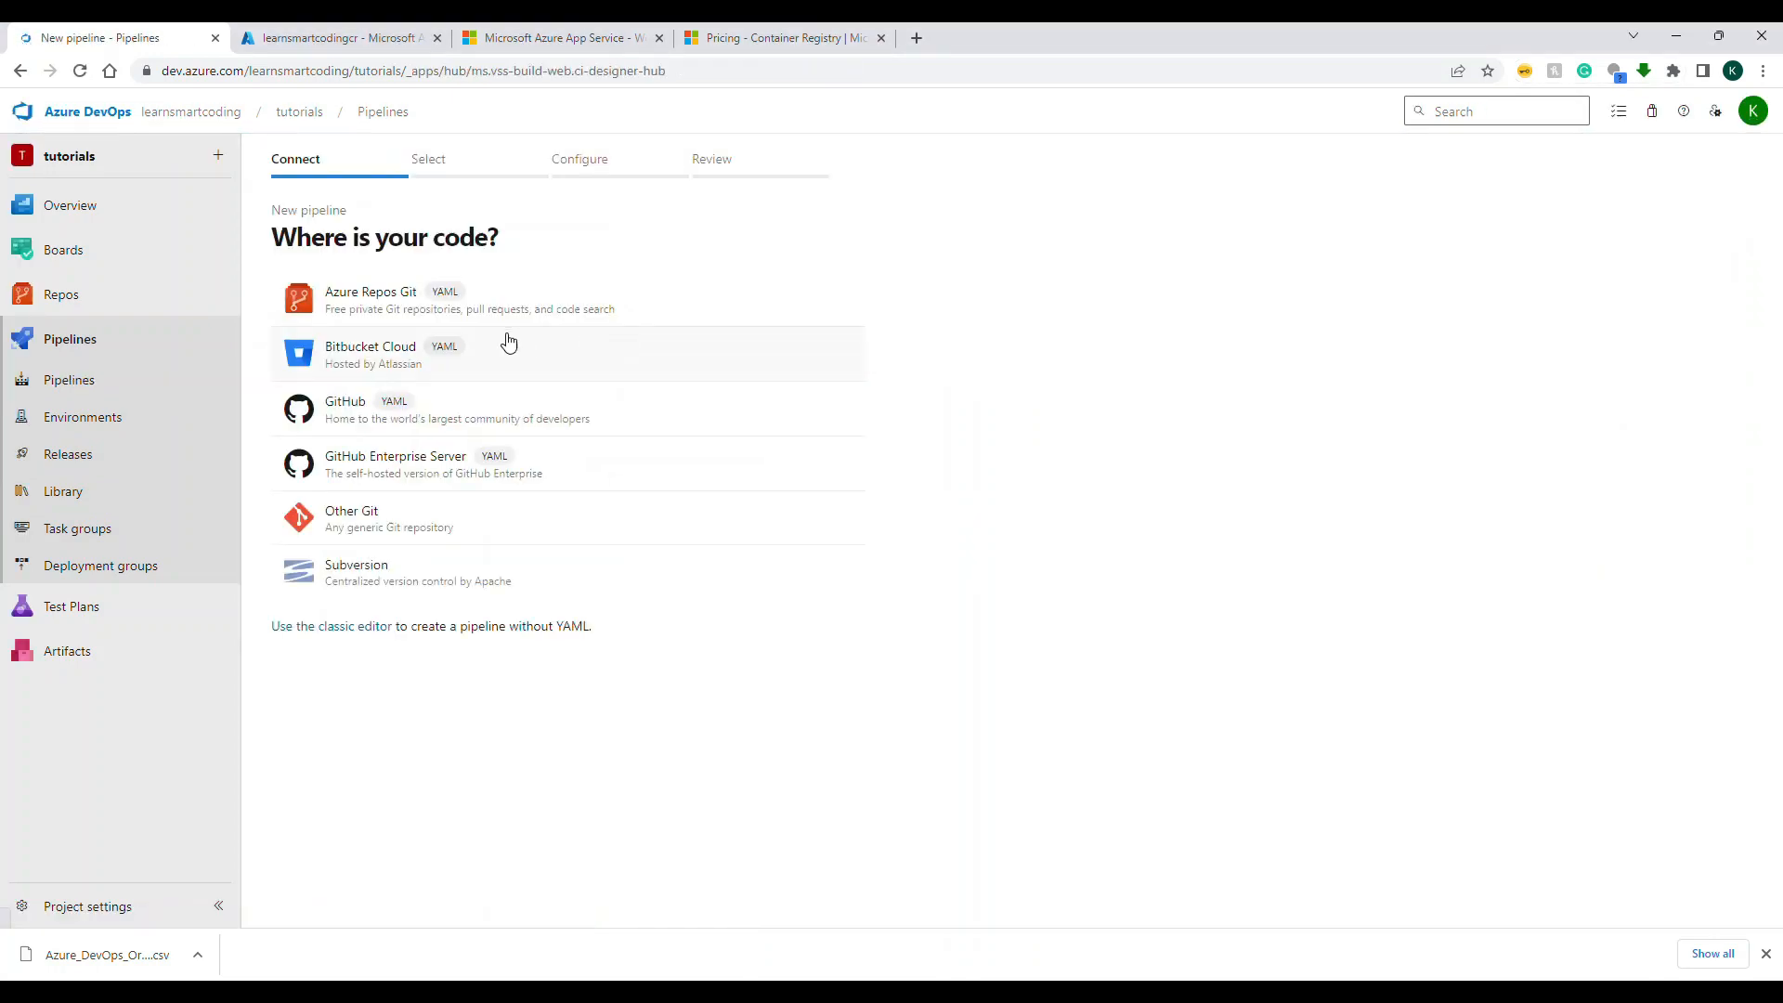
click(369, 318)
click(400, 367)
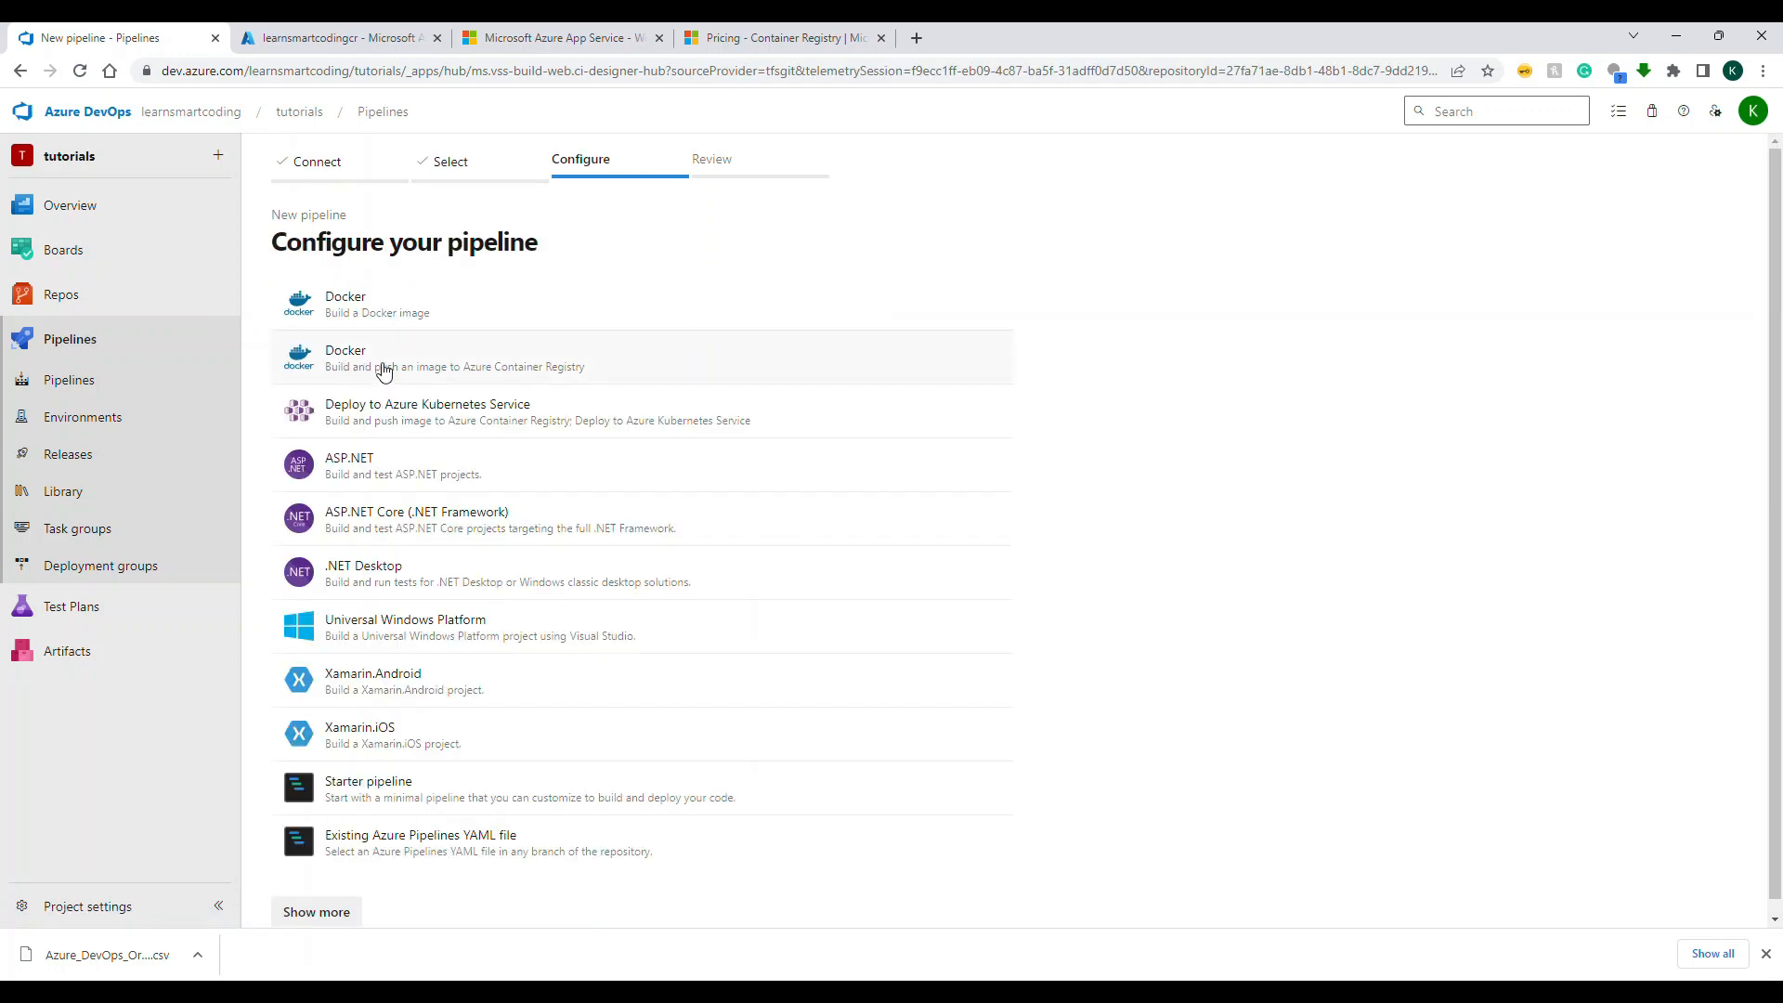
Step: Choose the Docker template that pushes to Azure Container Registry, select the Pay-As-You-Go subscription and sign in with the account e-mail and a phone notification
click(384, 372)
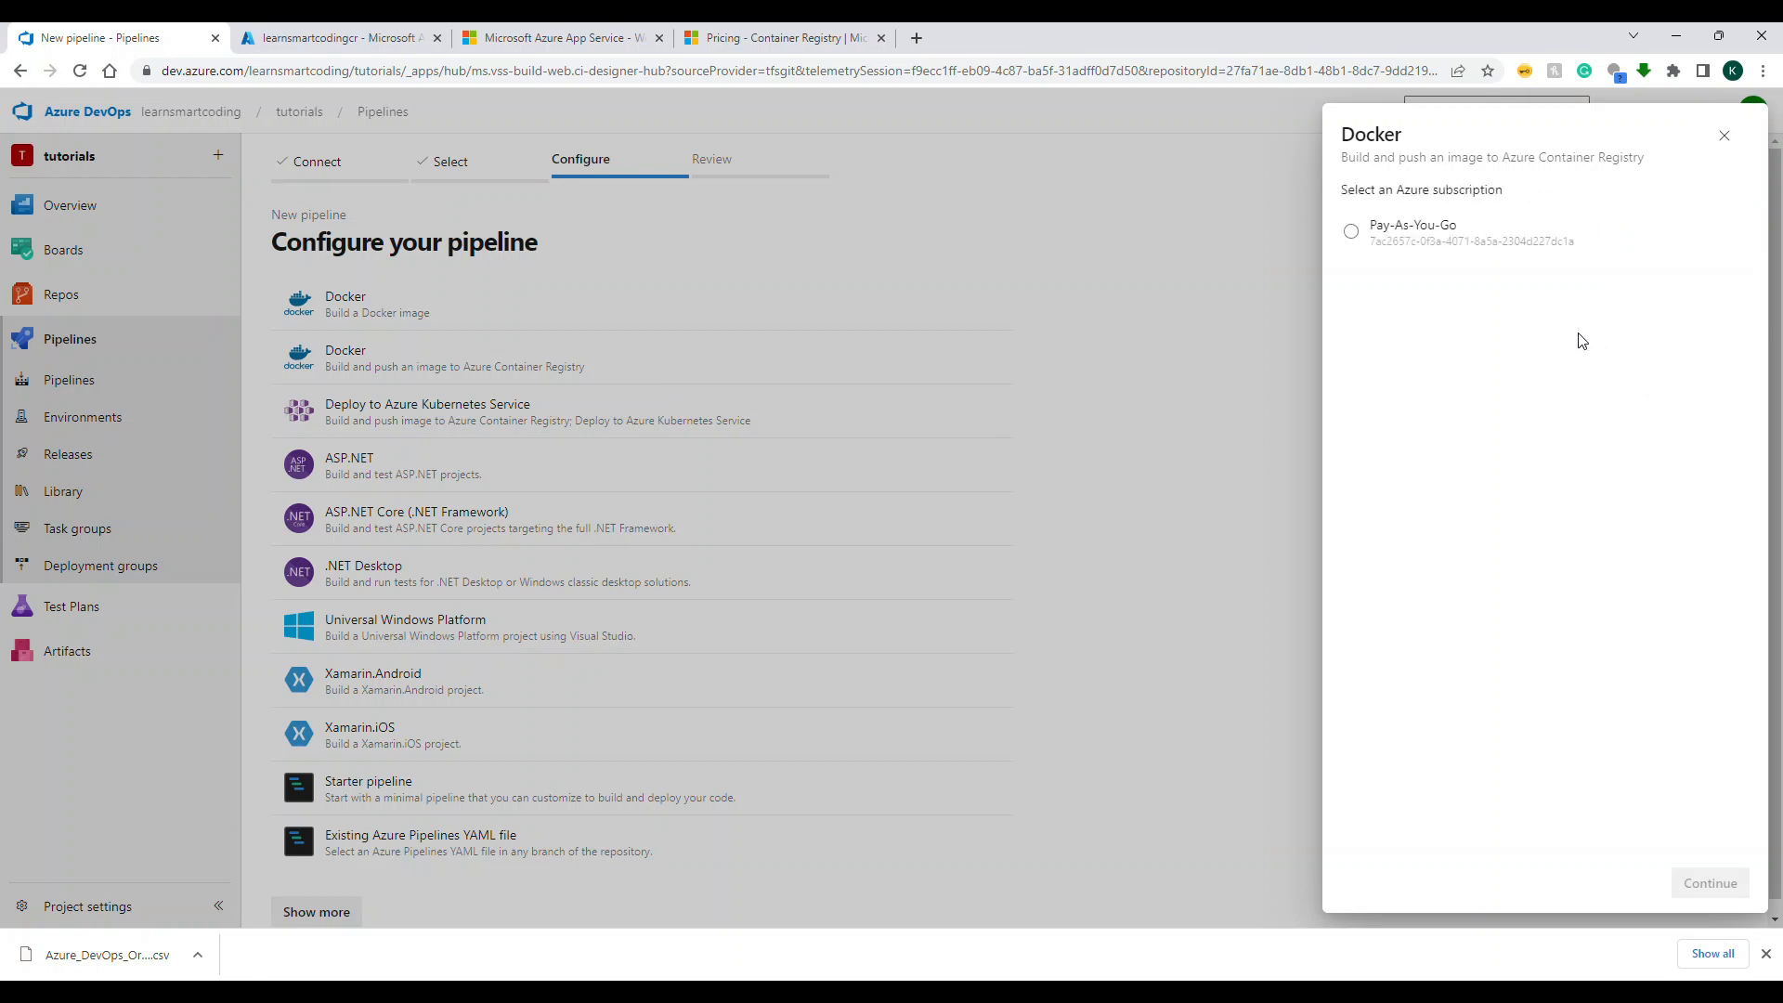
click(1354, 238)
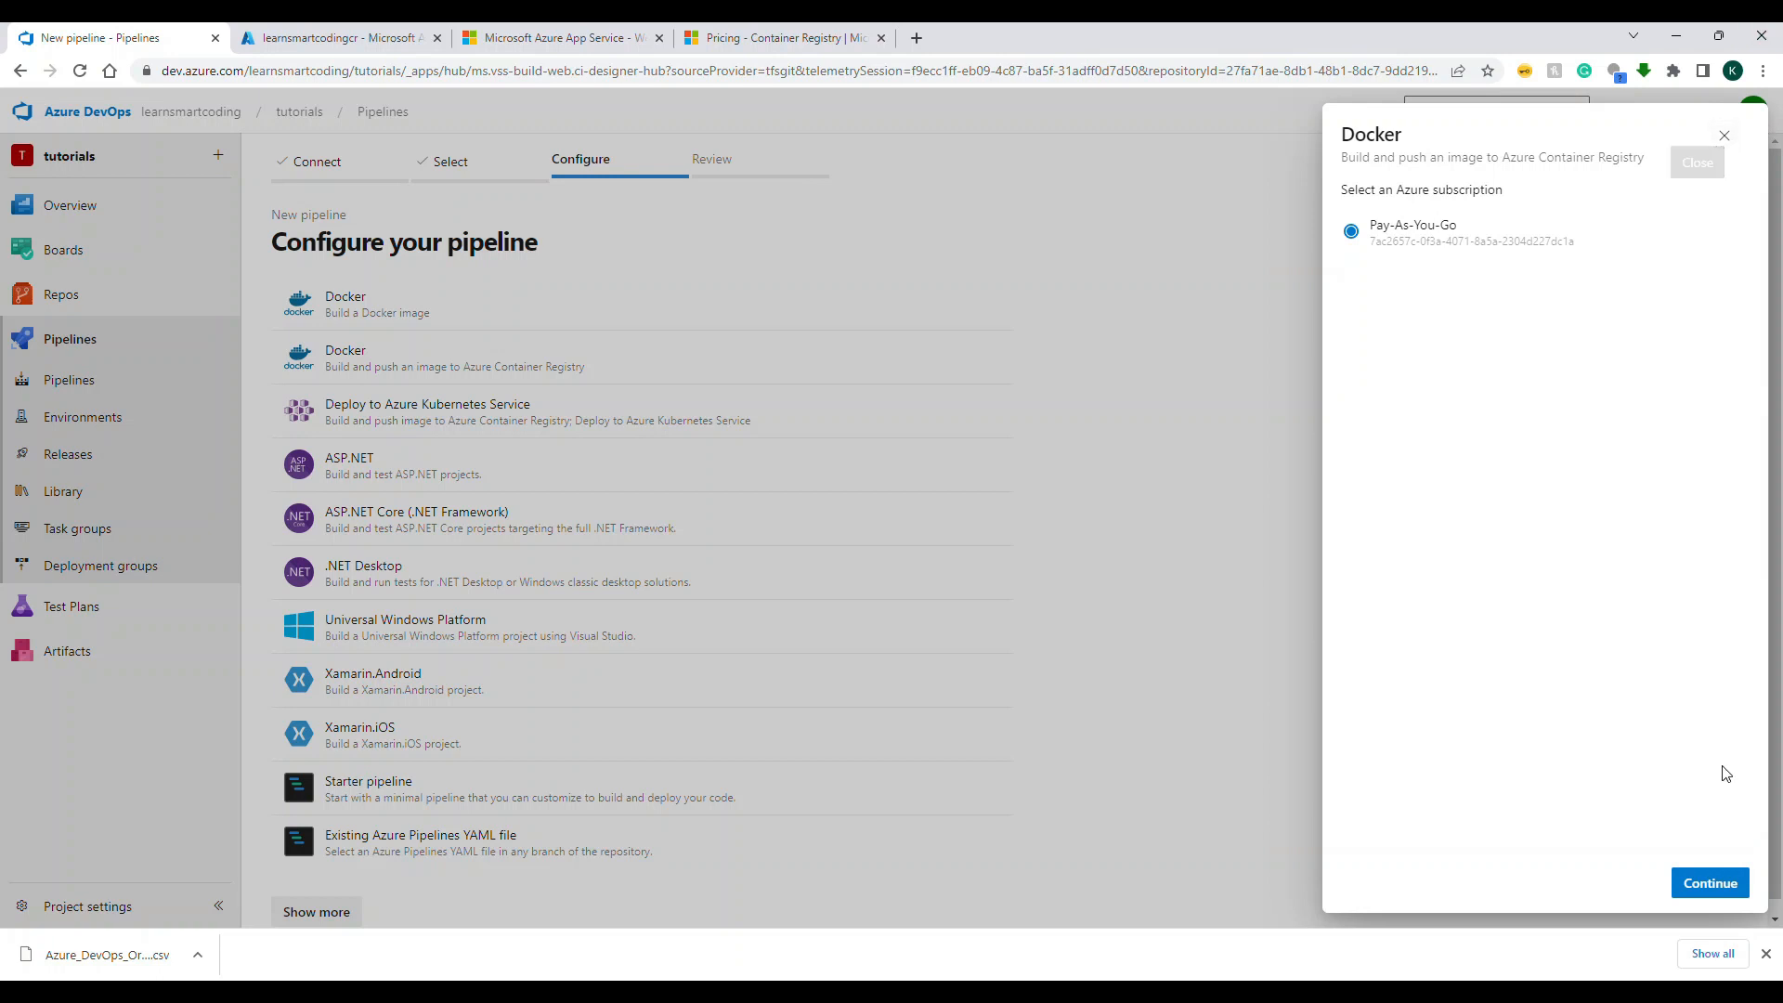
click(1699, 883)
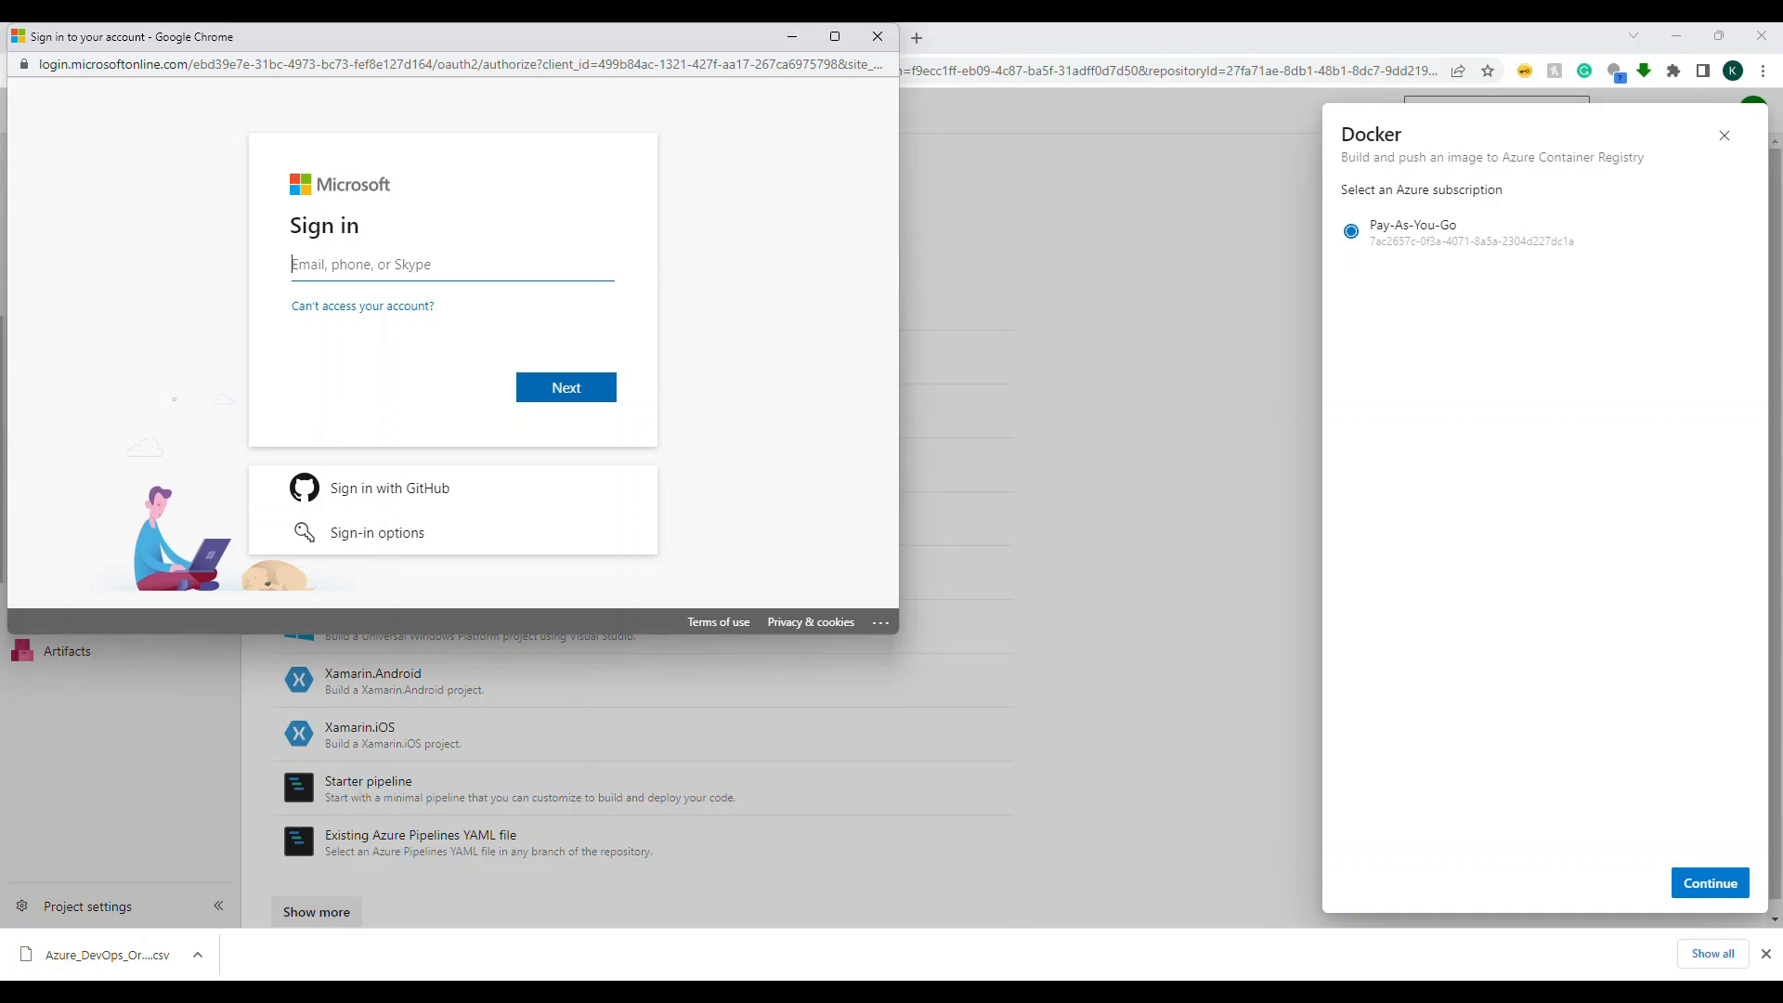
key(ctrl+v)
key(Return)
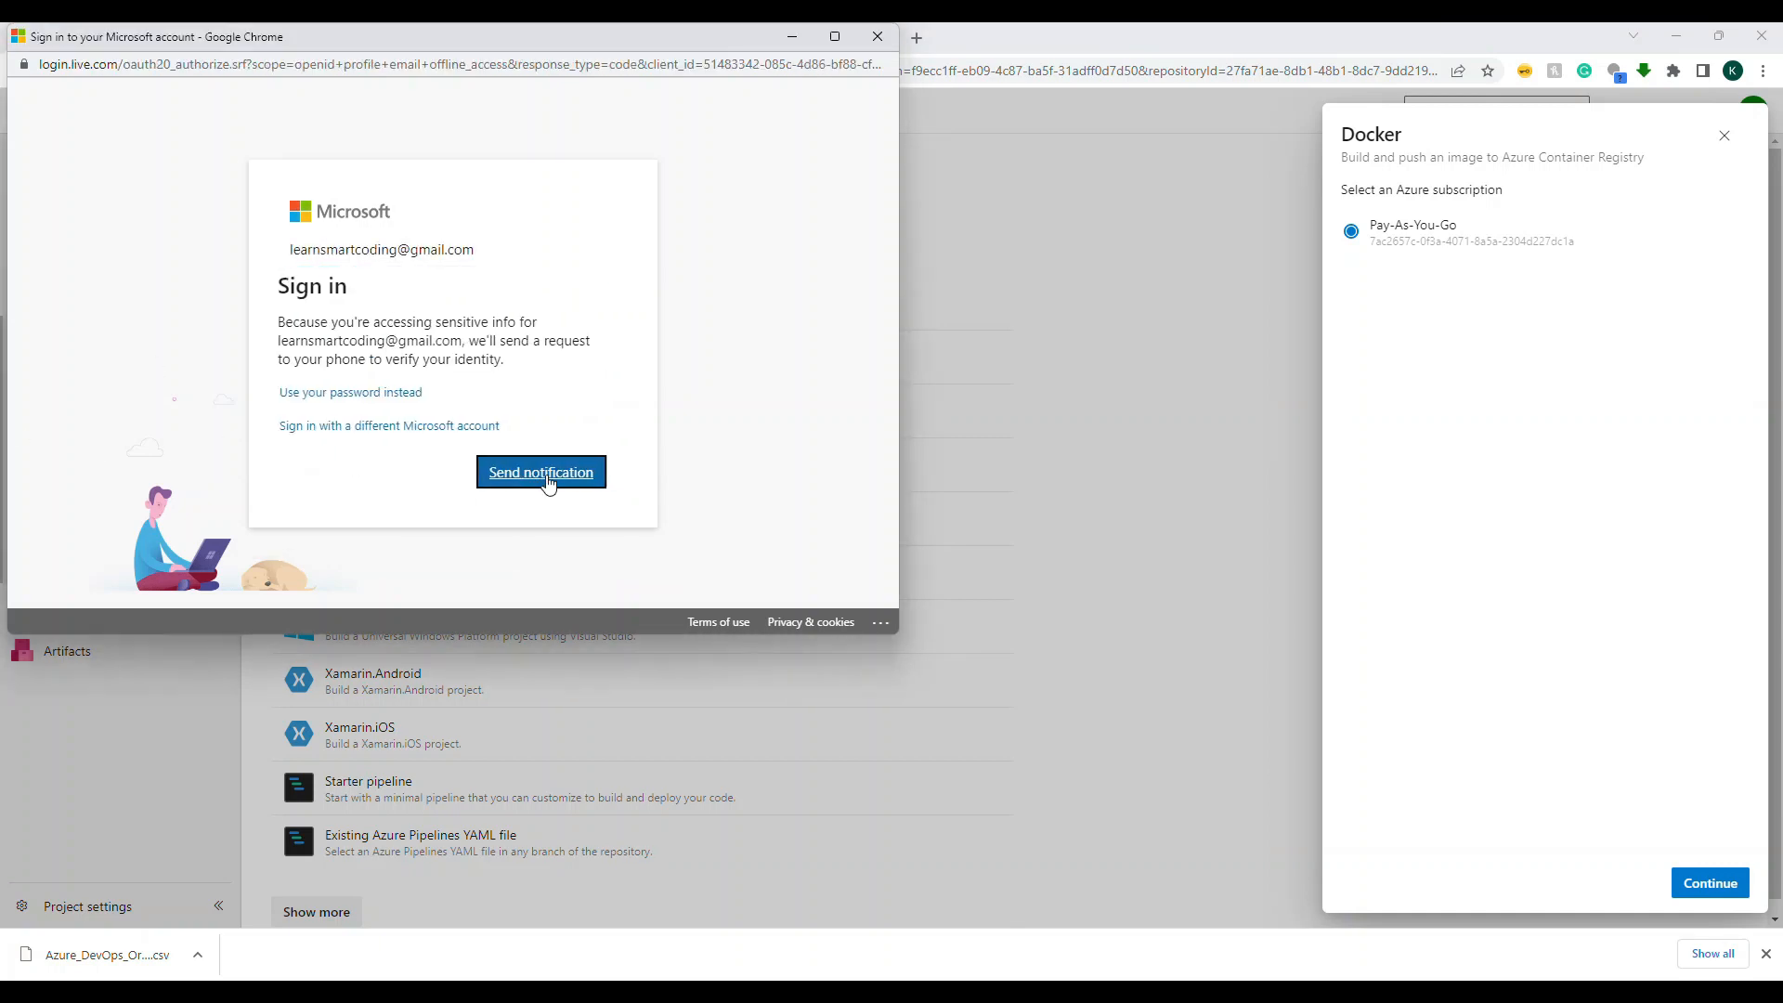
click(549, 480)
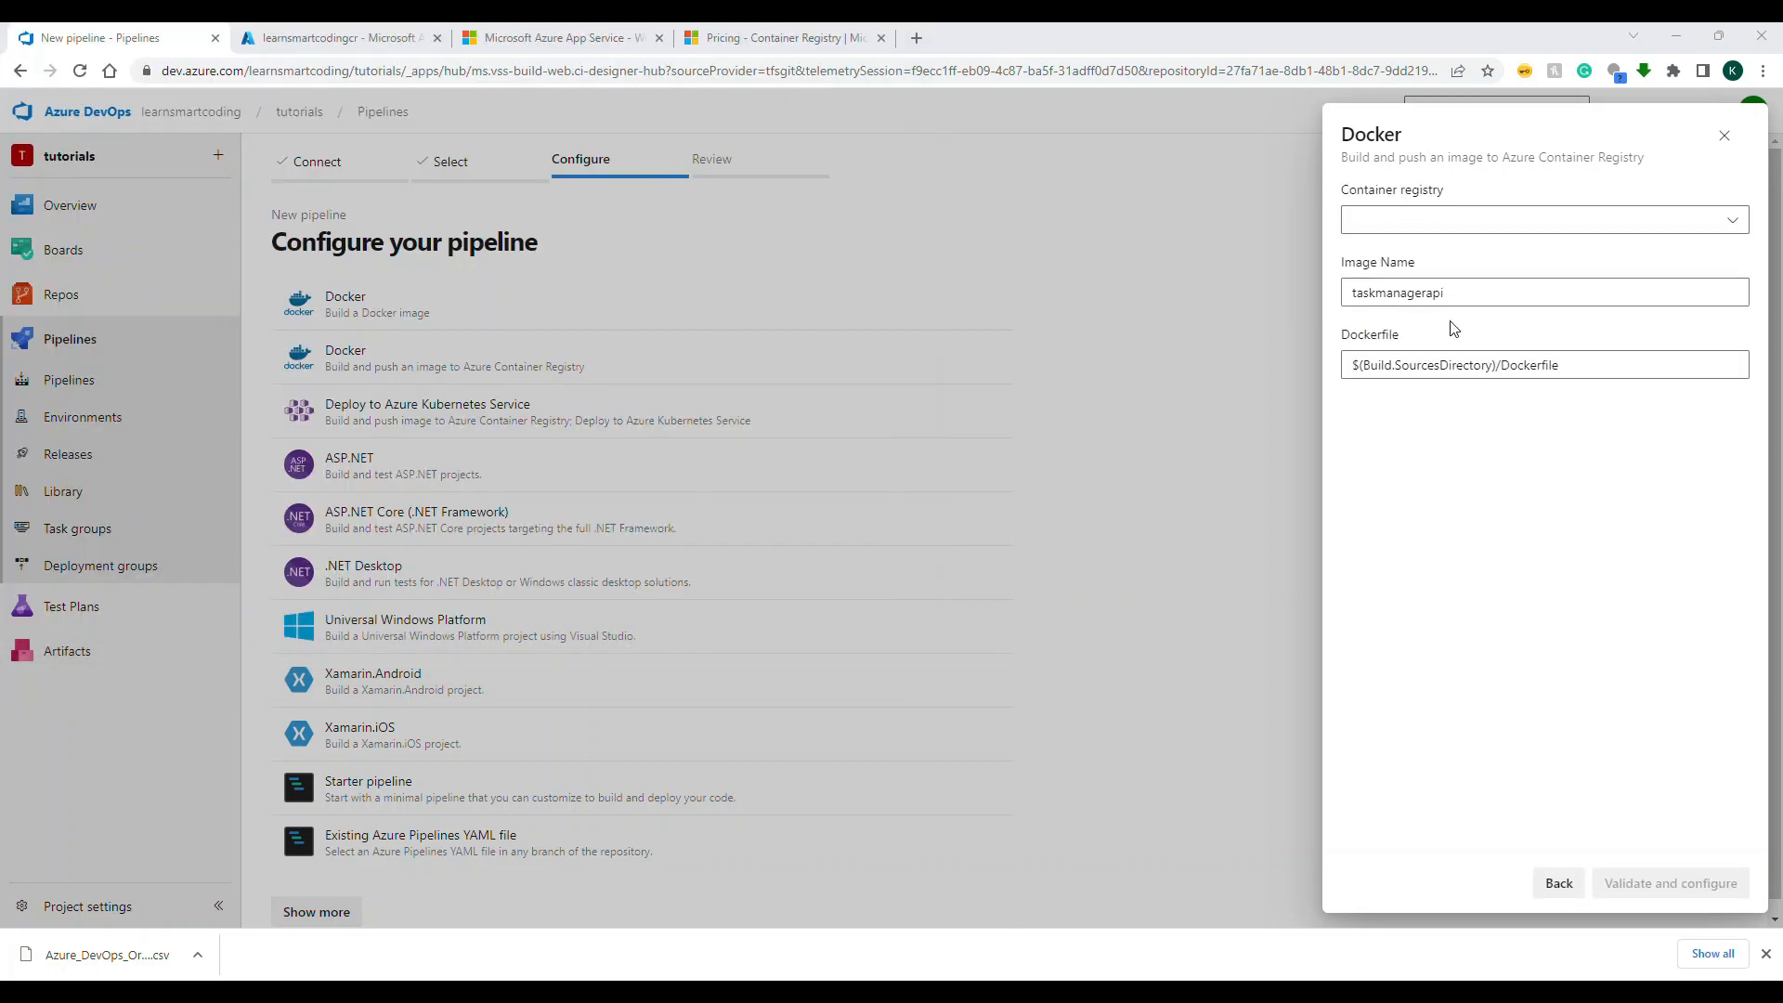
Step: Select the learnsmartcodingcr container registry, enter taskmanagerapi as the image name, keep the Dockerfile path, and validate and configure the pipeline
click(1733, 221)
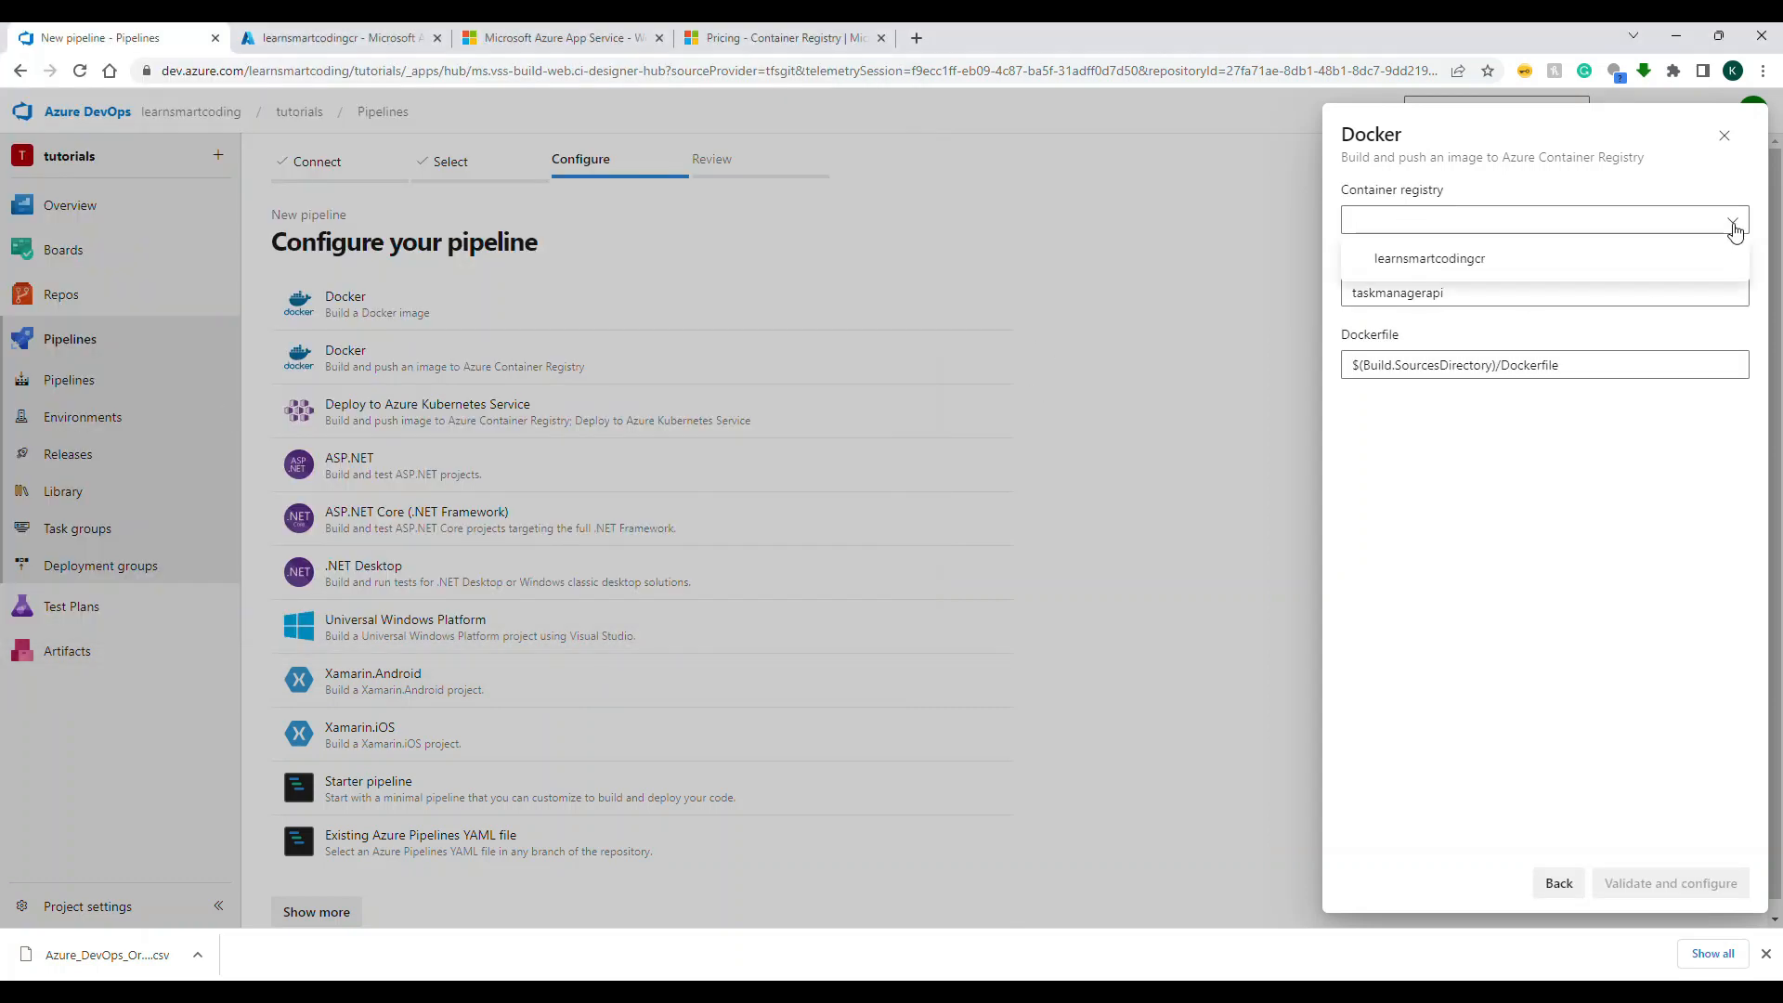
click(1428, 260)
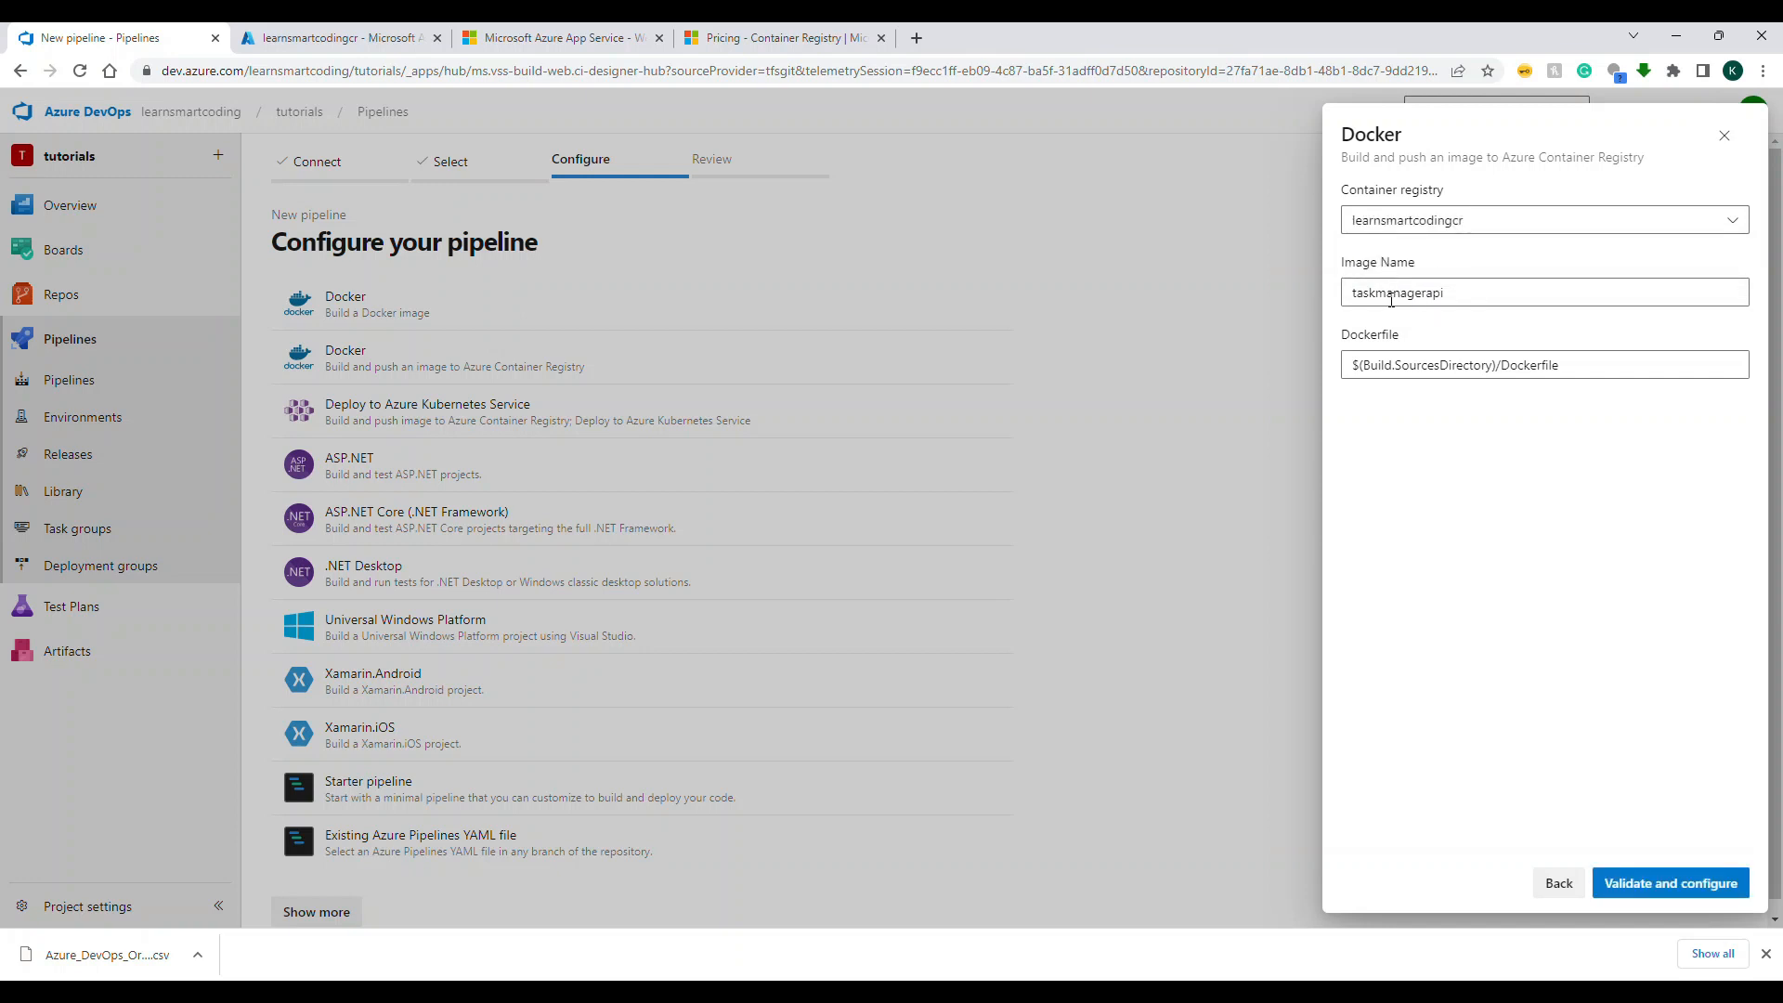
drag(1447, 292, 1178, 280)
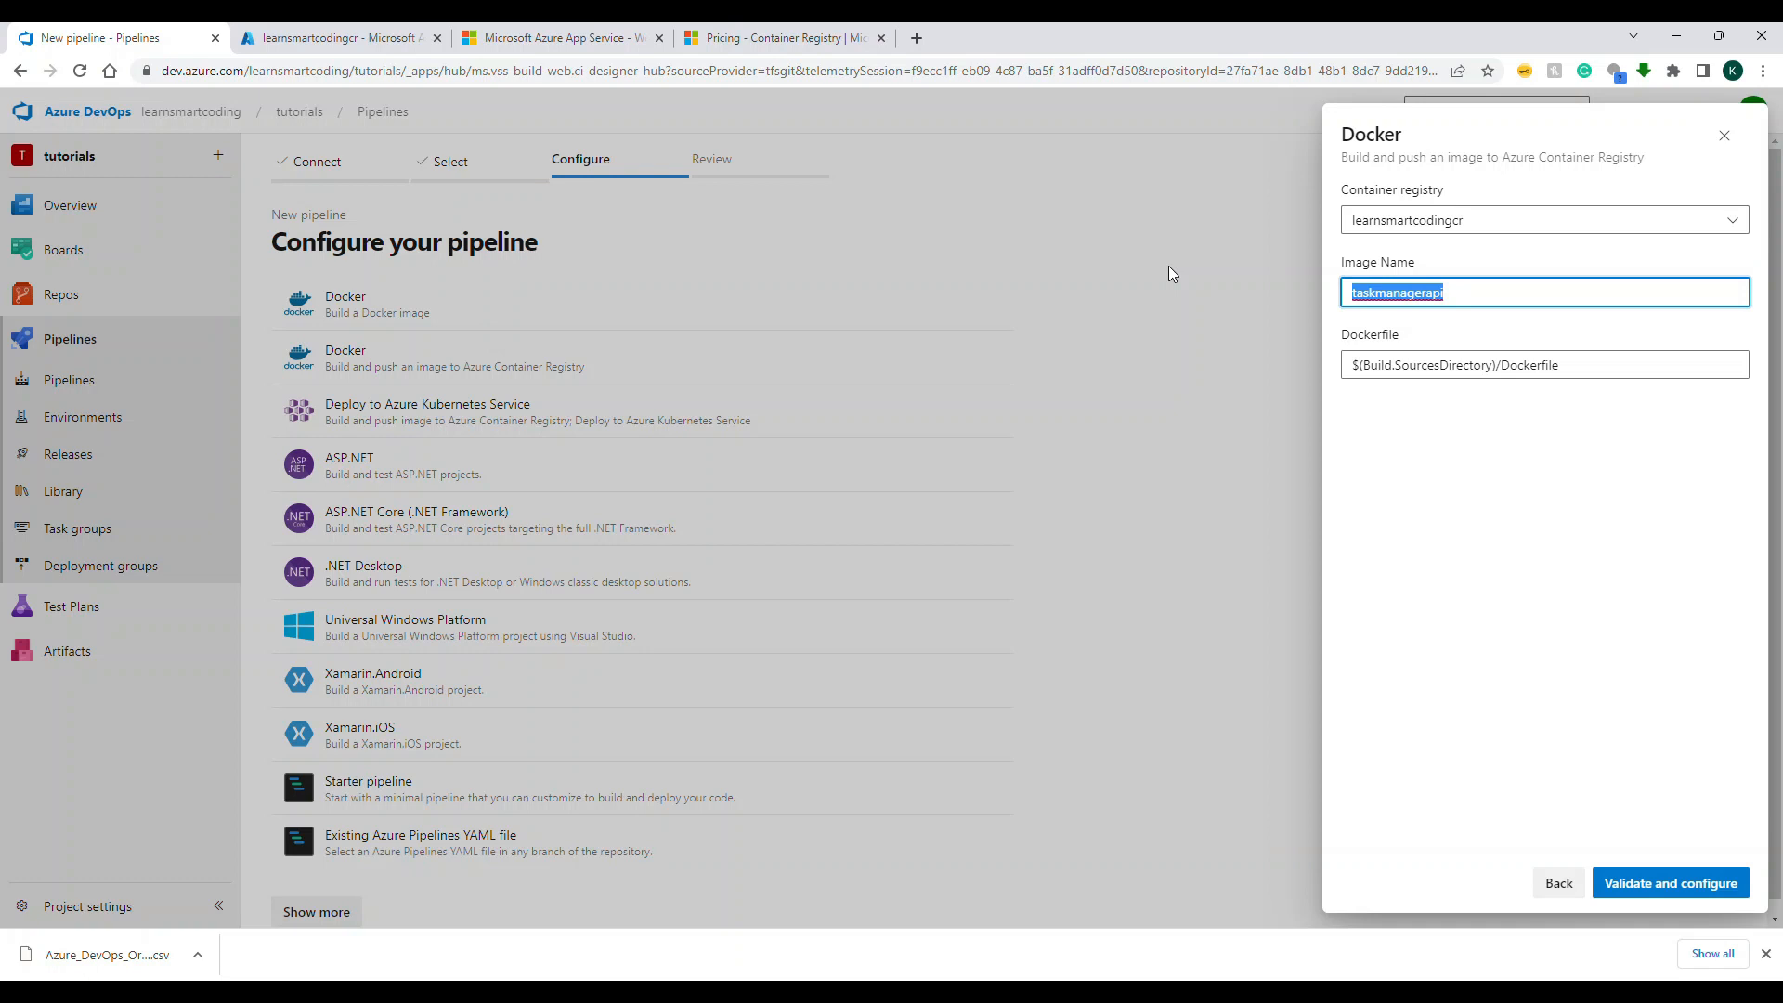
text(taskmanagerapi)
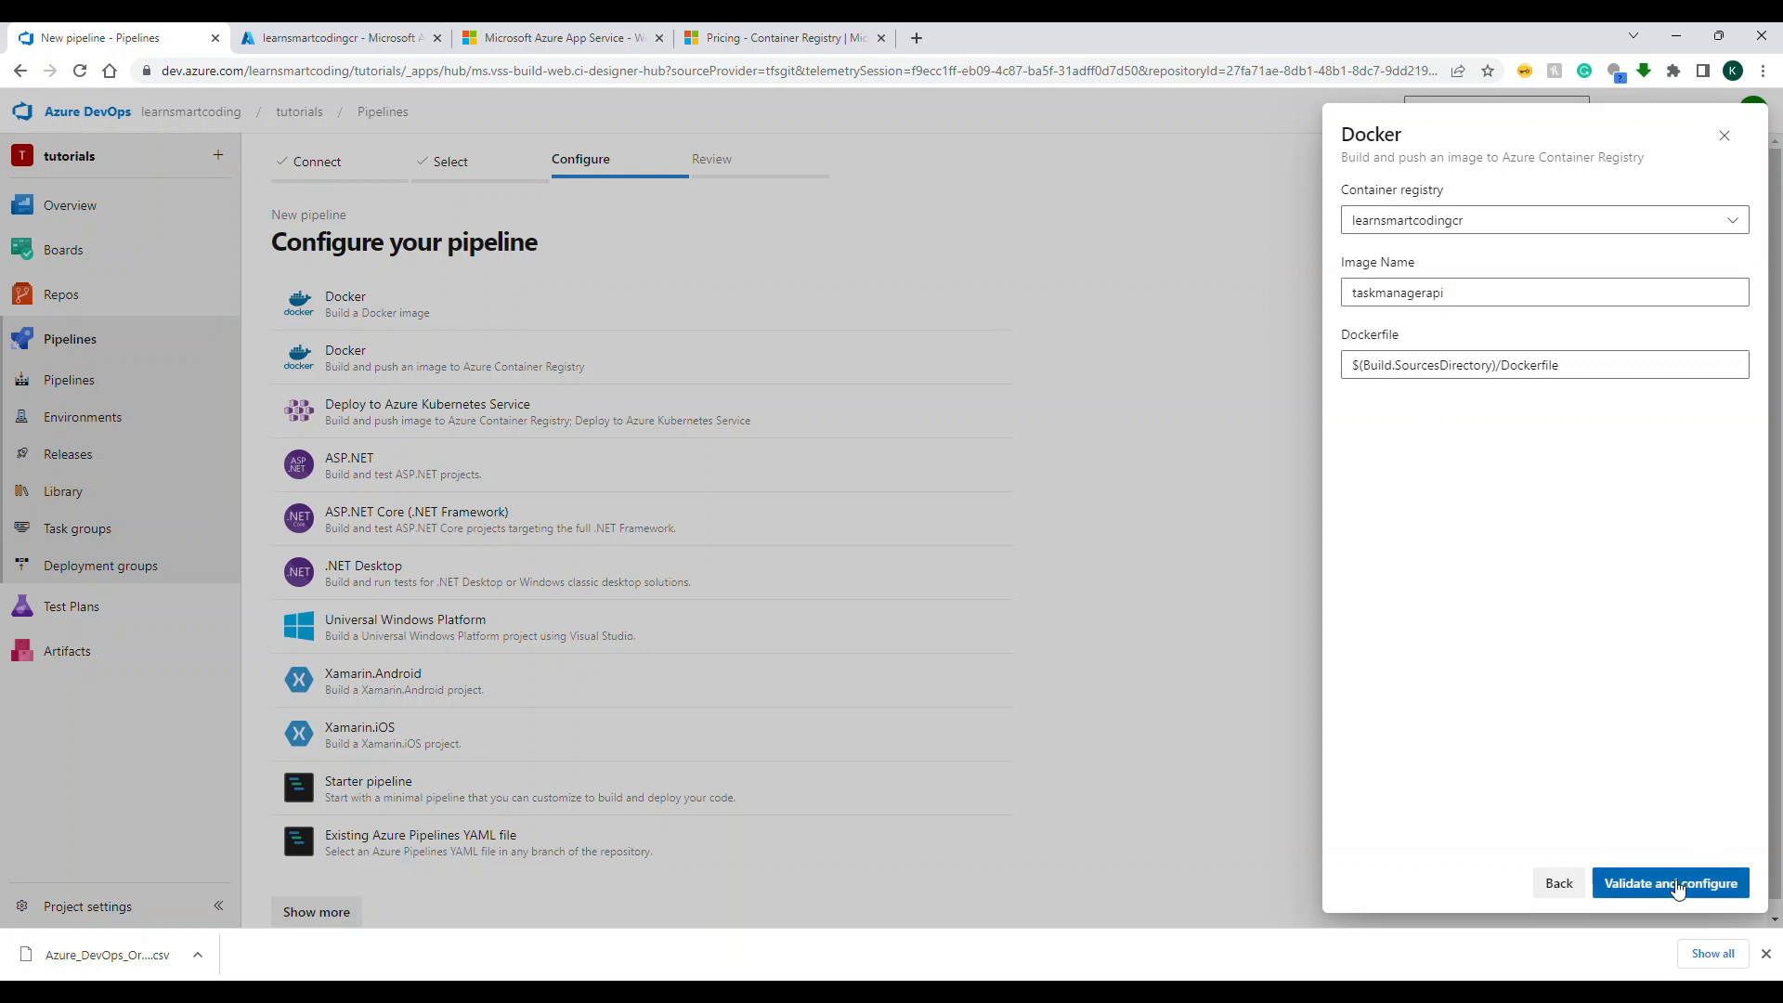
click(1607, 883)
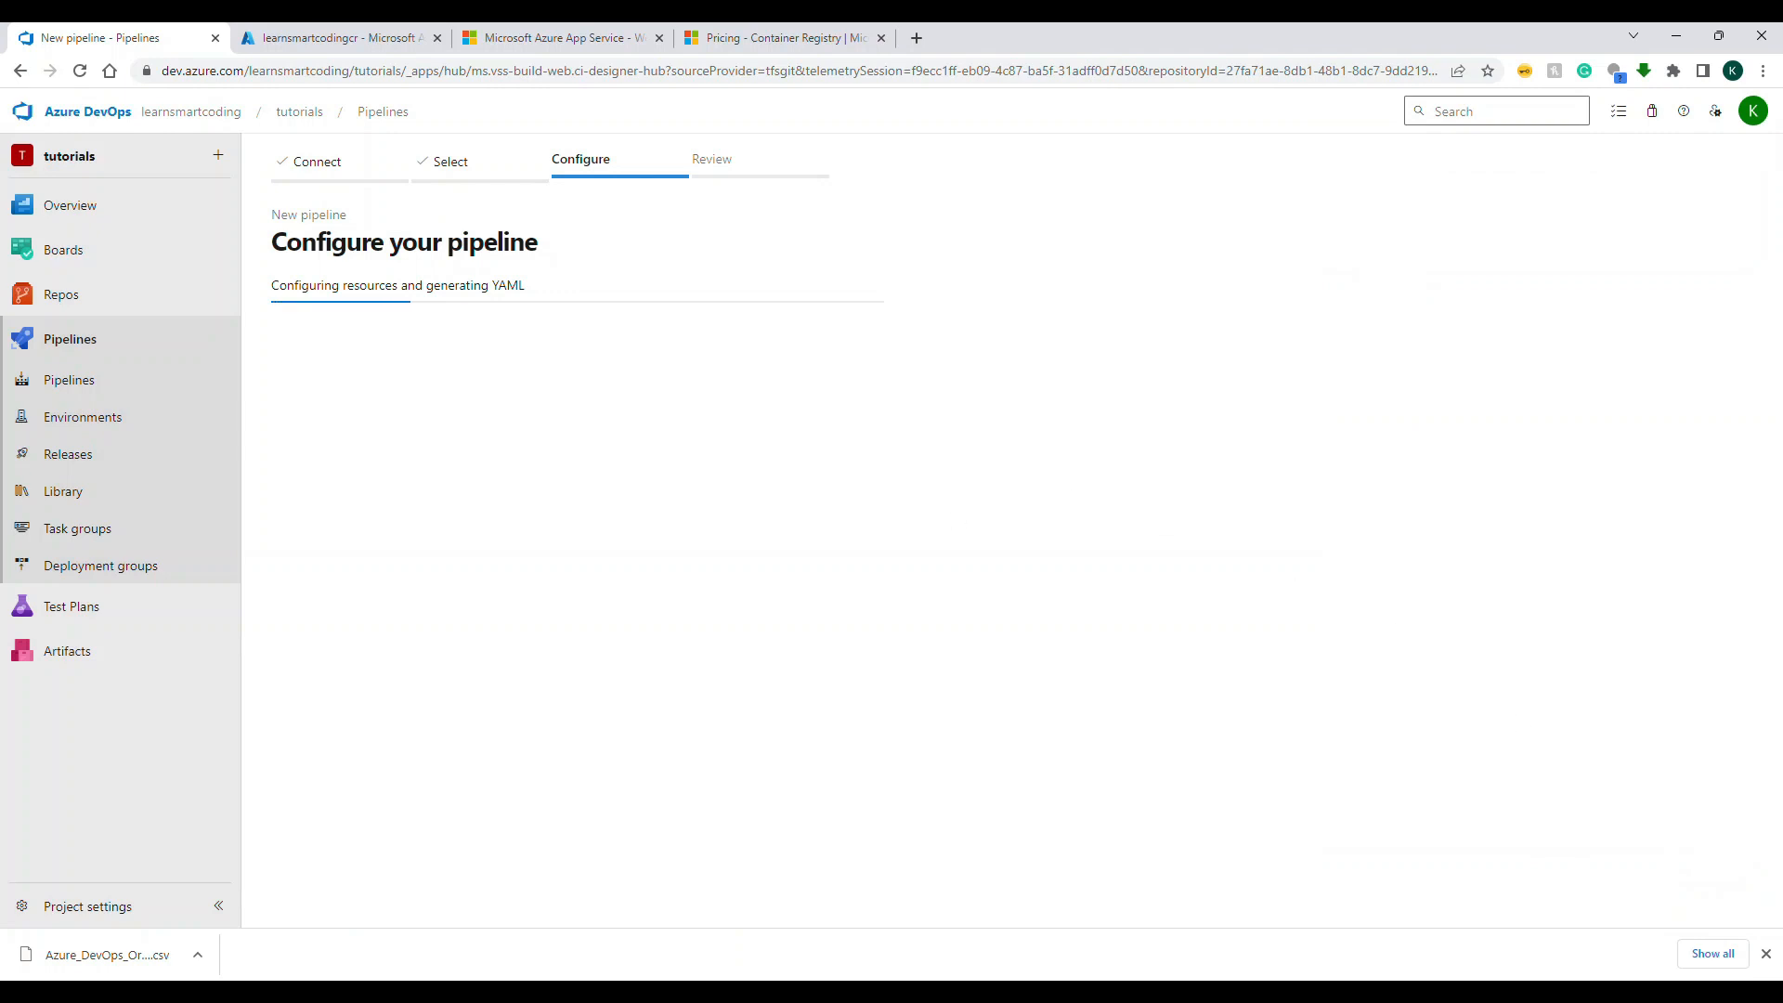
Step: Review the generated azure-pipelines.yml: the main branch trigger, Docker registry service connection, imageRepository and containerRegistry variables
drag(441, 291, 487, 293)
double_click(451, 291)
click(662, 484)
scroll(666, 486, down, 1)
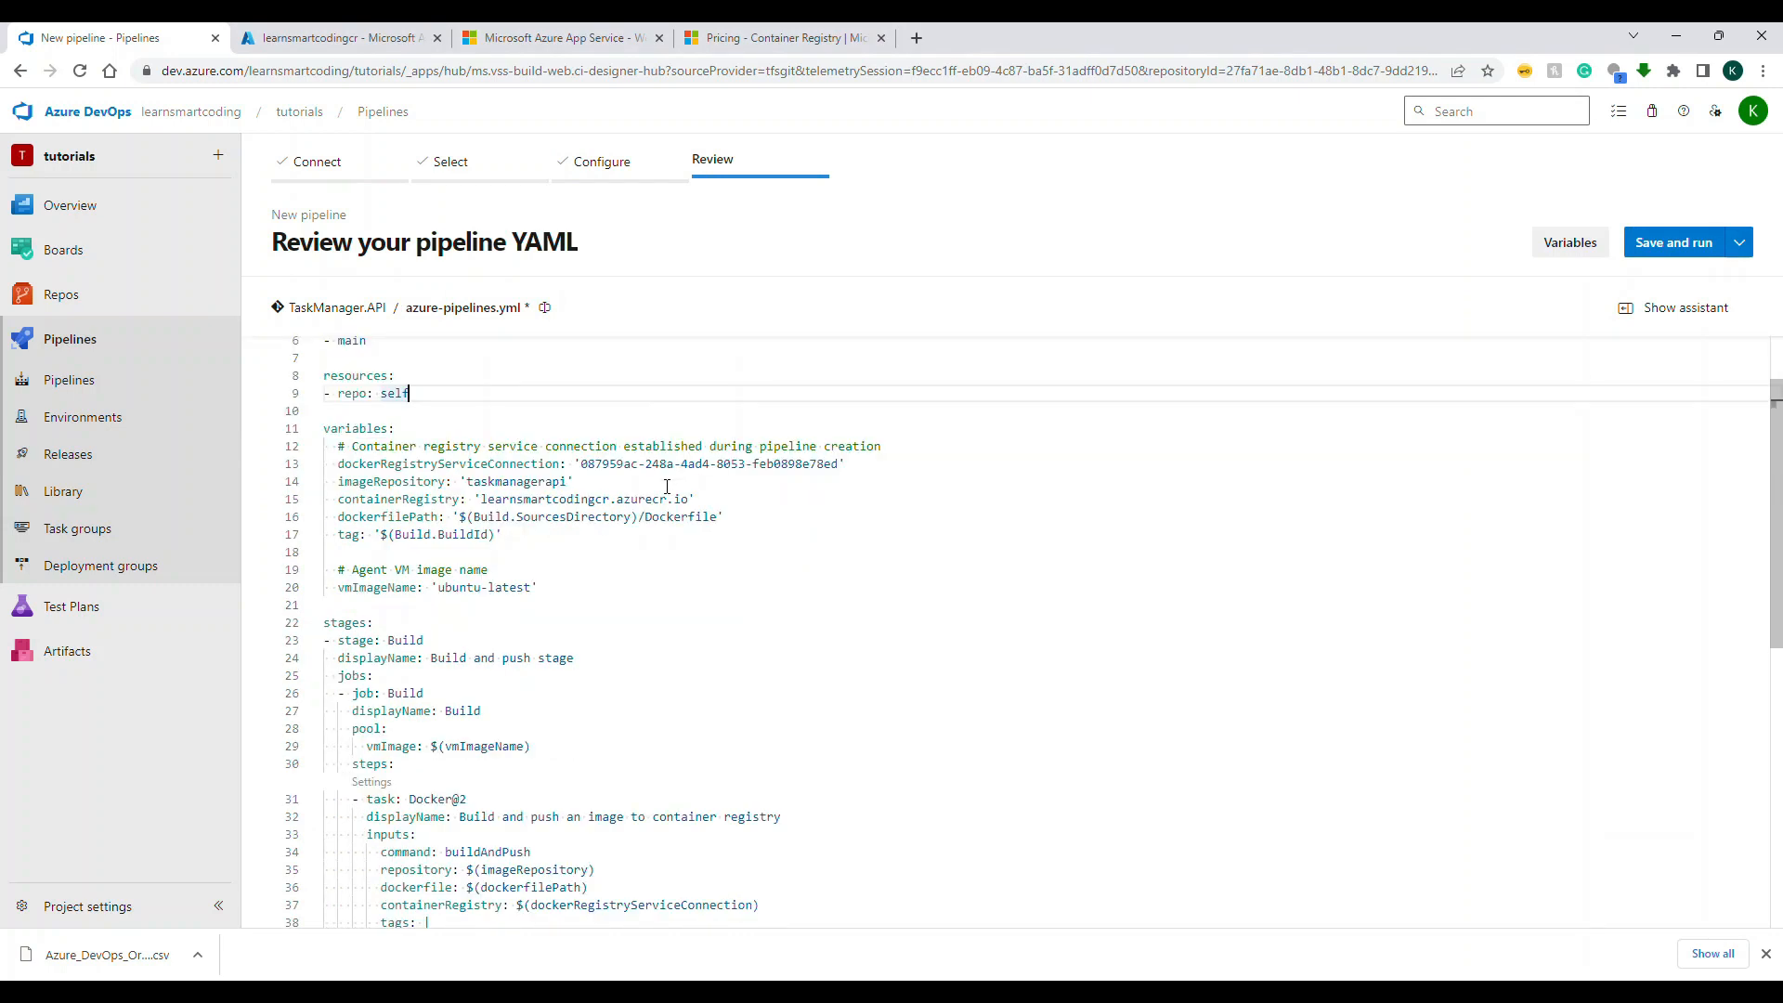
click(331, 369)
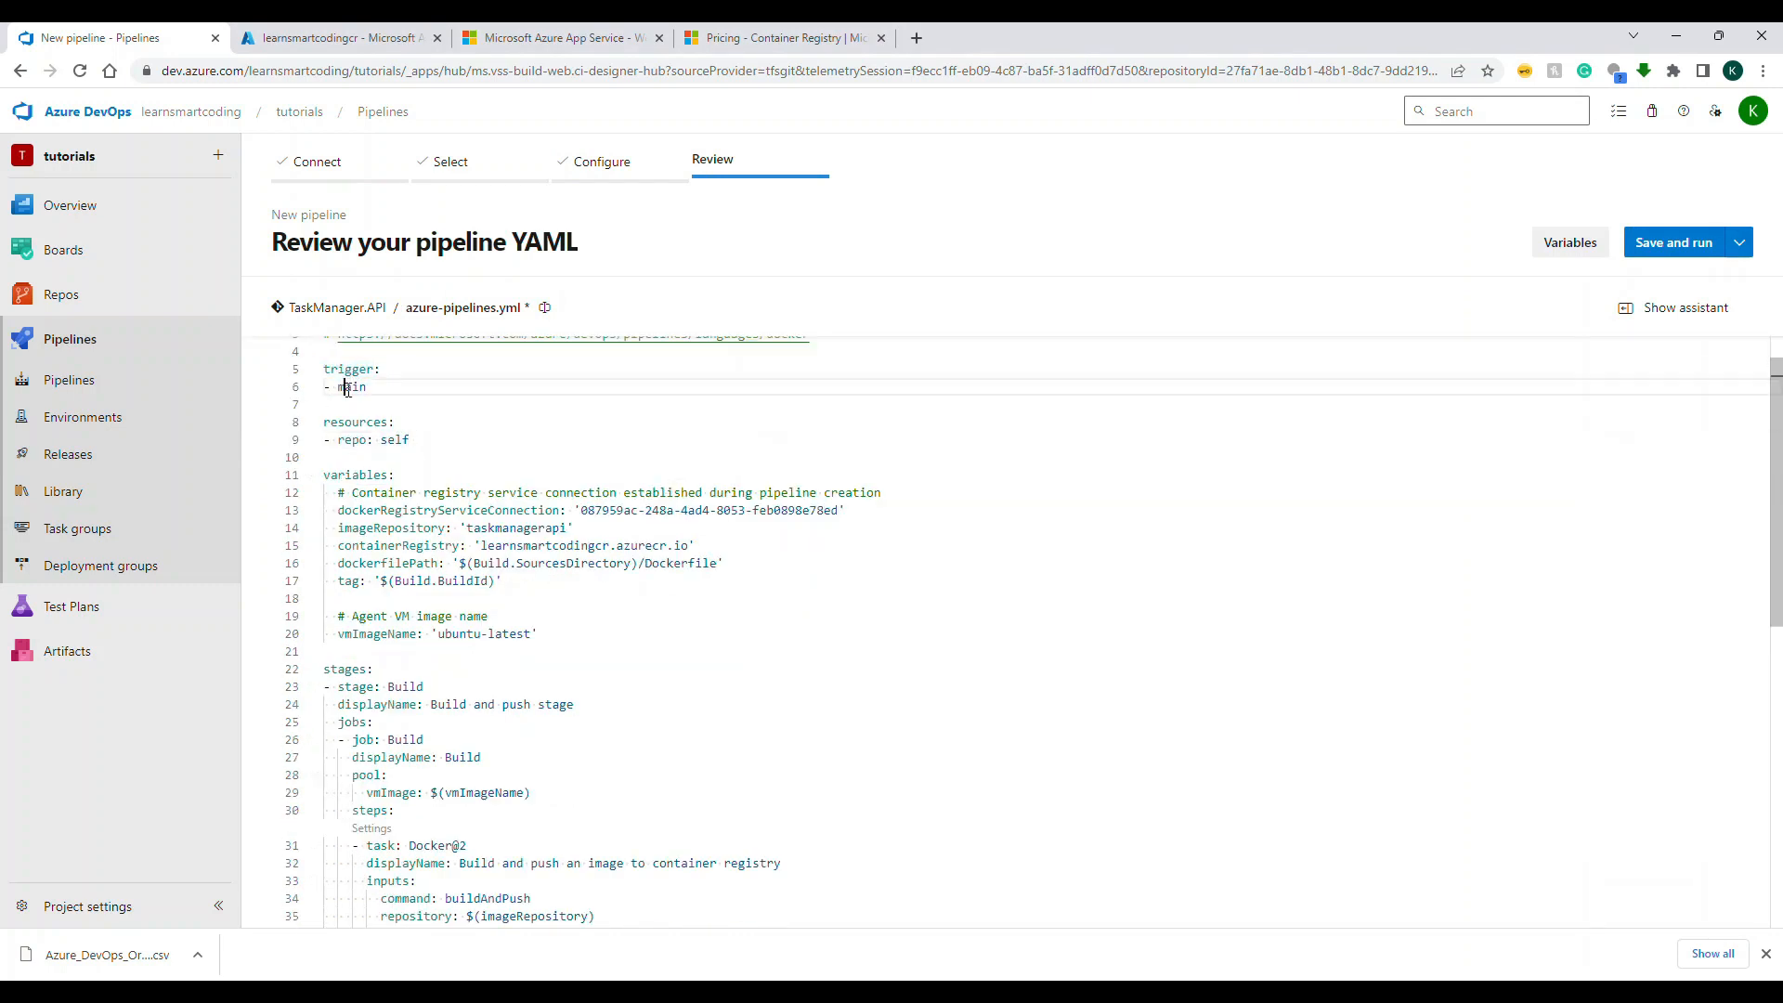
double_click(351, 387)
drag(338, 510, 839, 513)
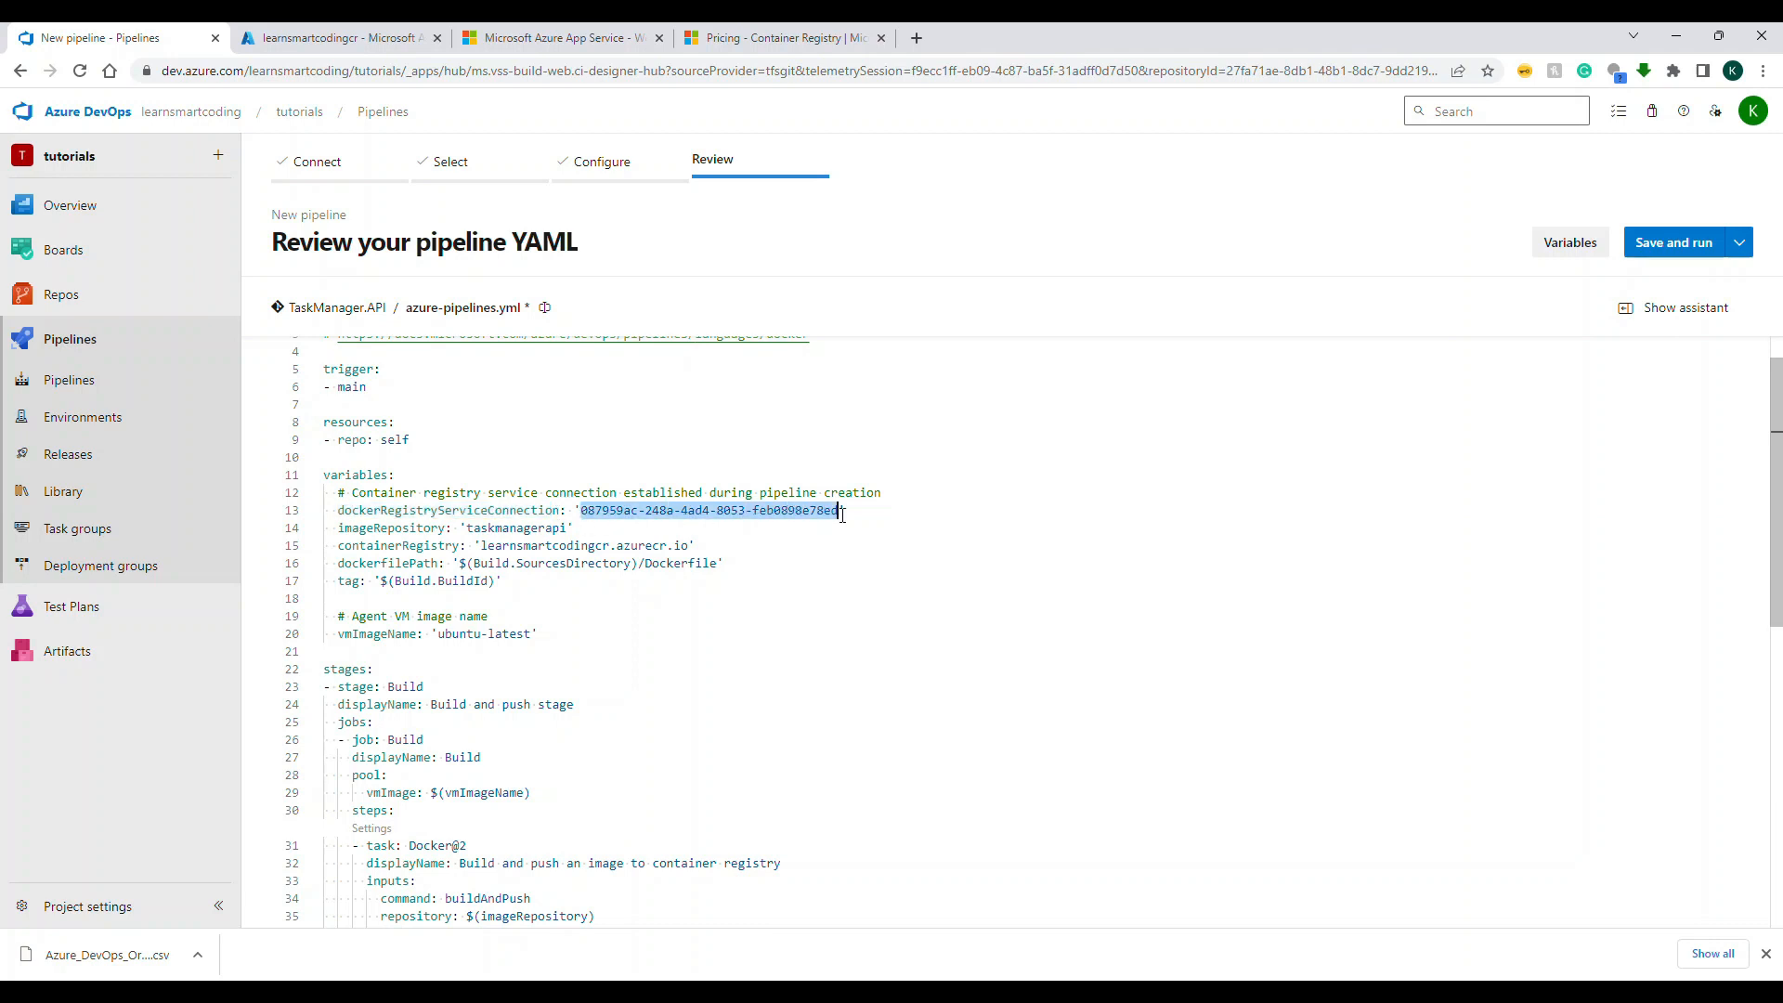
double_click(392, 528)
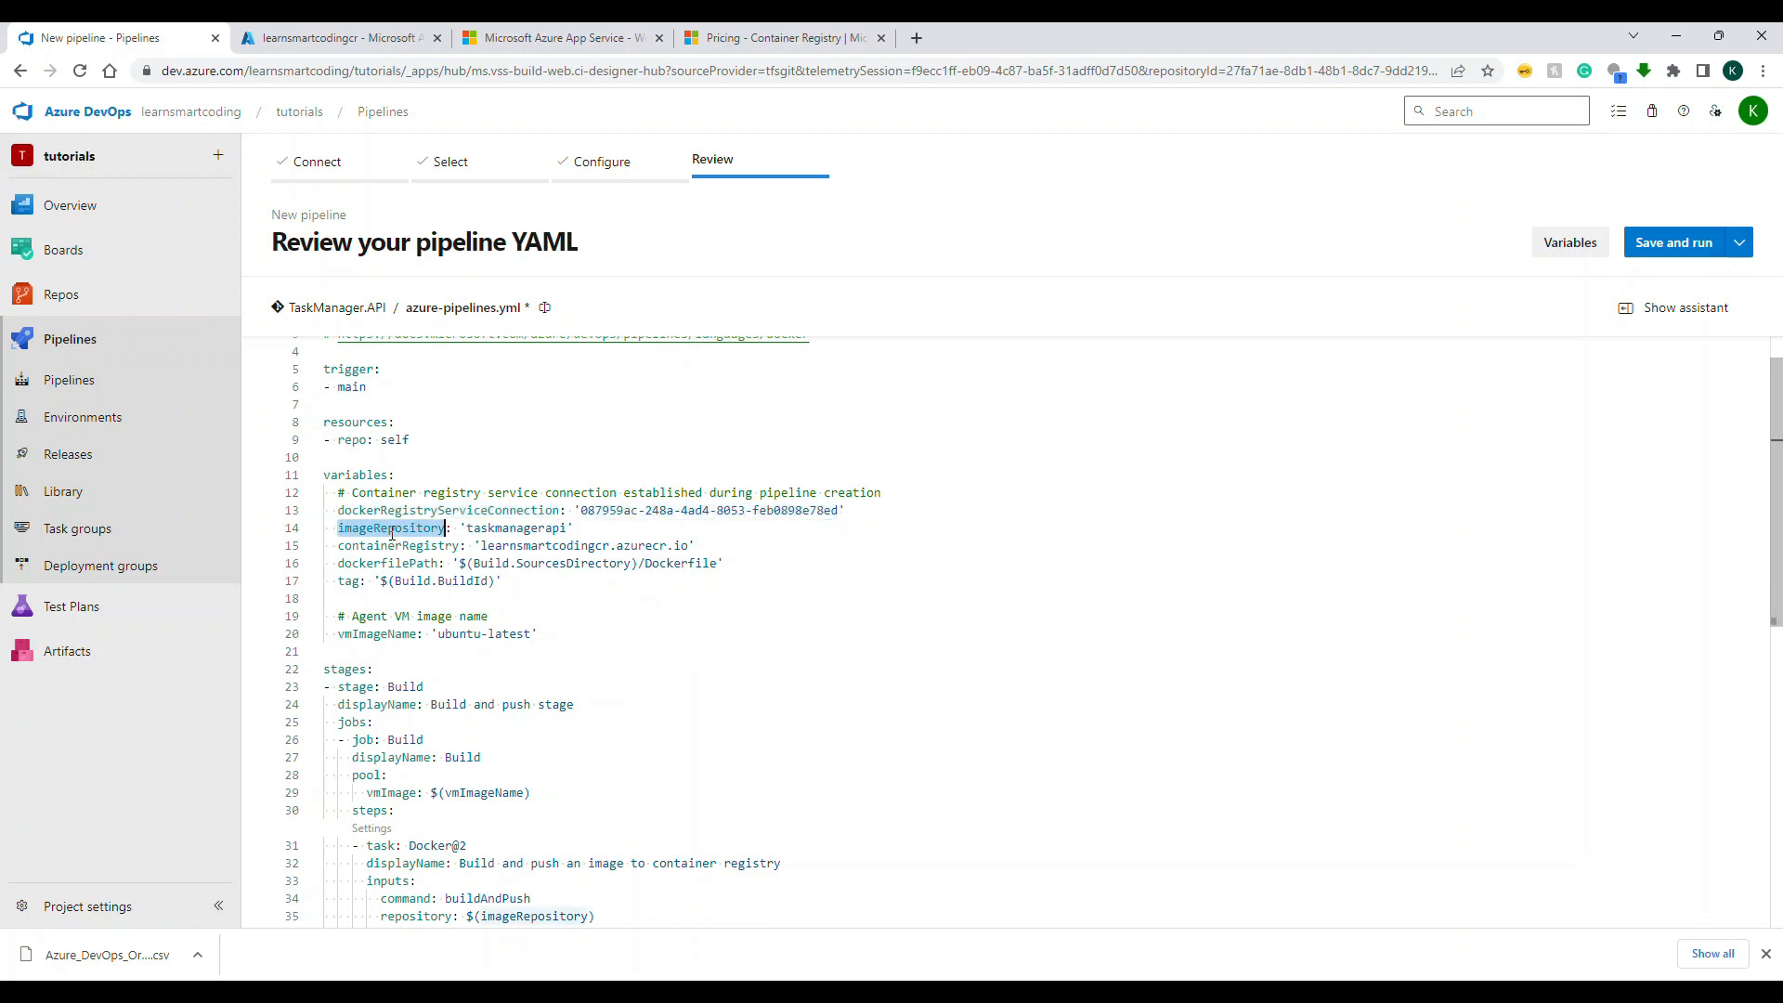
double_click(554, 530)
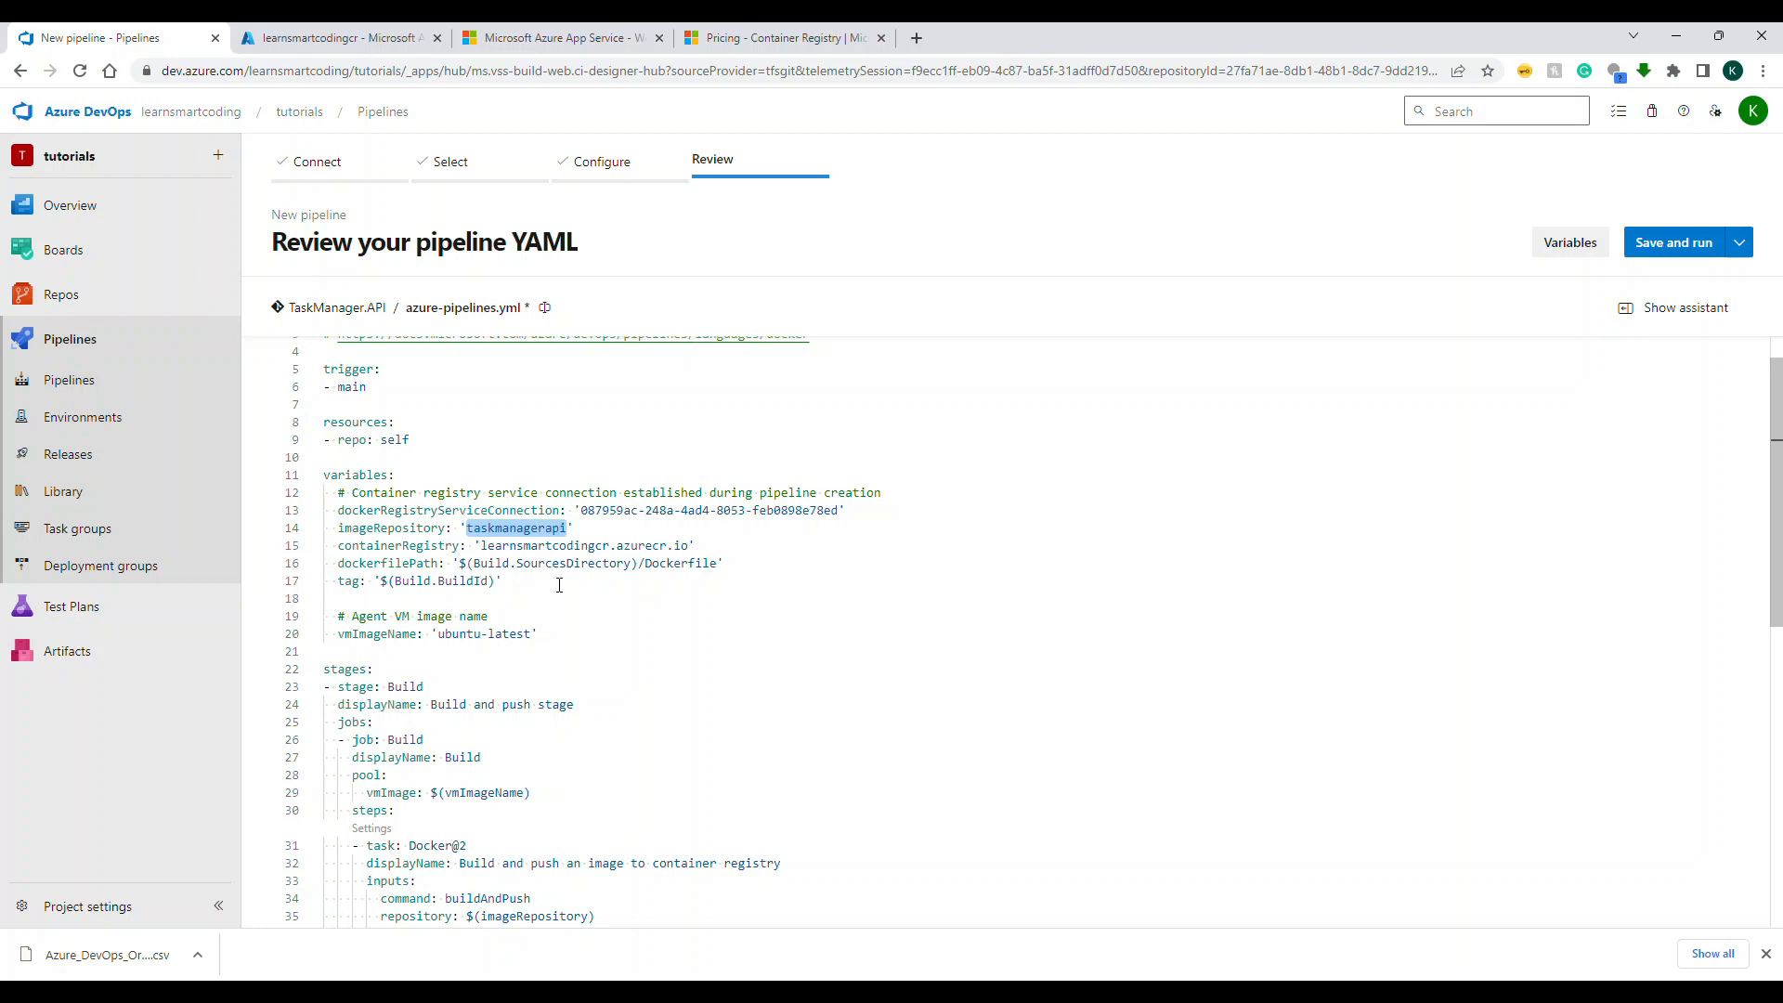
double_click(430, 548)
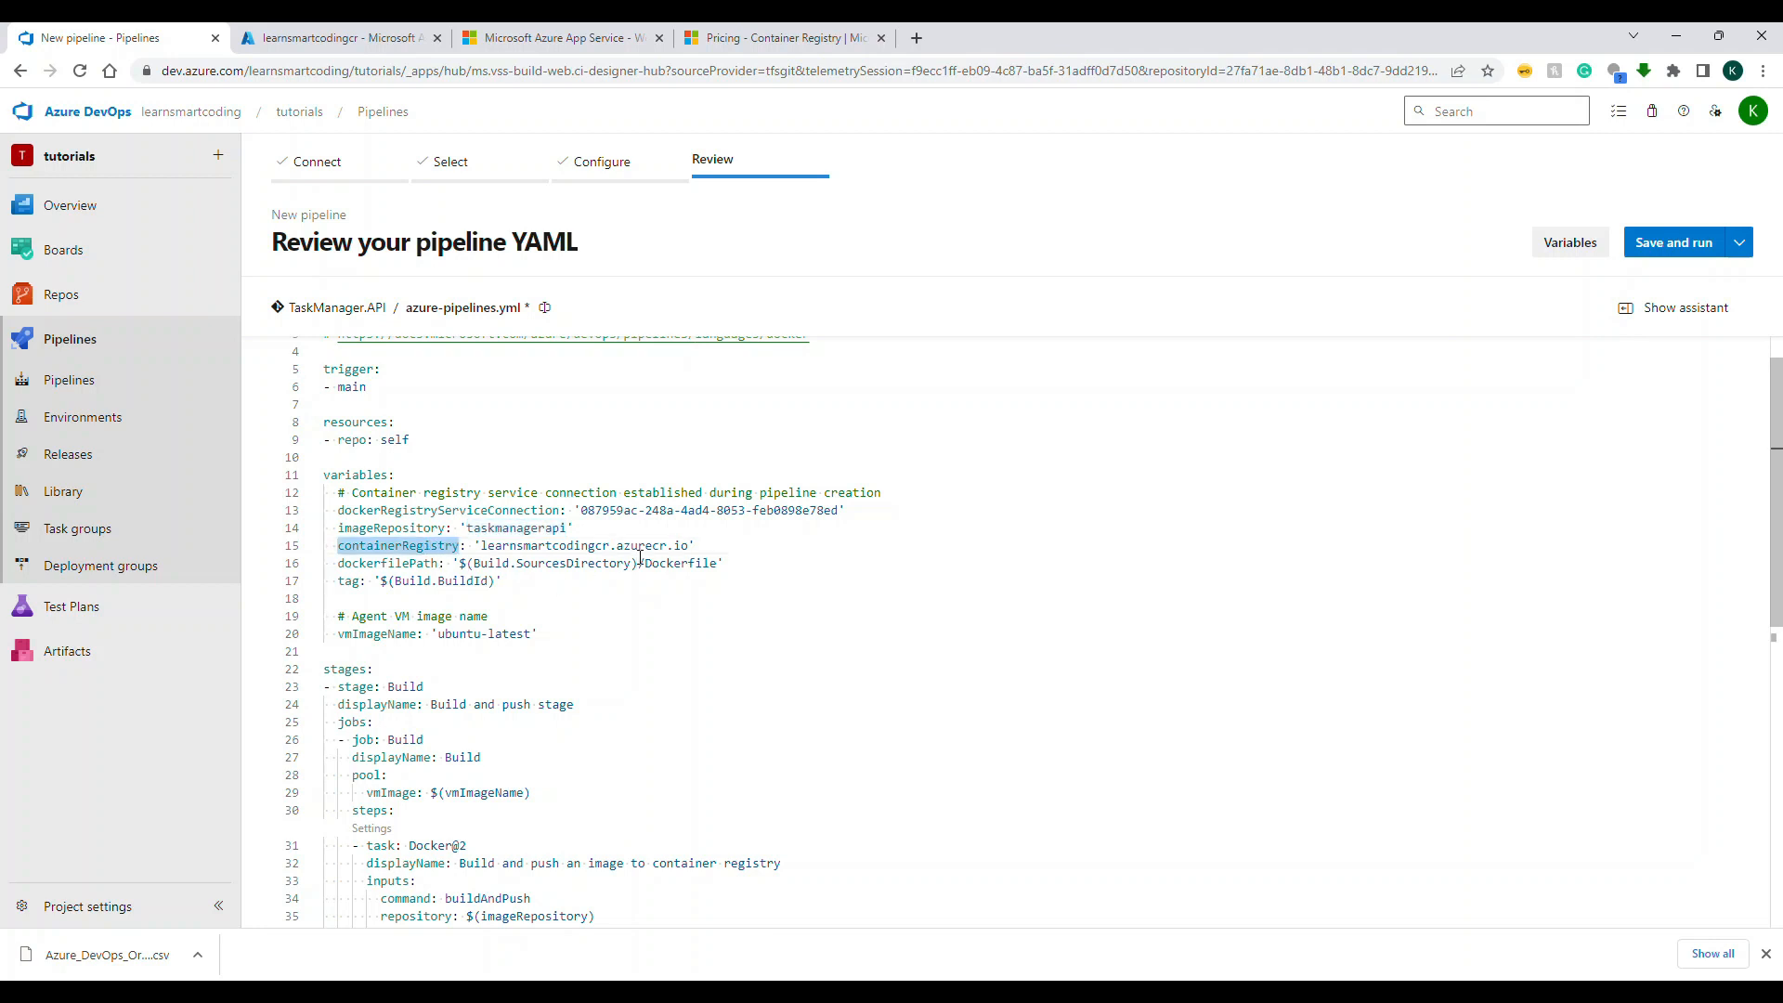
drag(608, 548, 474, 549)
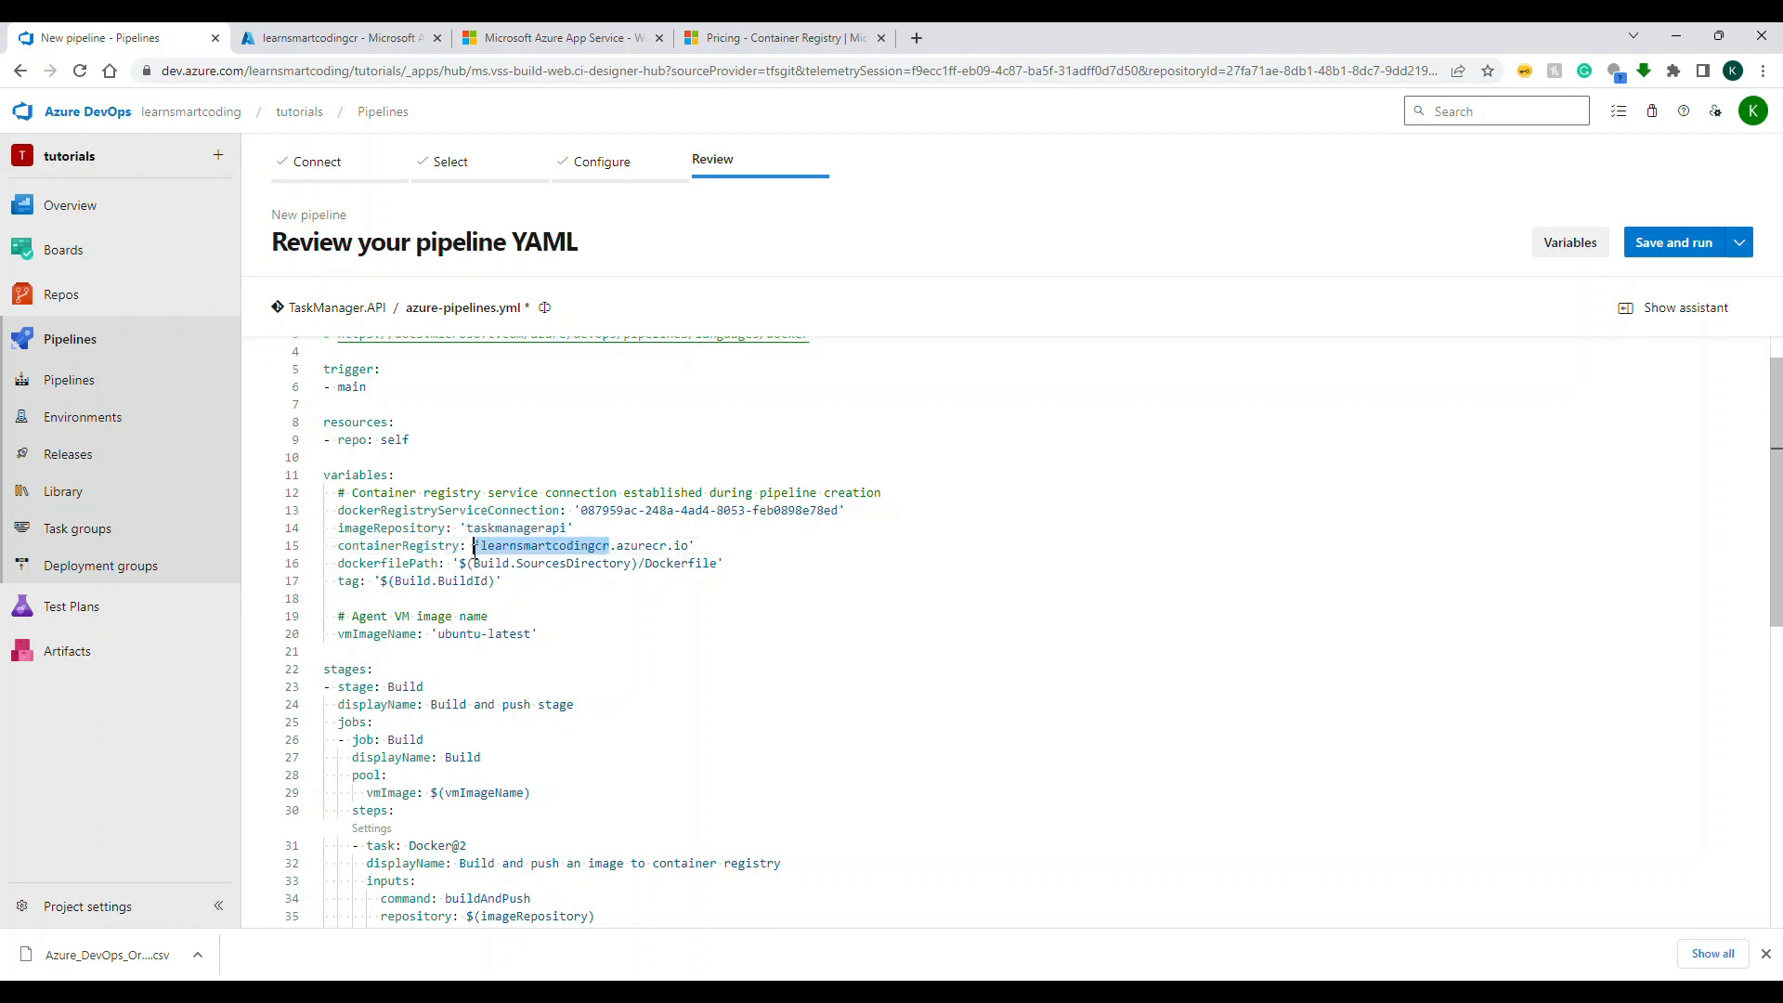
Step: Compare the container registry name in the YAML with the registry in the Azure portal, and return to the pipeline review
click(334, 37)
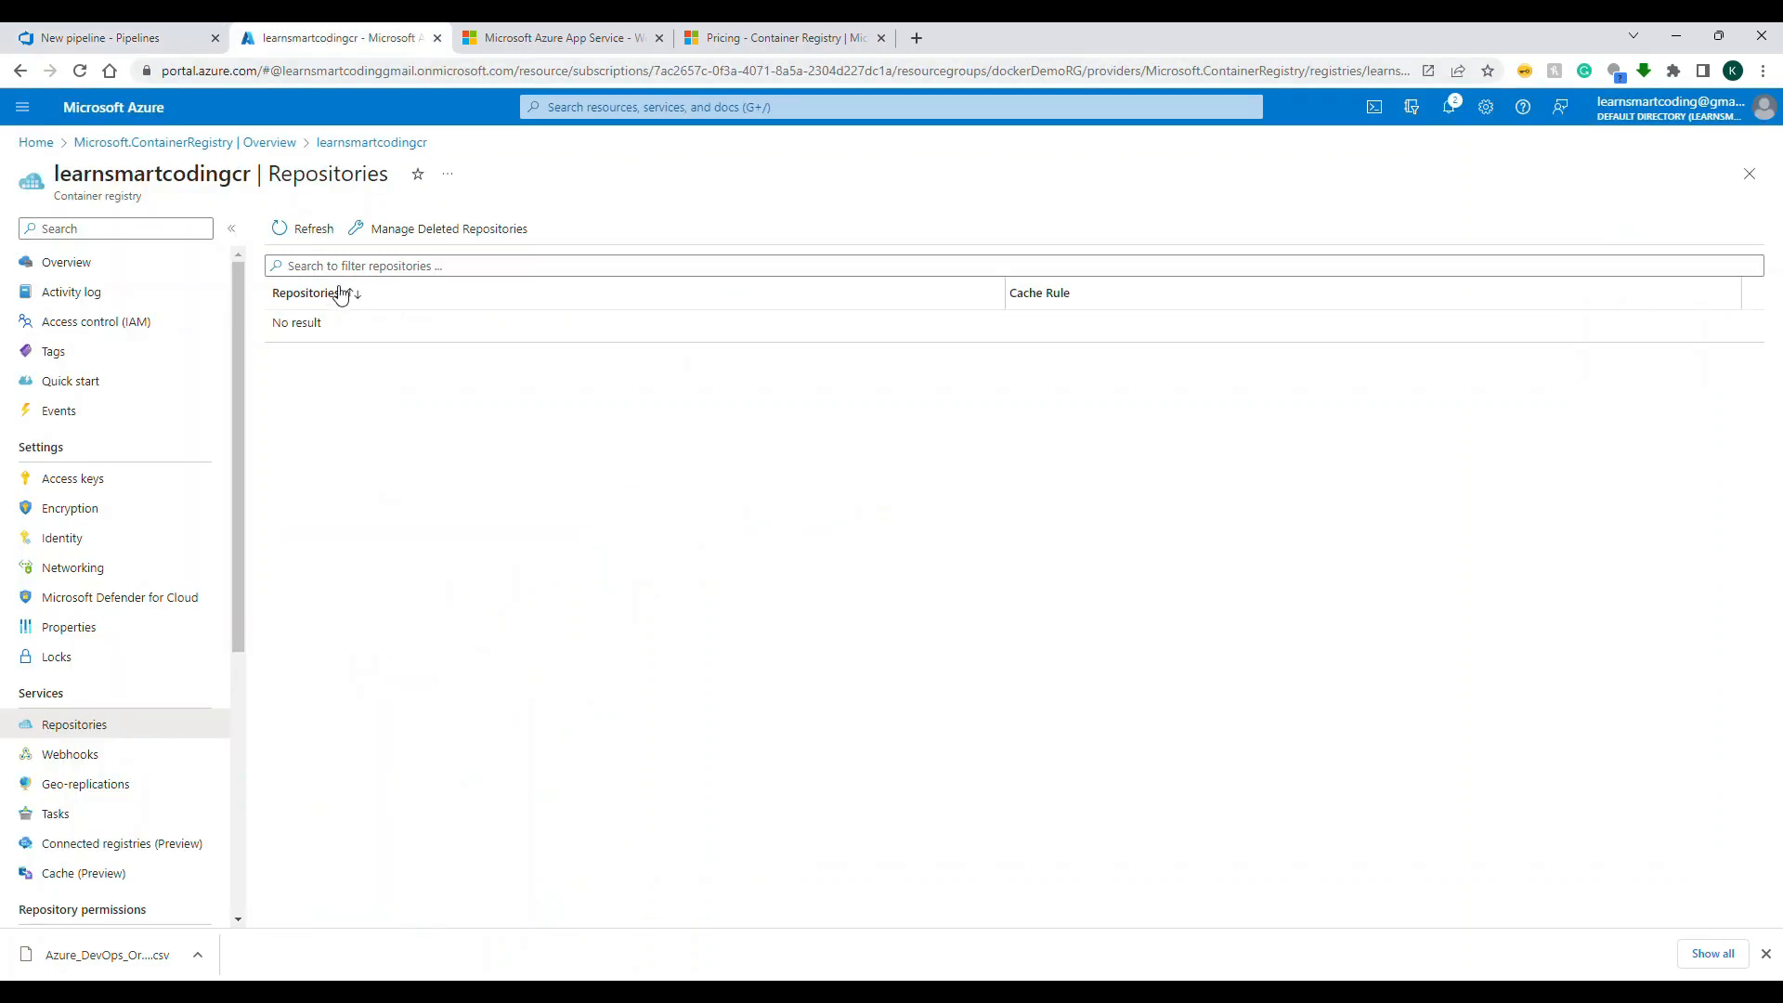
double_click(214, 180)
click(140, 48)
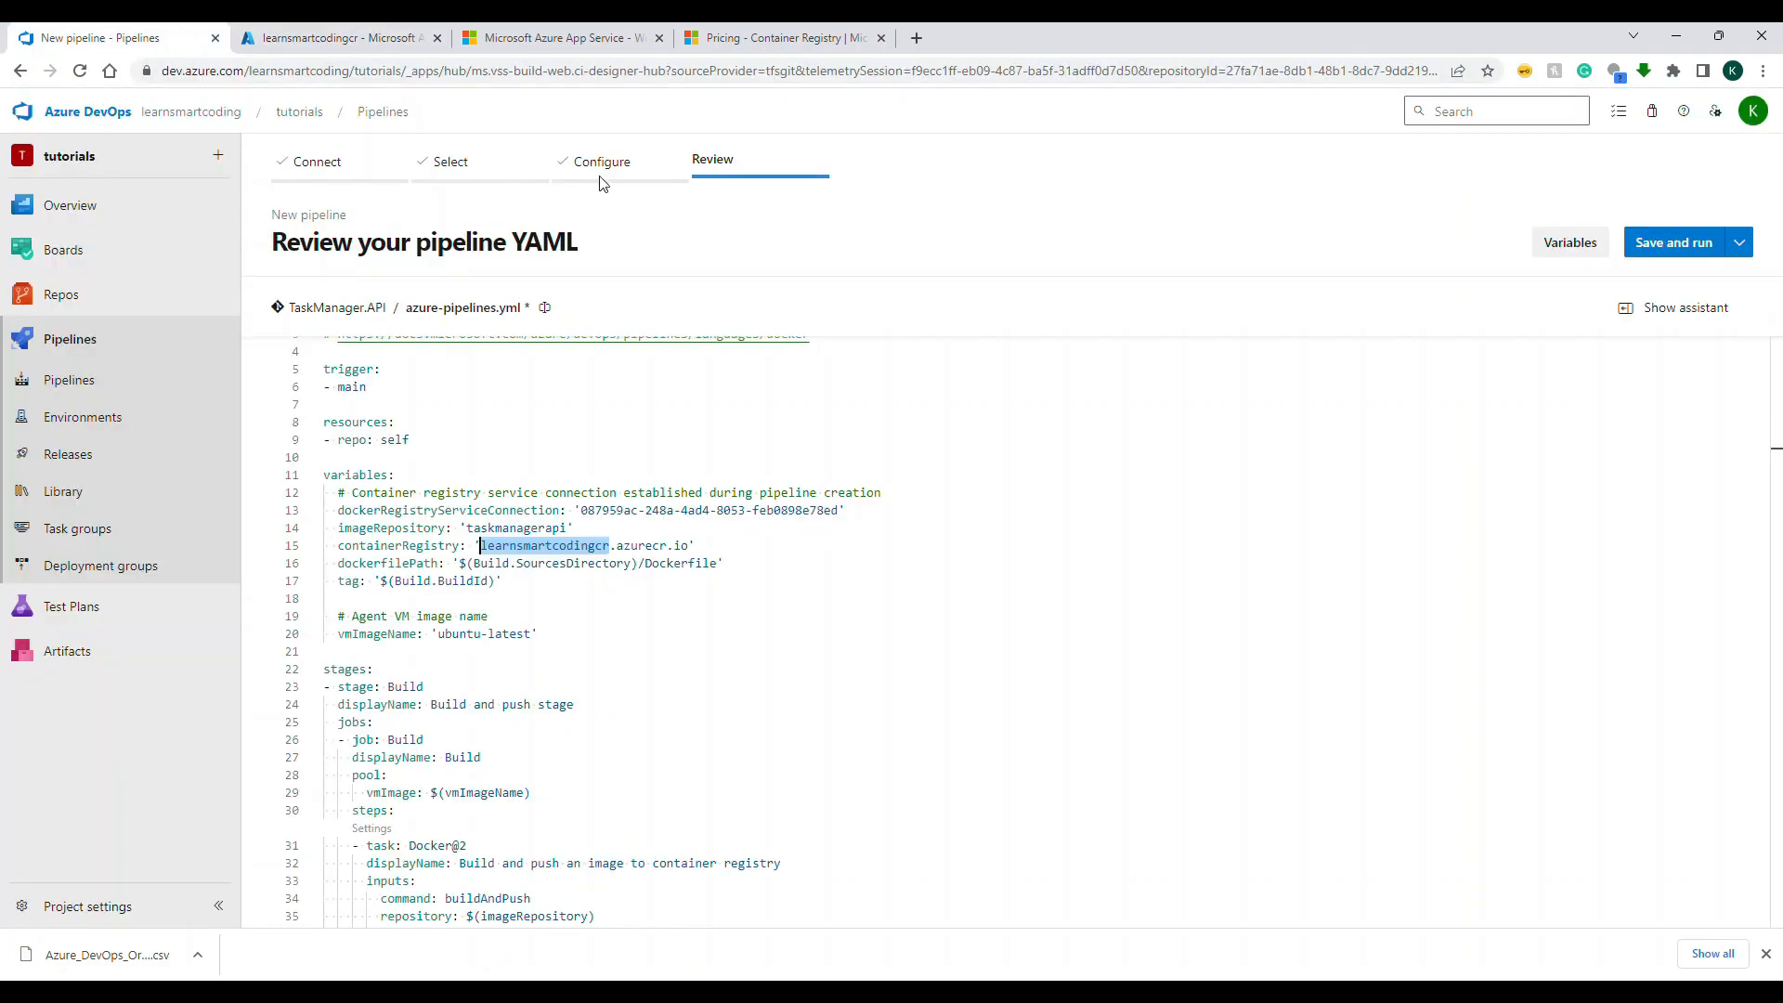
click(736, 641)
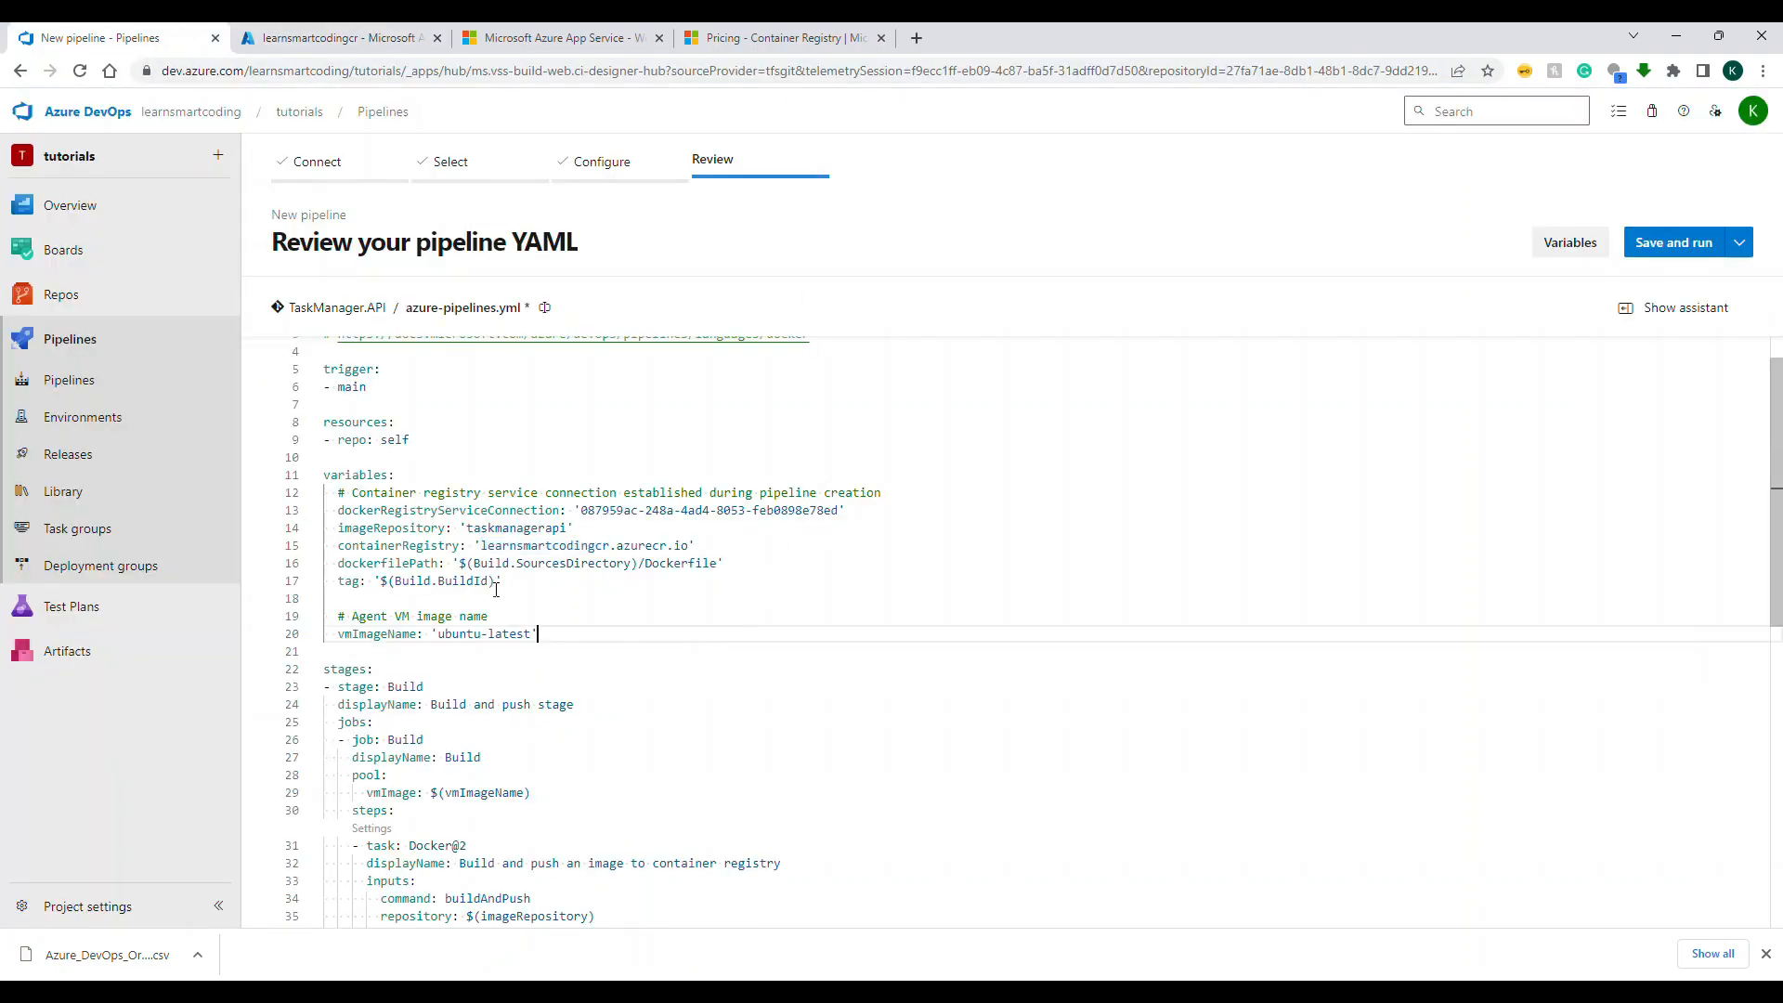
Step: Dismiss the downloads bar and examine the YAML's Build stage with its Docker@2 build-and-push task
scroll(659, 576, down, 1)
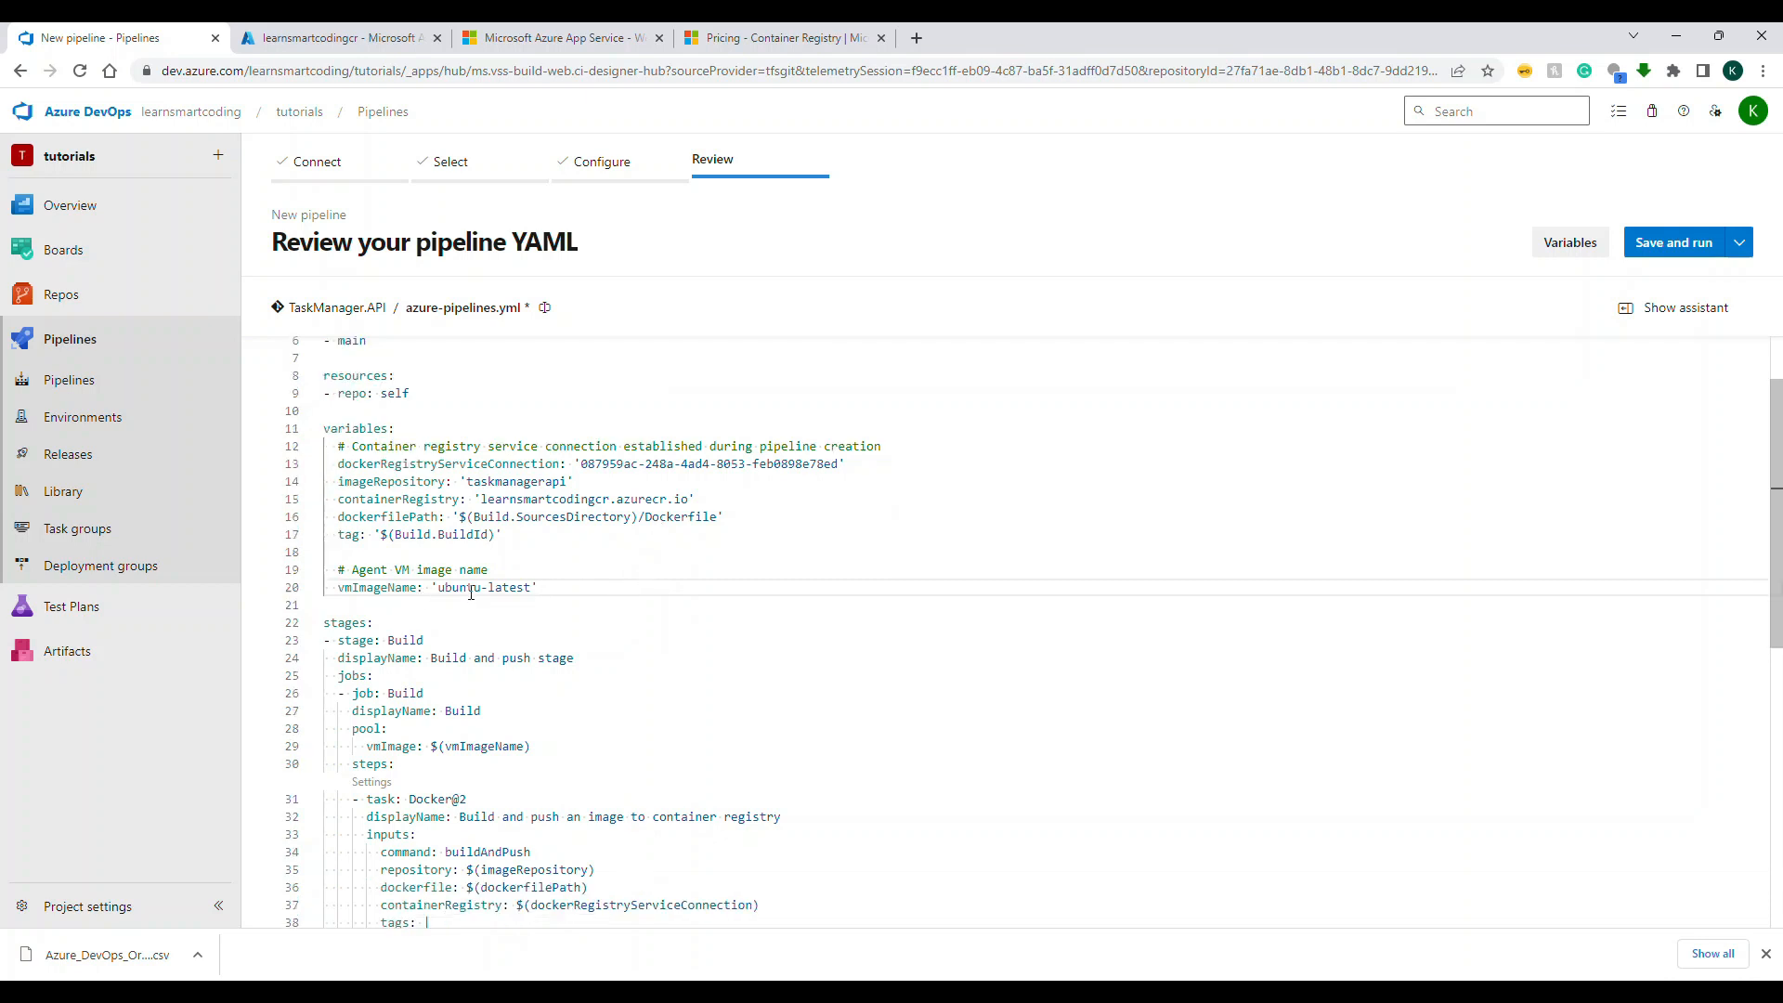
click(1764, 950)
scroll(1775, 701, down, 3)
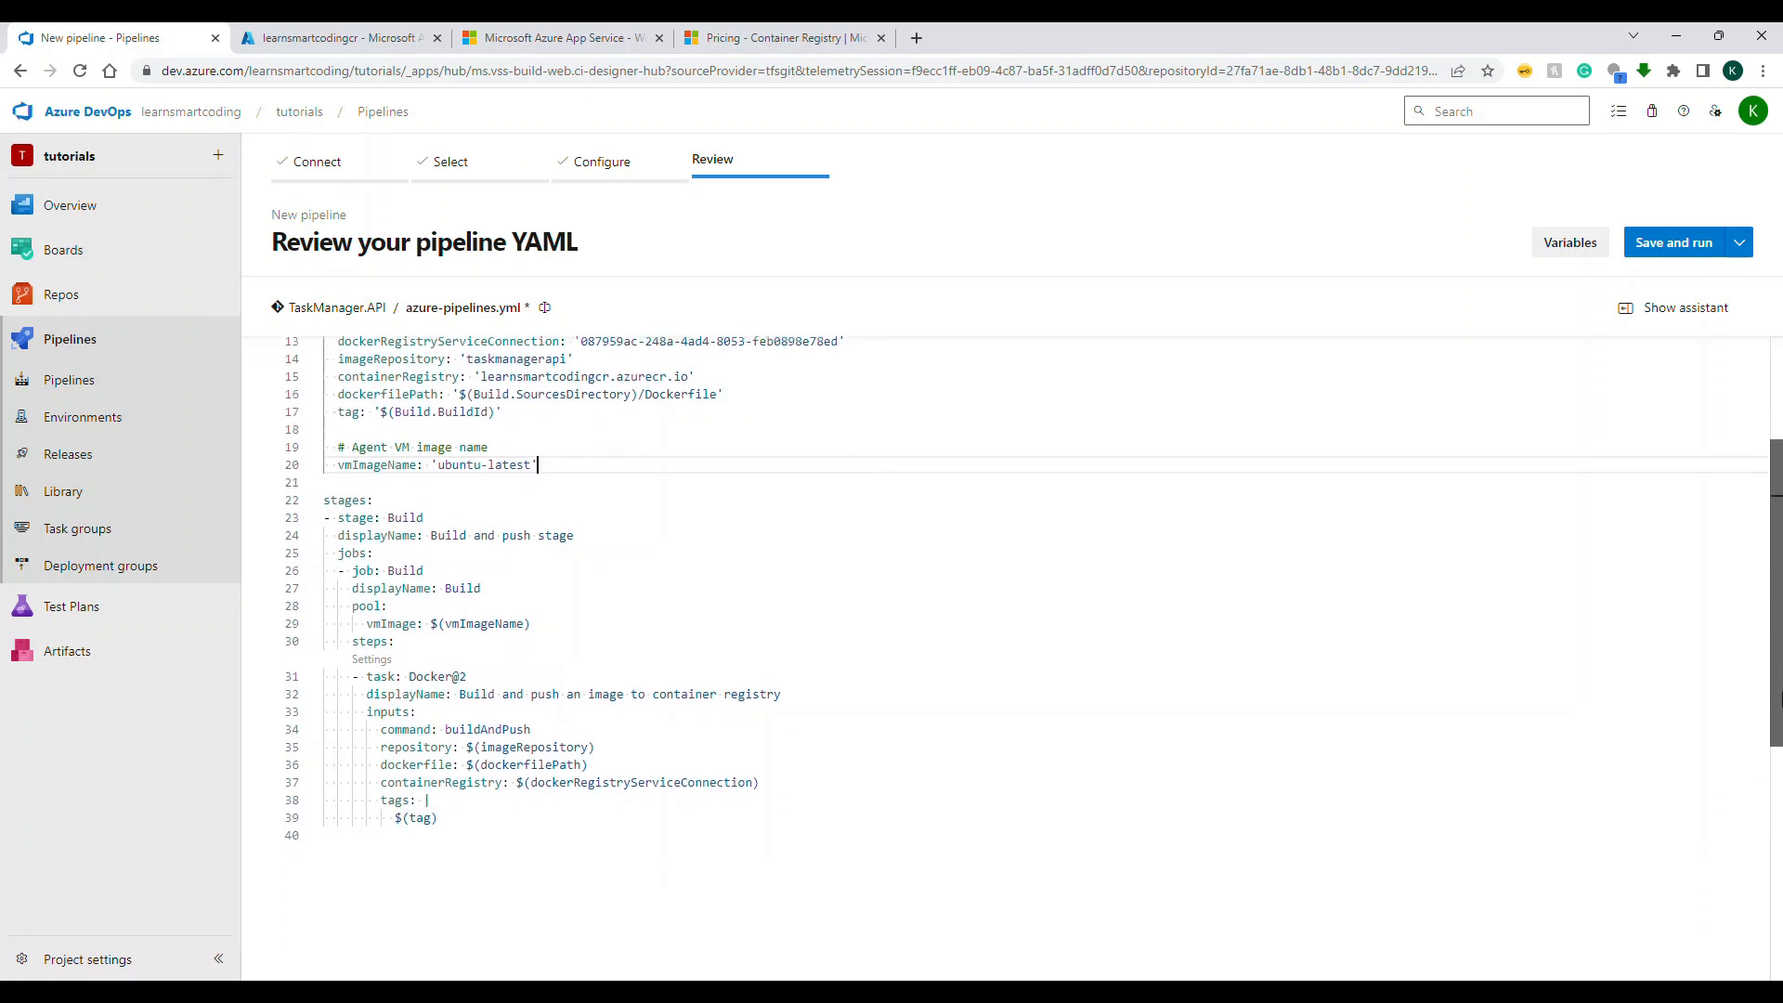
scroll(1776, 701, down, 3)
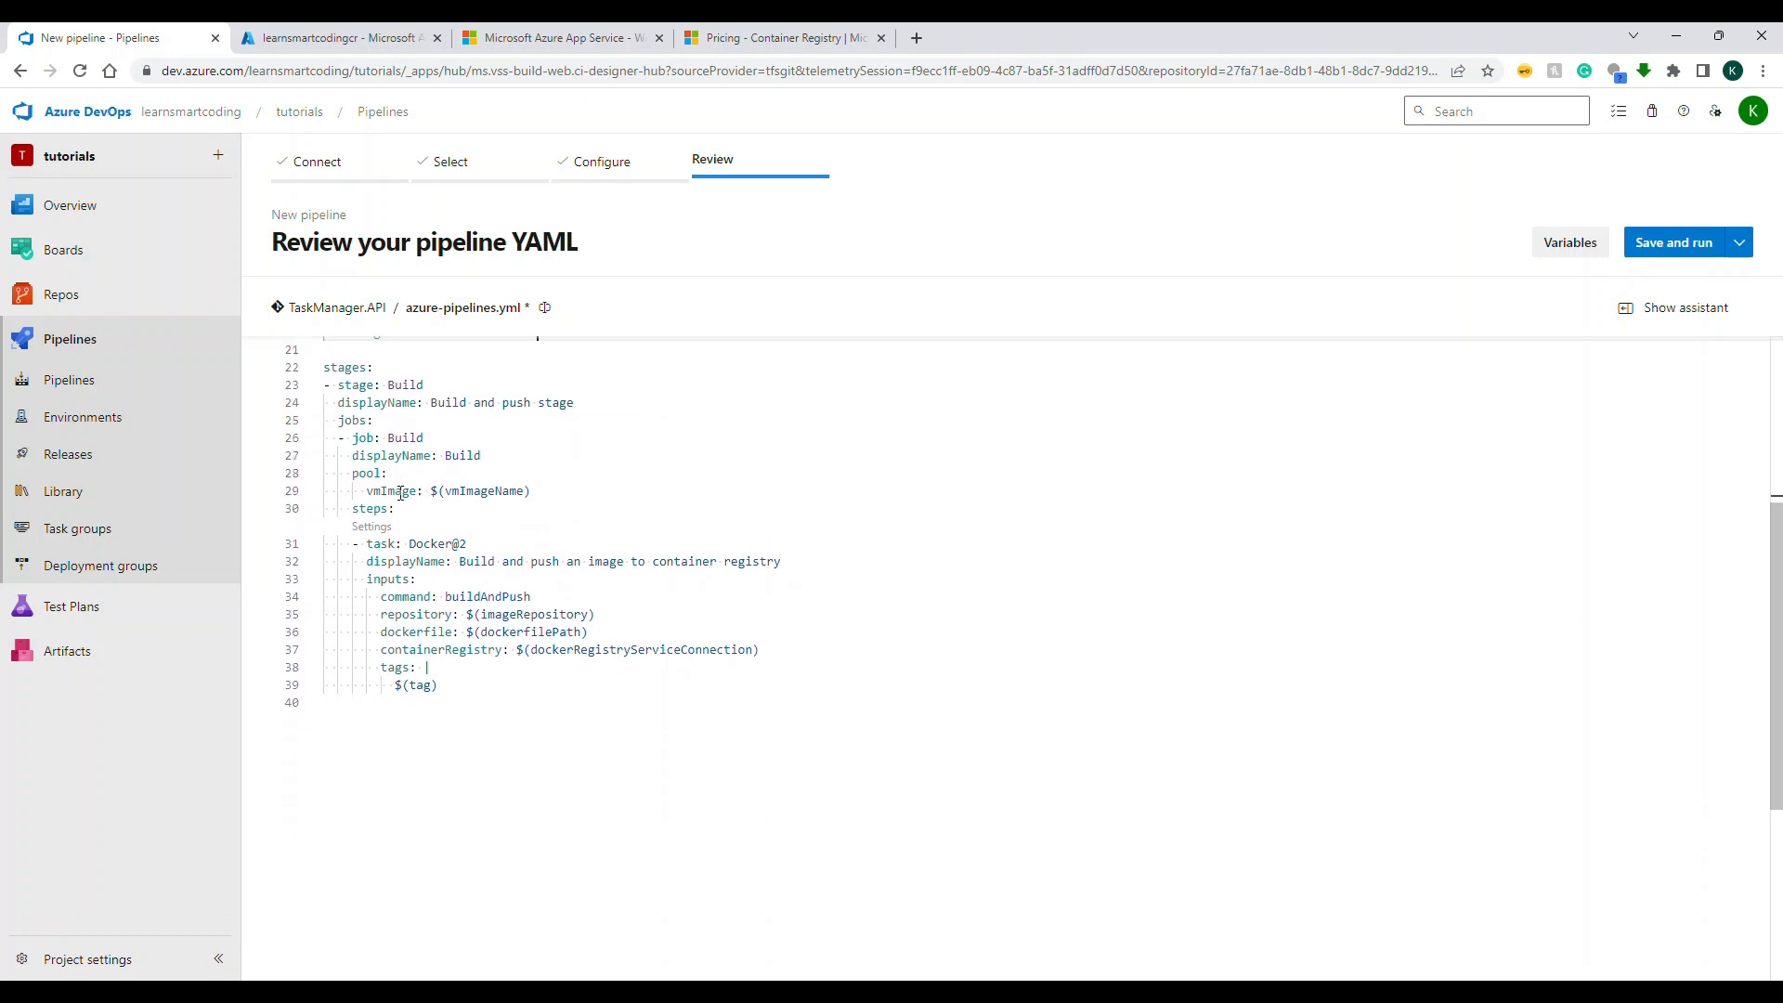
click(431, 544)
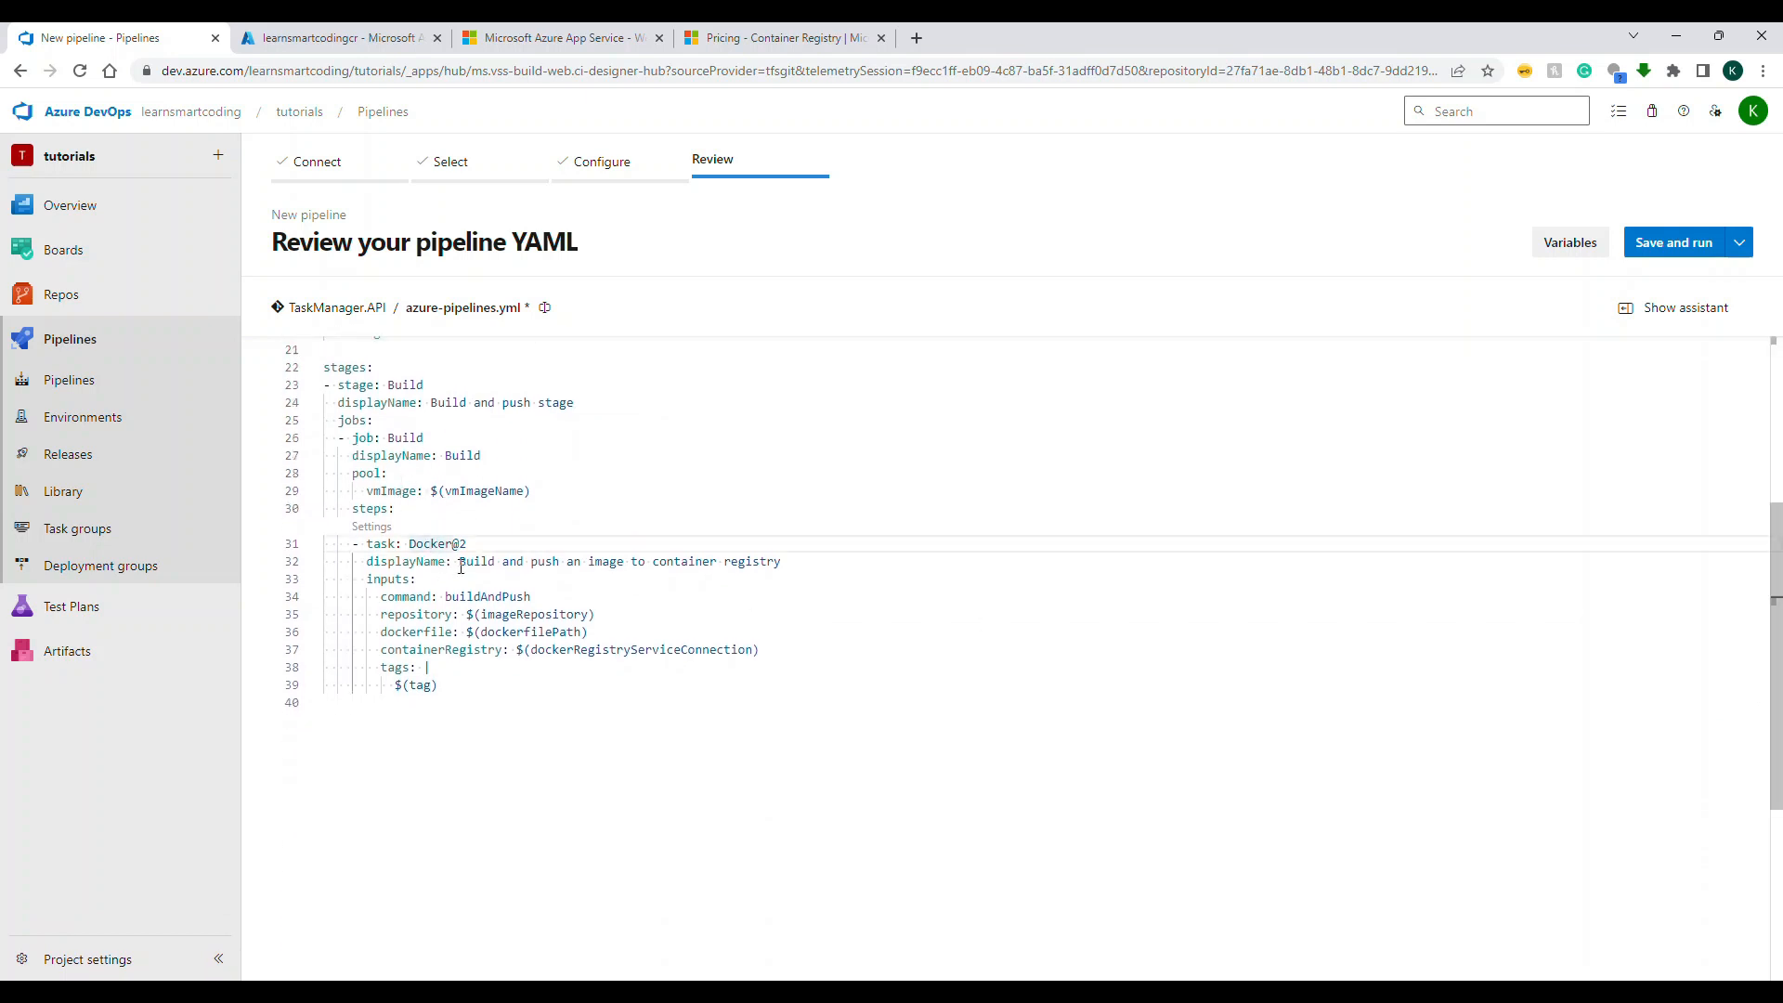
drag(460, 567, 817, 567)
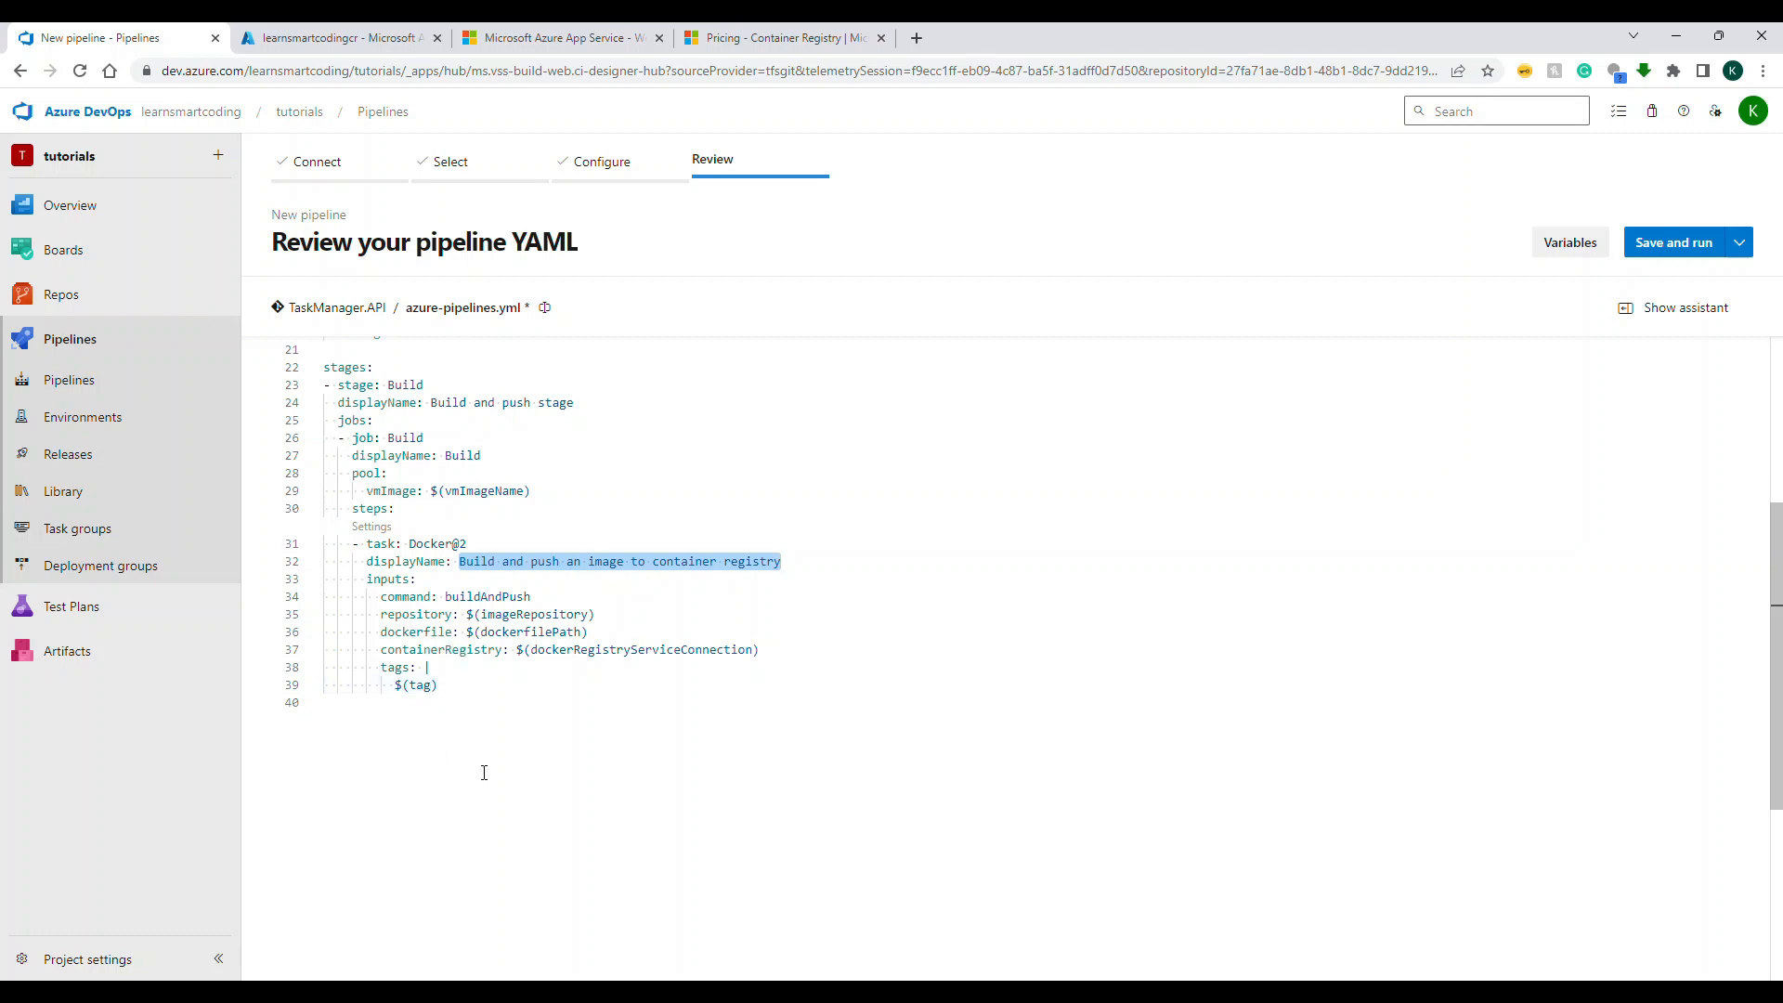
scroll(483, 773, up, 1)
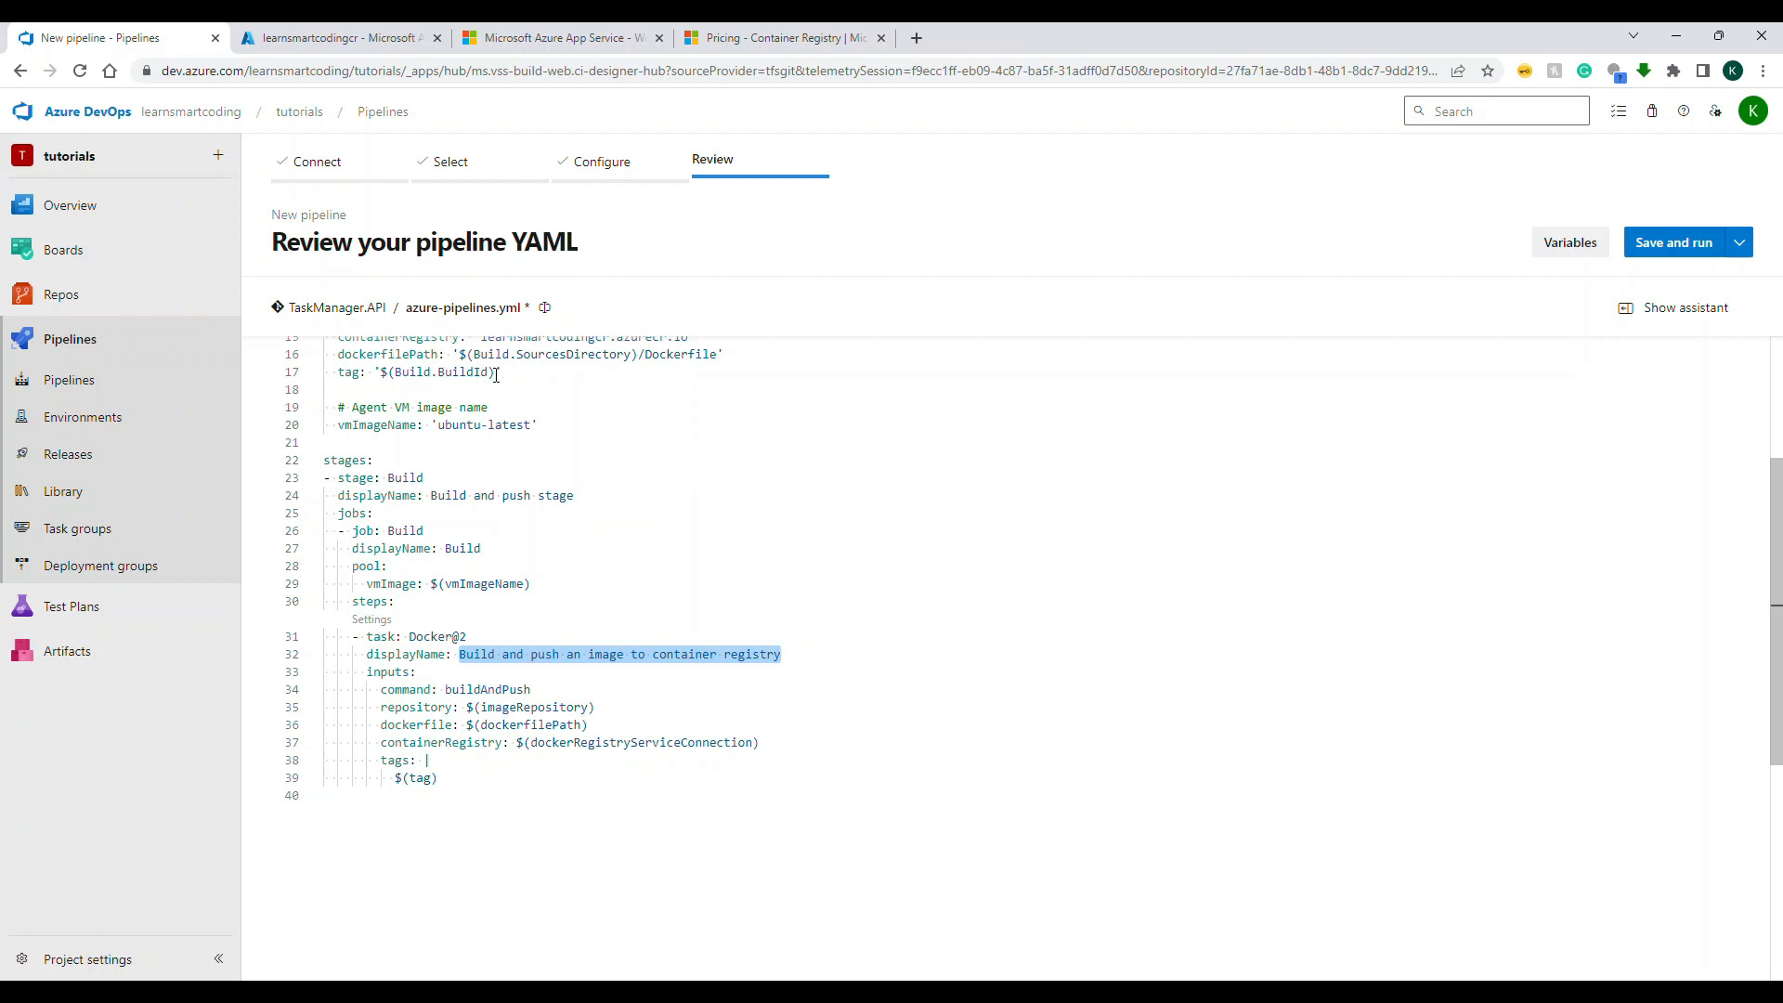
Step: Save and run the pipeline, committing directly to the main branch with the default message, and follow the Build job's logs
click(1674, 242)
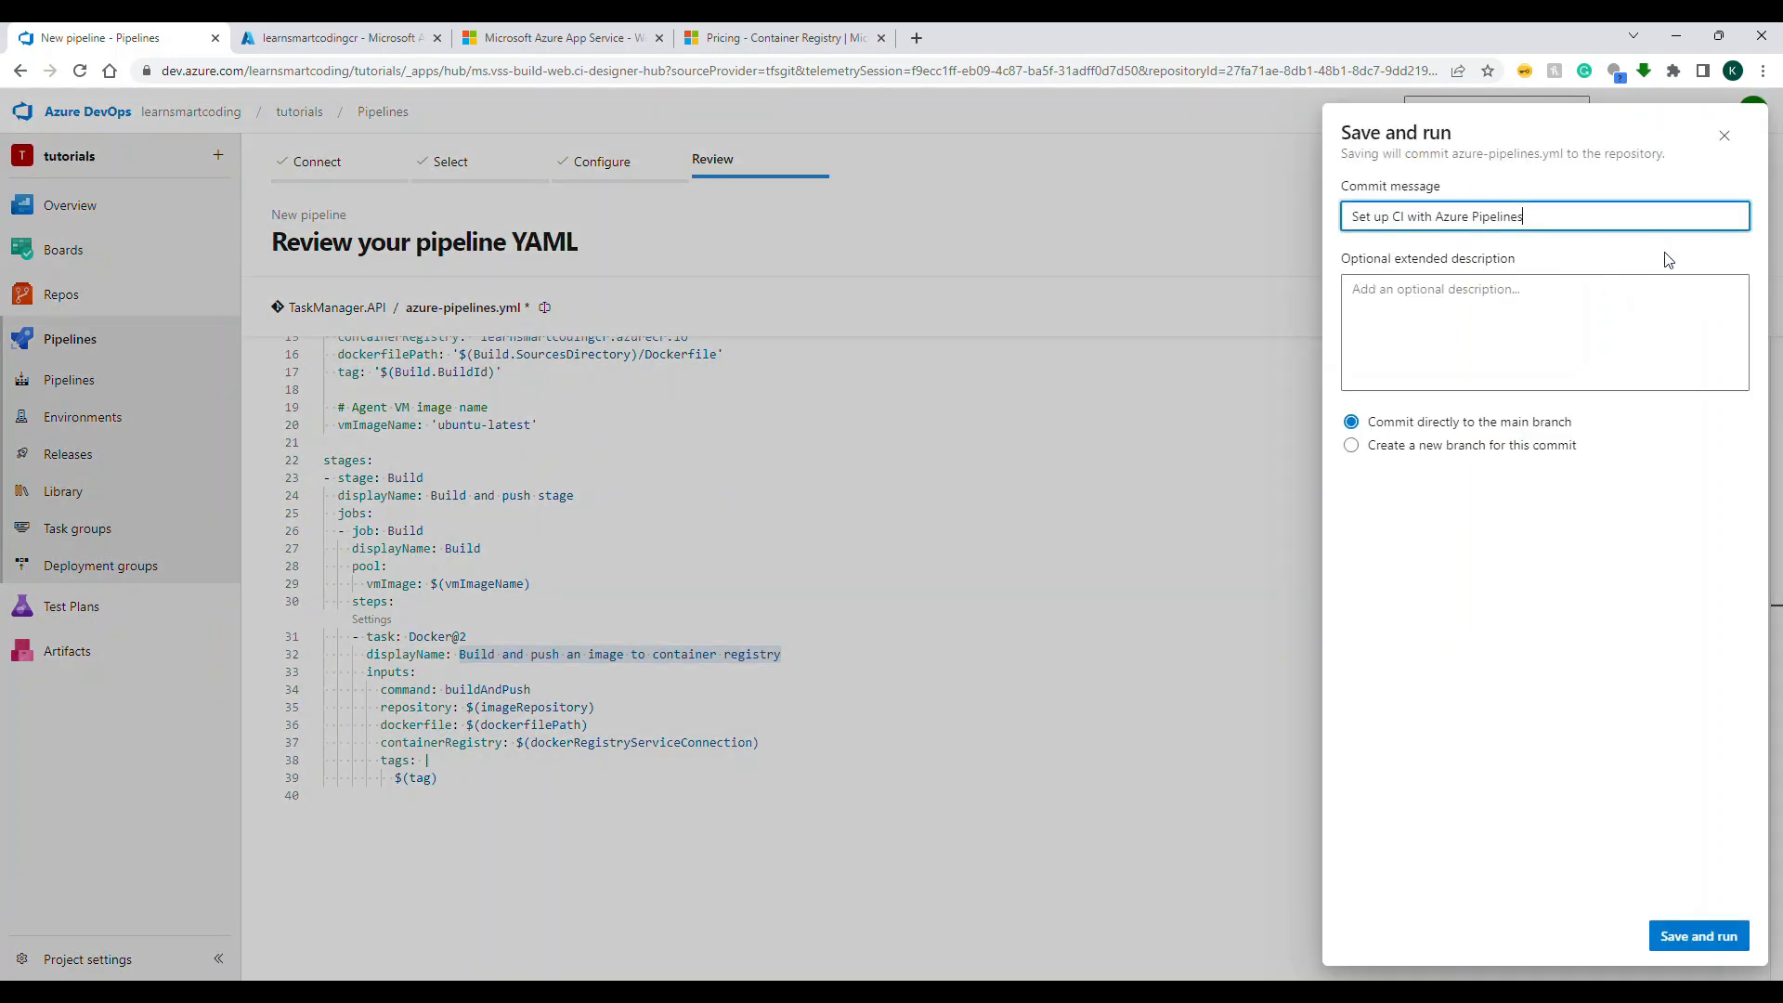
click(1654, 932)
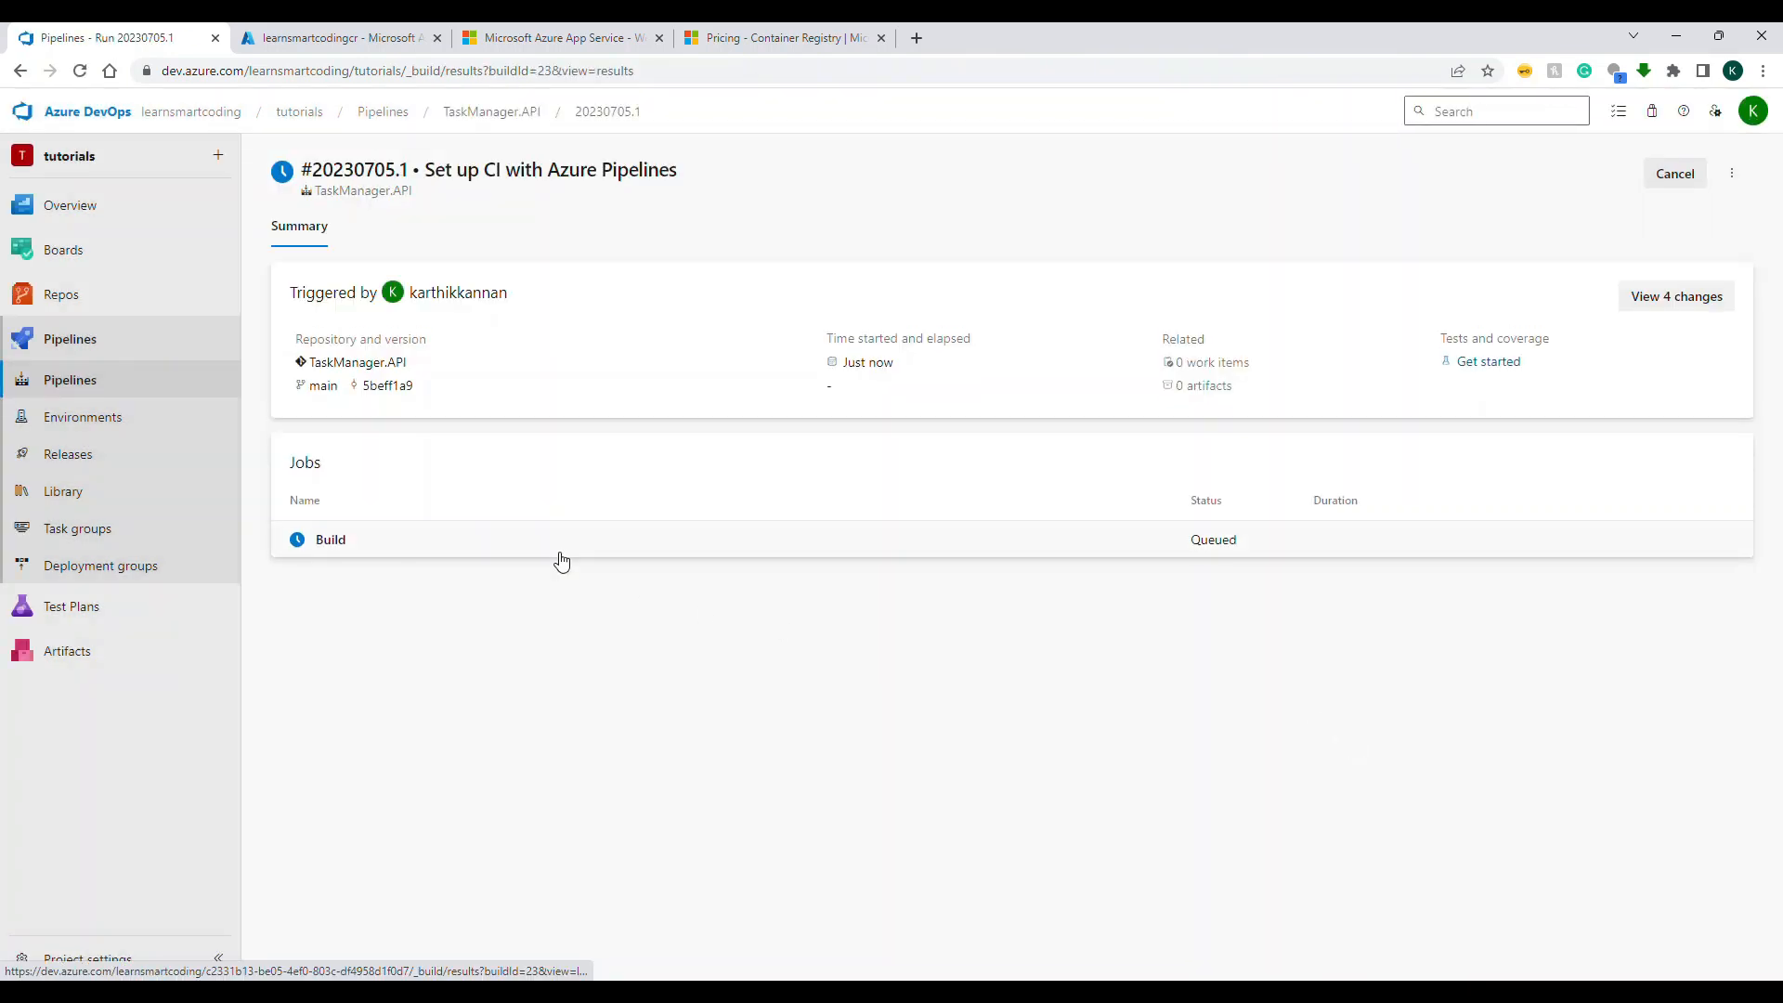
click(557, 551)
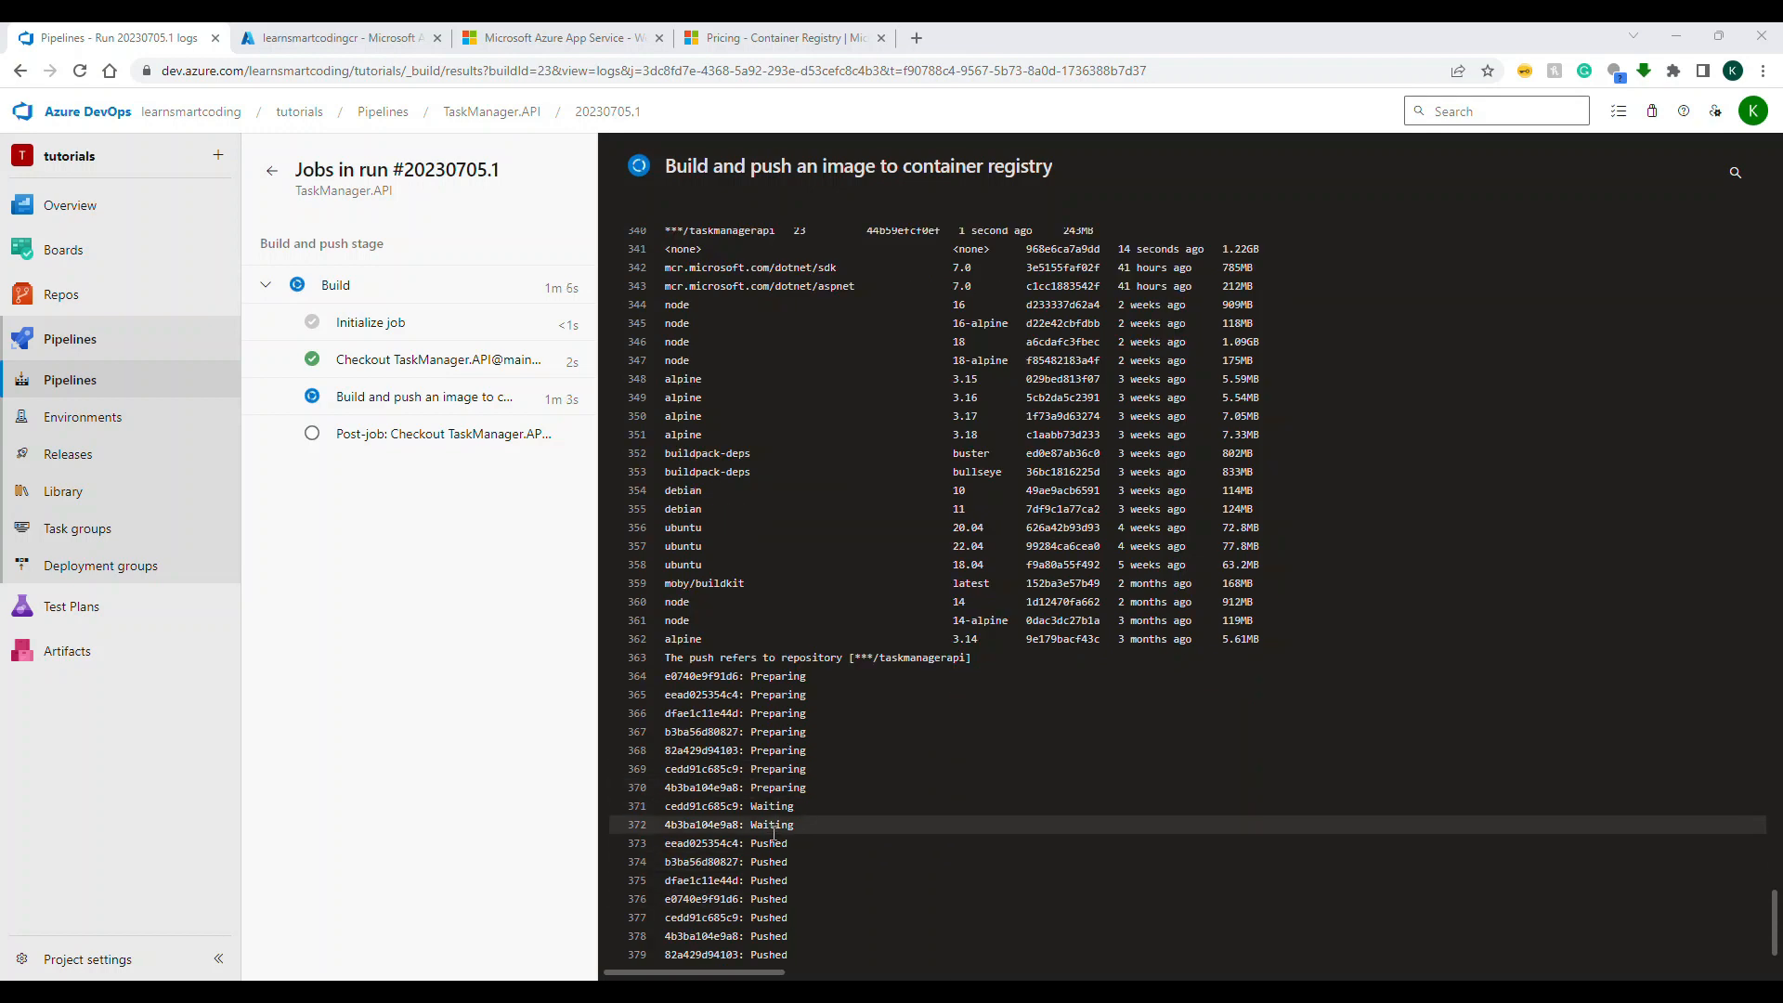
click(399, 443)
Step: Switch to the Azure portal, reload the learnsmartcodingcr repositories and open the taskmanagerapi repository to check its tags
click(344, 37)
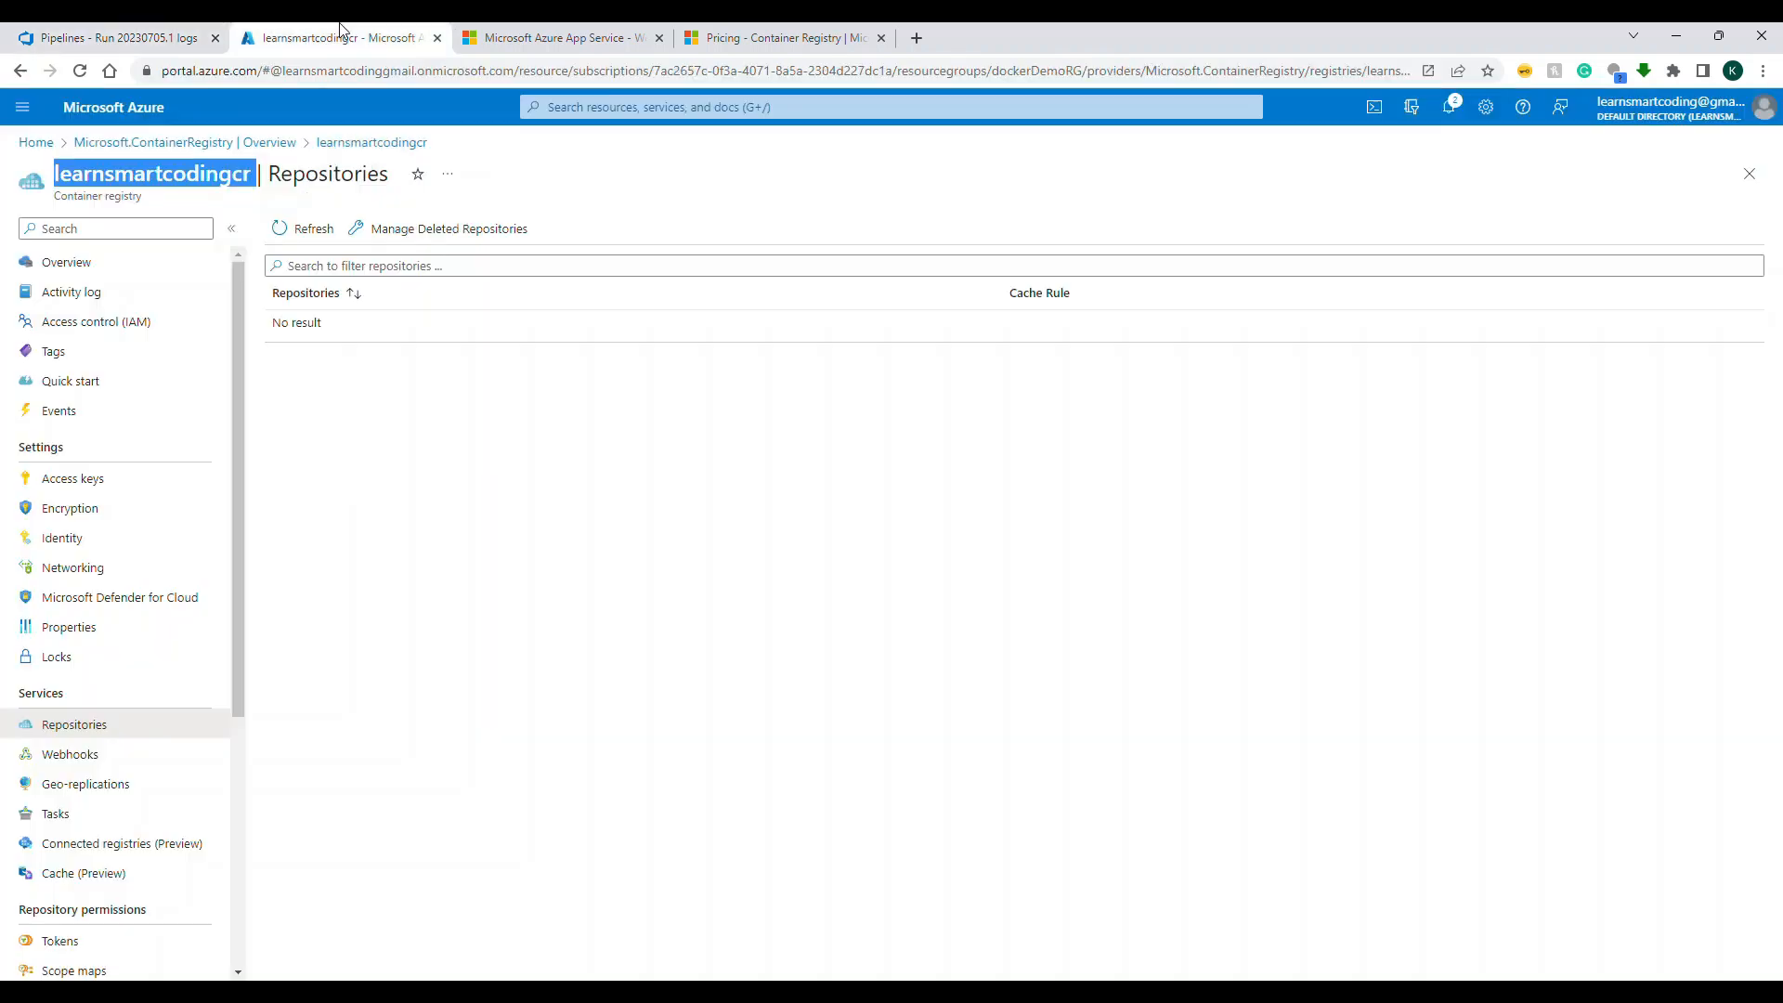
click(57, 750)
click(98, 729)
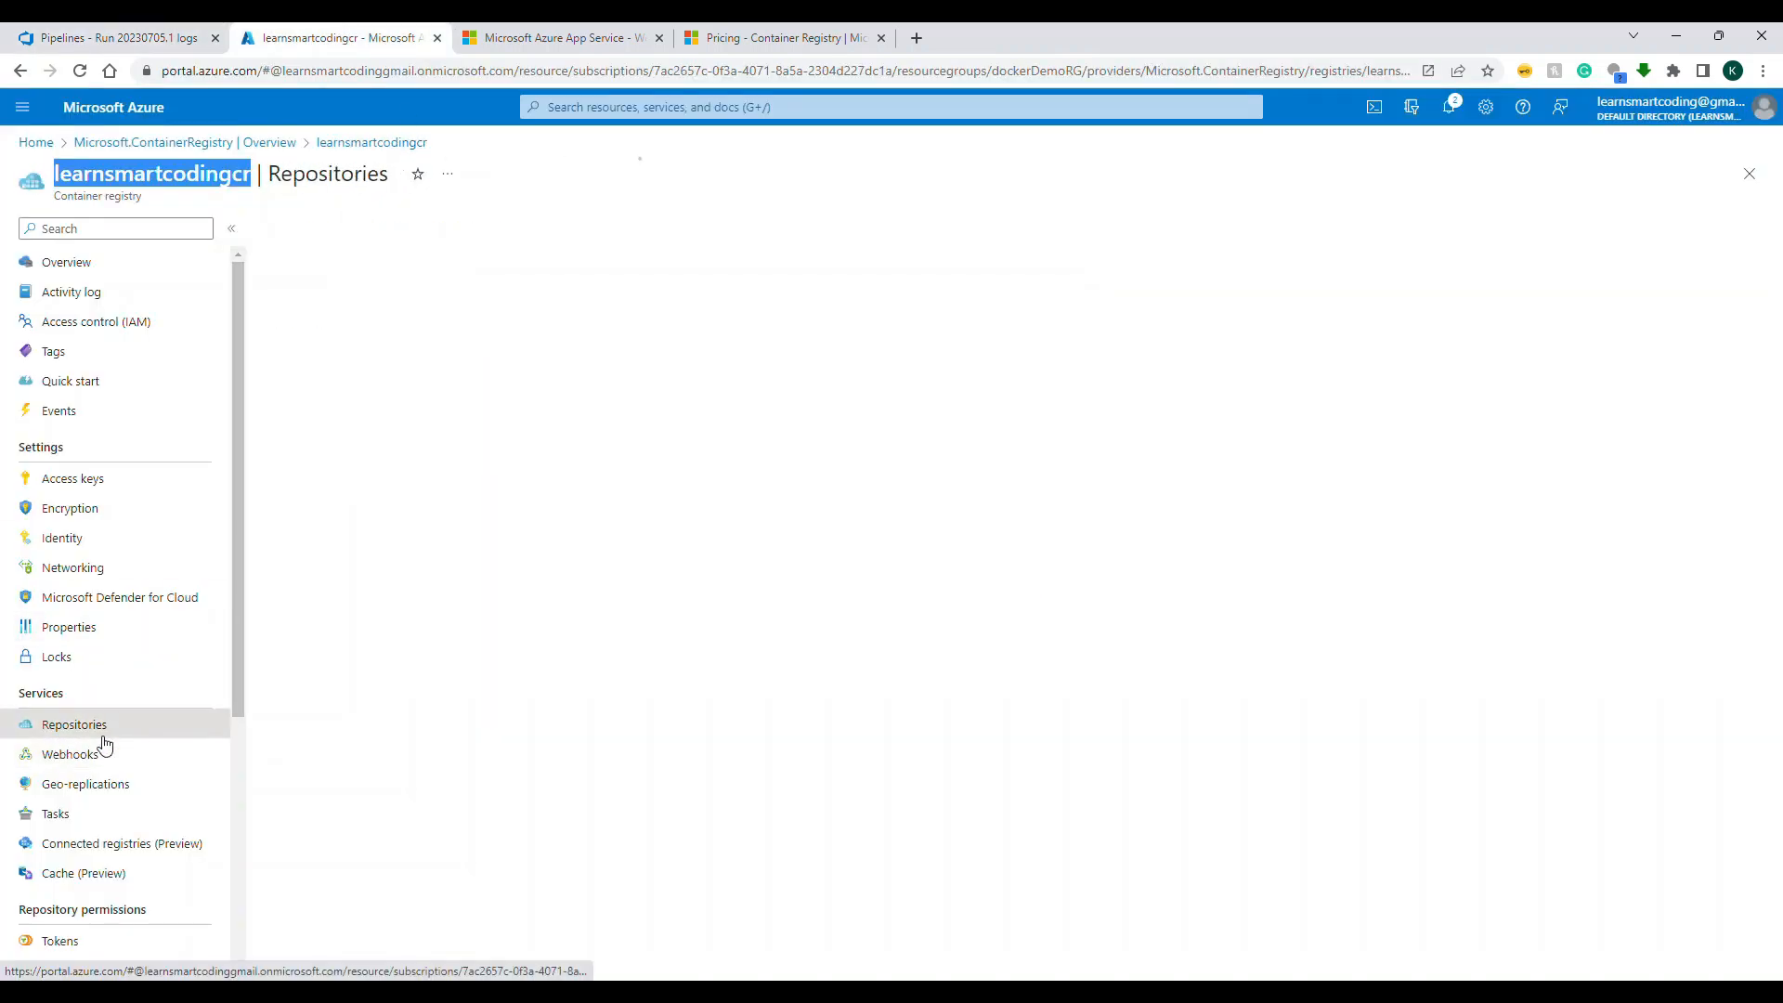
click(342, 329)
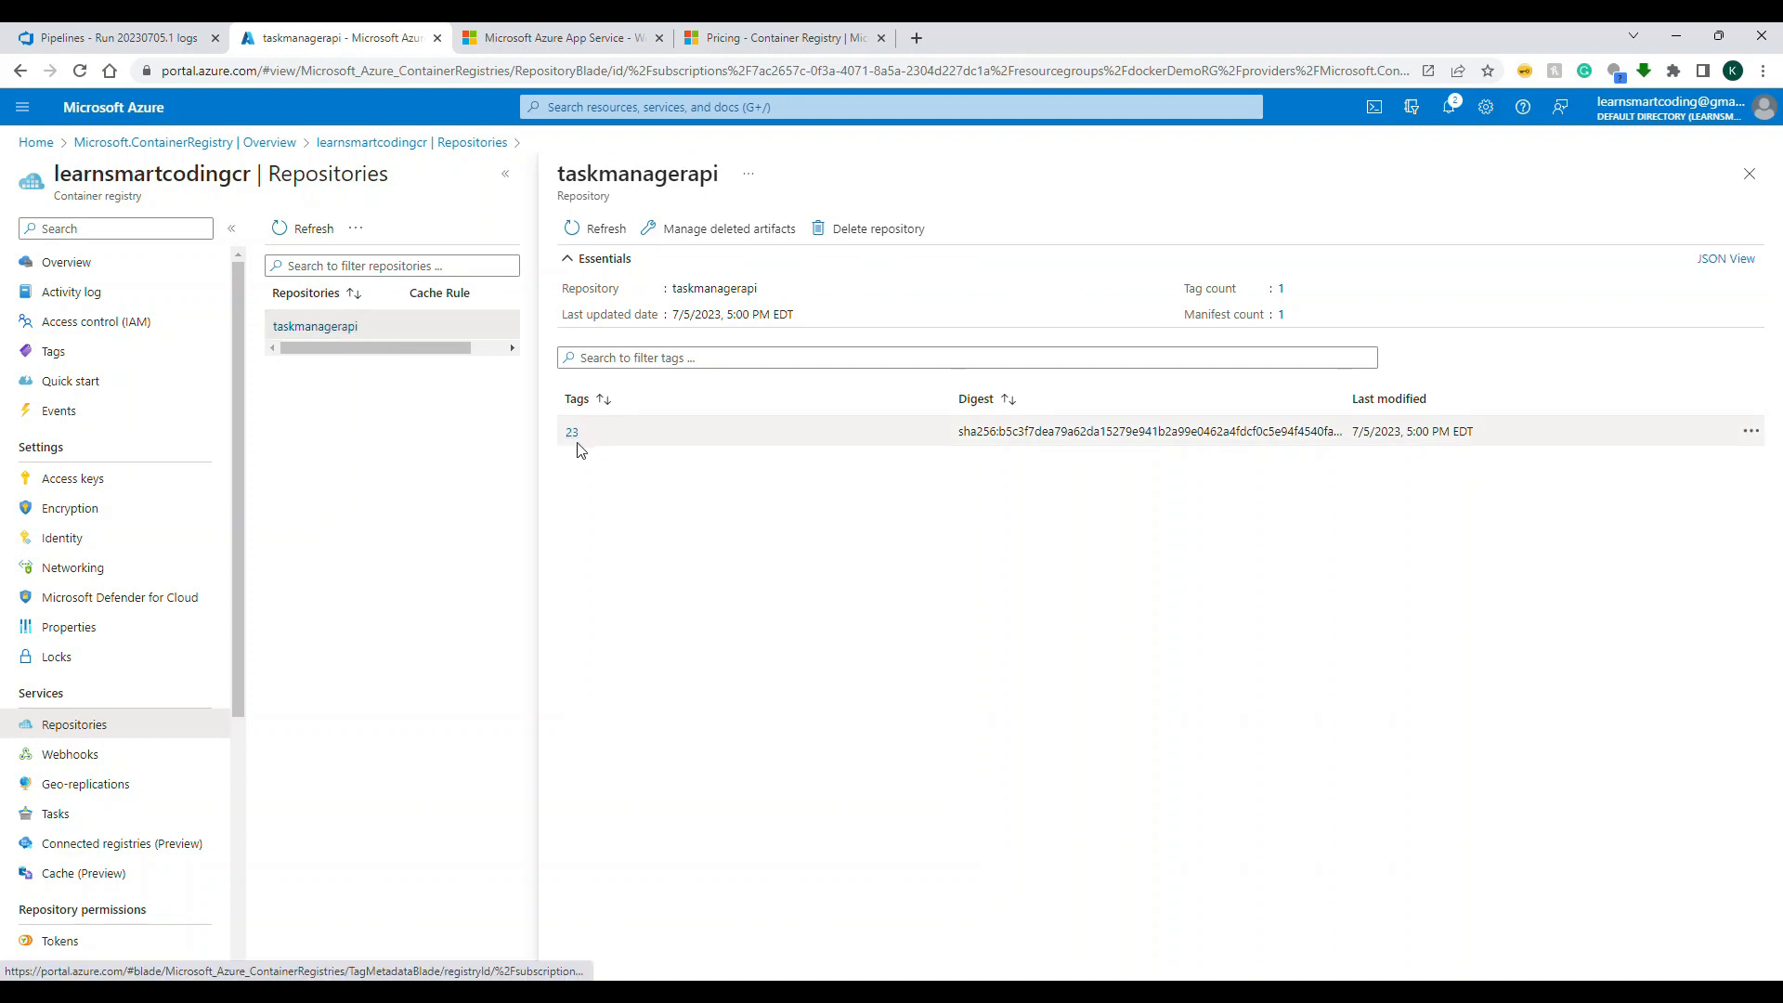
Step: Return to Azure DevOps, check the build status from the TaskManager.API repository files and open the run's post-job checkout log
click(144, 37)
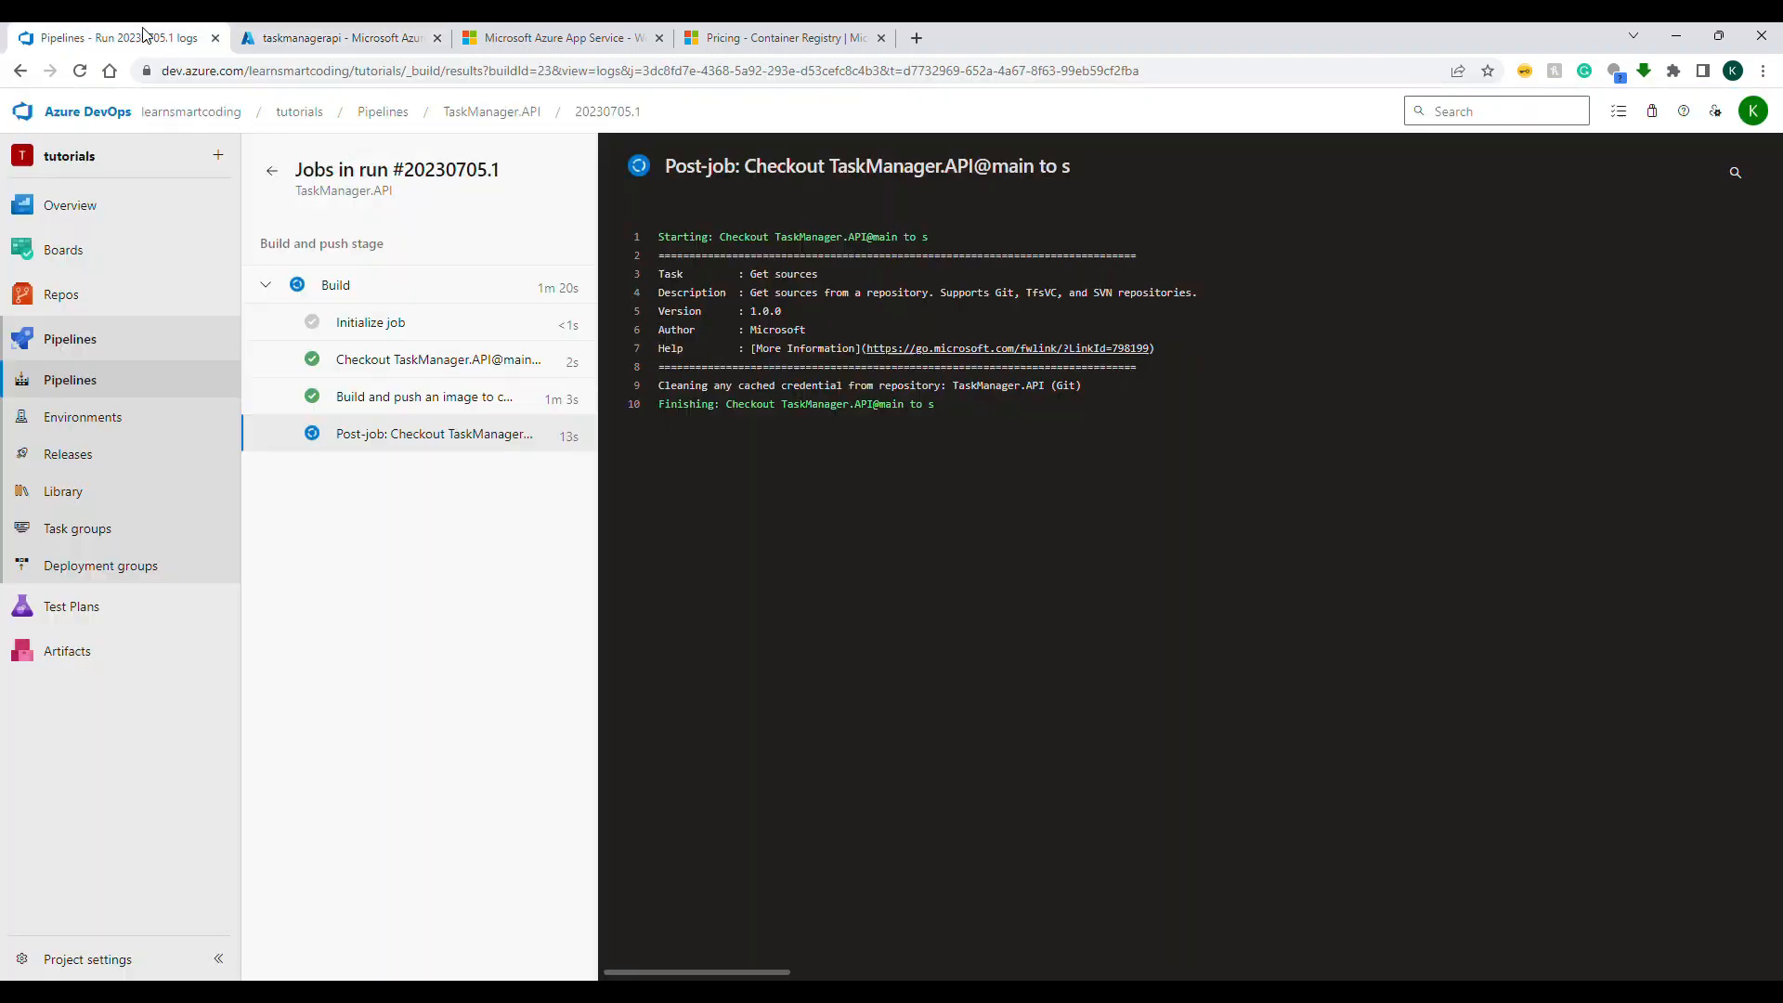
click(92, 295)
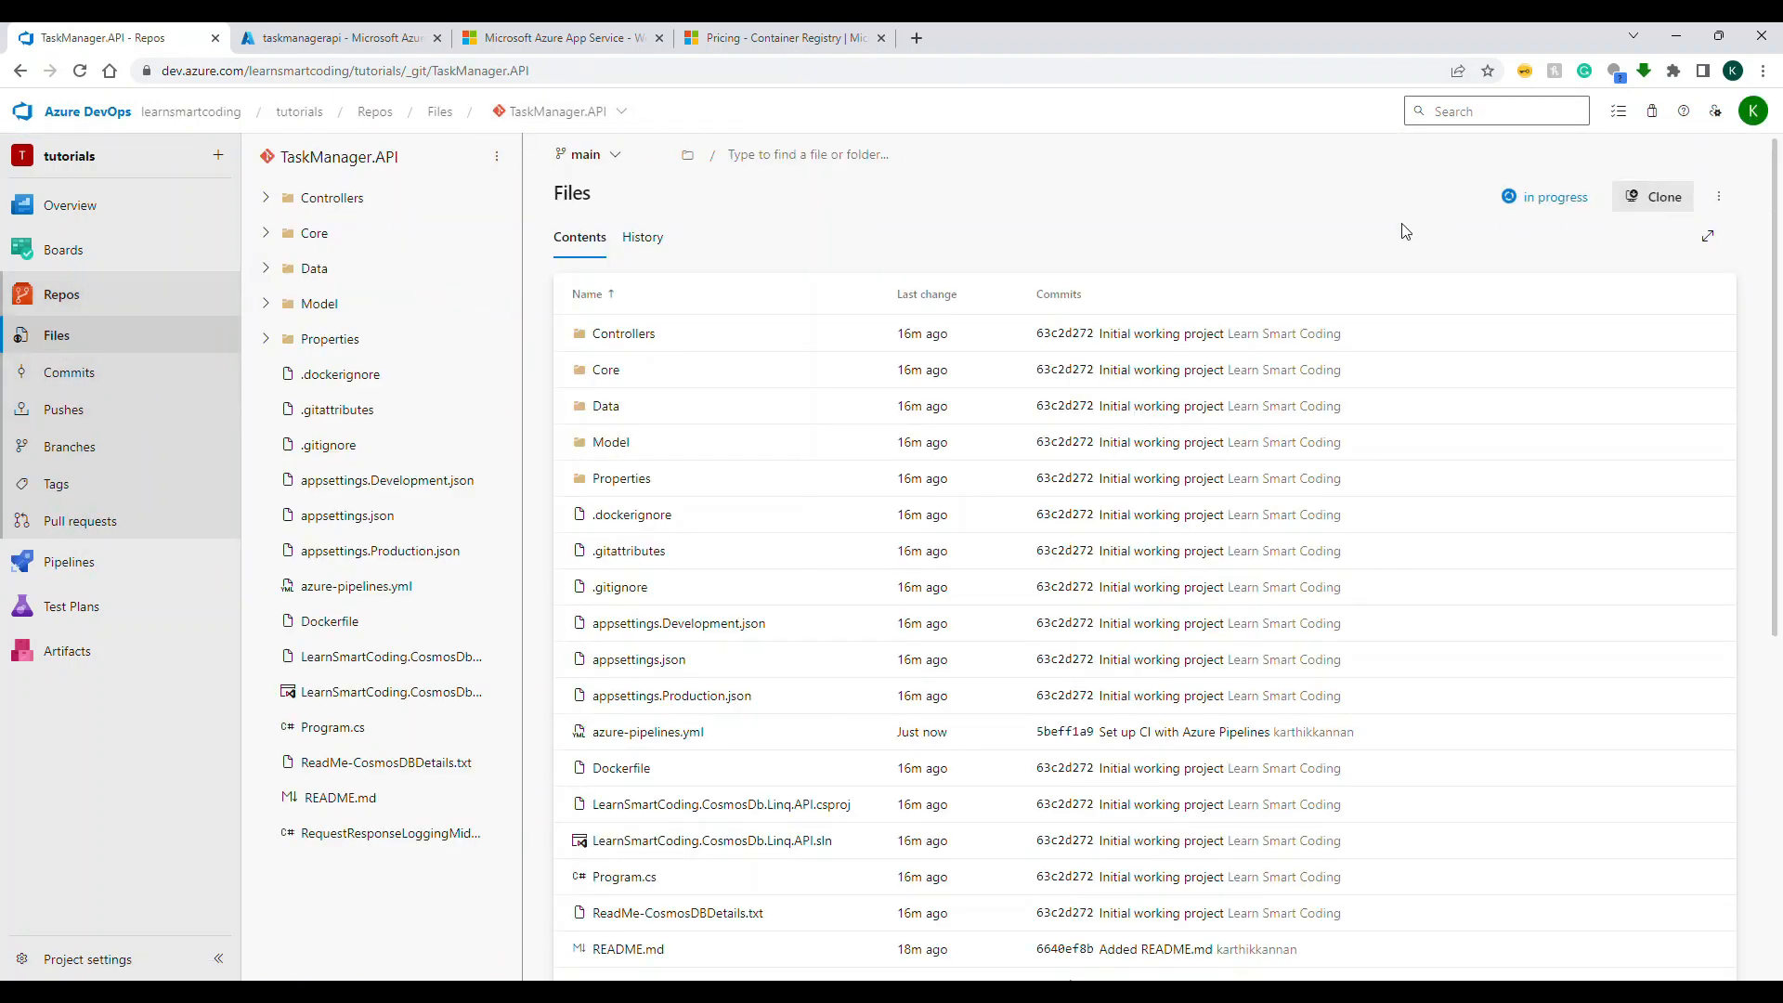
click(1542, 198)
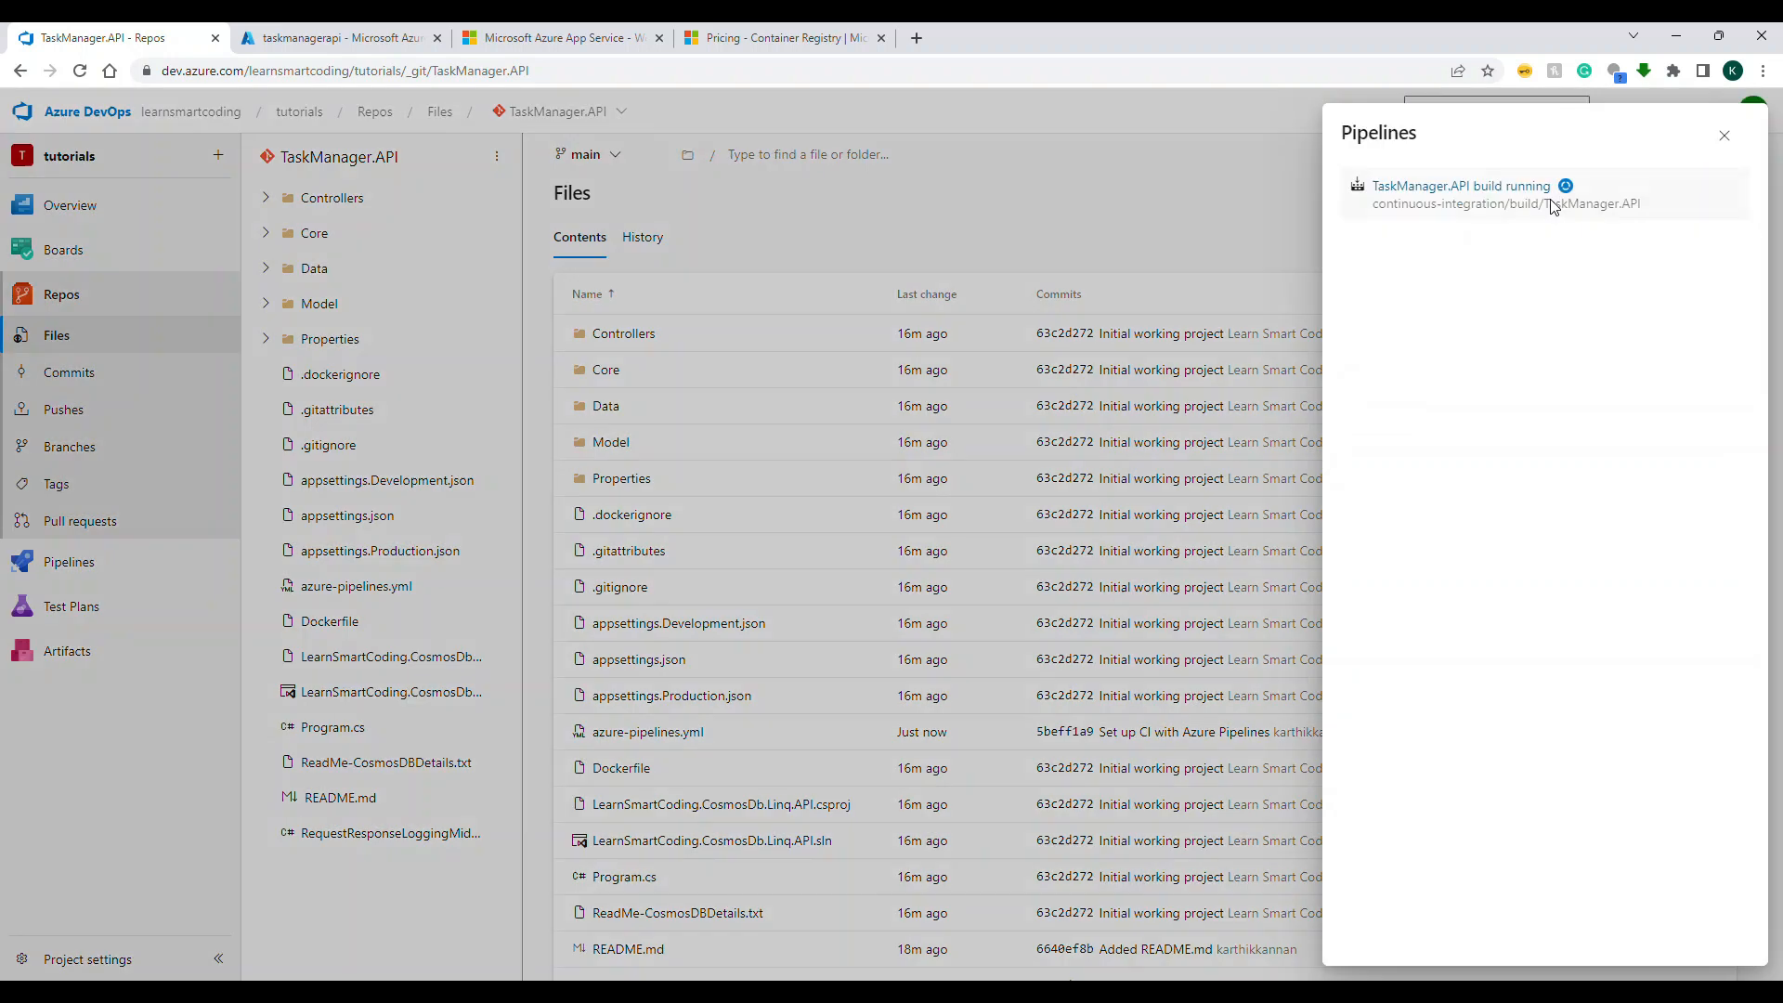
click(1476, 190)
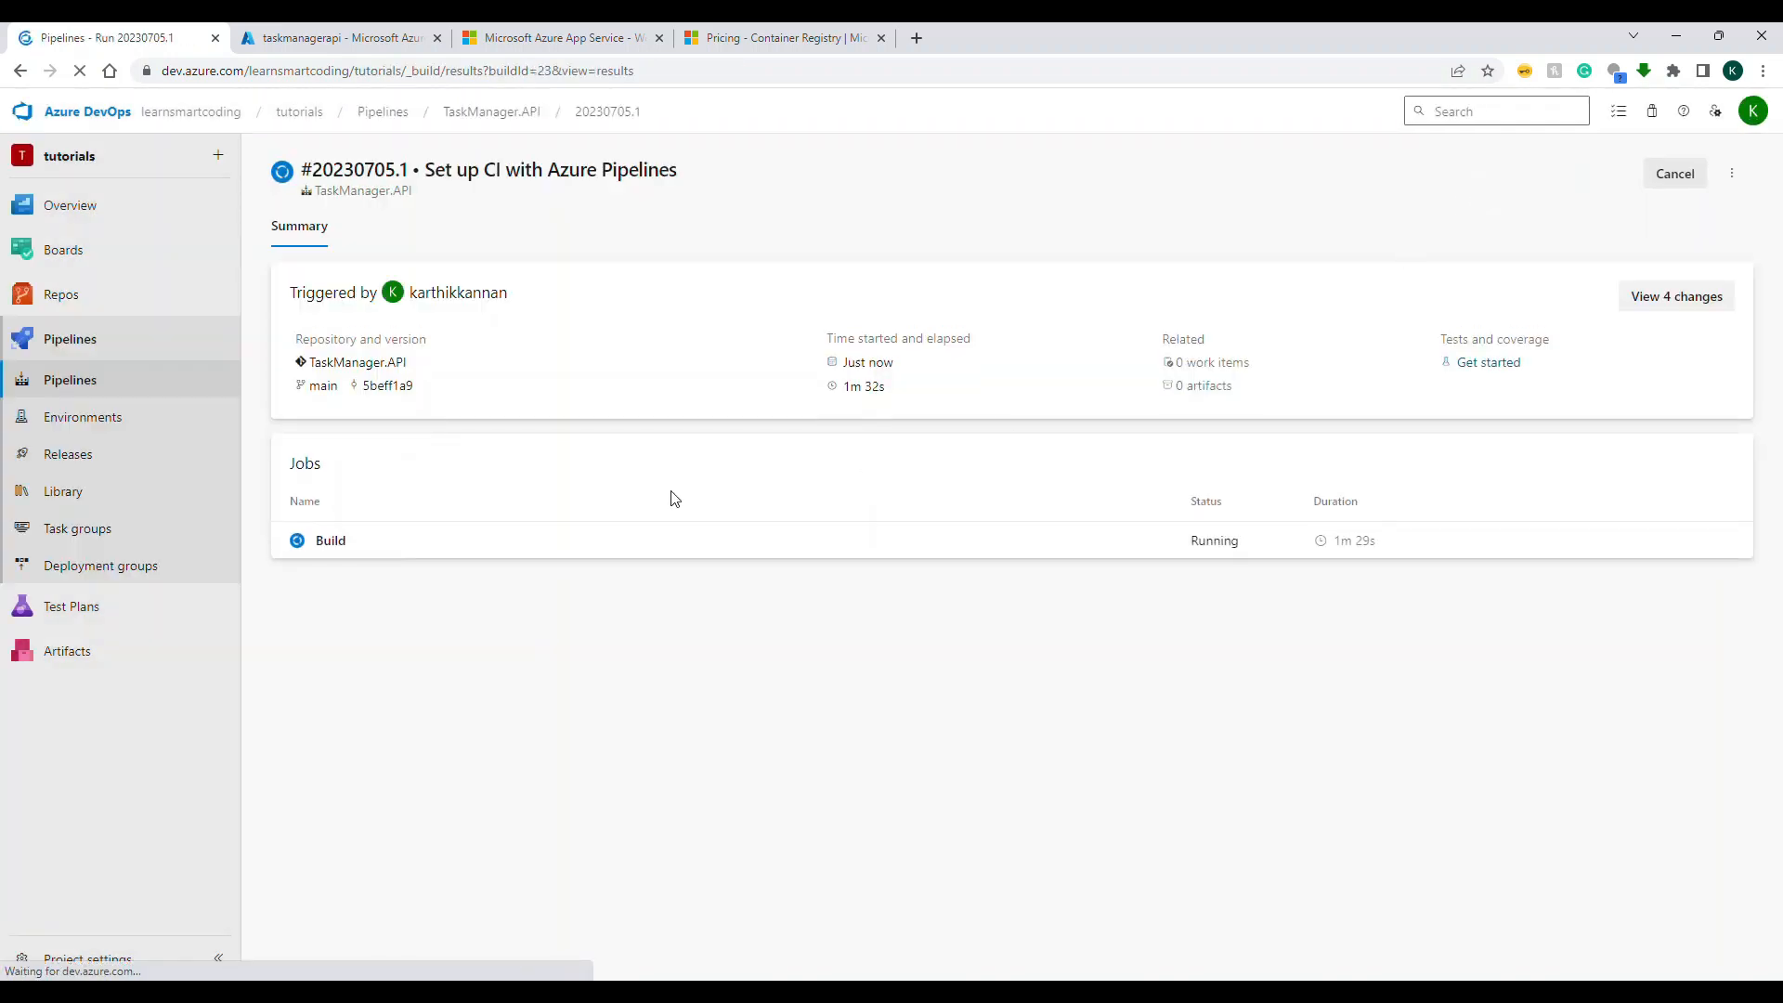
click(570, 548)
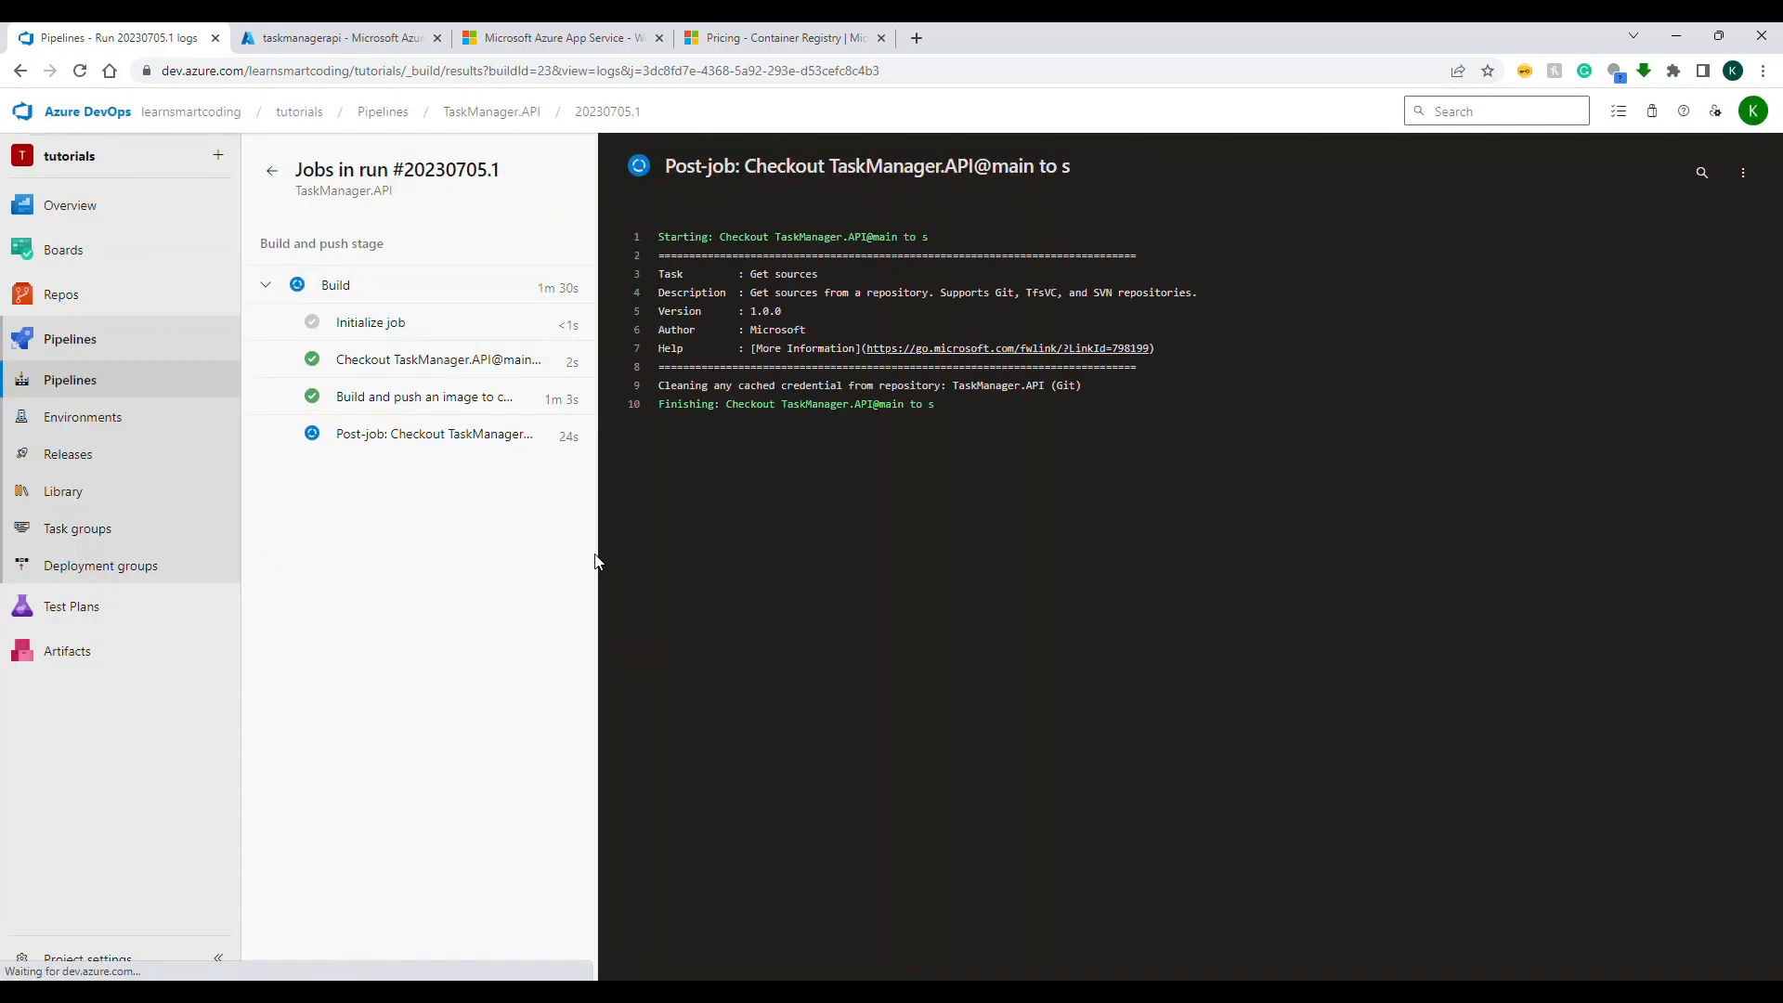
click(399, 448)
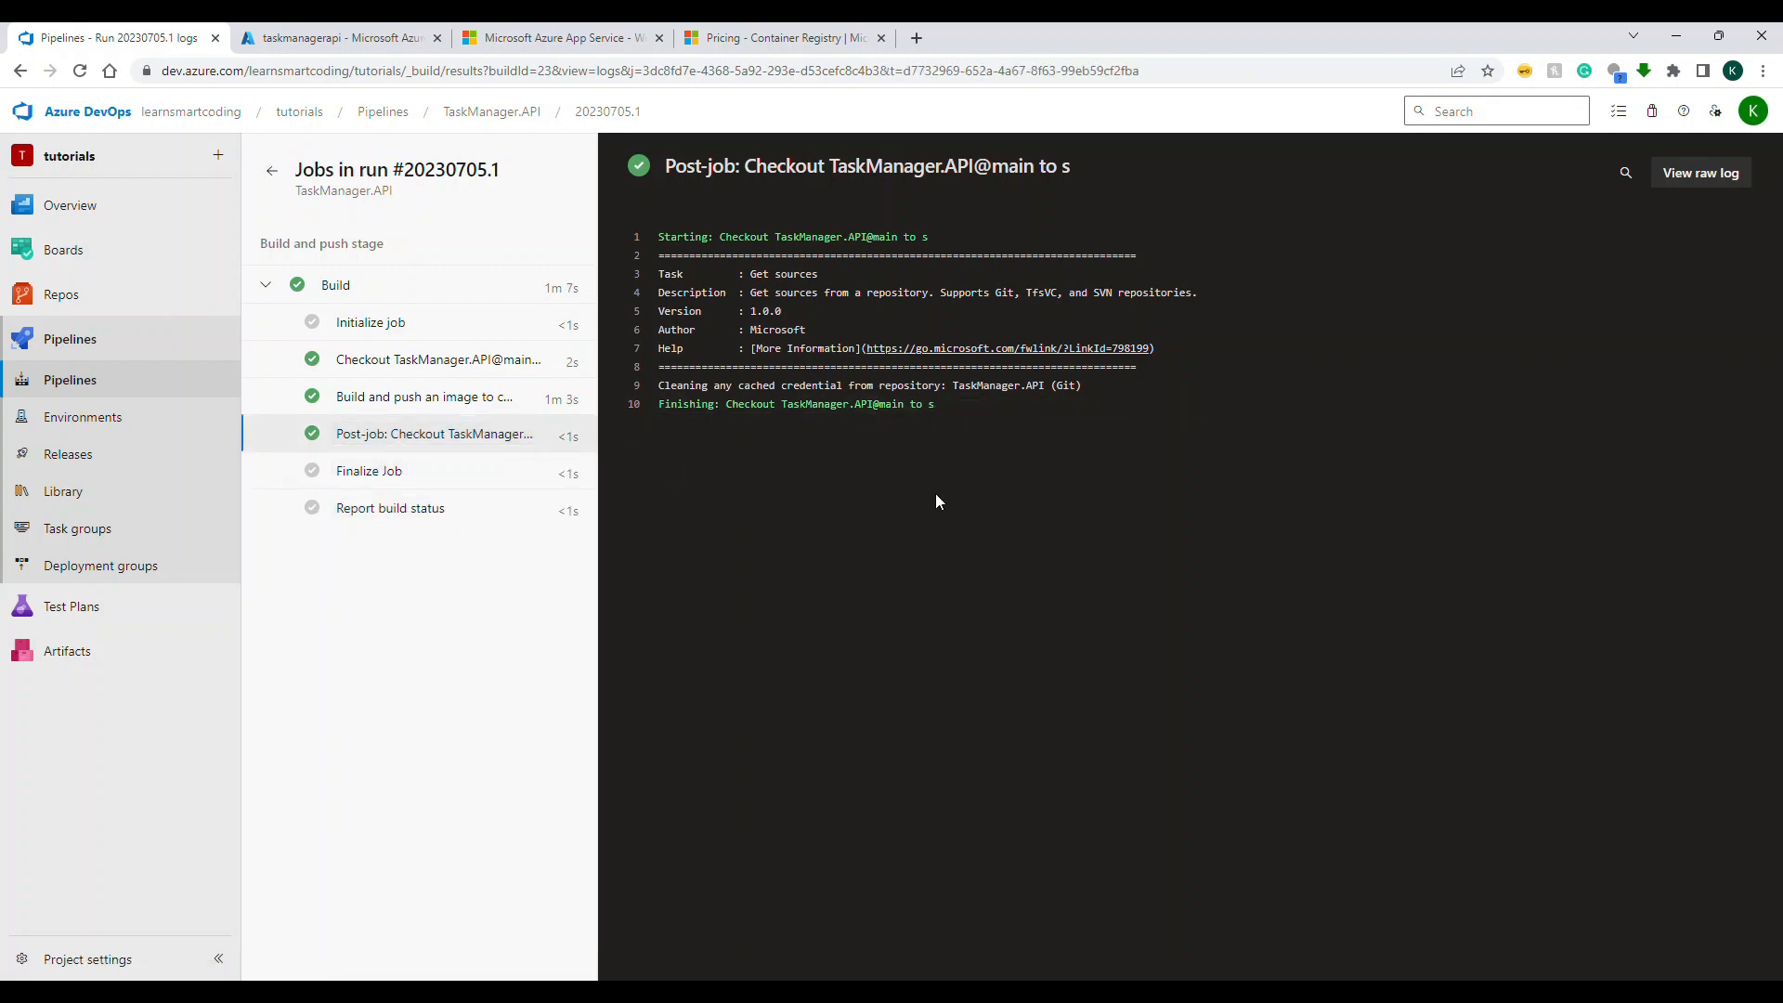
Step: Open Program.cs in the TaskManager.API repository for editing and insert a blank line after the WebApplication.CreateBuilder line
click(88, 314)
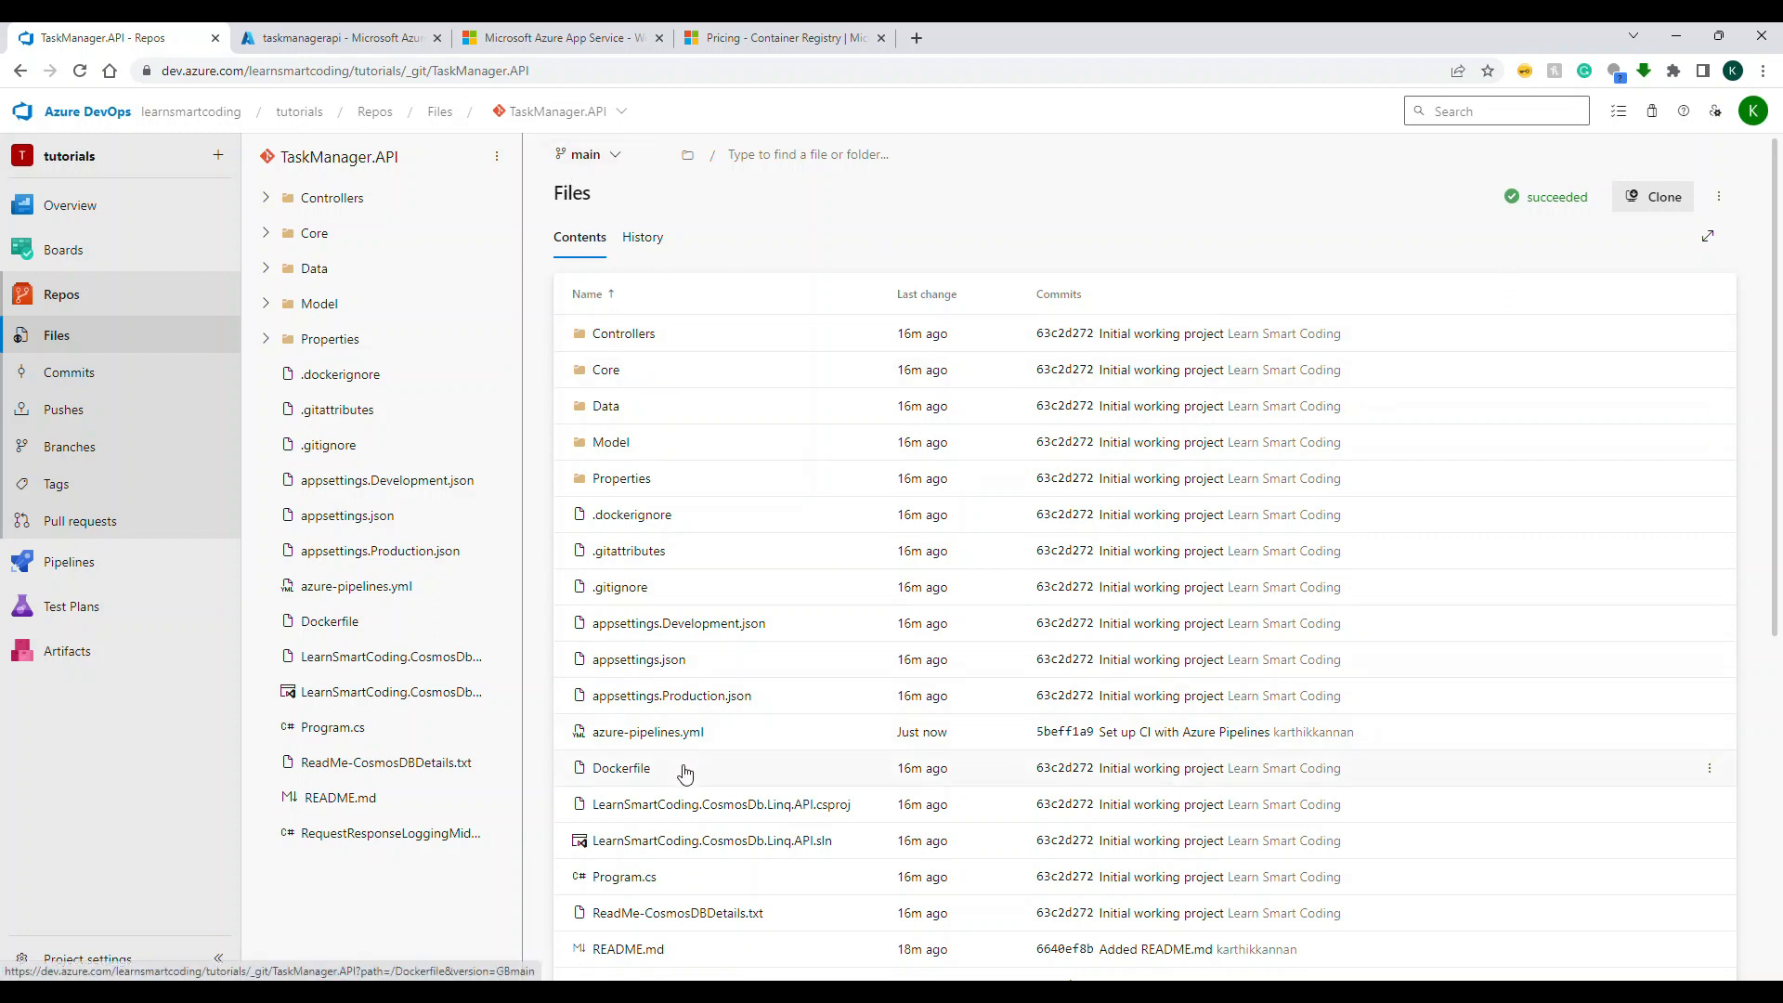
scroll(580, 771, down, 1)
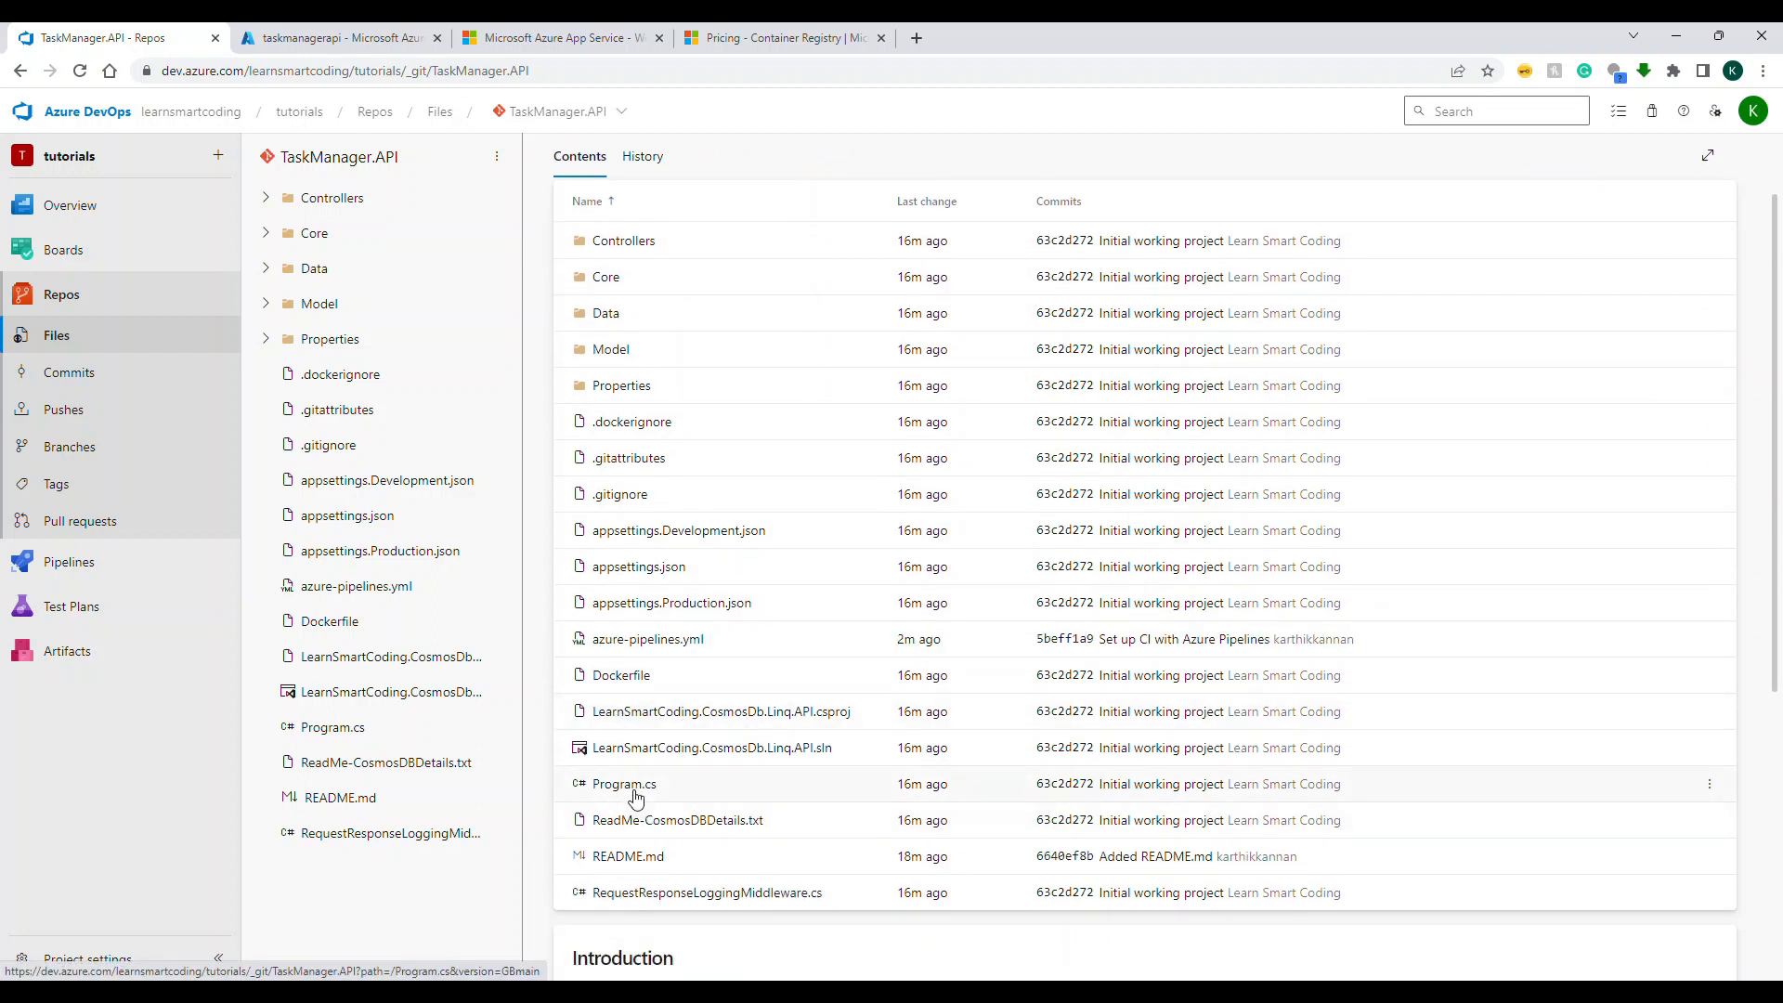
click(624, 785)
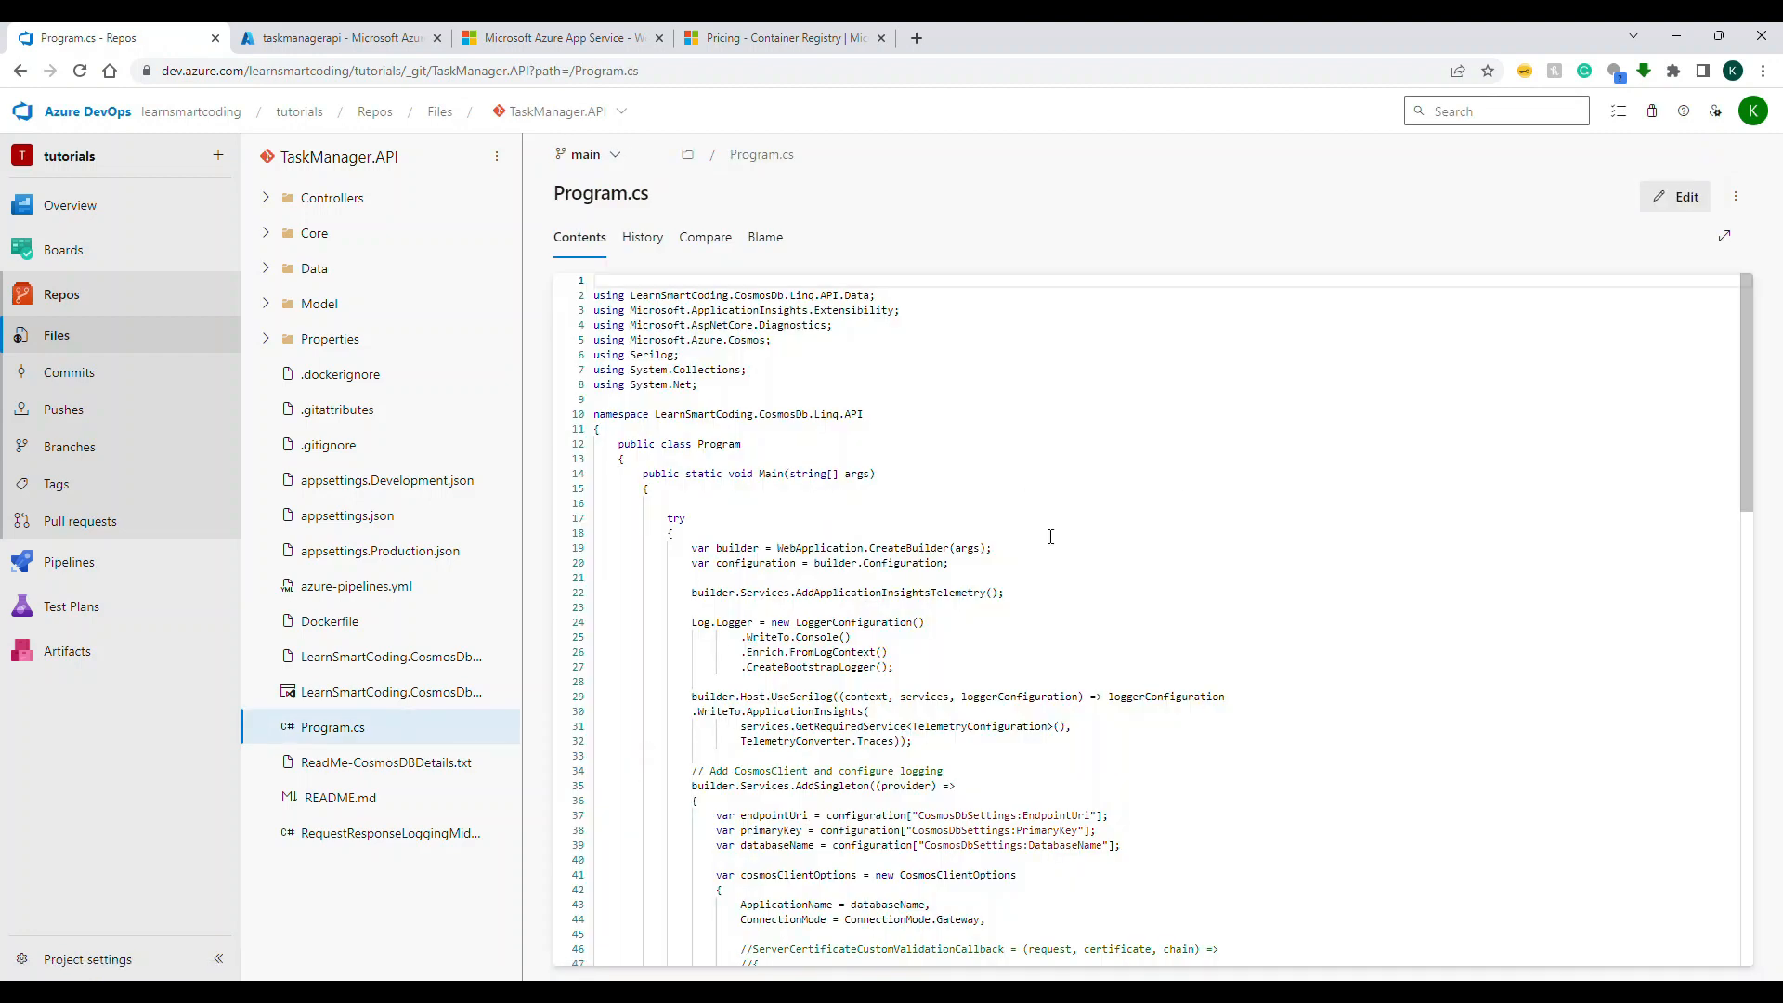
click(1048, 548)
scroll(1046, 555, down, 1)
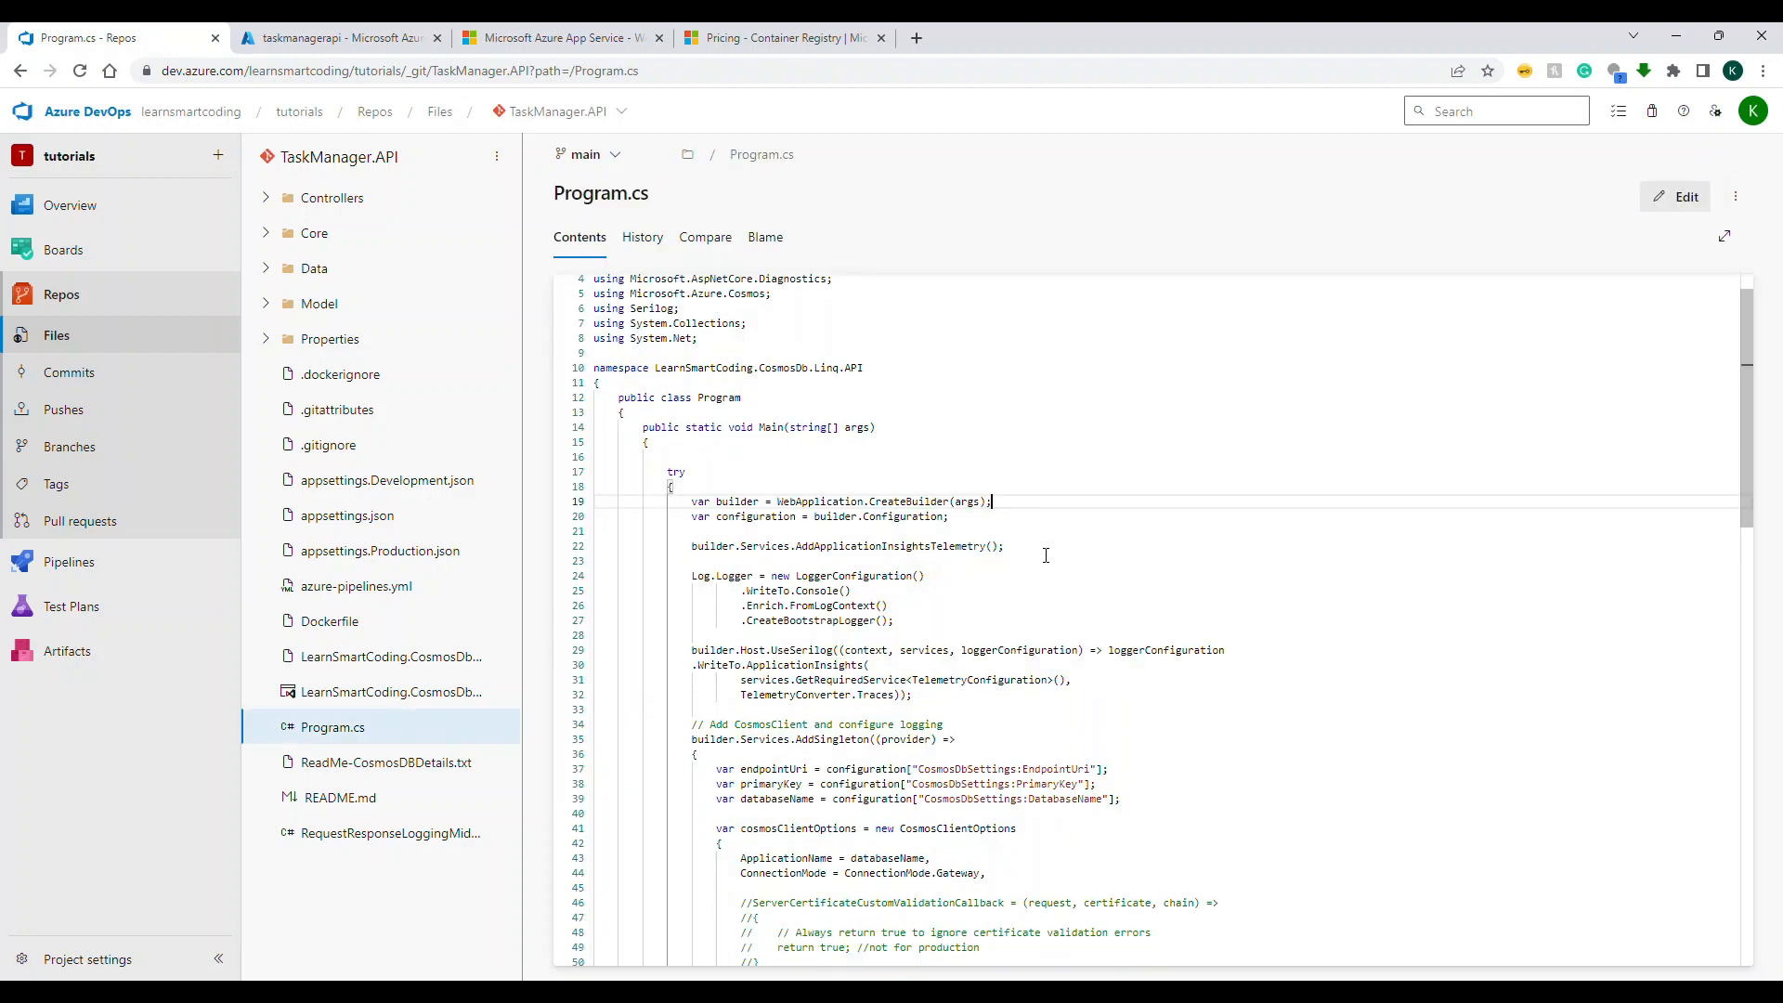
key(Return)
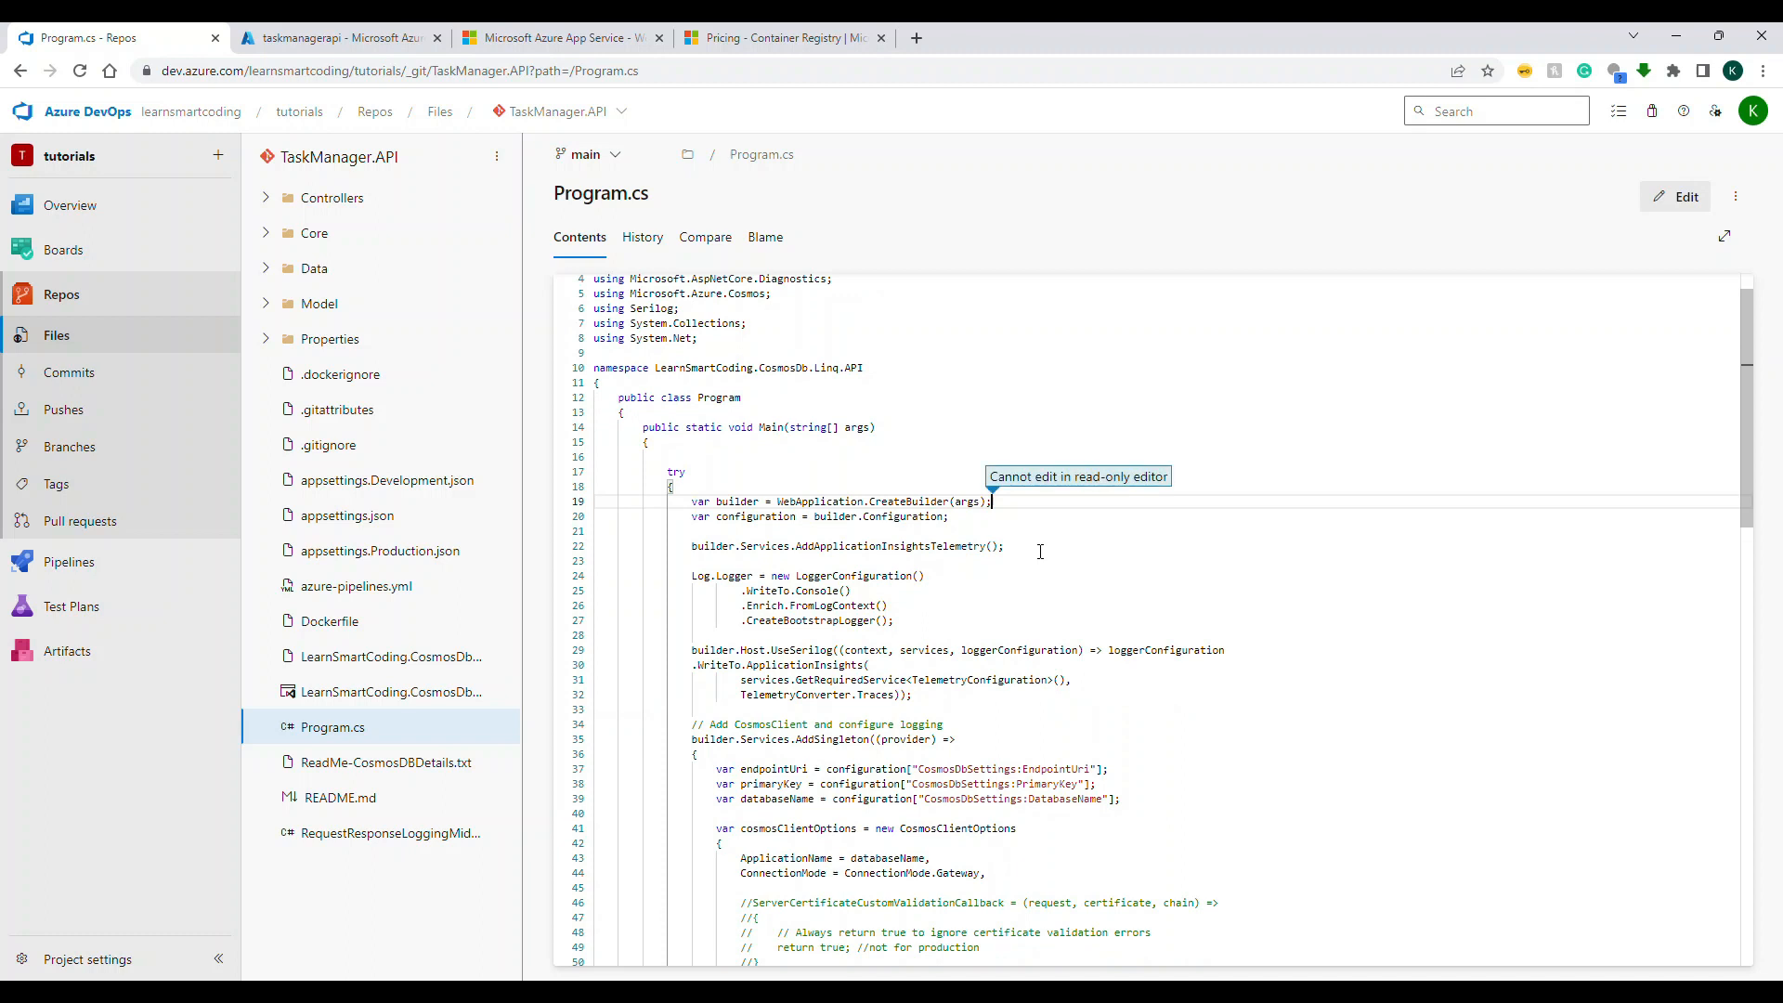
click(1675, 196)
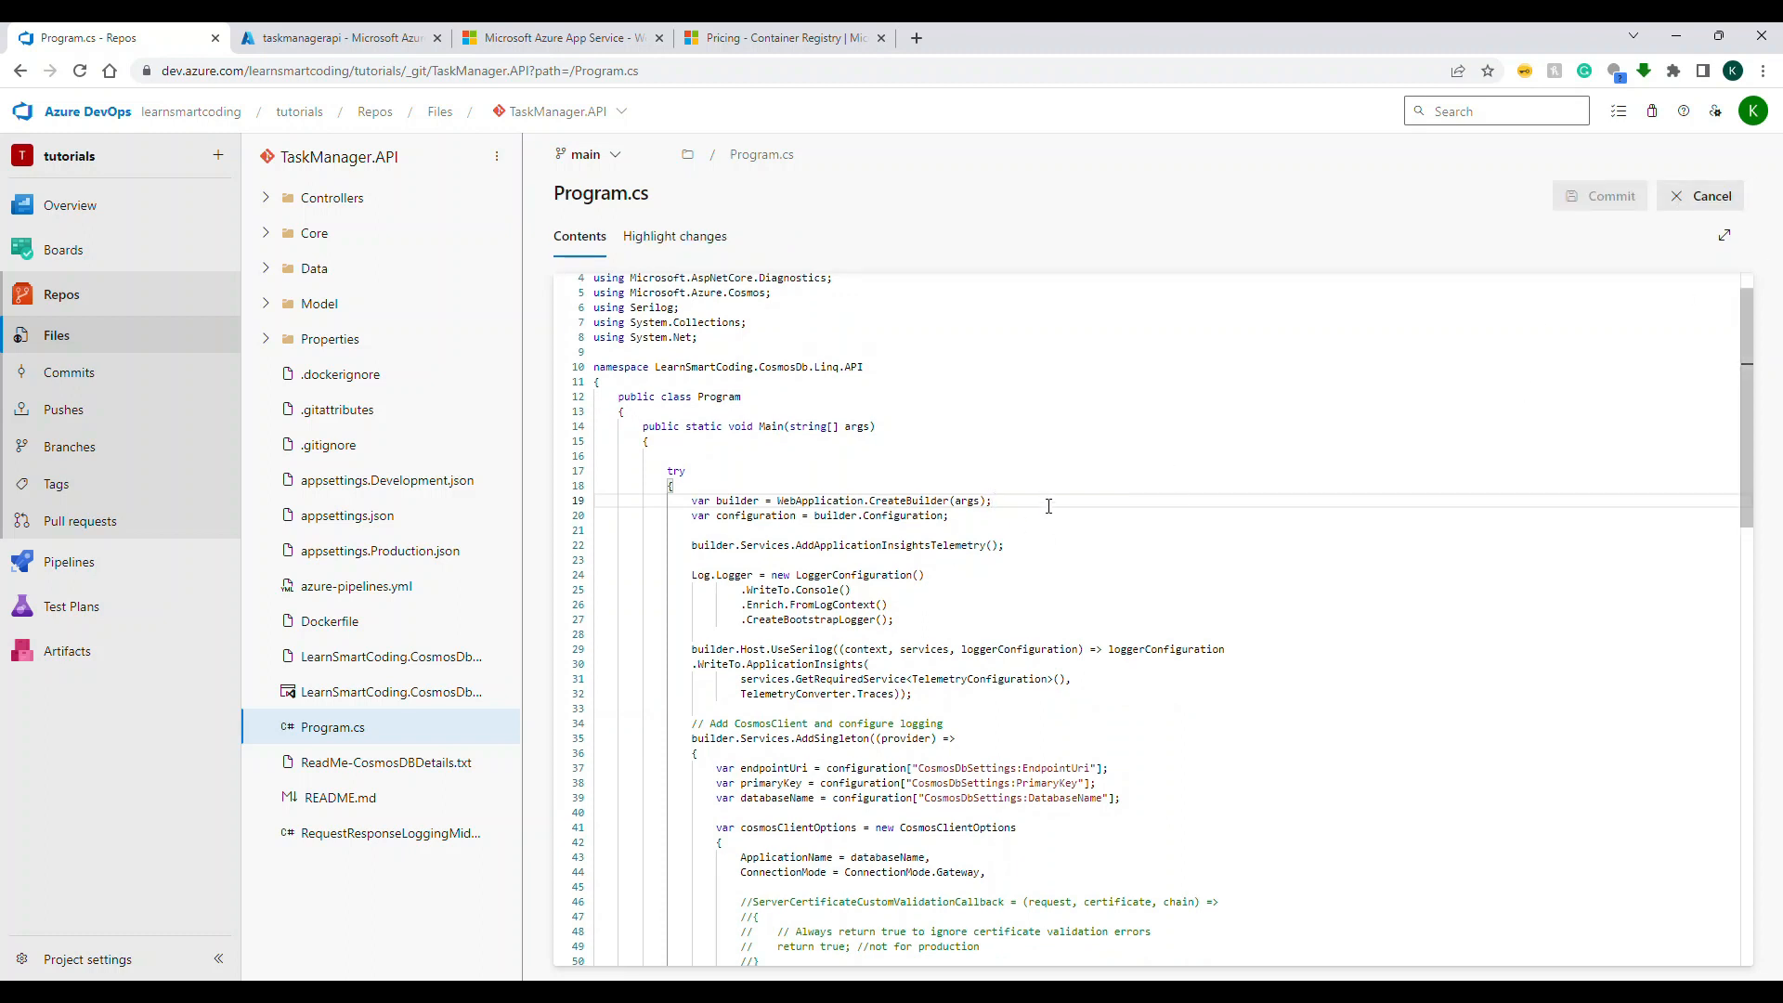
key(Return)
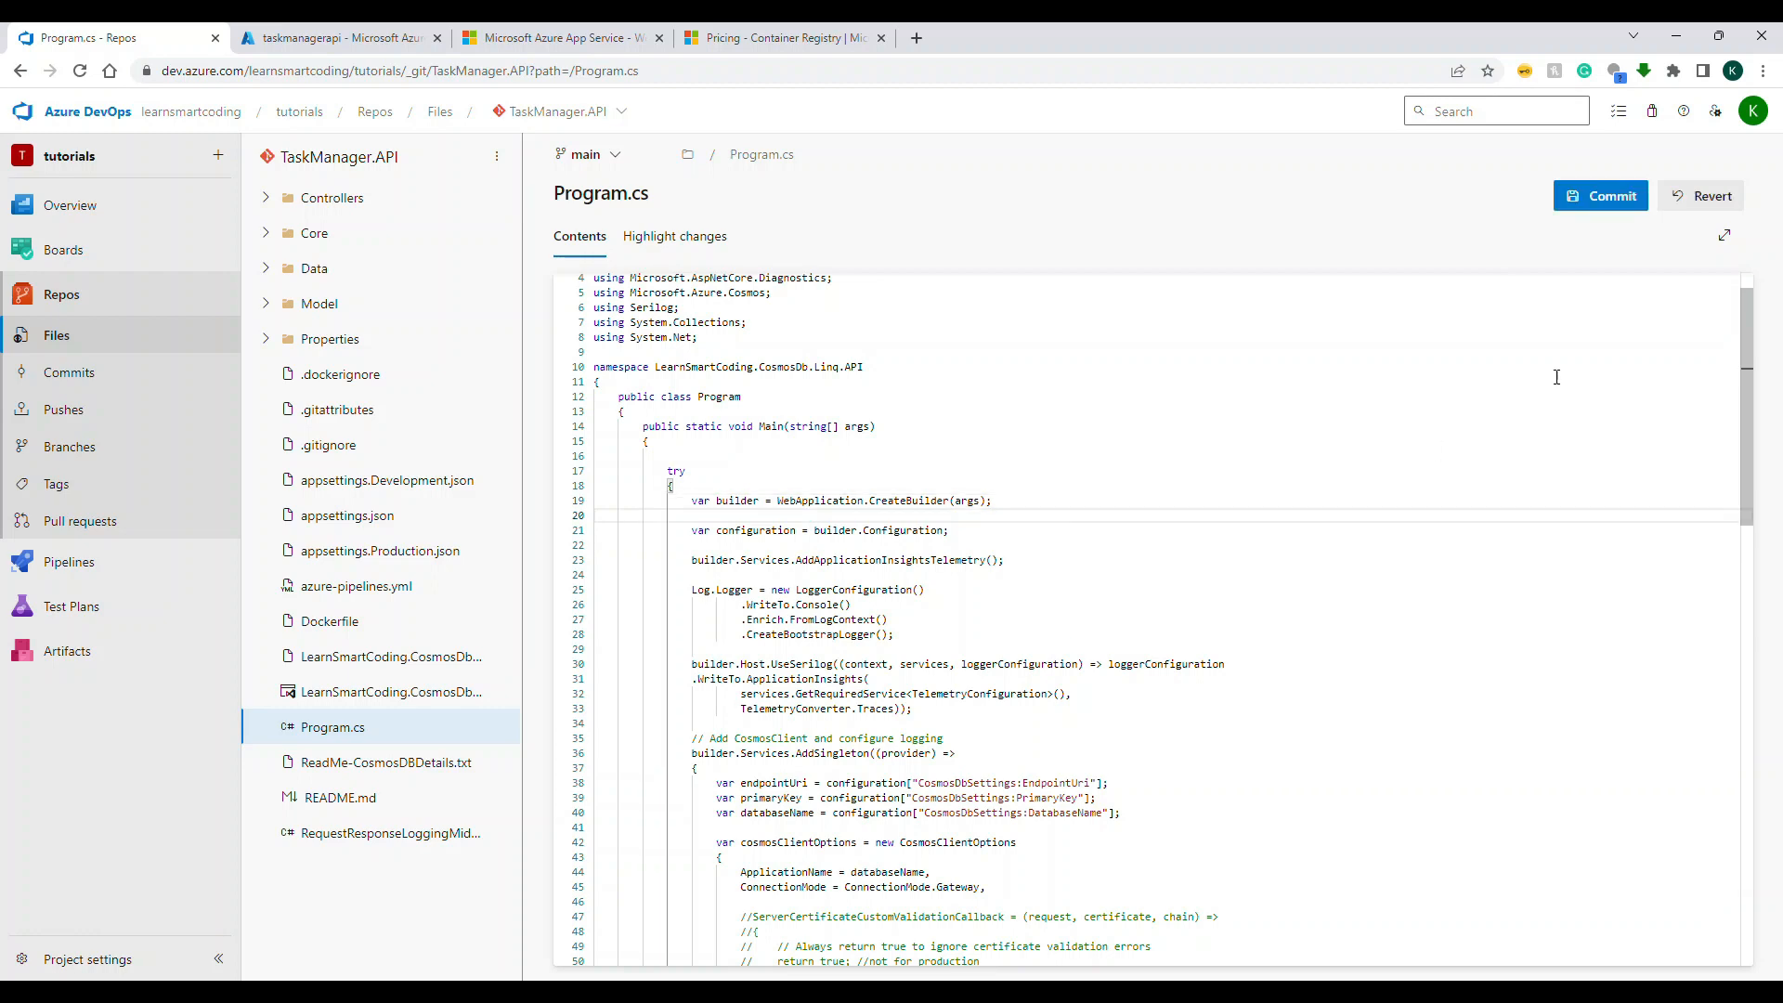
Step: Commit the edited Program.cs to the main branch with the default comment "Updated Program.cs"
click(1601, 196)
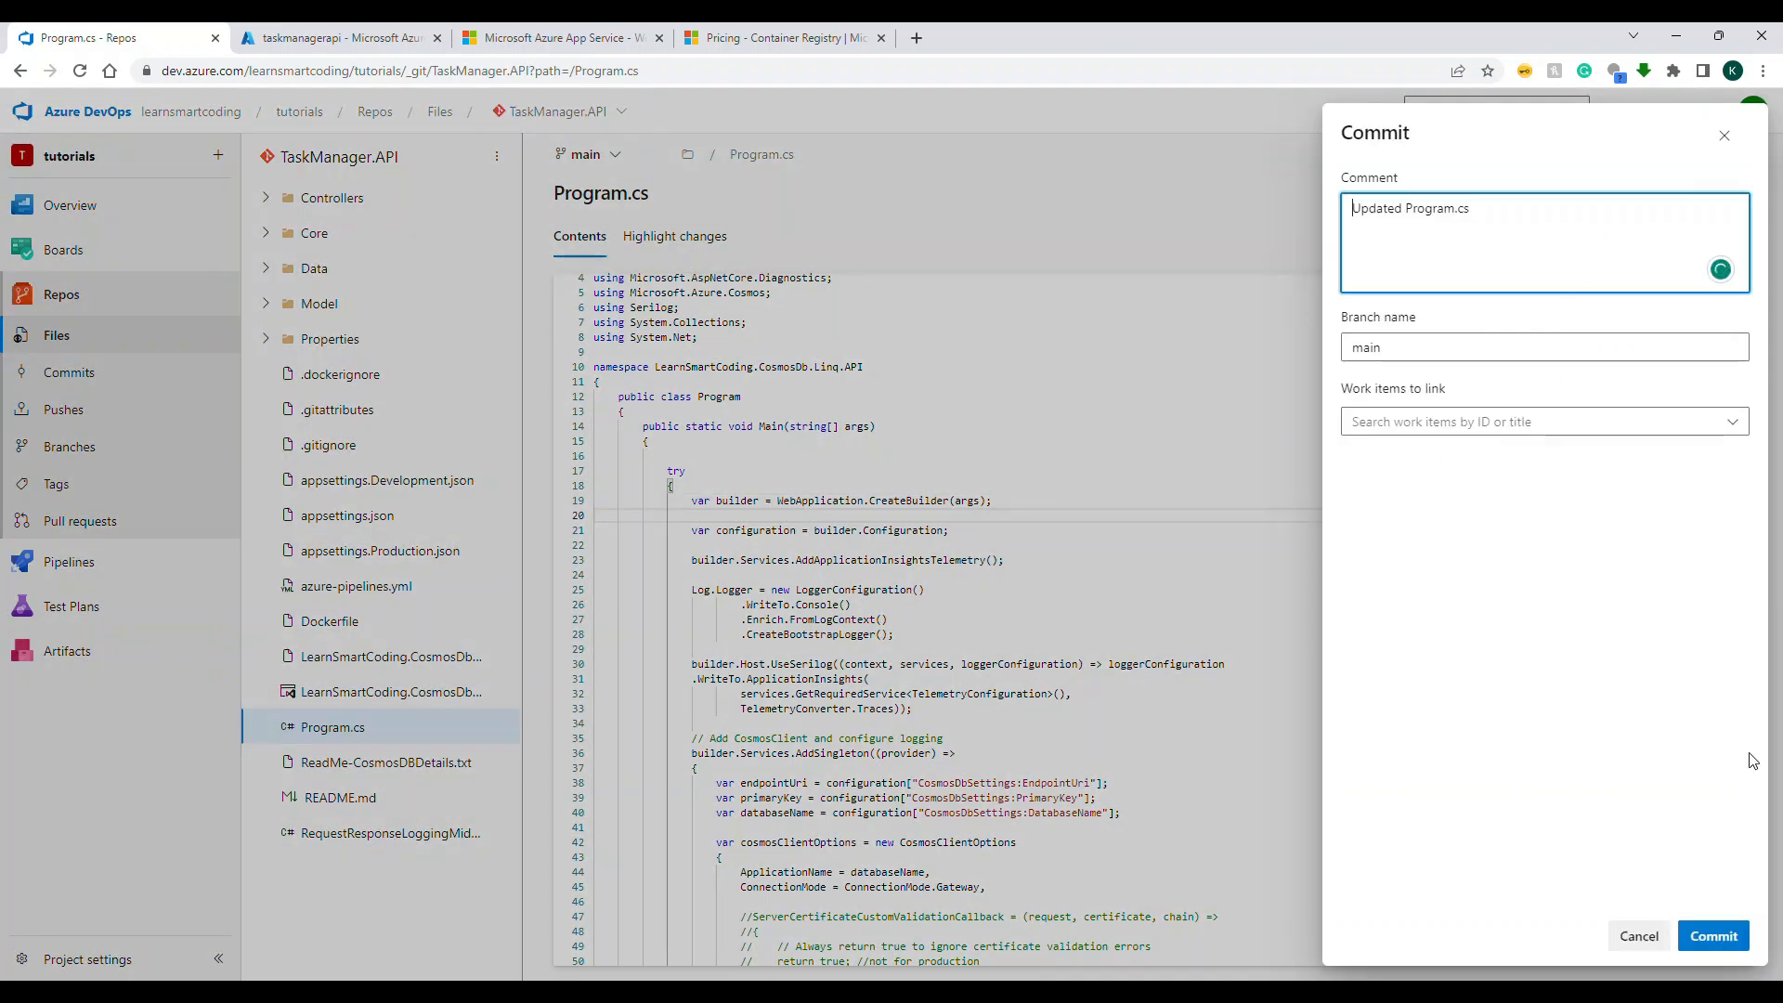
click(1713, 940)
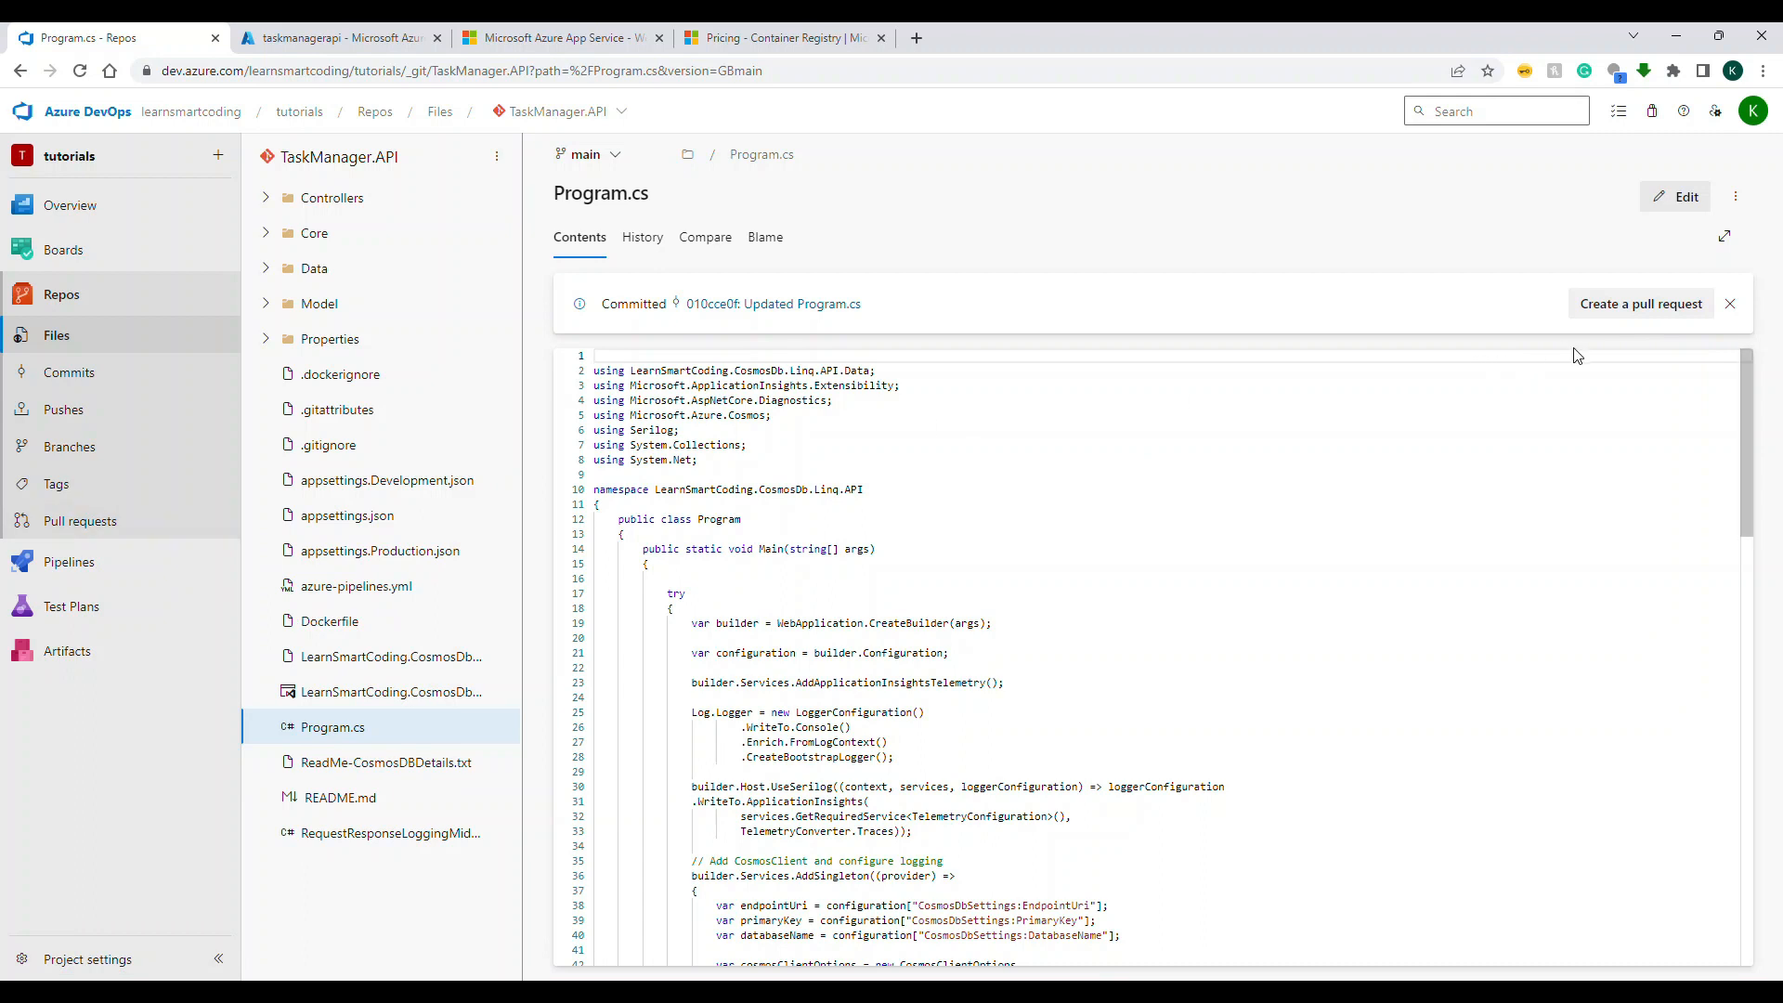
click(1605, 310)
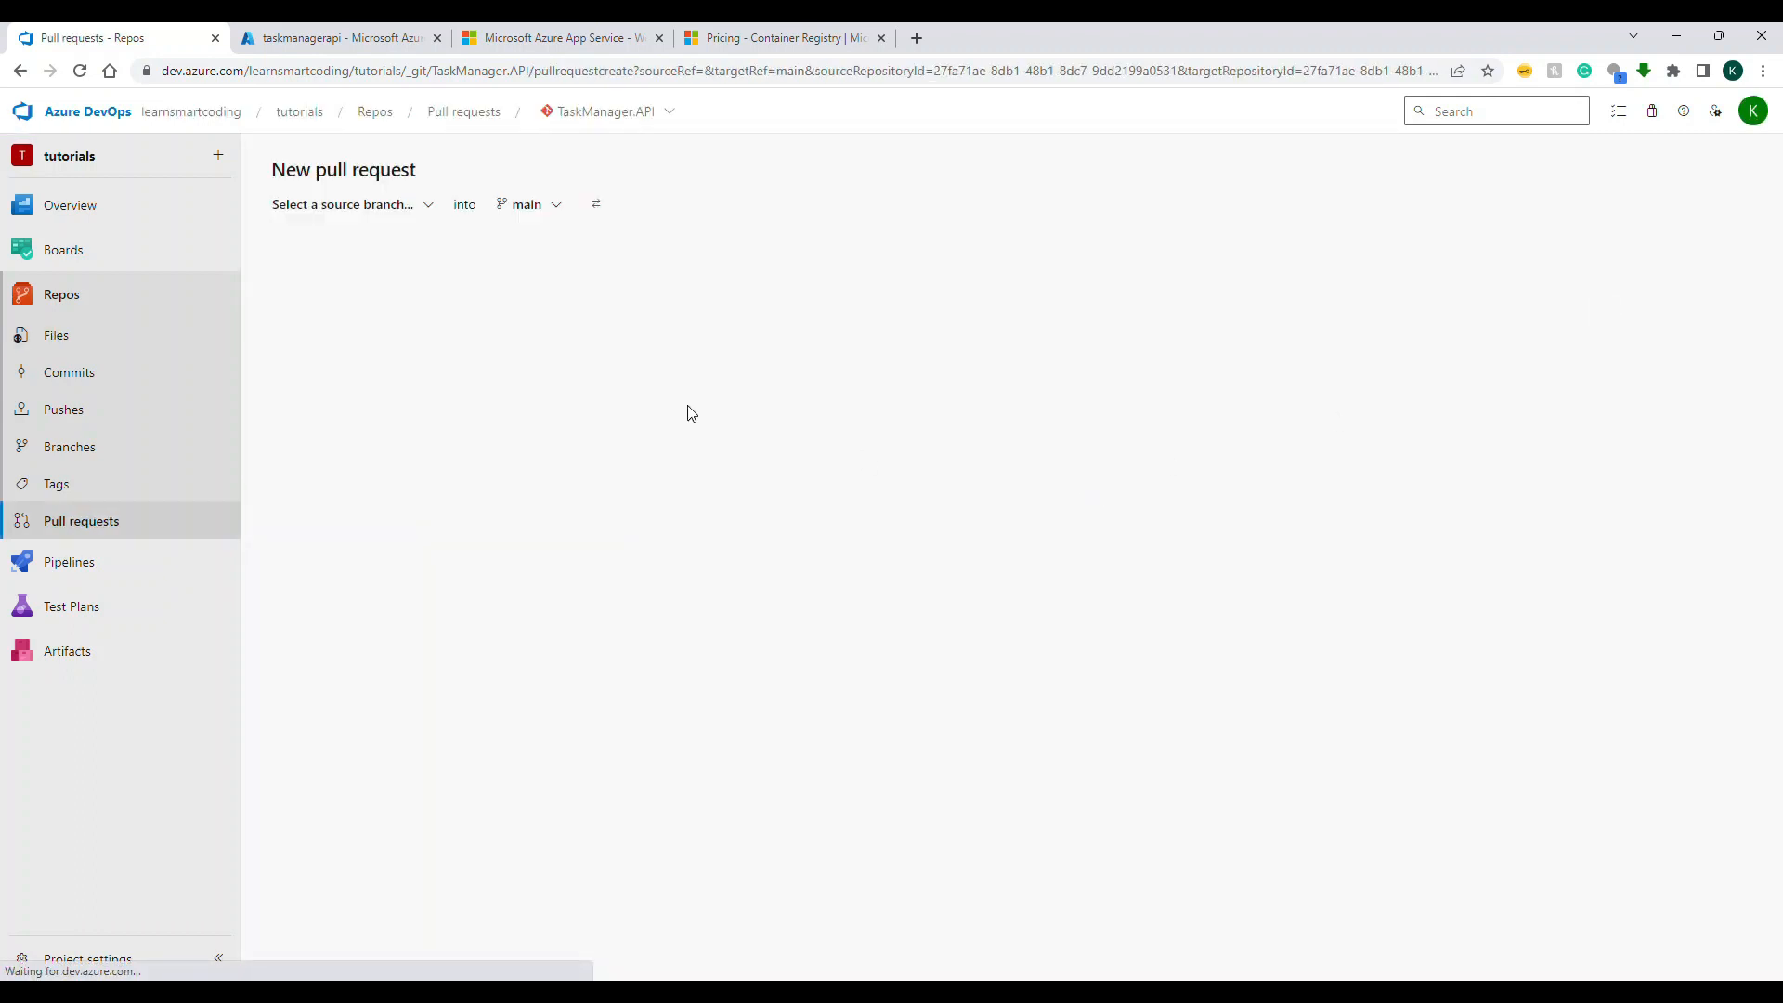
click(421, 221)
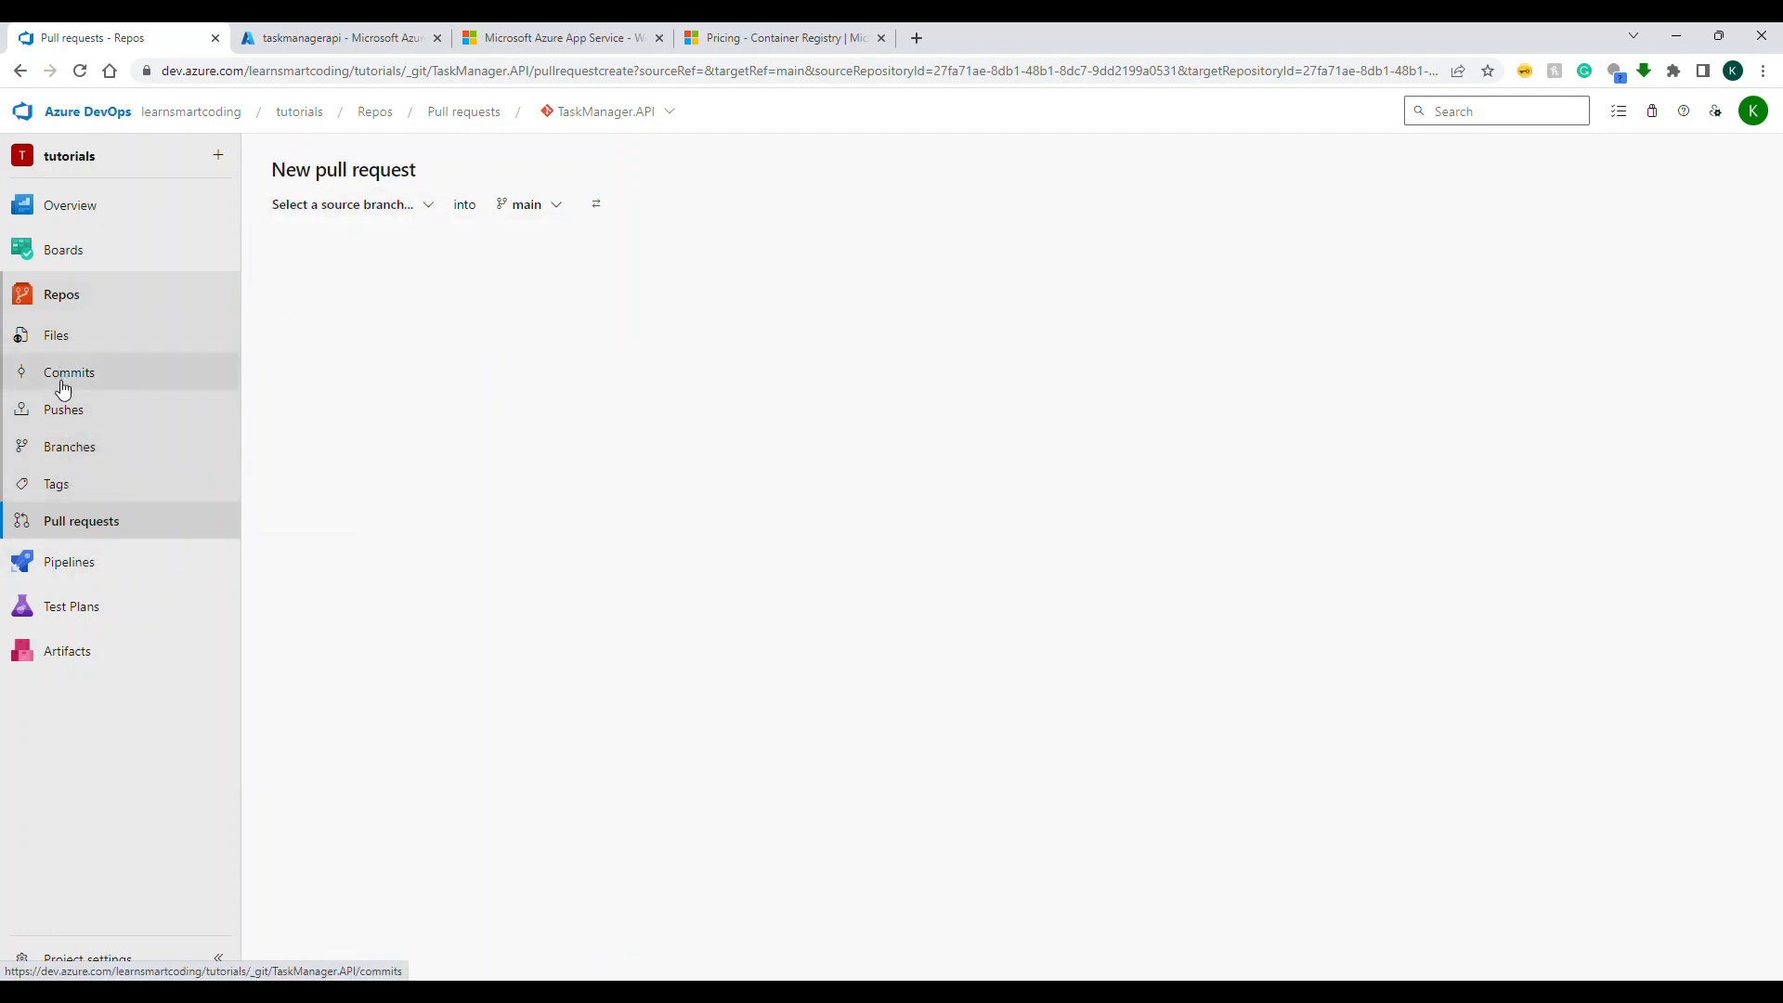
click(82, 450)
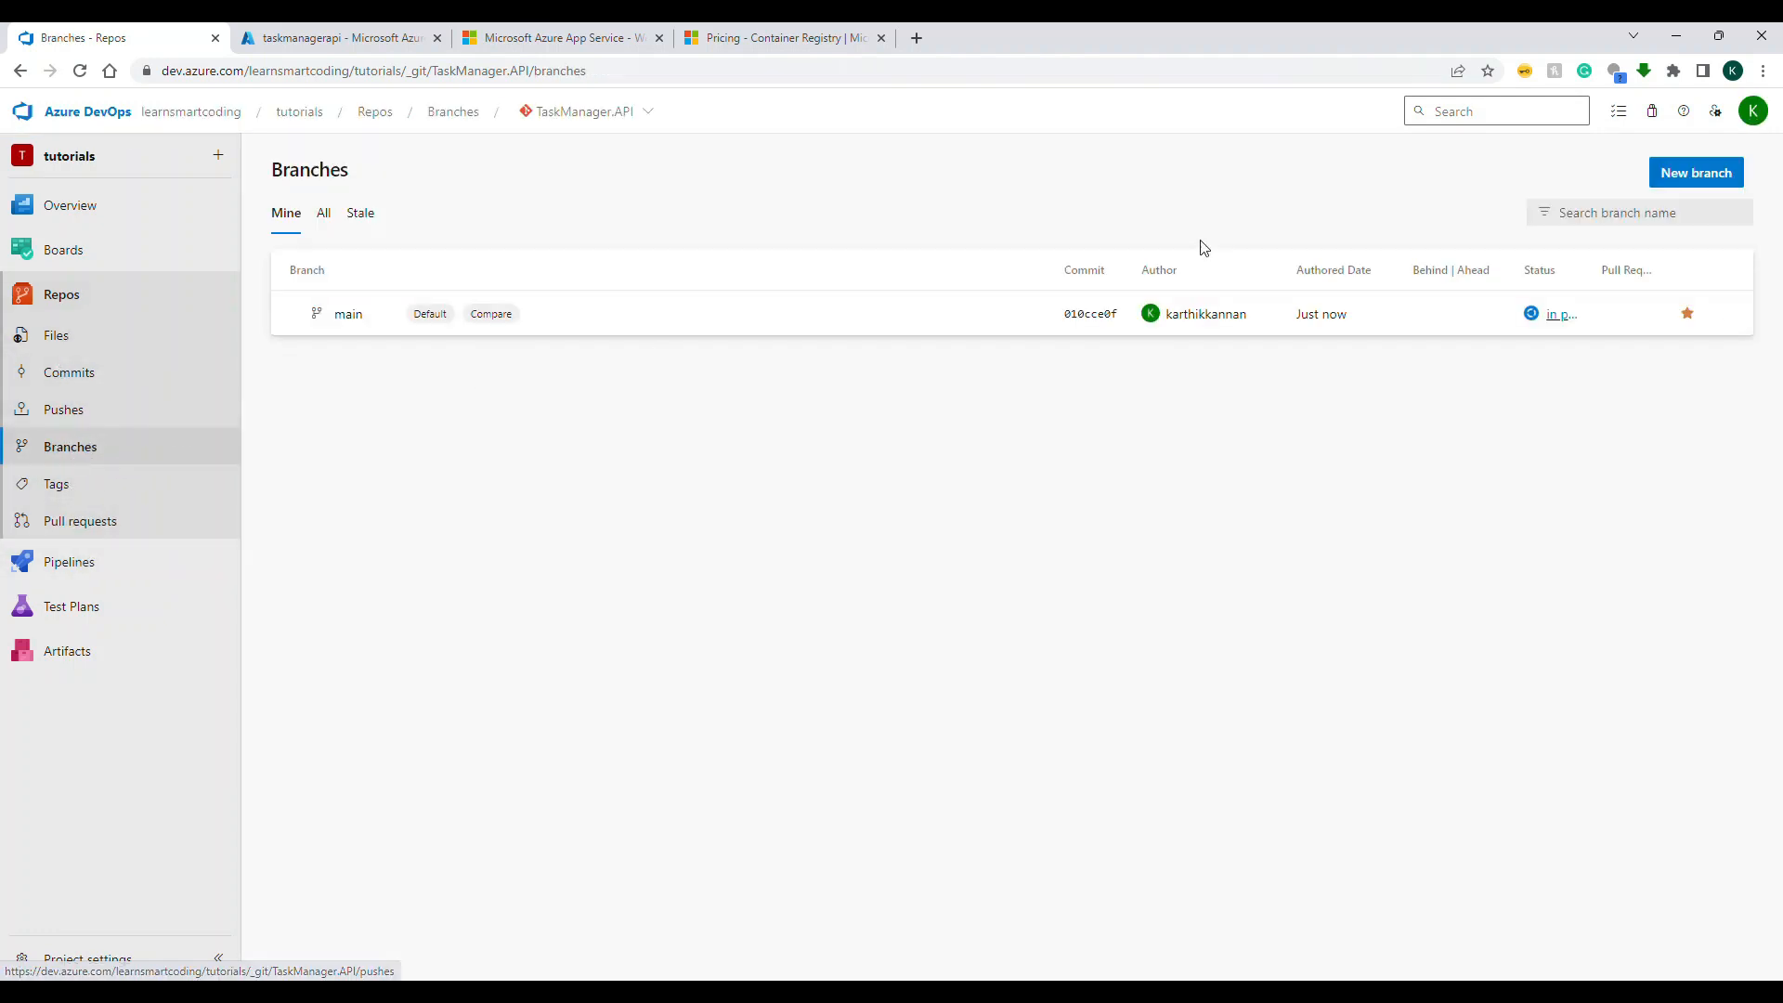
Step: Open the TaskManager.API pipeline's "Updated Program.cs" run and follow its Build job logs
click(93, 565)
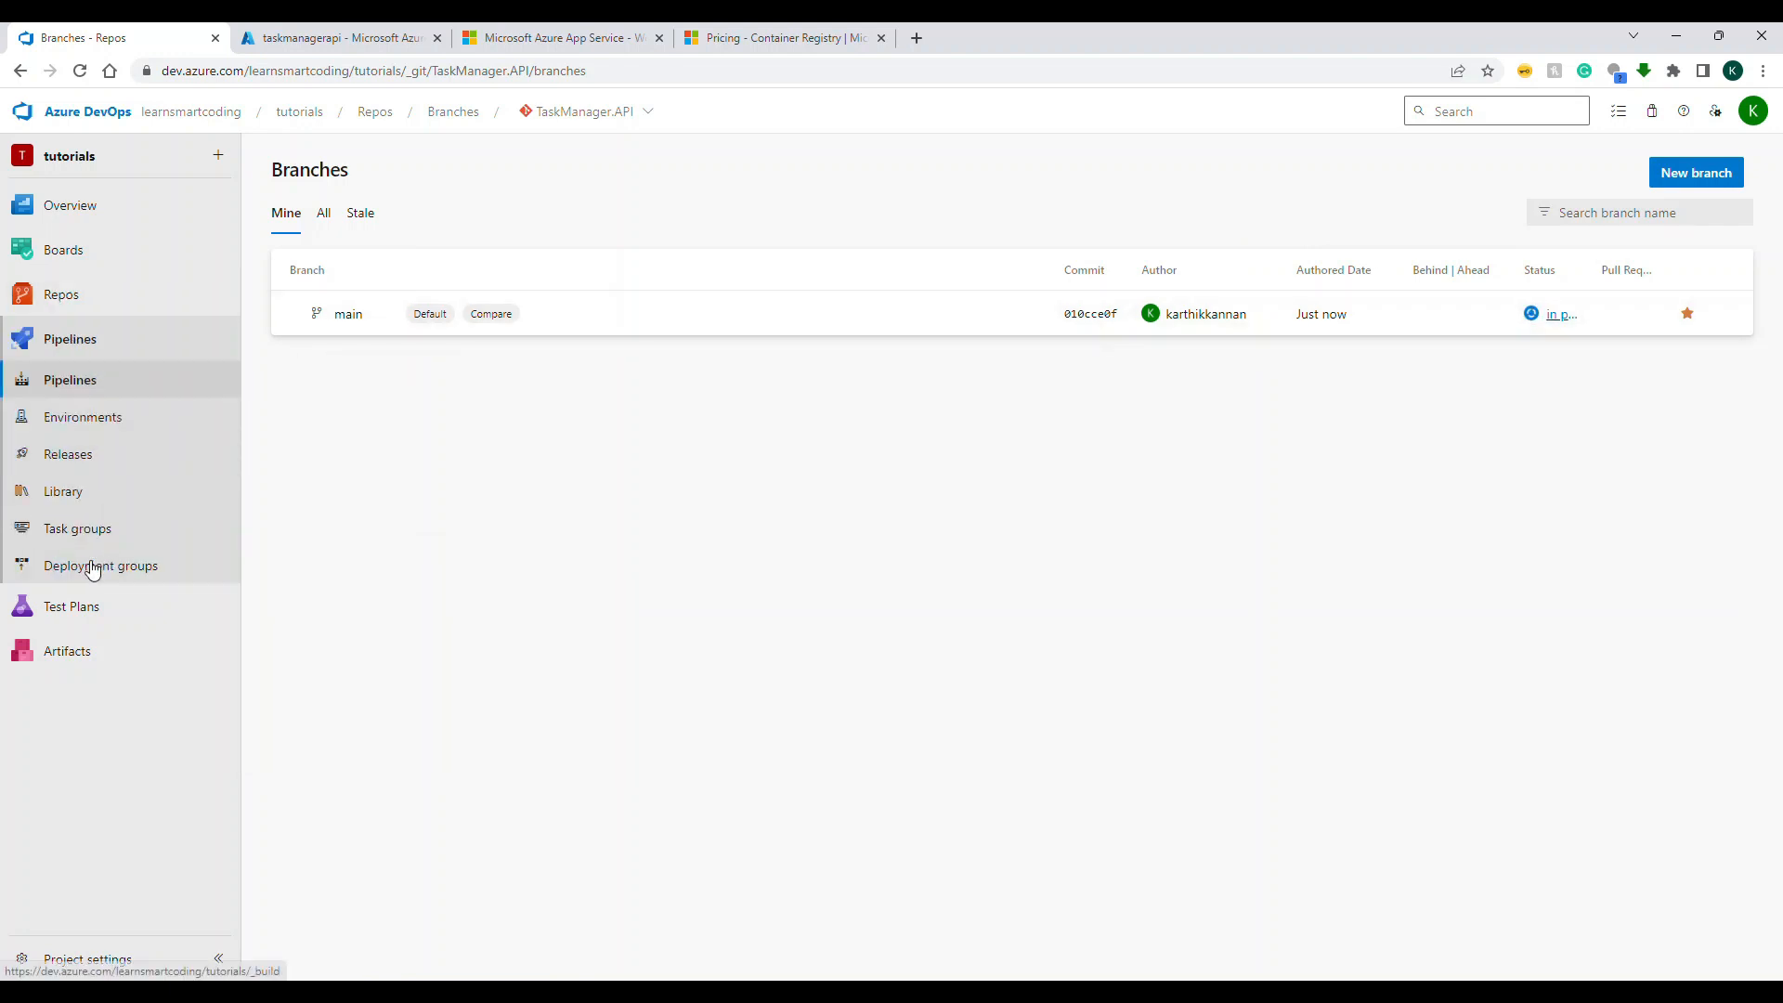
click(557, 369)
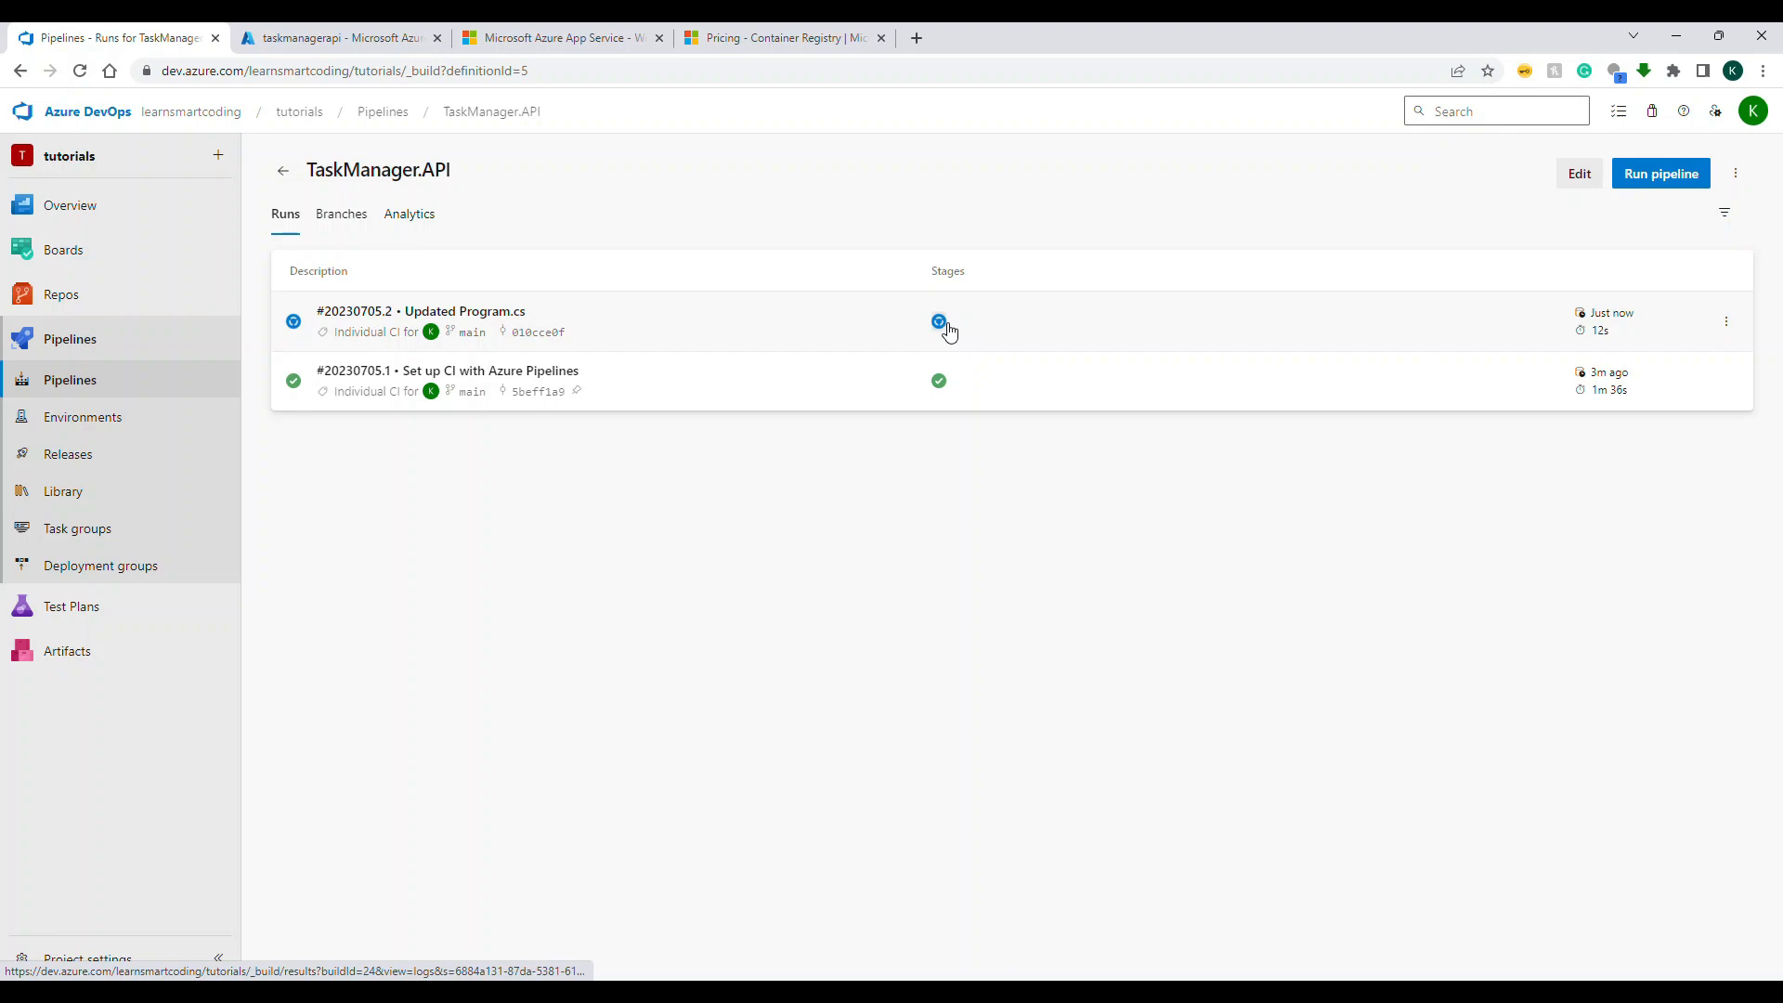
click(780, 331)
click(594, 557)
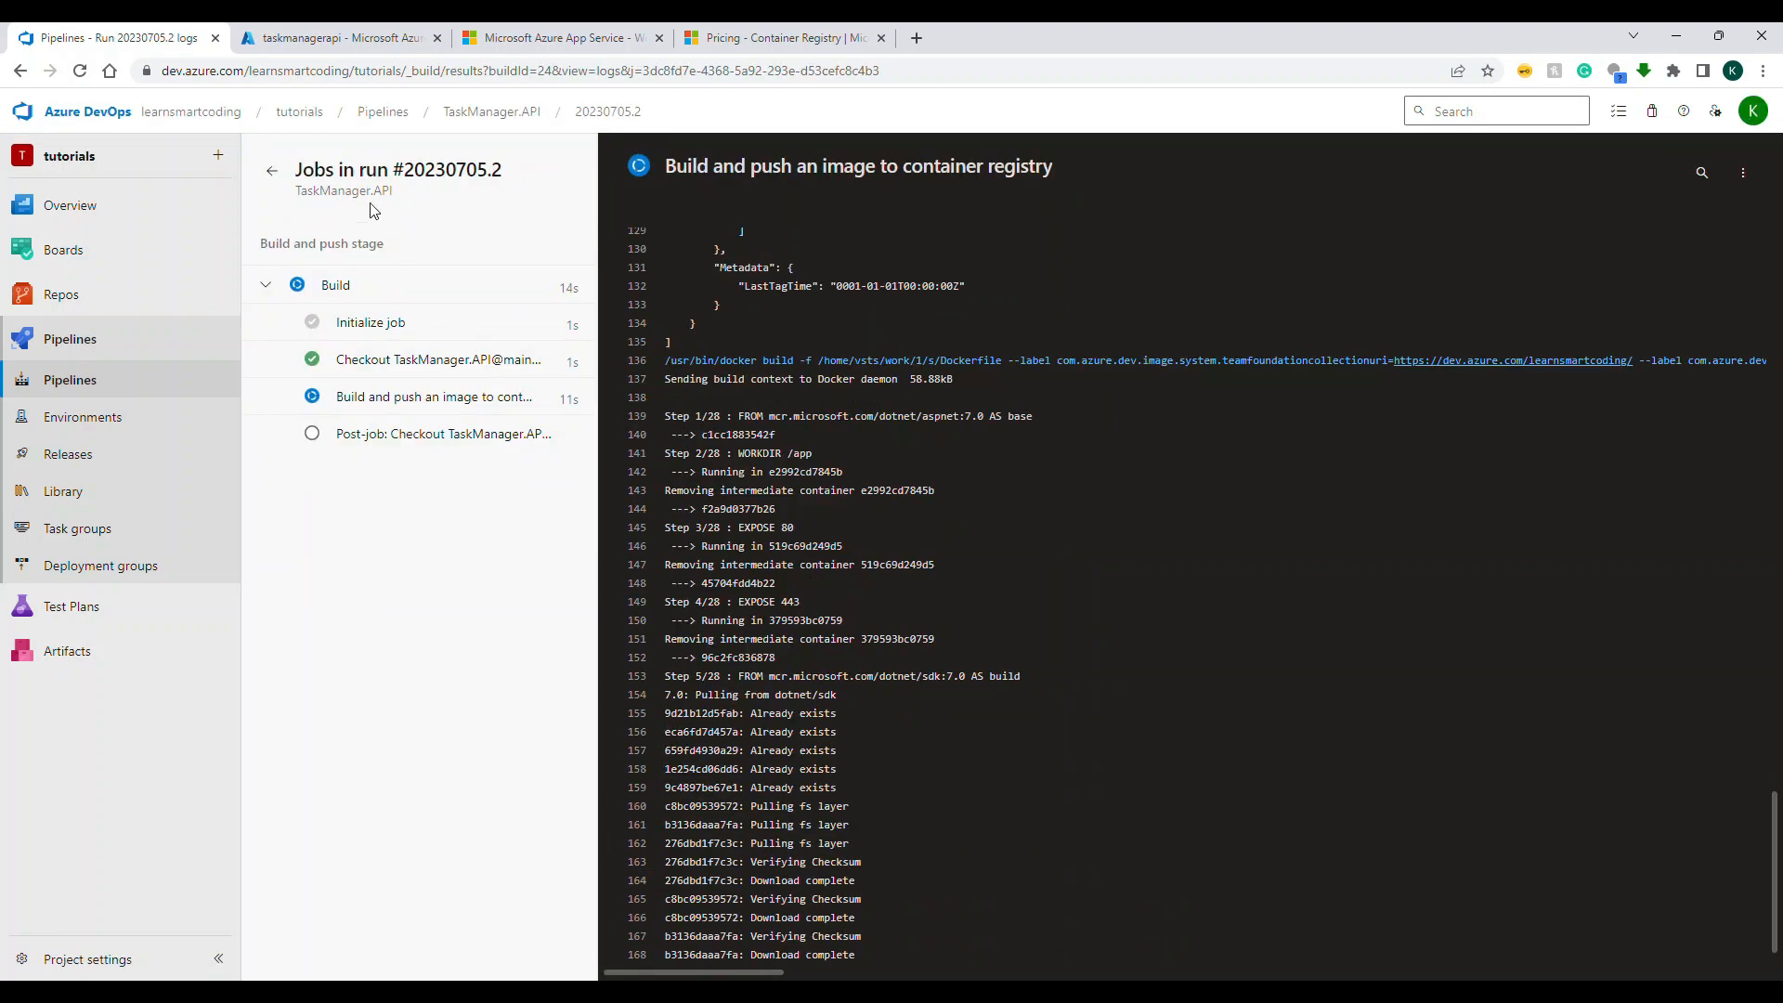
Step: Switch to the Azure portal to check the taskmanagerapi repository's tags while the build runs, and return to the portal home
click(327, 48)
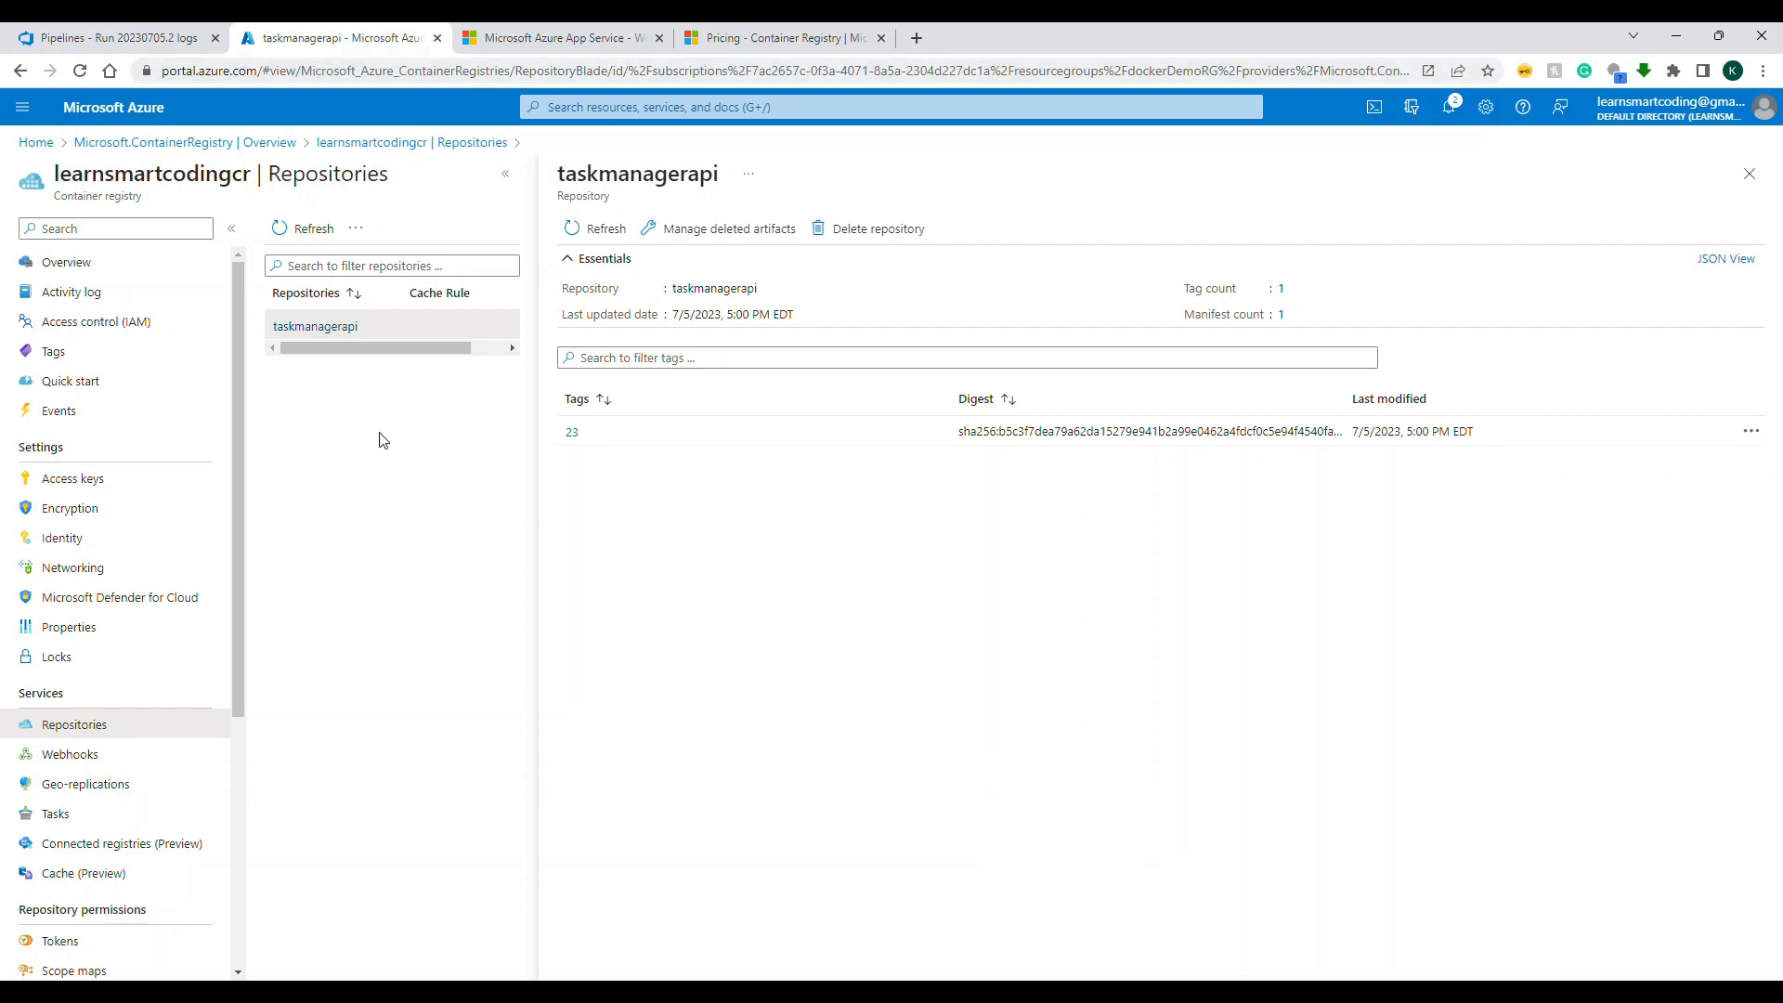
click(156, 47)
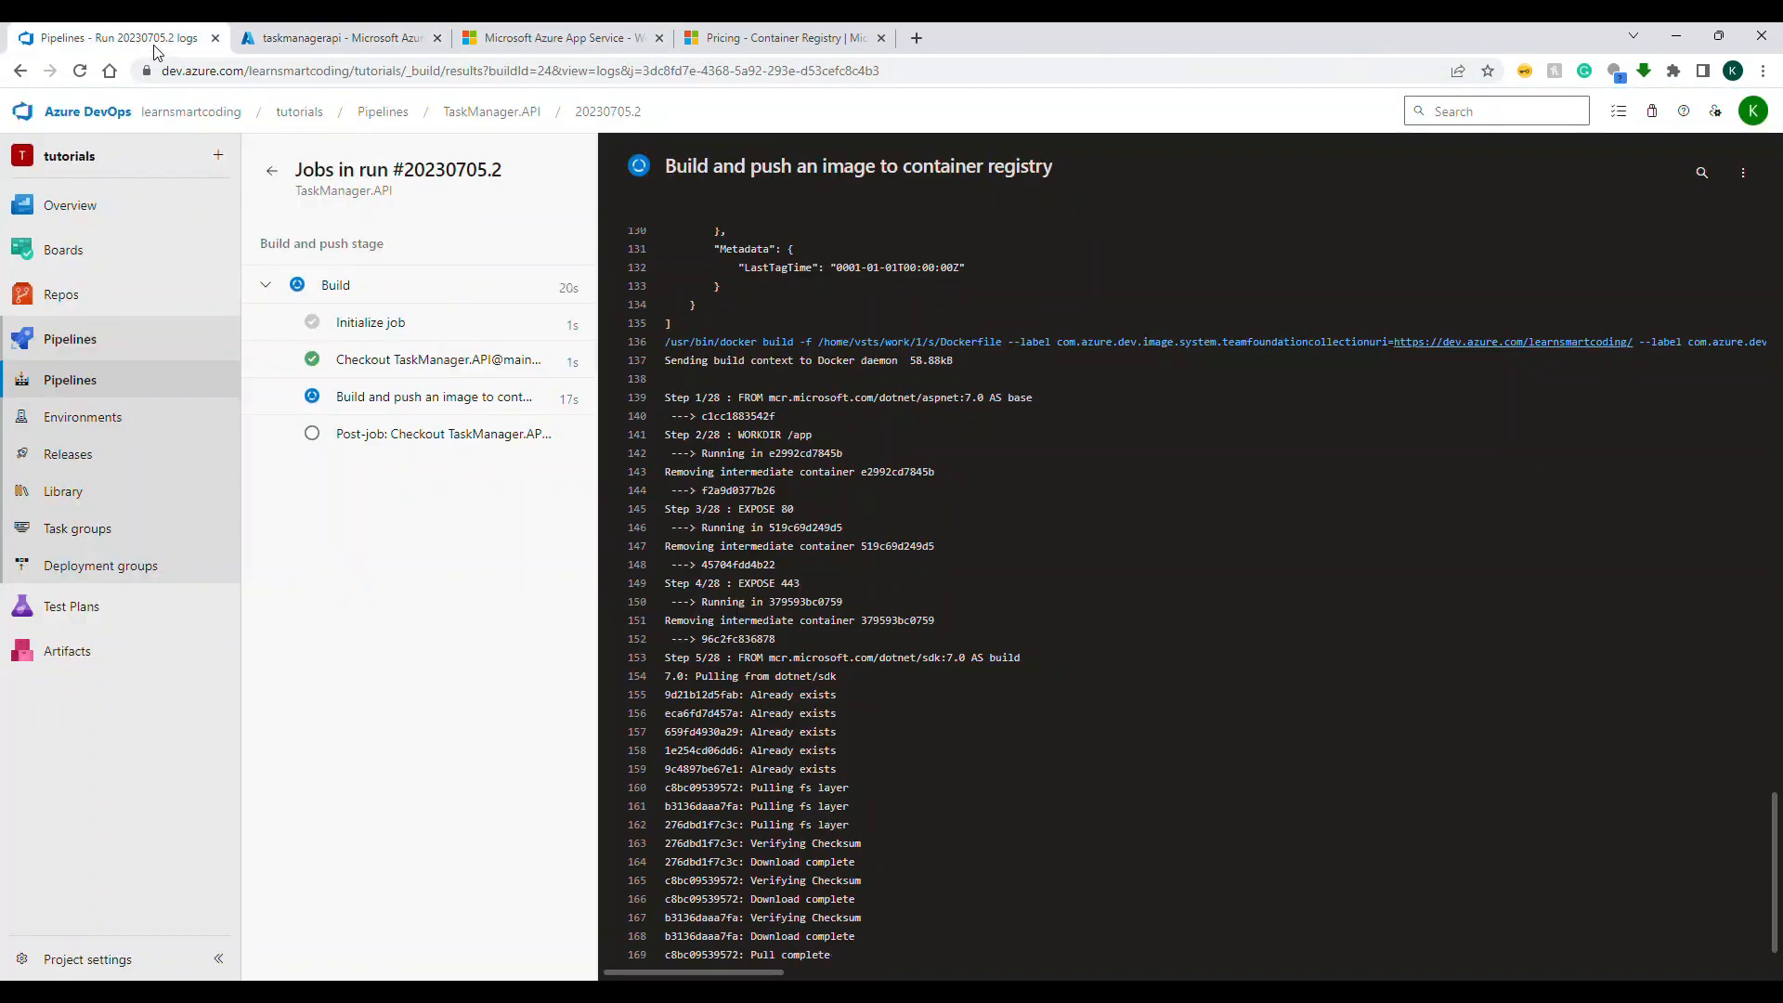
click(334, 38)
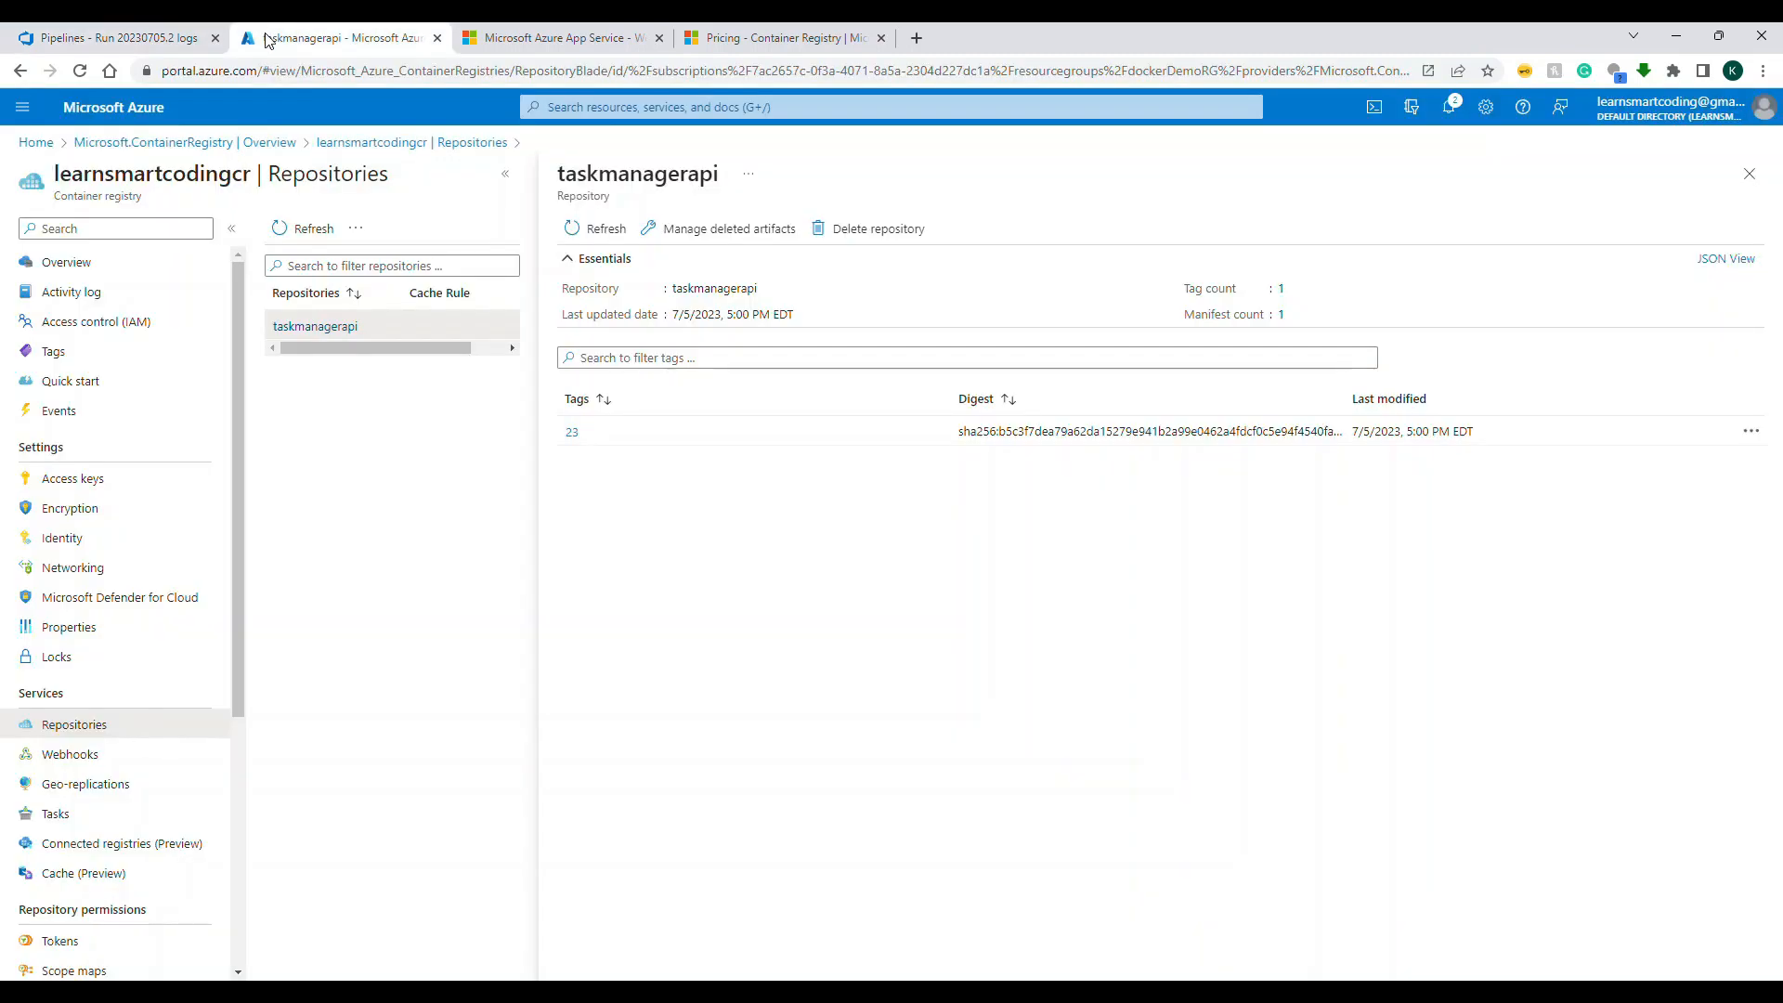
click(36, 142)
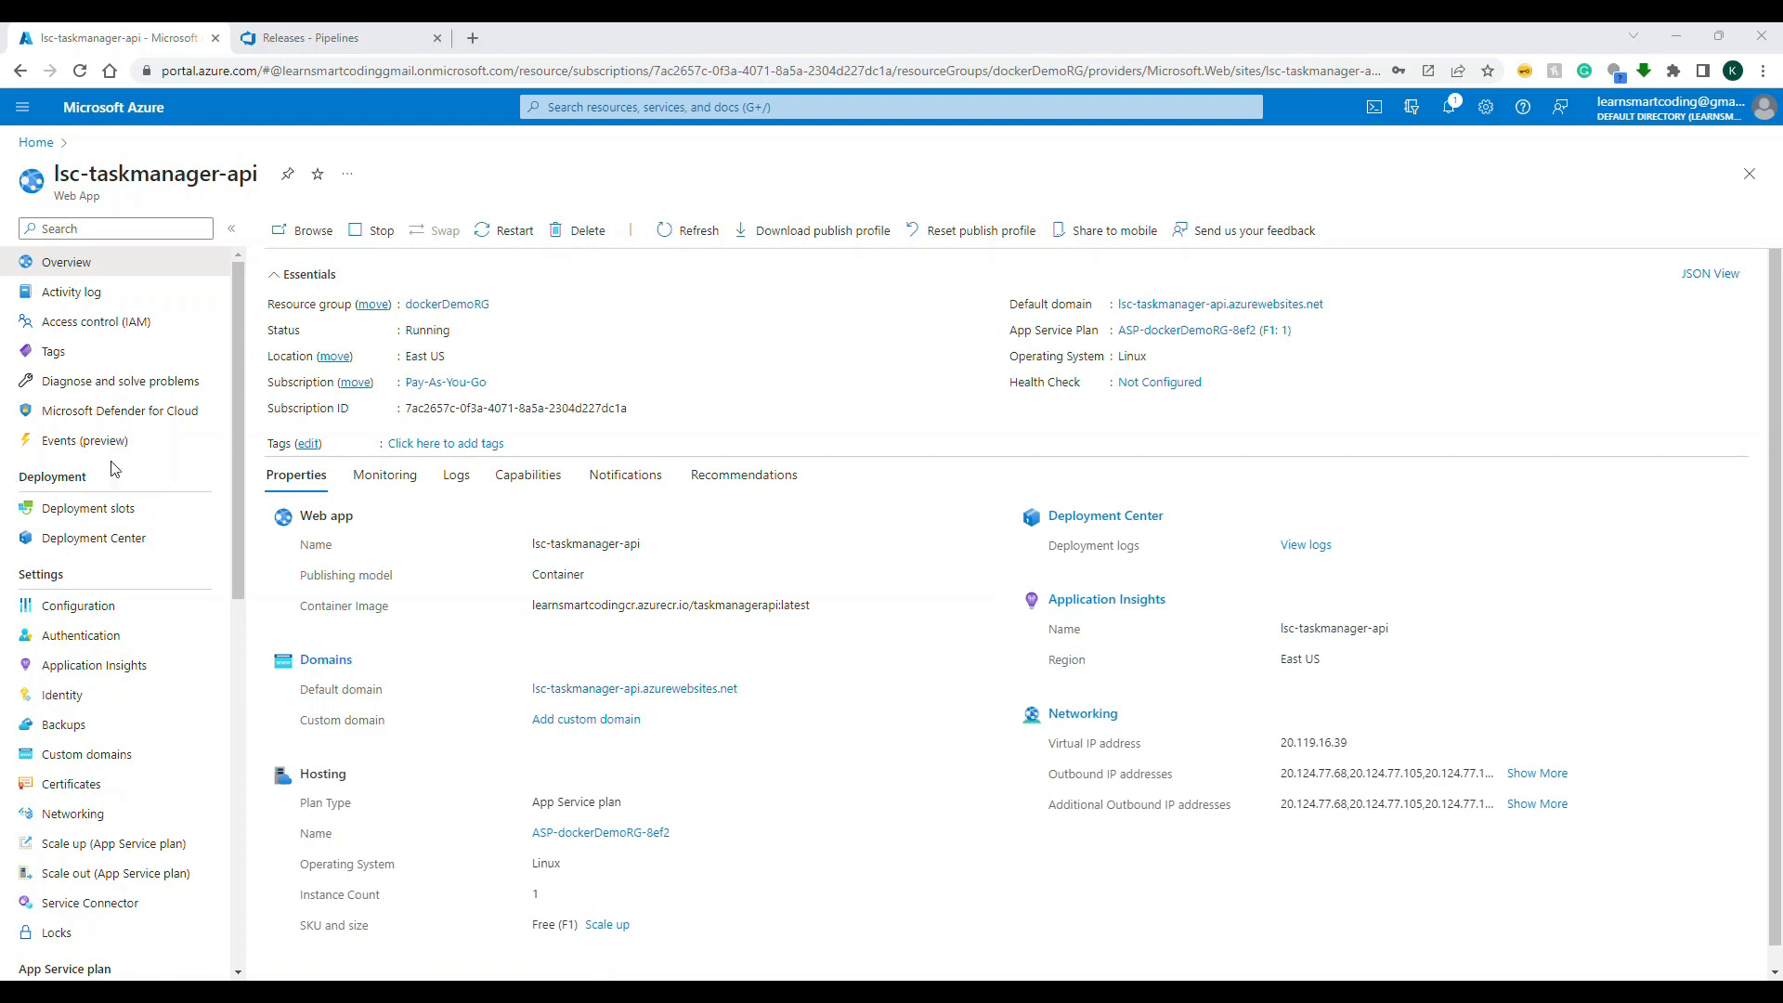
Step: Open the lsc-taskmanager-api web app's Deployment Center and examine its deployment logs and container registry settings
click(119, 541)
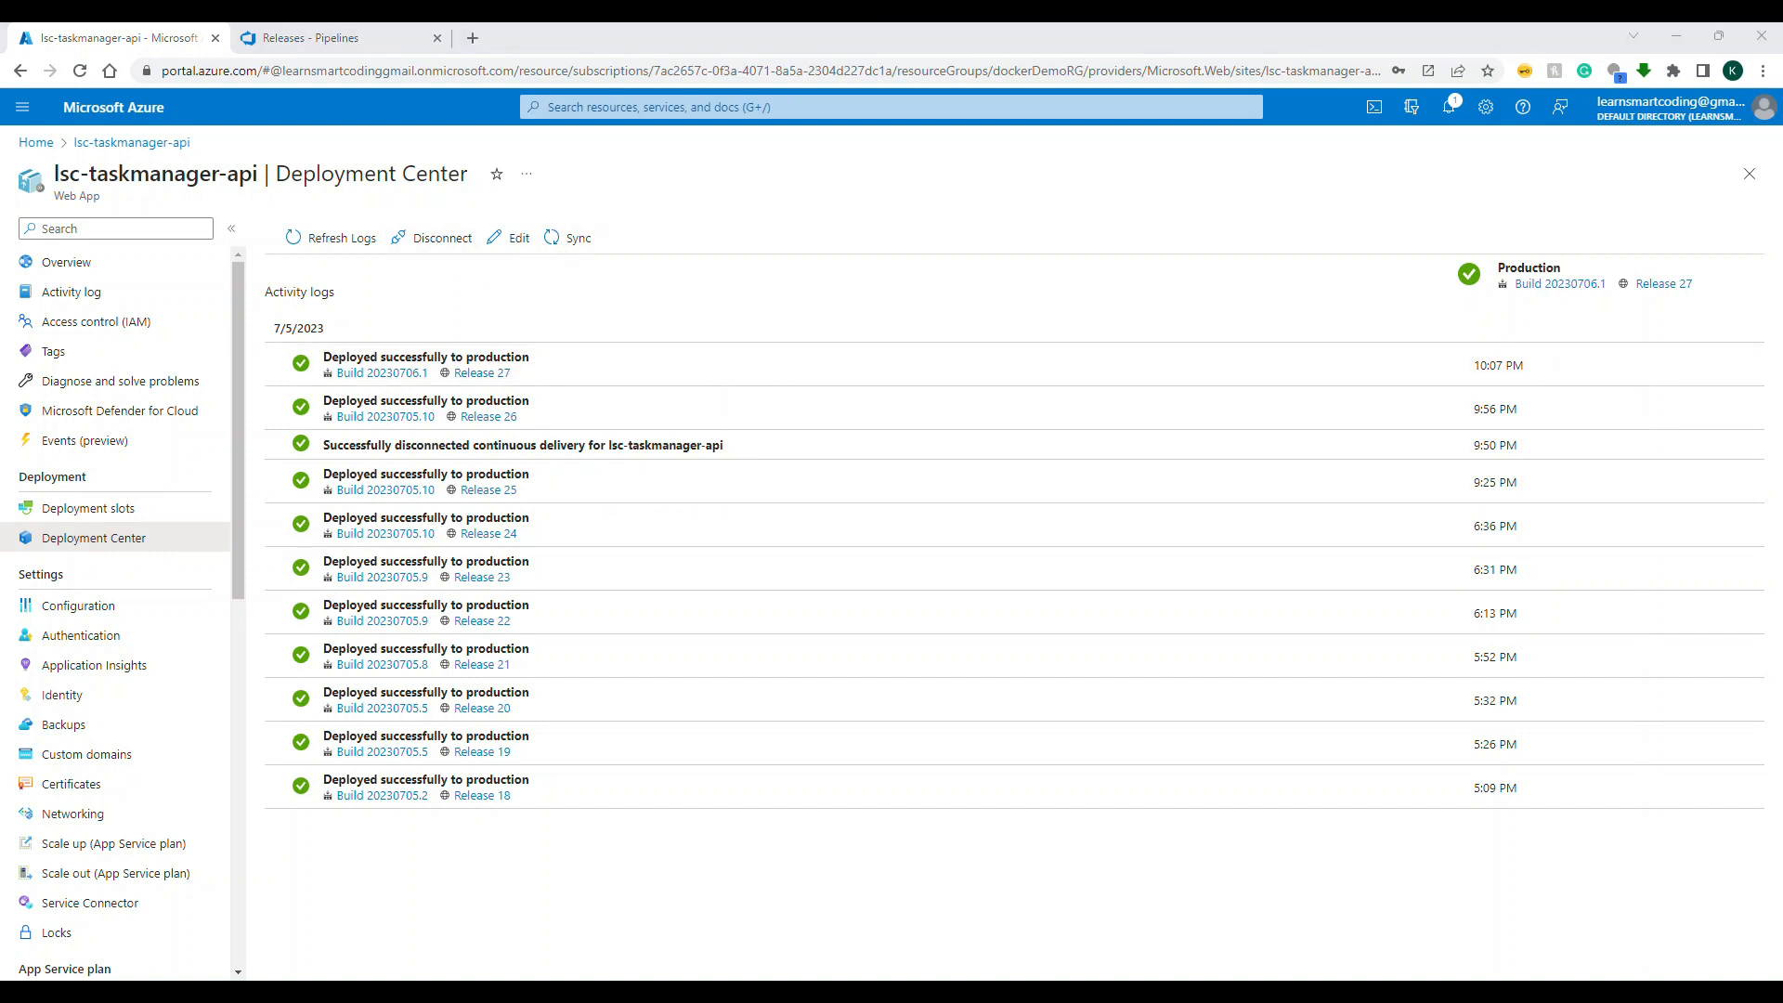
click(88, 508)
click(127, 536)
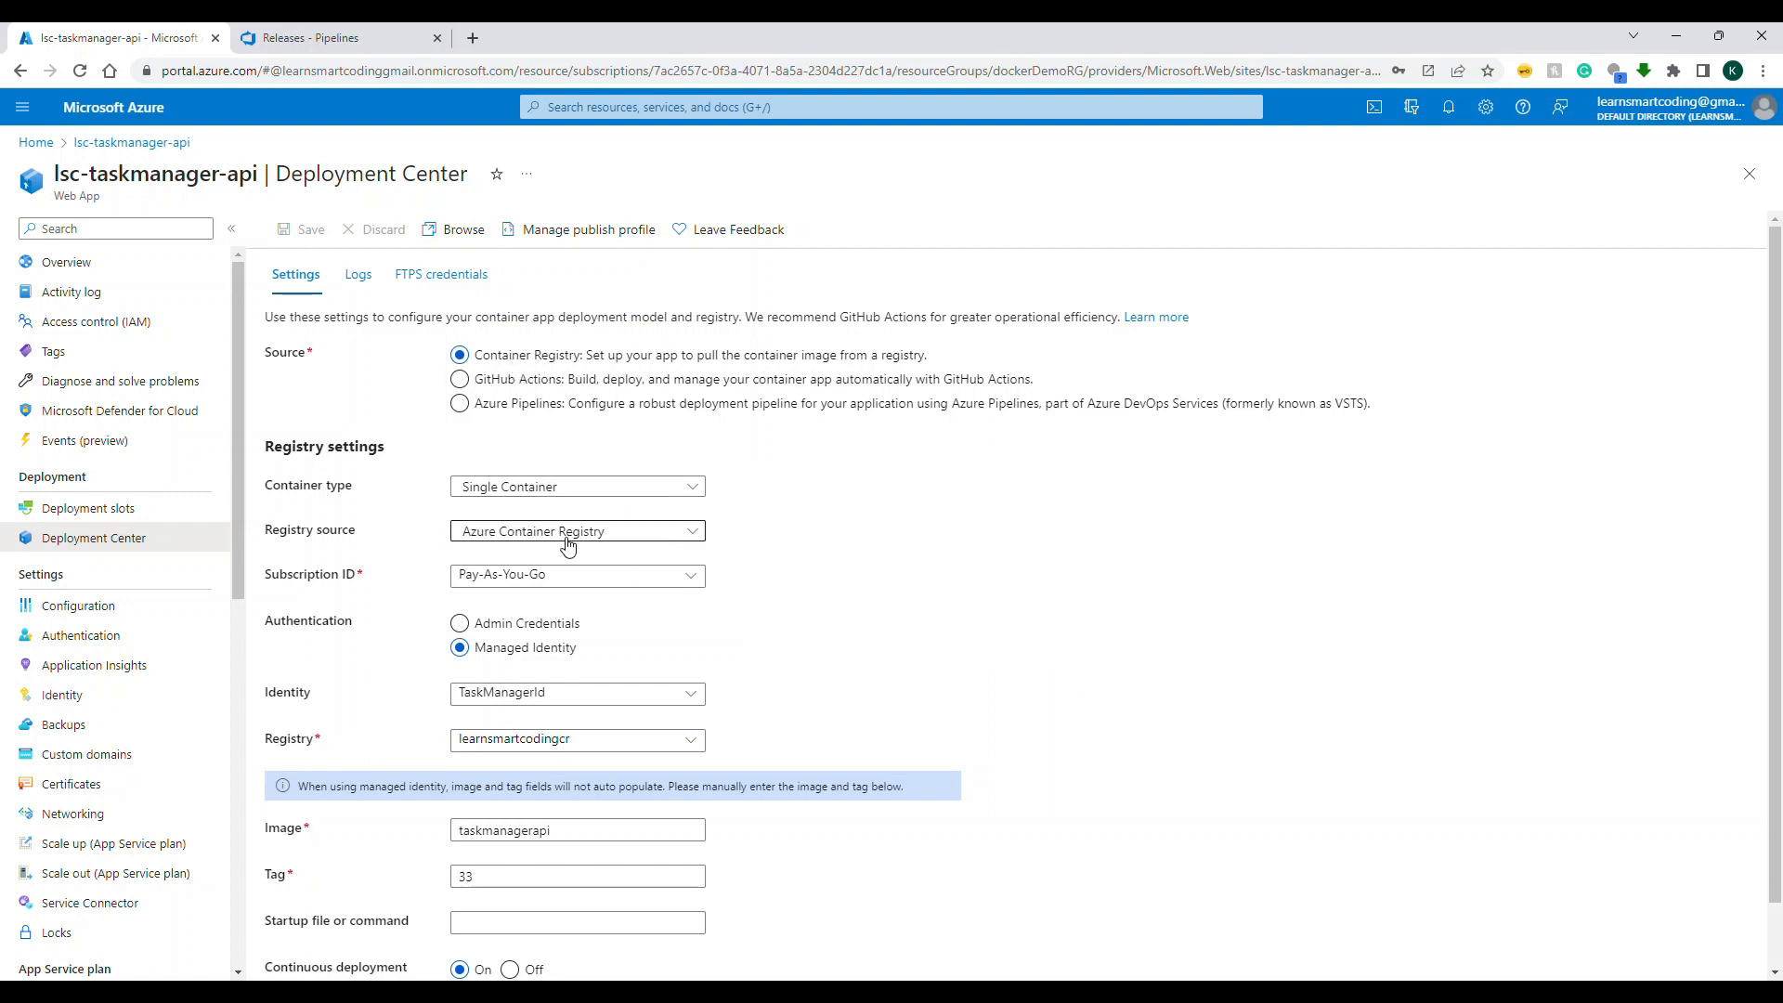
Step: Try Admin Credentials as the registry authentication and select learnsmartcodingcr as the registry
click(554, 620)
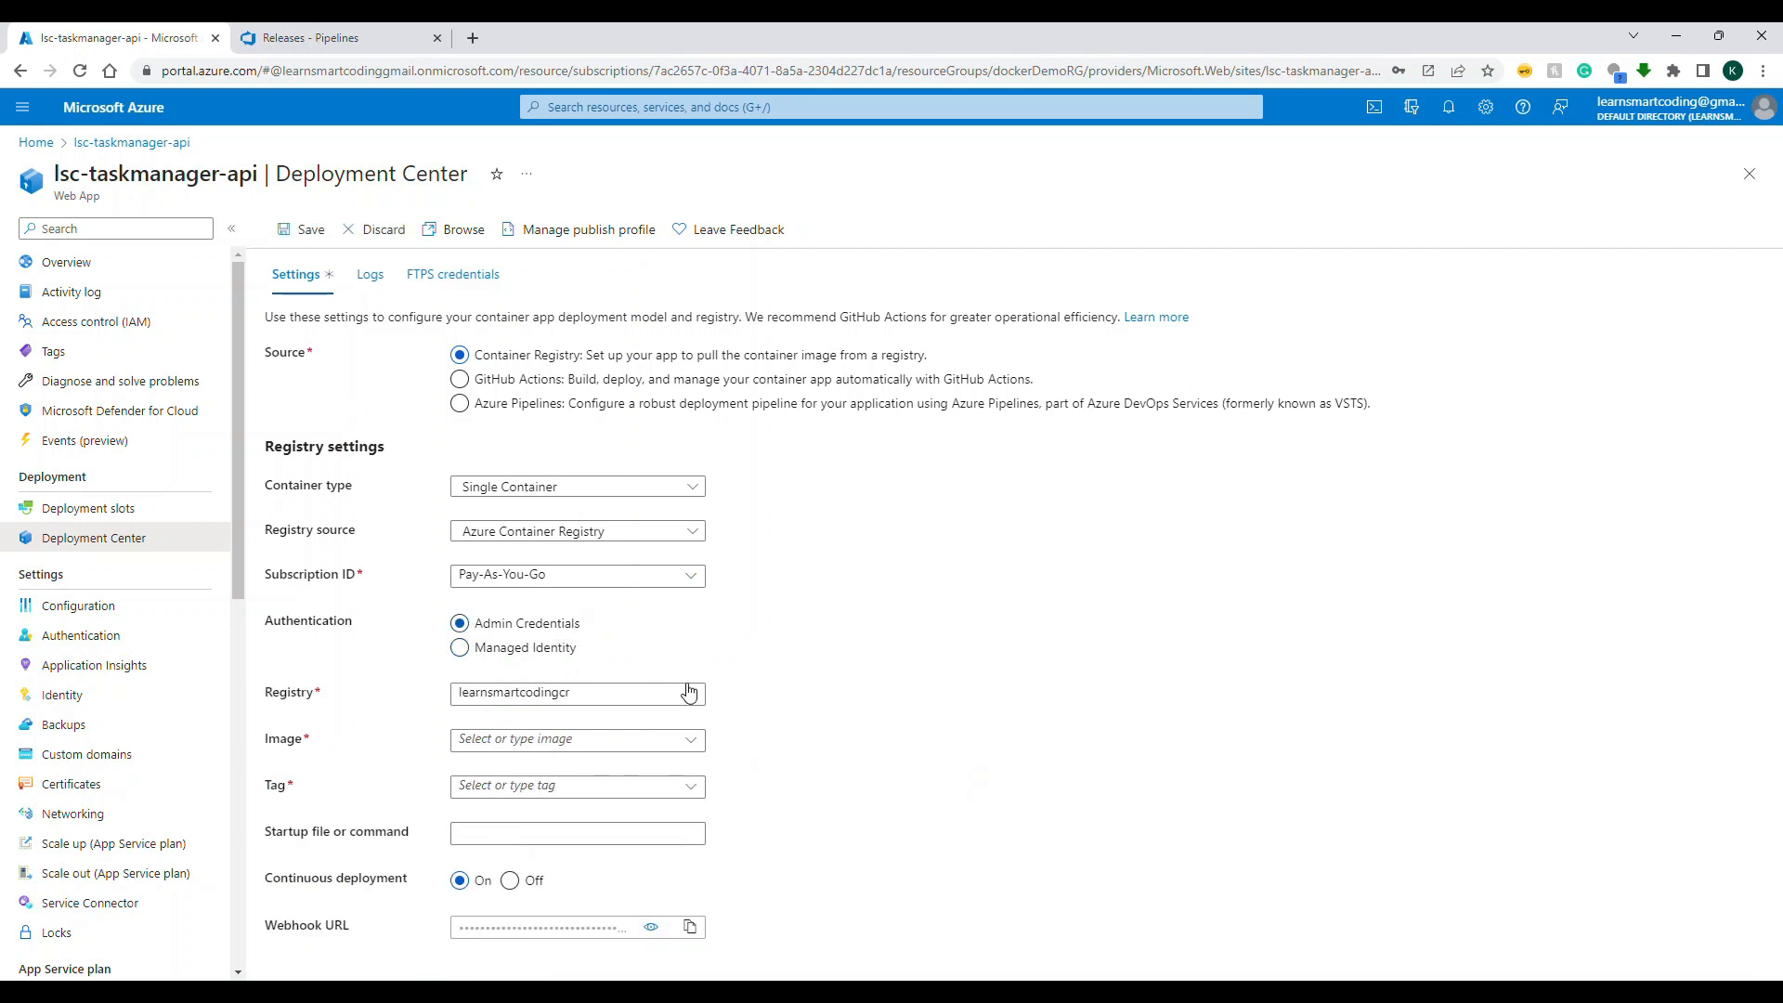
click(689, 692)
click(624, 728)
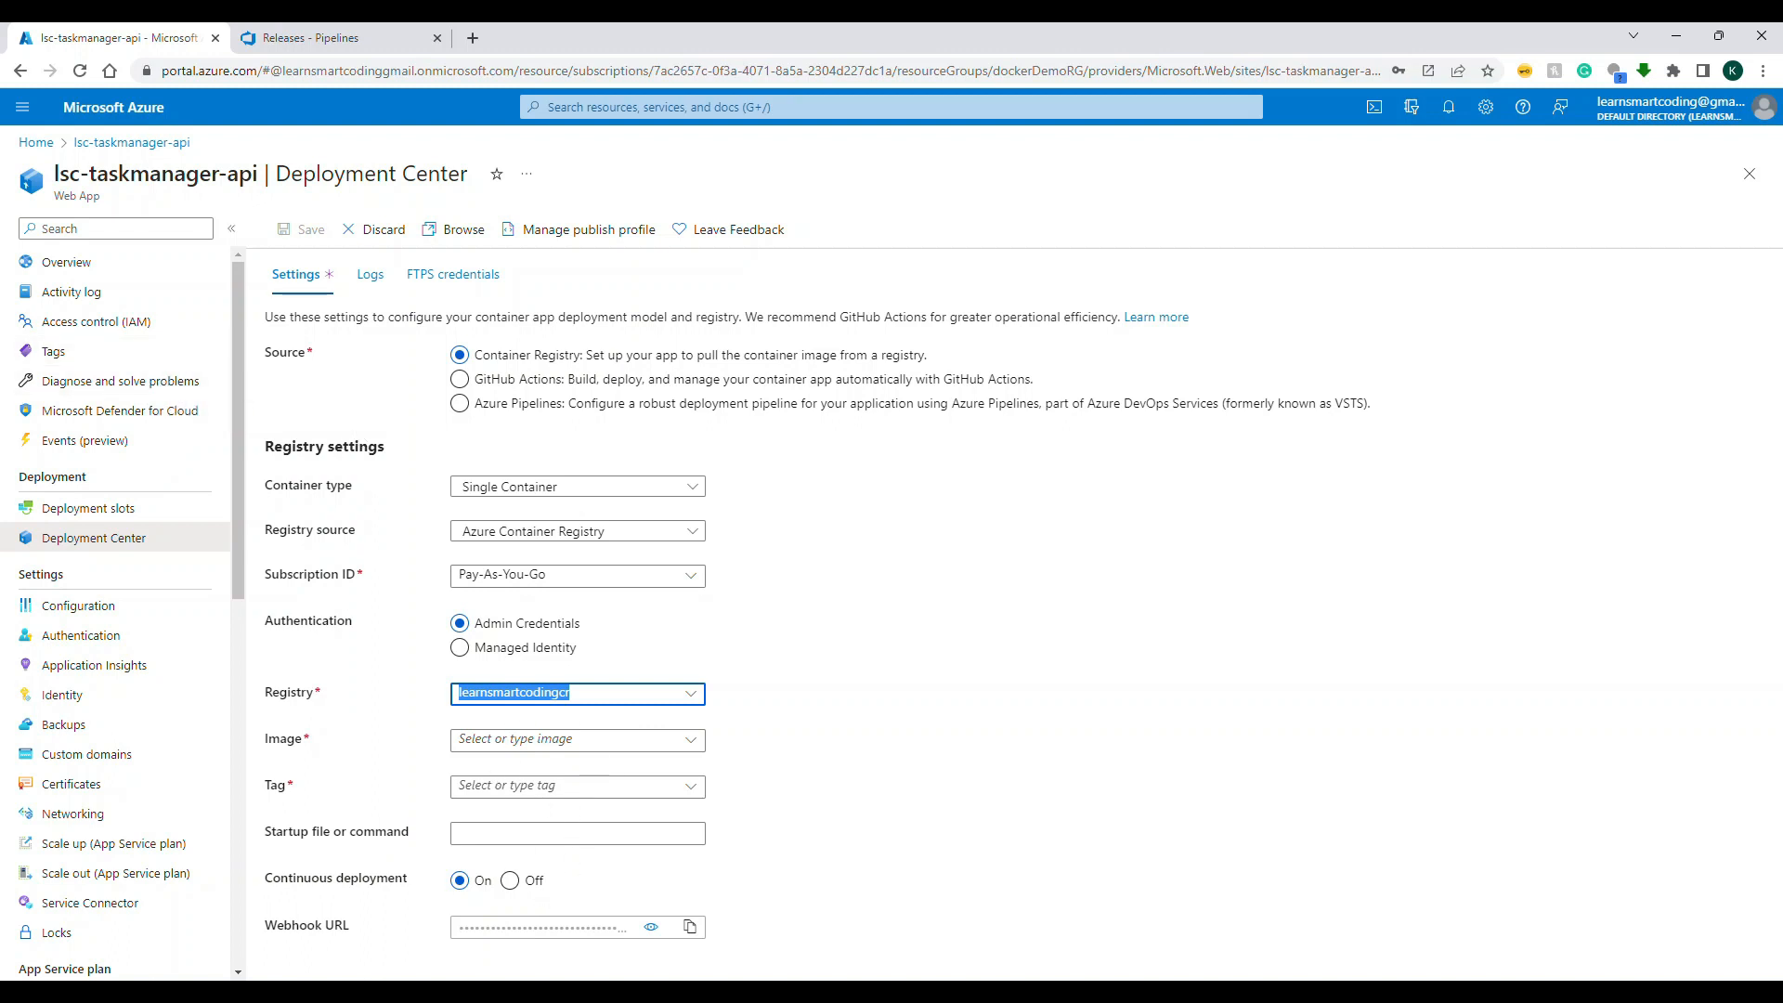
Step: Open the learnsmartcodingcr container registry's access keys and disable the admin user
click(49, 144)
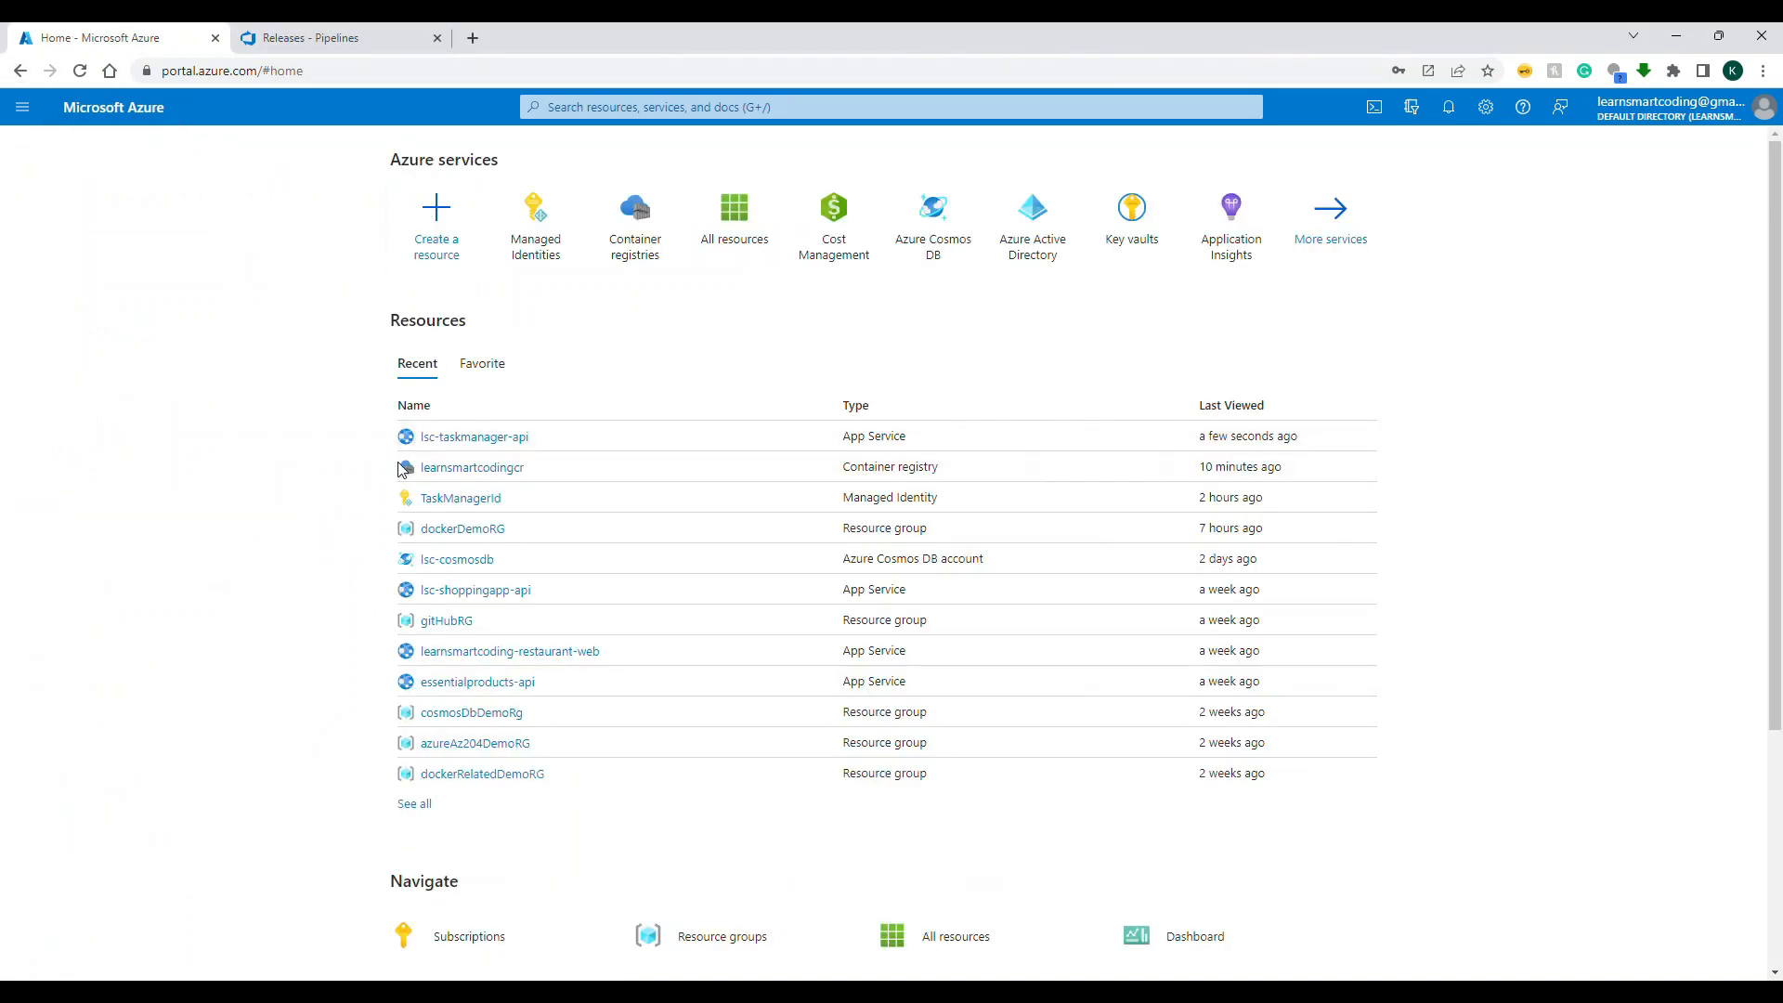
click(432, 469)
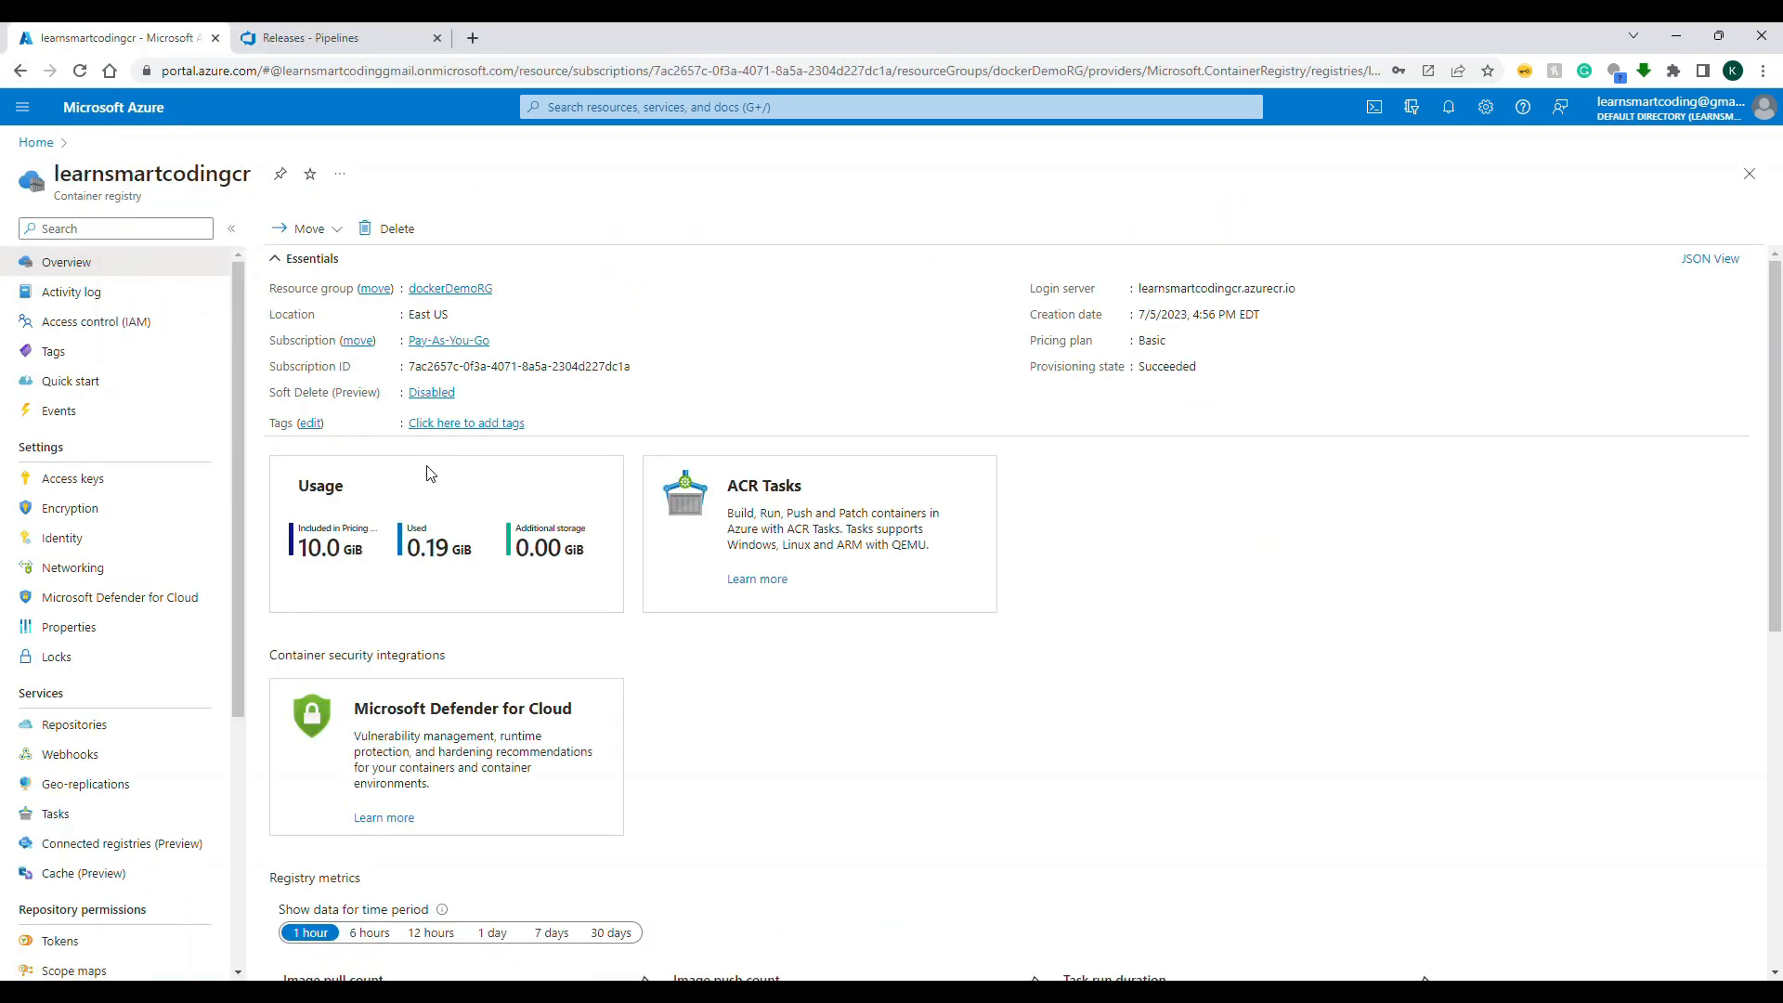
click(109, 479)
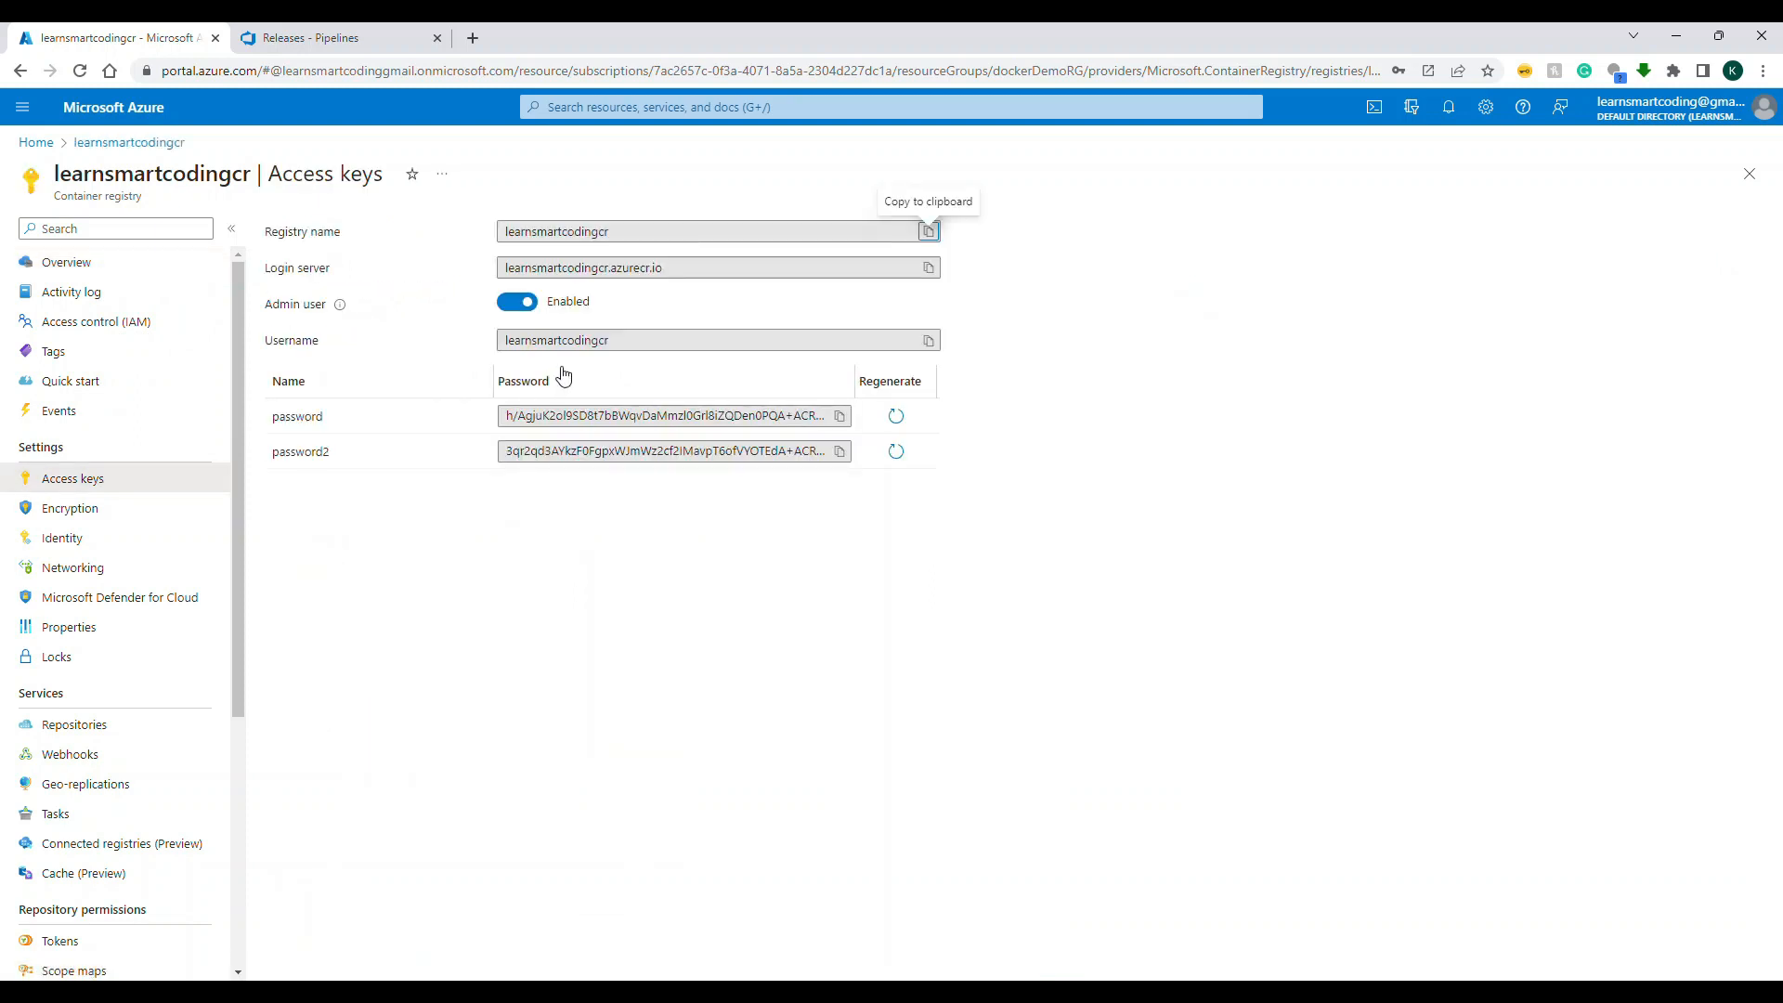
click(515, 309)
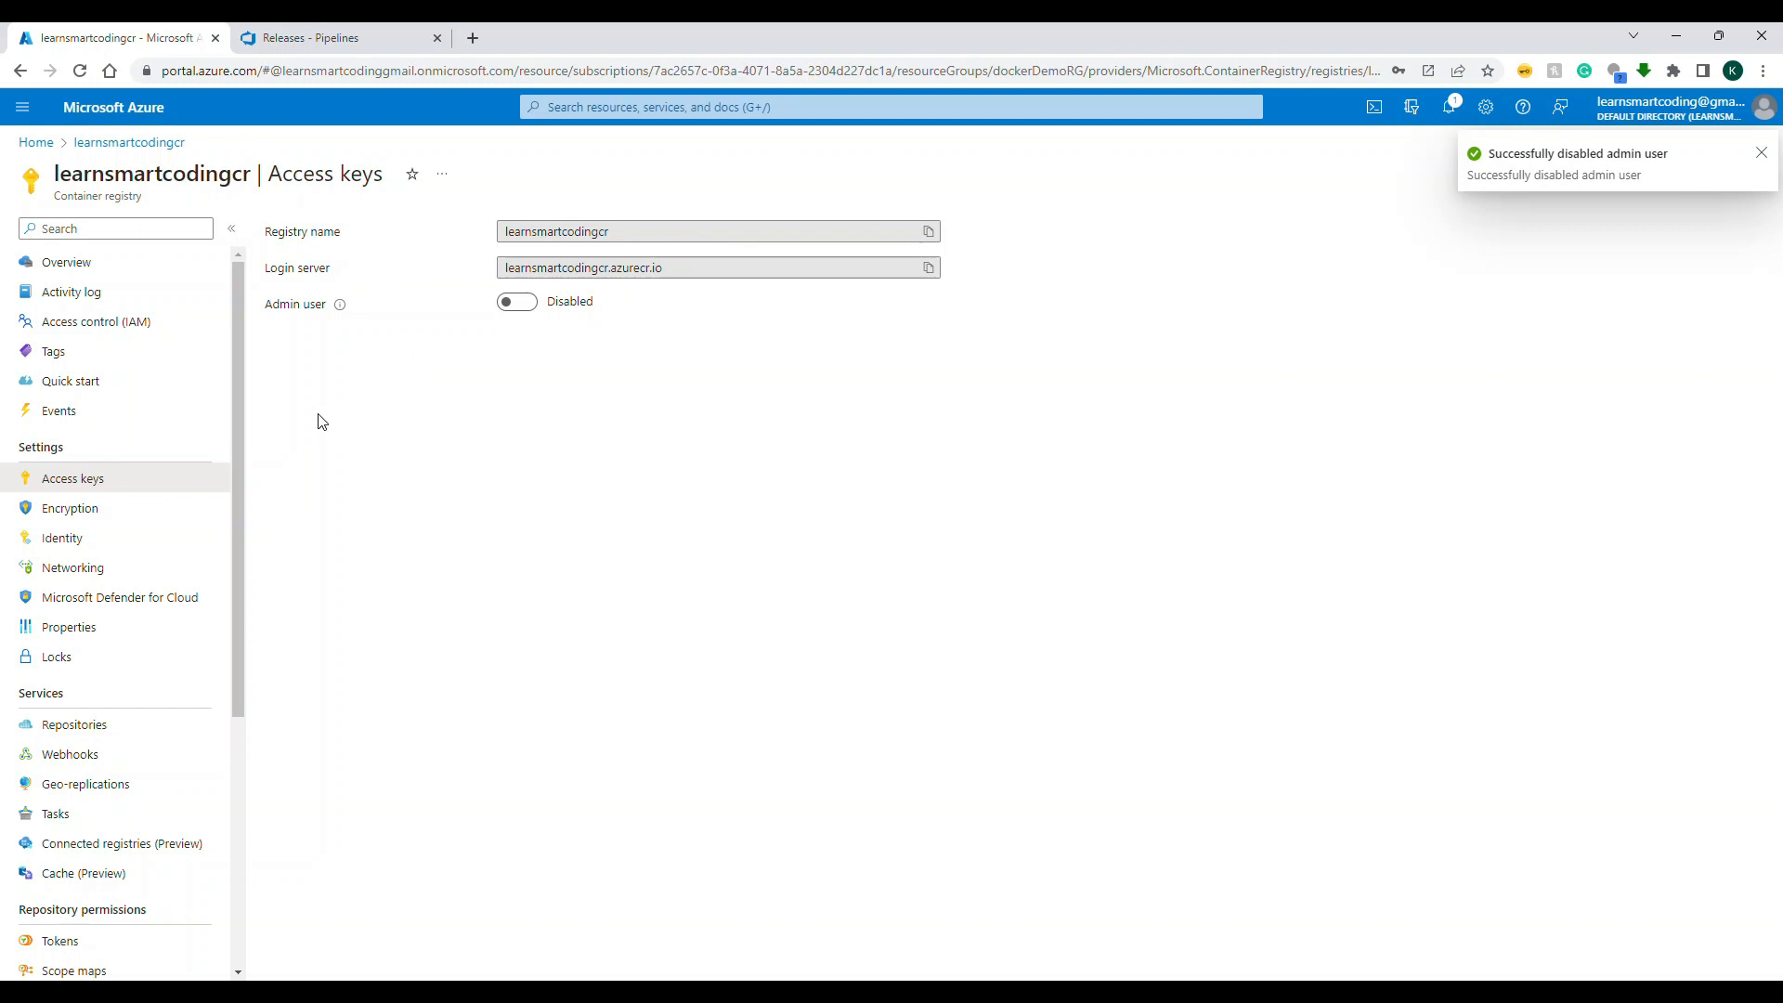
Step: Find the Managed Identities service and start a new user-assigned identity in the dockerDemoRG resource group
click(634, 112)
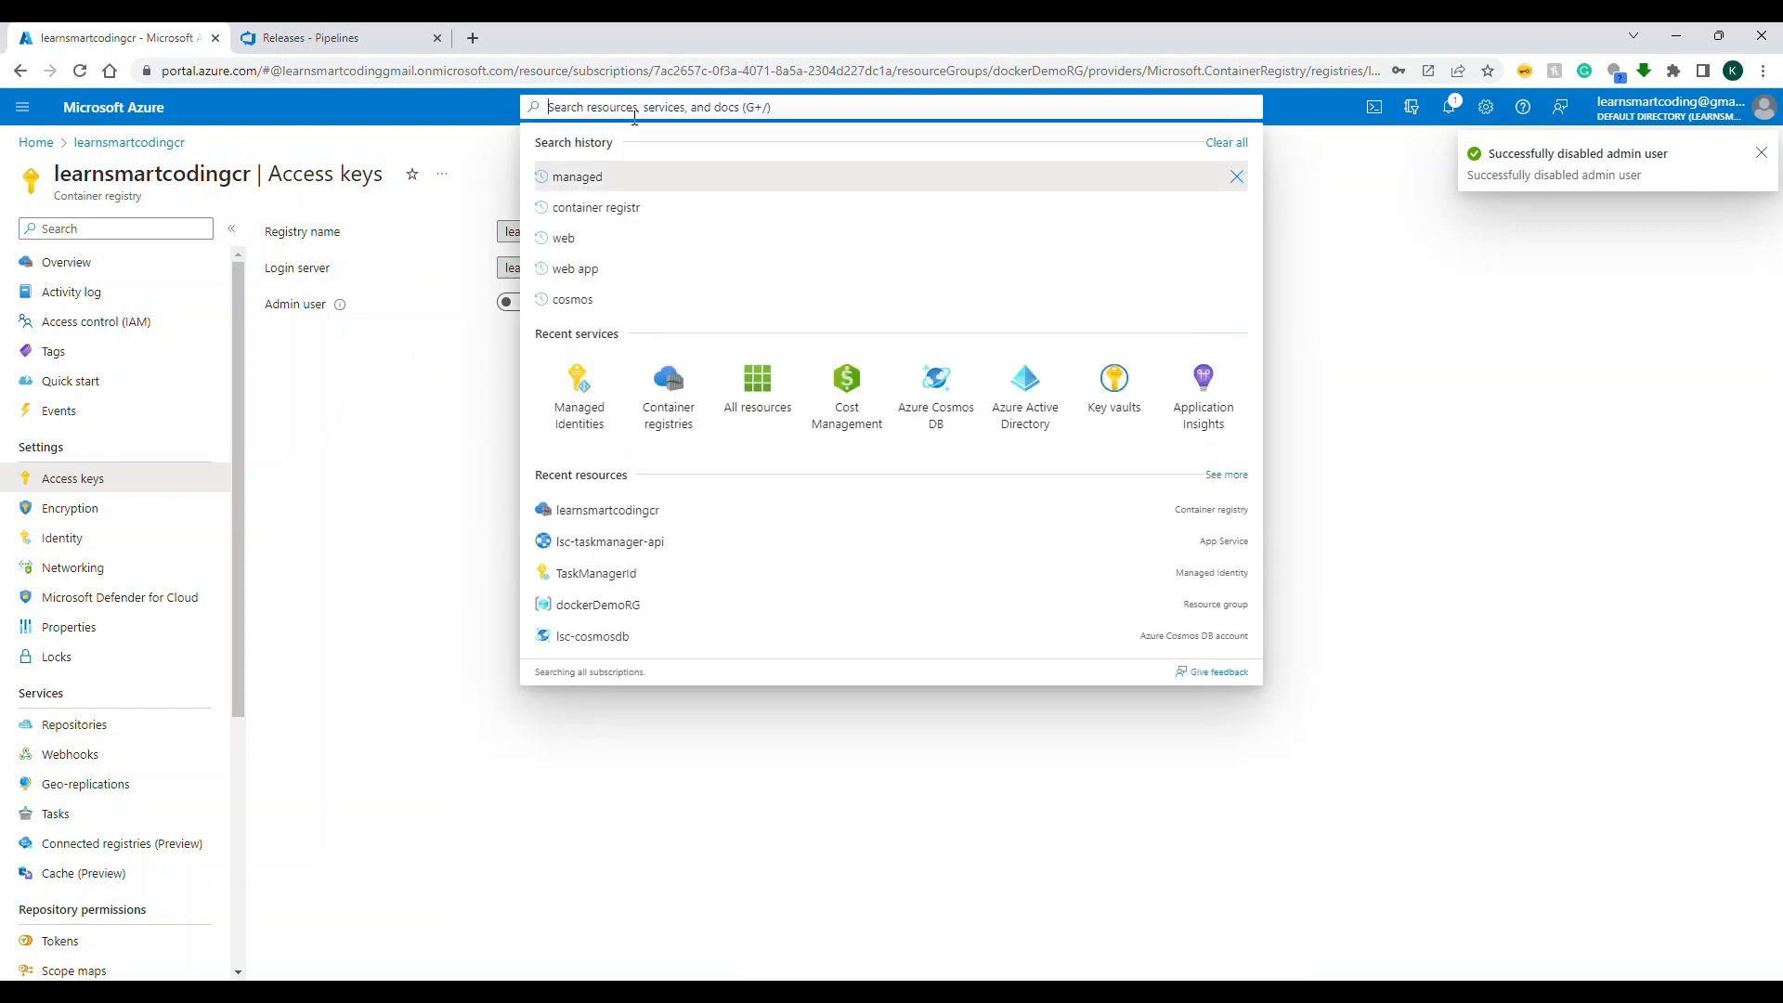
text(managed)
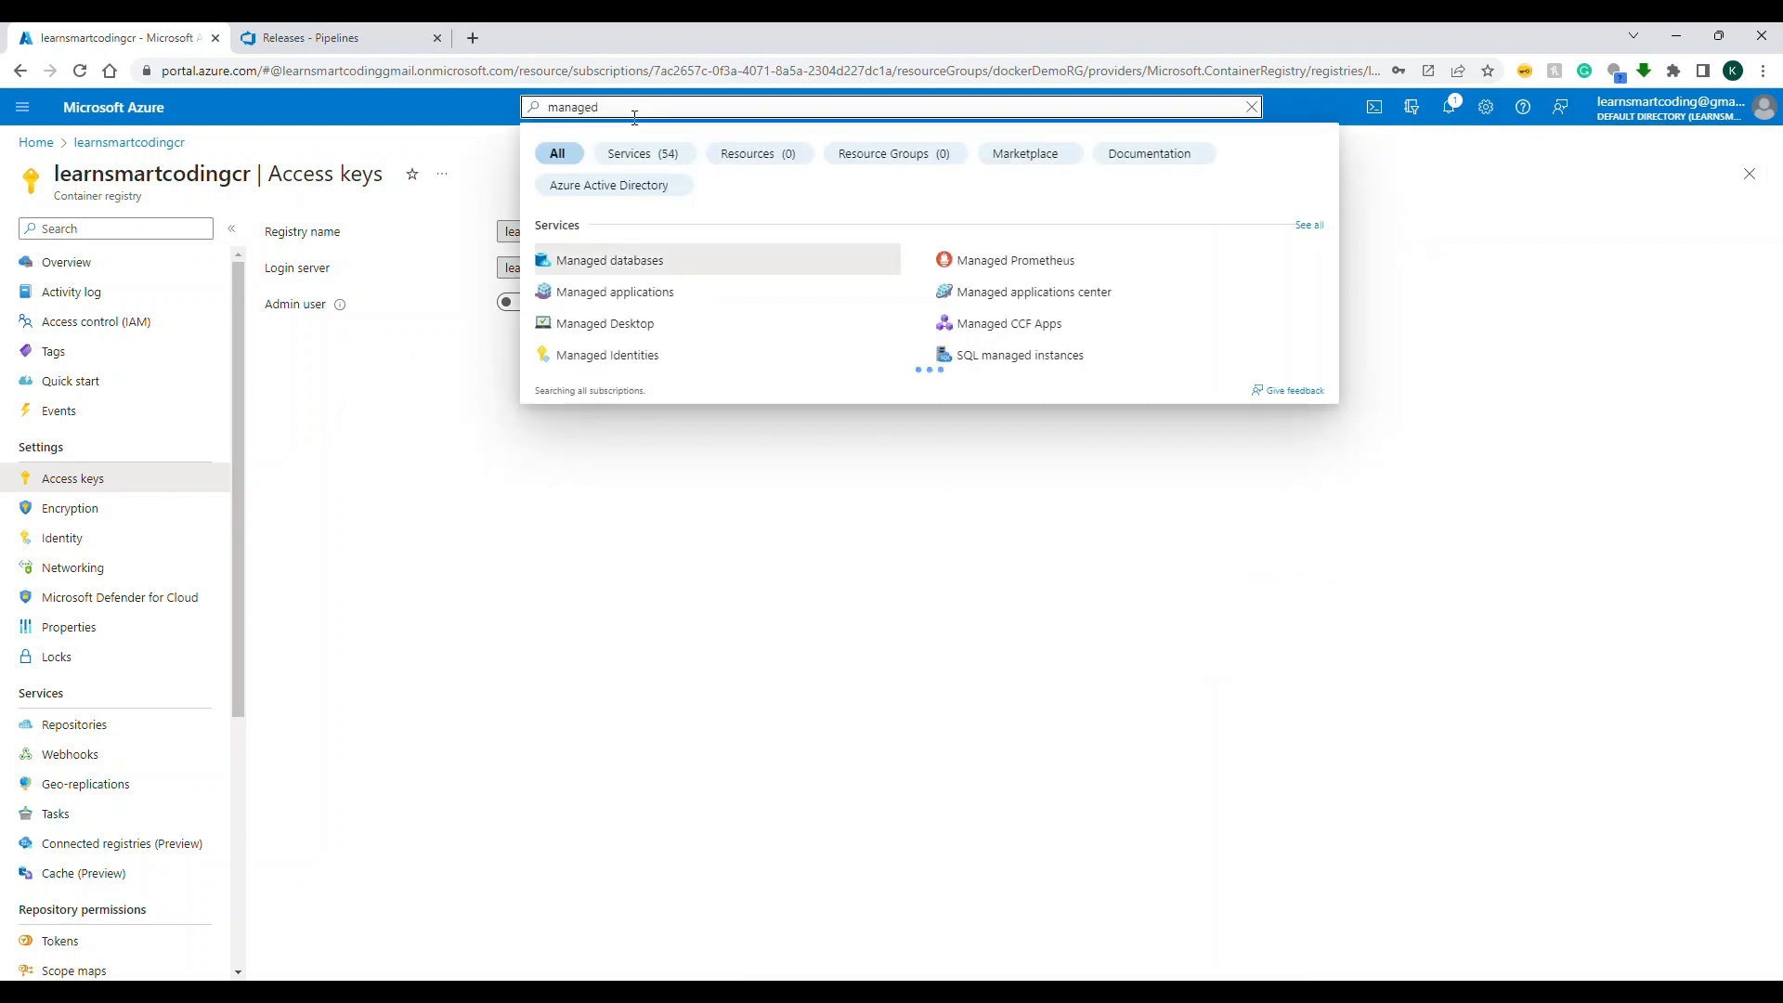
click(603, 362)
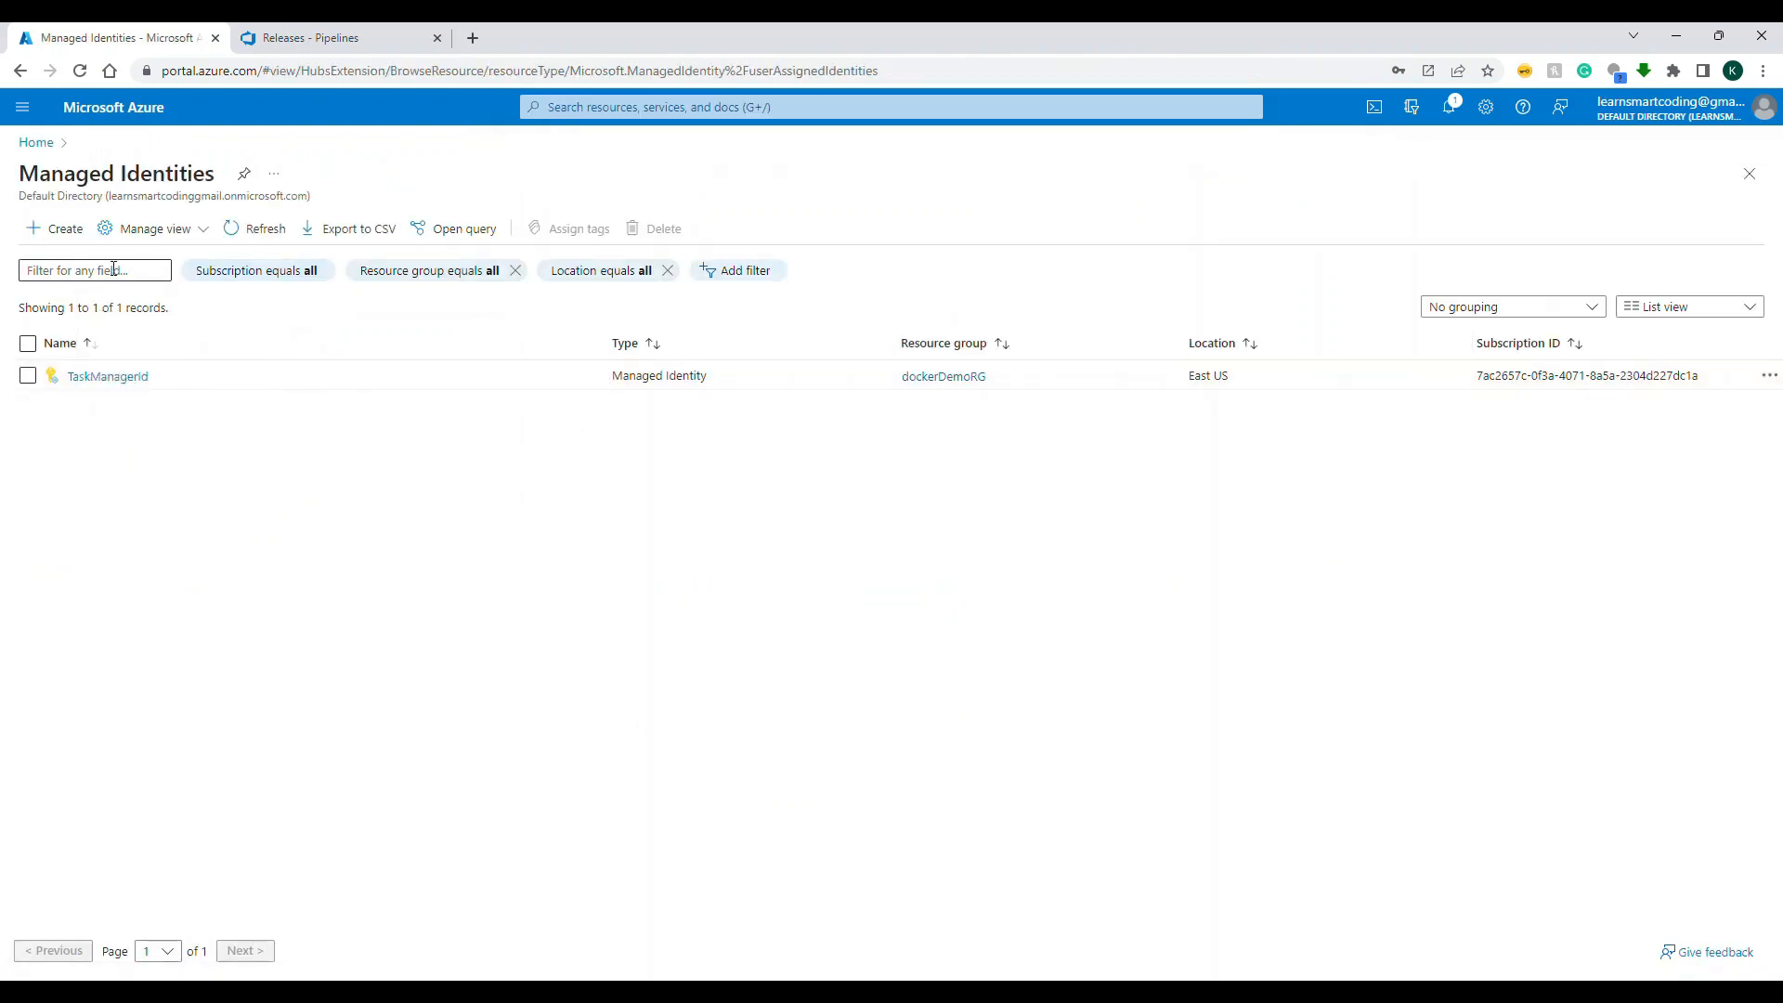
click(72, 244)
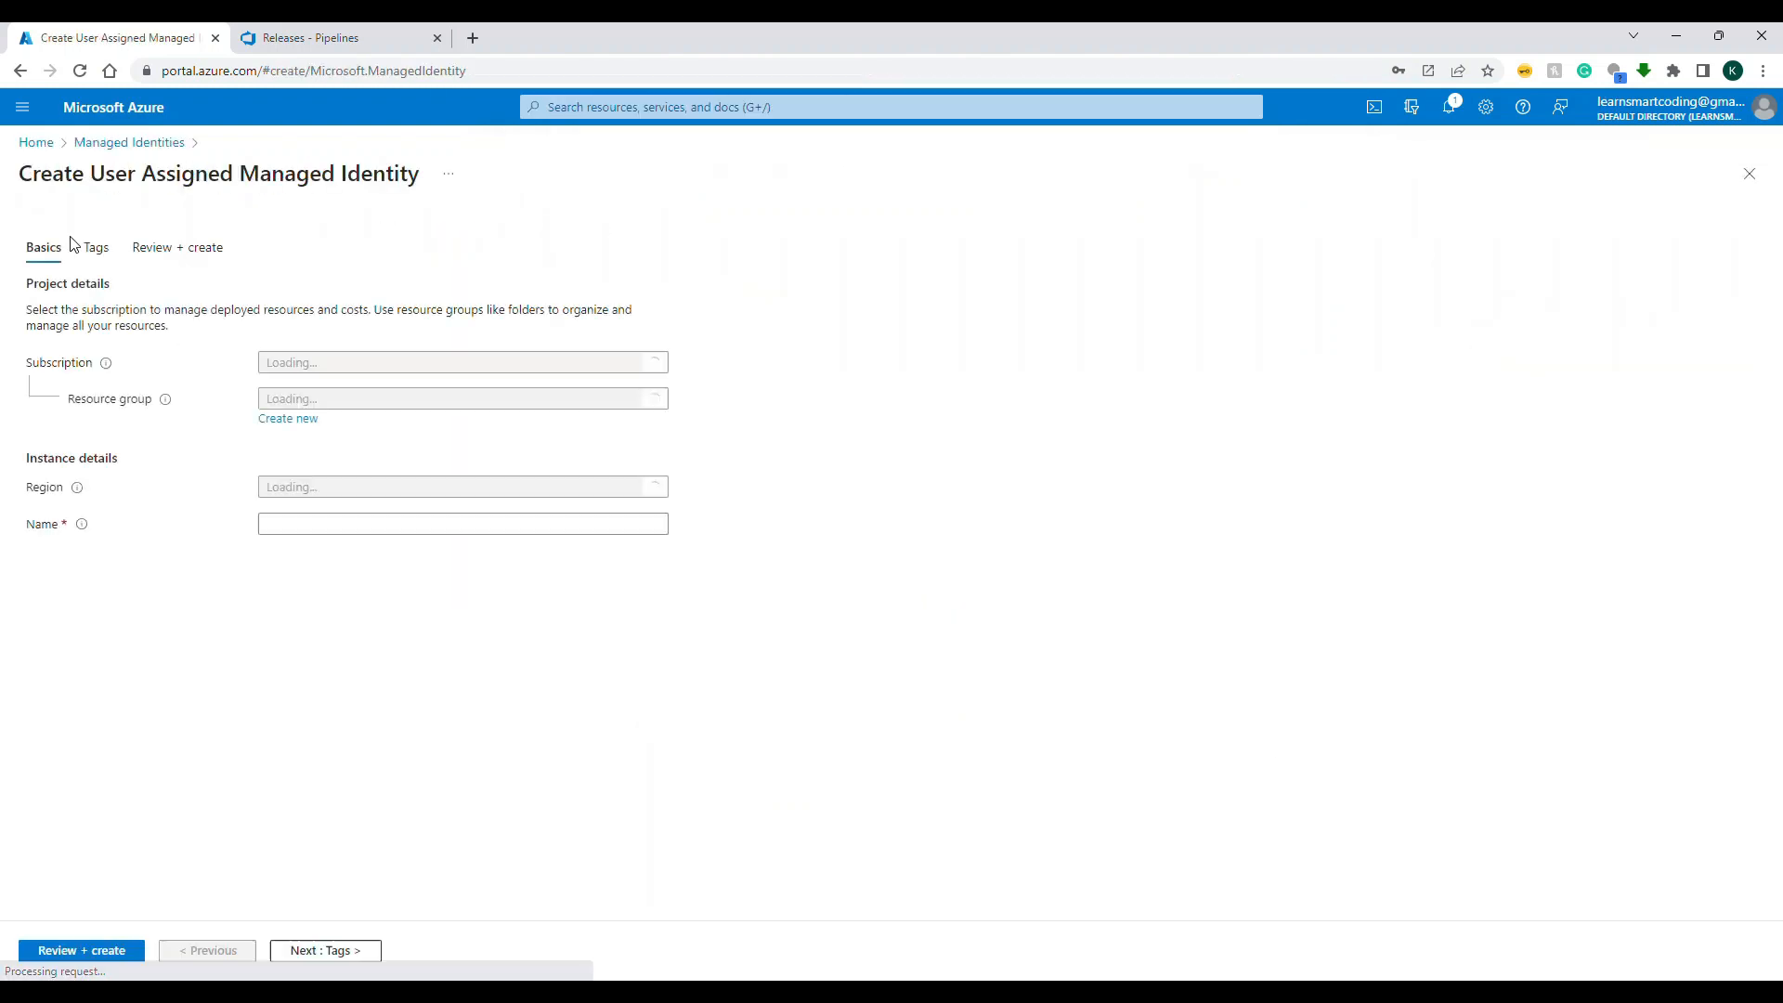
click(402, 400)
text(docker)
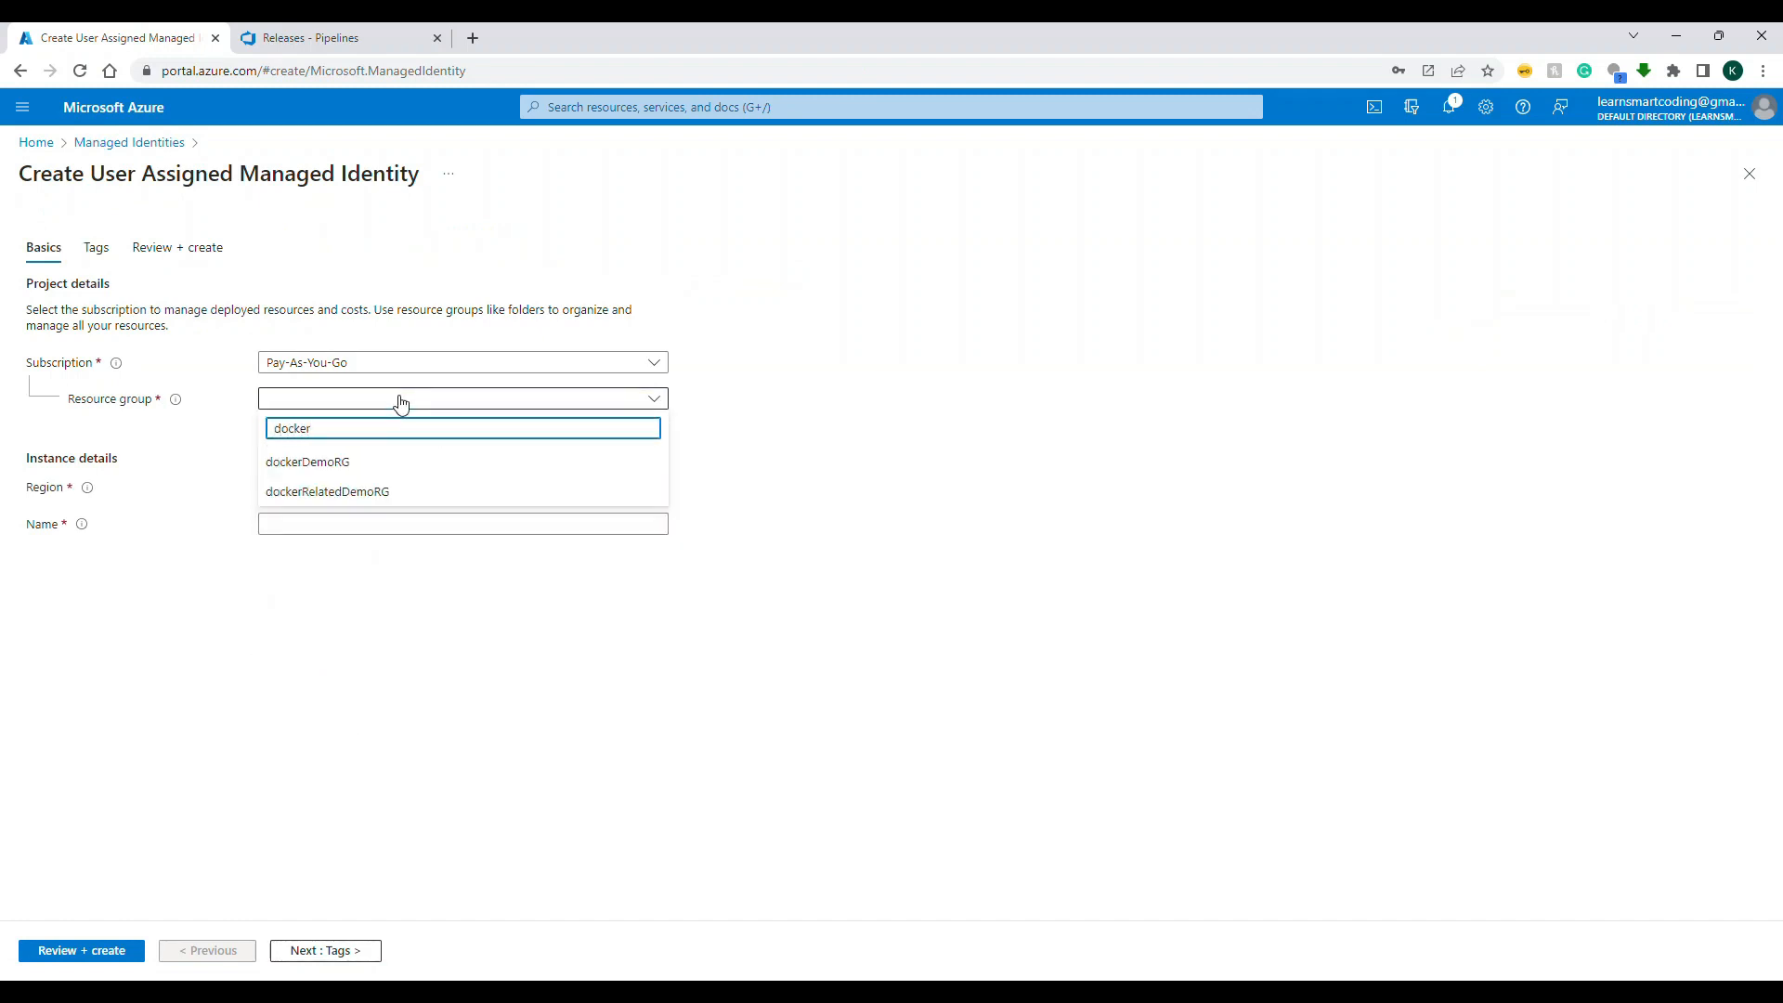
click(347, 462)
Step: Name the managed identity LearnSmartCodingCRPullImageRole
click(324, 522)
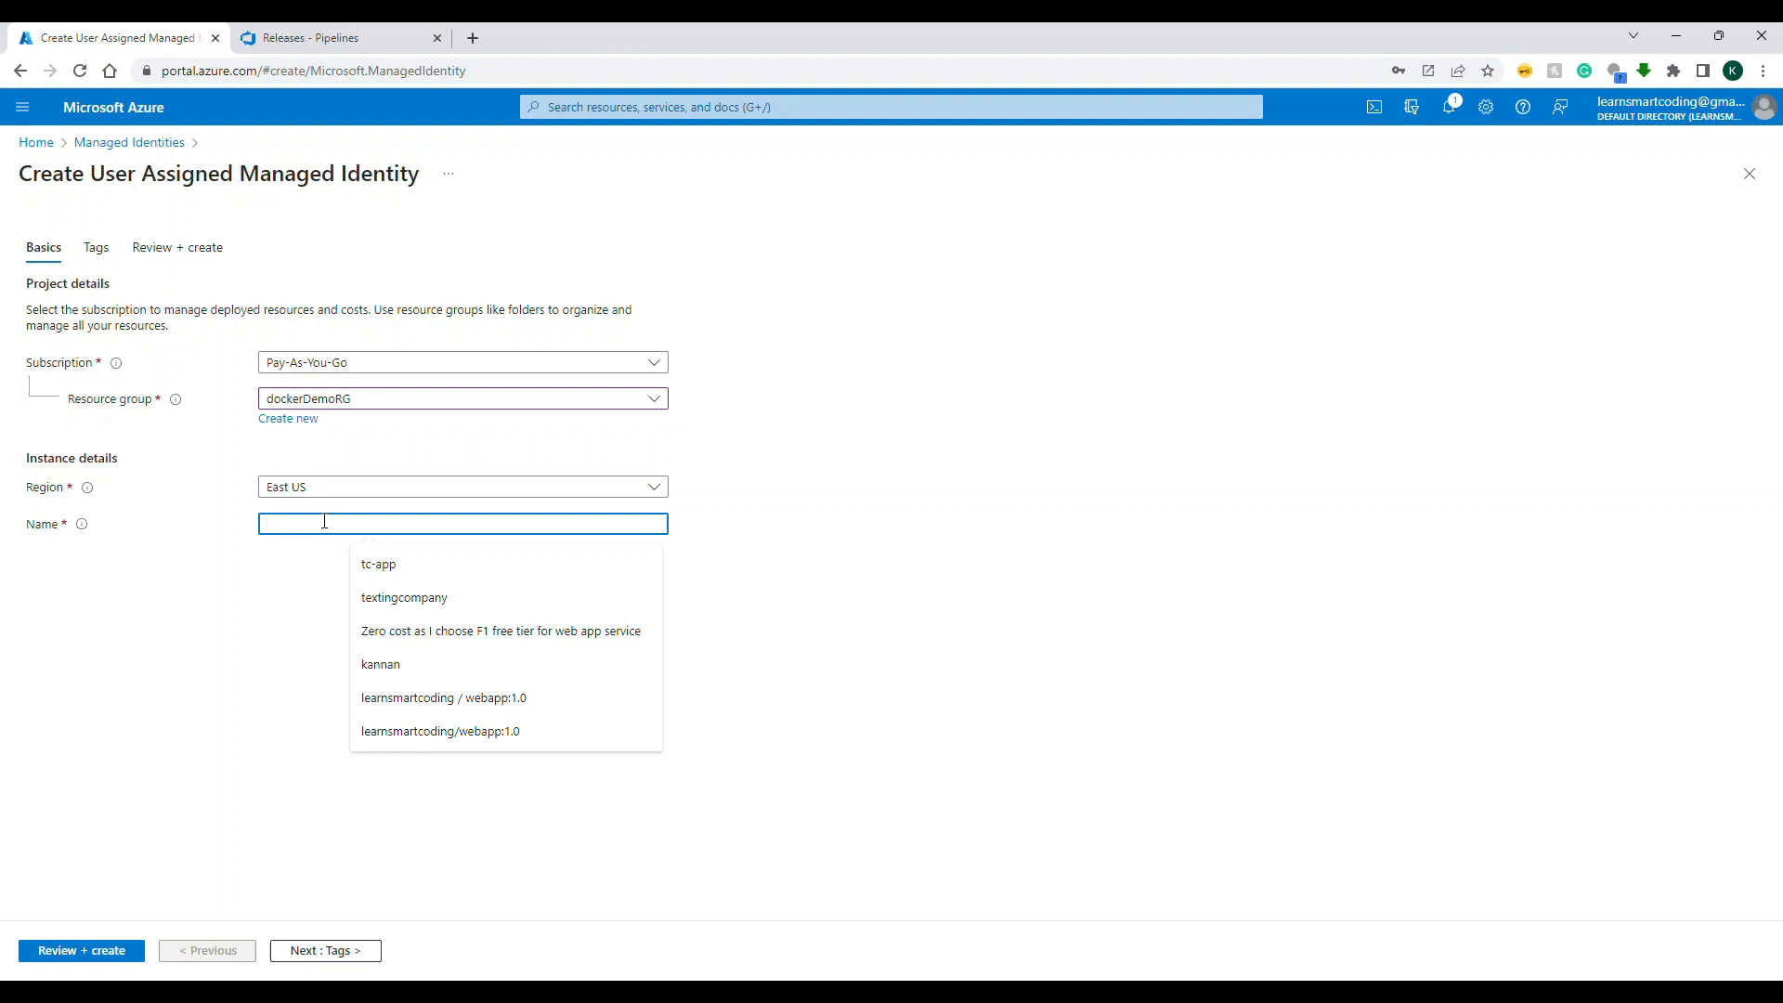
text(Lea)
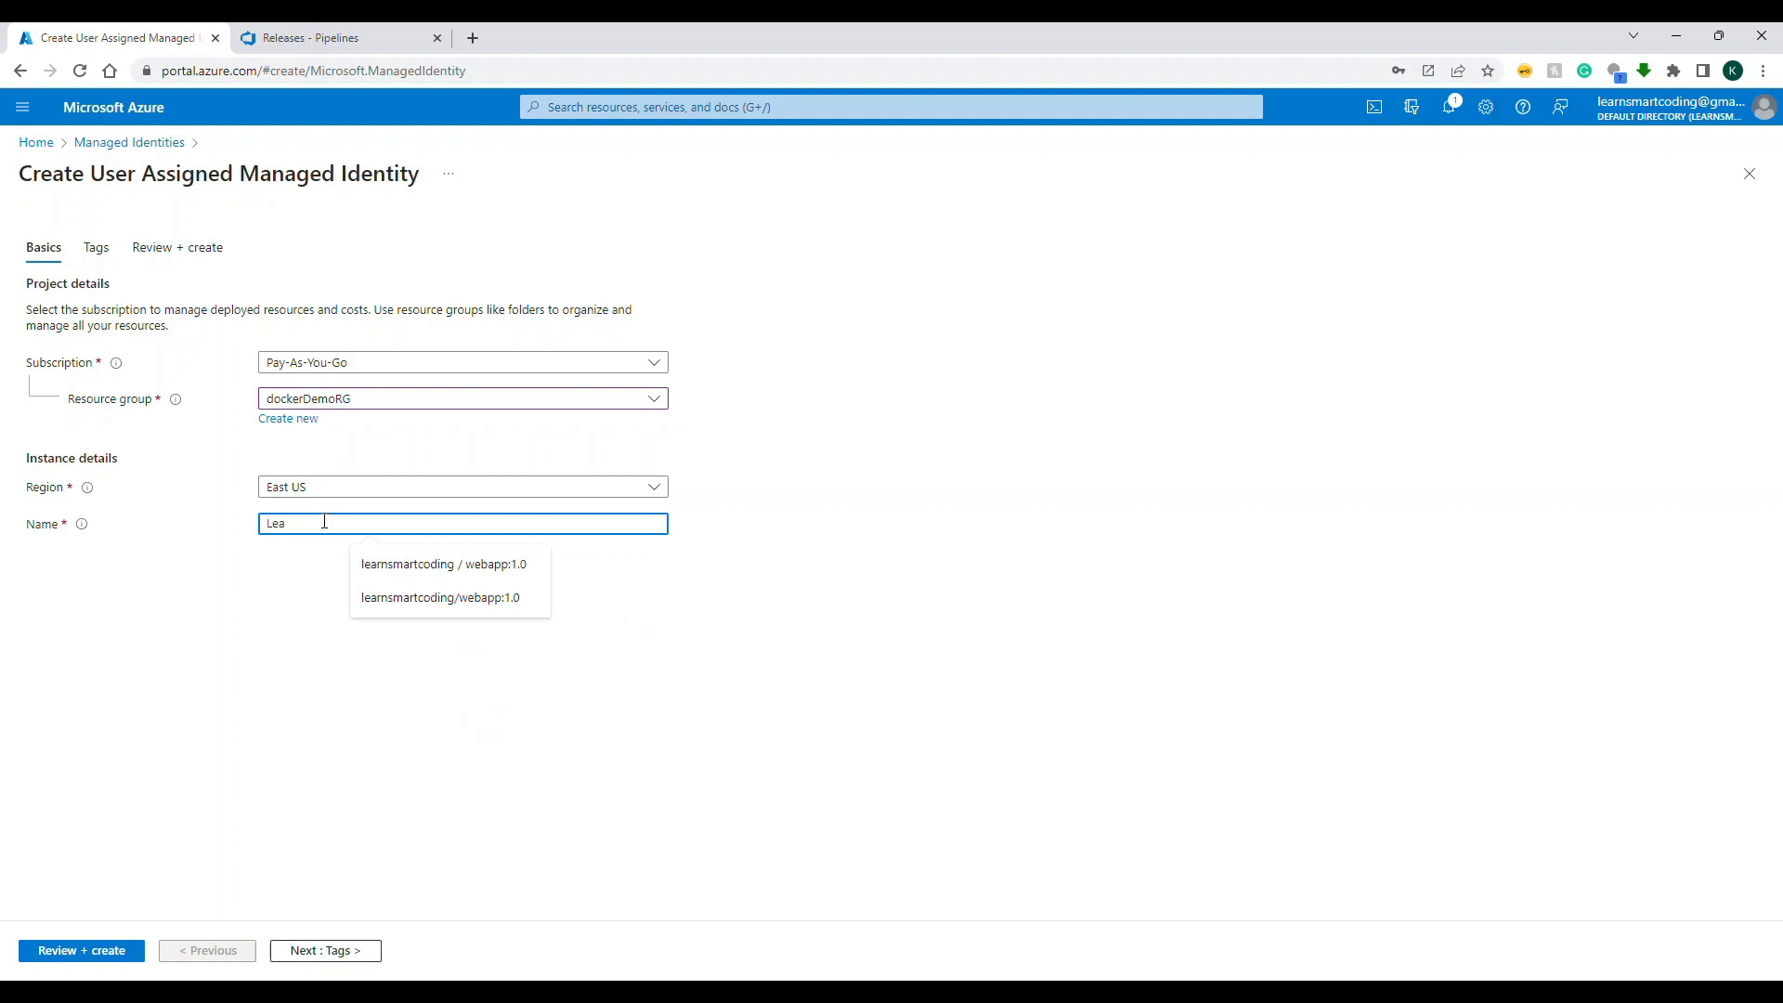
text(rnSmartCodingCRPullImag)
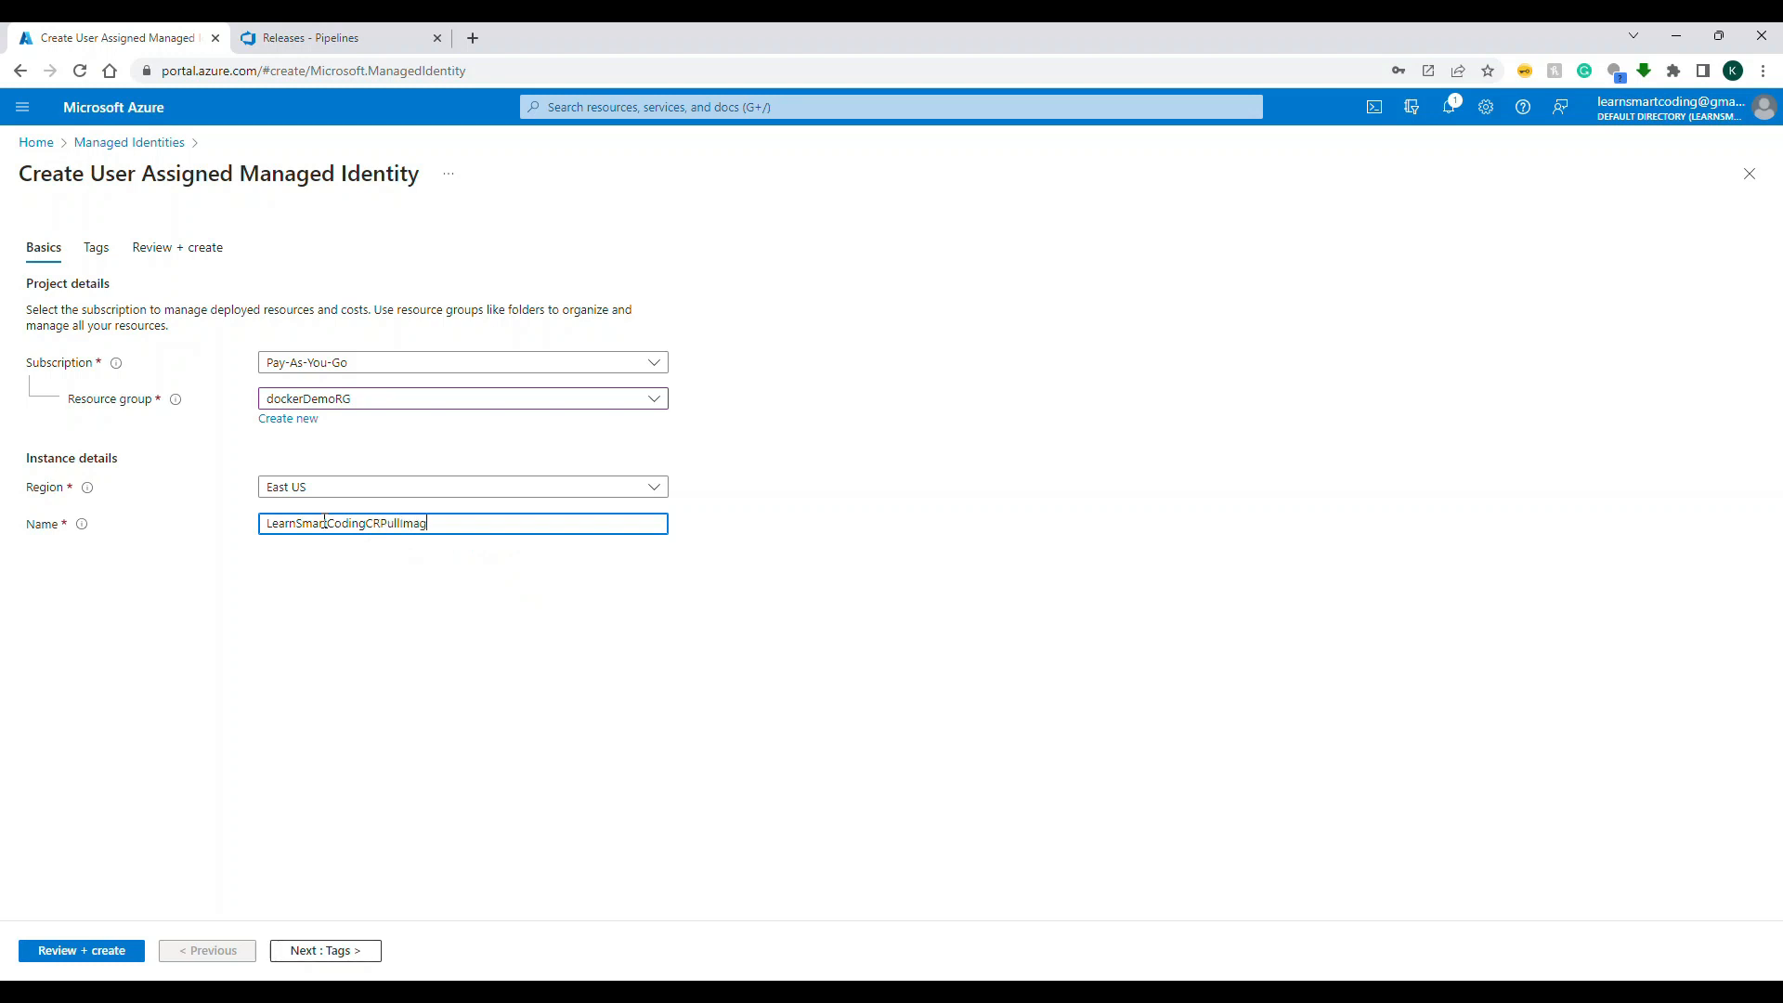
text(eRight)
text(le)
Step: Leave the tags empty, review the managed identity's details and create it
click(336, 950)
click(362, 953)
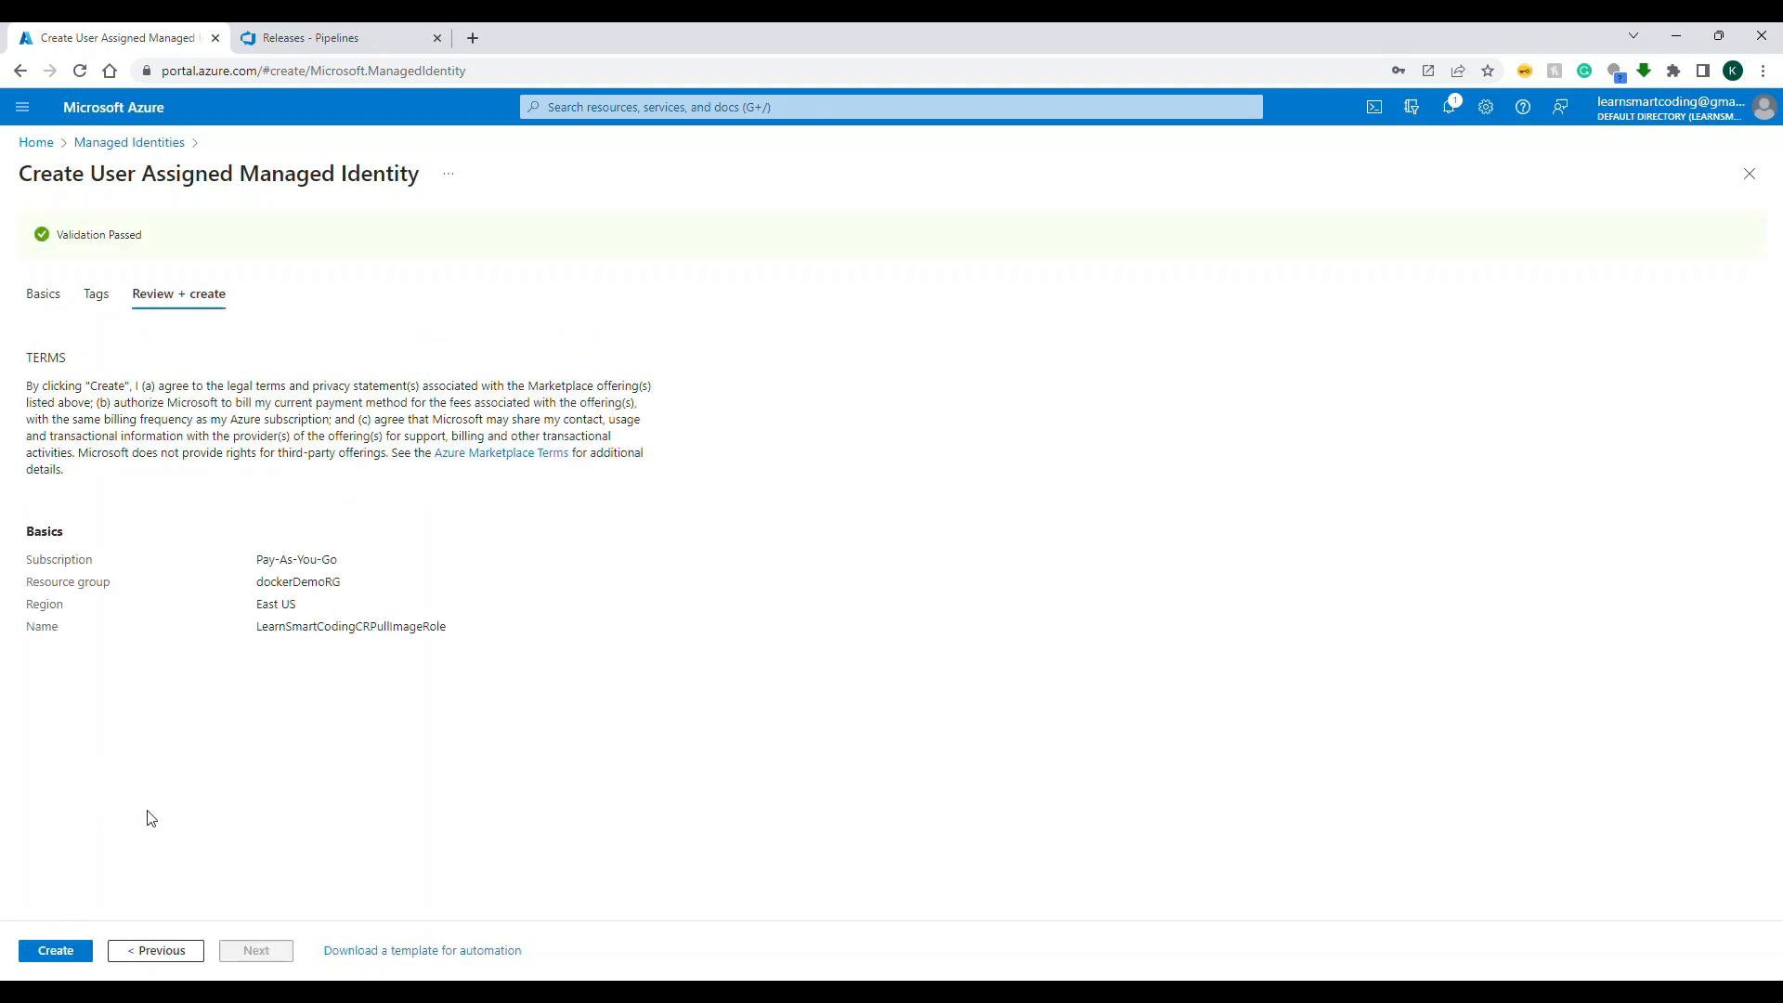
double_click(352, 628)
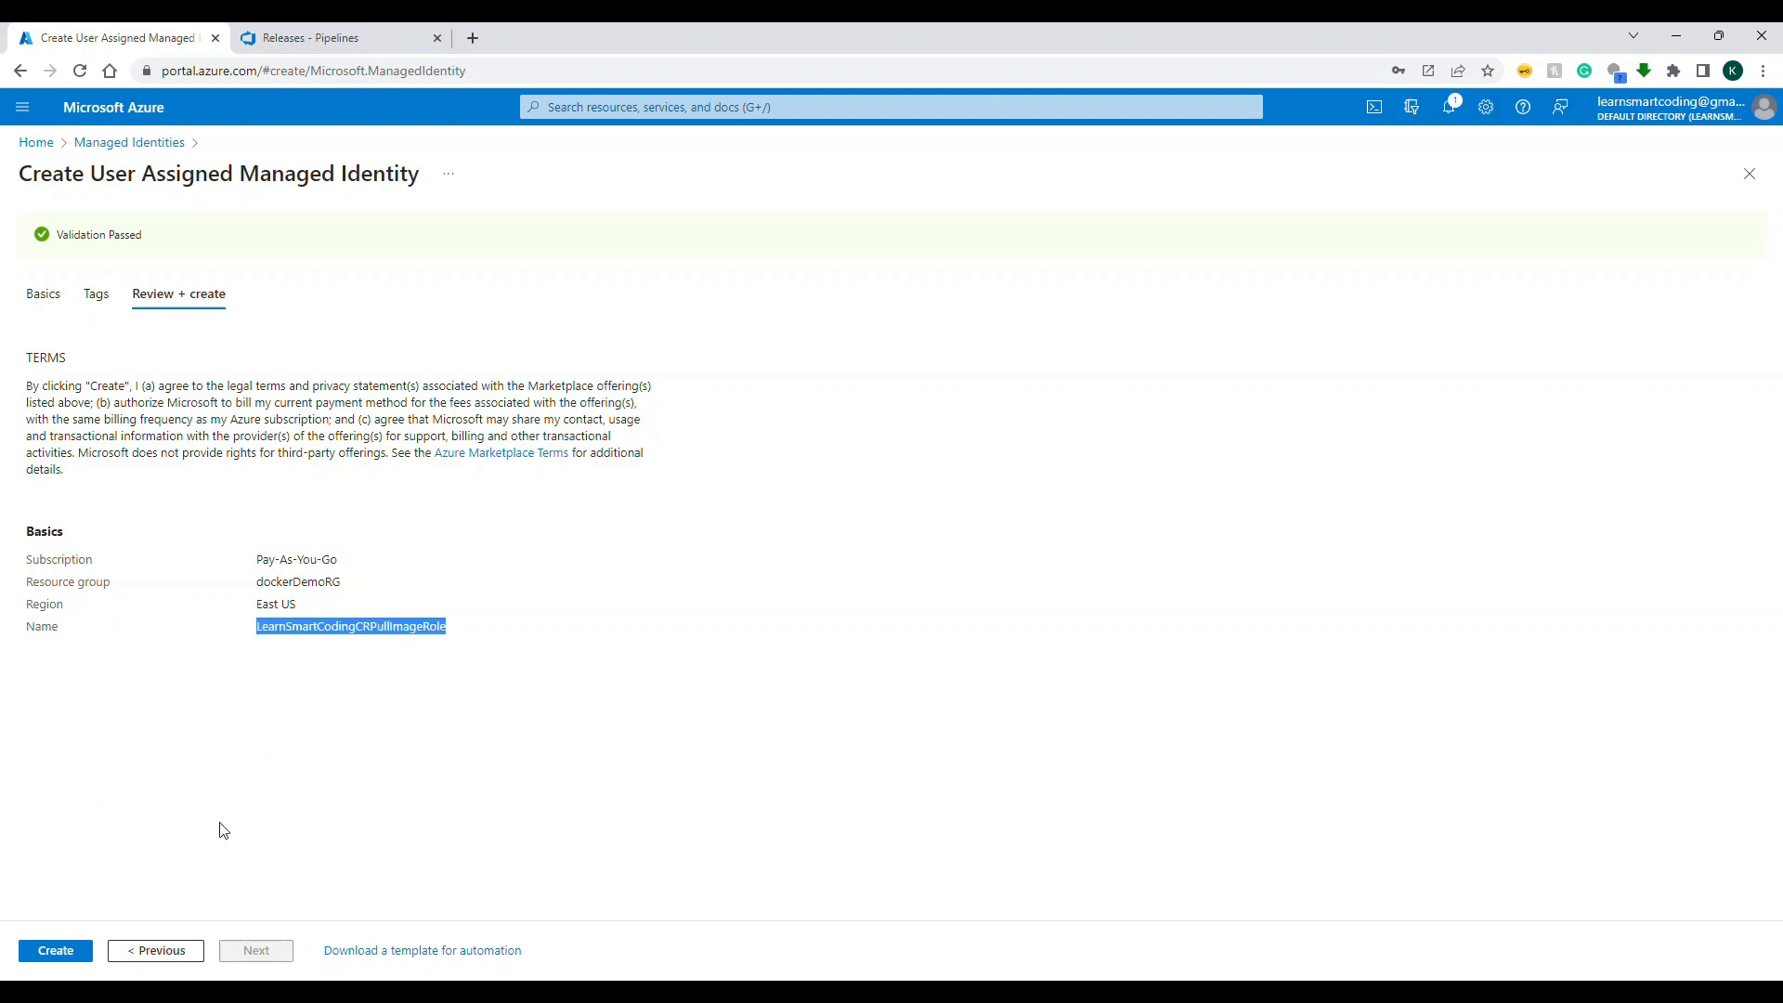
click(55, 952)
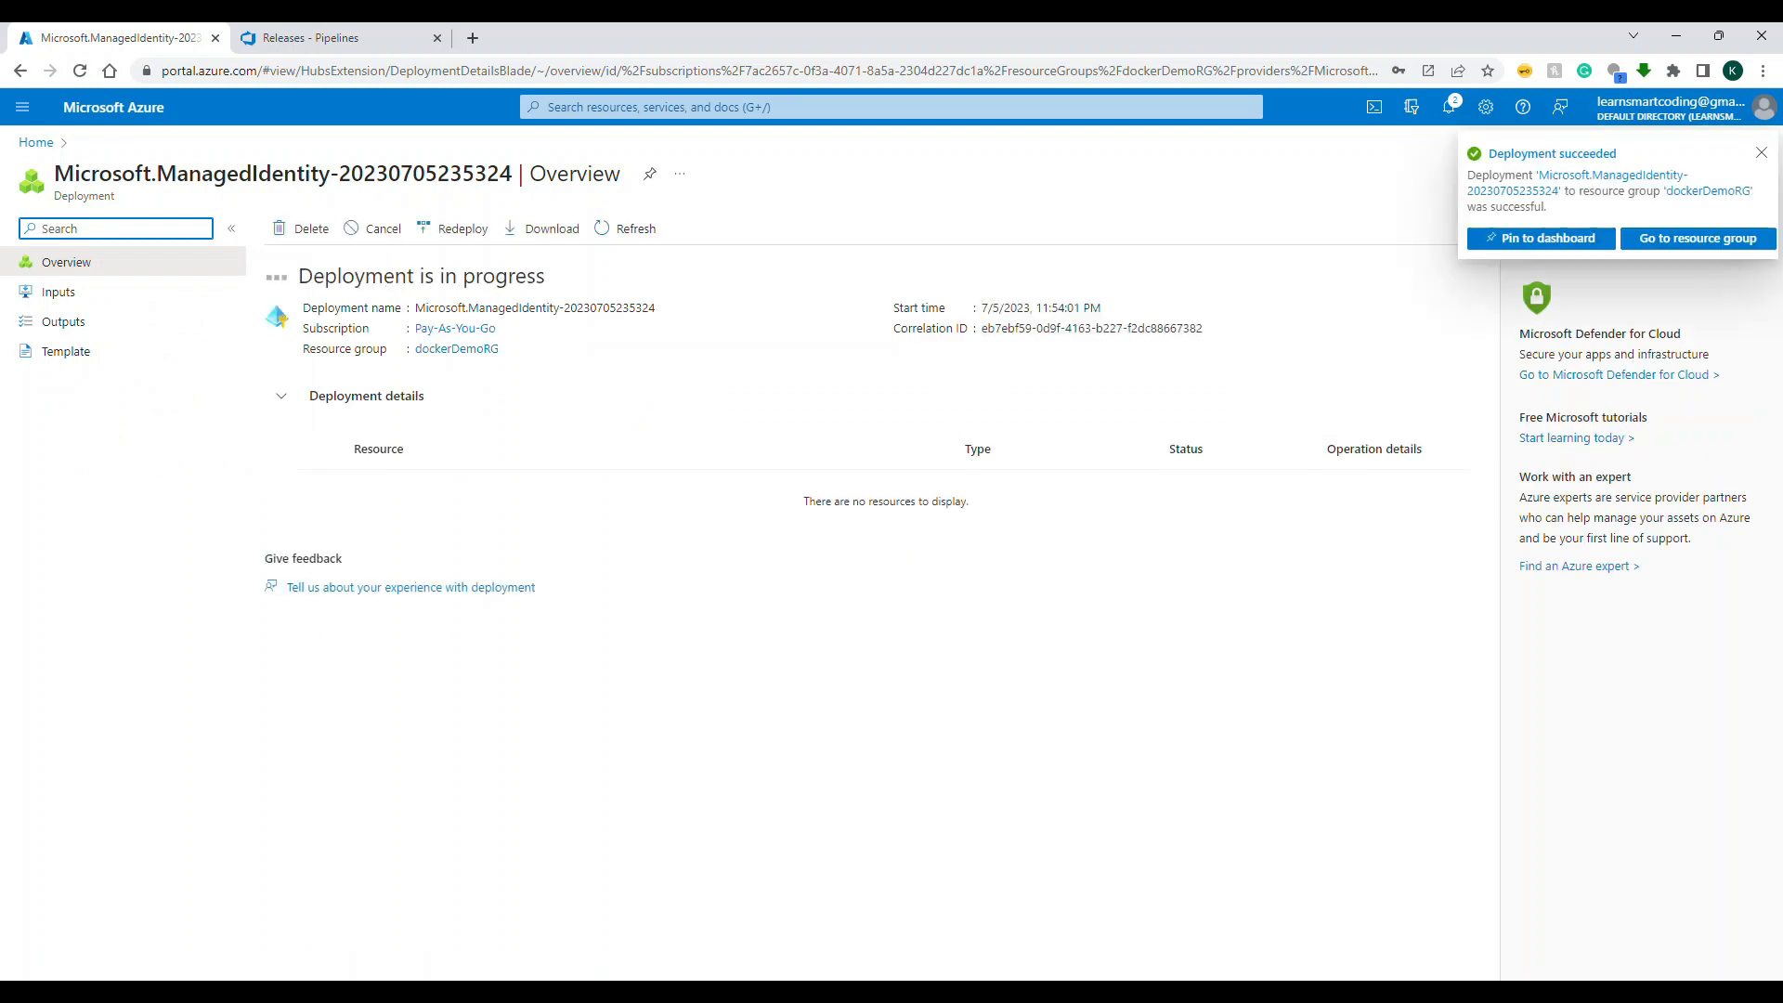
Step: Open the newly deployed LearnSmartCodingCRPullImageRole managed identity
click(310, 475)
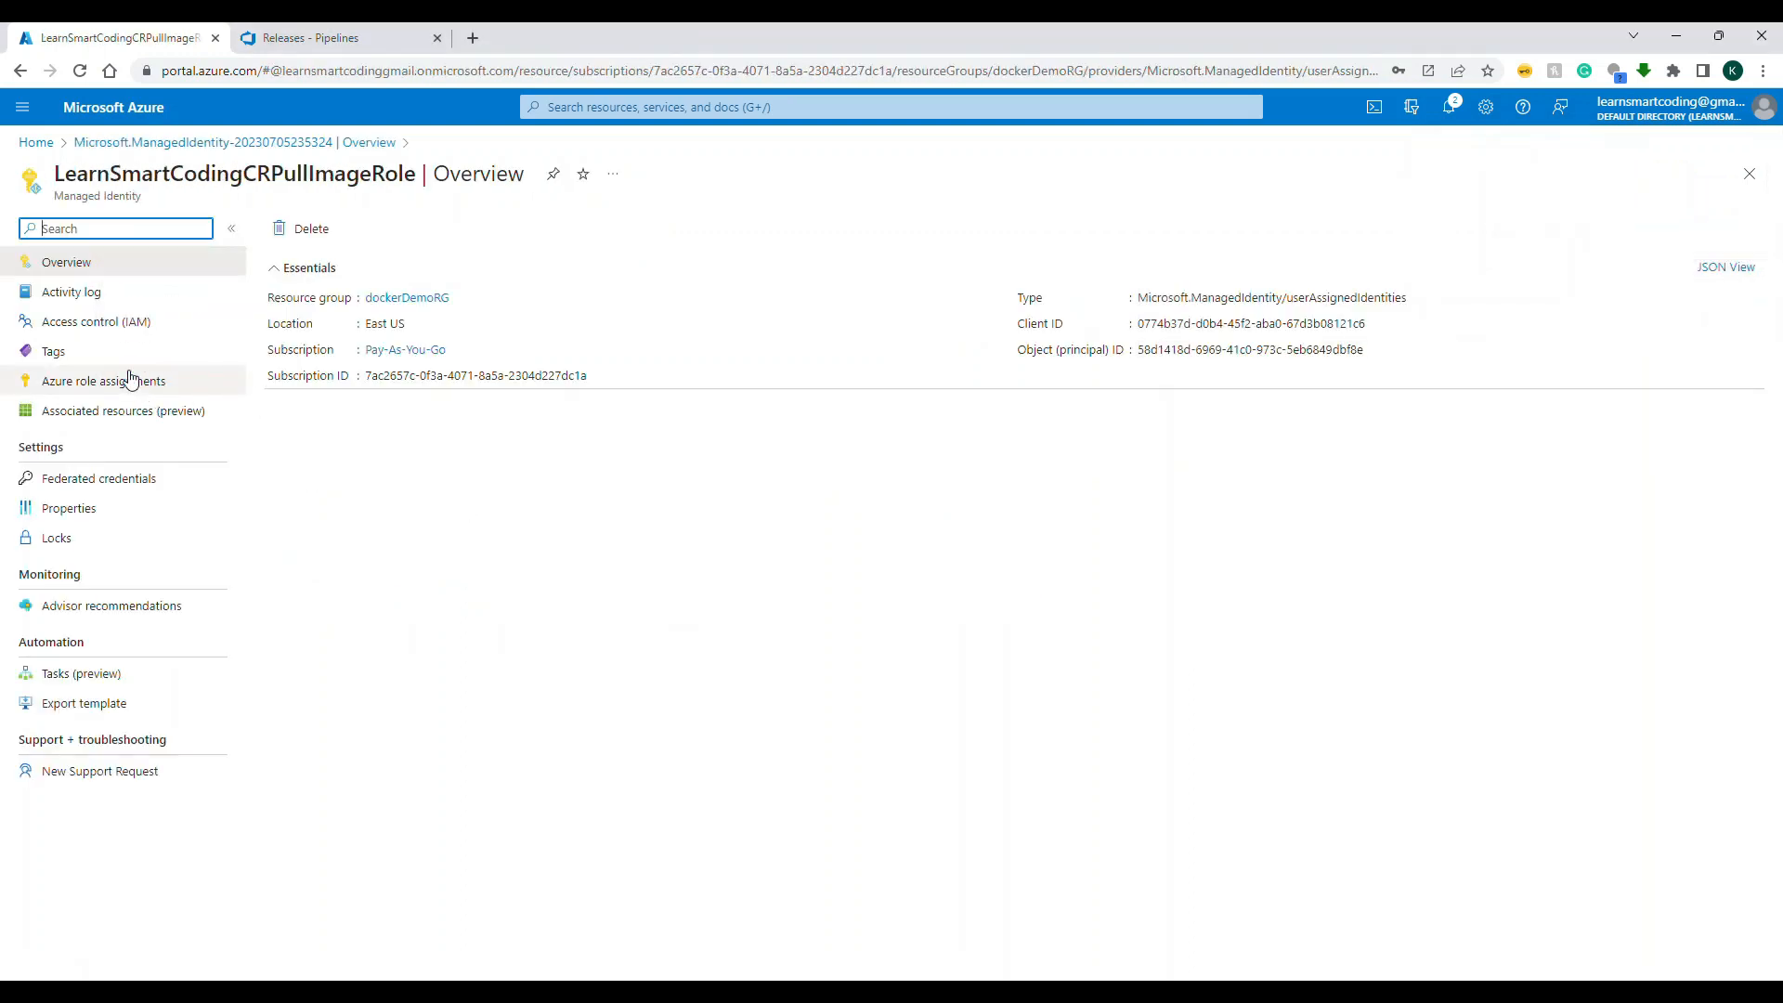
click(140, 338)
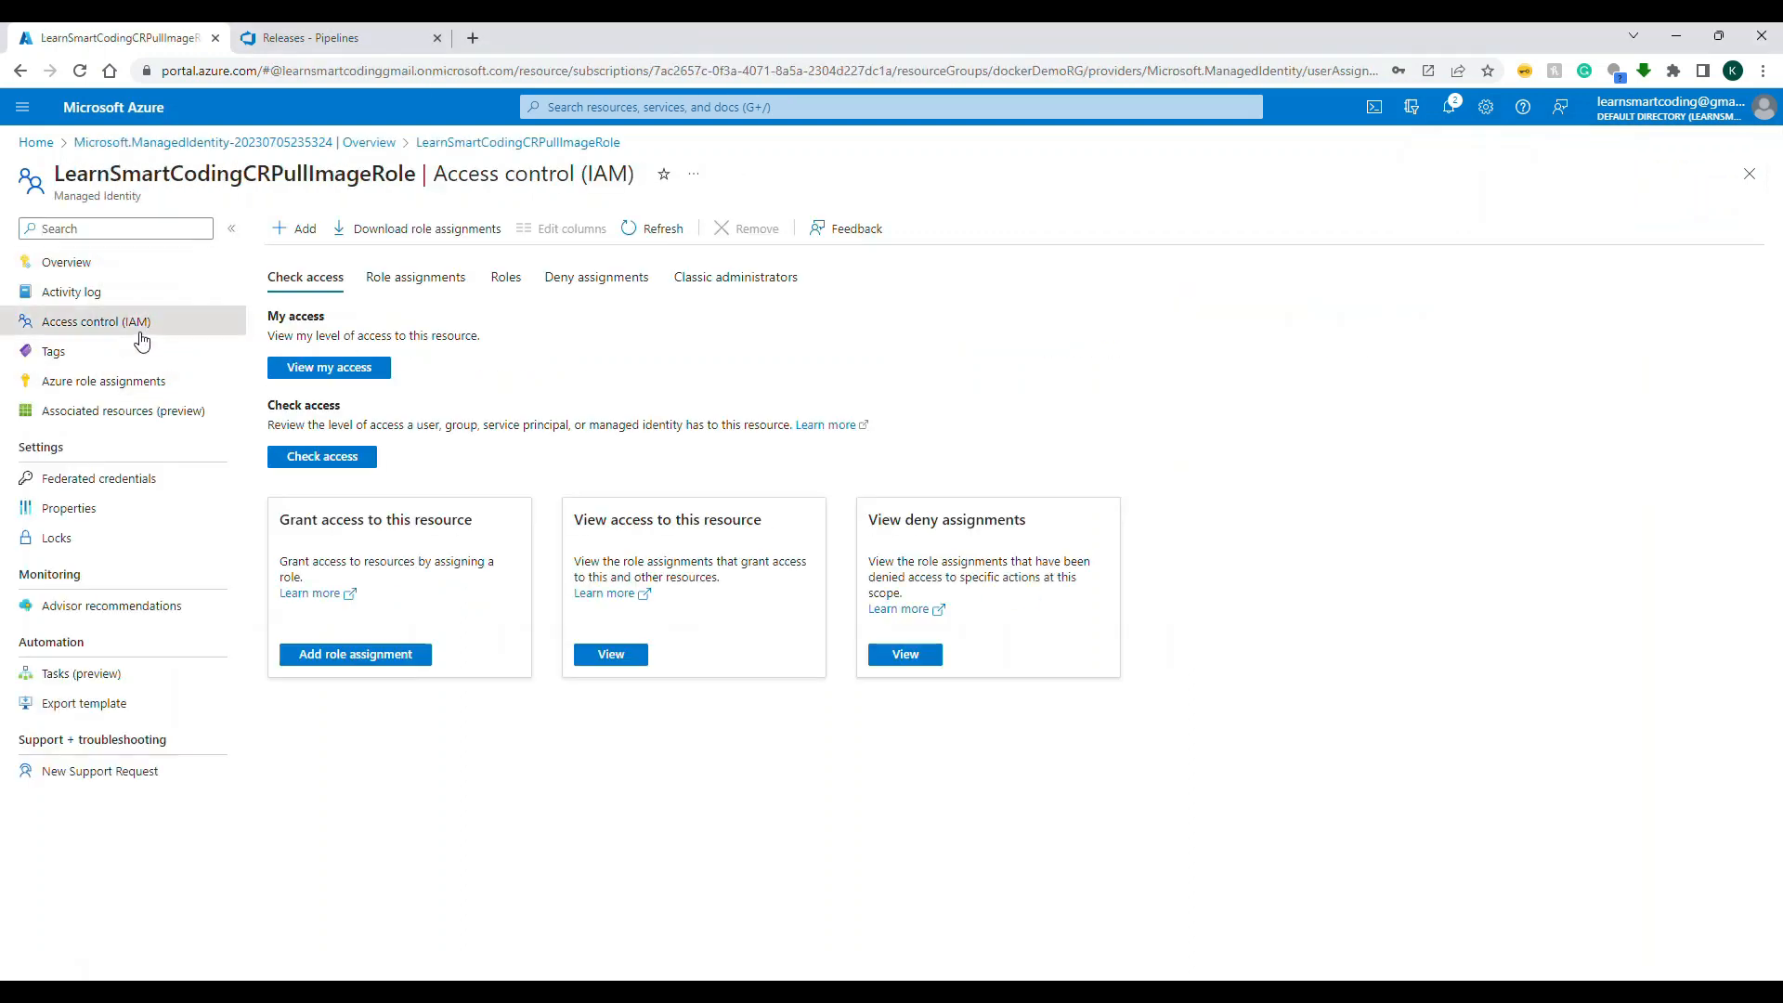
click(398, 664)
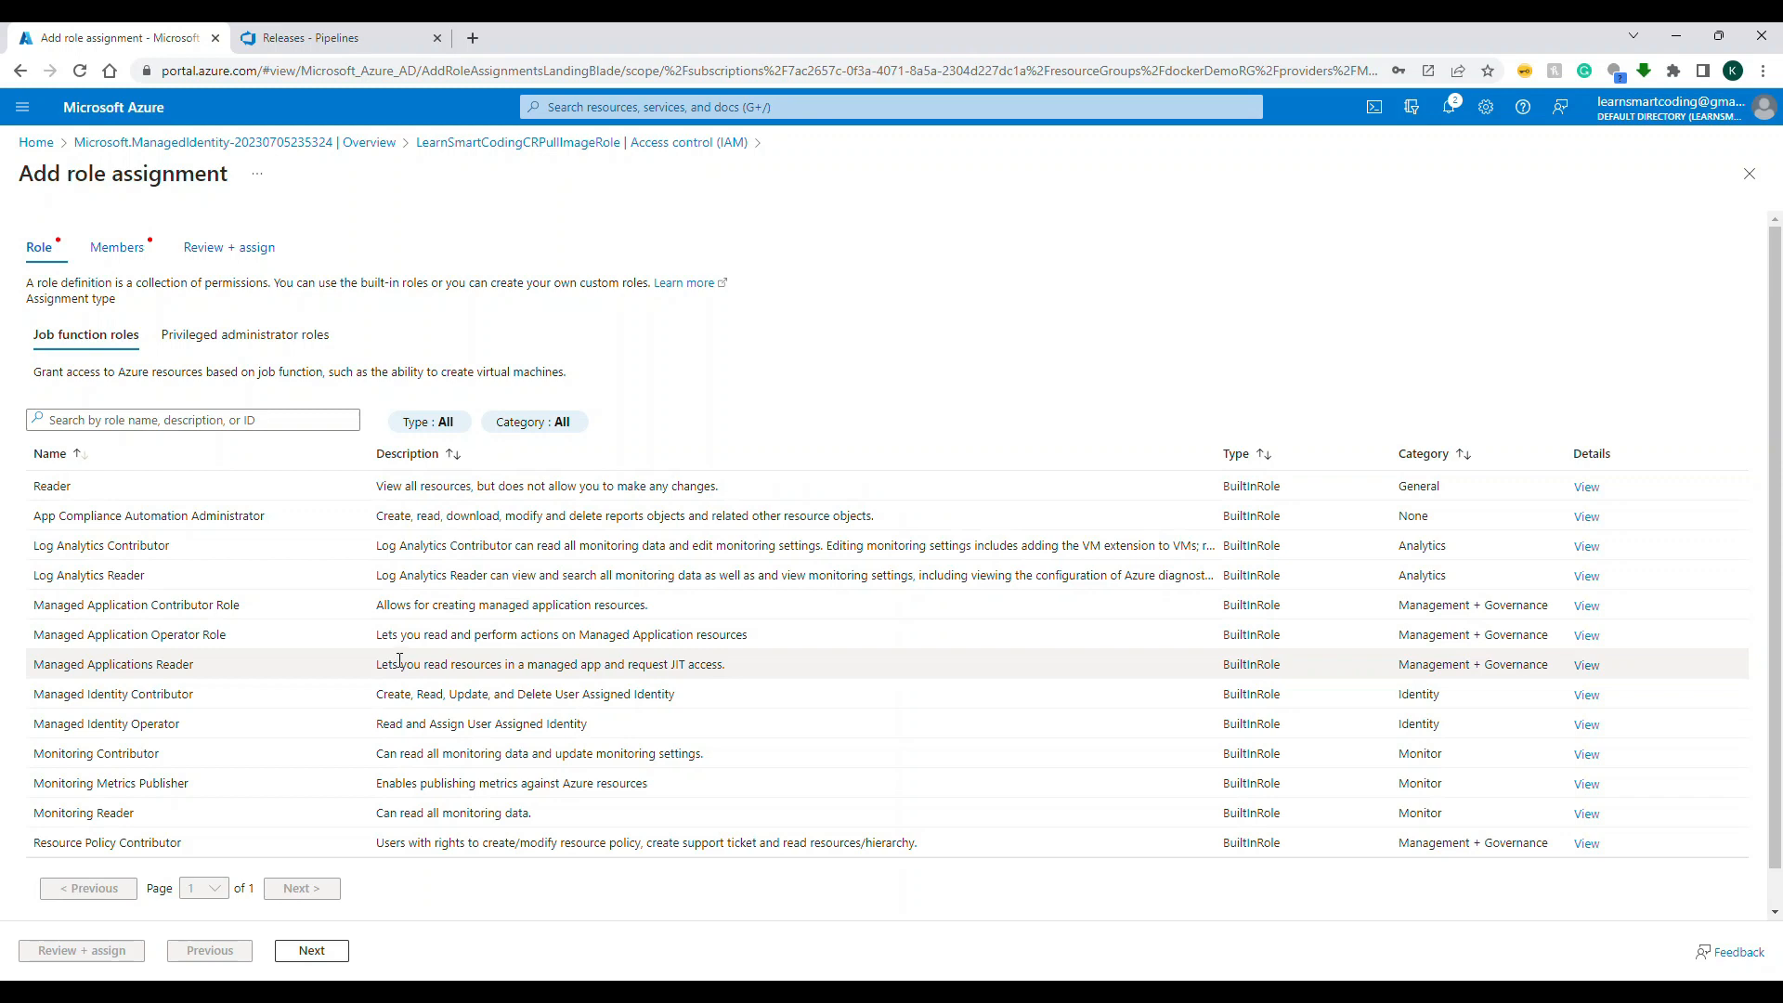
click(129, 421)
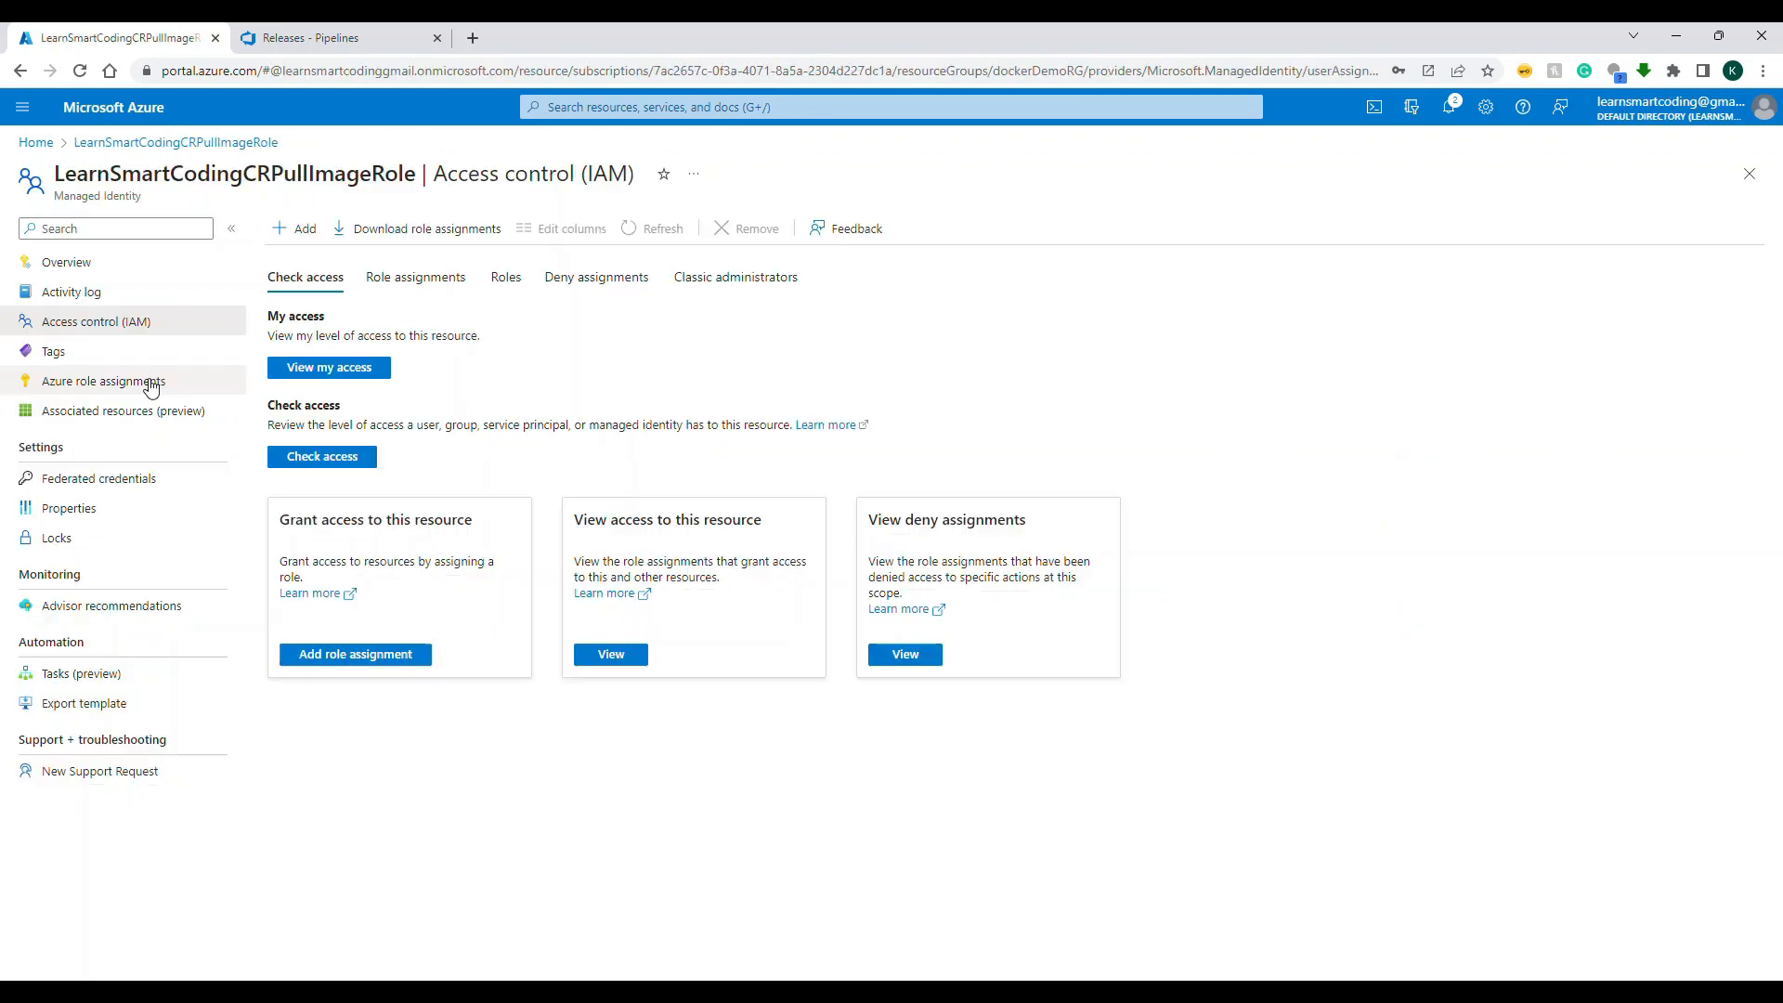
Step: Assign the AcrPull role to the managed identity, scoped to the dockerDemoRG resource group in the Pay-As-You-Go subscription
click(144, 381)
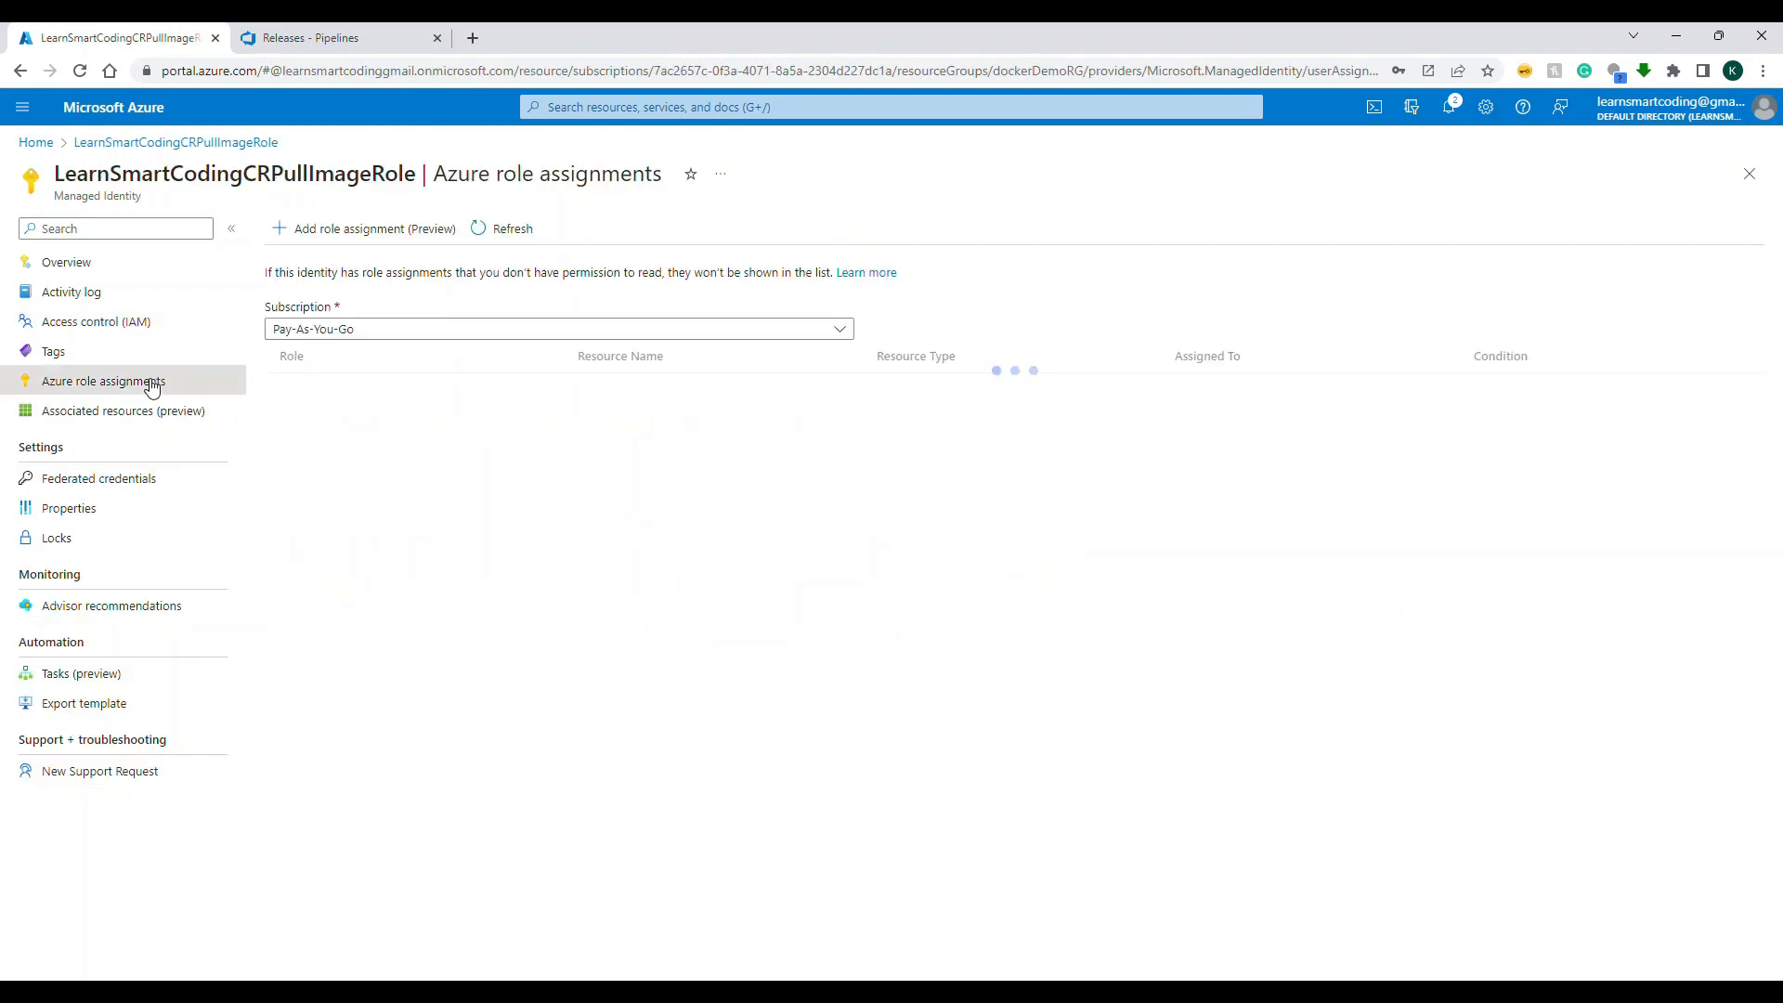
click(348, 230)
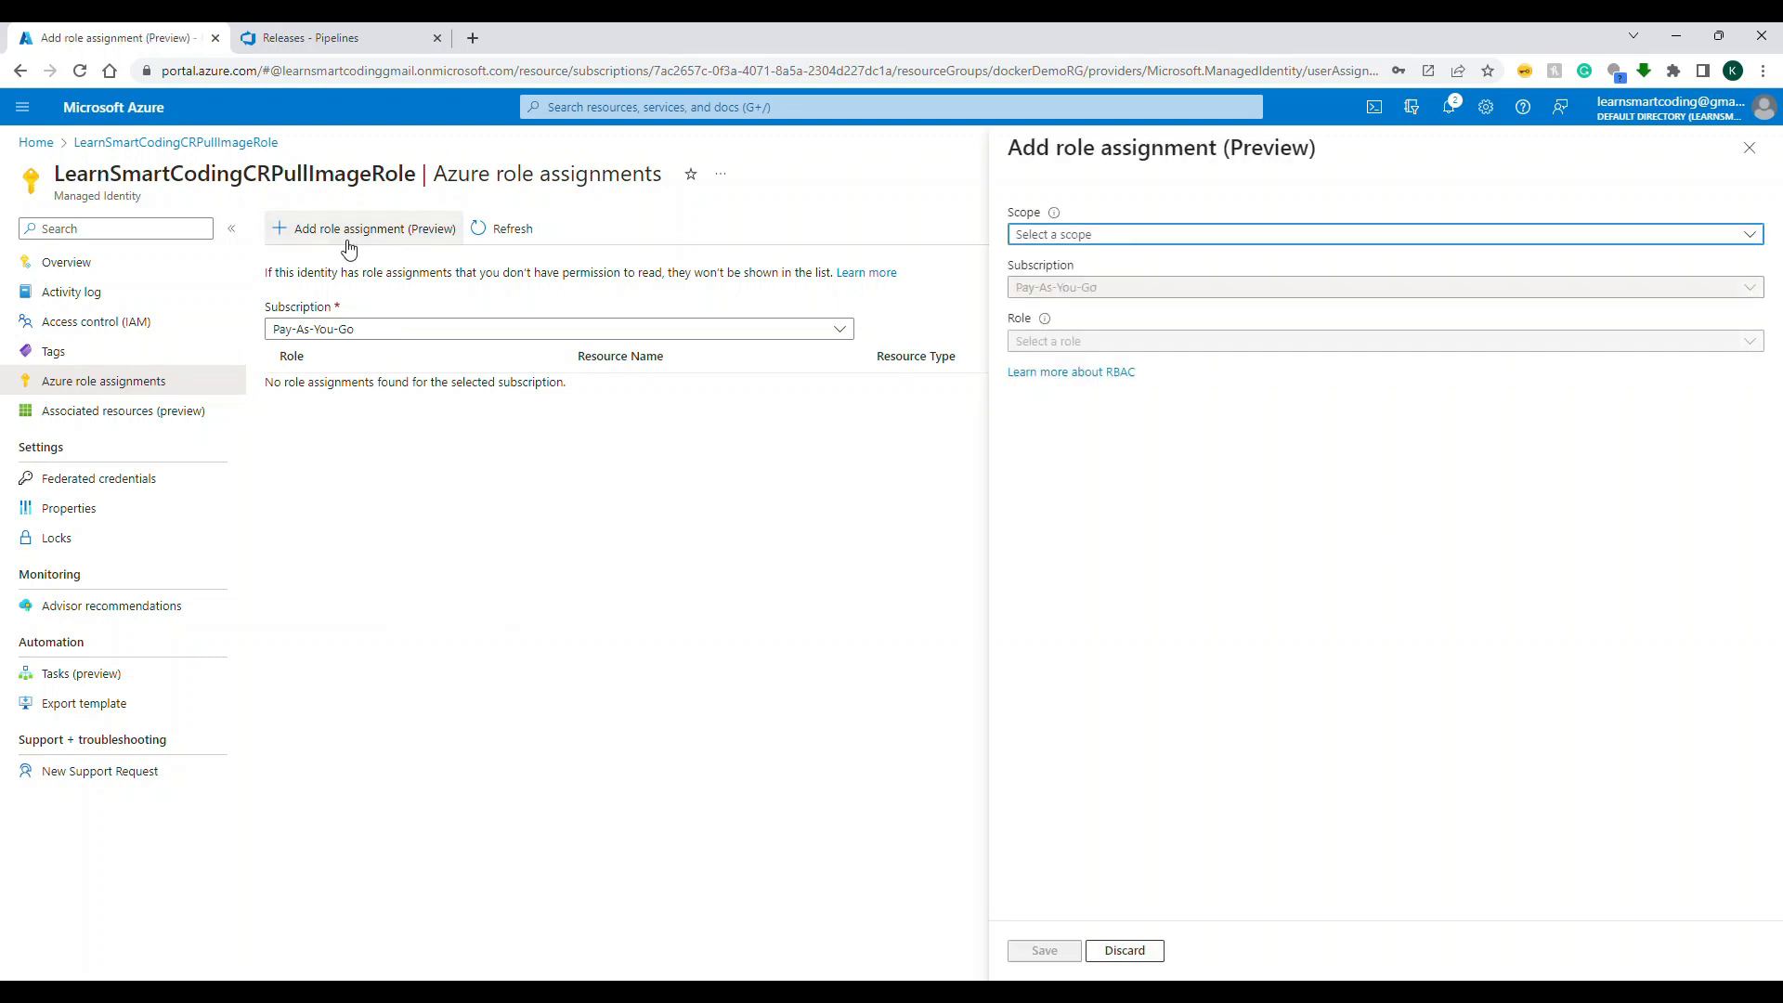
click(1246, 238)
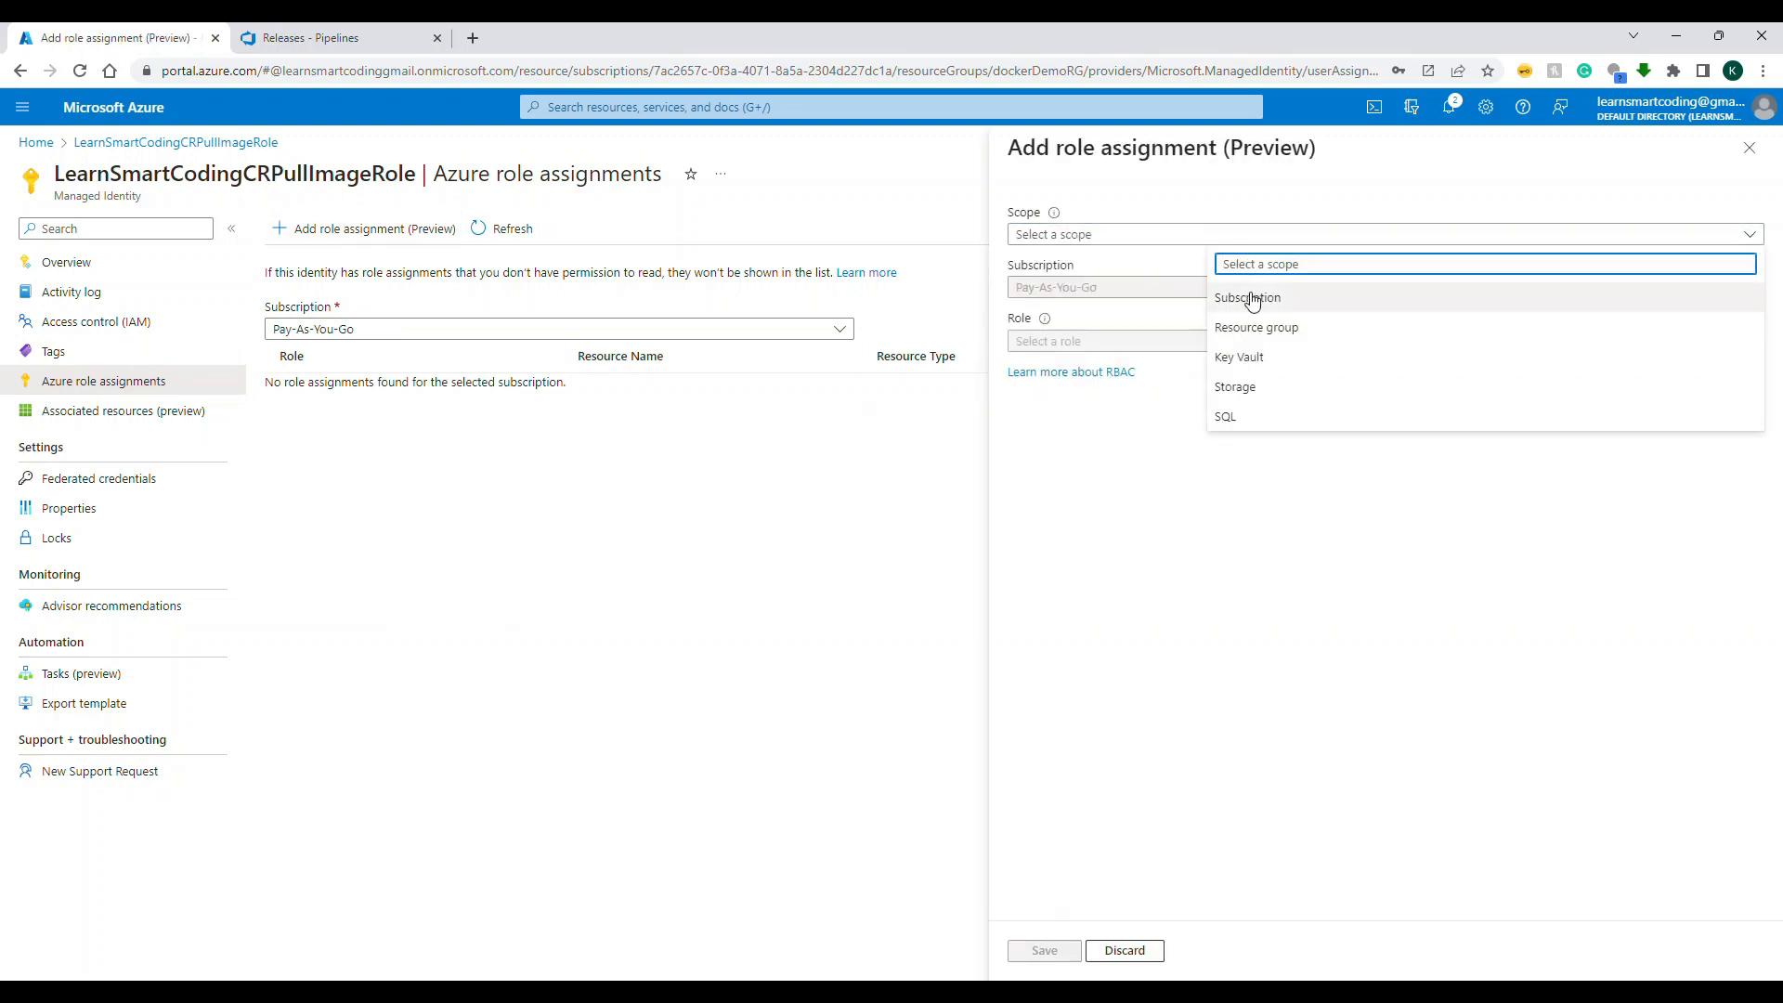
click(1257, 327)
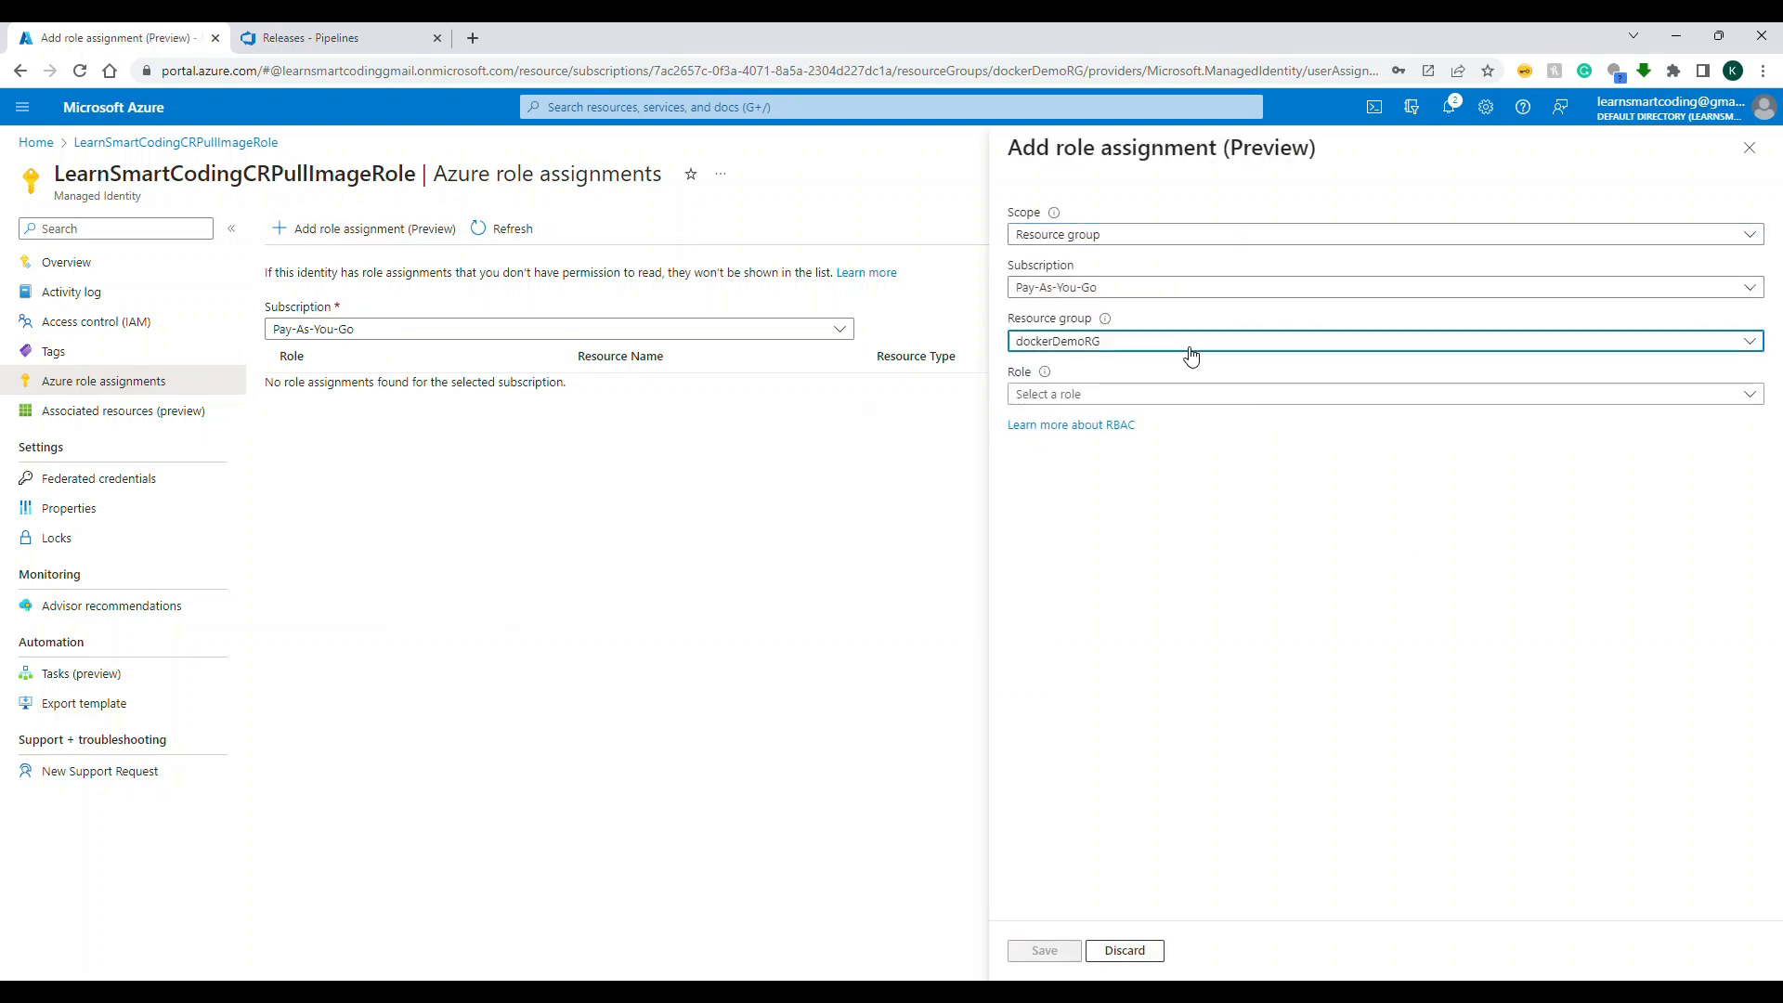
click(1192, 350)
click(1255, 554)
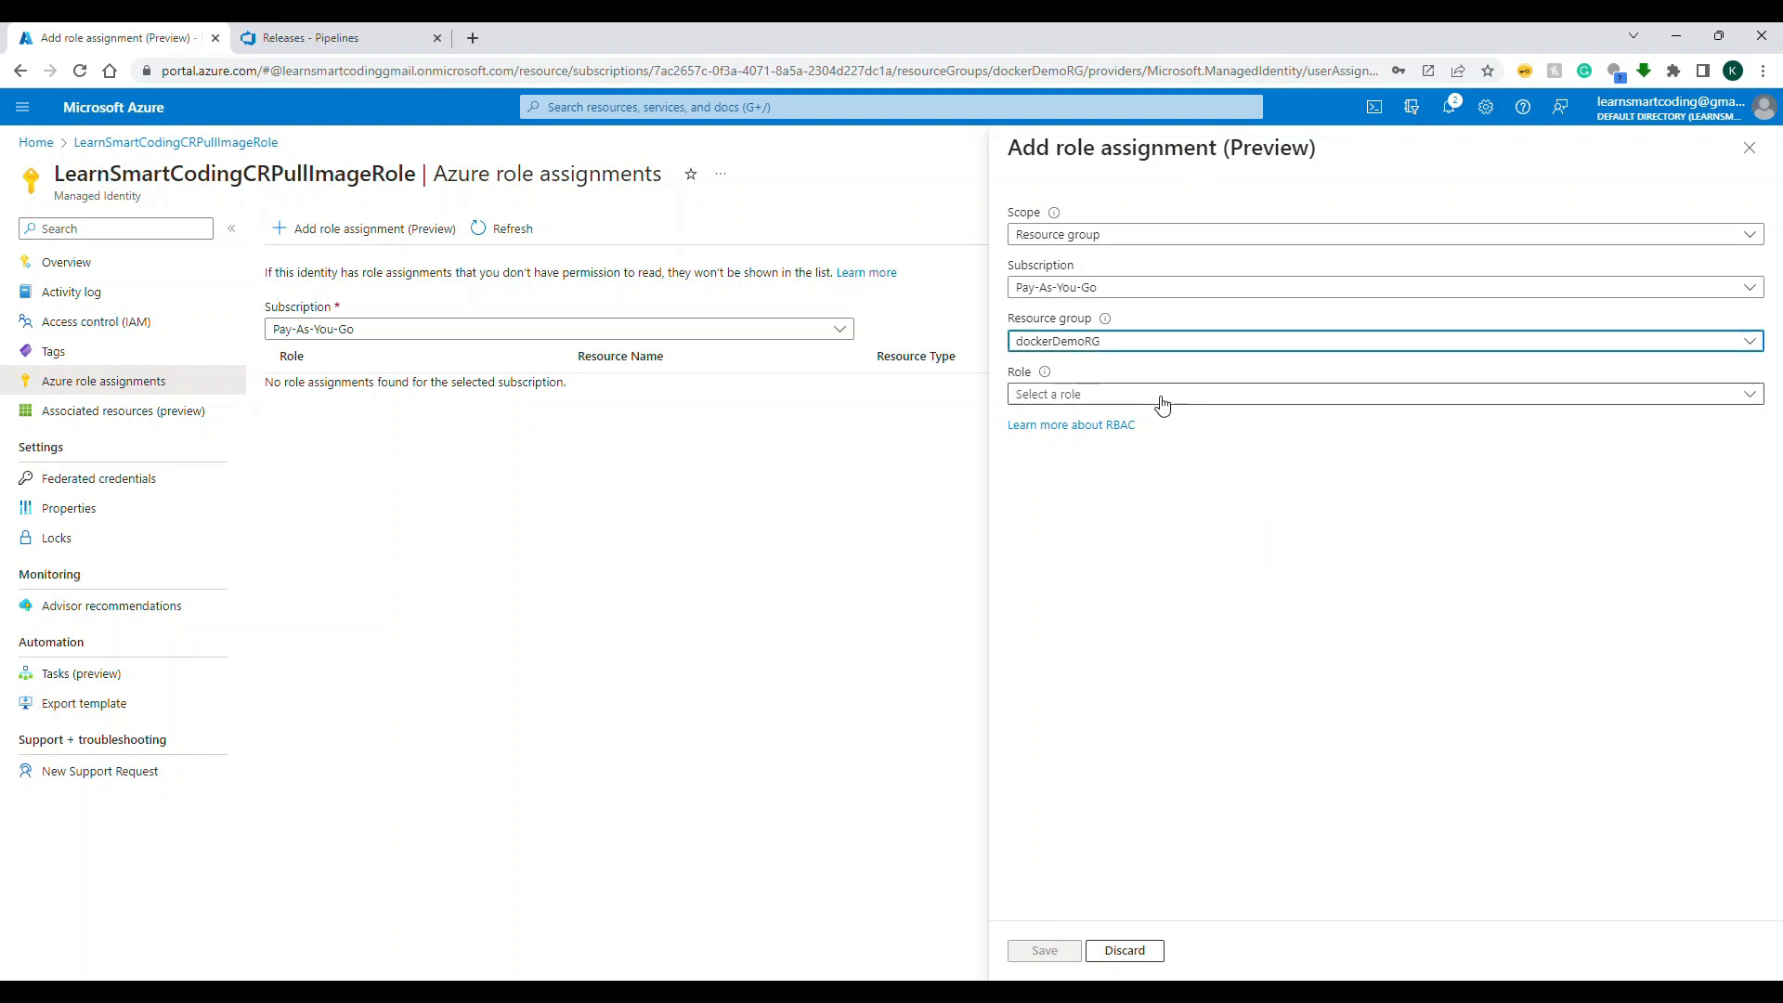
click(1158, 395)
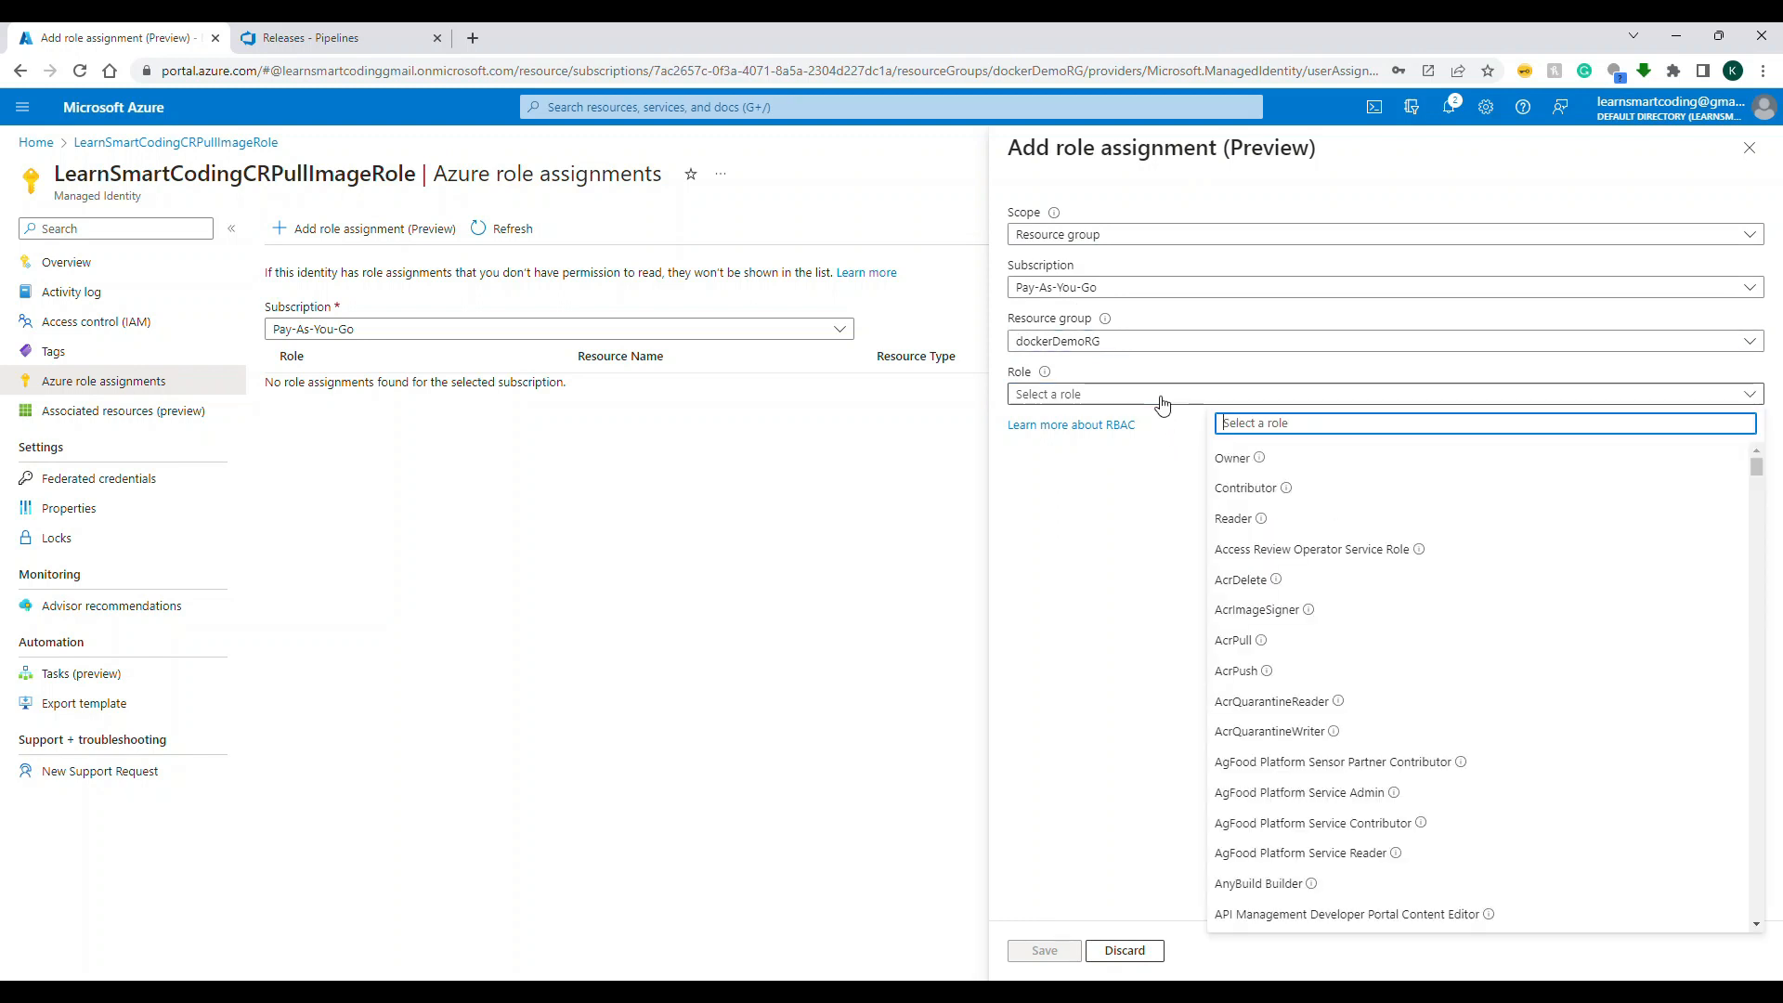
click(1249, 648)
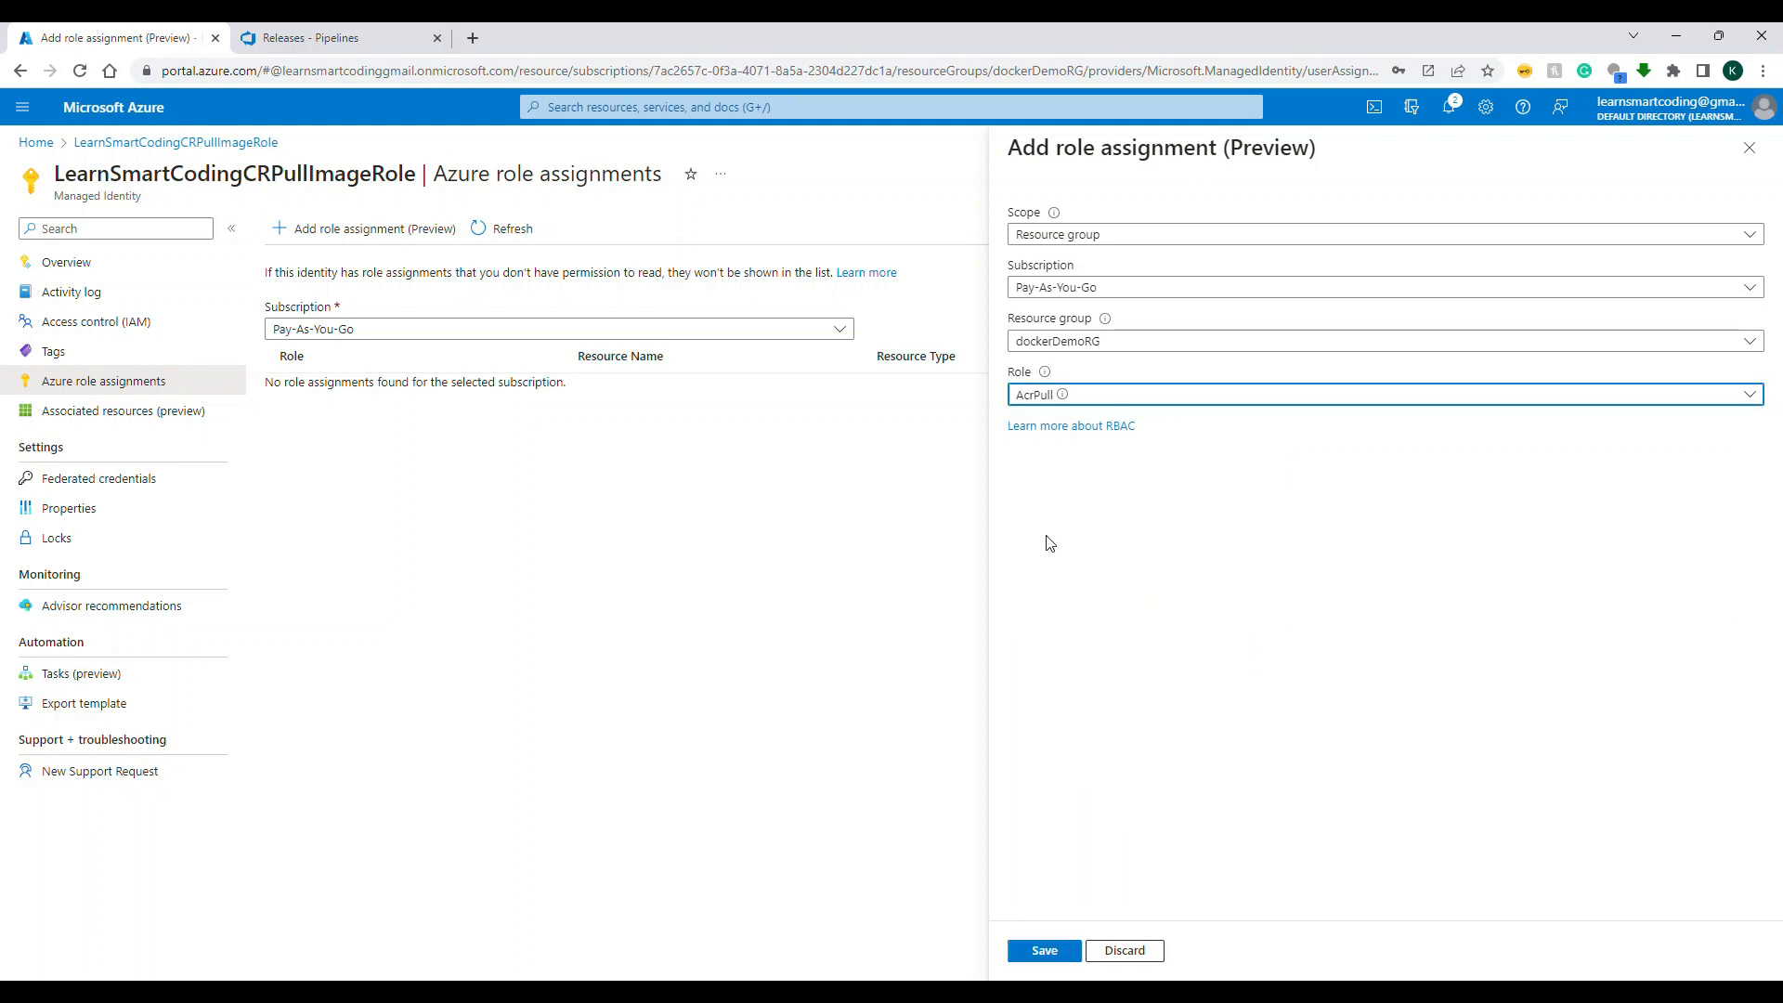
click(1058, 947)
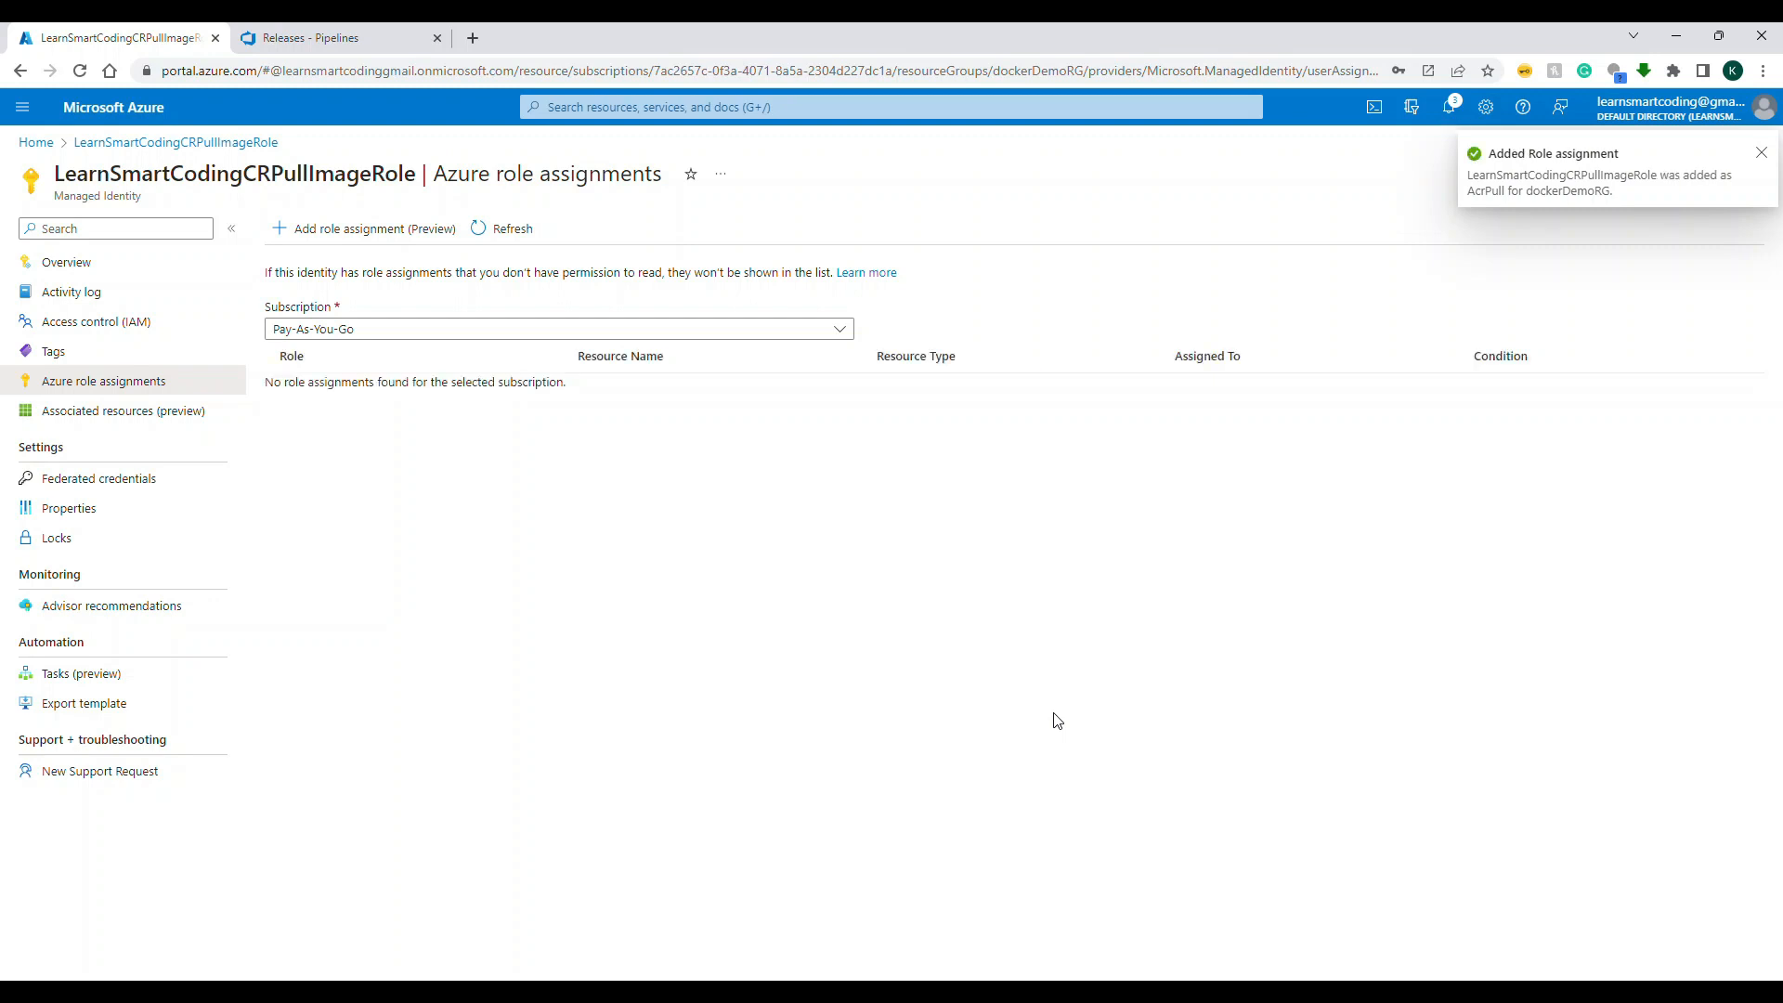
Step: View your own access to the managed identity, and check the role assignments of the user-assigned identity LearnSmartCodingCRPullImageRole
click(120, 264)
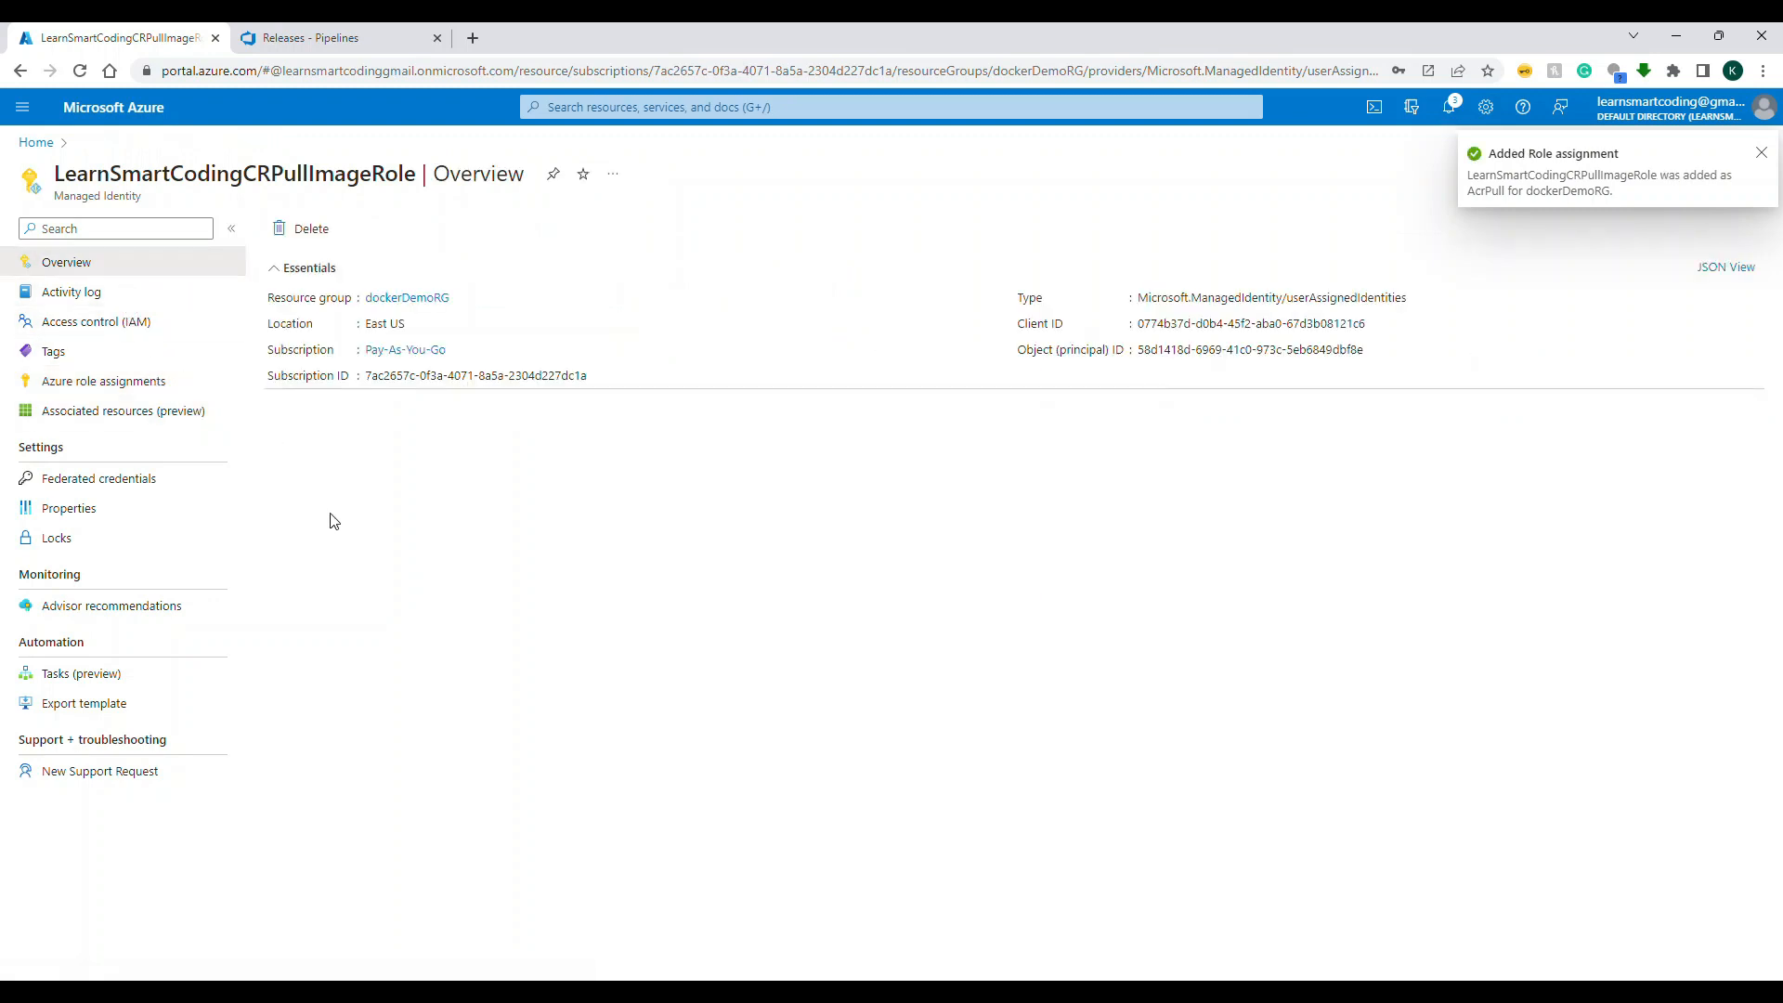
click(98, 325)
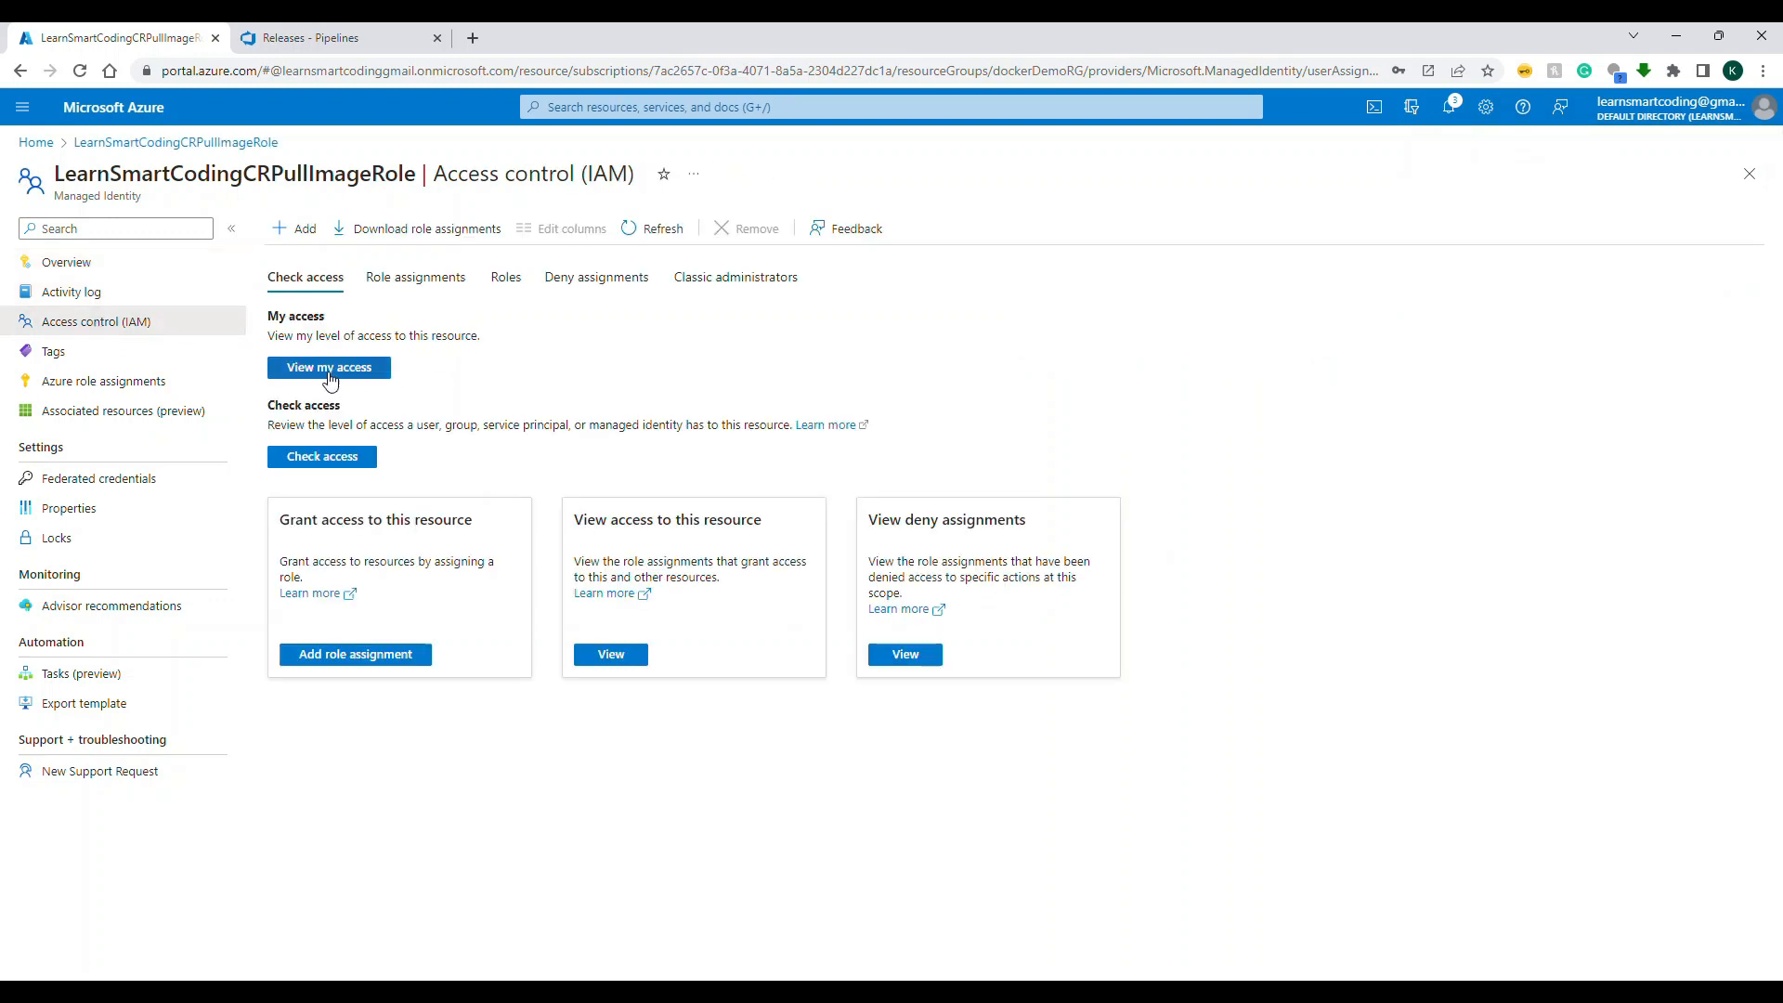
click(329, 370)
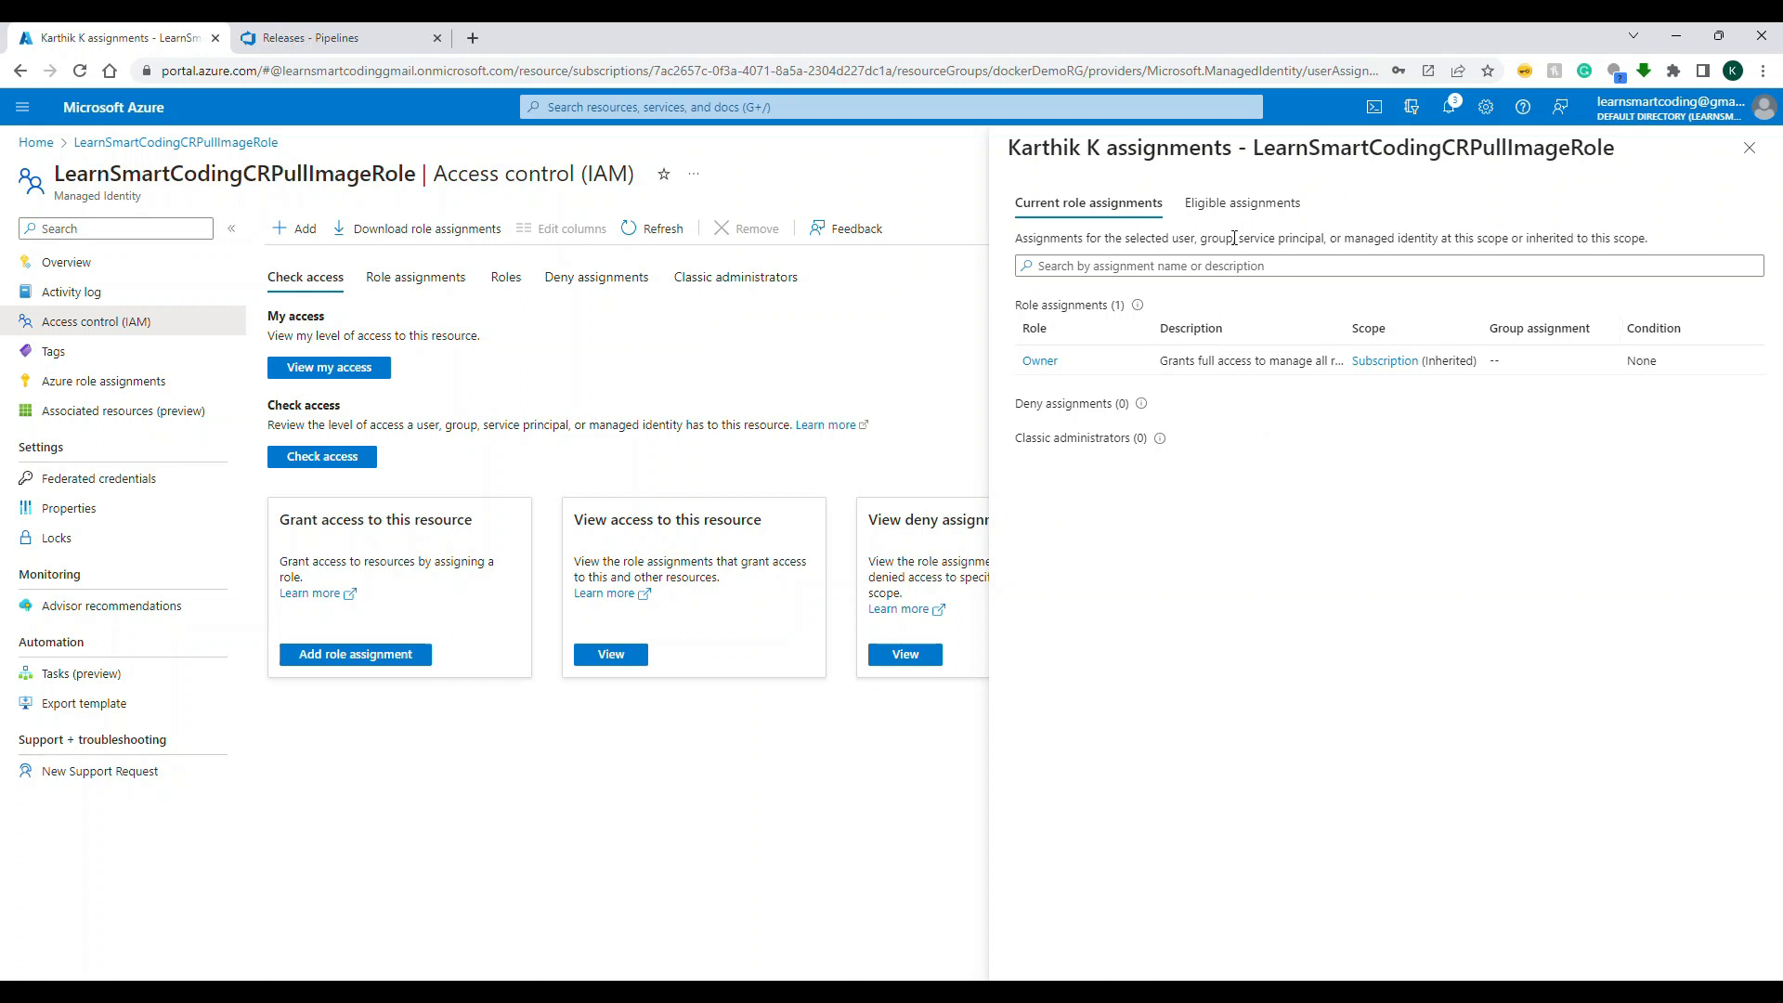
click(311, 458)
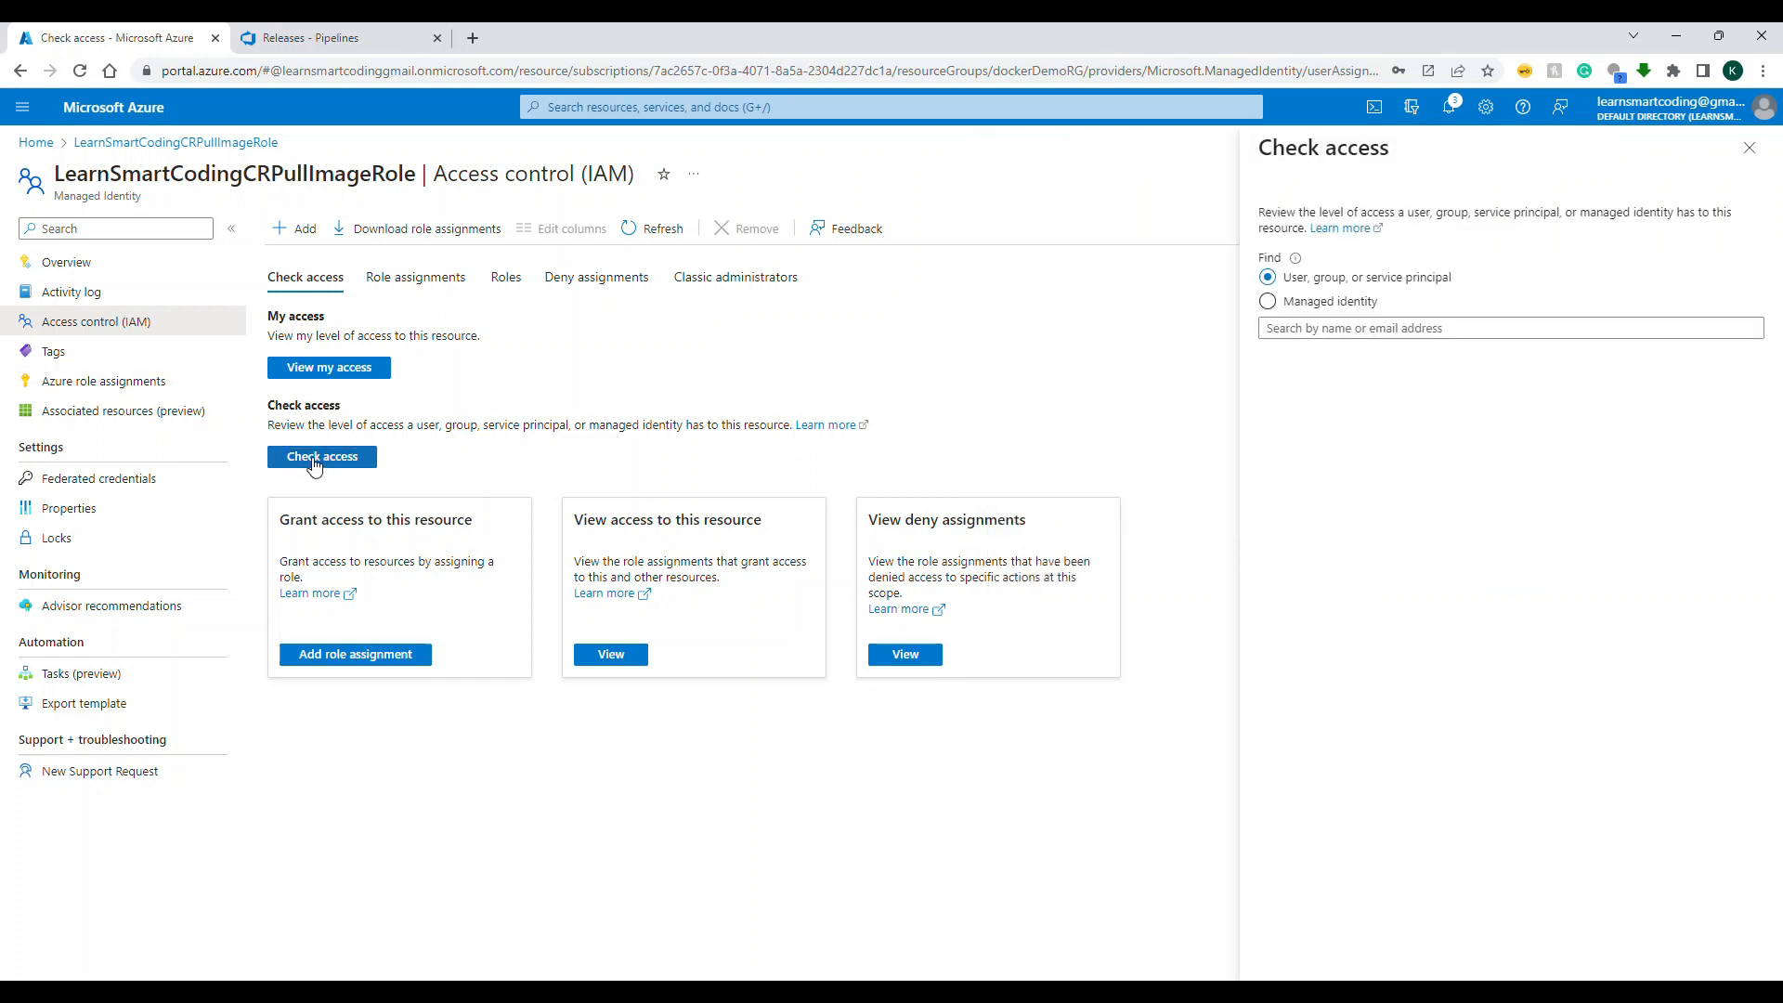
click(1309, 303)
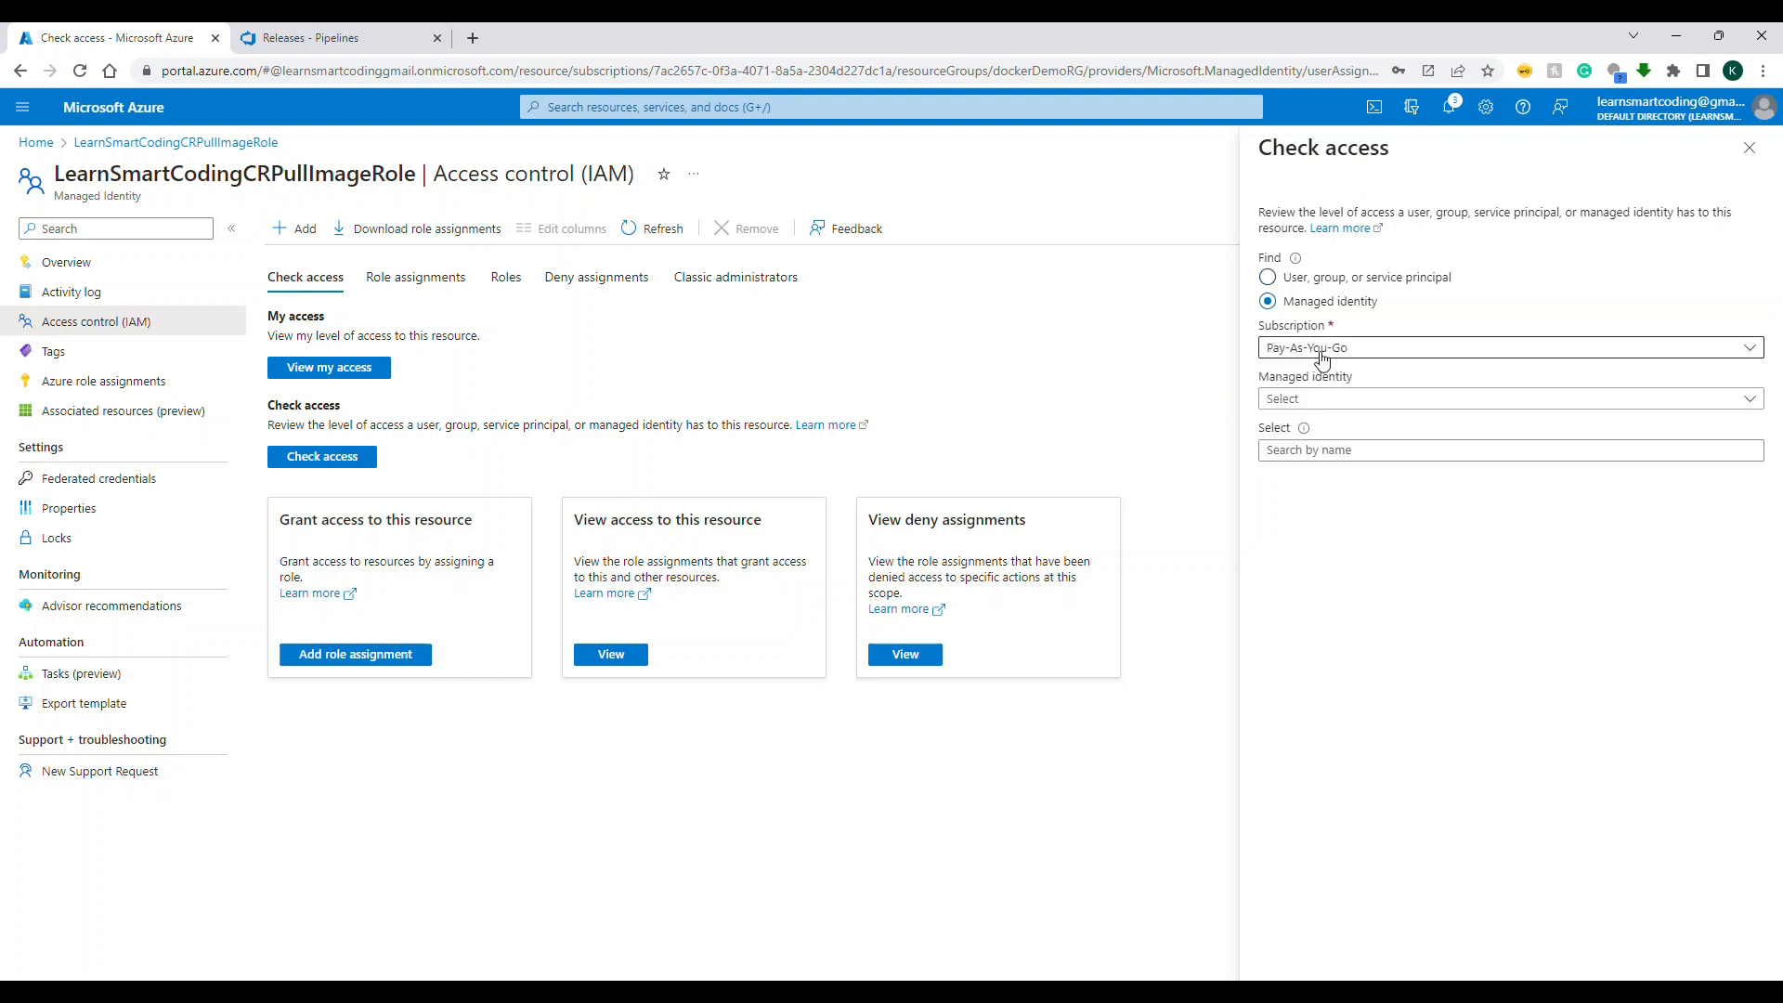
click(1325, 397)
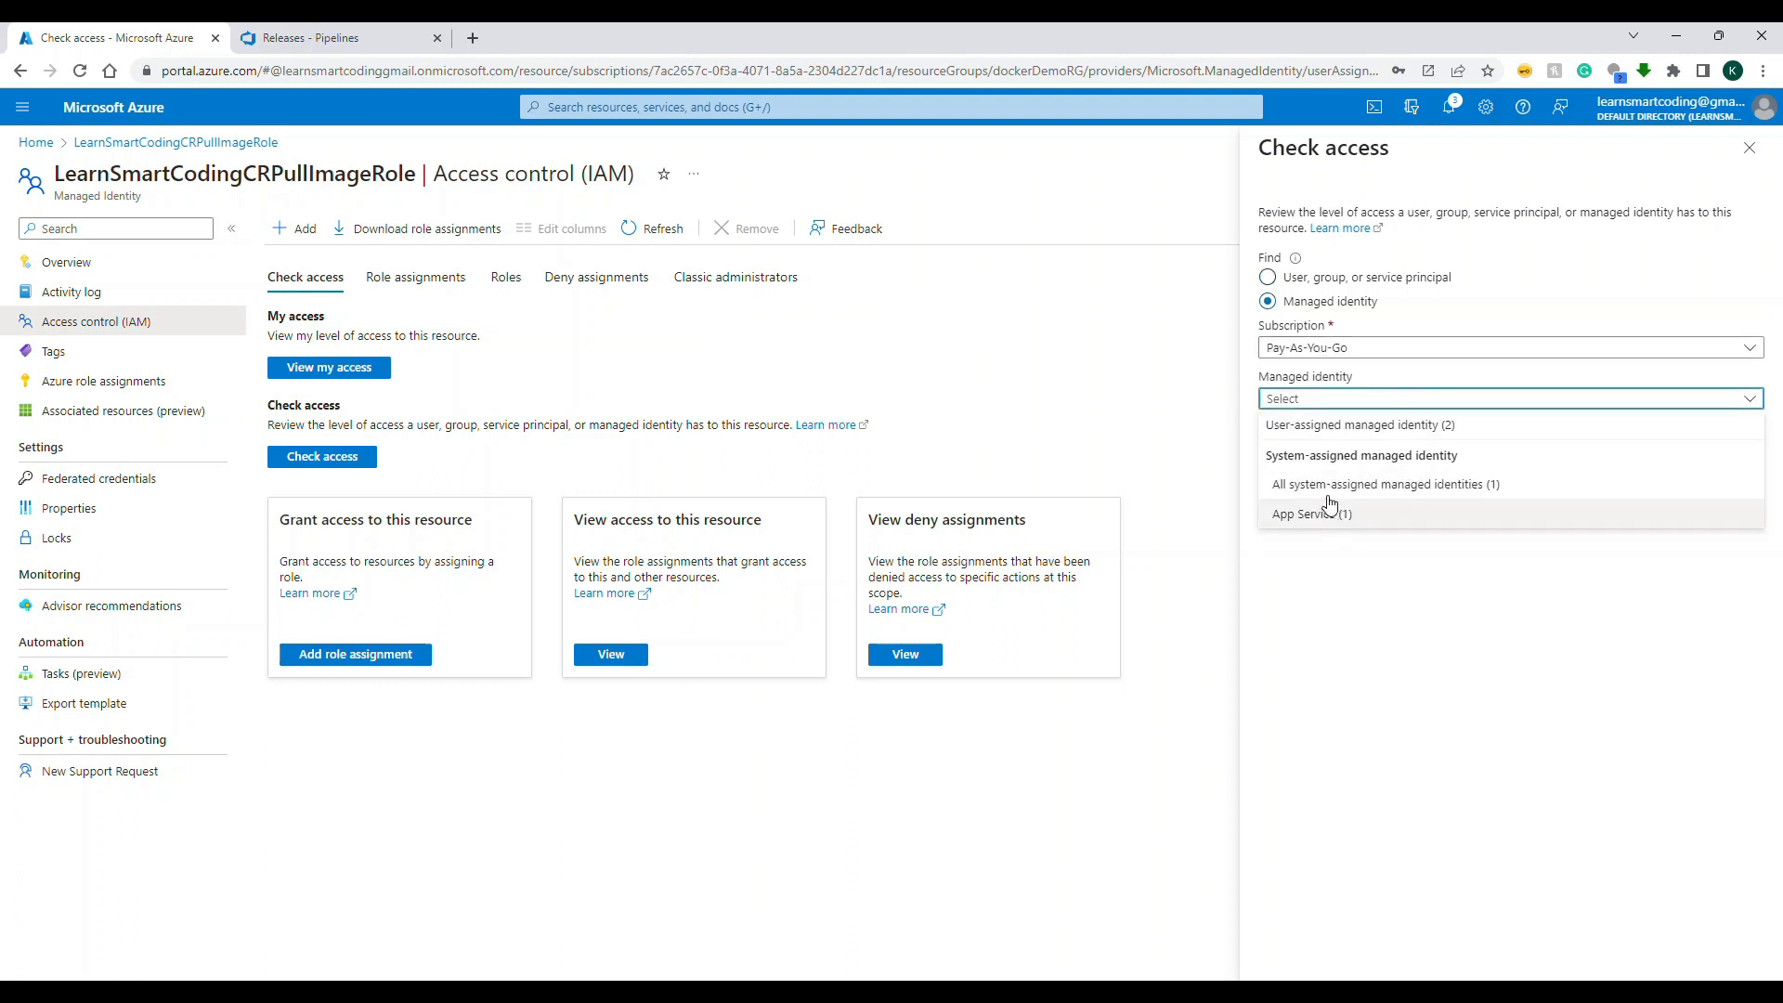
click(1323, 430)
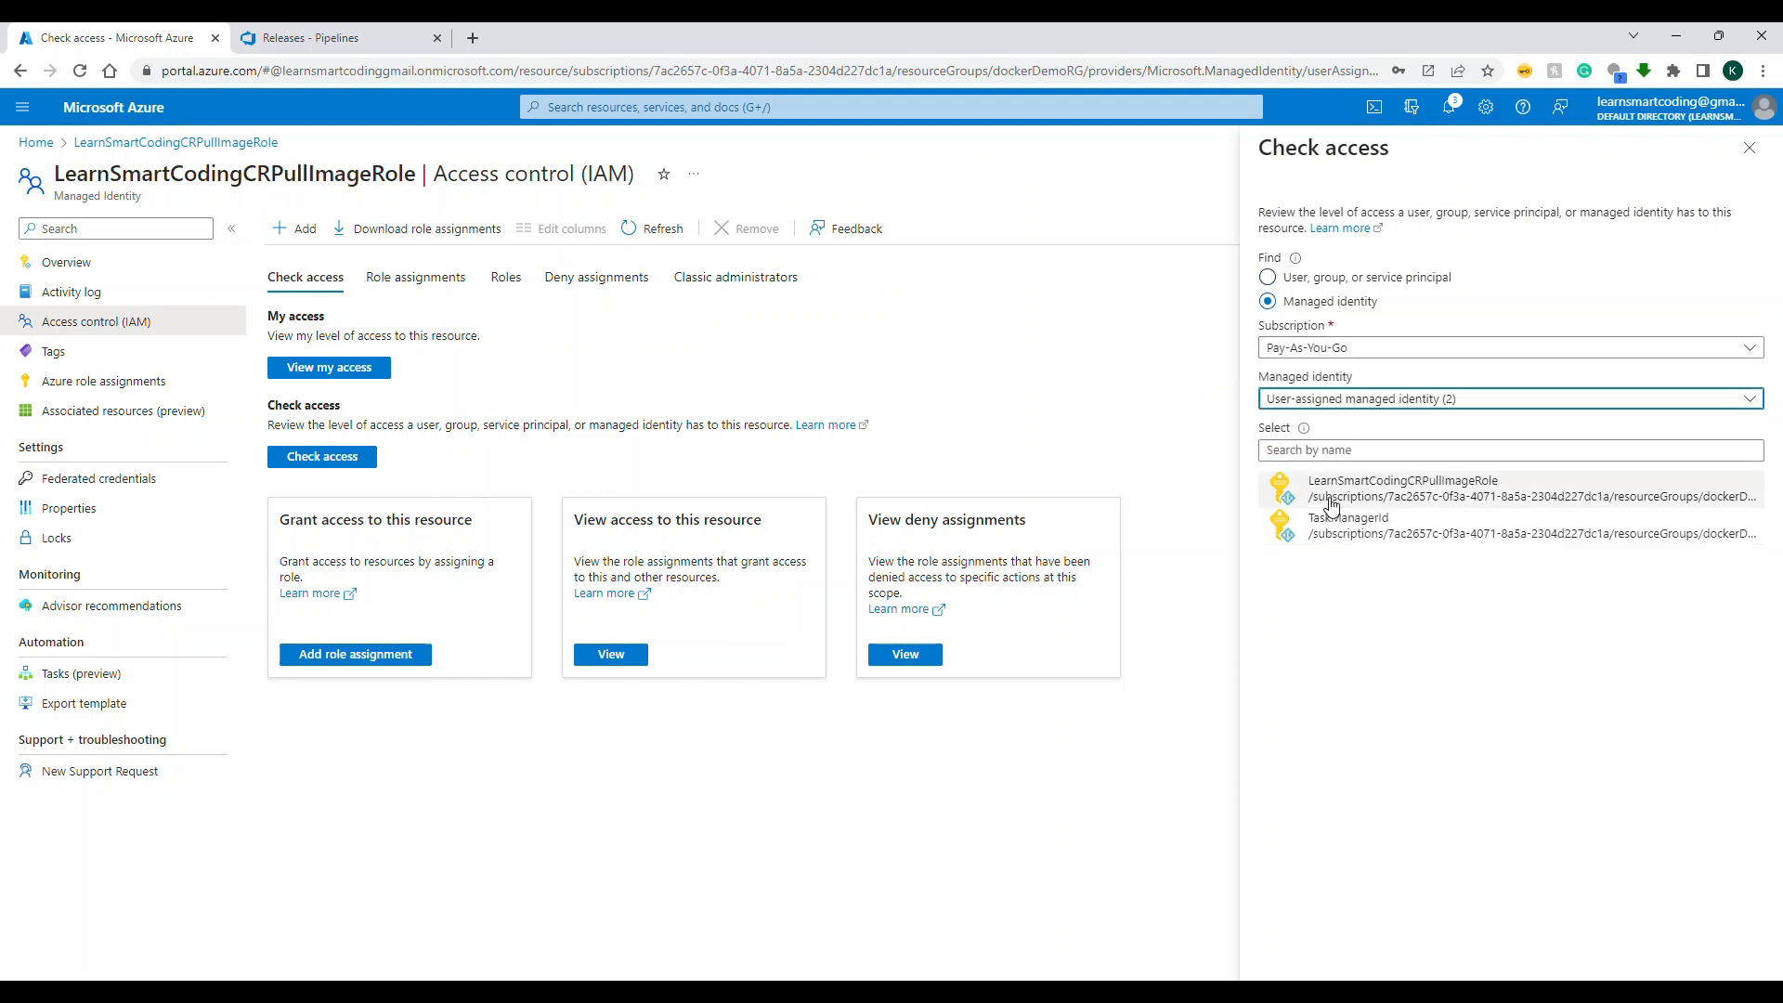
click(1333, 497)
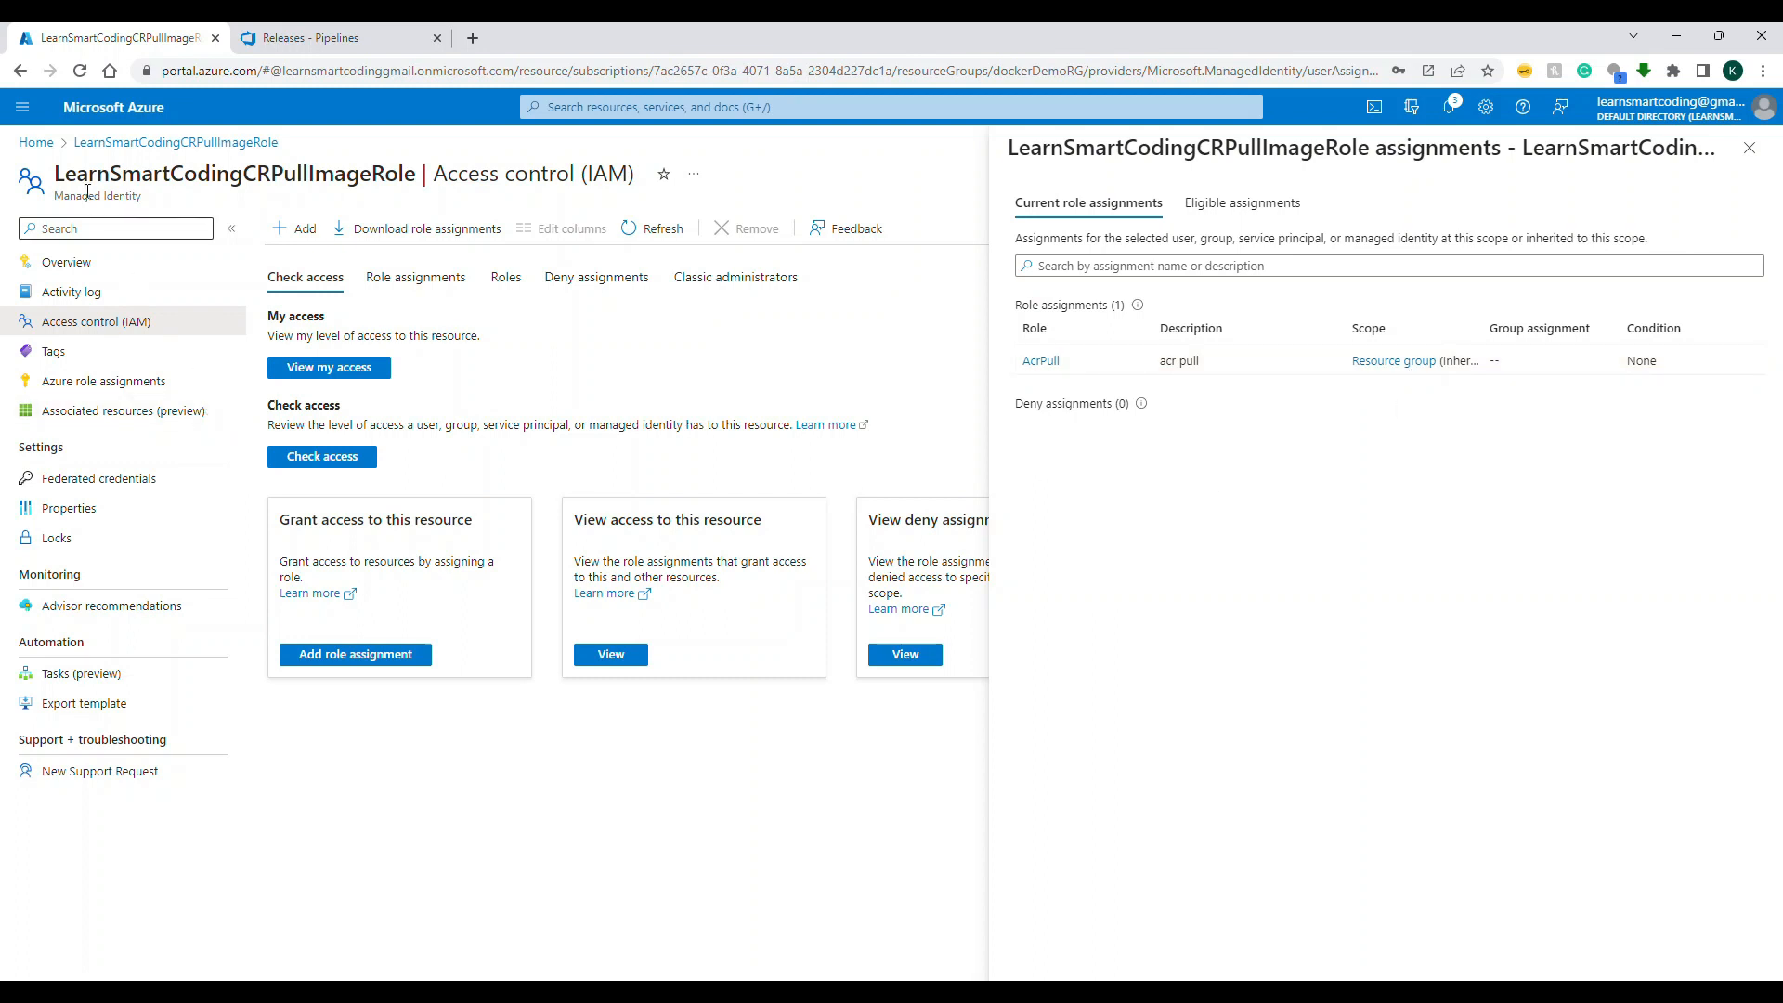
Step: Return to the portal home and view the overview of the learnsmartcodingcr container registry
click(31, 146)
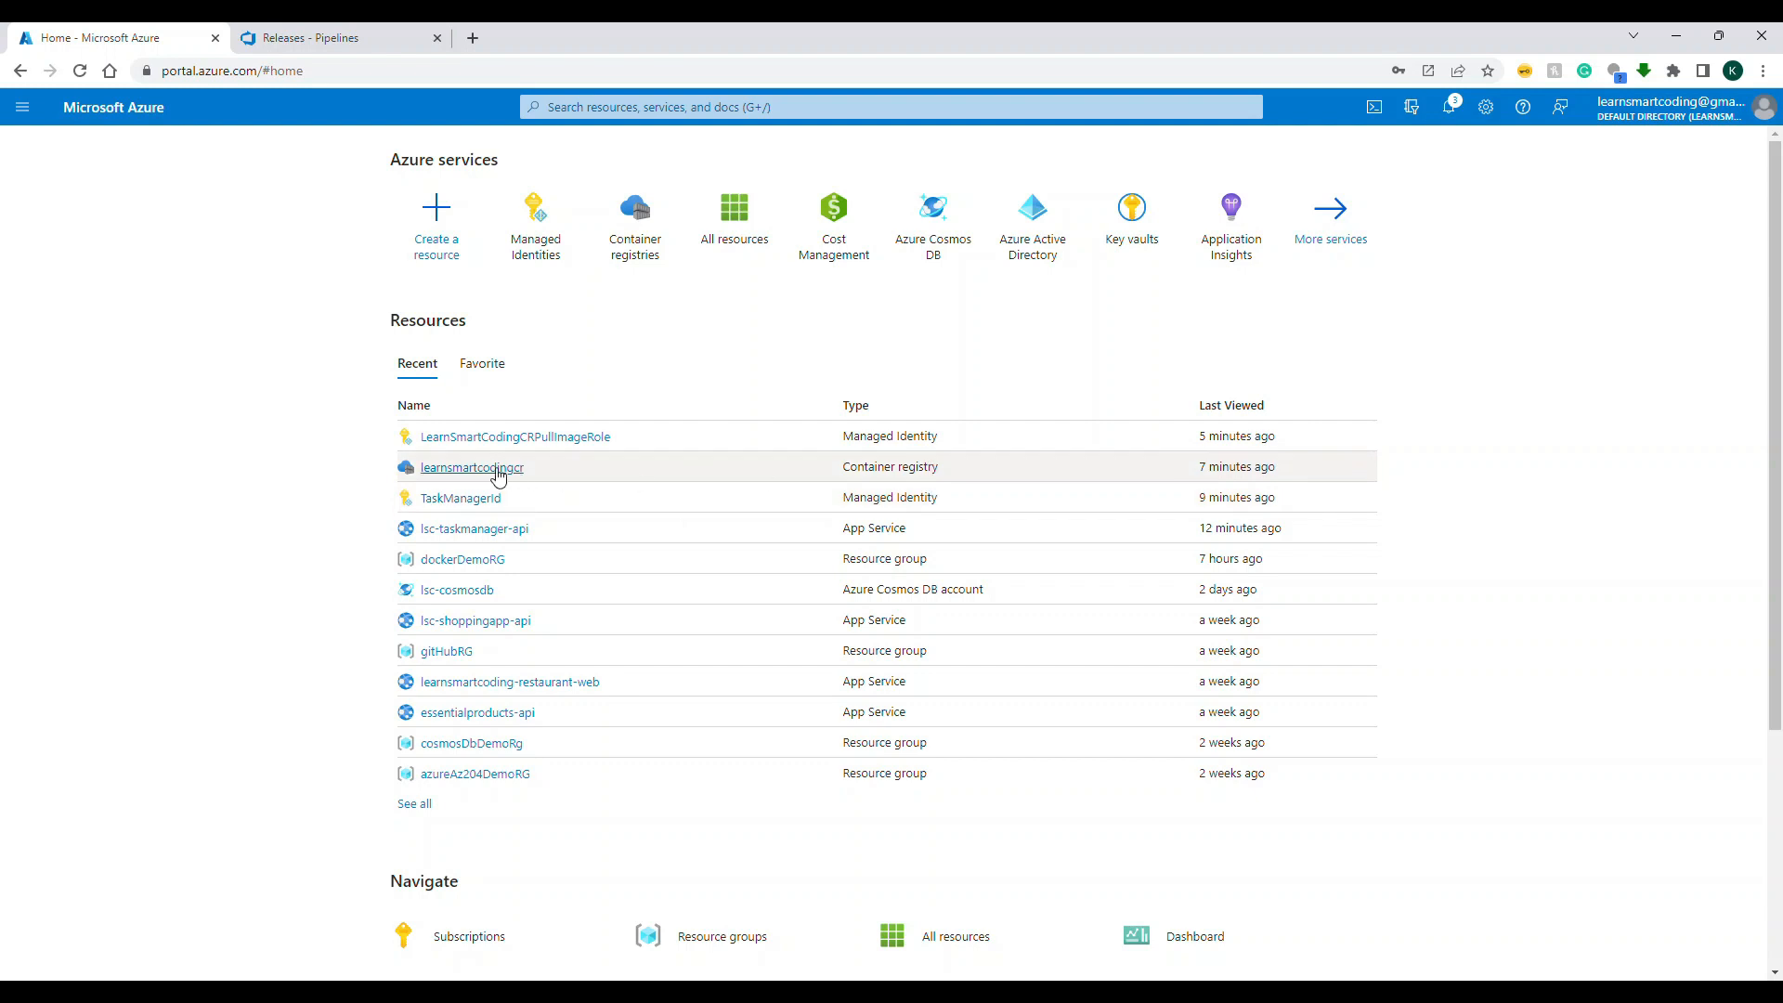
mouse_move(499, 476)
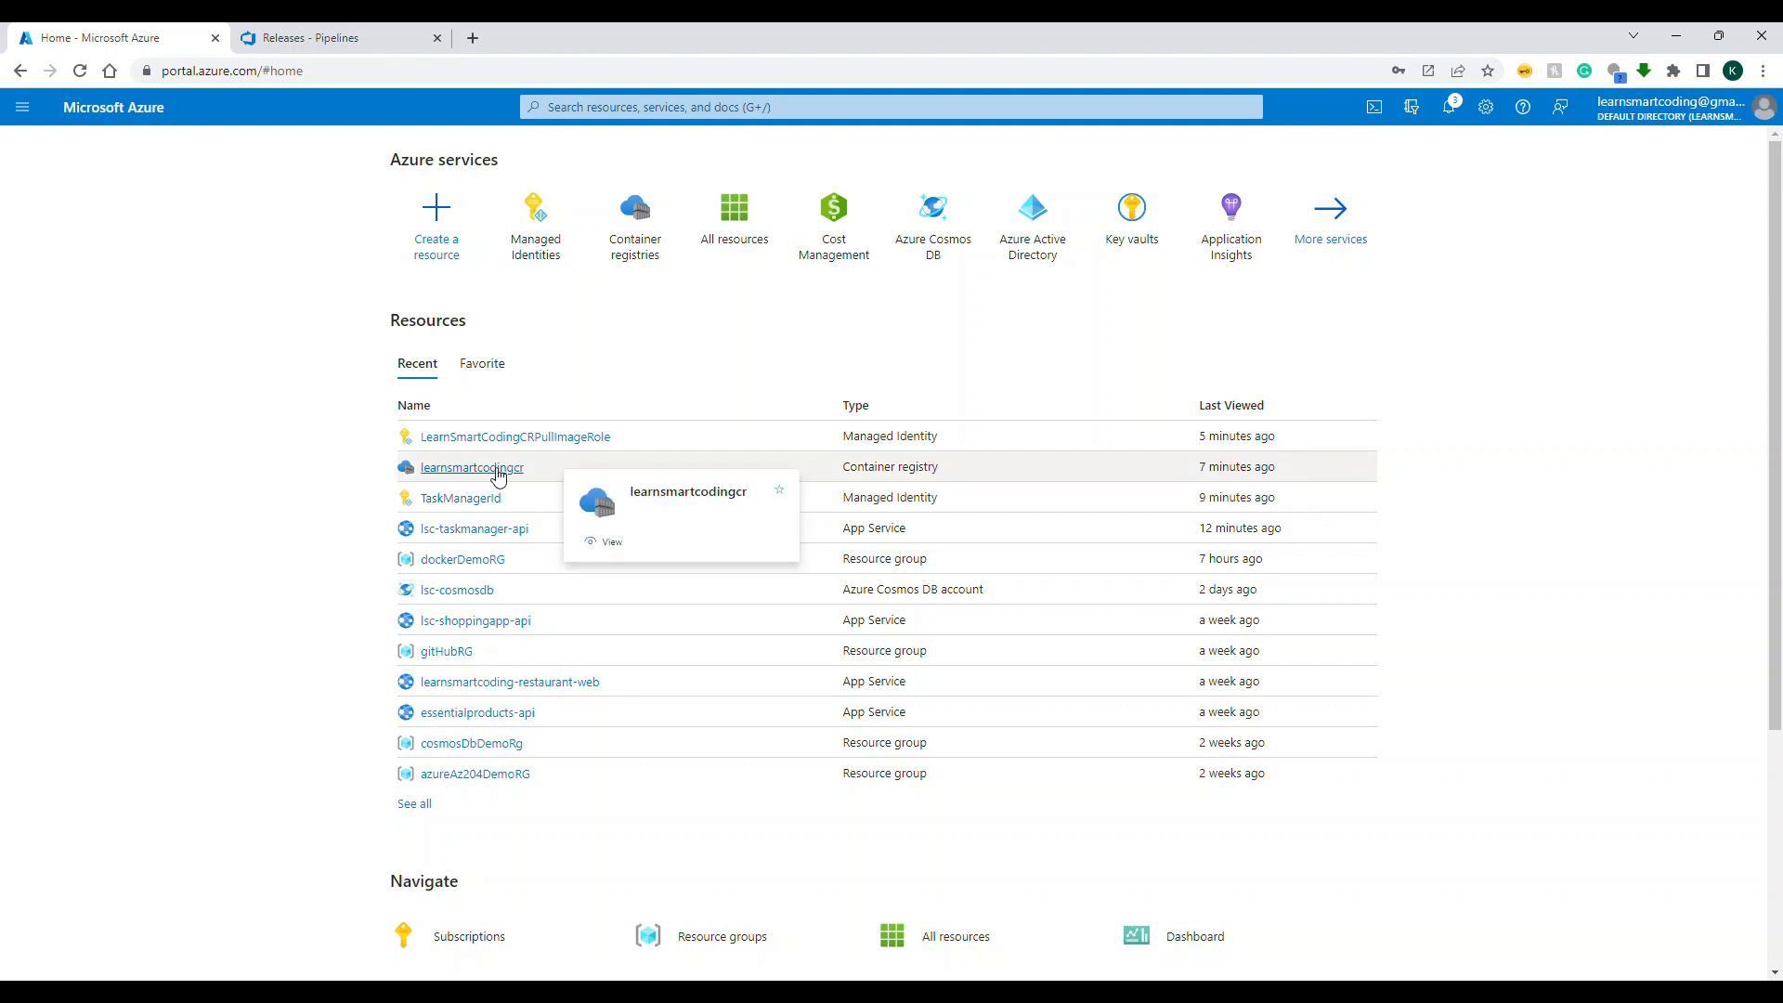
click(499, 473)
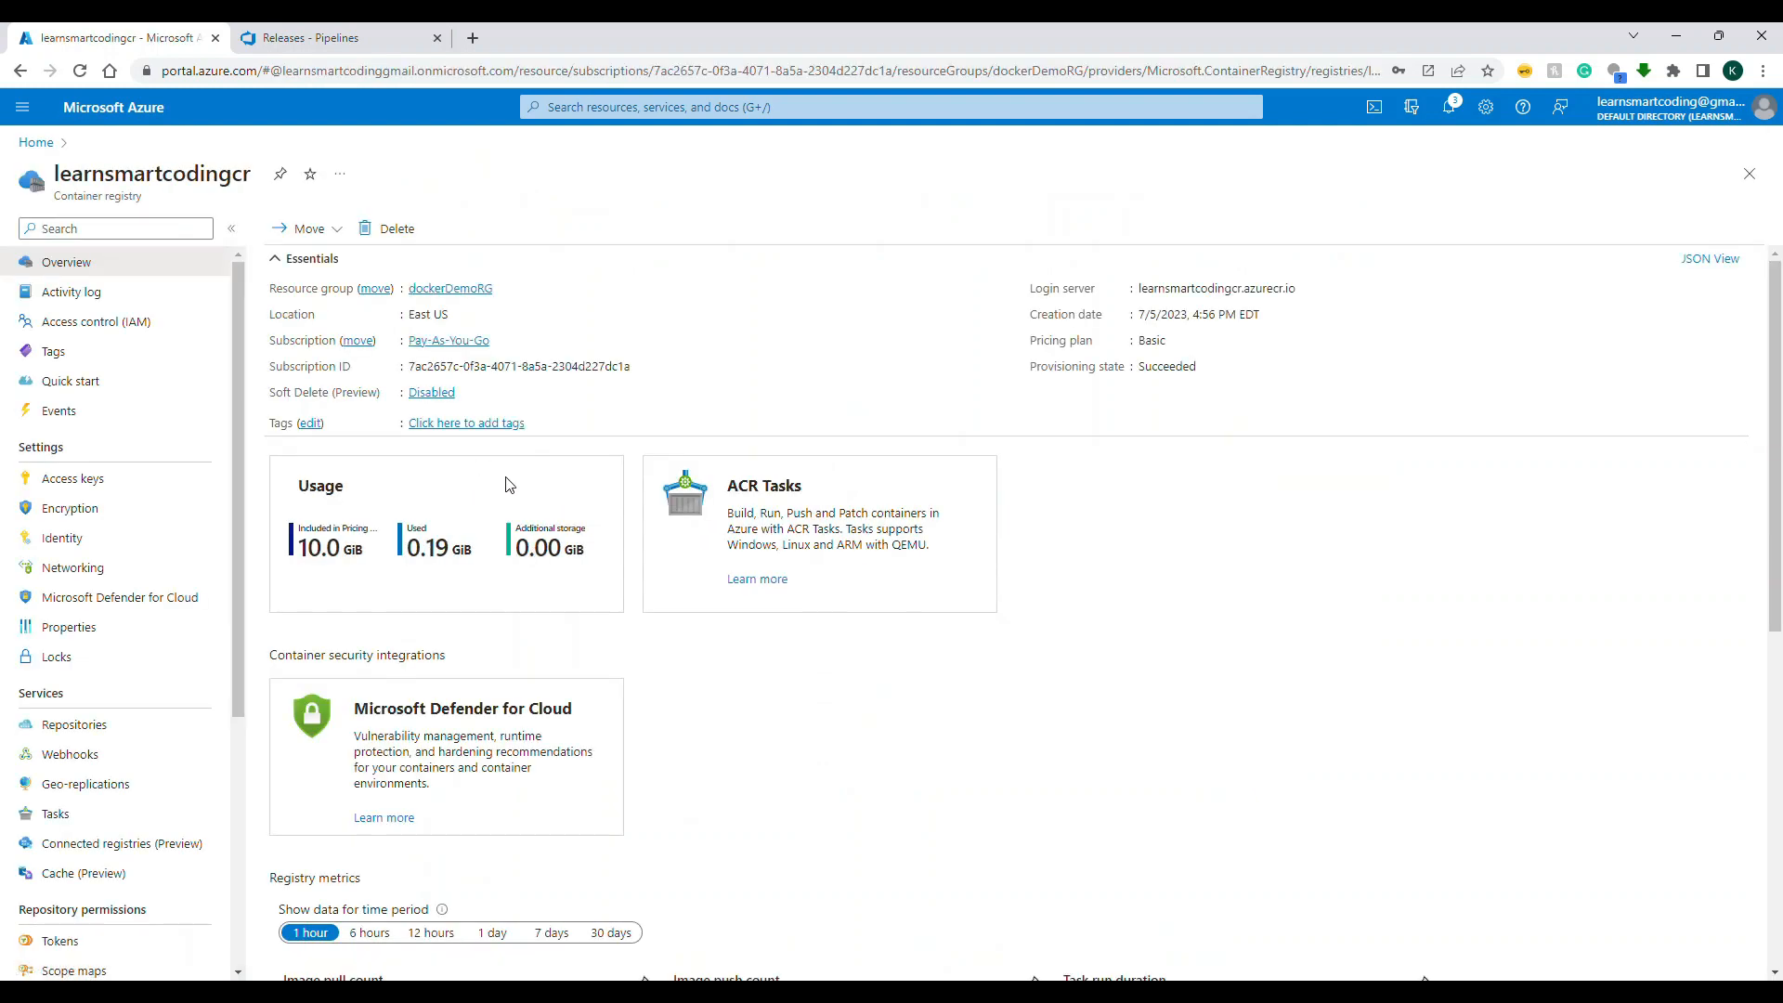
Step: Add LearnSmartCodingCRPullImageRole as a user-assigned identity of the lsc-taskmanager-api web app and refresh the identity list
click(39, 143)
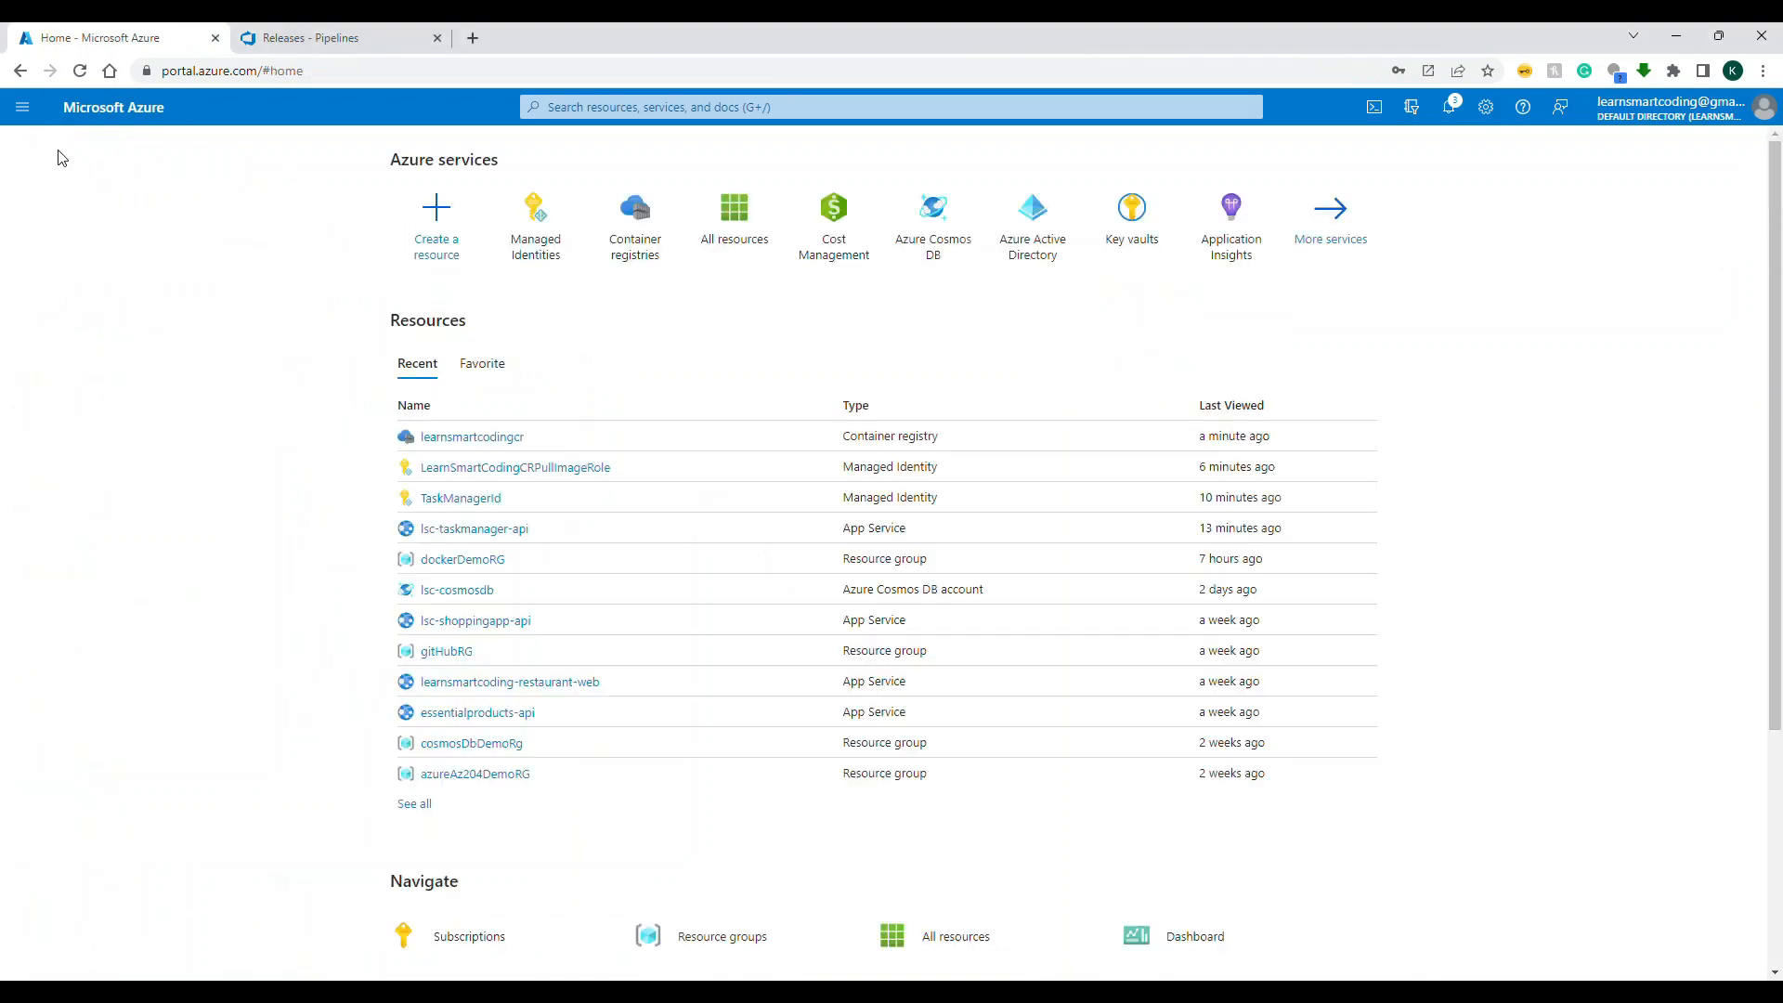
click(470, 530)
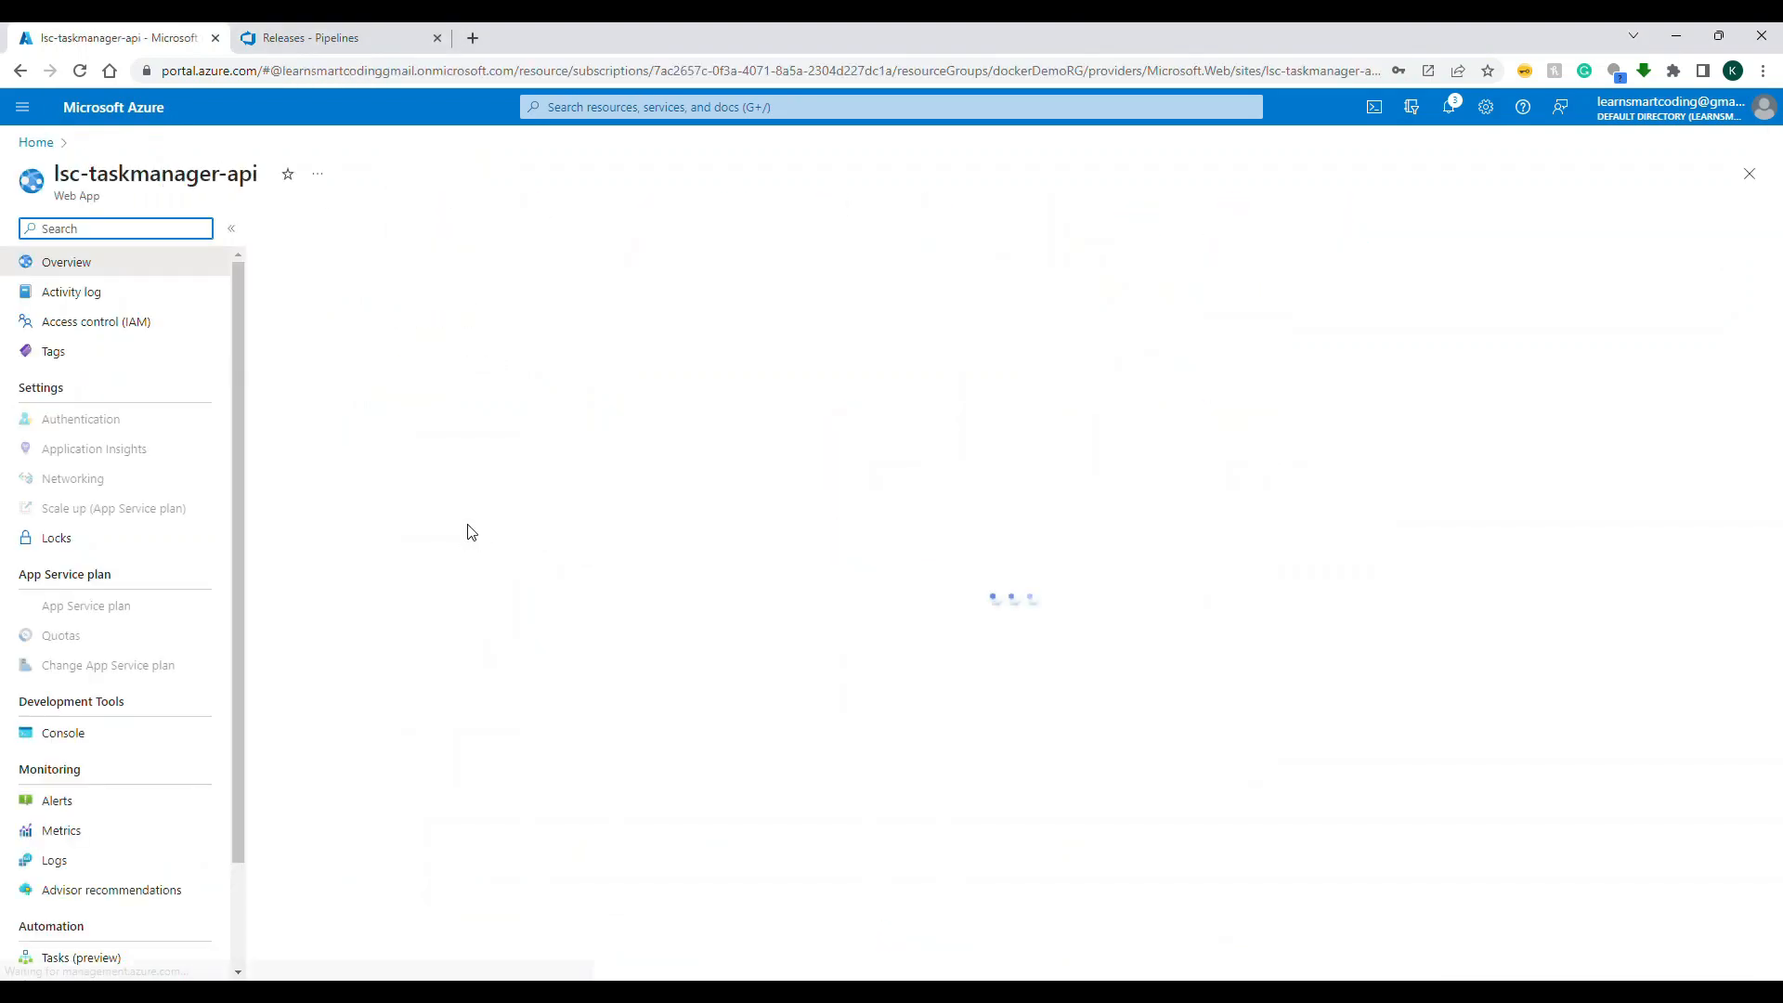
click(88, 695)
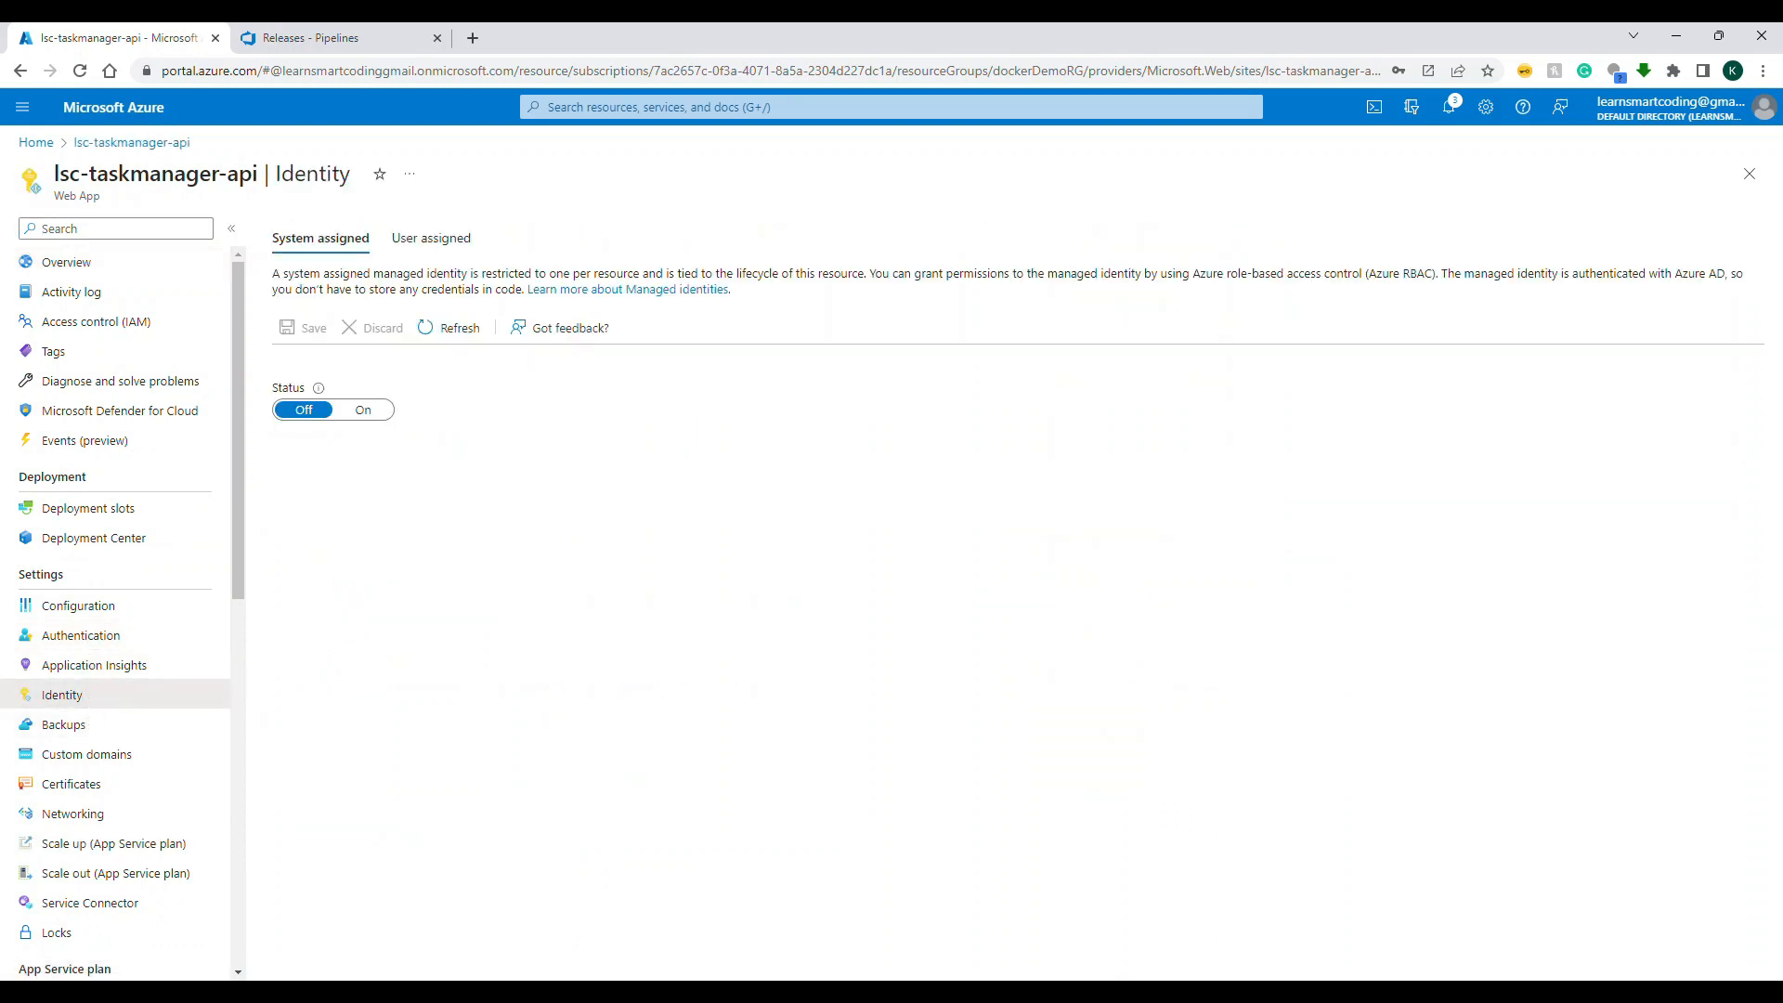
click(418, 239)
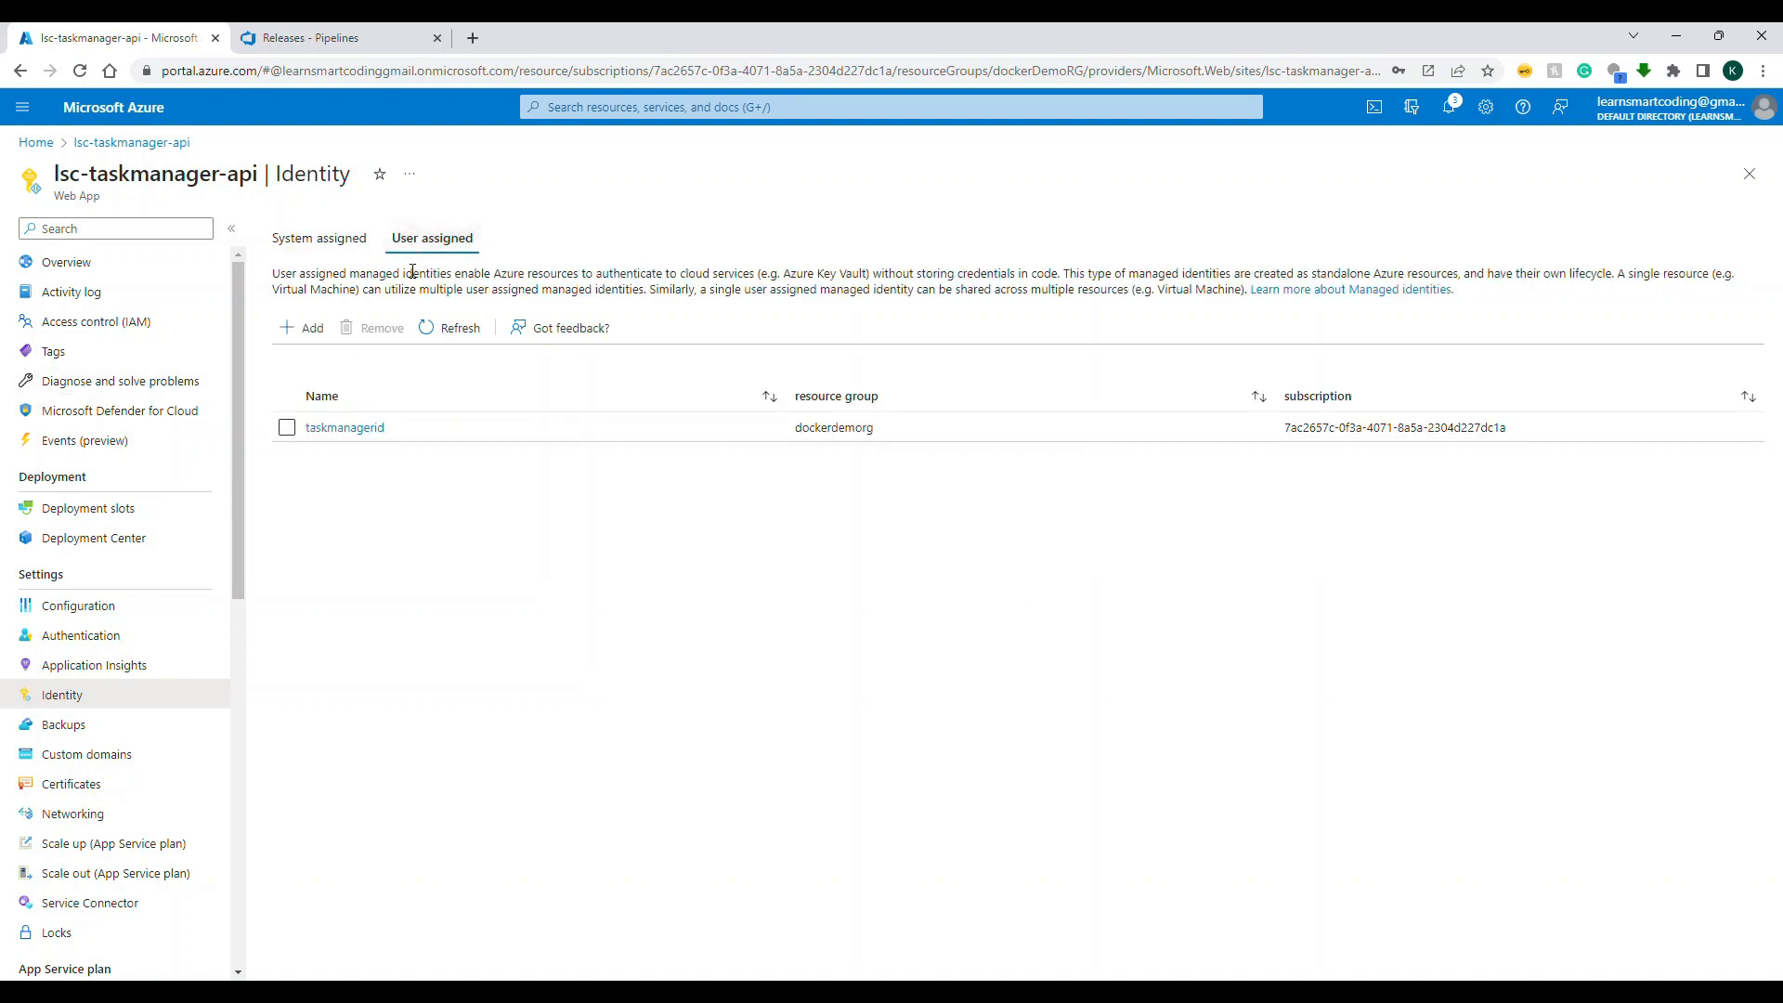
click(306, 328)
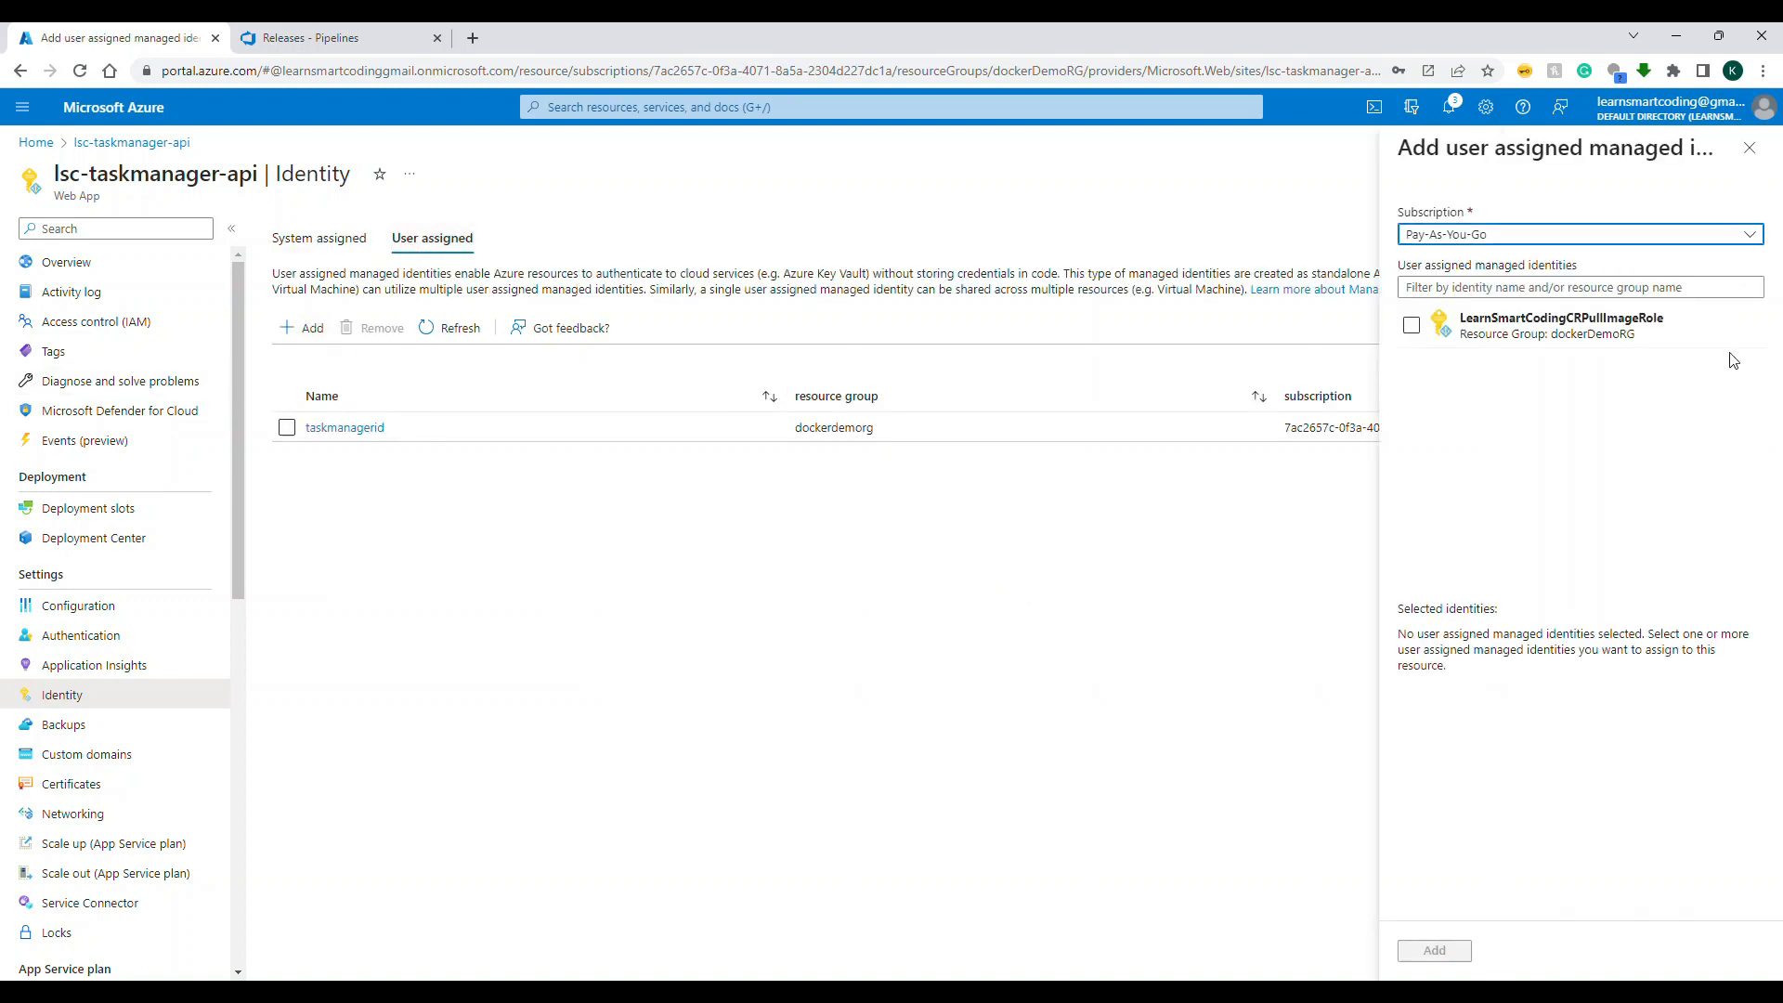
click(1482, 292)
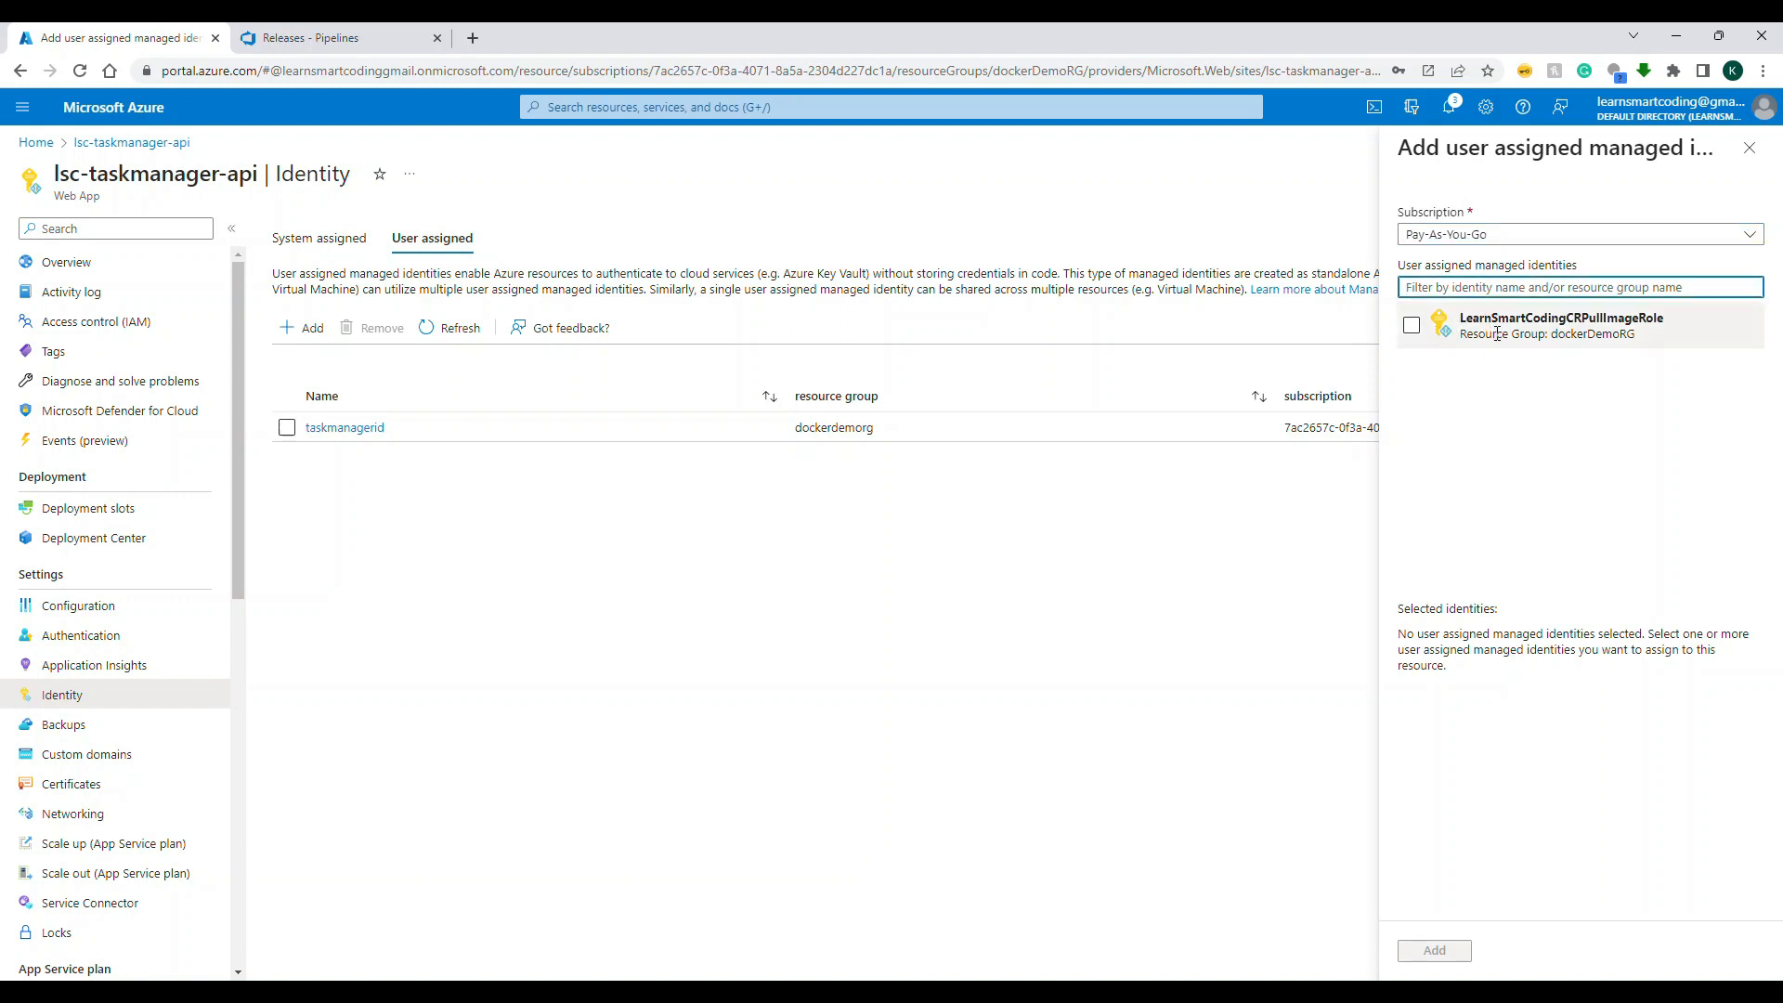
click(1413, 326)
click(1435, 951)
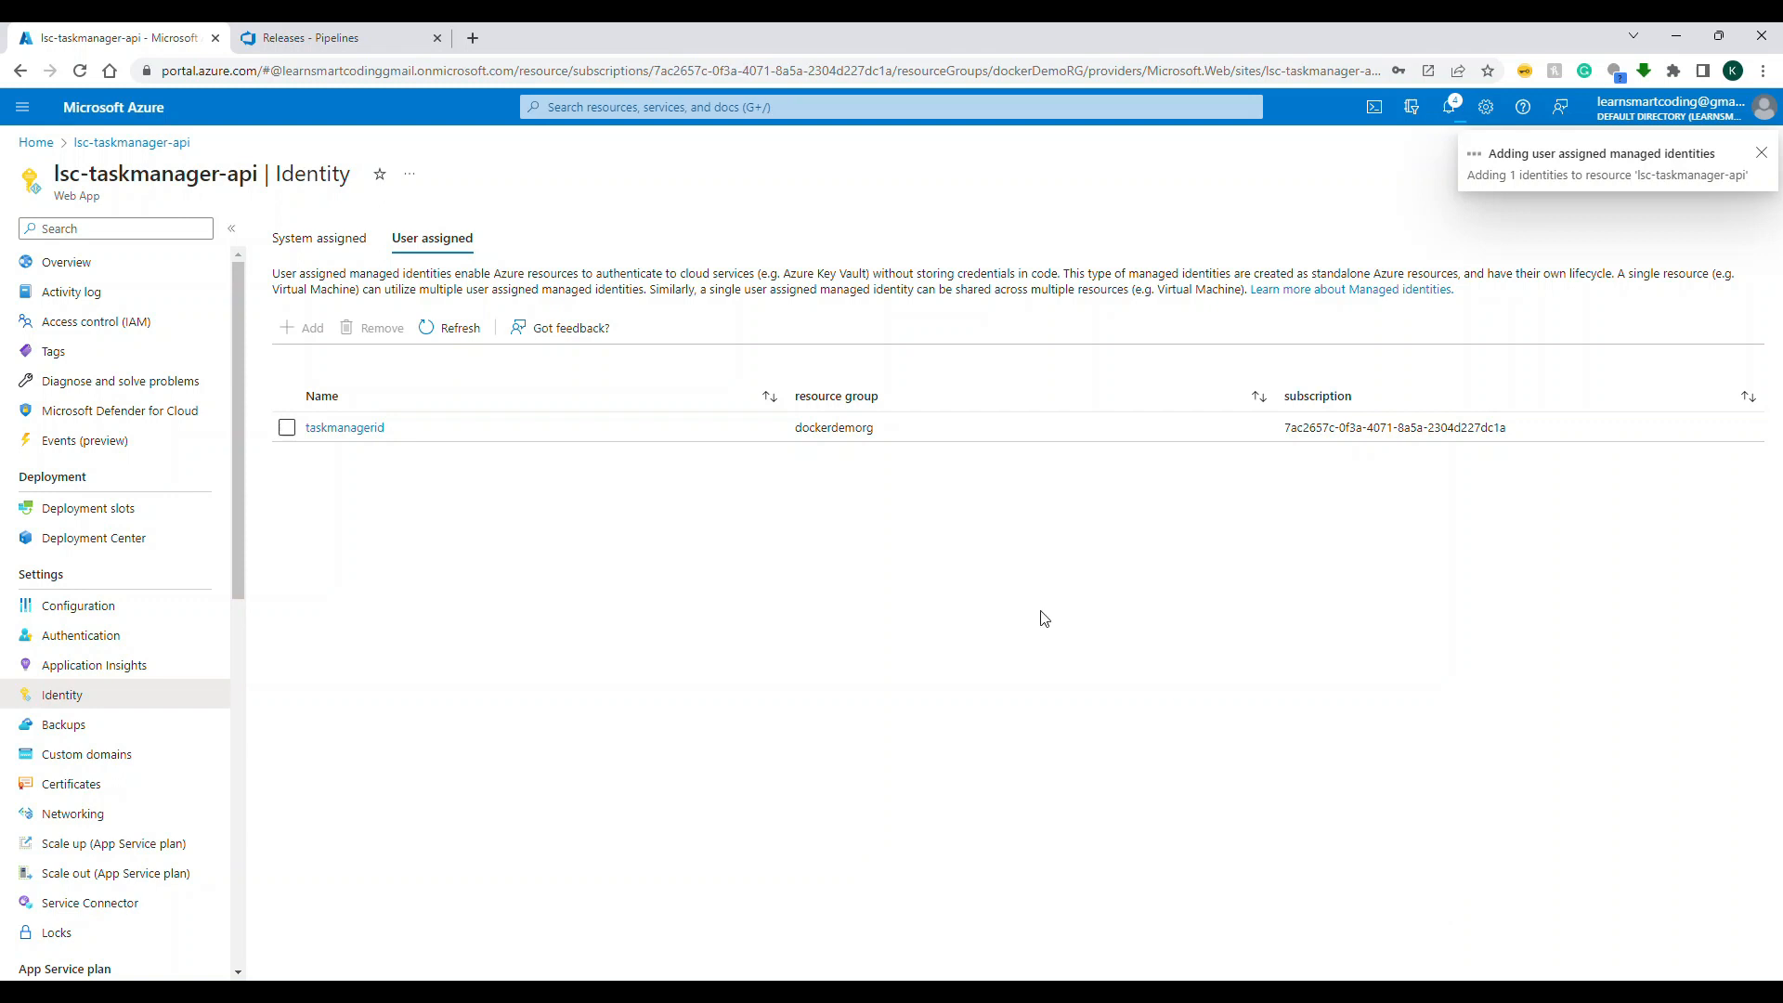
click(457, 329)
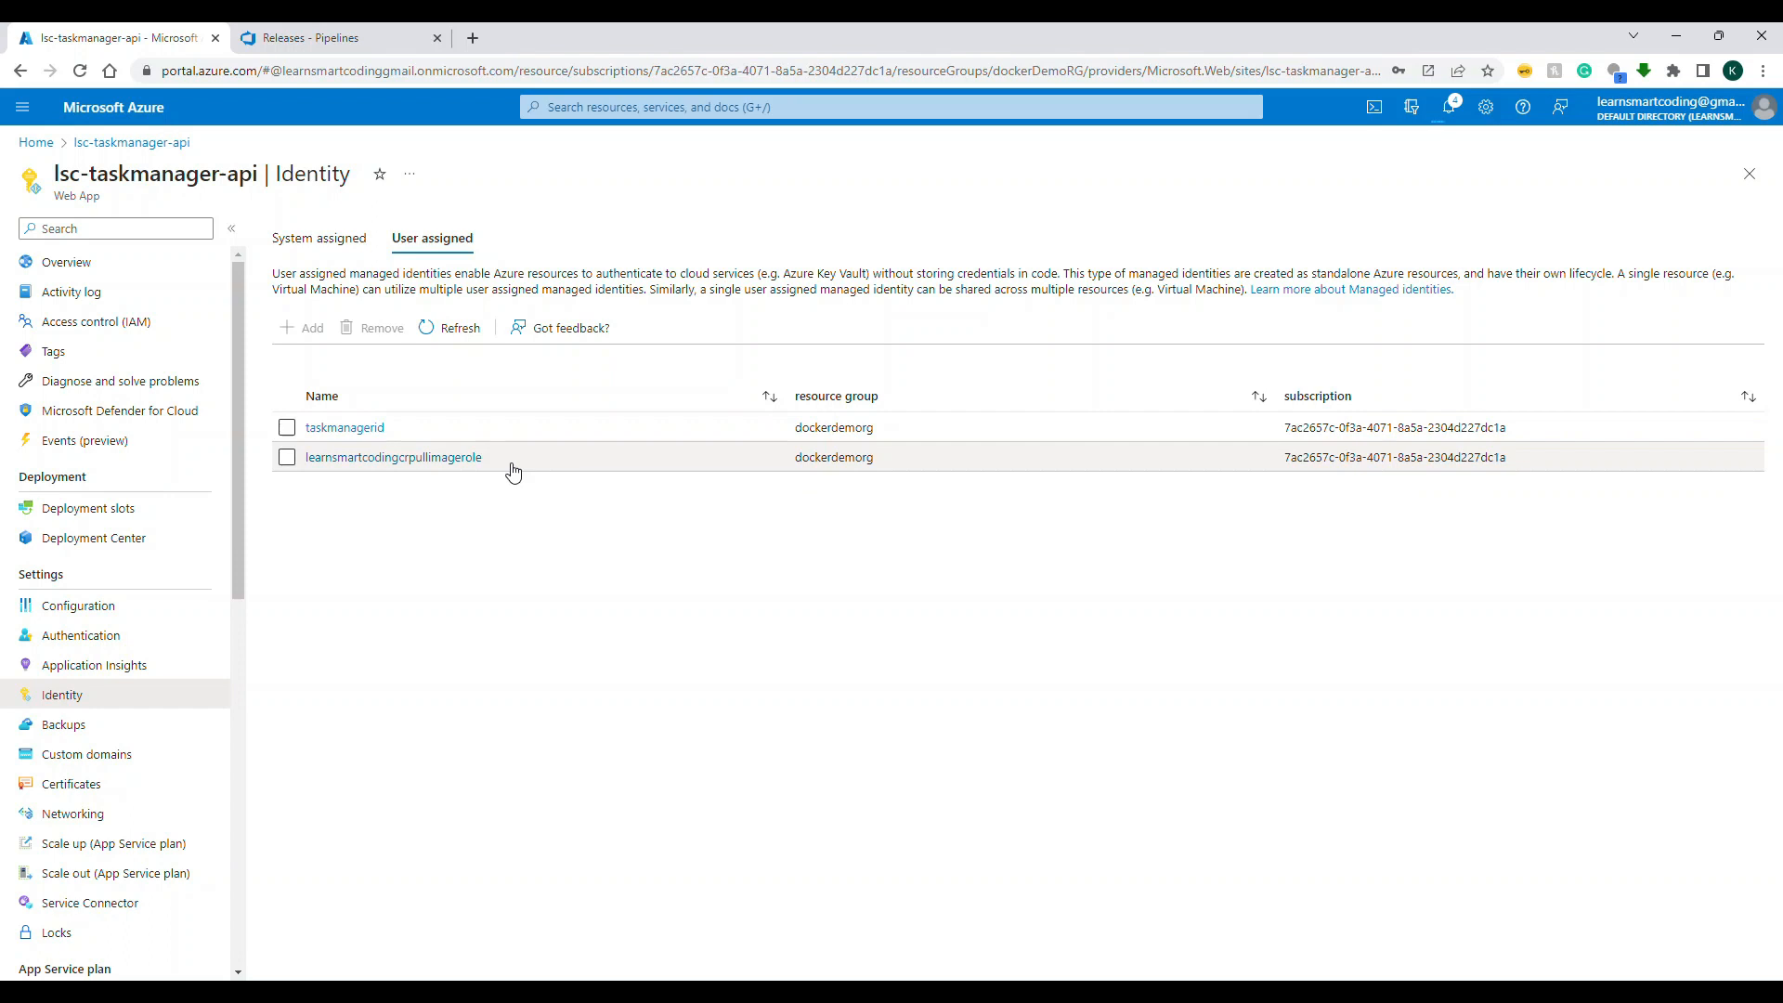
Step: Open the web app's Deployment Center and use Managed Identity authentication with the learnsmartcodingcr registry
click(121, 556)
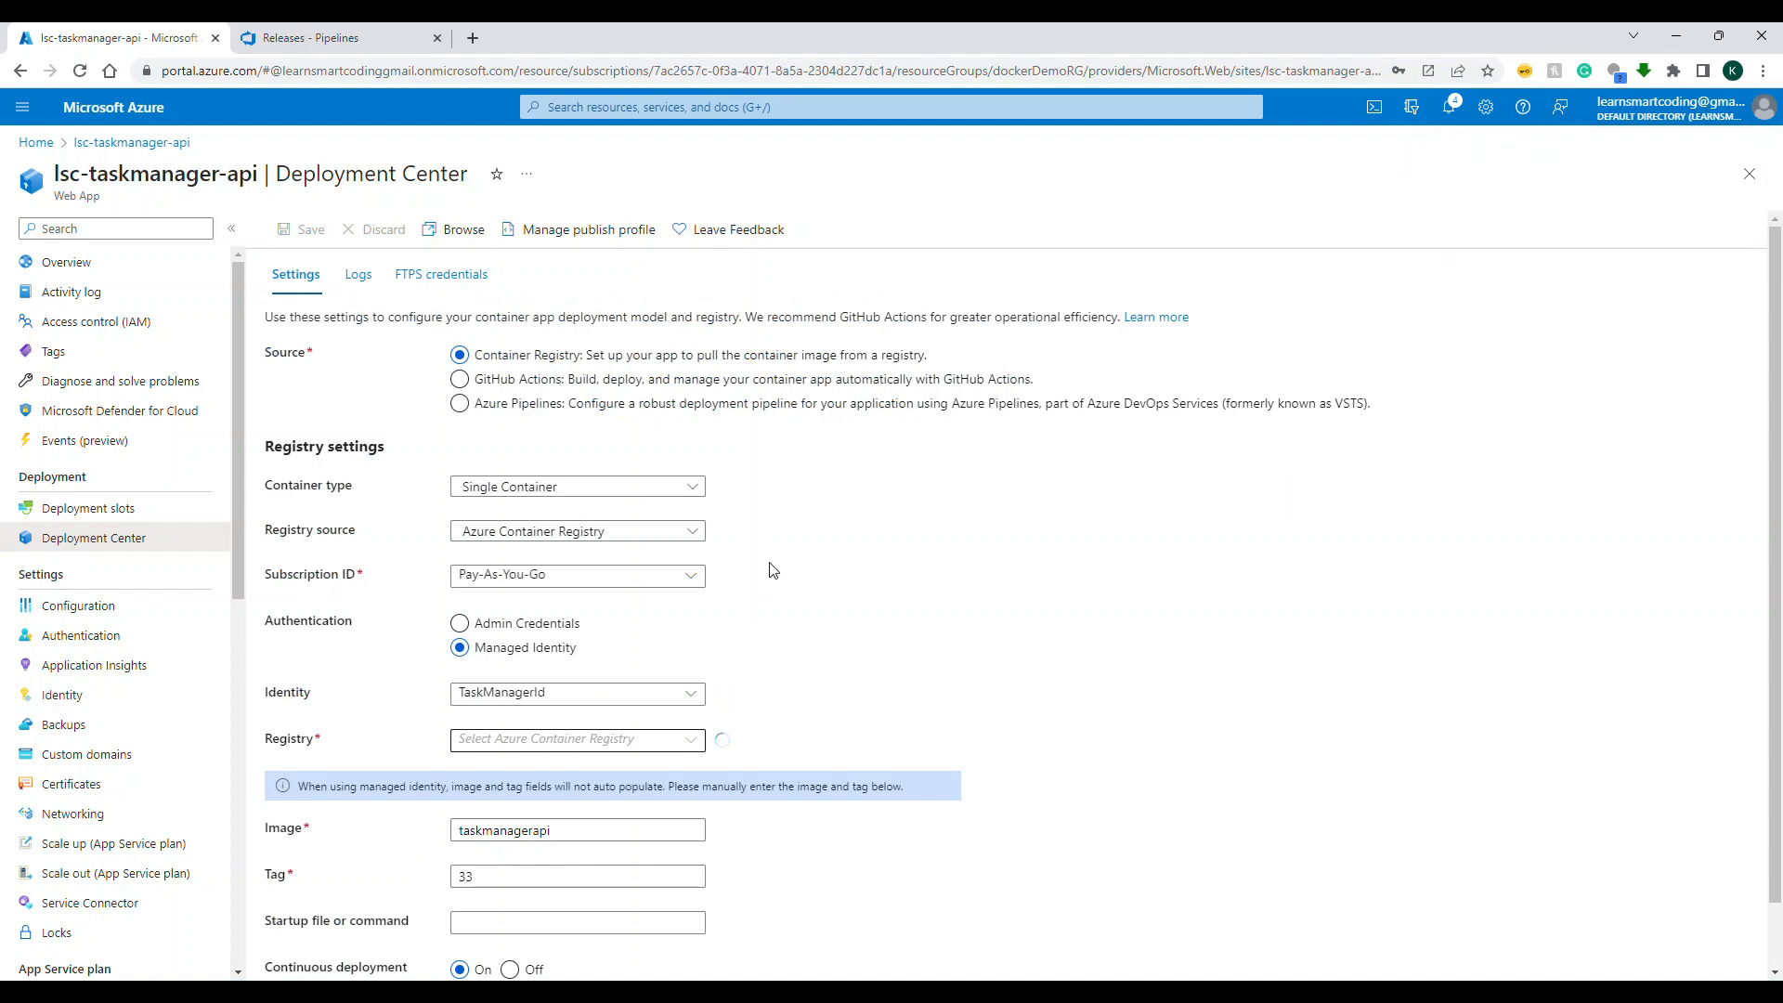
scroll(774, 569, down, 1)
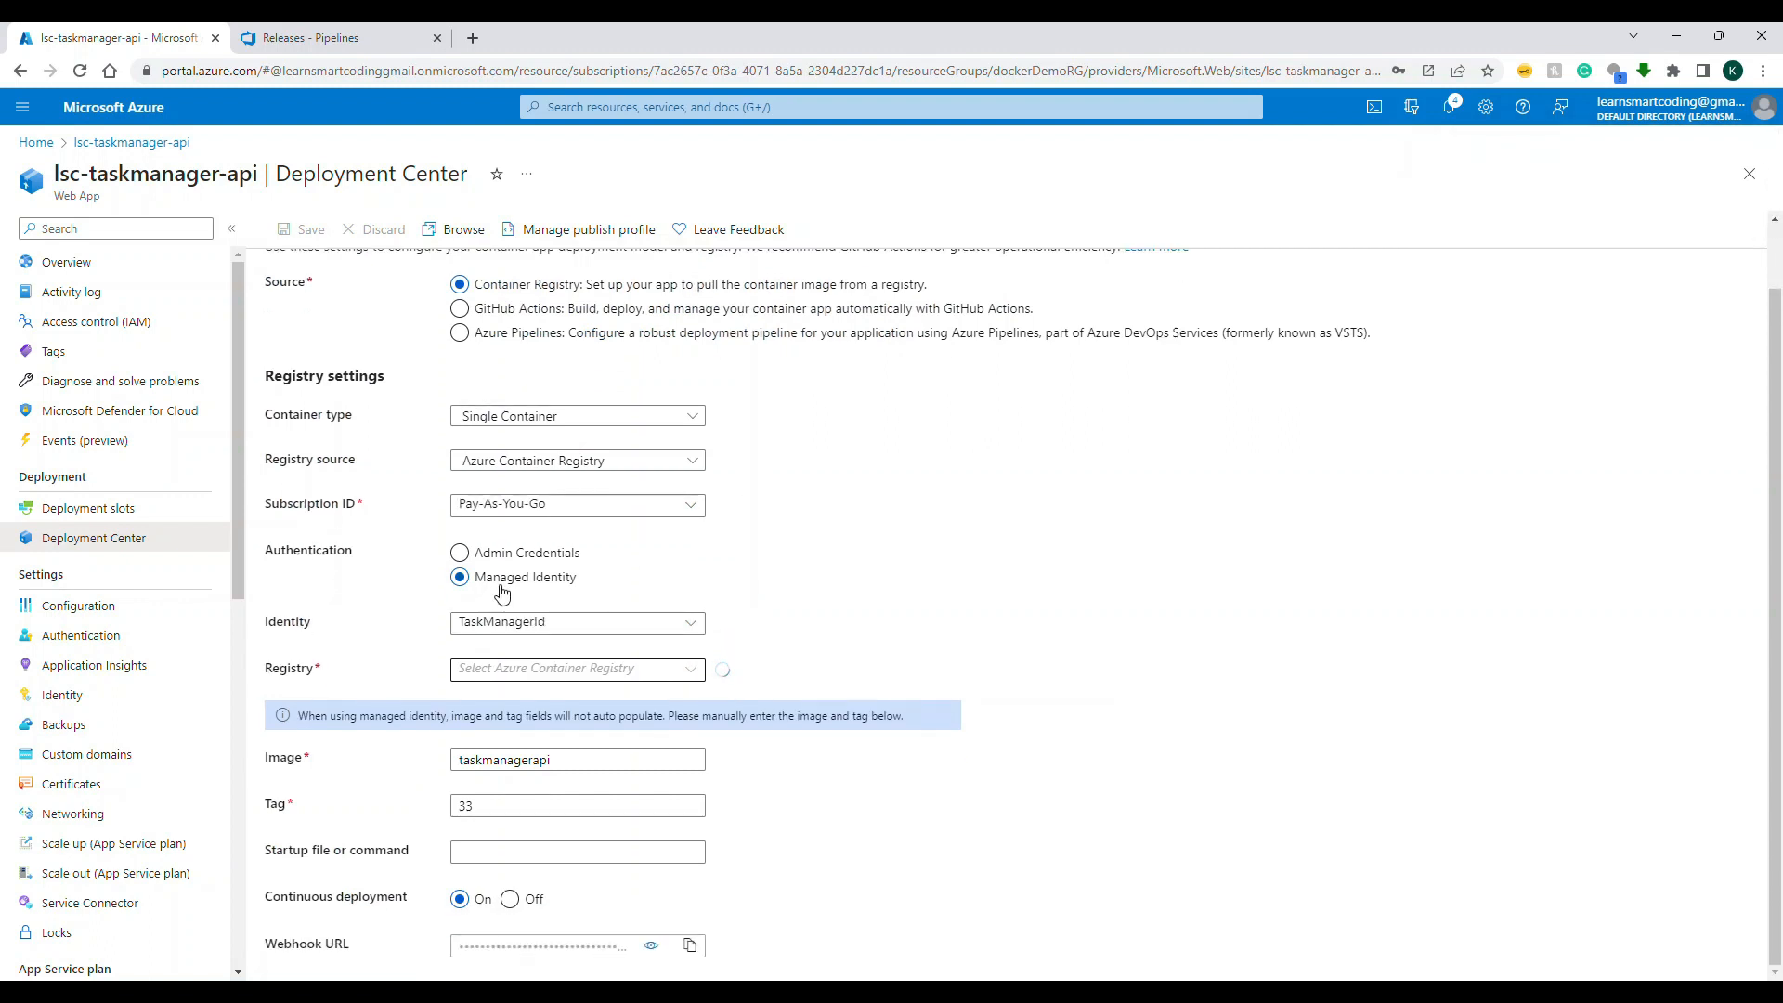
click(492, 555)
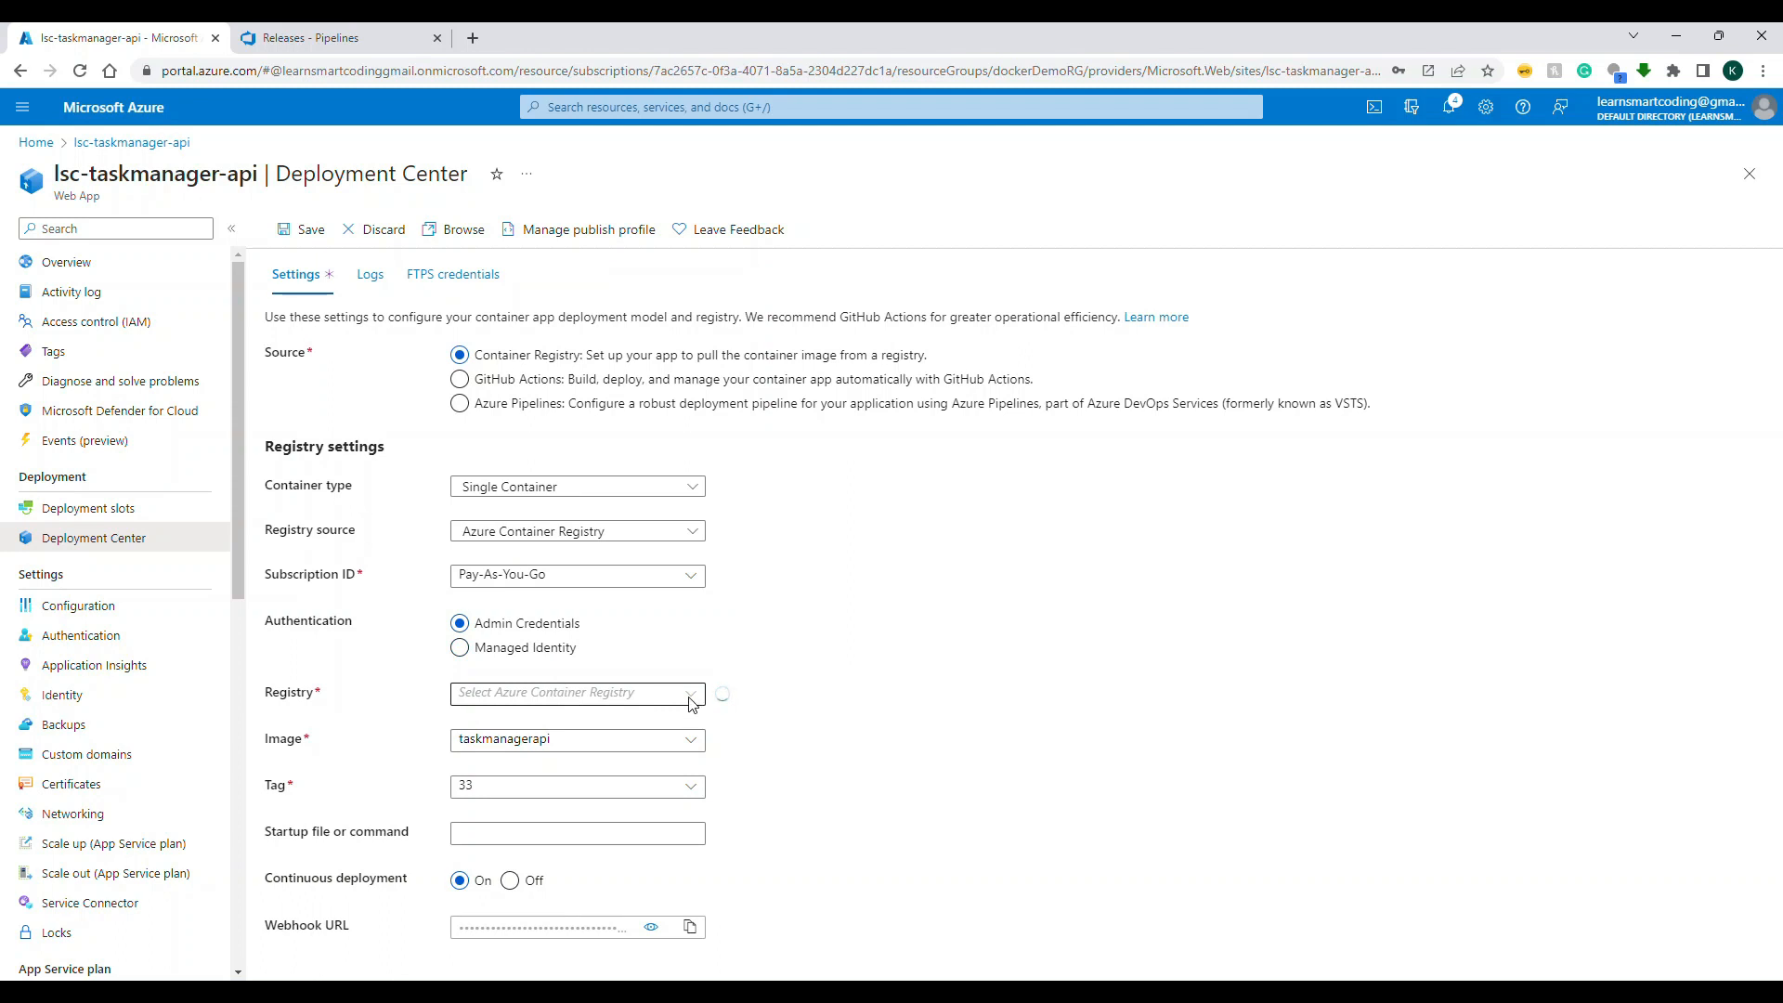
click(692, 696)
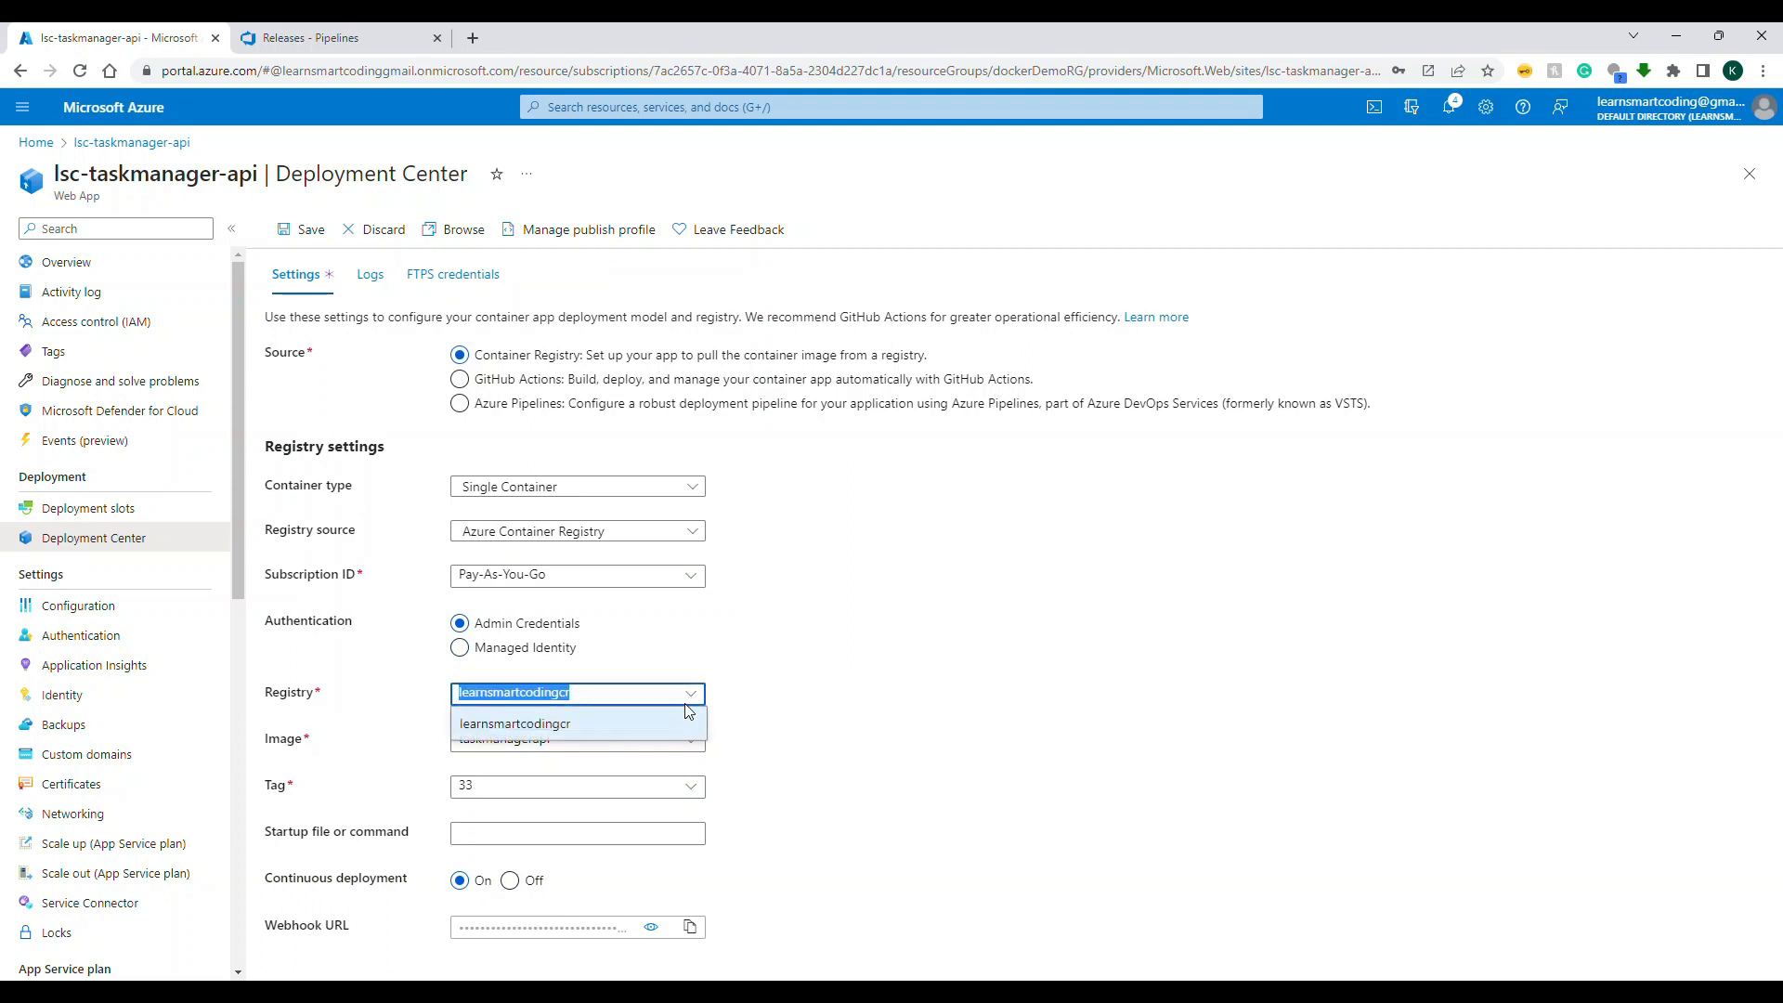
click(664, 729)
click(554, 650)
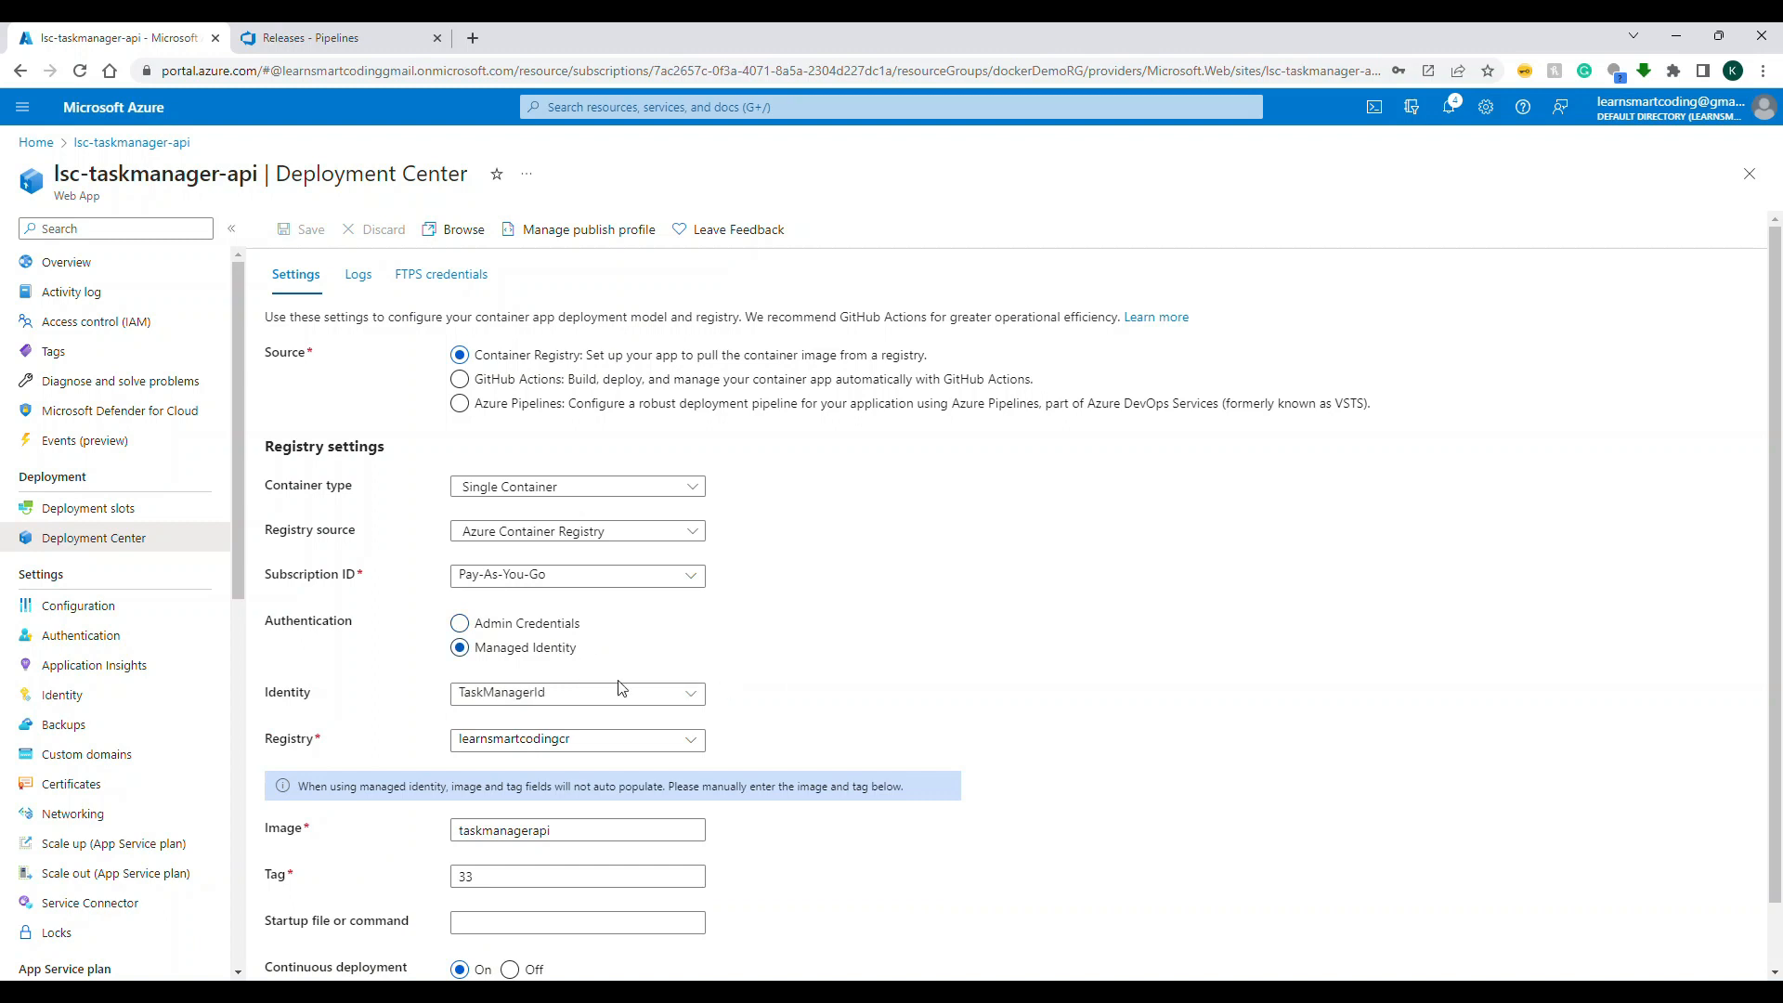
Step: Set the taskmanagerapi image tag to 31 and save the web app's deployment settings
scroll(603, 810, down, 1)
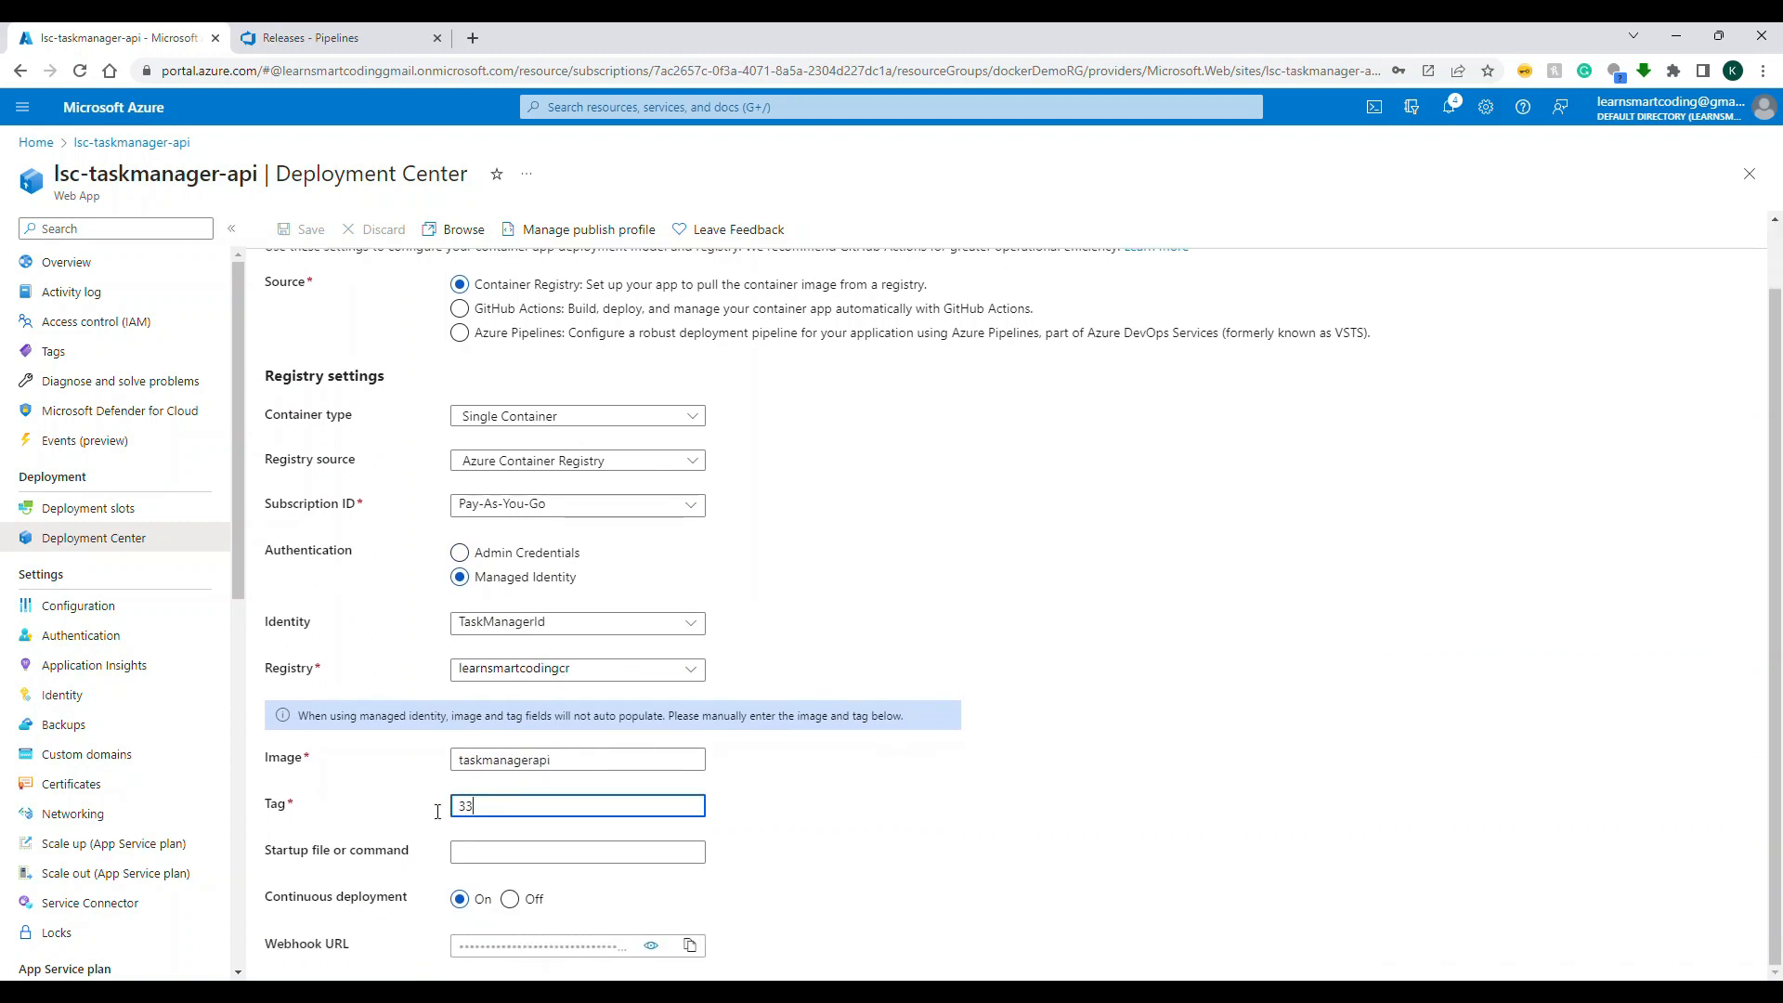
double_click(496, 805)
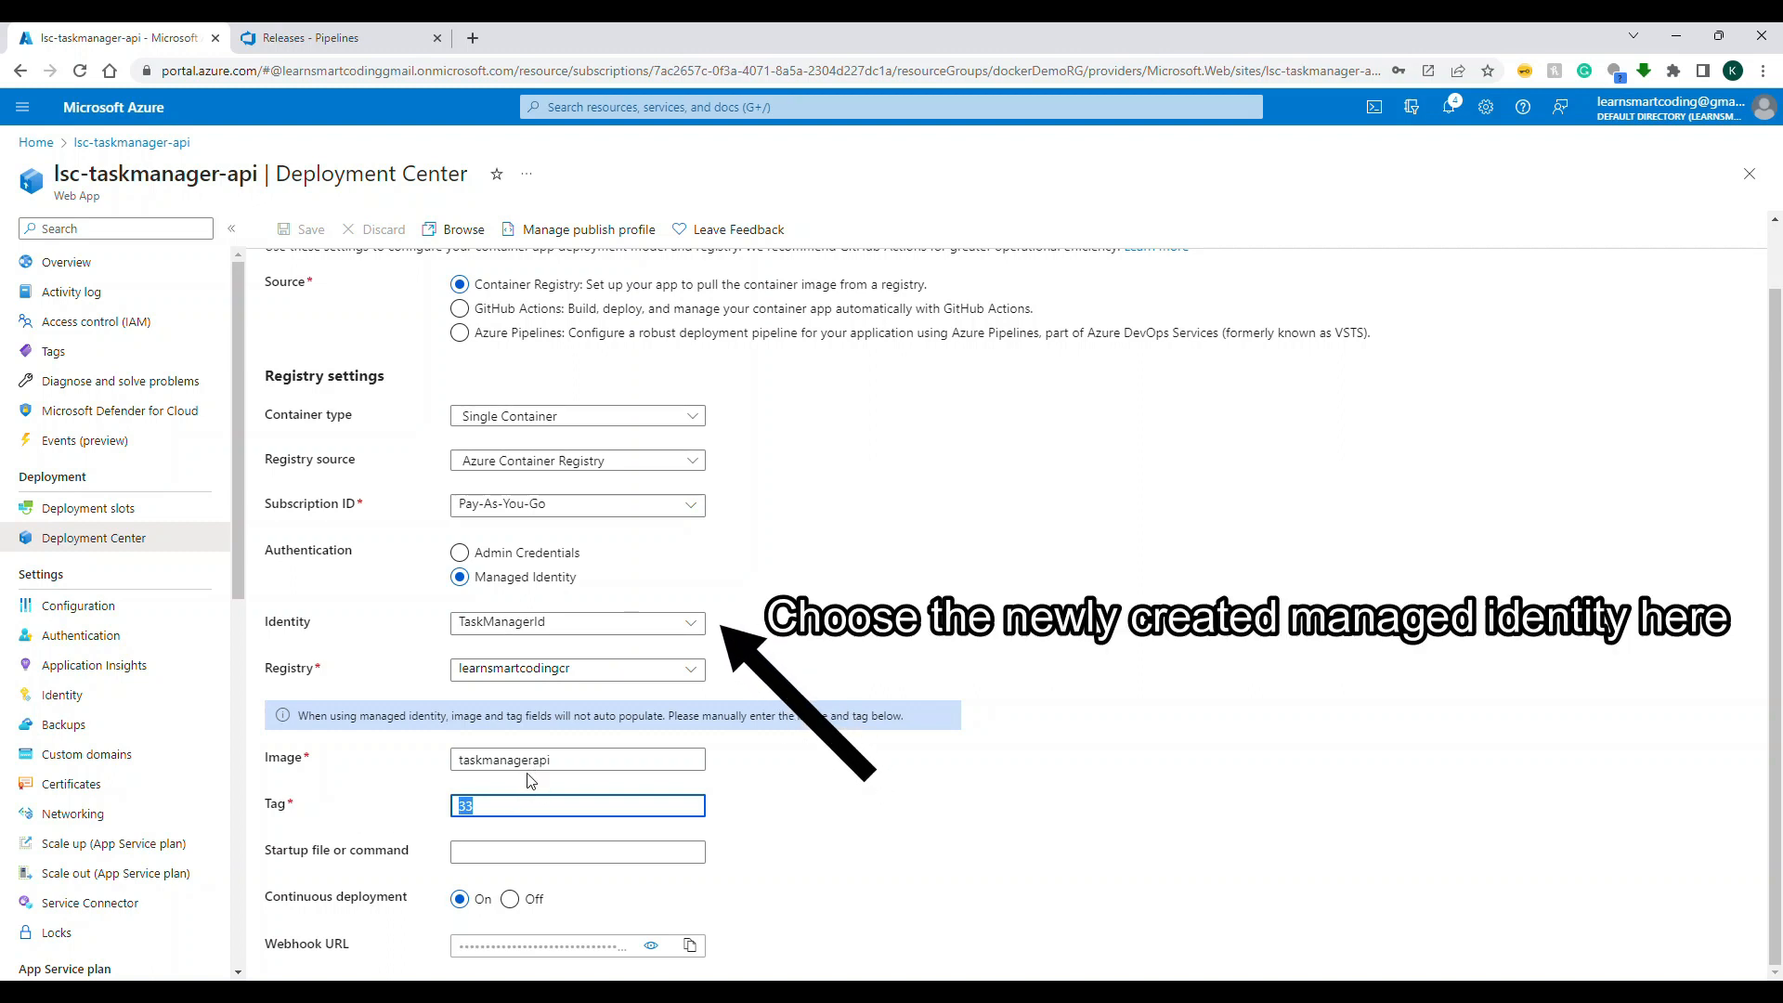
text(21)
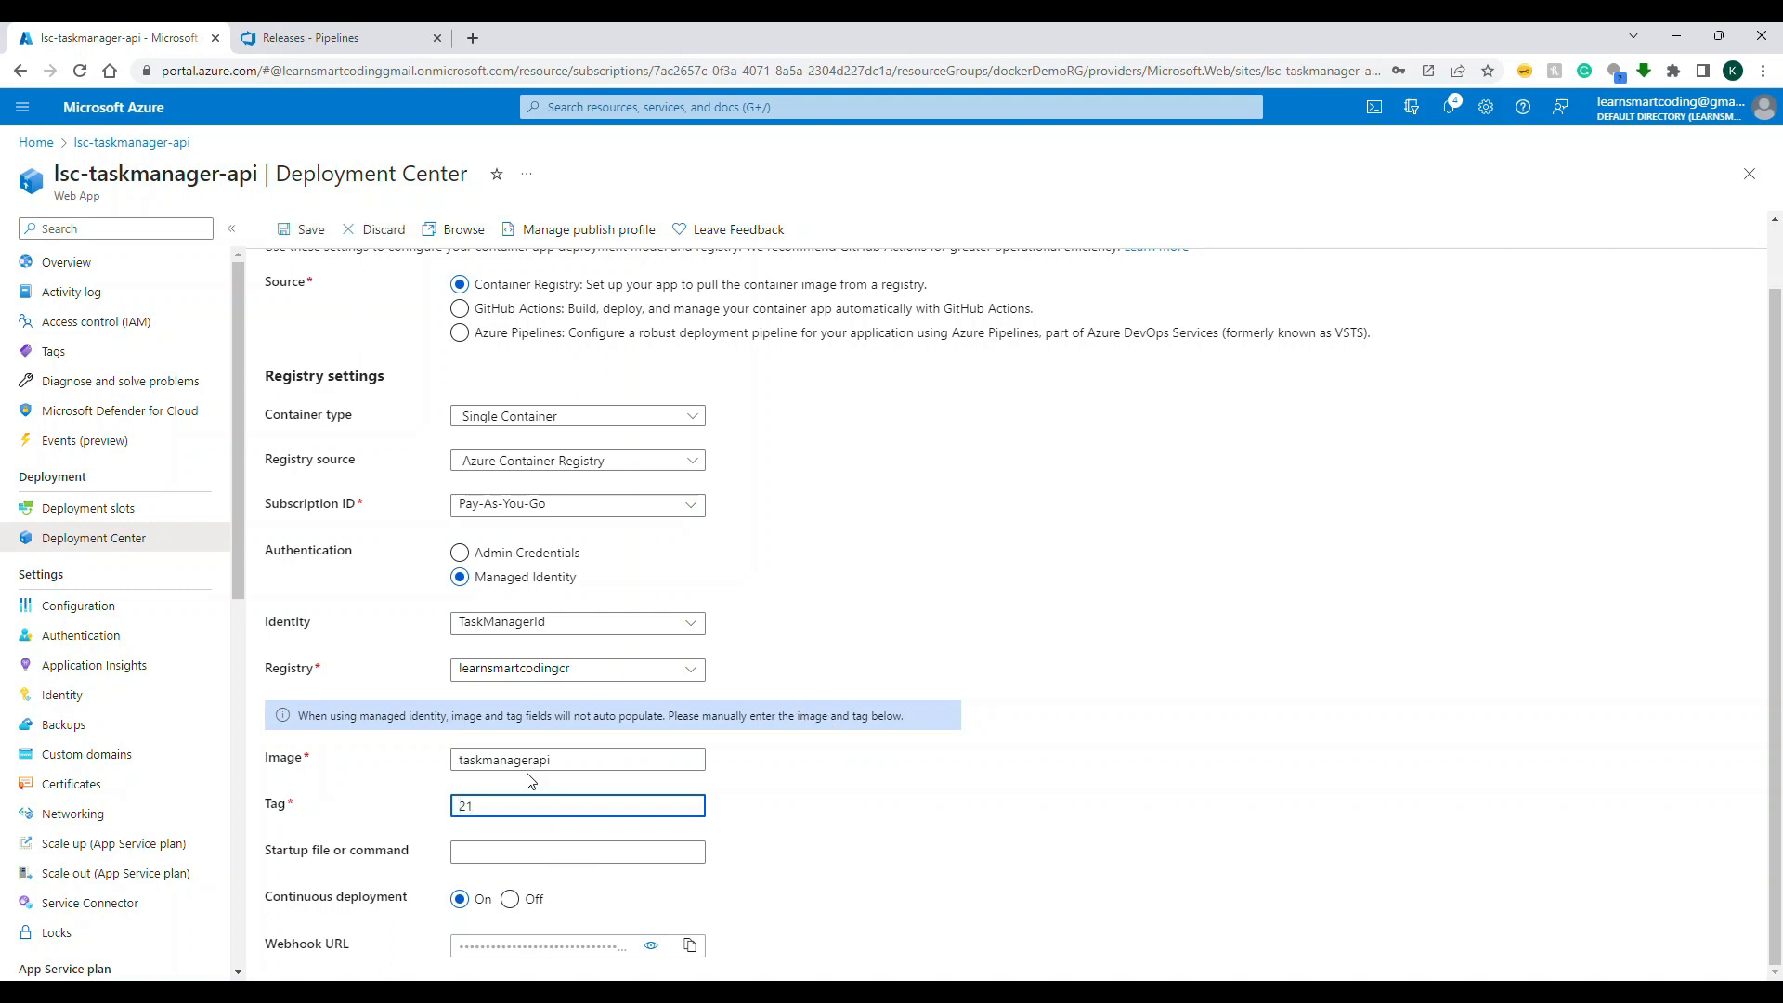
key(BackSpace)
key(BackSpace)
text(31)
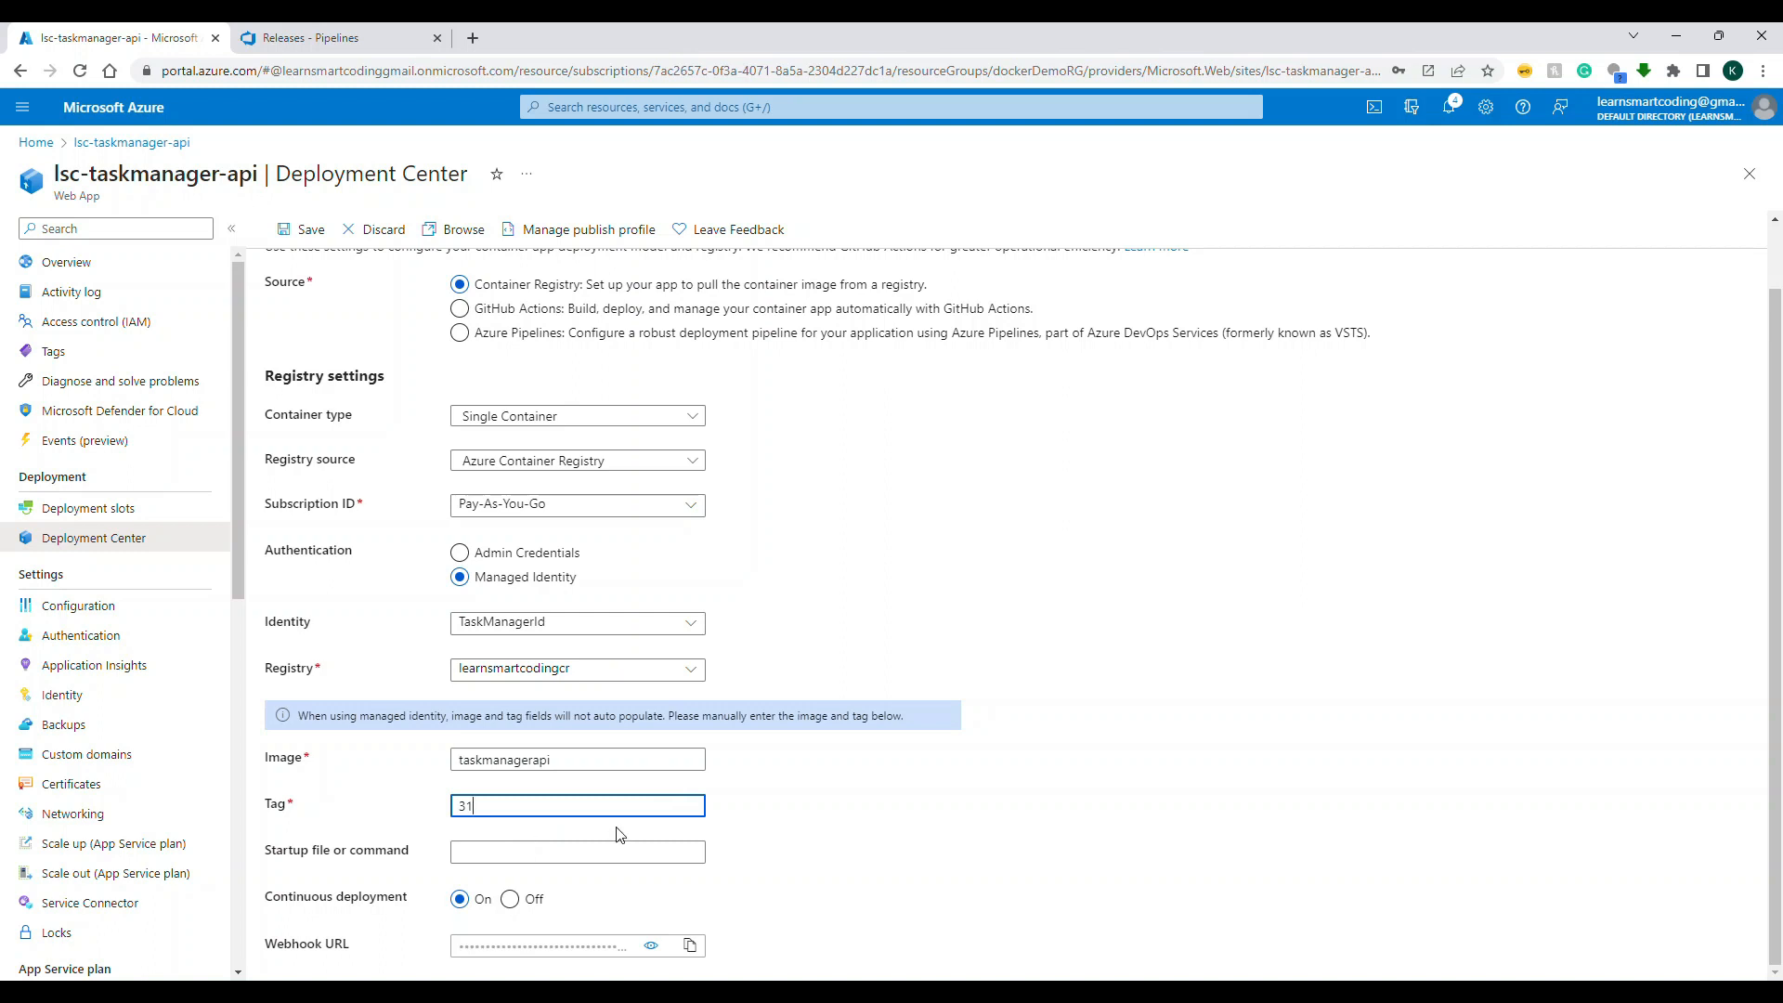
click(290, 232)
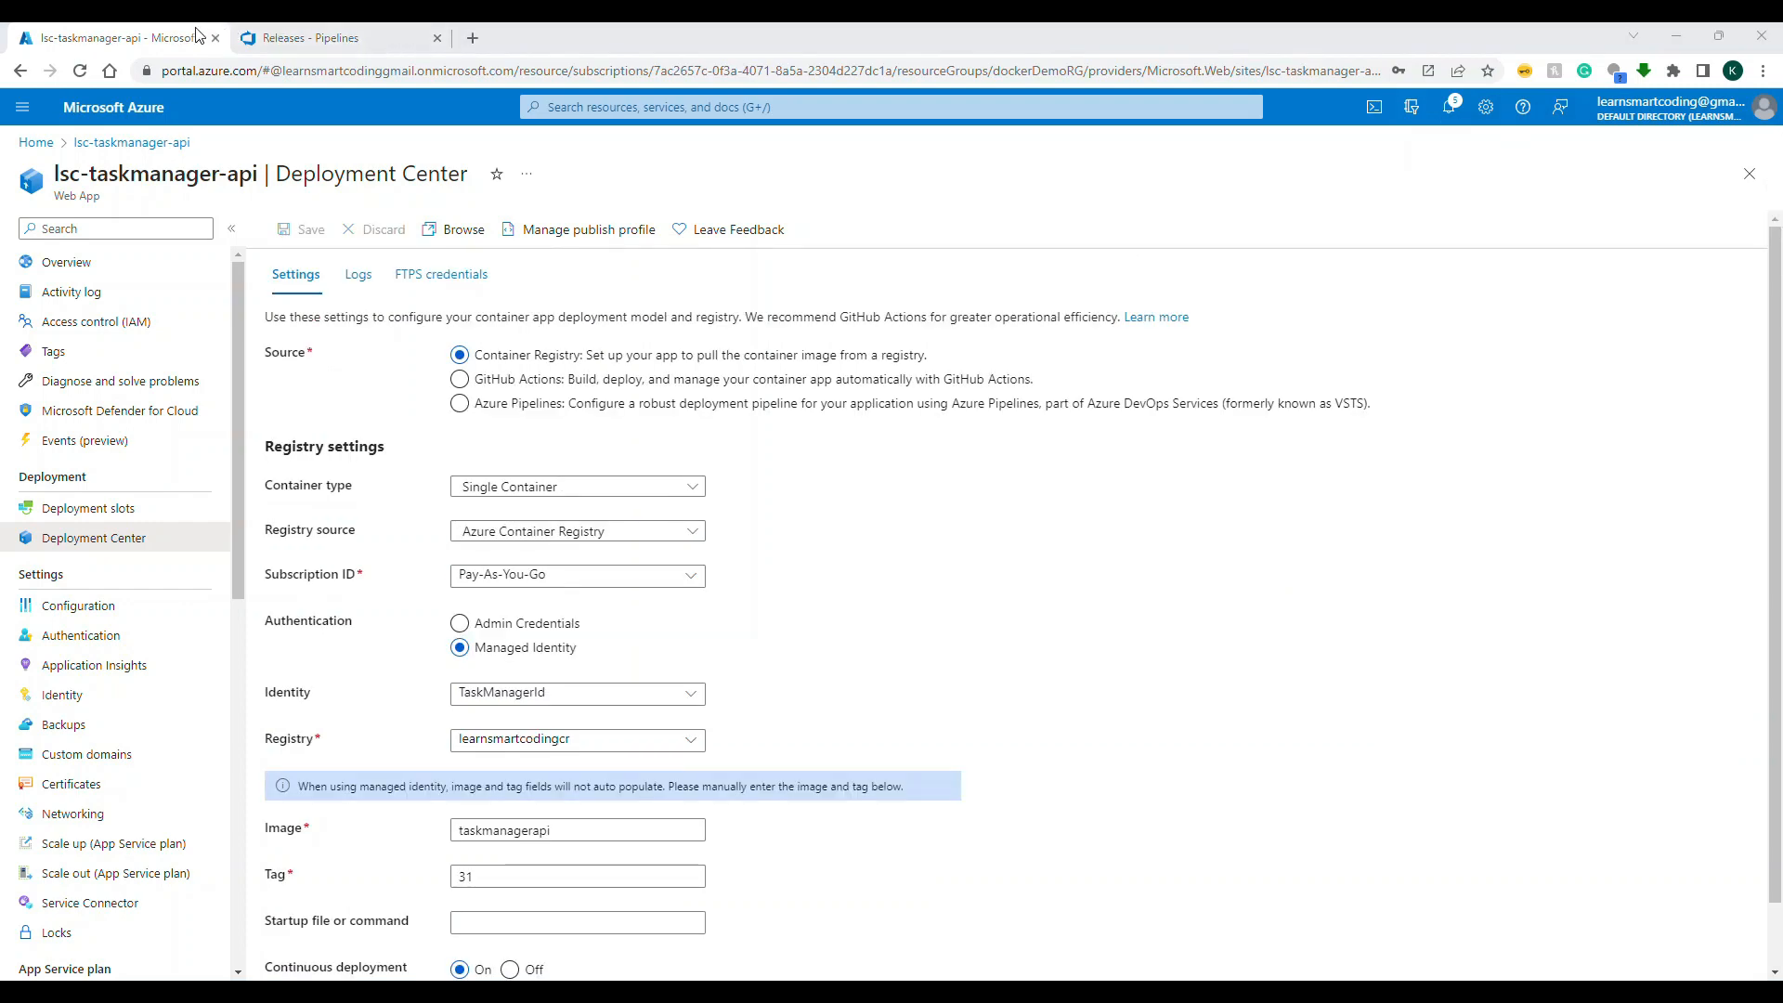
Step: Switch to Azure DevOps and start a new release pipeline from the releases of the tutorials project
click(273, 38)
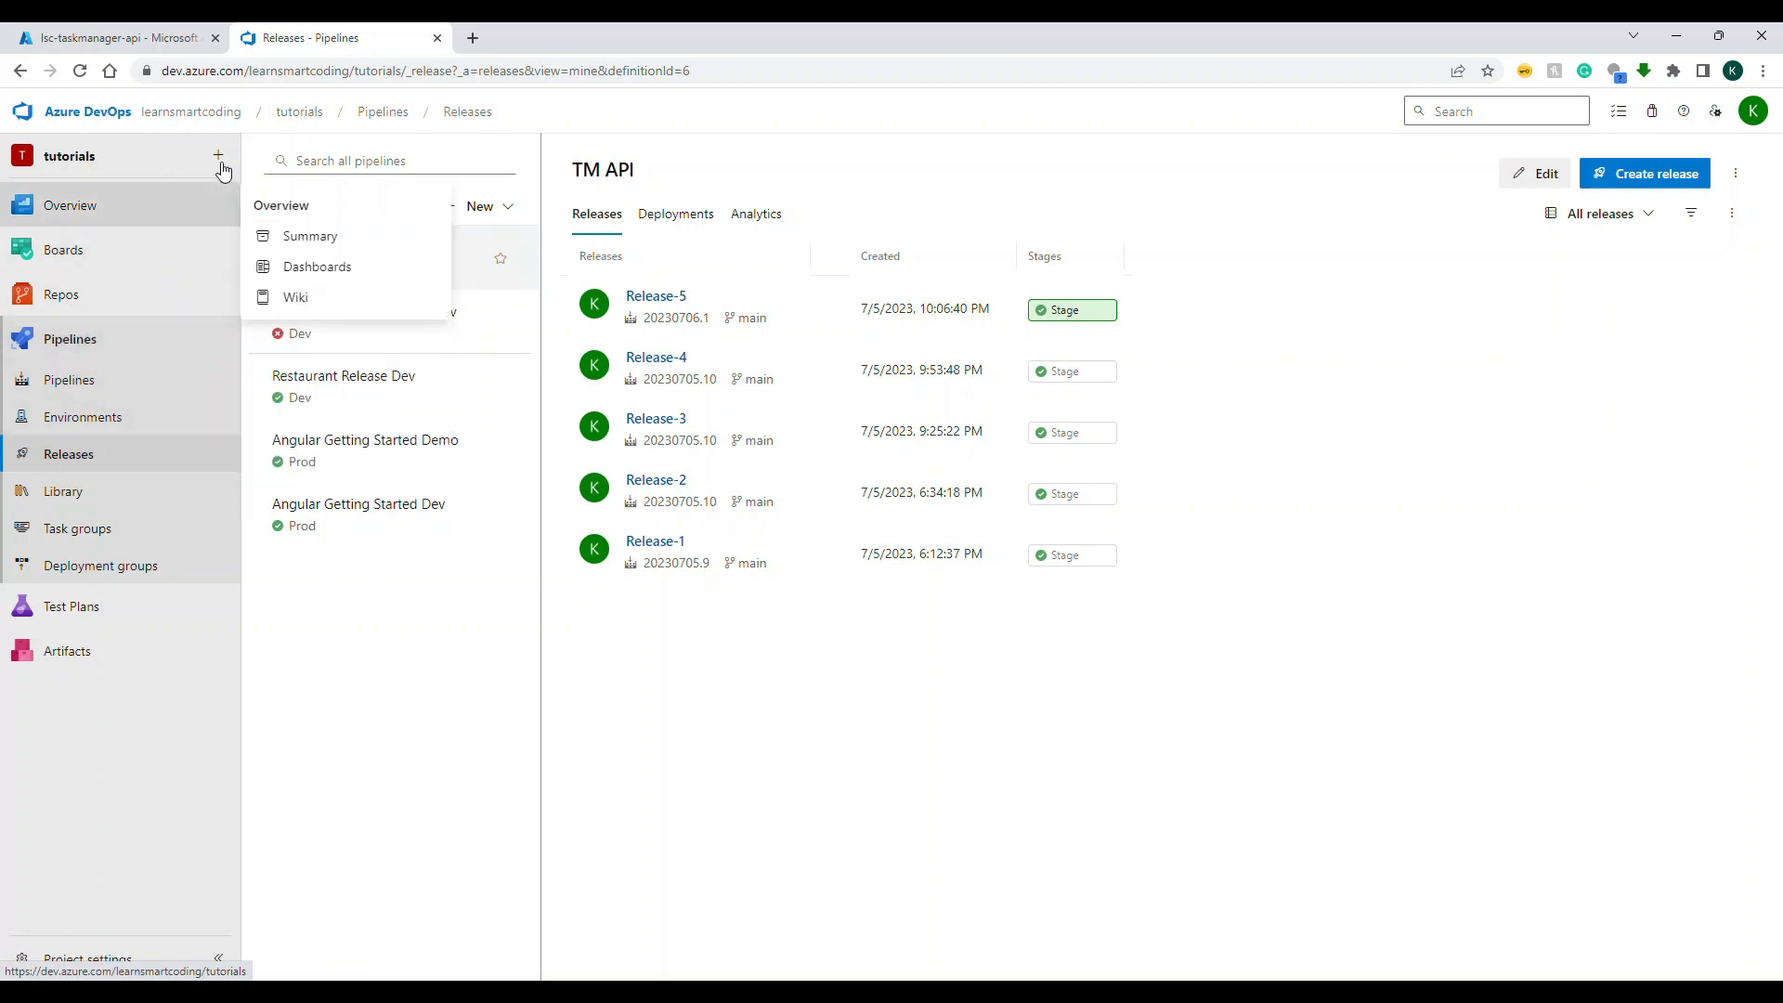
click(298, 125)
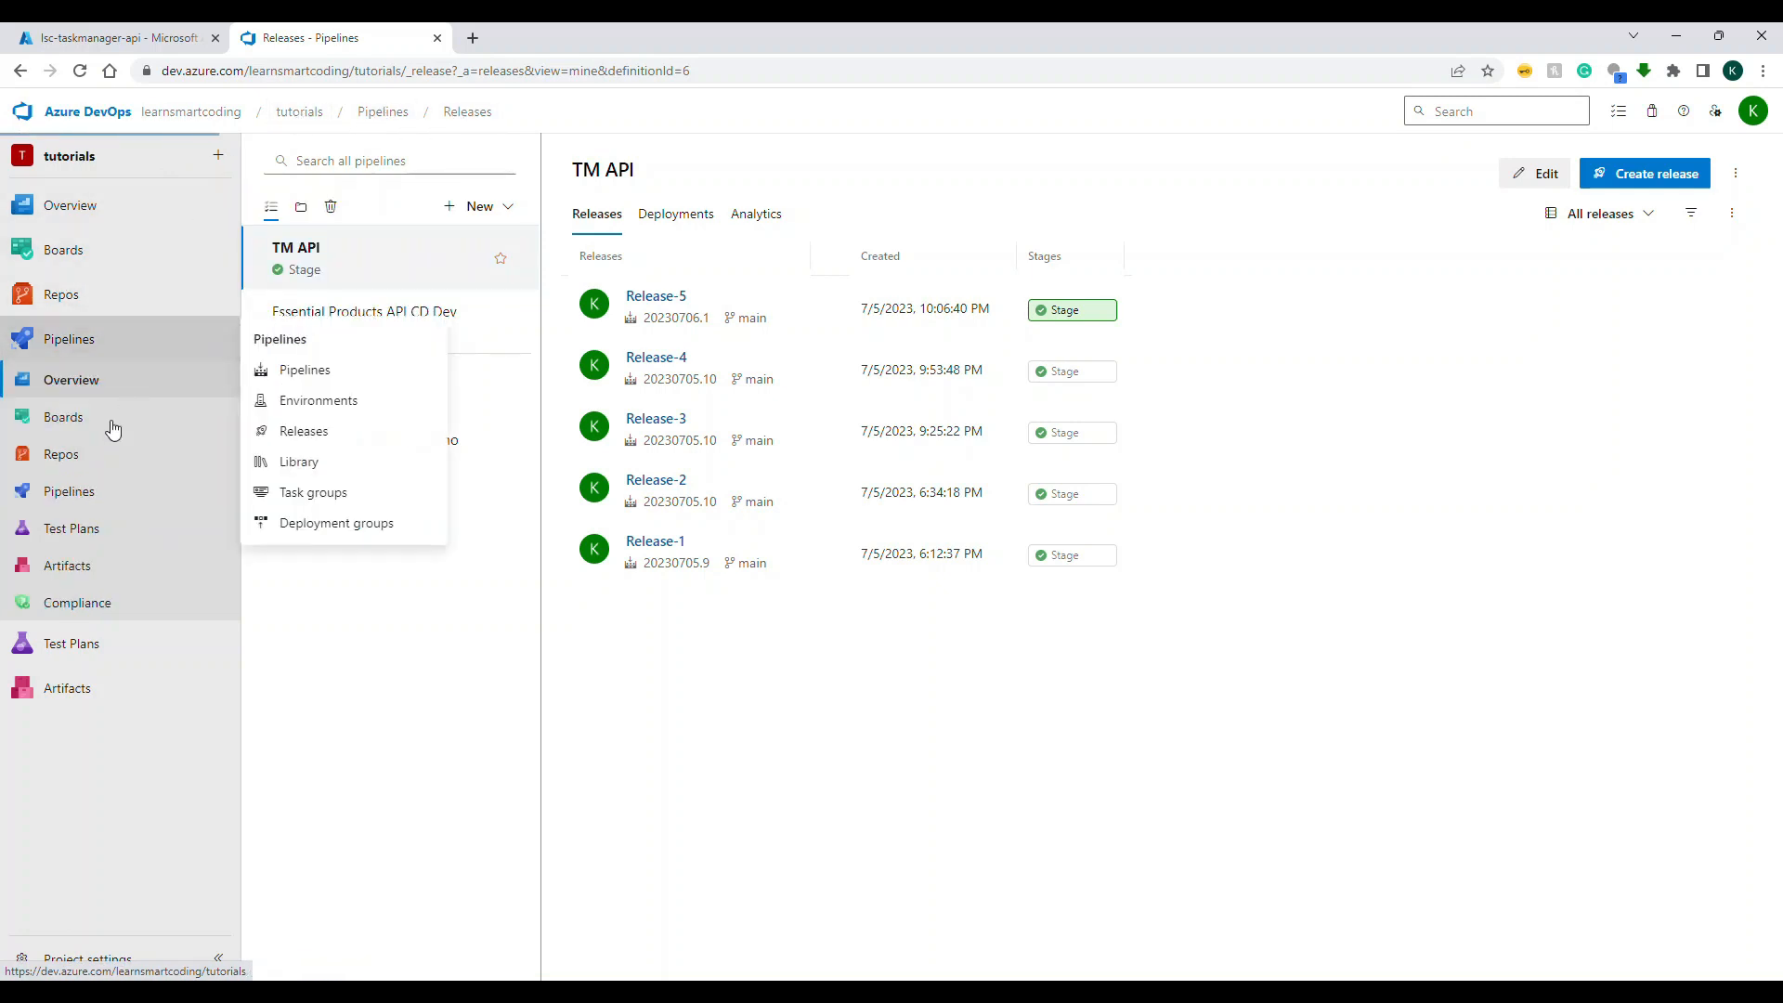
click(82, 473)
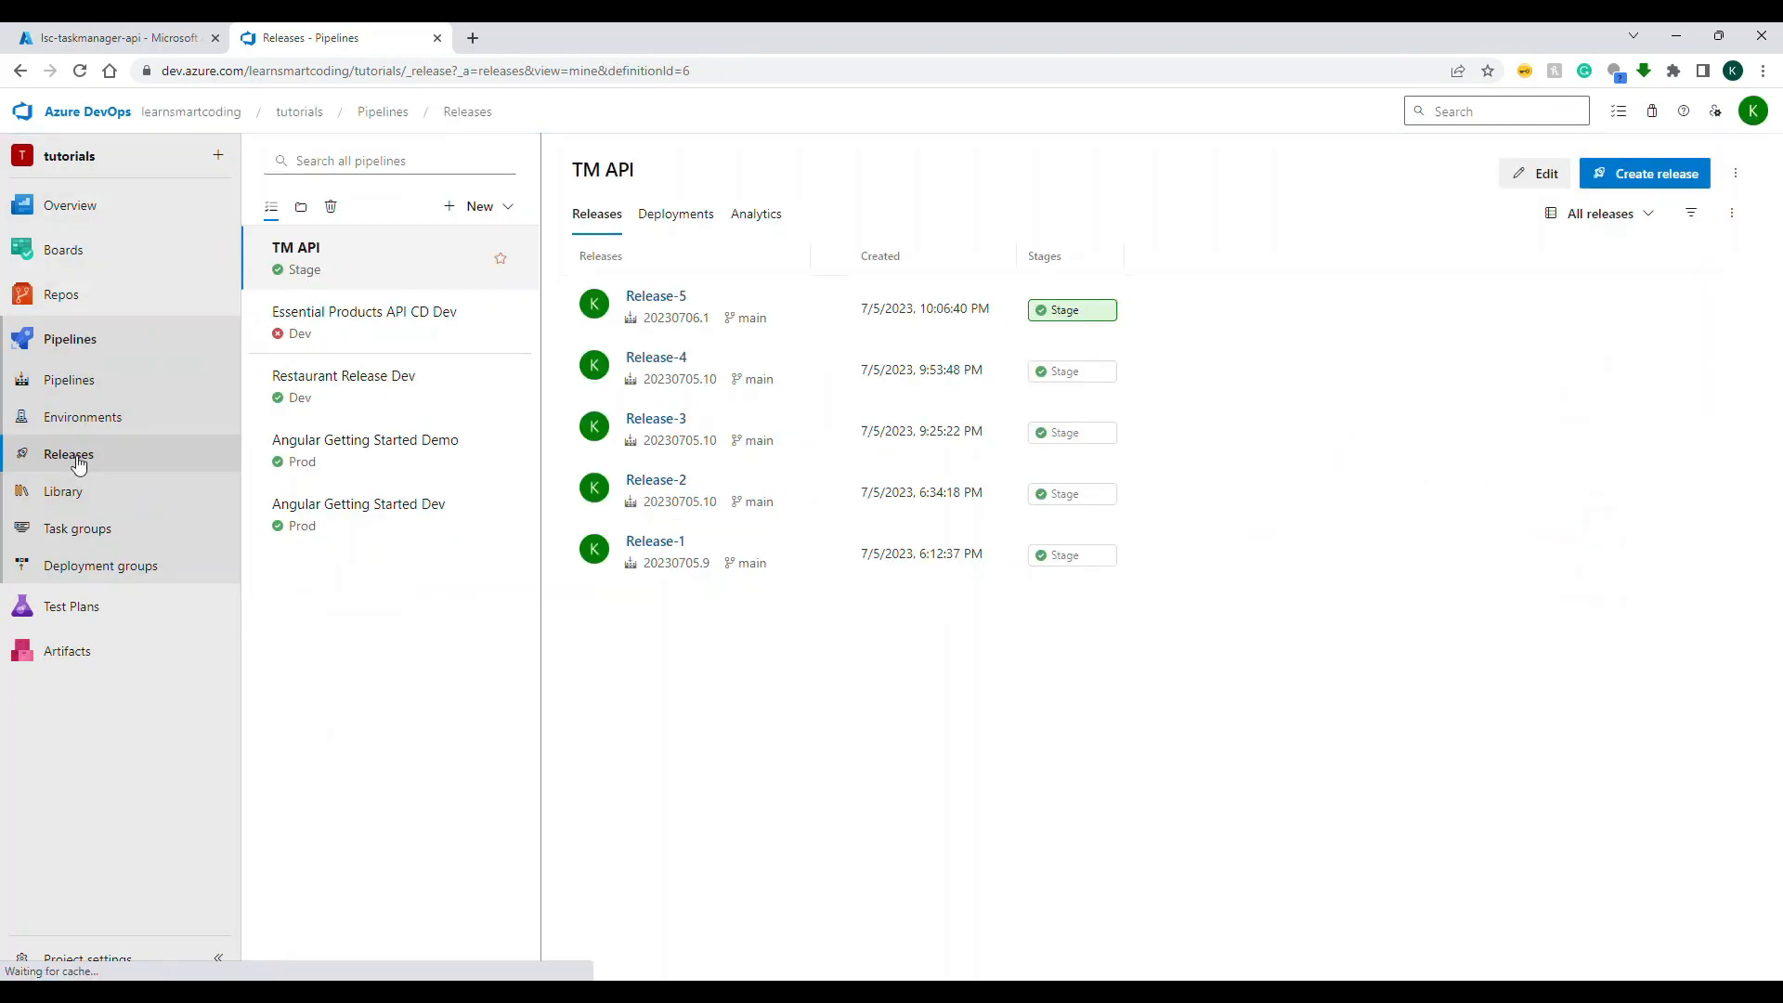
click(478, 209)
click(461, 243)
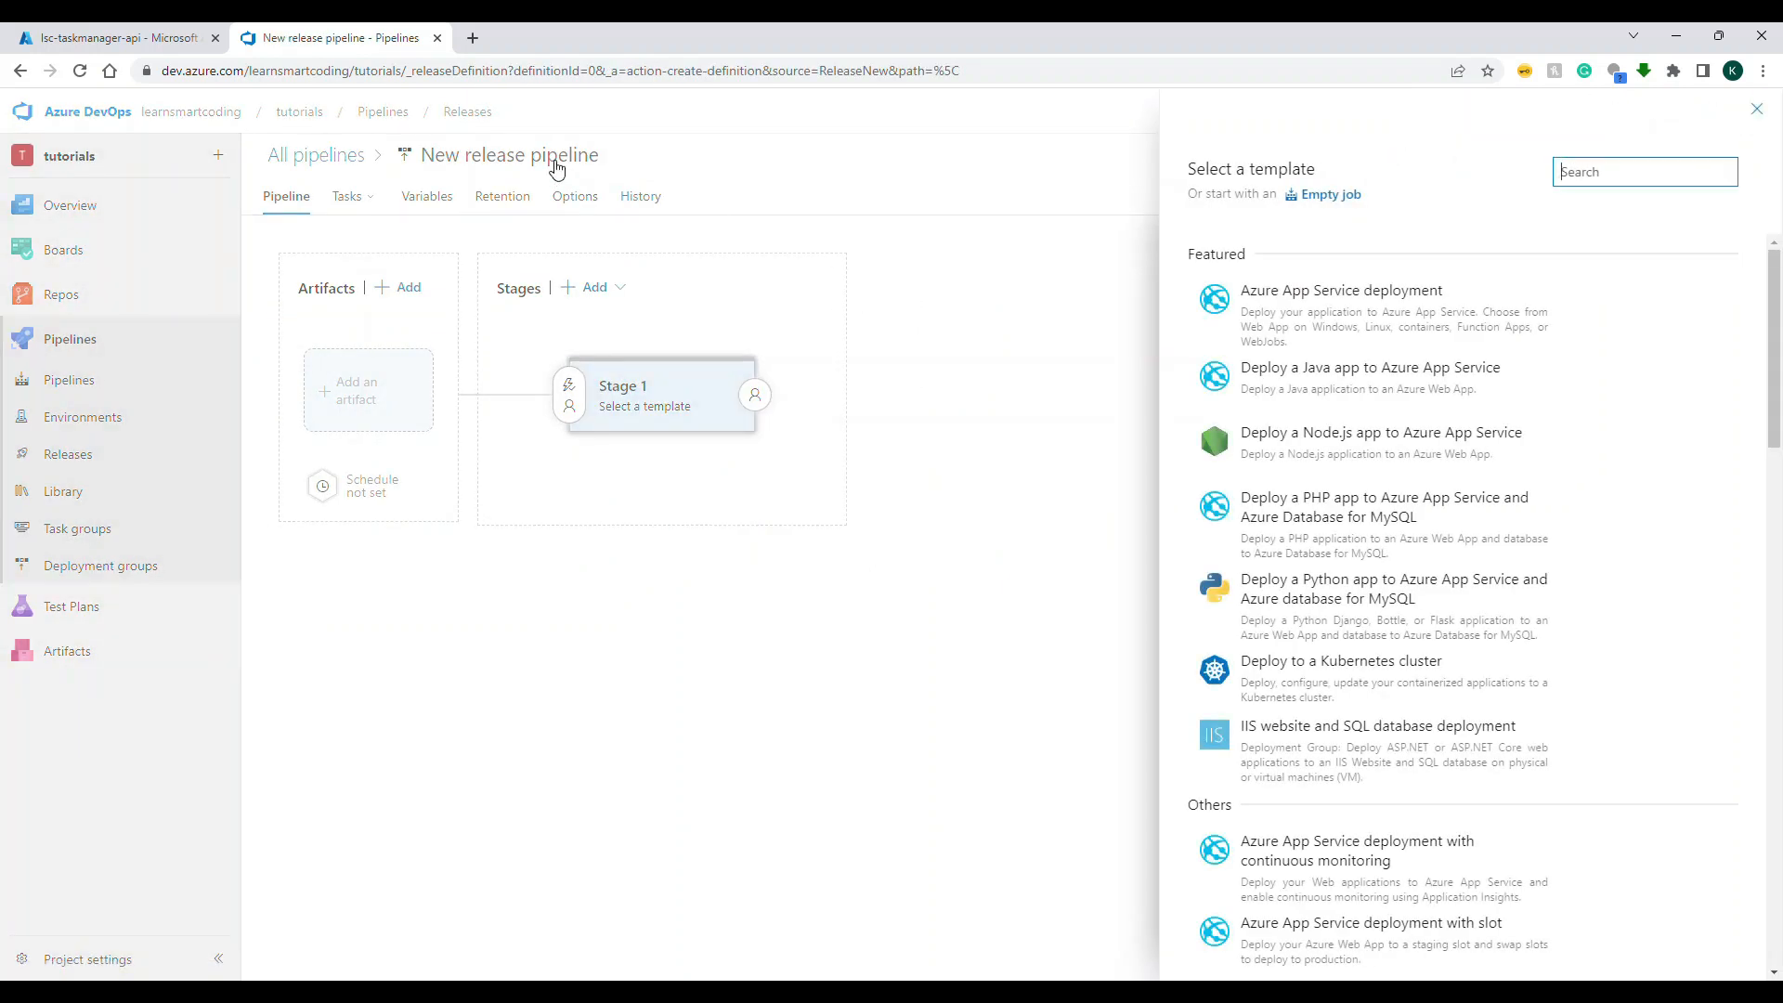
Step: Search the release templates for "container" and "azure web" to look for a container deployment template
mouse_move(1275, 438)
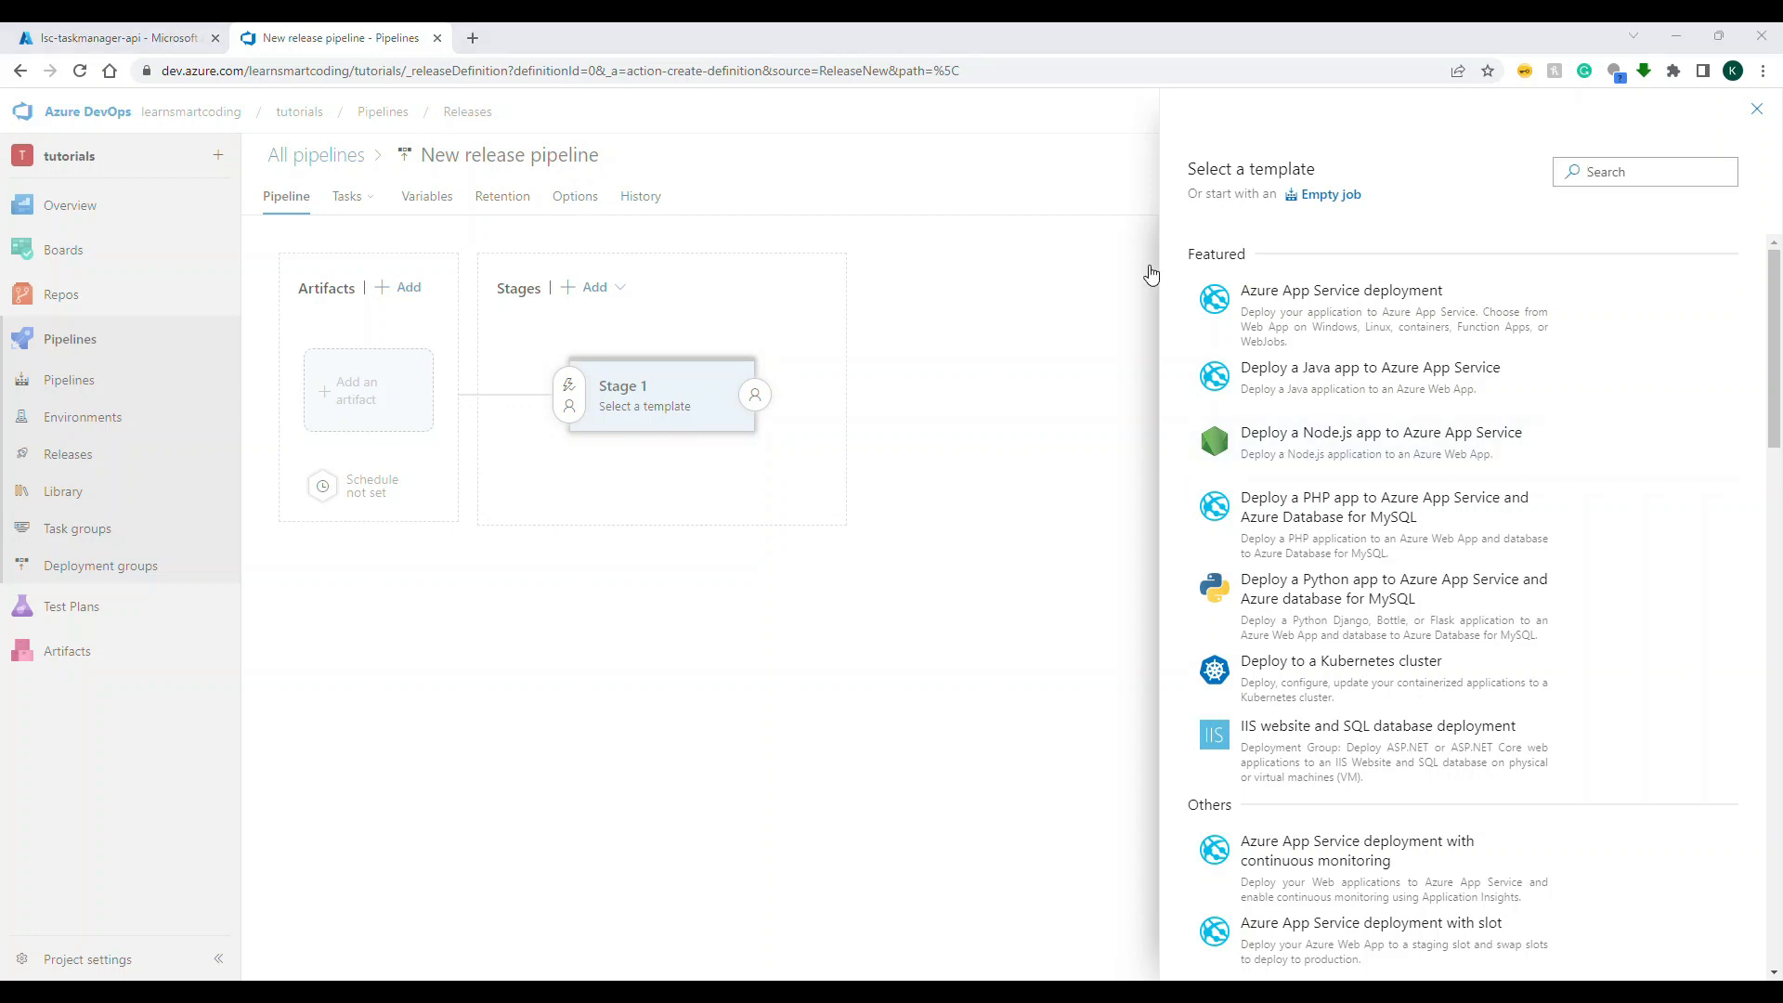
click(1604, 174)
text(container)
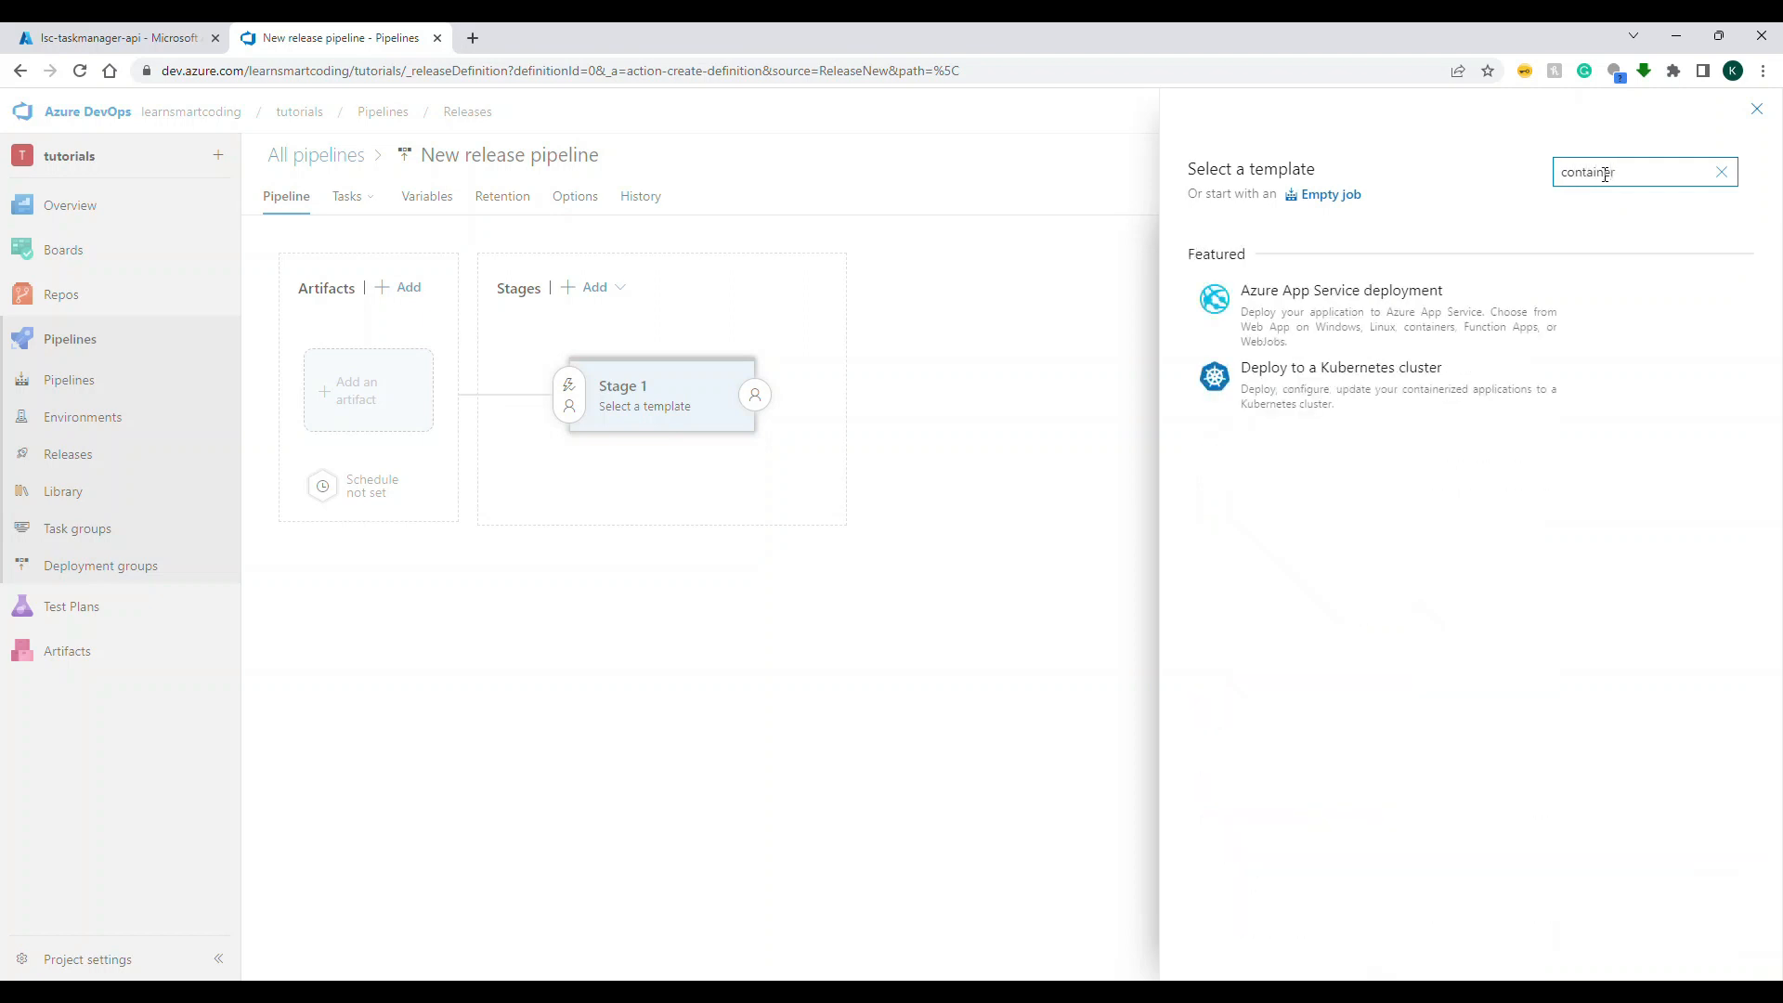
click(1721, 172)
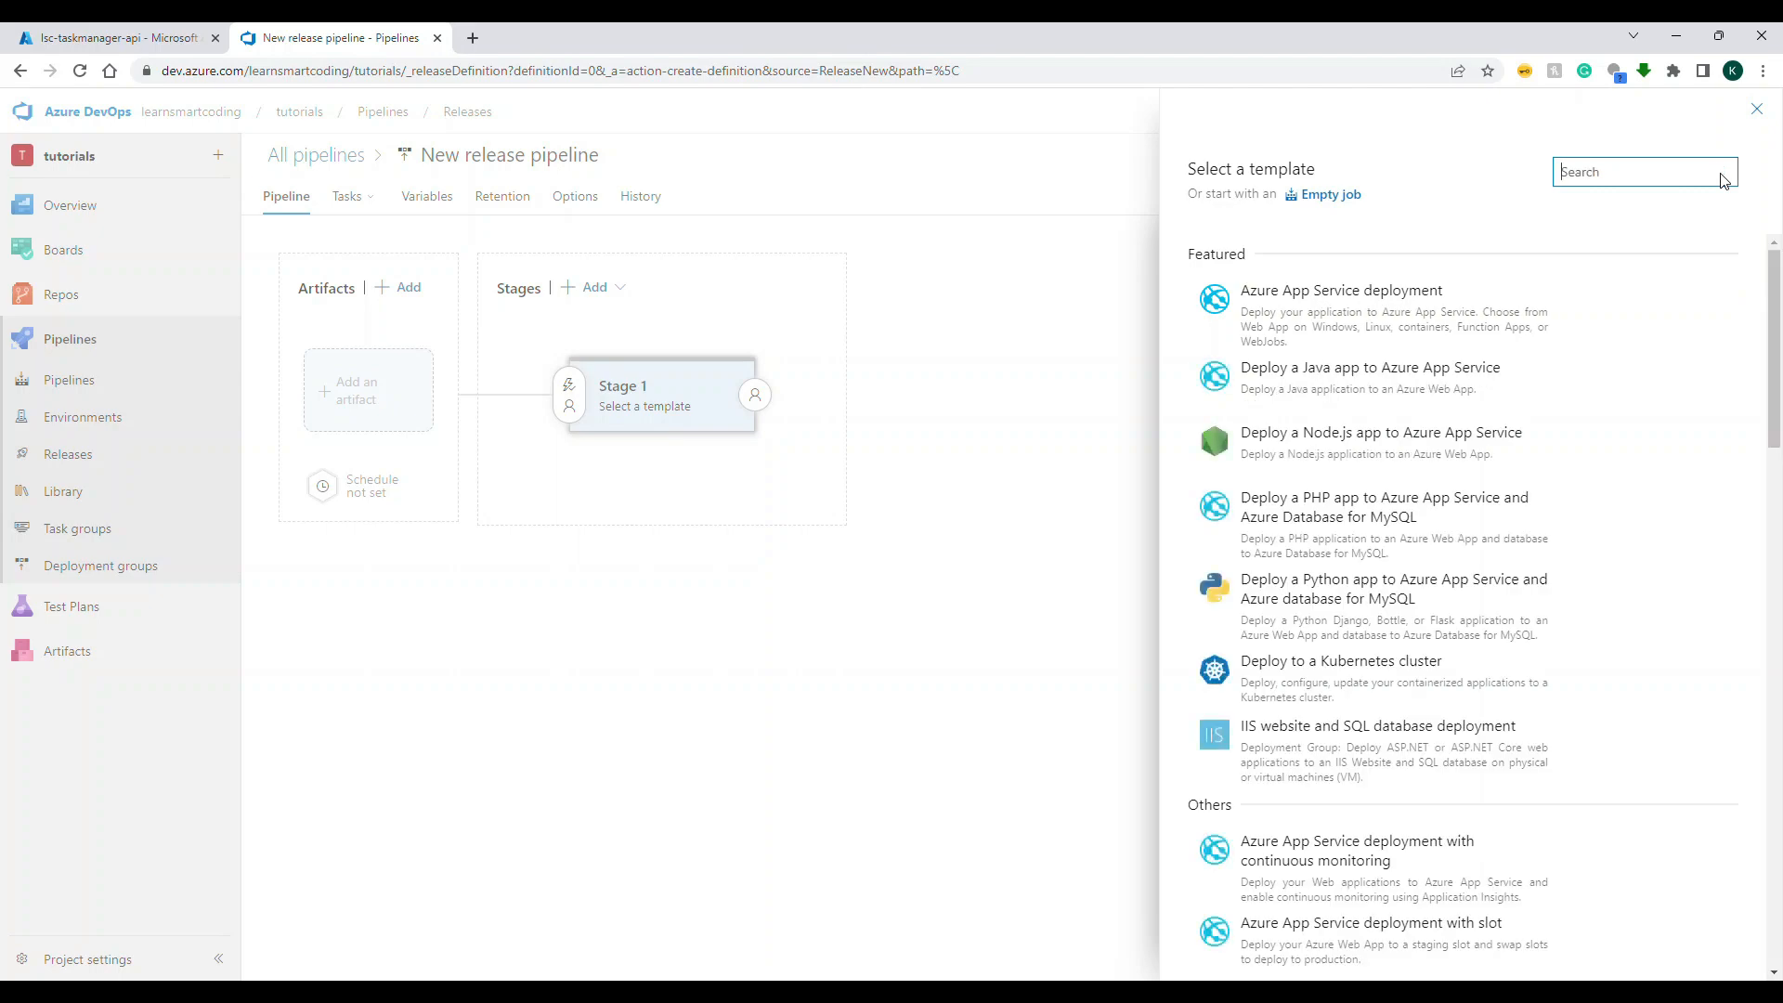
text(az)
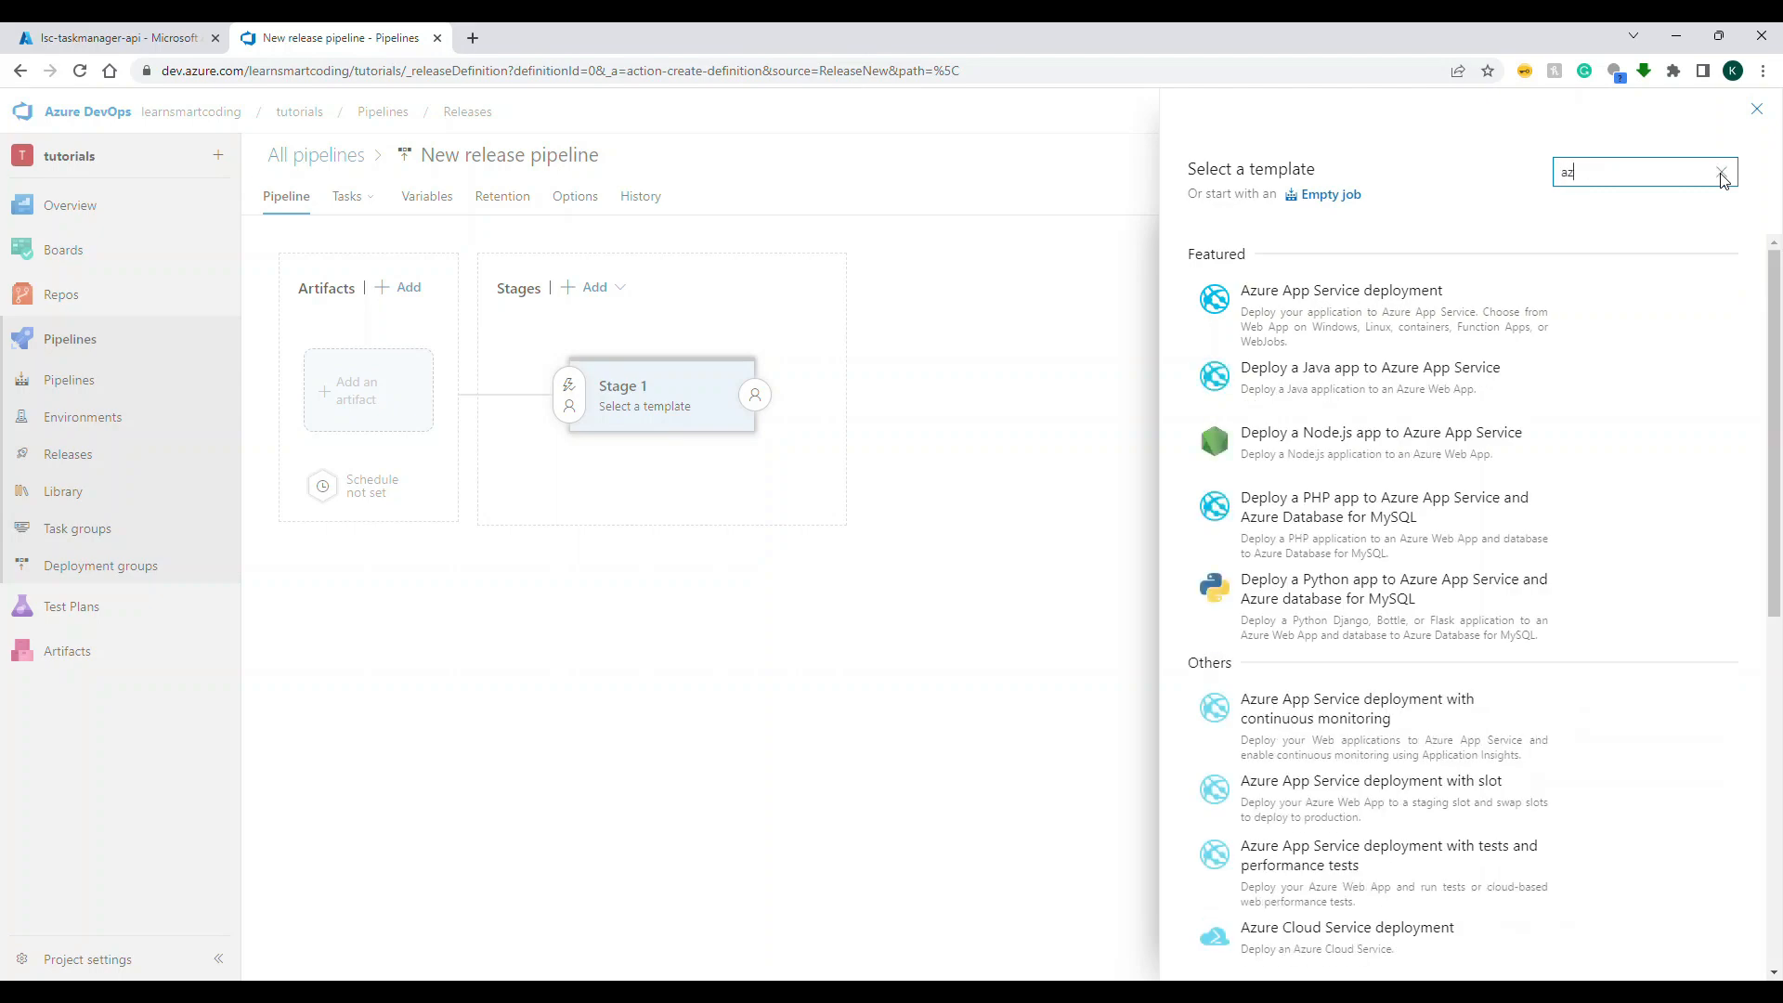
text(ure we)
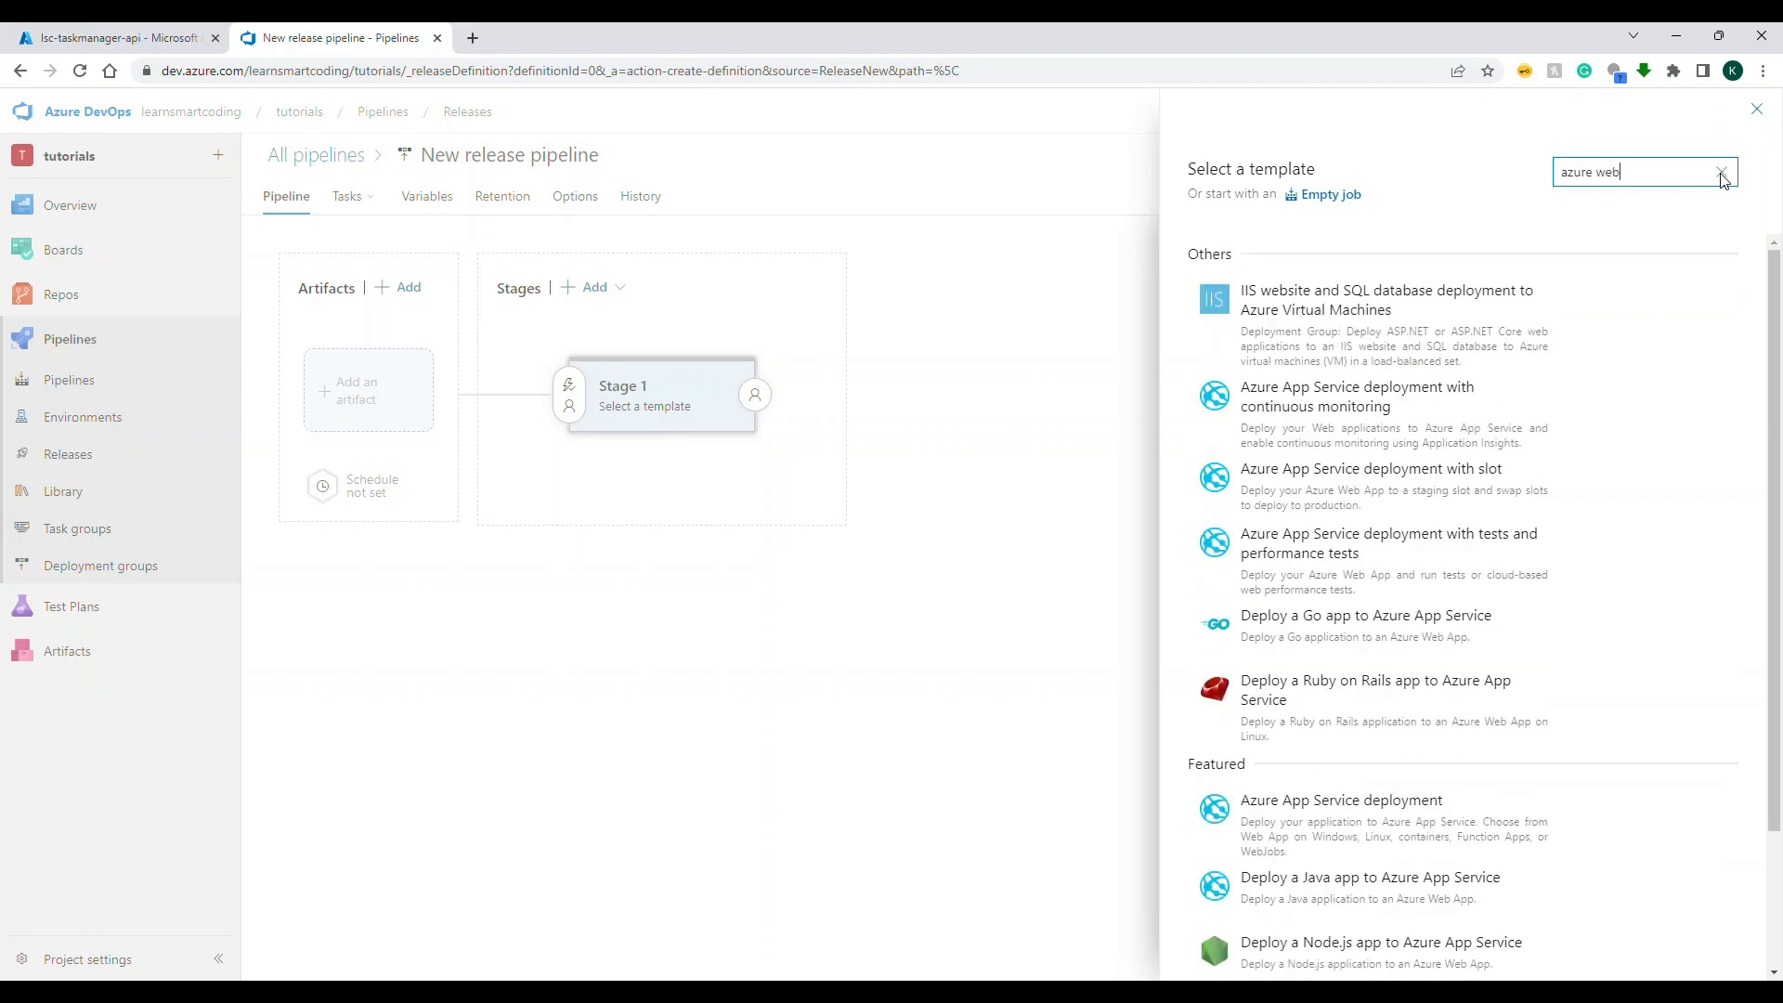
text(b)
key(ctrl+a)
text(contain)
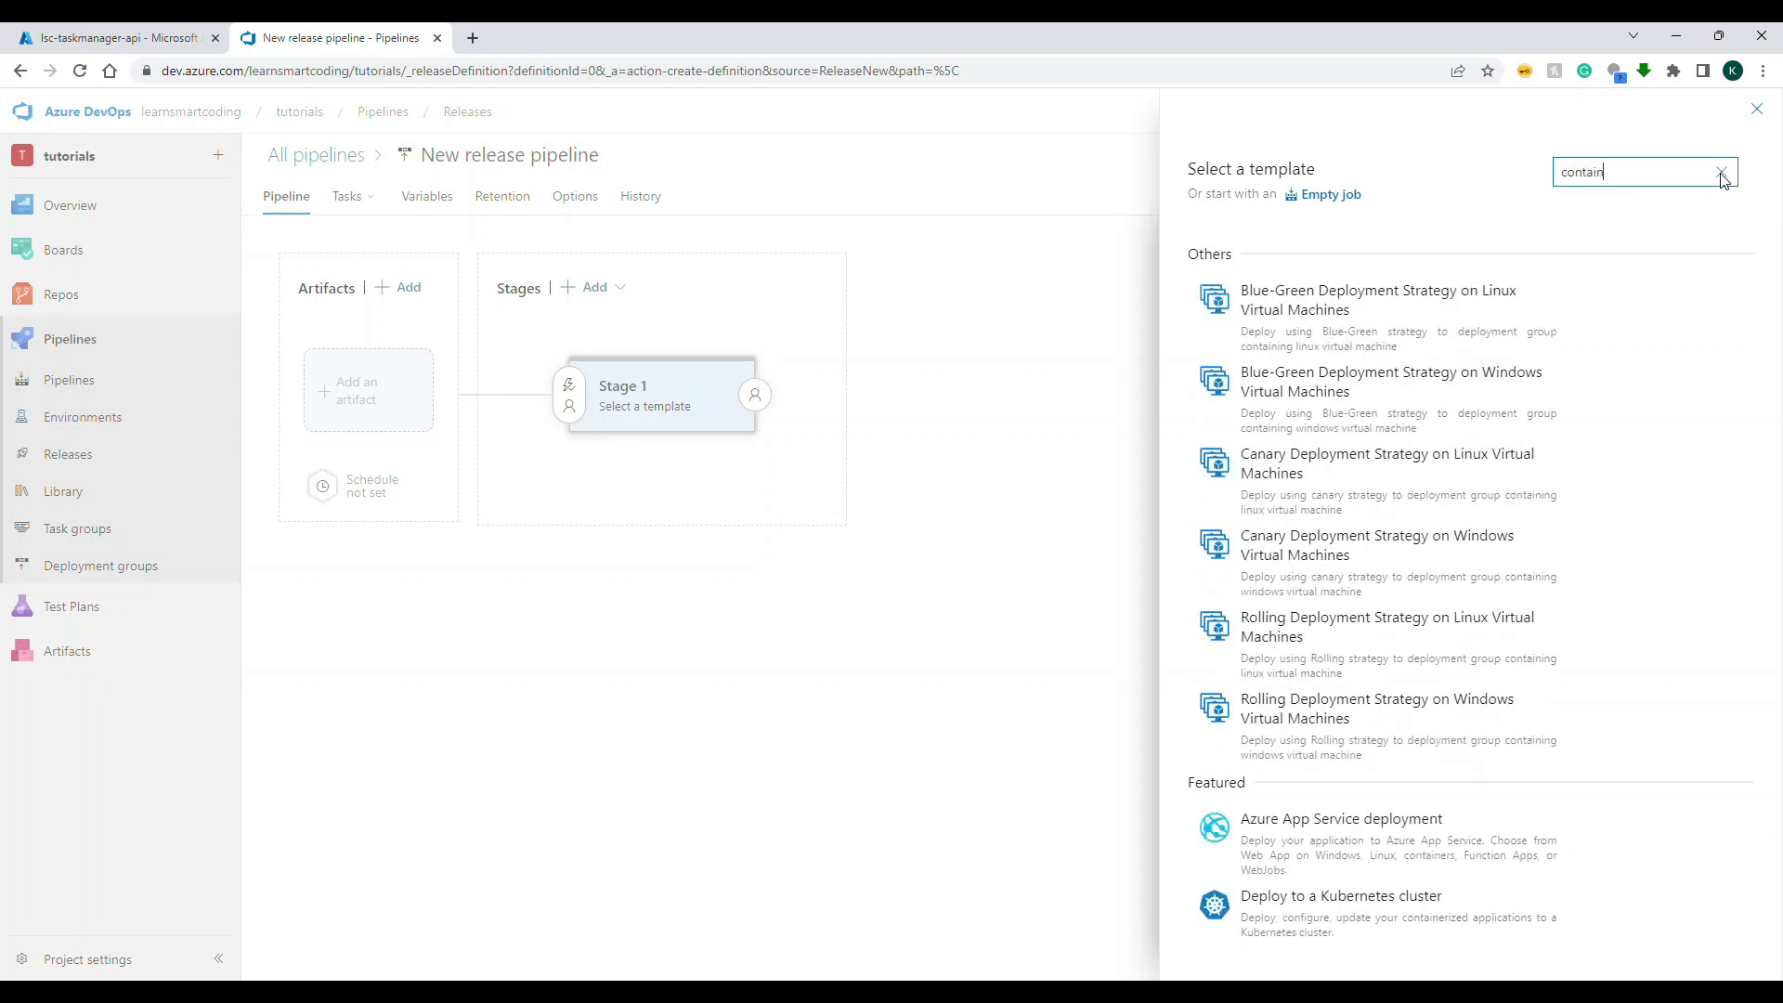
text(er)
mouse_move(1389, 338)
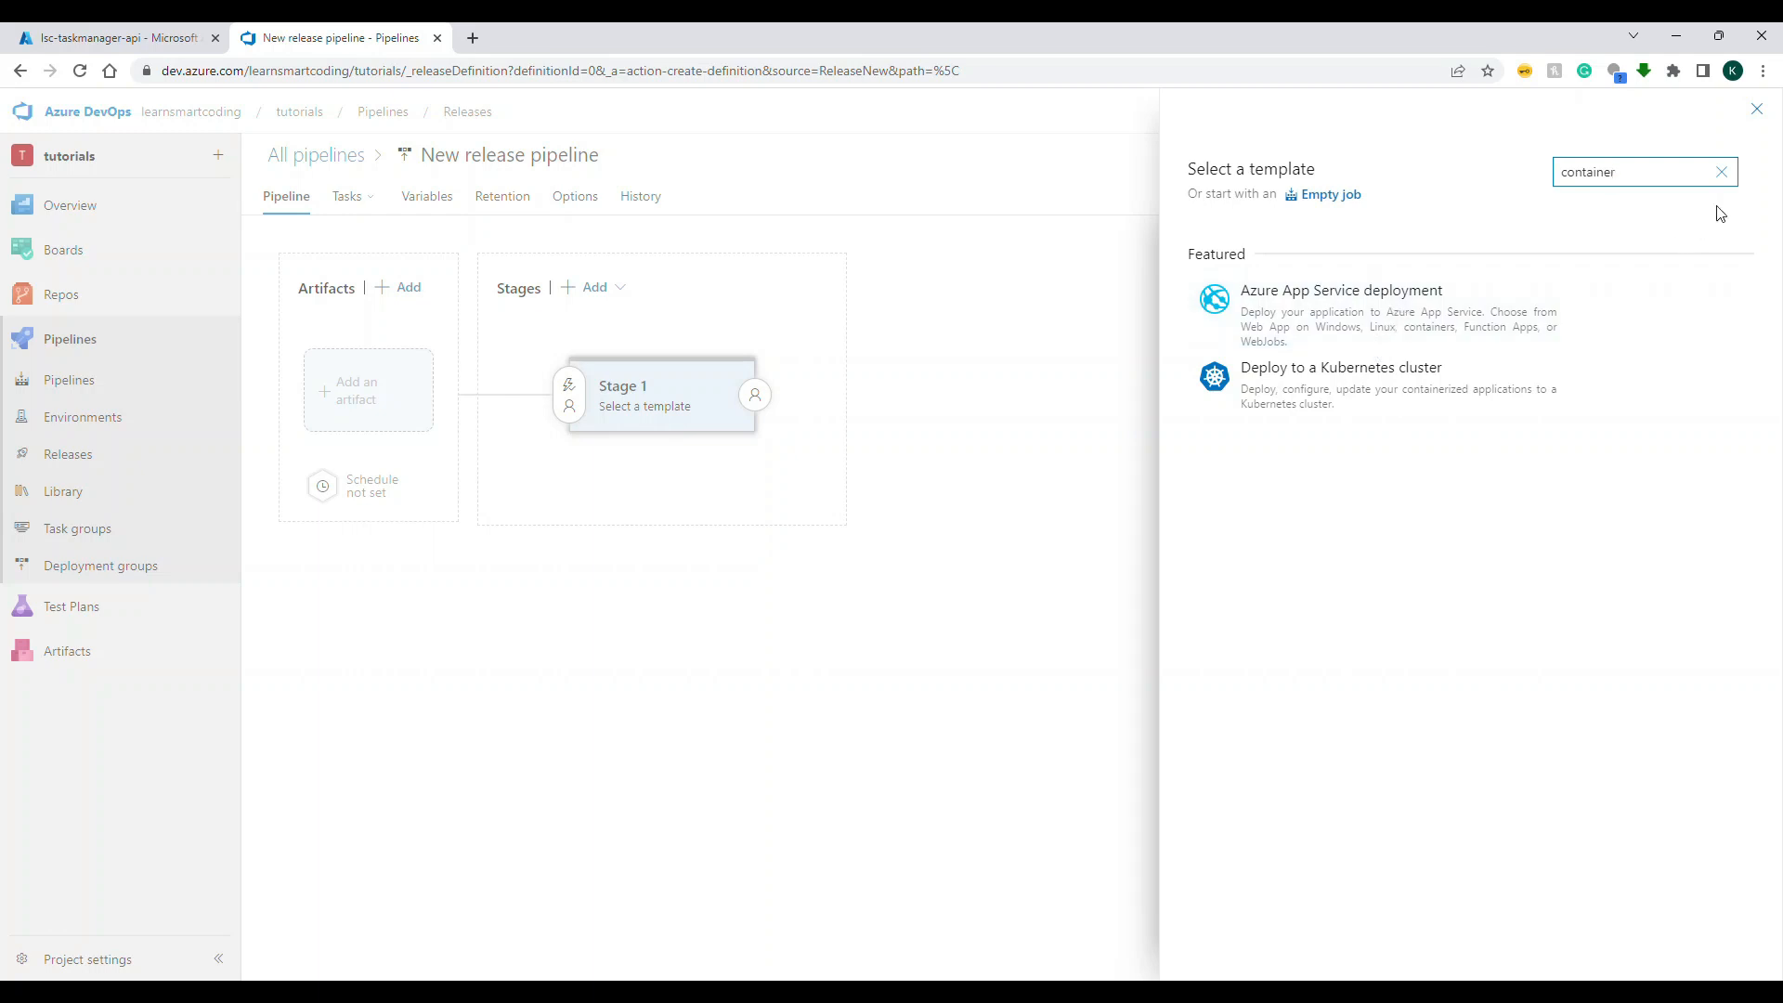
click(1721, 171)
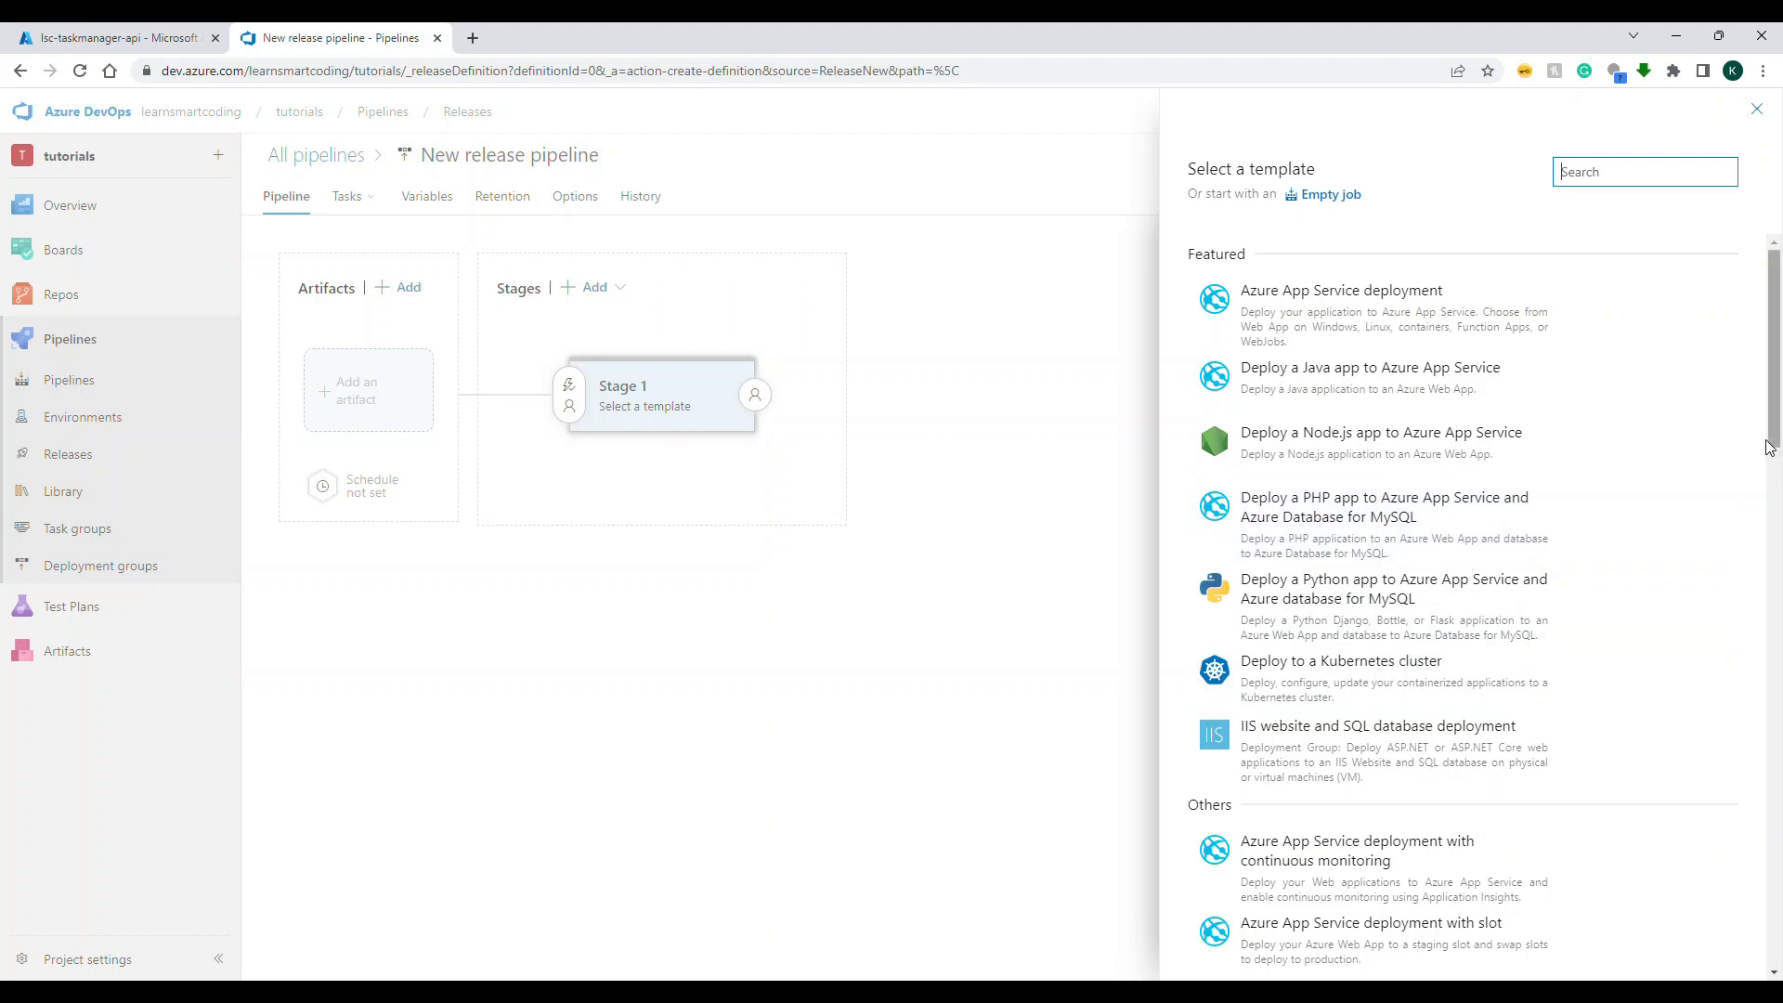
Step: Filter the release templates by "container" and apply the Azure App Service deployment template to Stage 1
drag(1774, 428, 1778, 509)
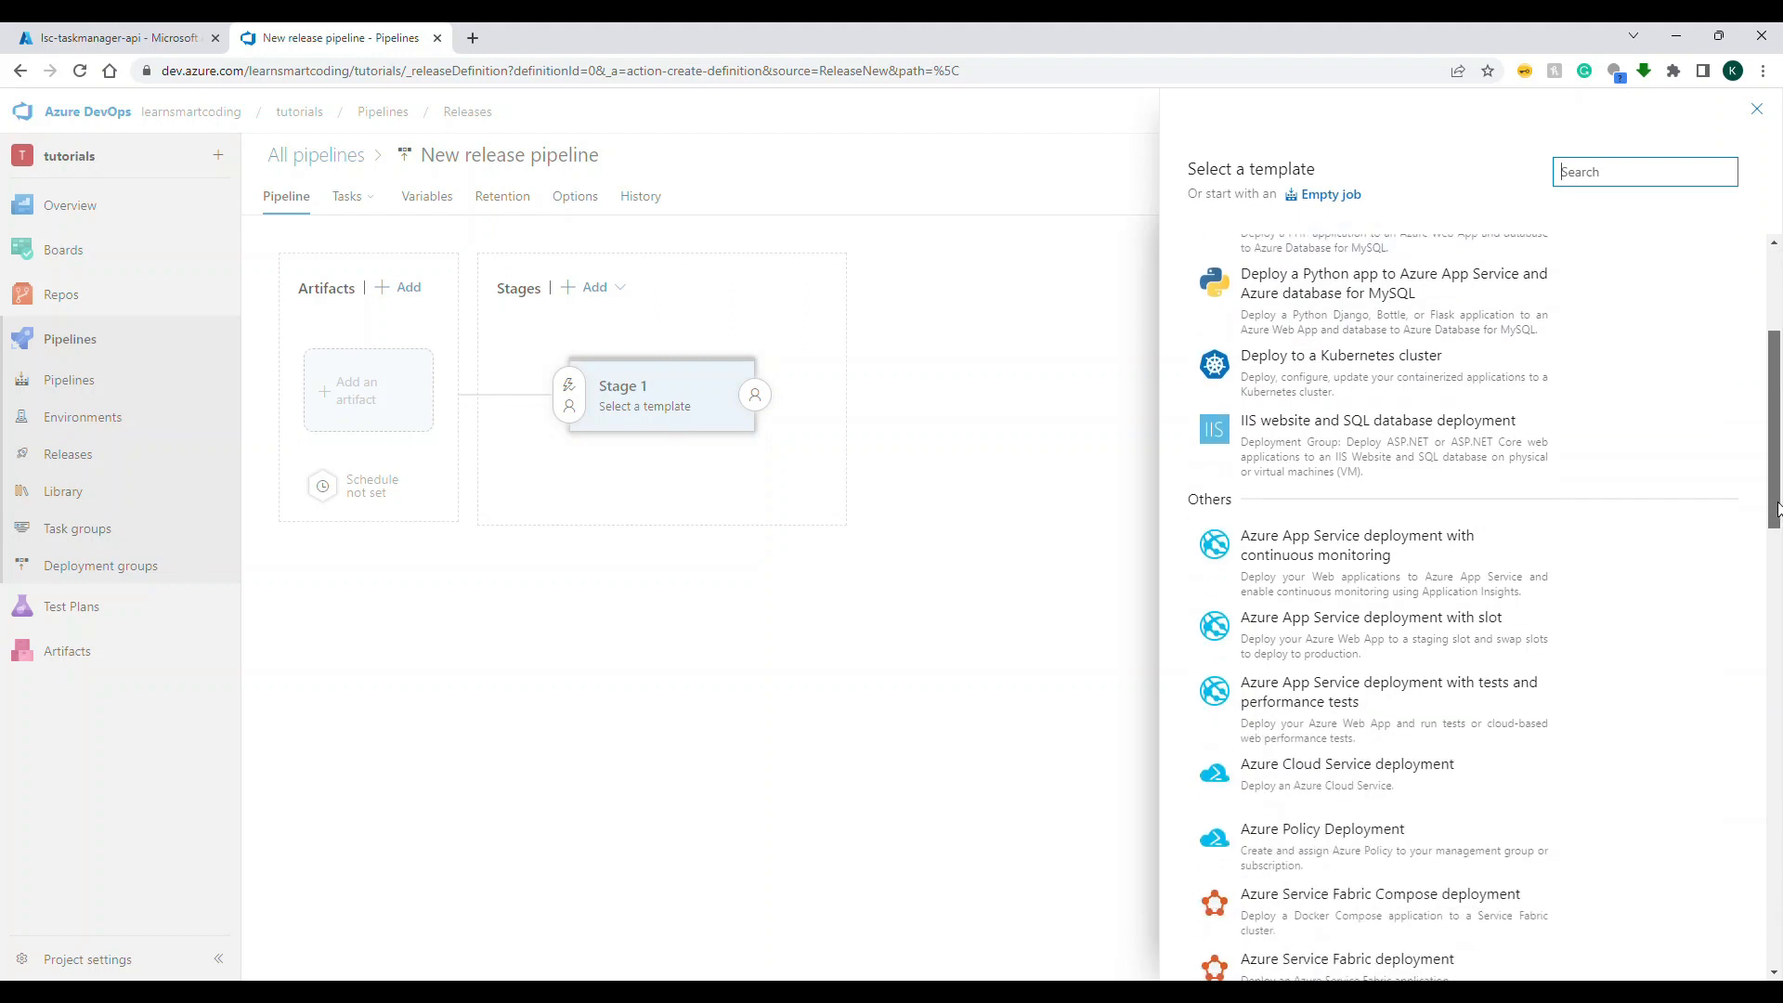
text(container)
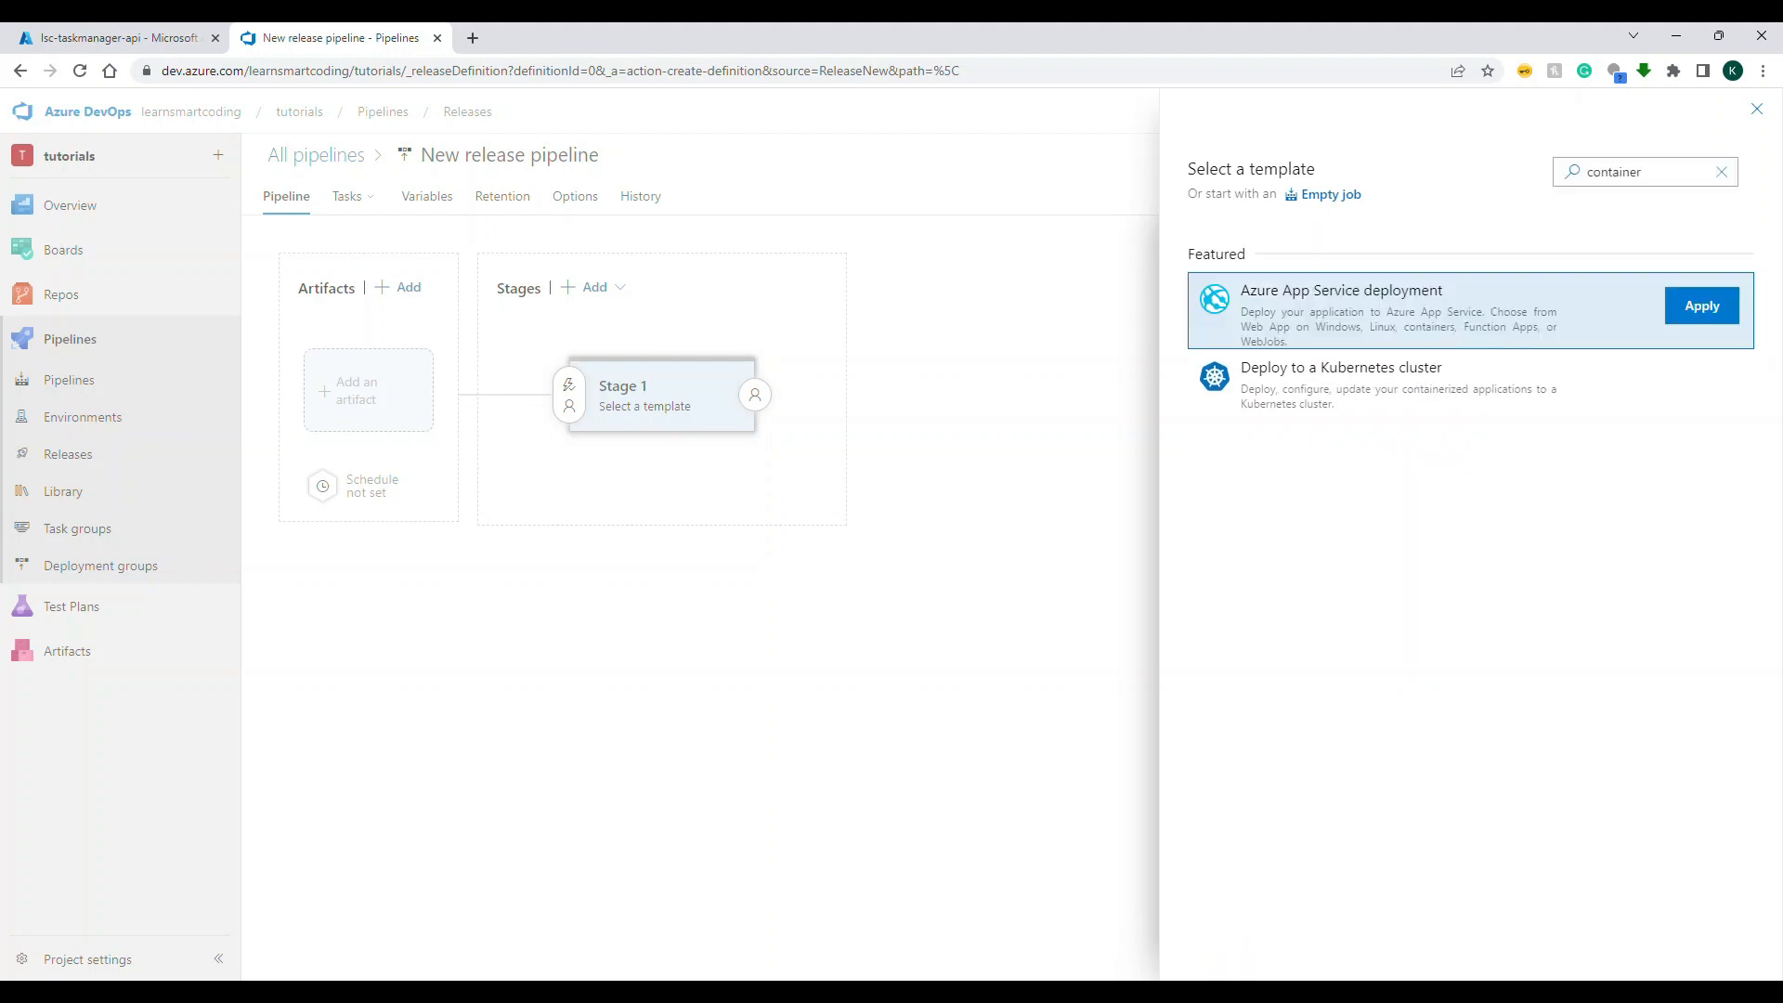
click(1709, 314)
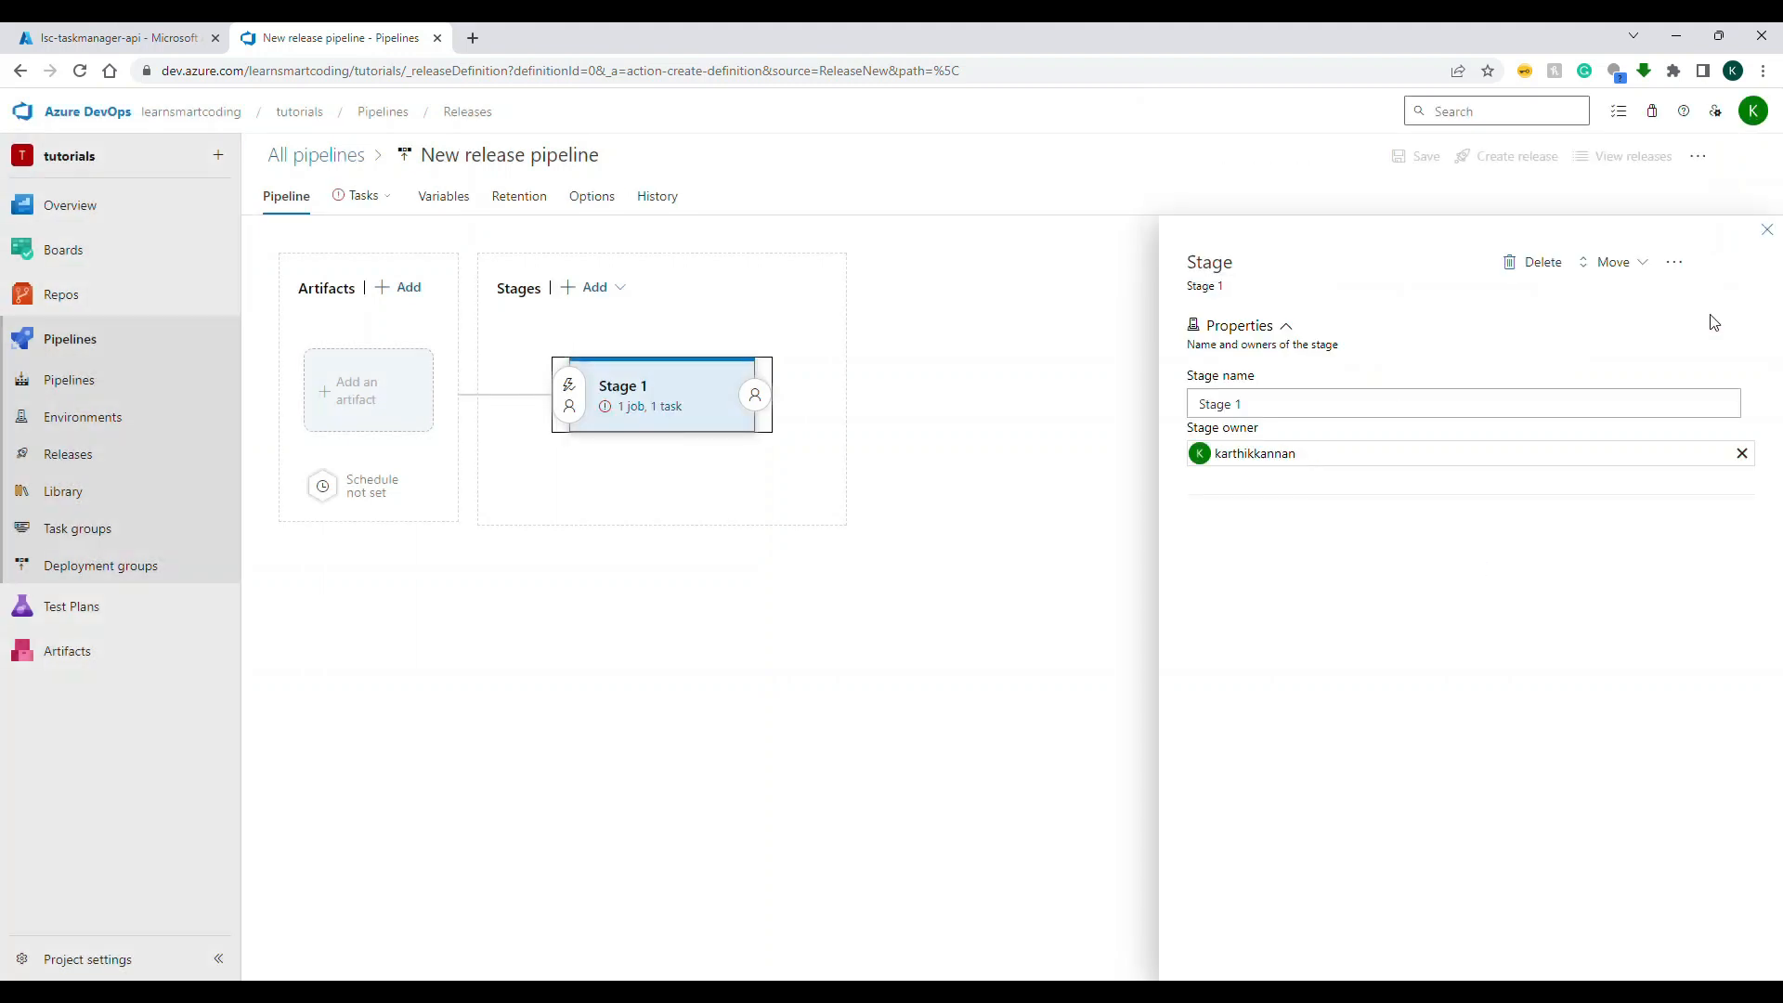
Step: Open the tasks of Stage 1 and check the connection type options of the Deploy Azure App Service task
click(361, 196)
click(399, 240)
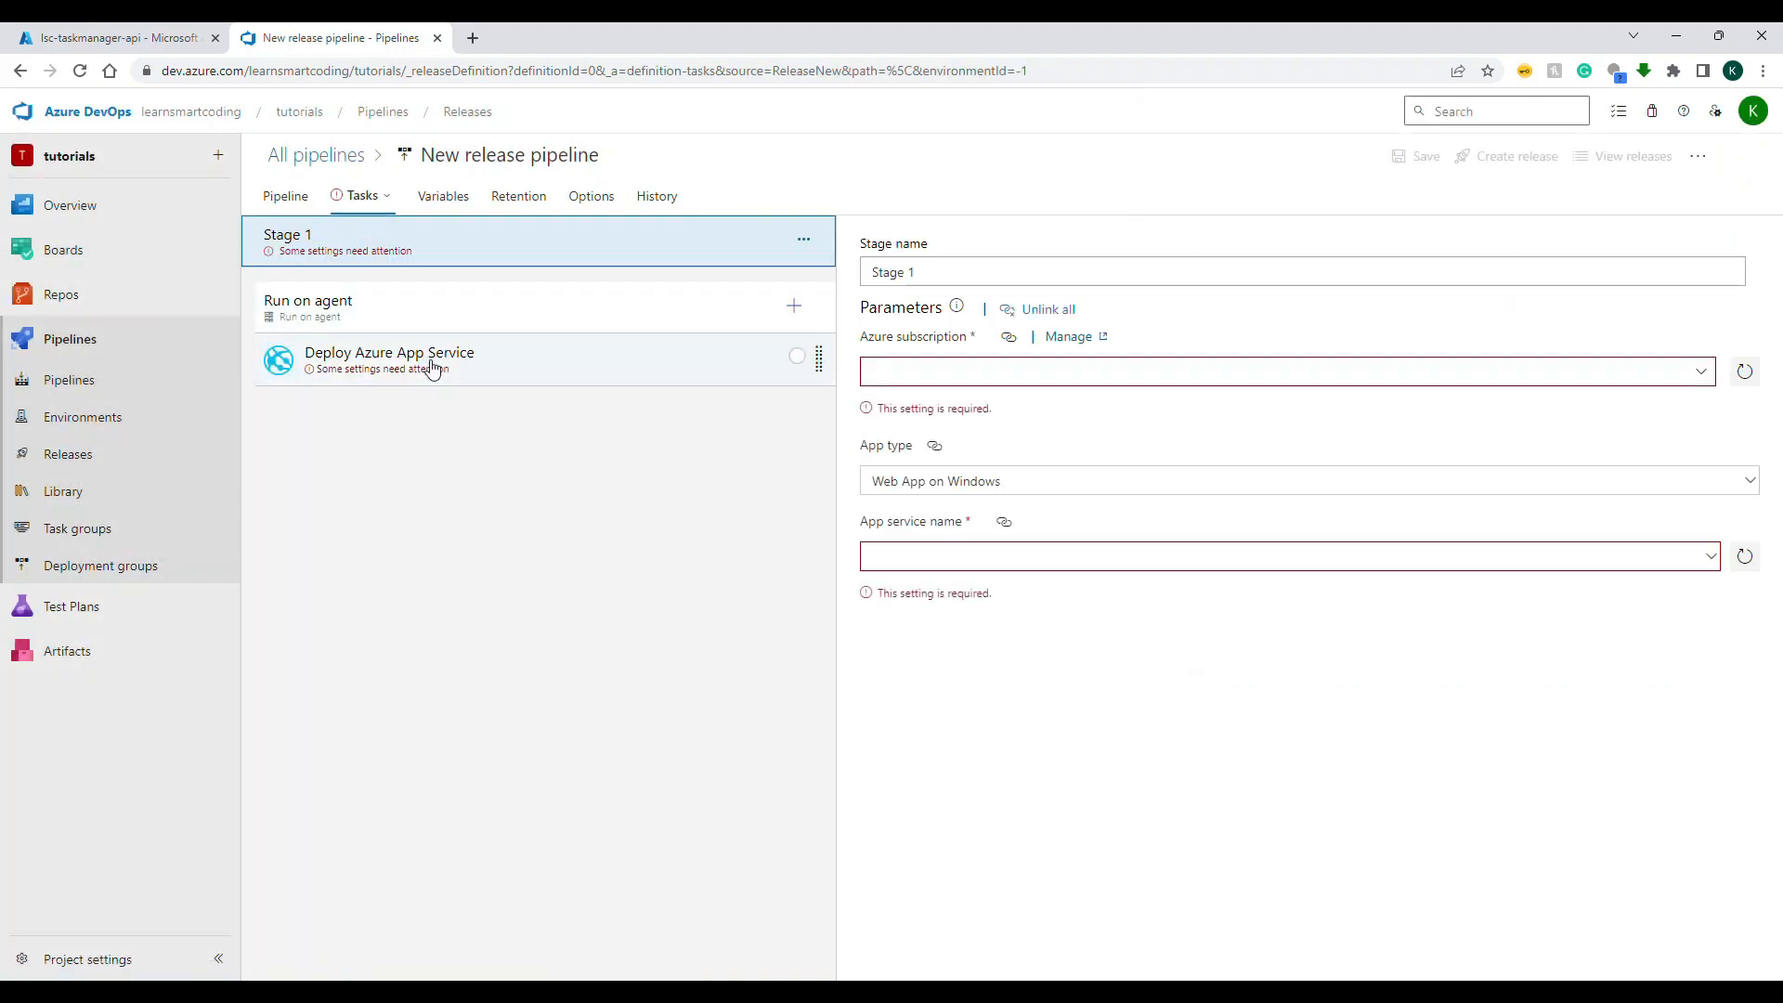
click(539, 370)
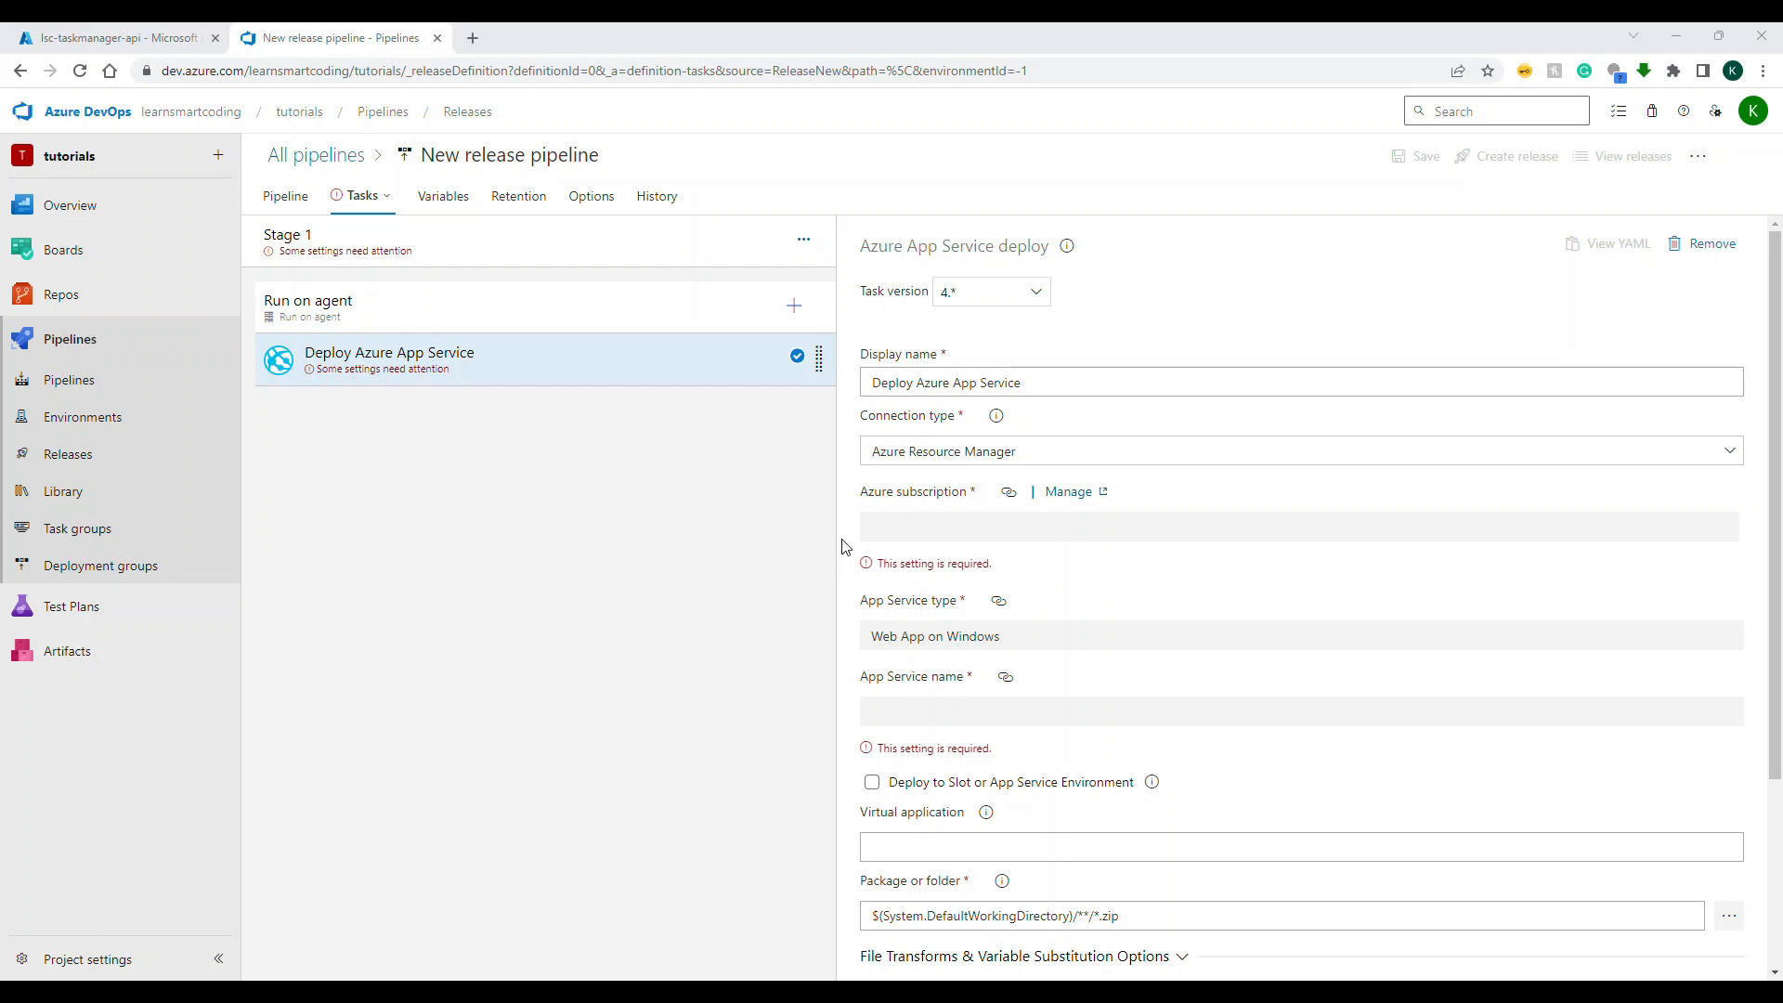
click(1582, 463)
click(1583, 475)
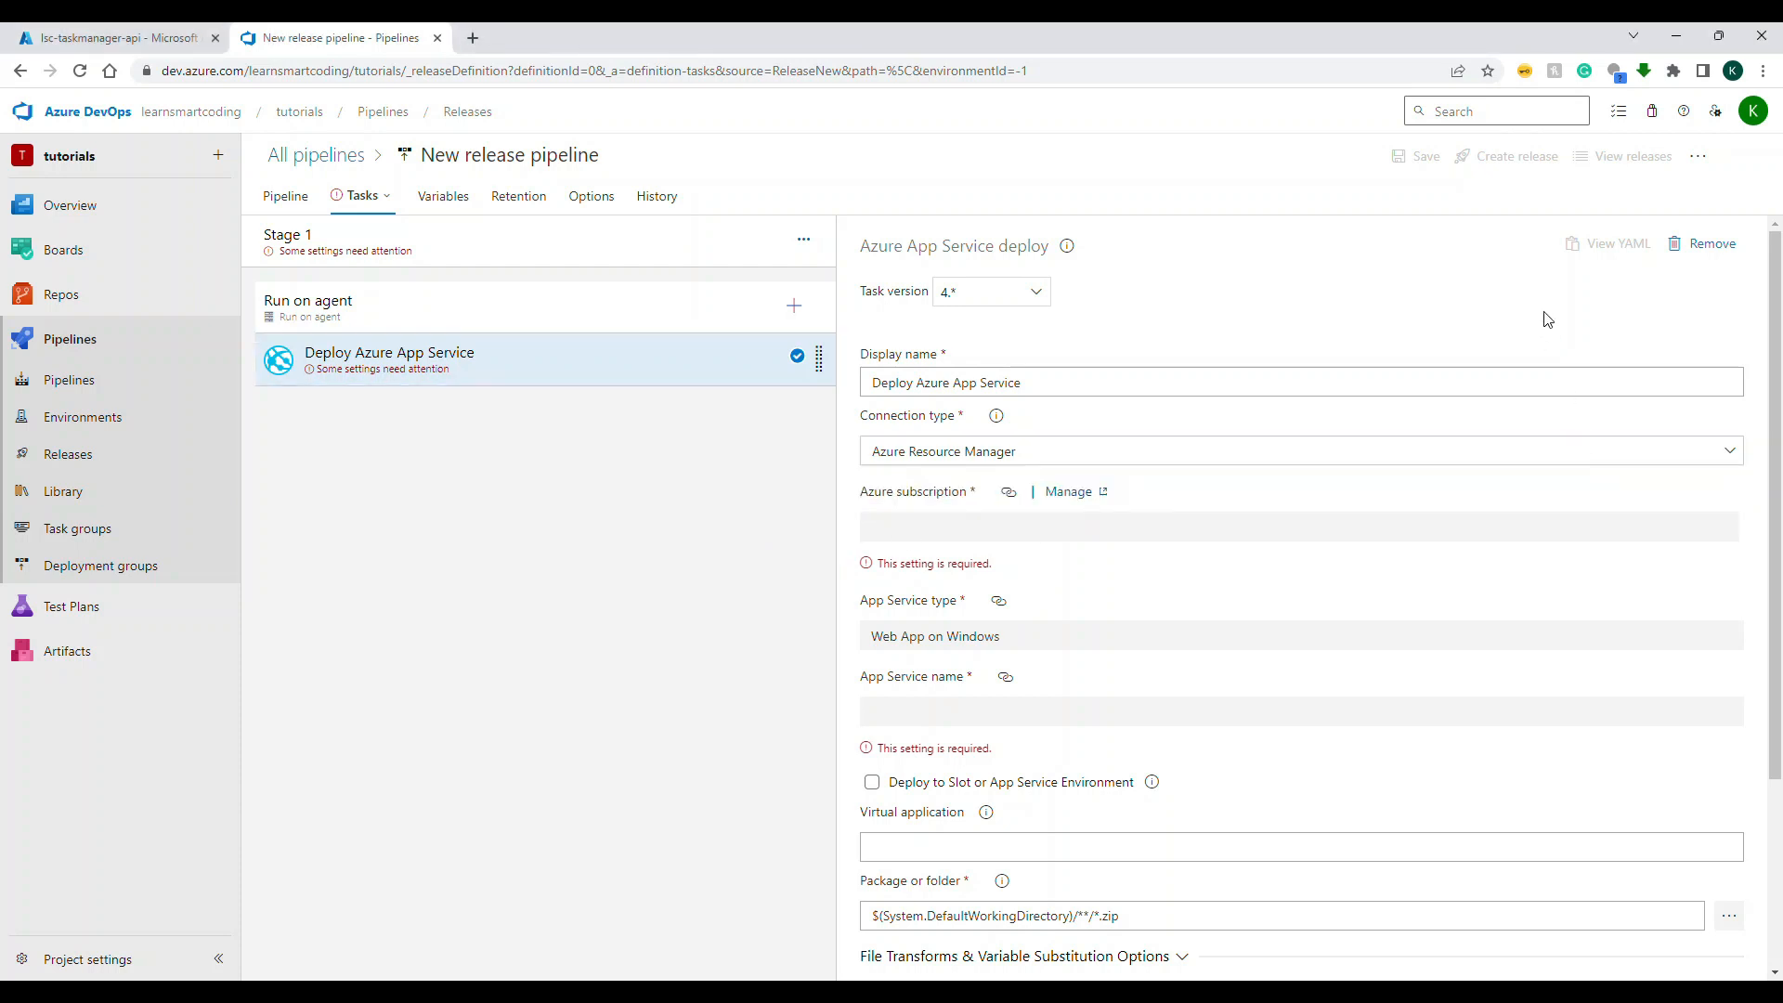
Step: Find the Azure Web App for Containers task with the search term "container" and add it to the Stage 1 agent job
click(794, 306)
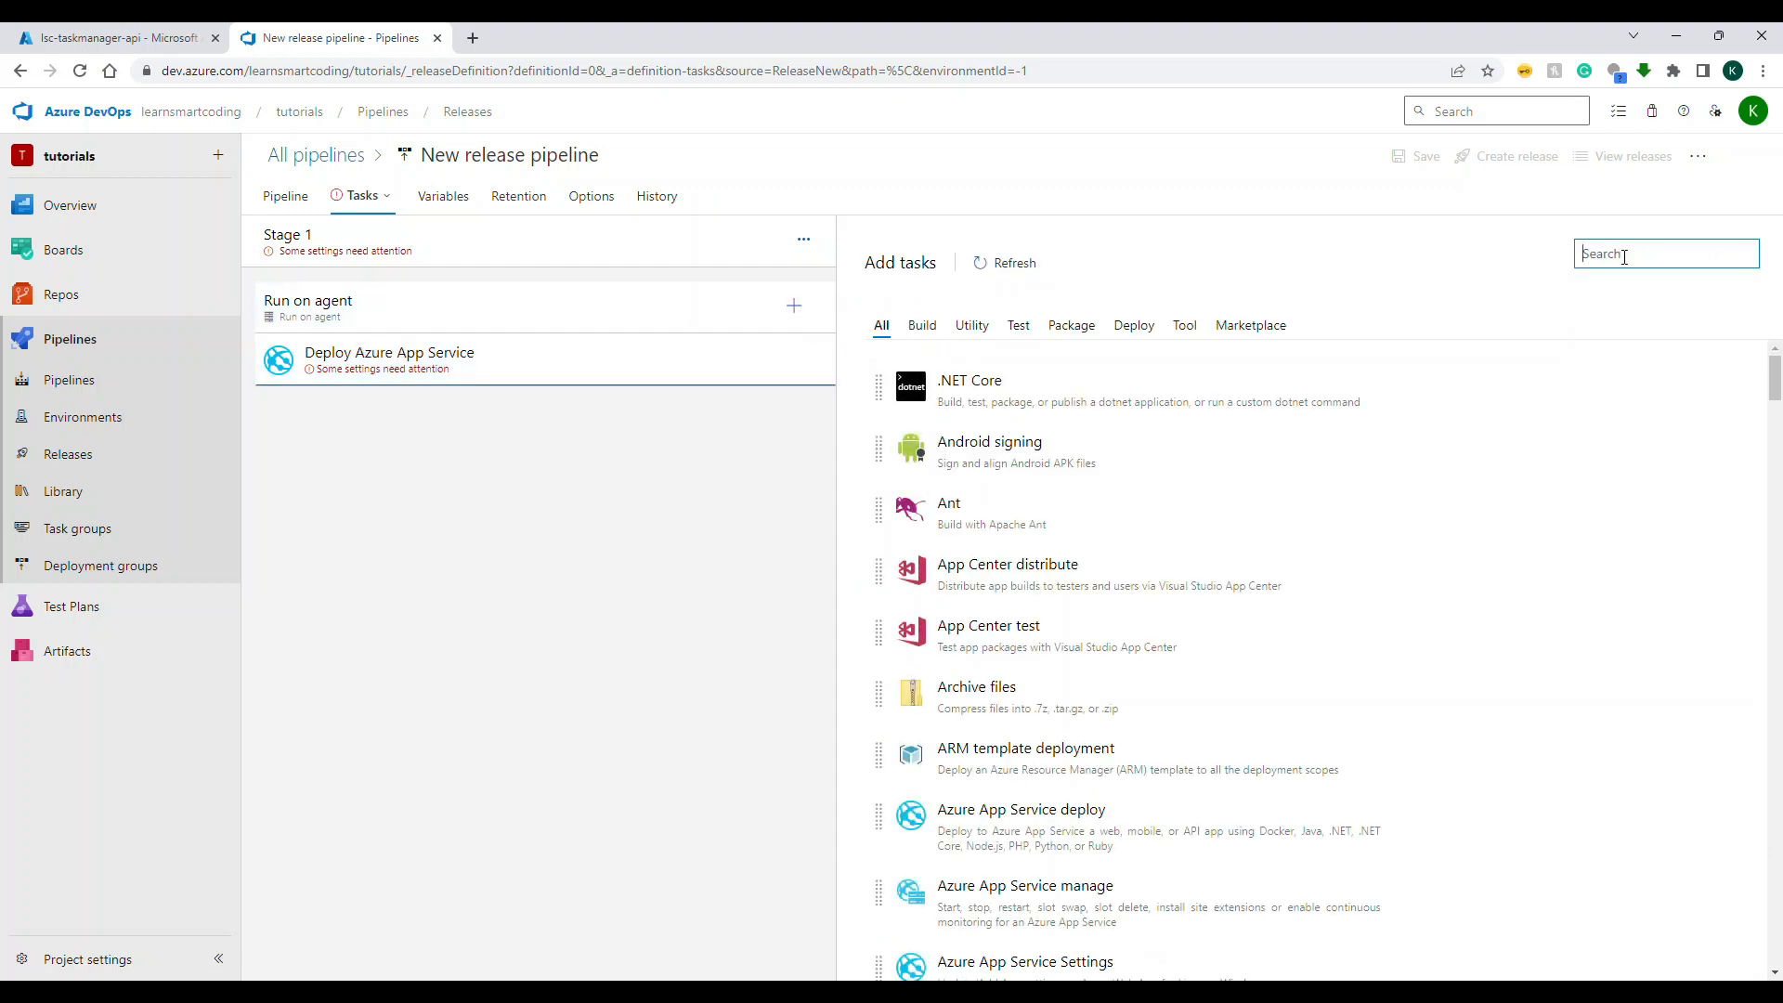
text(container)
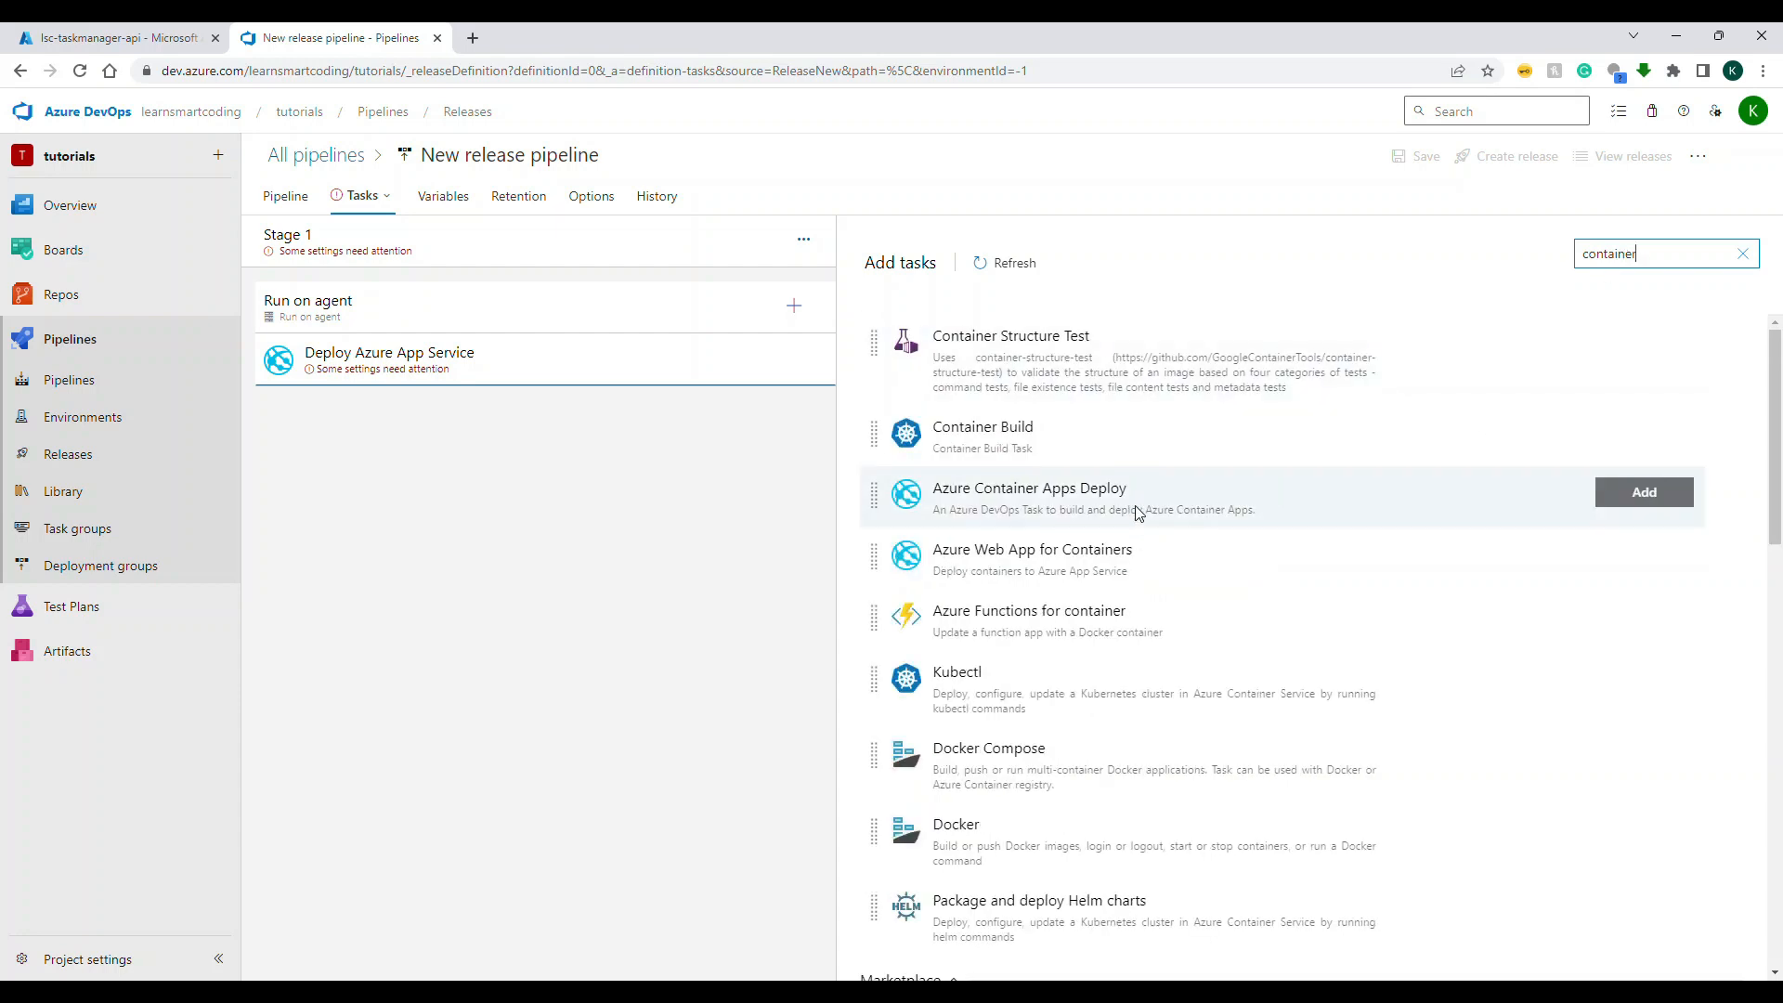
click(1103, 562)
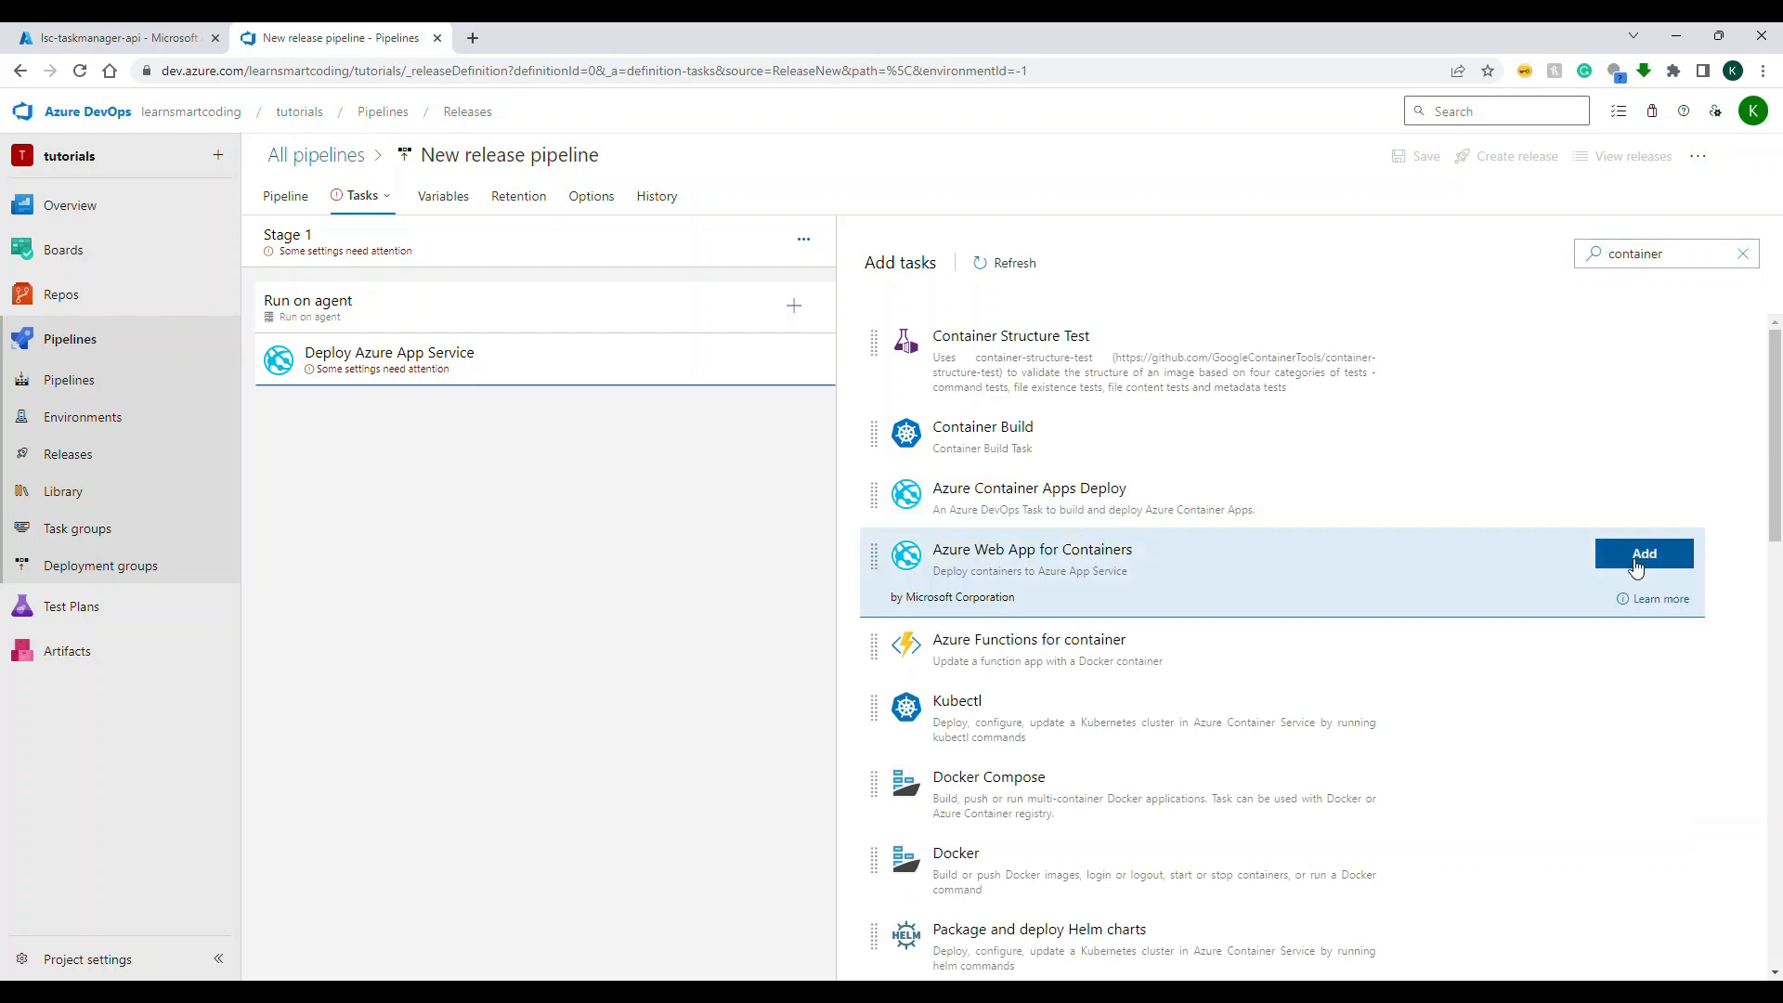
click(1637, 563)
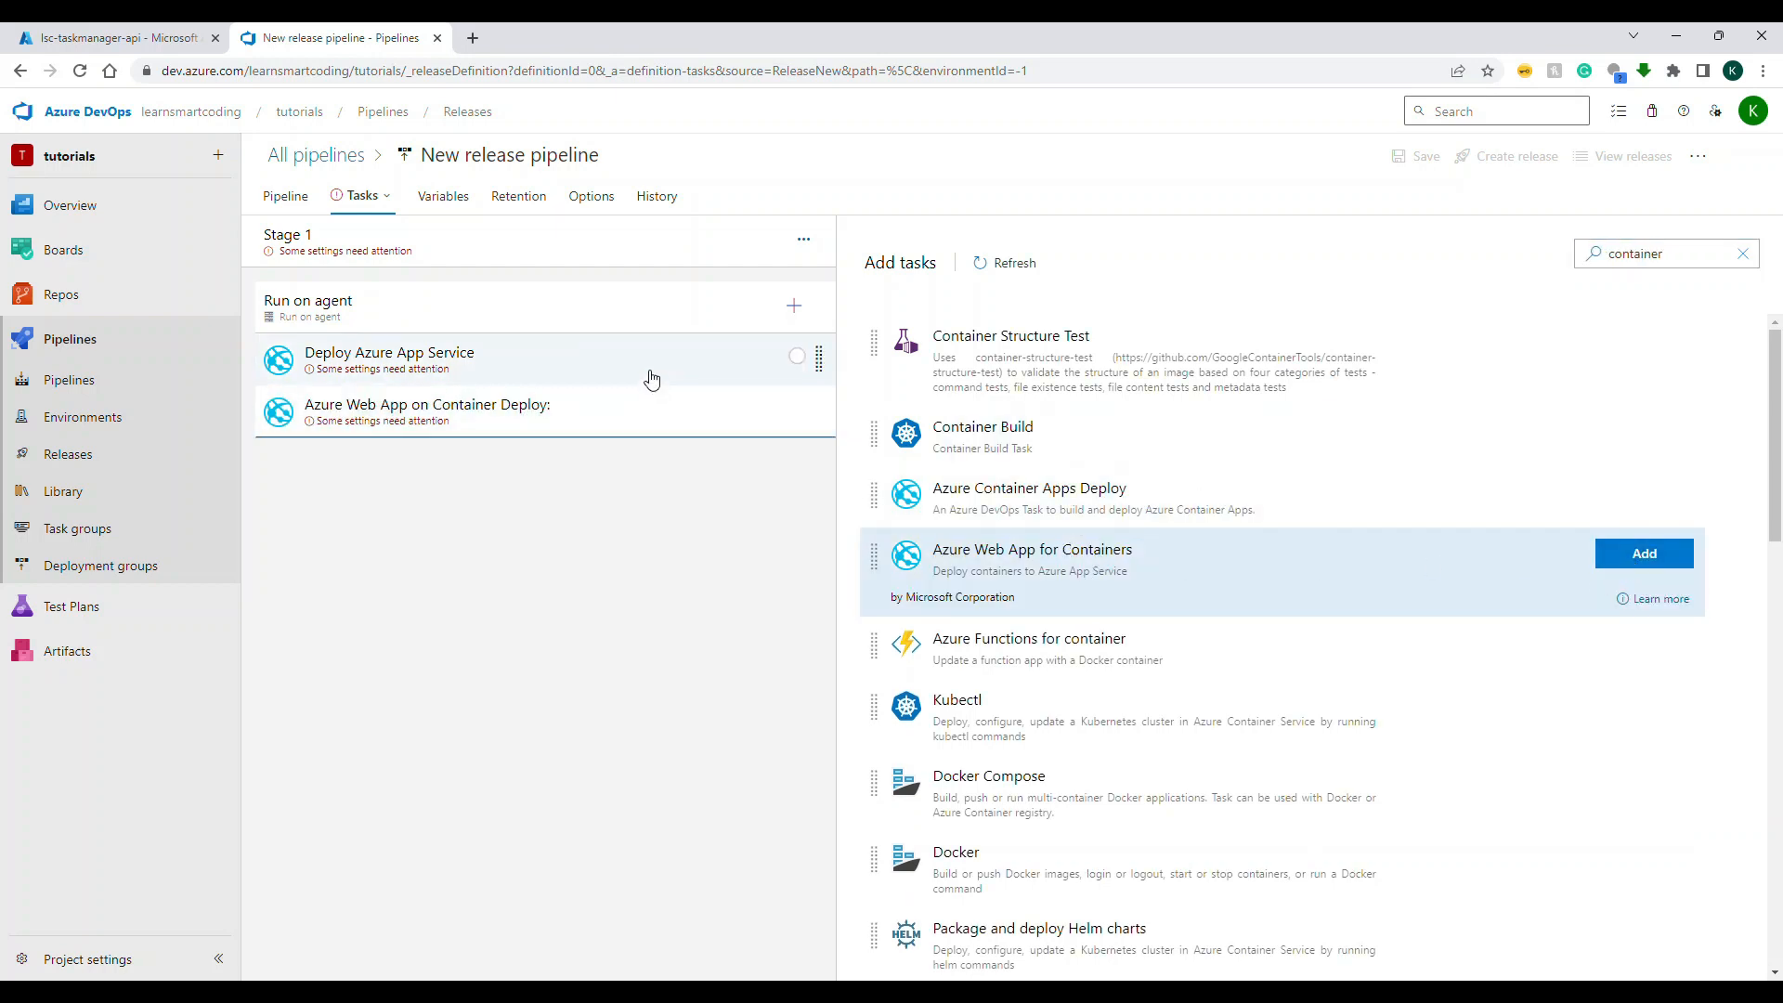
Step: Remove the Deploy Azure App Service task from the Stage 1 agent job
click(651, 378)
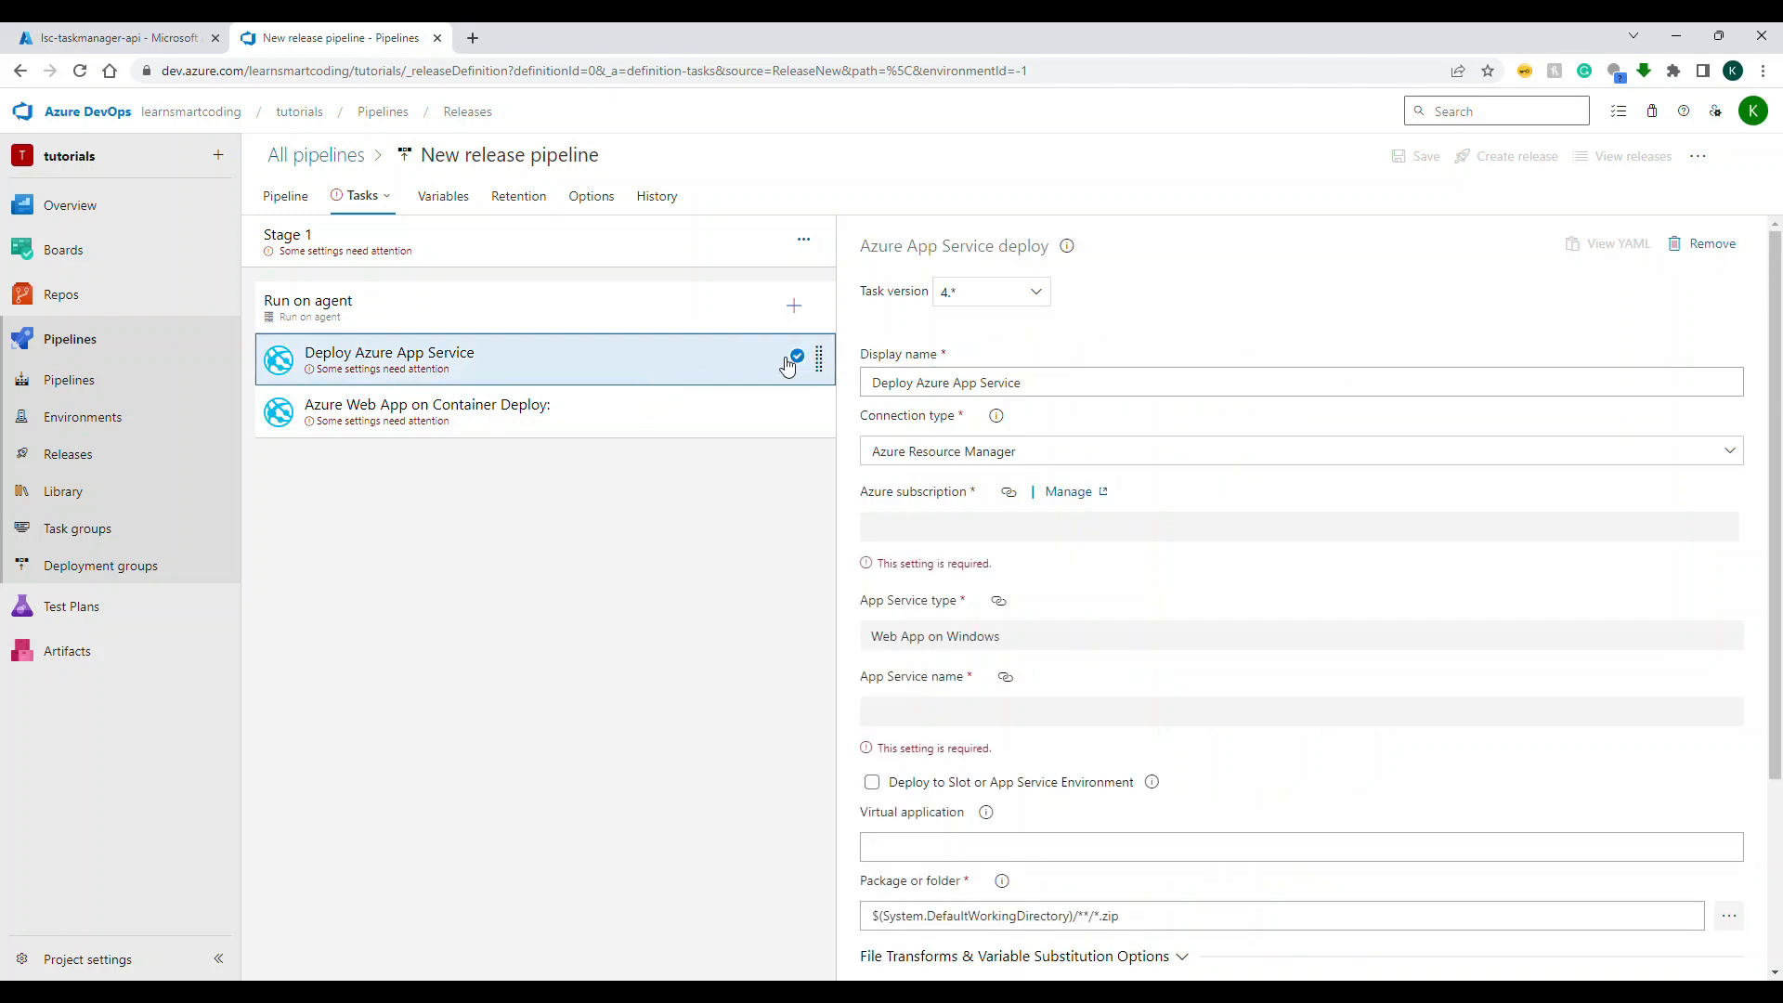
right_click(712, 373)
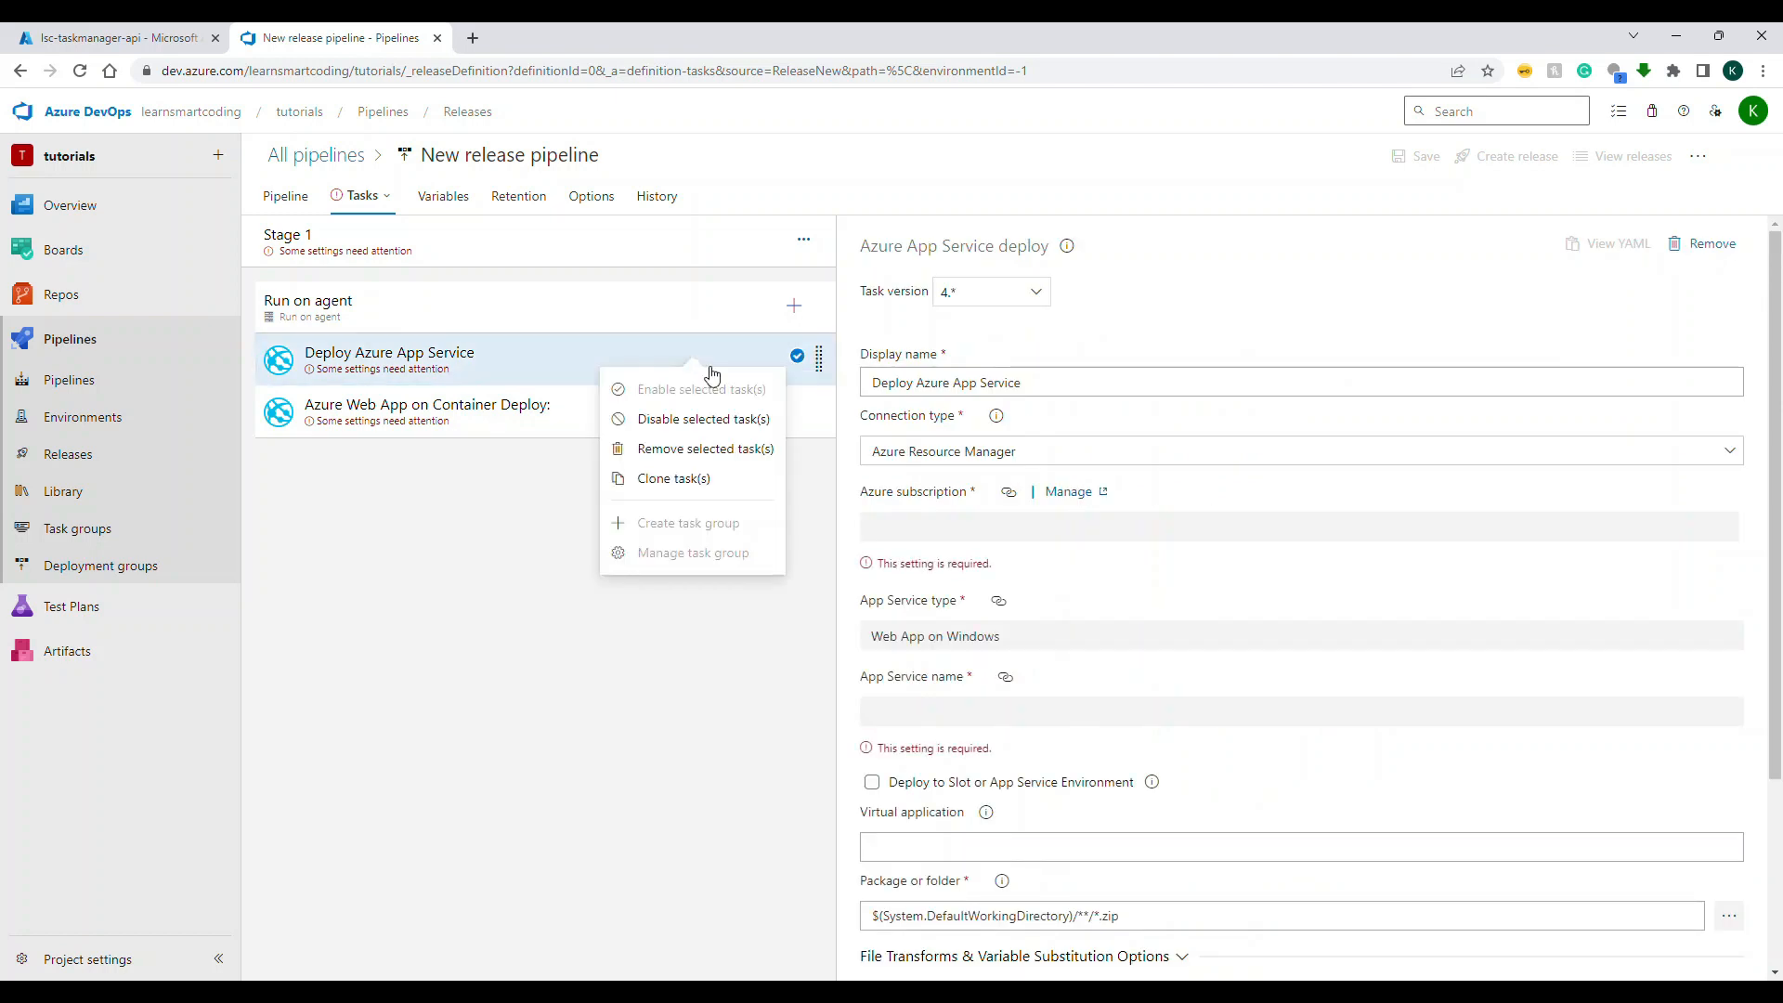
click(715, 455)
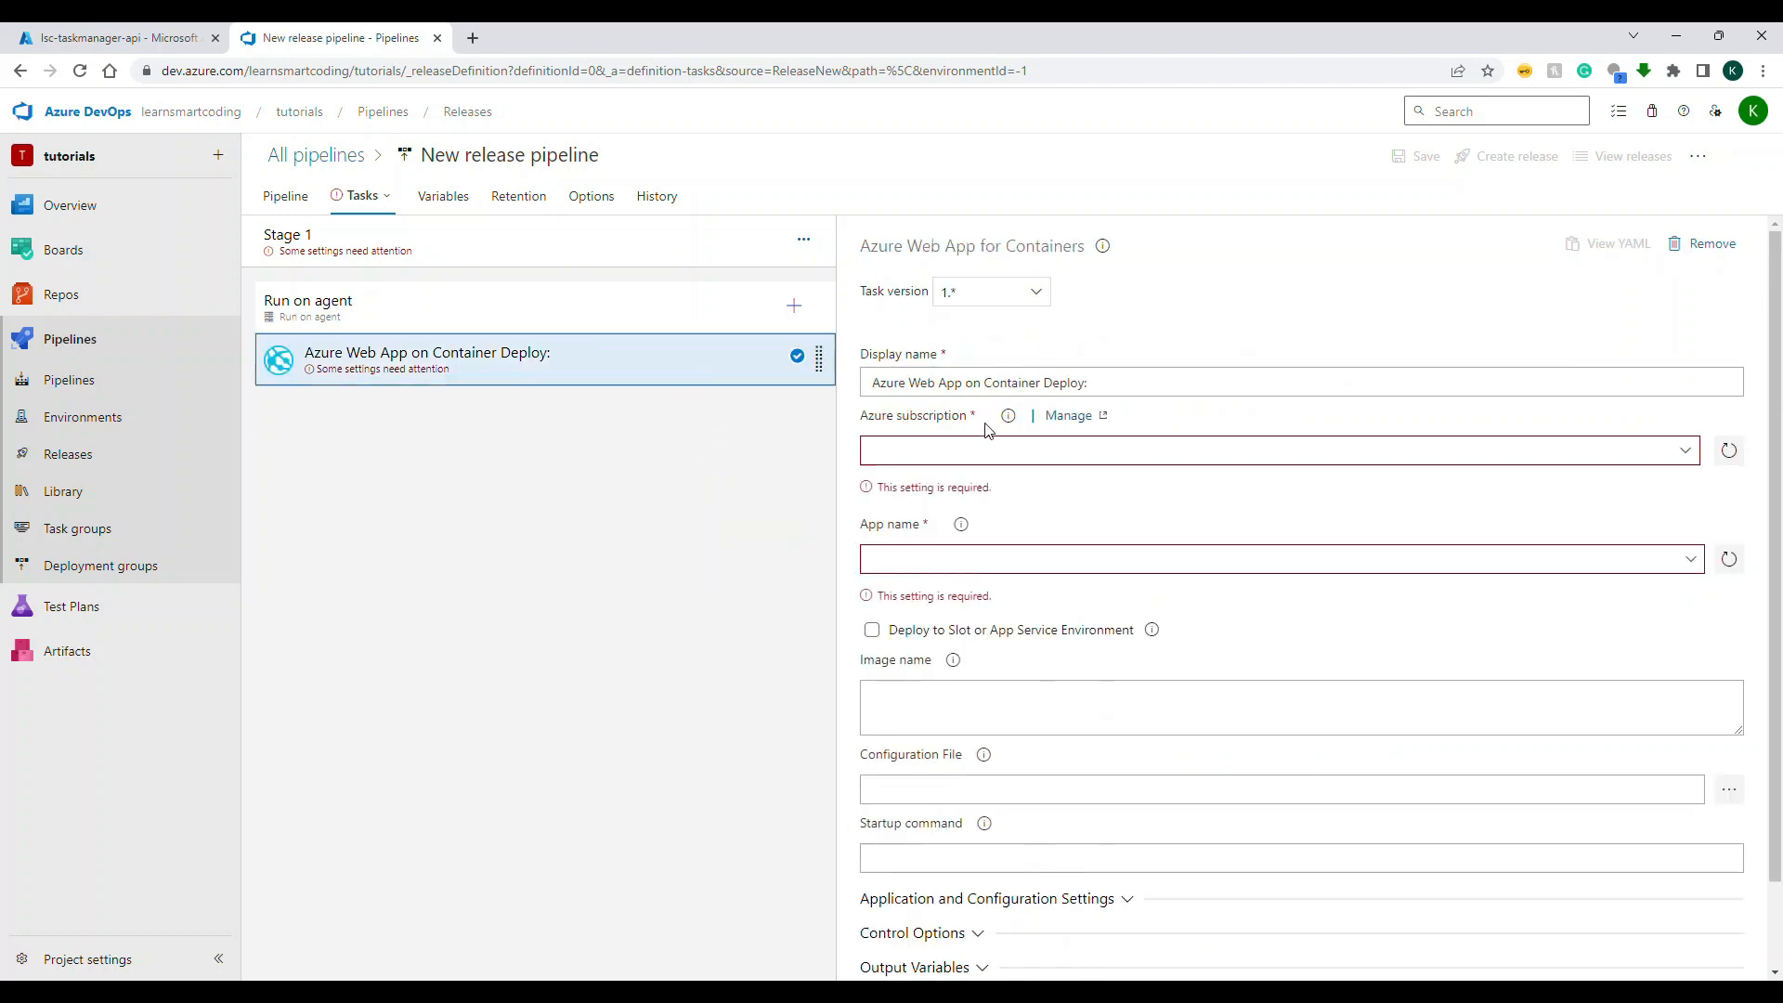
Step: Set the container deploy task's Azure subscription to the Pay-As-You-Go service connection and its app name to lsc-taskmanager-api
click(1685, 452)
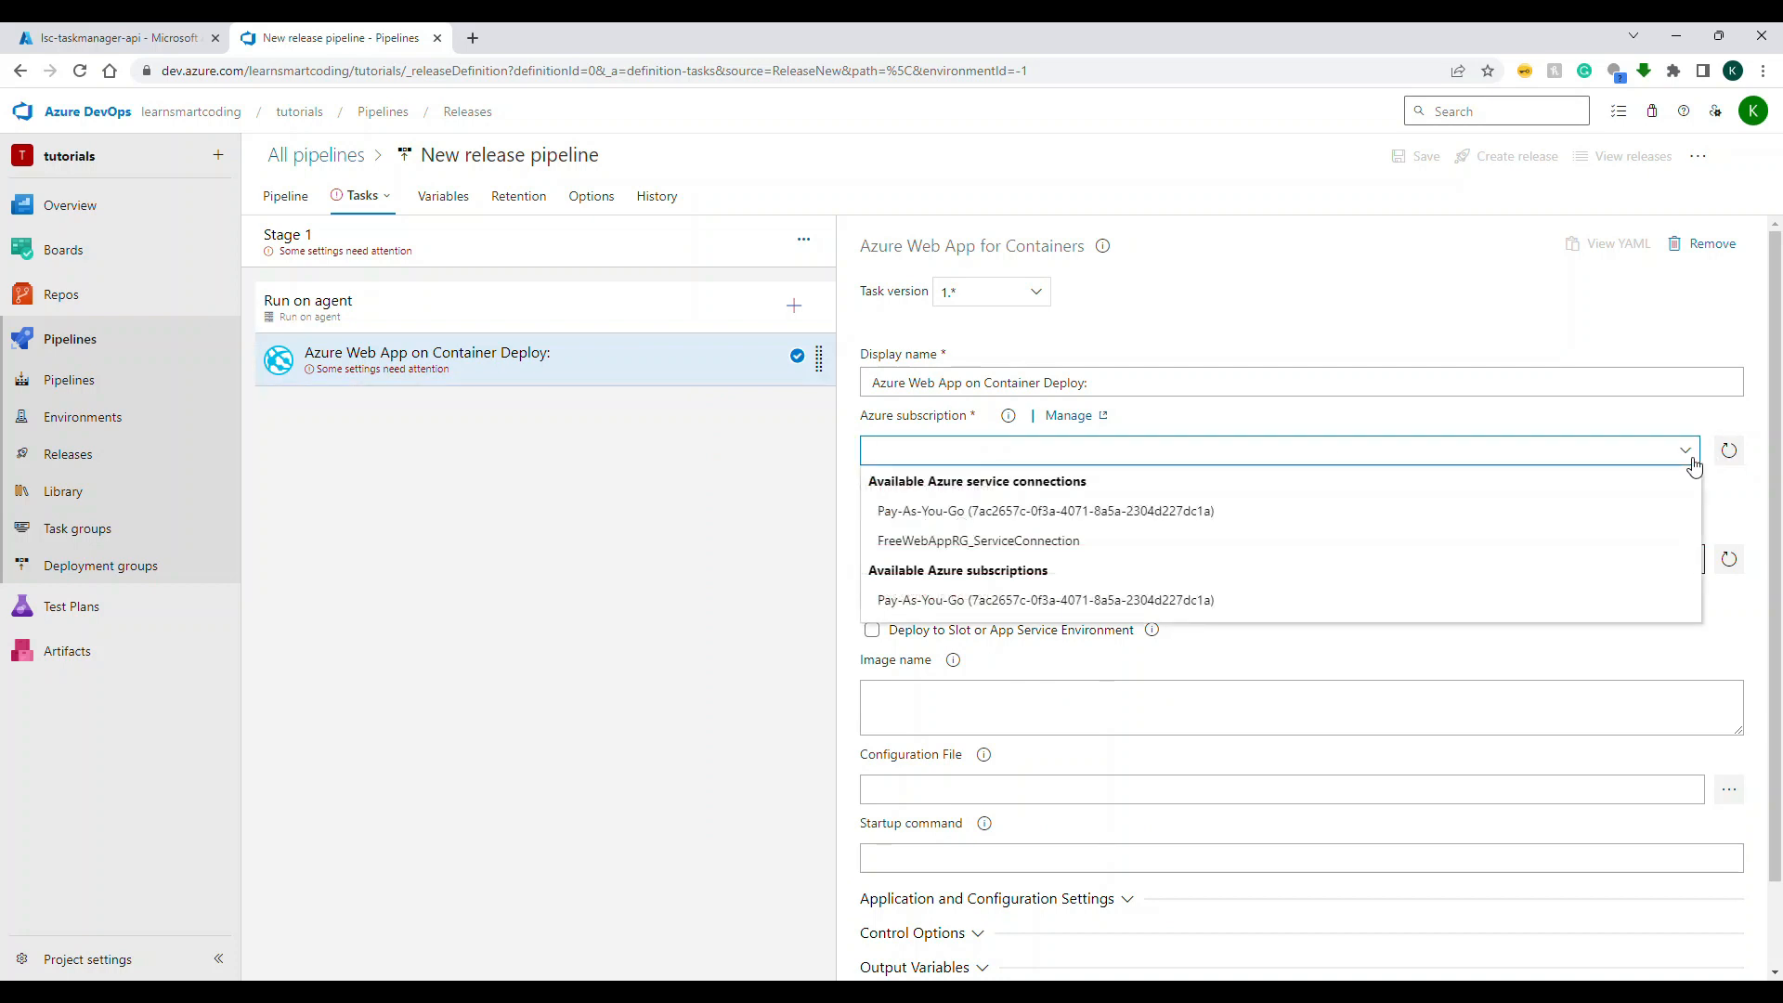
click(1598, 511)
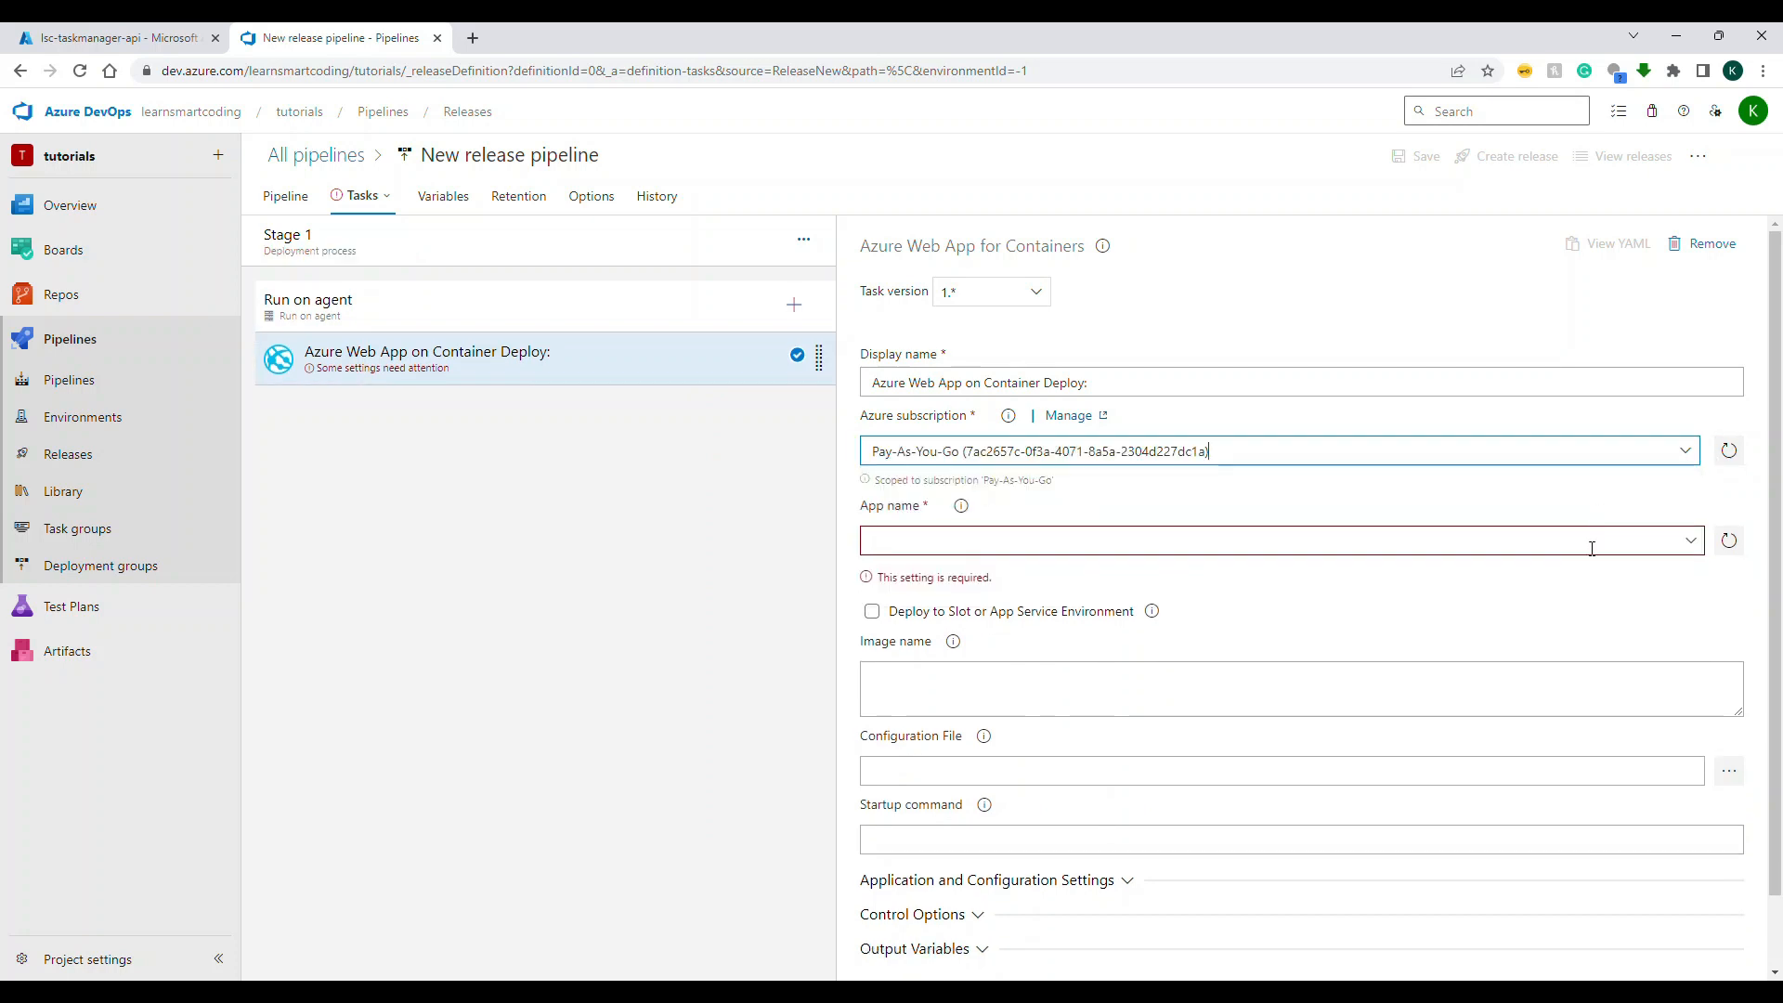
click(1692, 541)
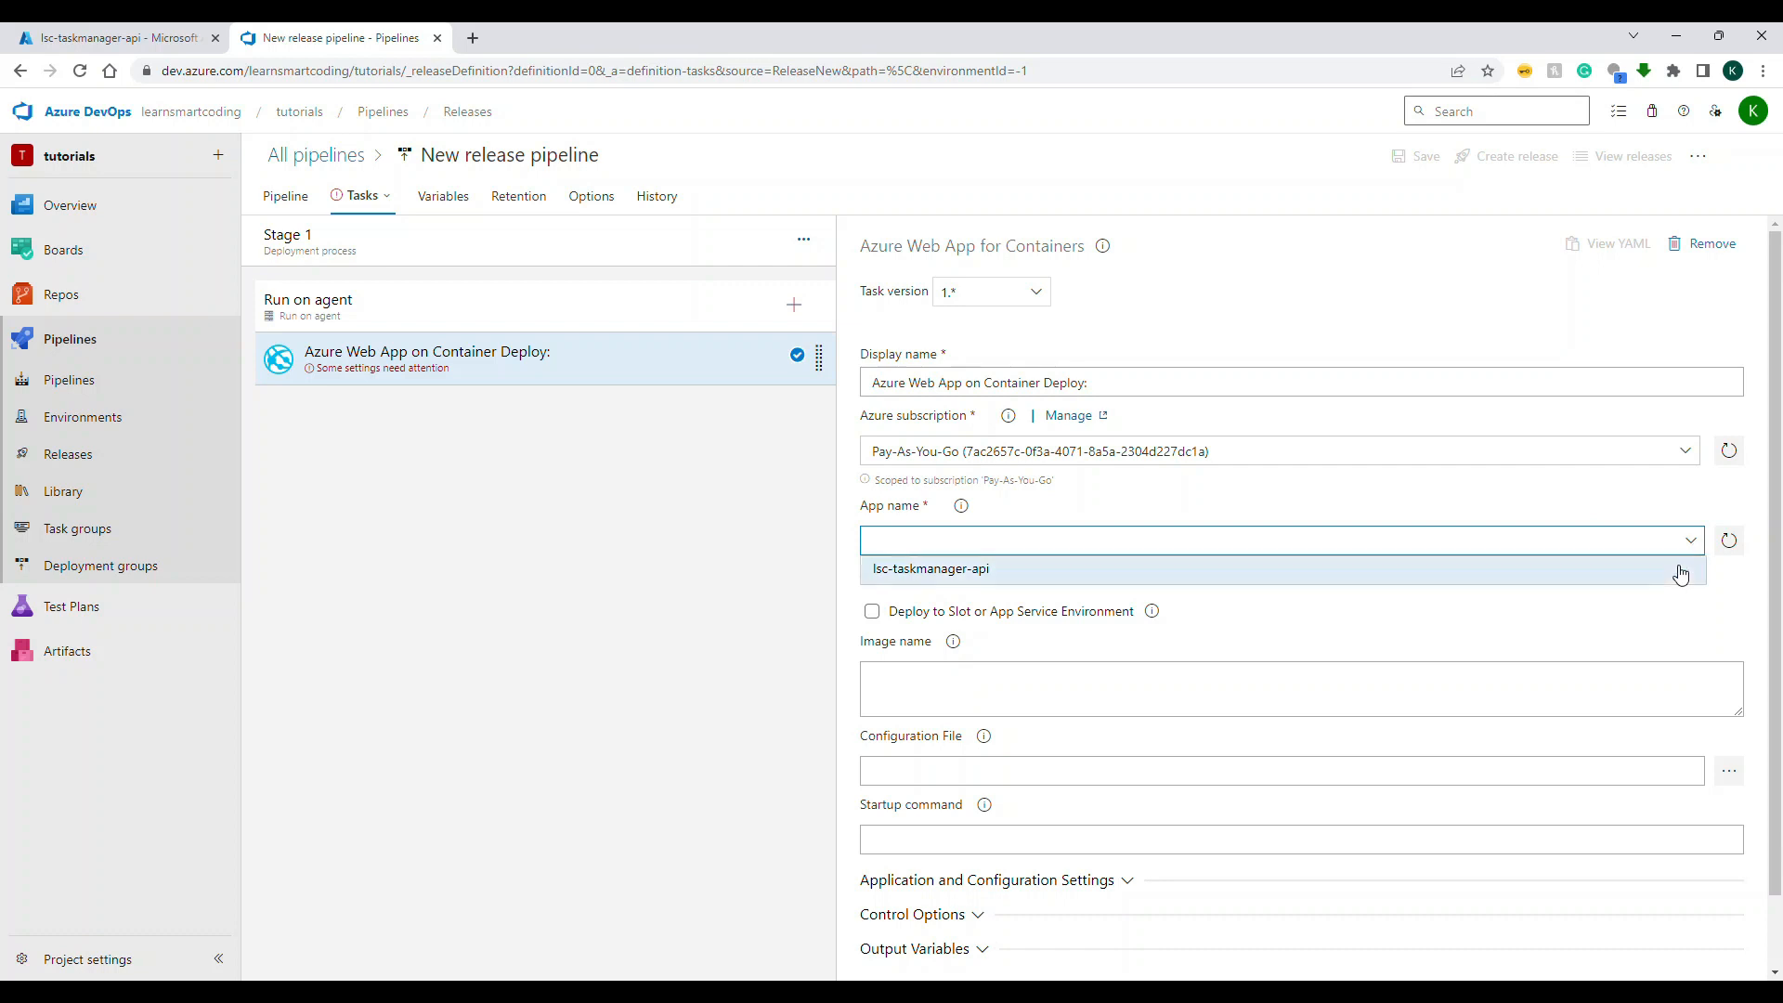
click(1683, 569)
Step: Check the required image name format, then copy the login server from the learnsmartcodingcr registry's access keys in the Azure portal
scroll(1682, 573, down, 1)
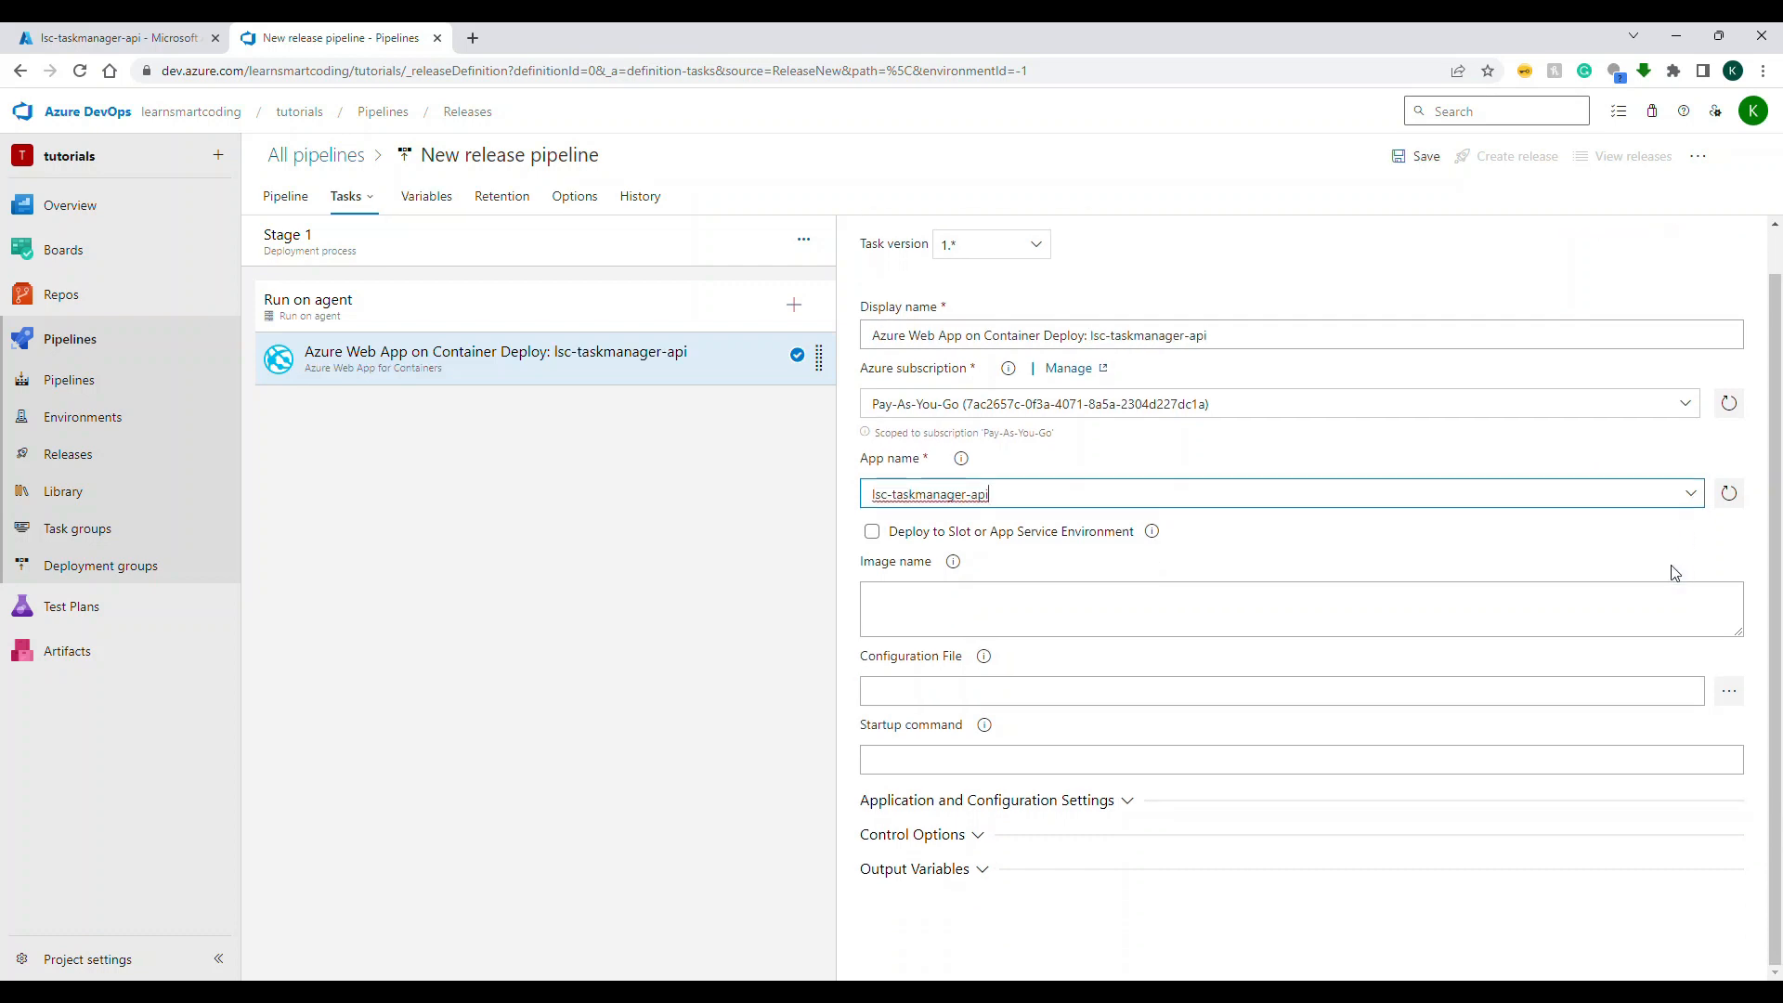
click(953, 562)
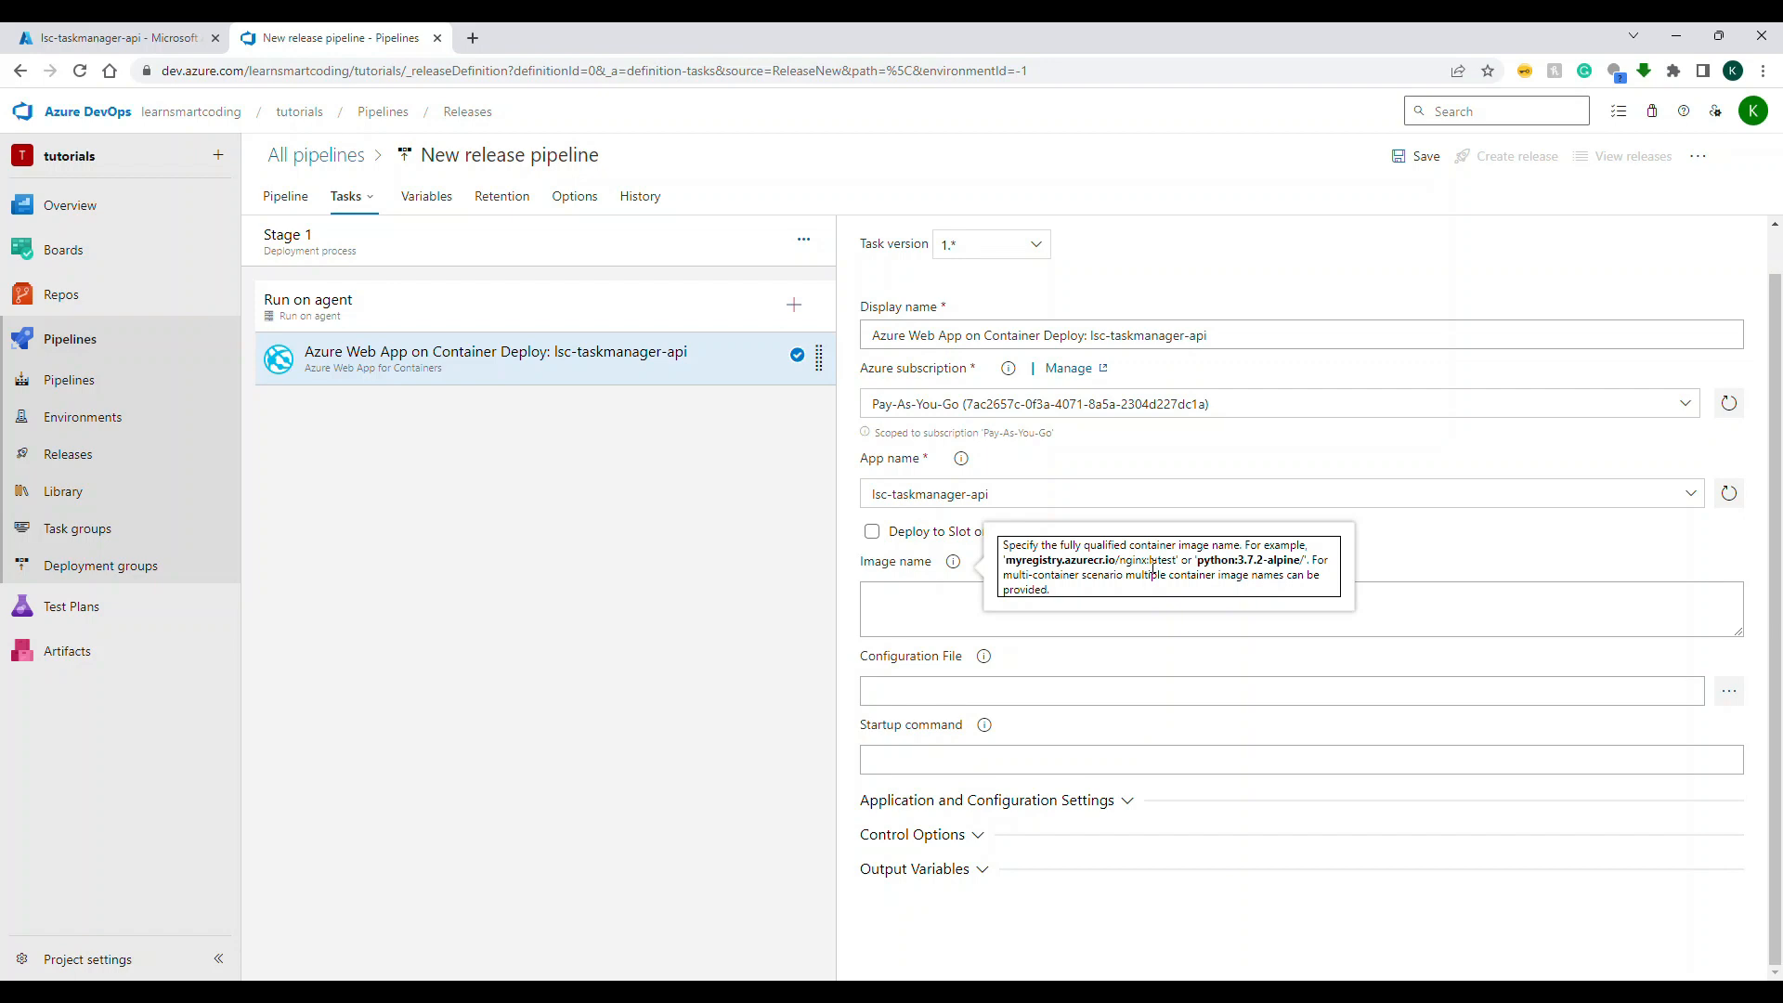
click(173, 41)
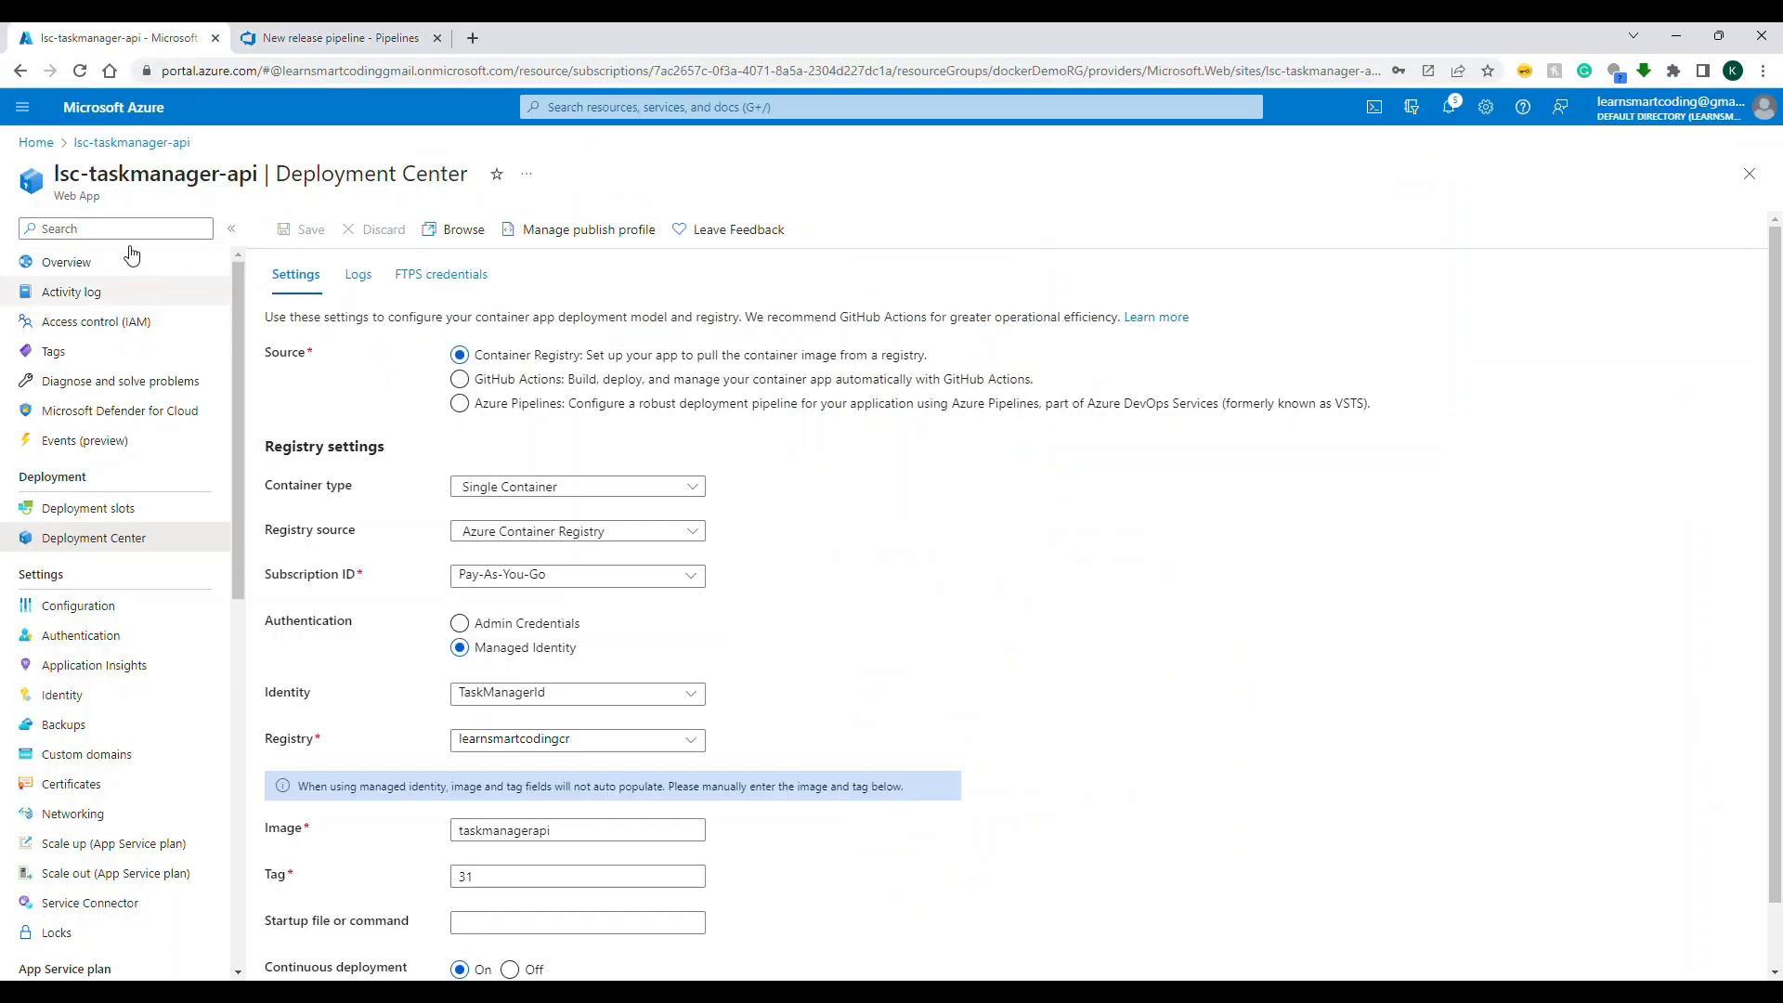
click(34, 142)
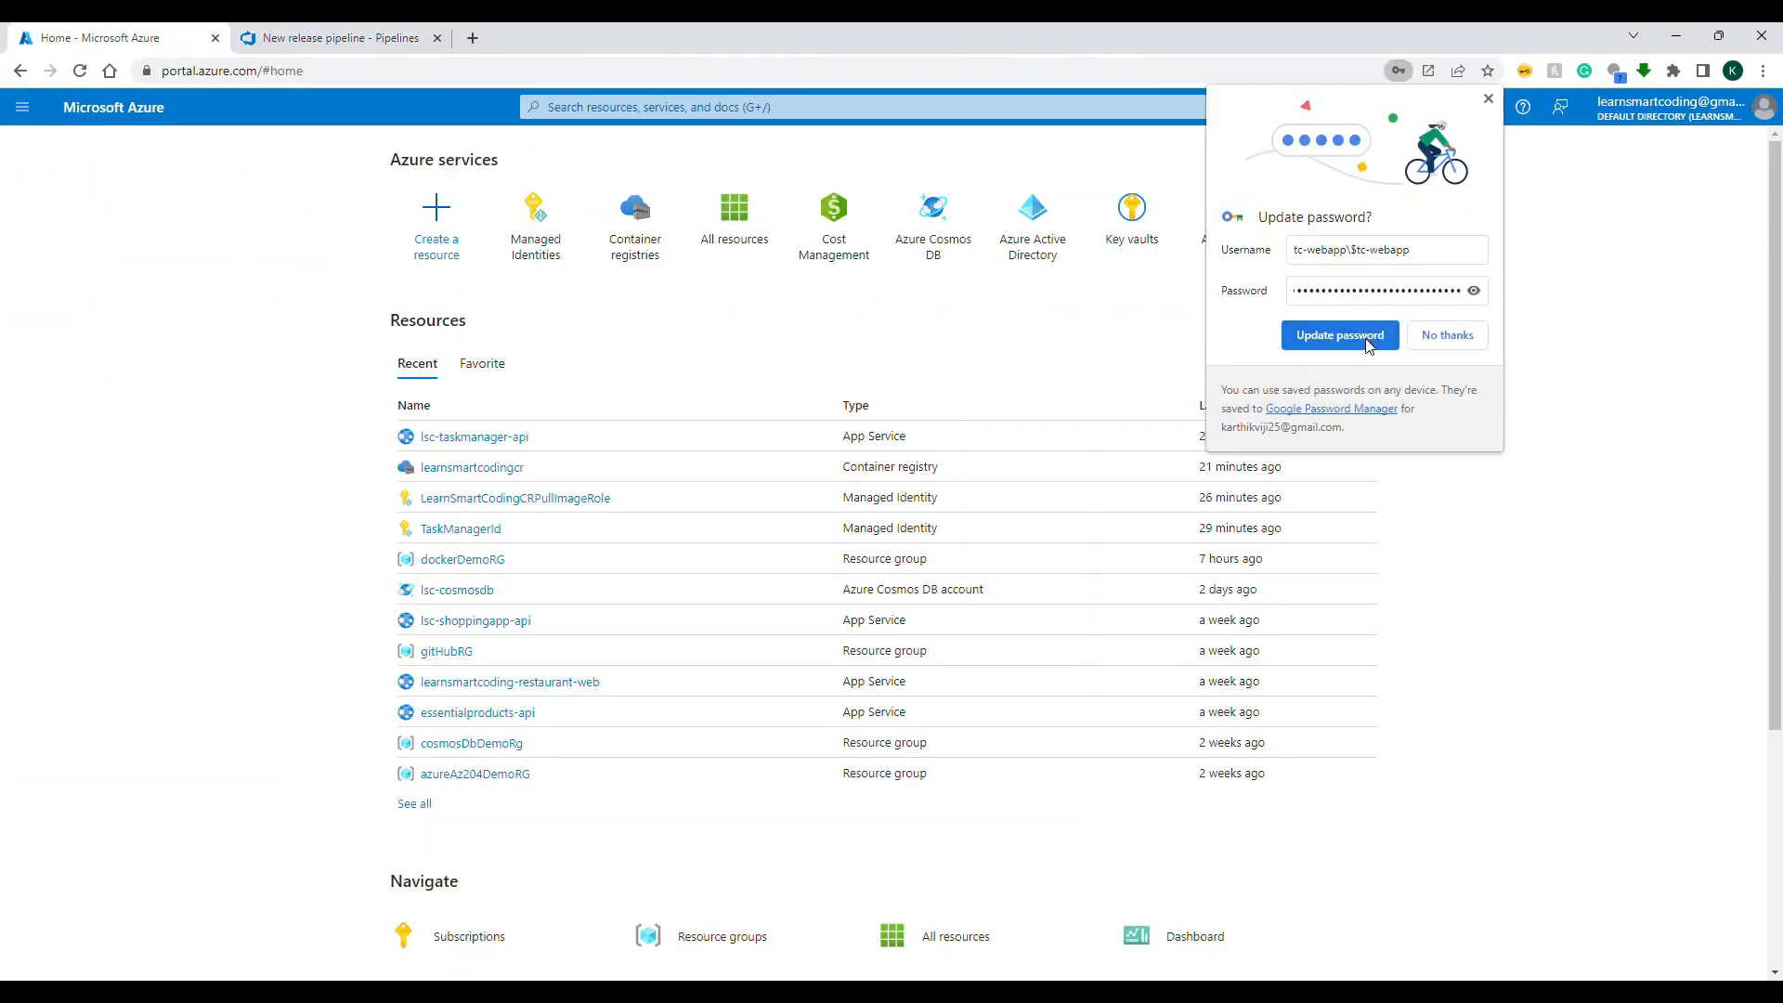
click(1465, 336)
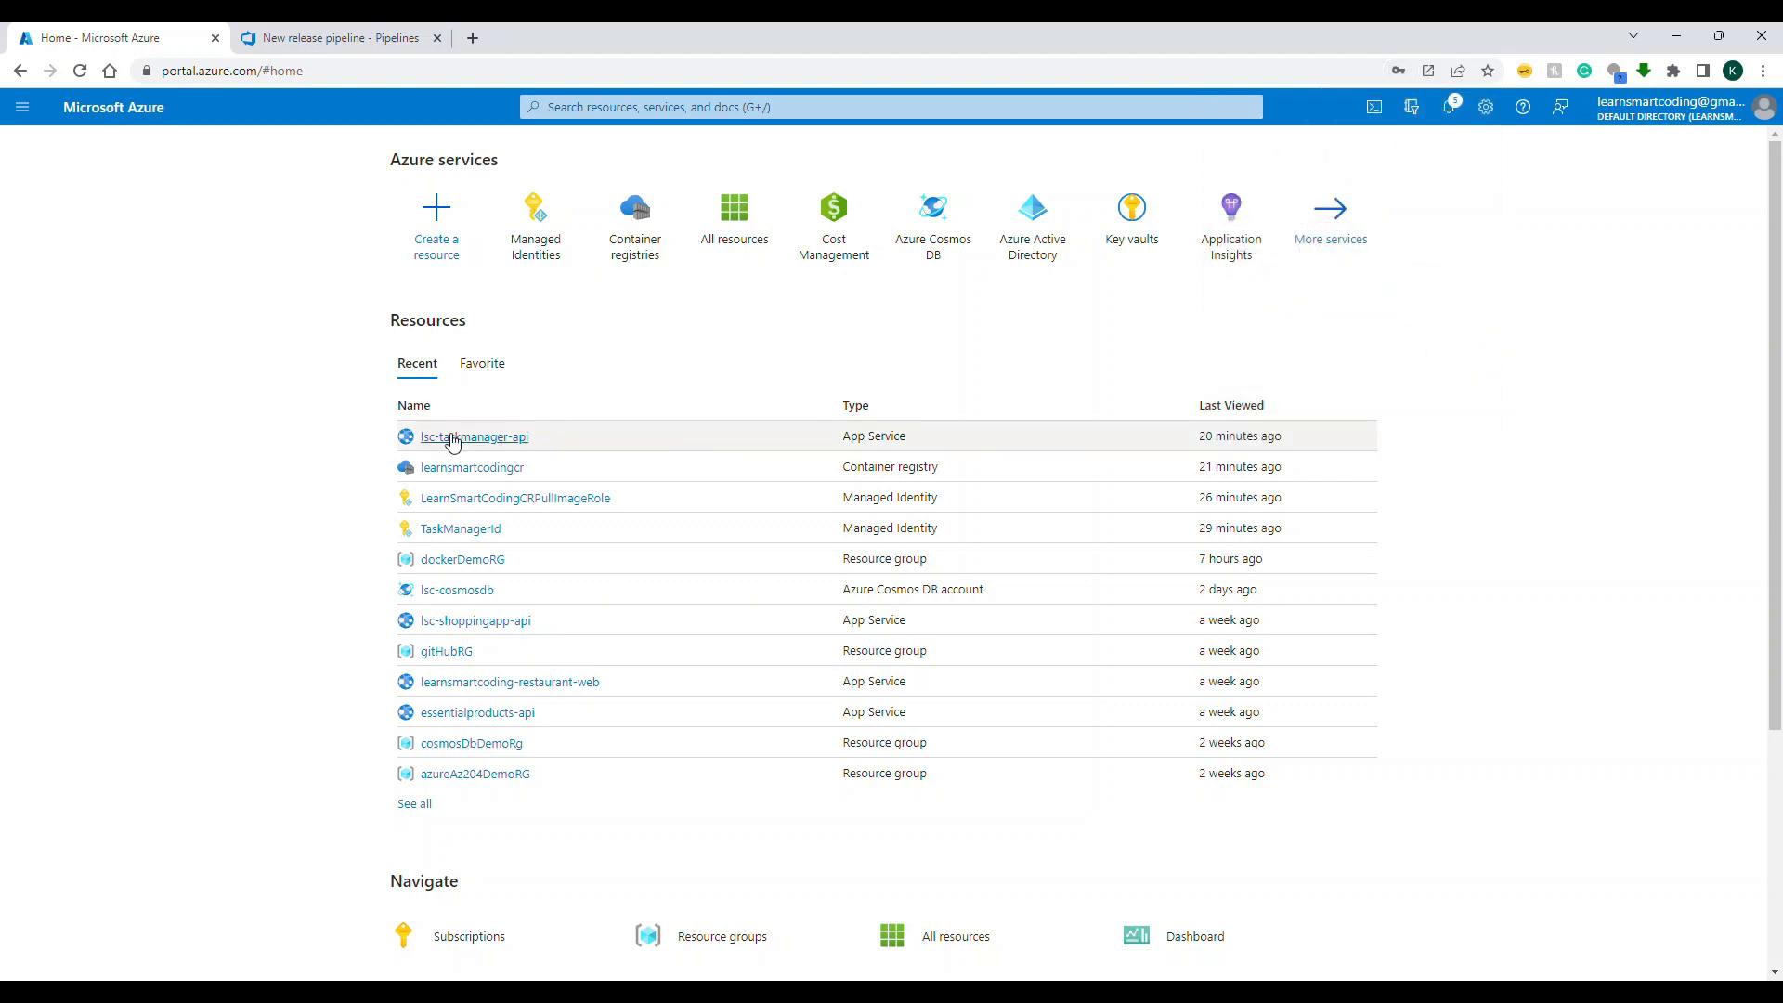
click(475, 468)
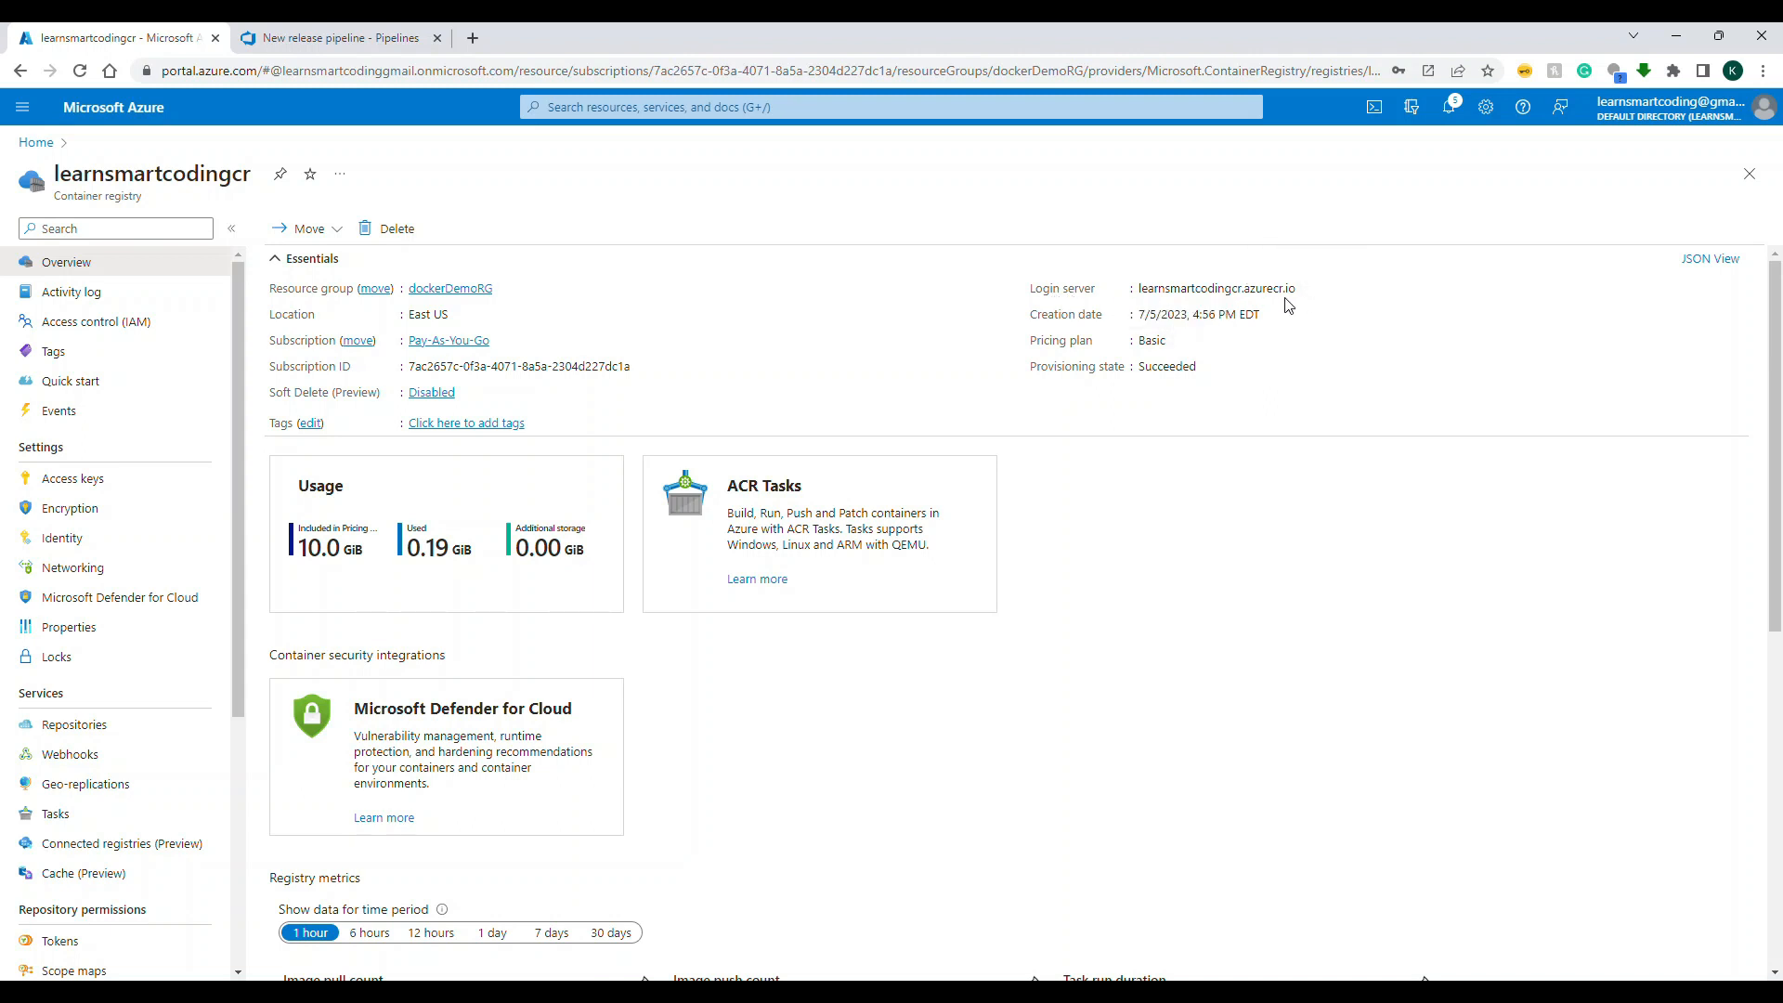
click(98, 484)
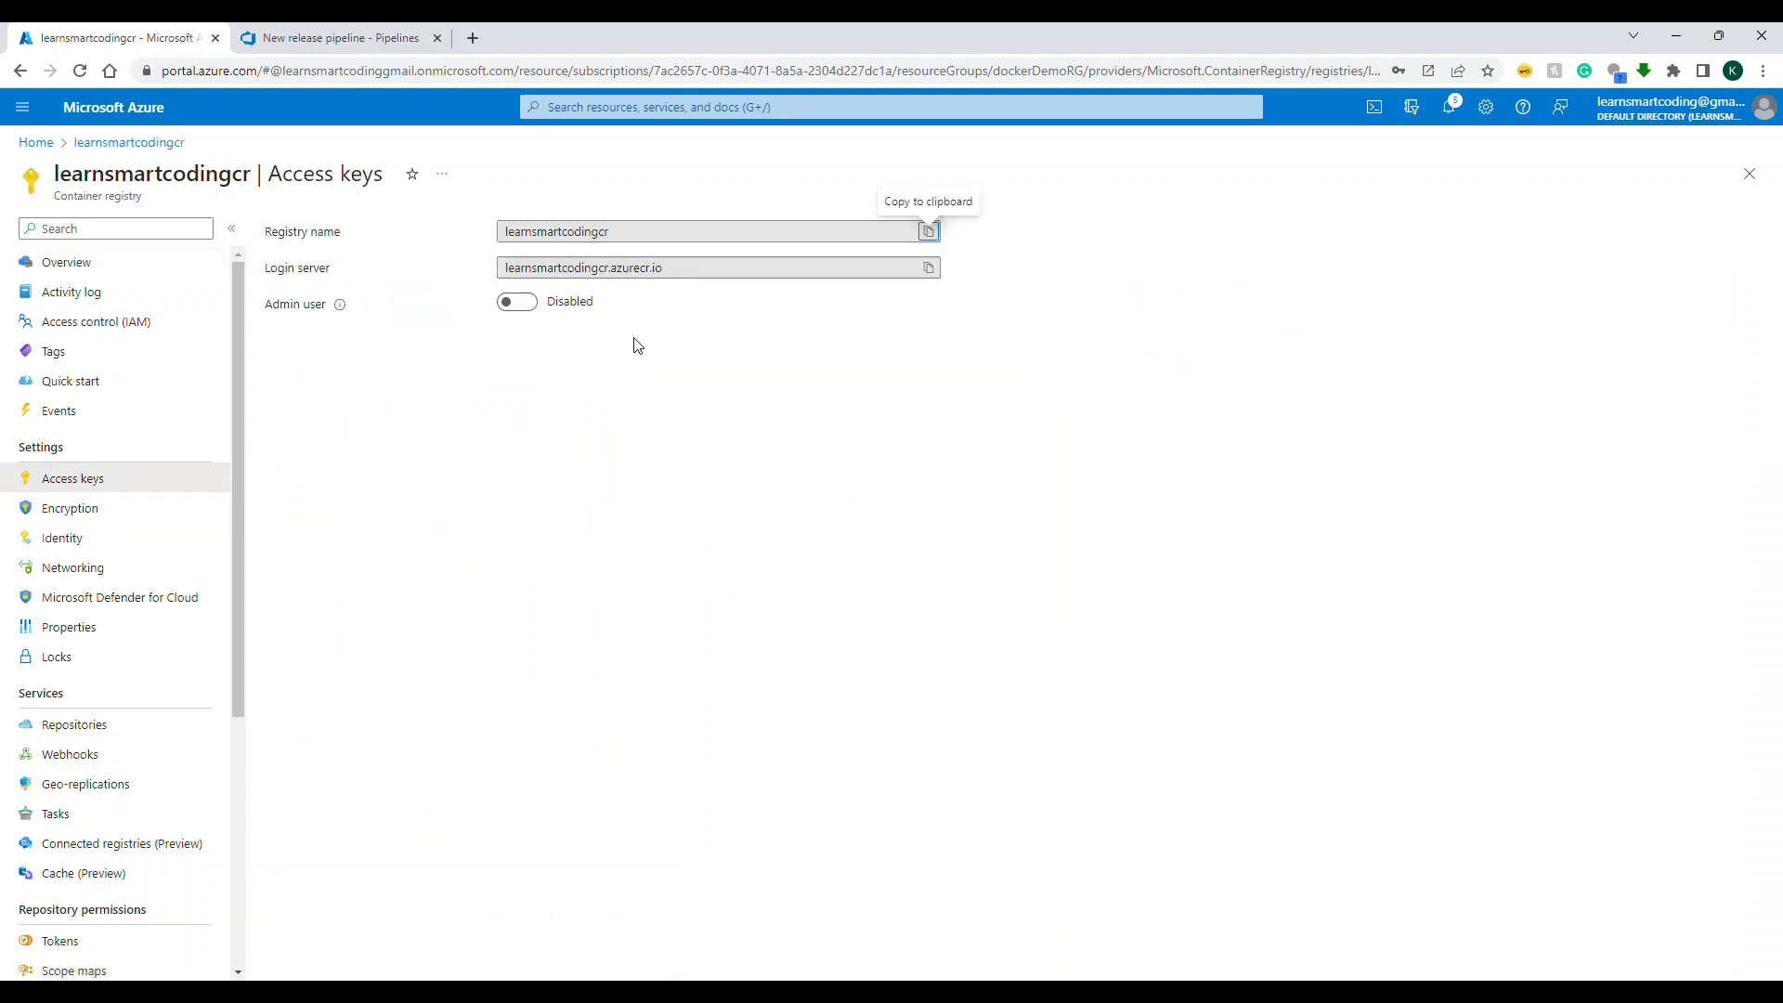
click(929, 270)
Step: Return to the Azure DevOps release pipeline and start the task's image name with learnsmartcodingcr.azurecr.io/
click(341, 37)
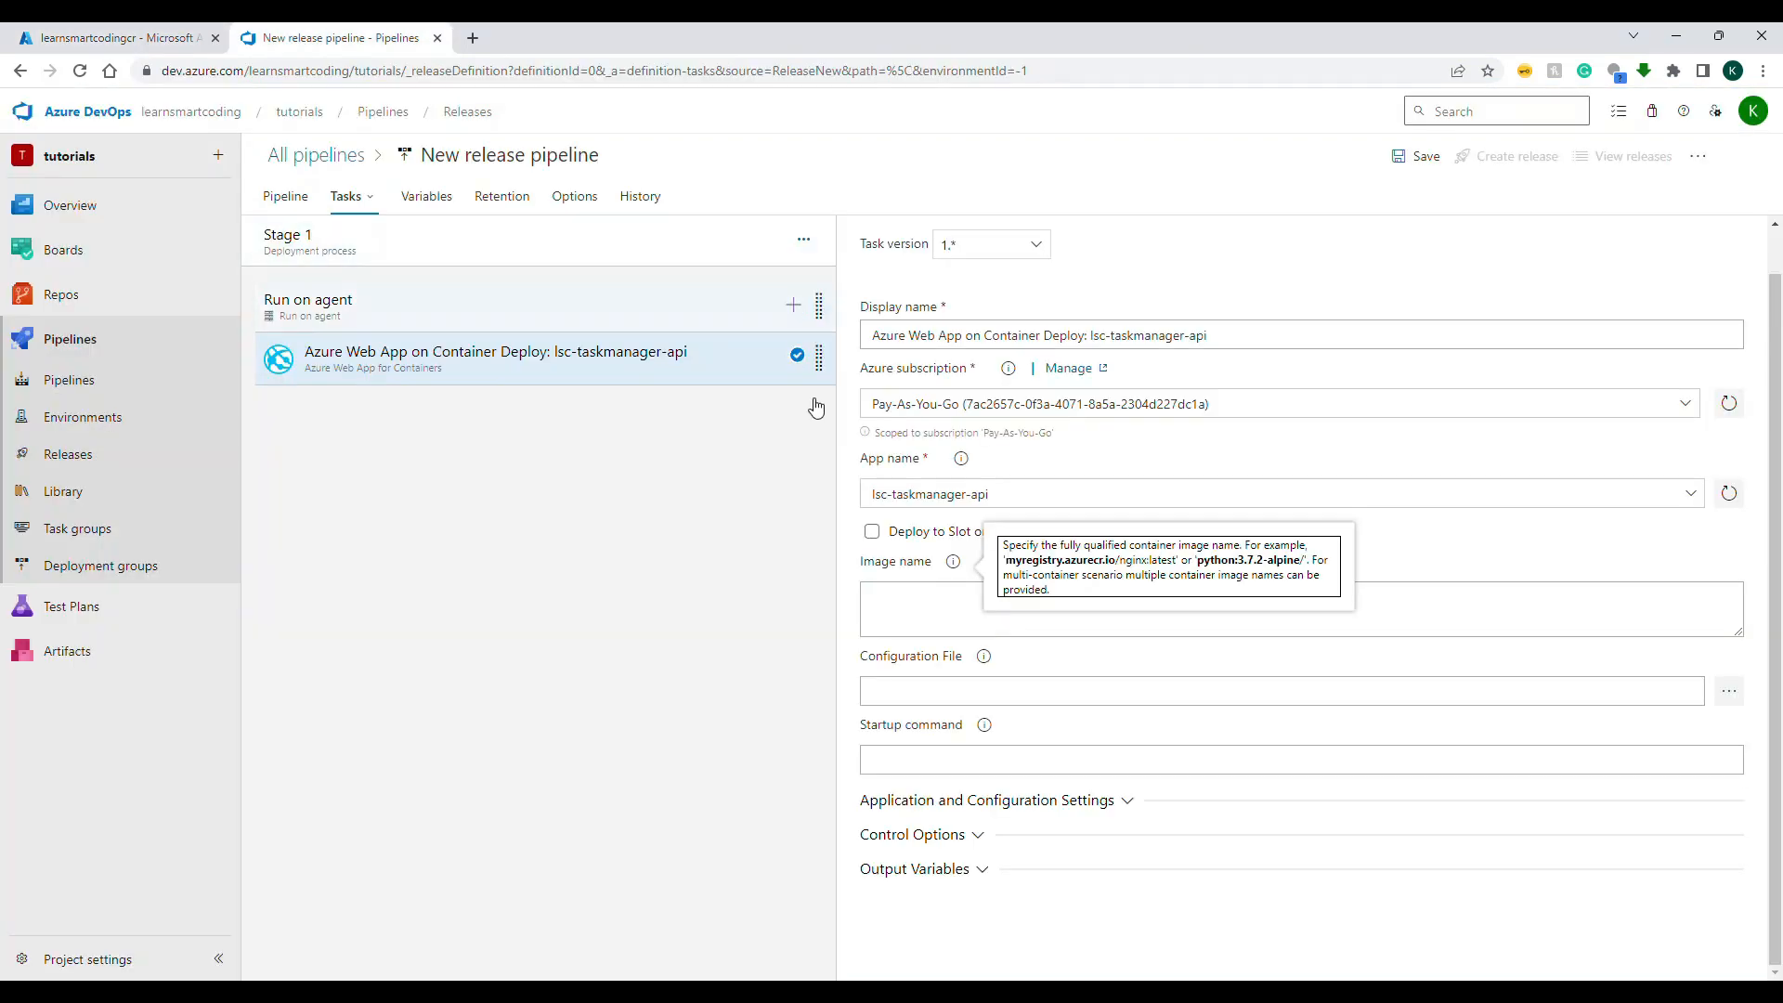
click(913, 595)
key(ctrl+v)
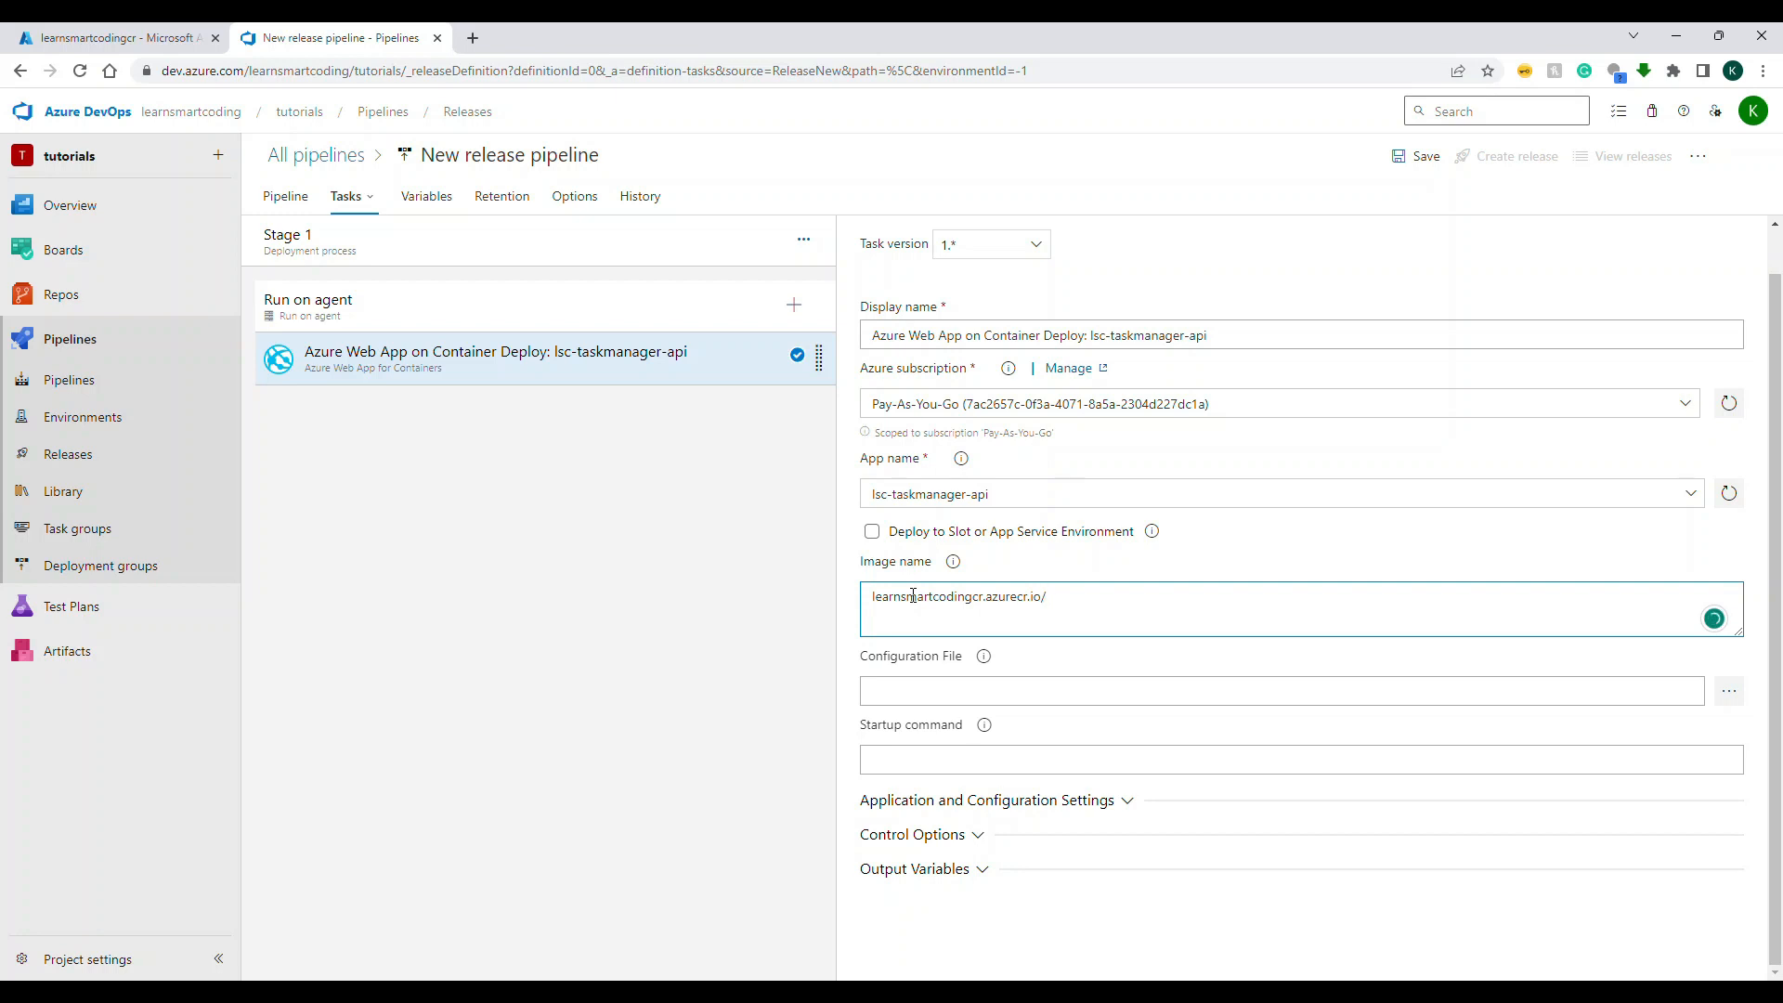
Step: Copy the repository name taskmanagerapi from the registry in the Azure portal and append it to the release task's image name
key(ctrl+Tab)
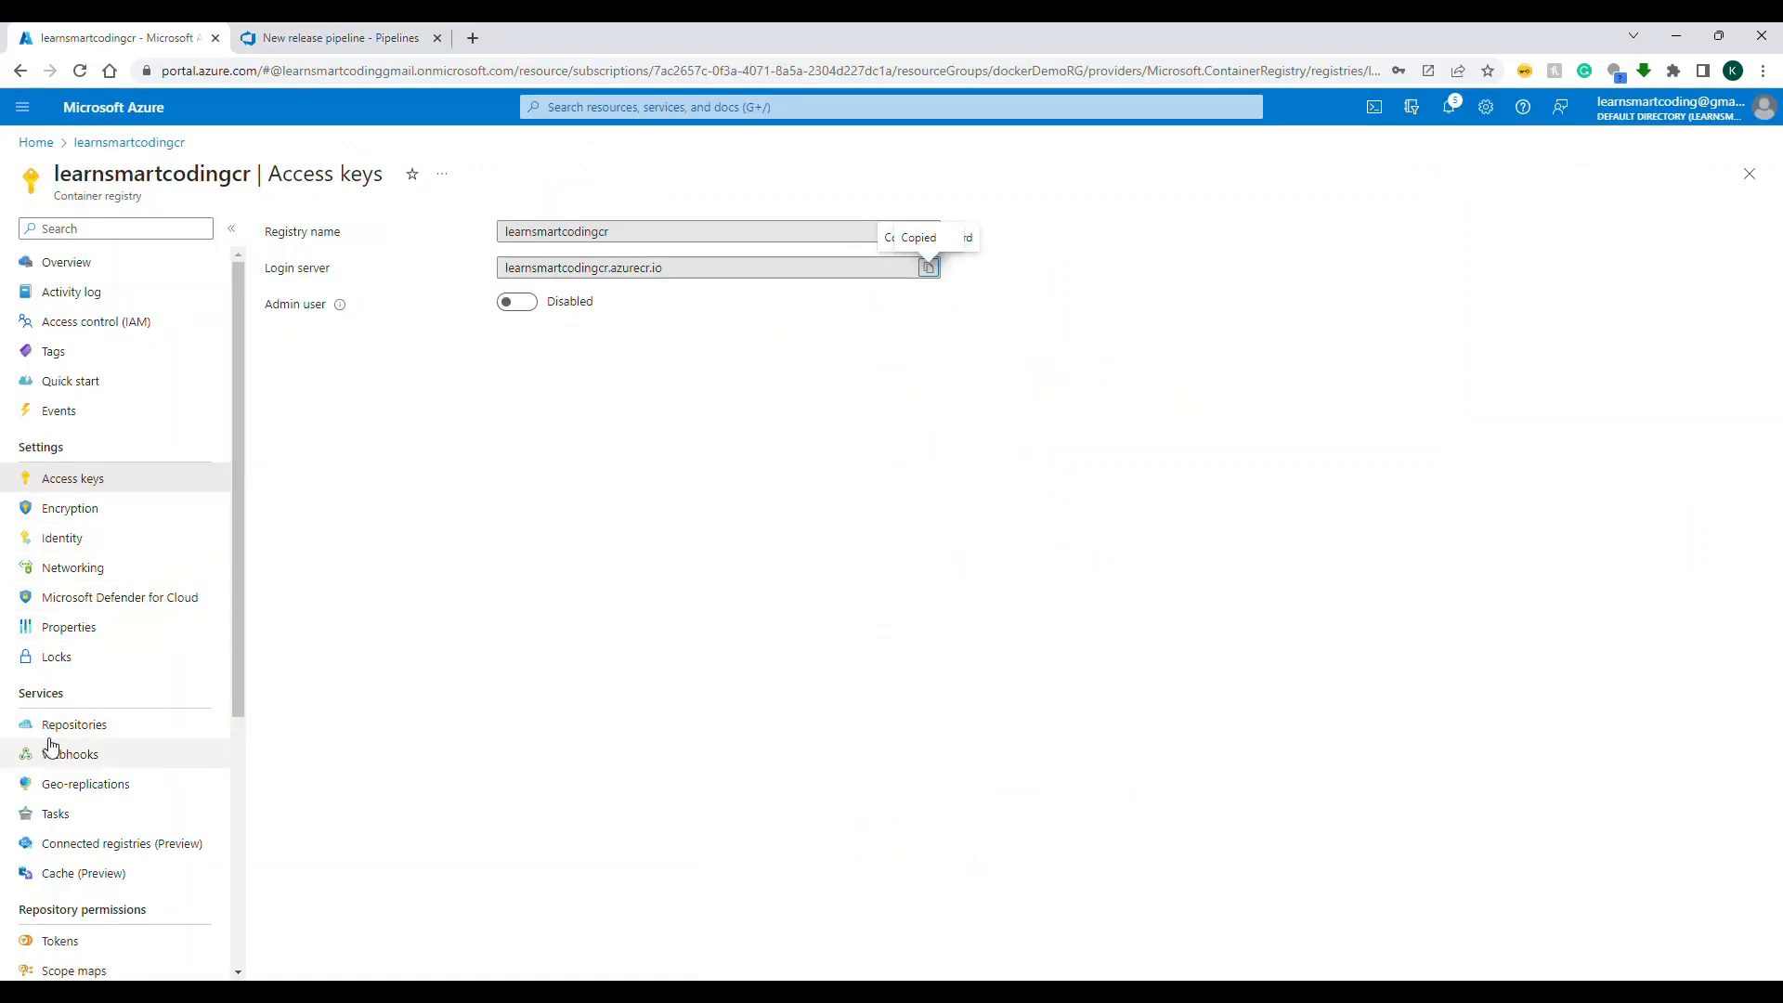
click(51, 732)
click(333, 336)
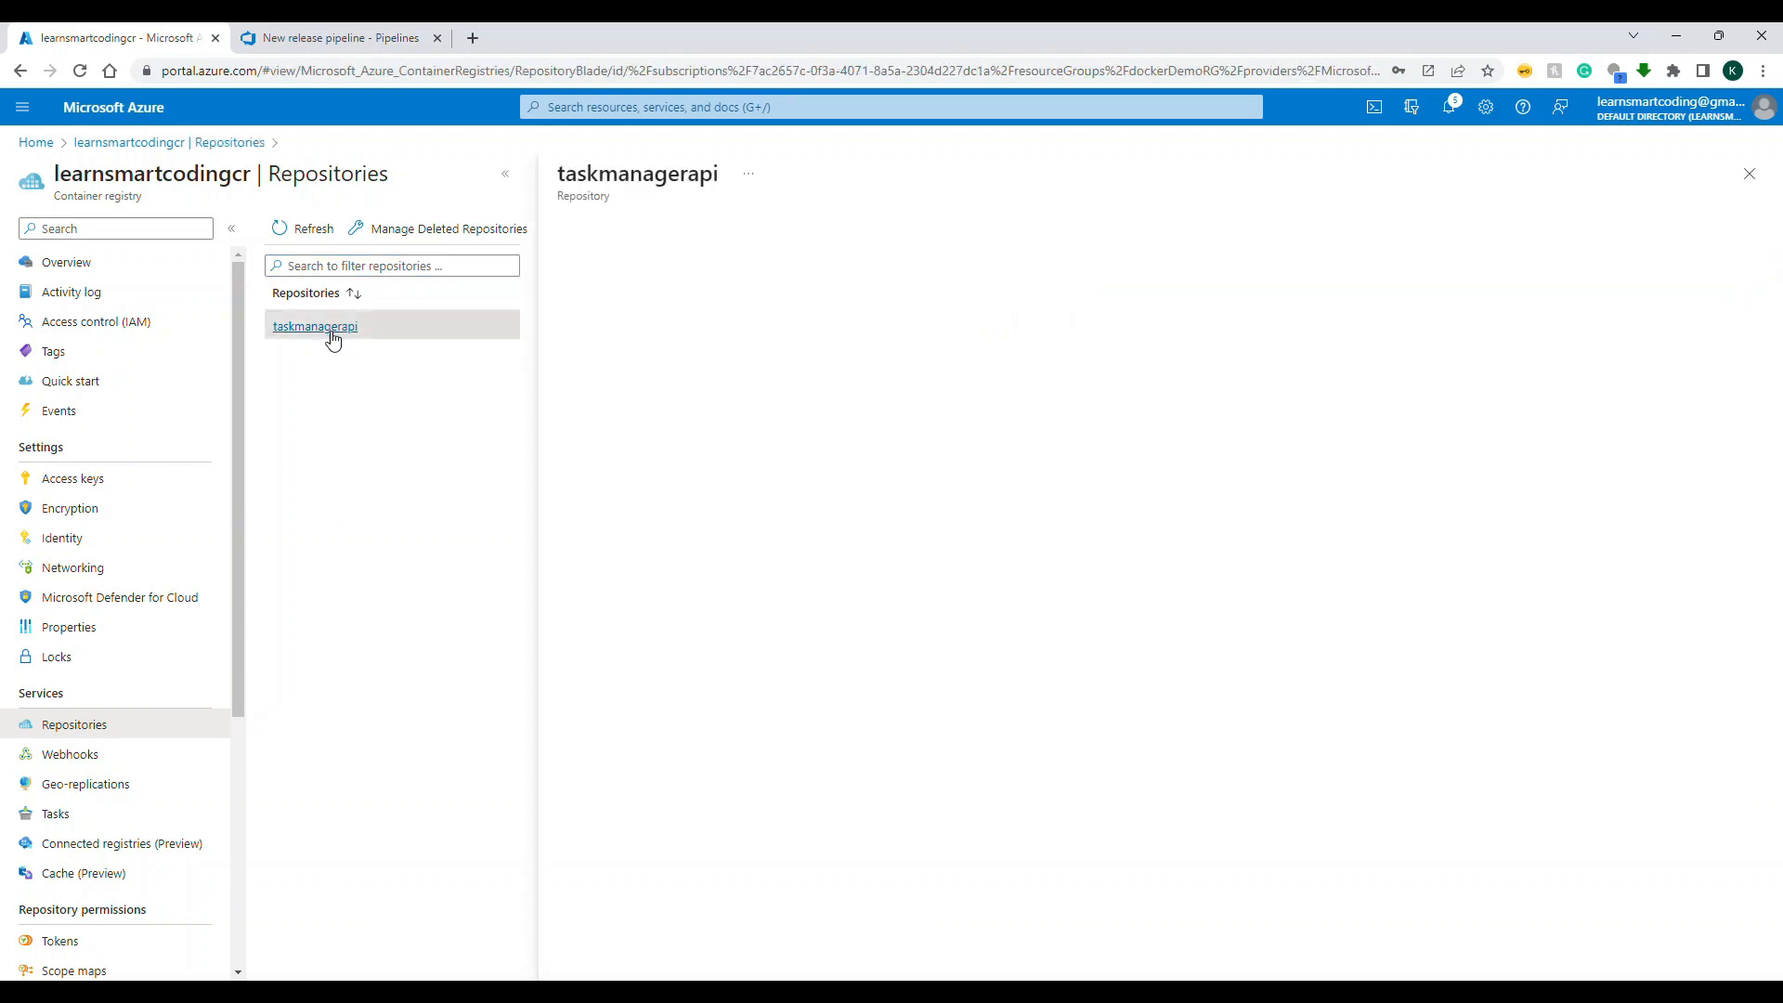
double_click(706, 176)
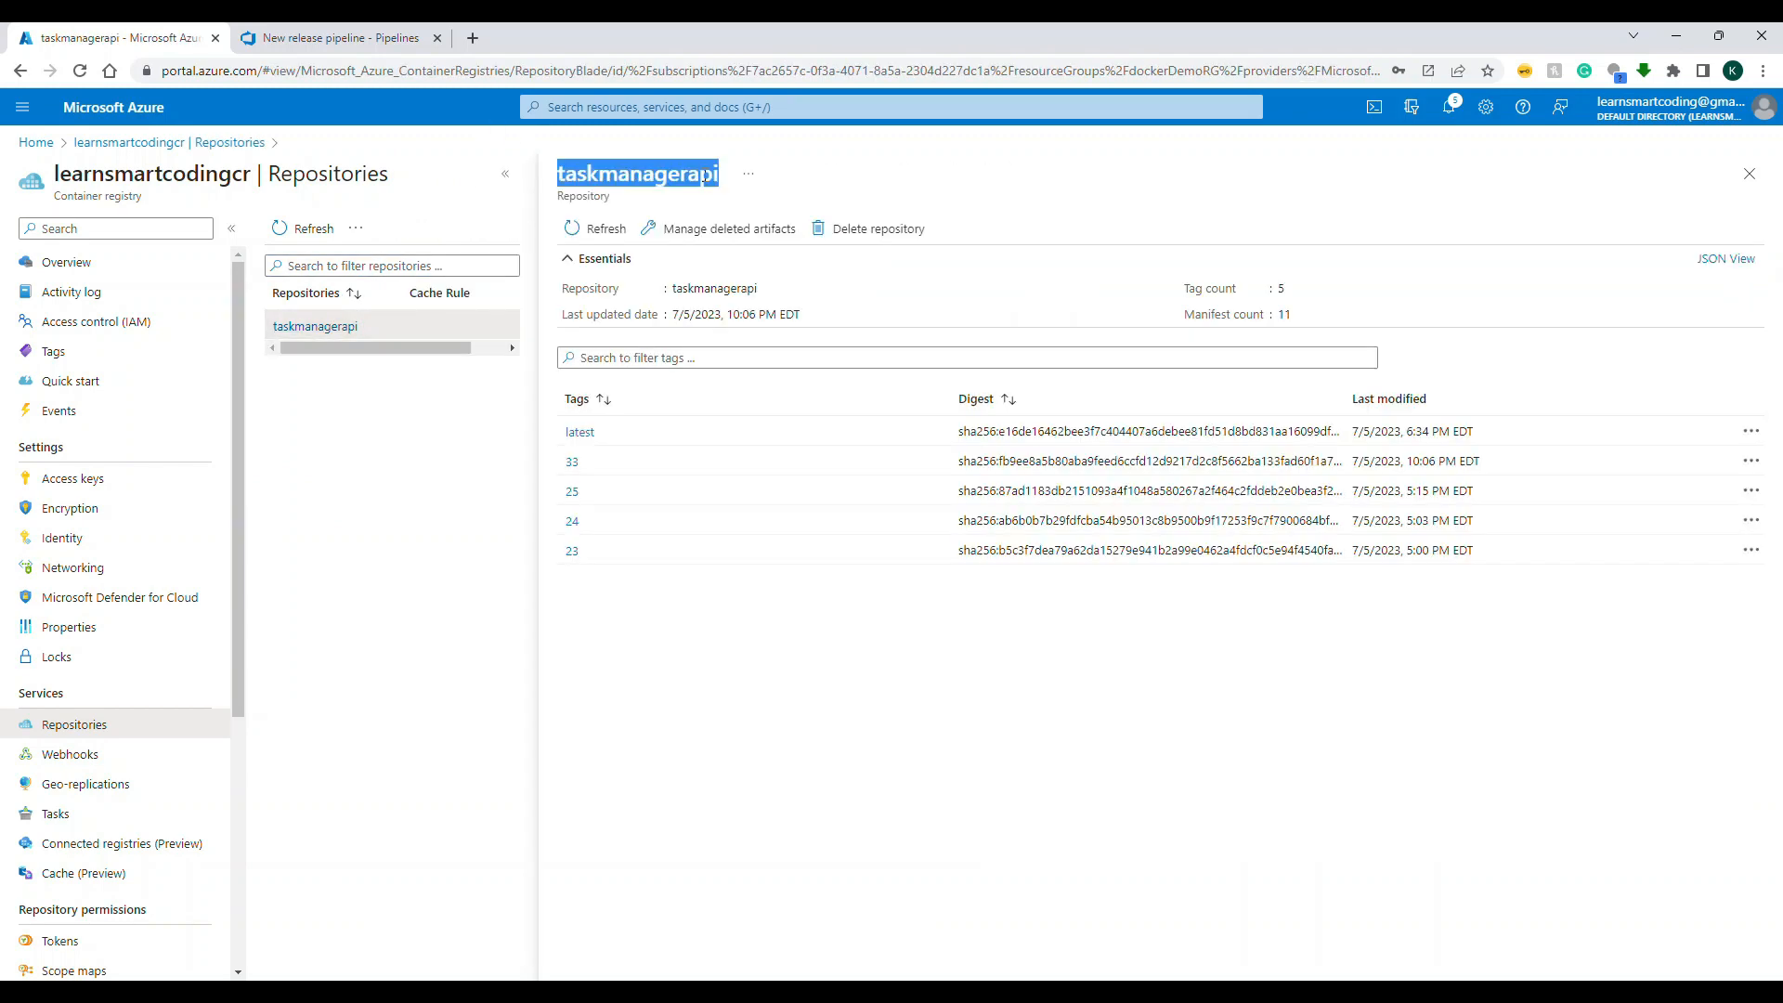
key(ctrl+Tab)
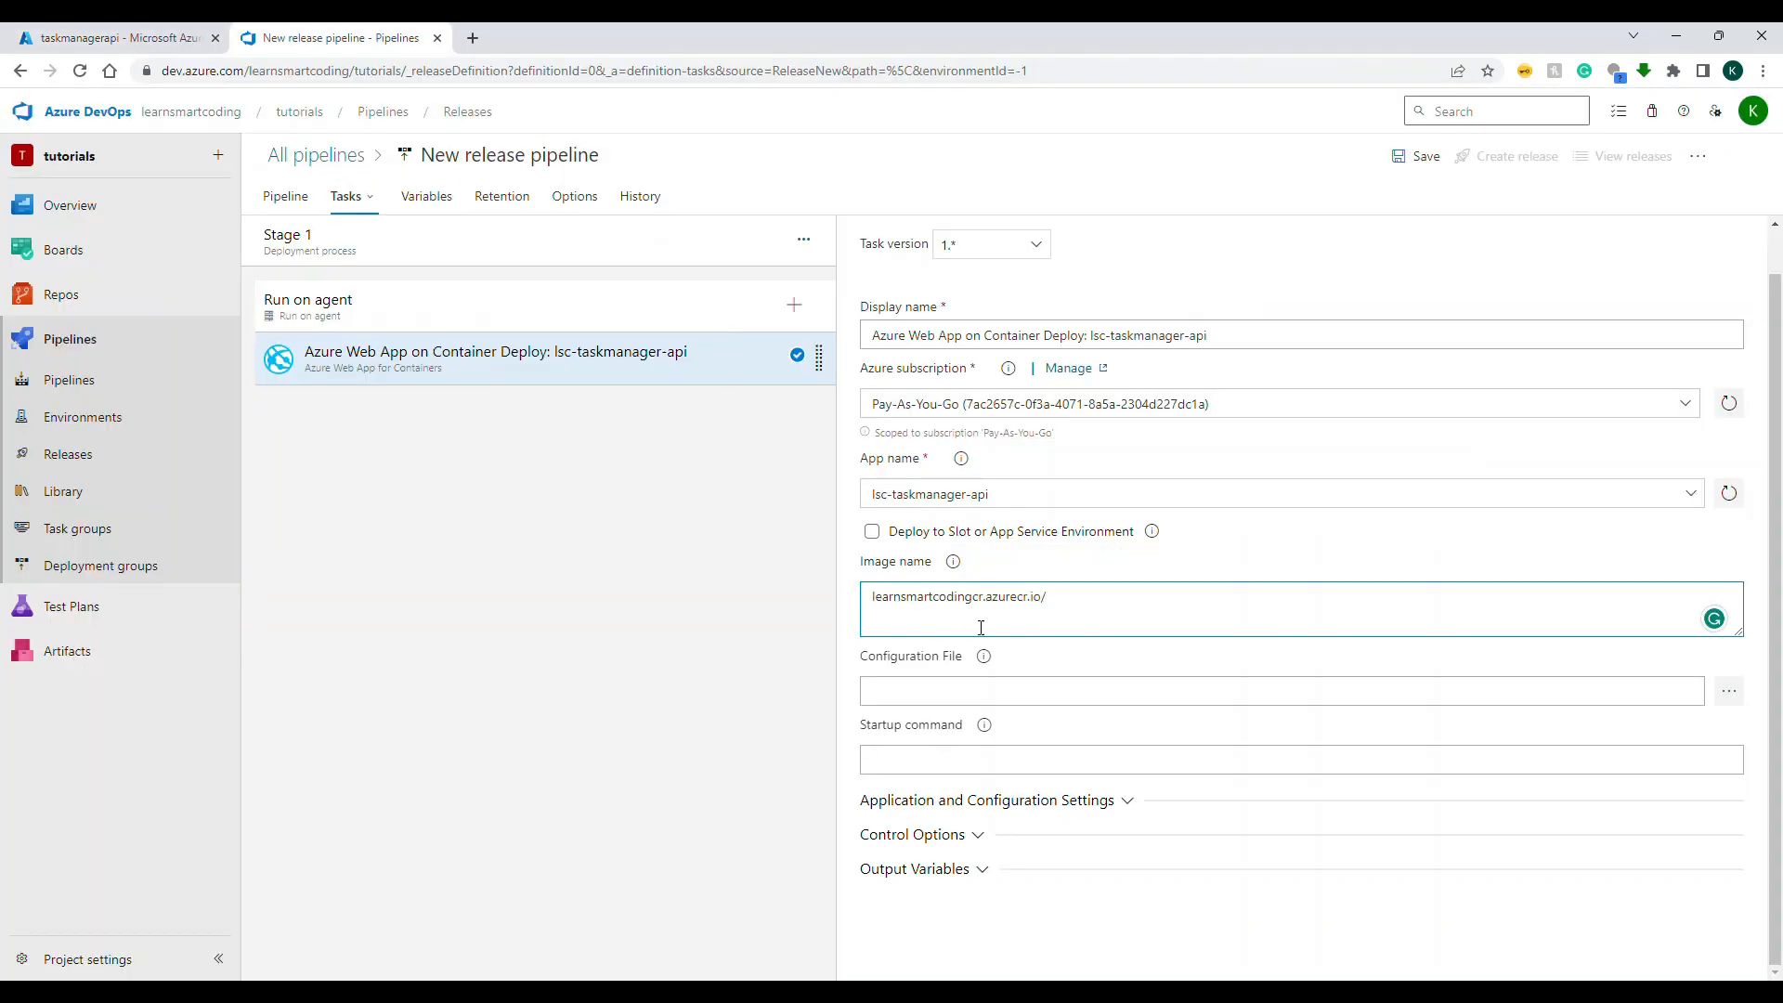
key(ctrl+v)
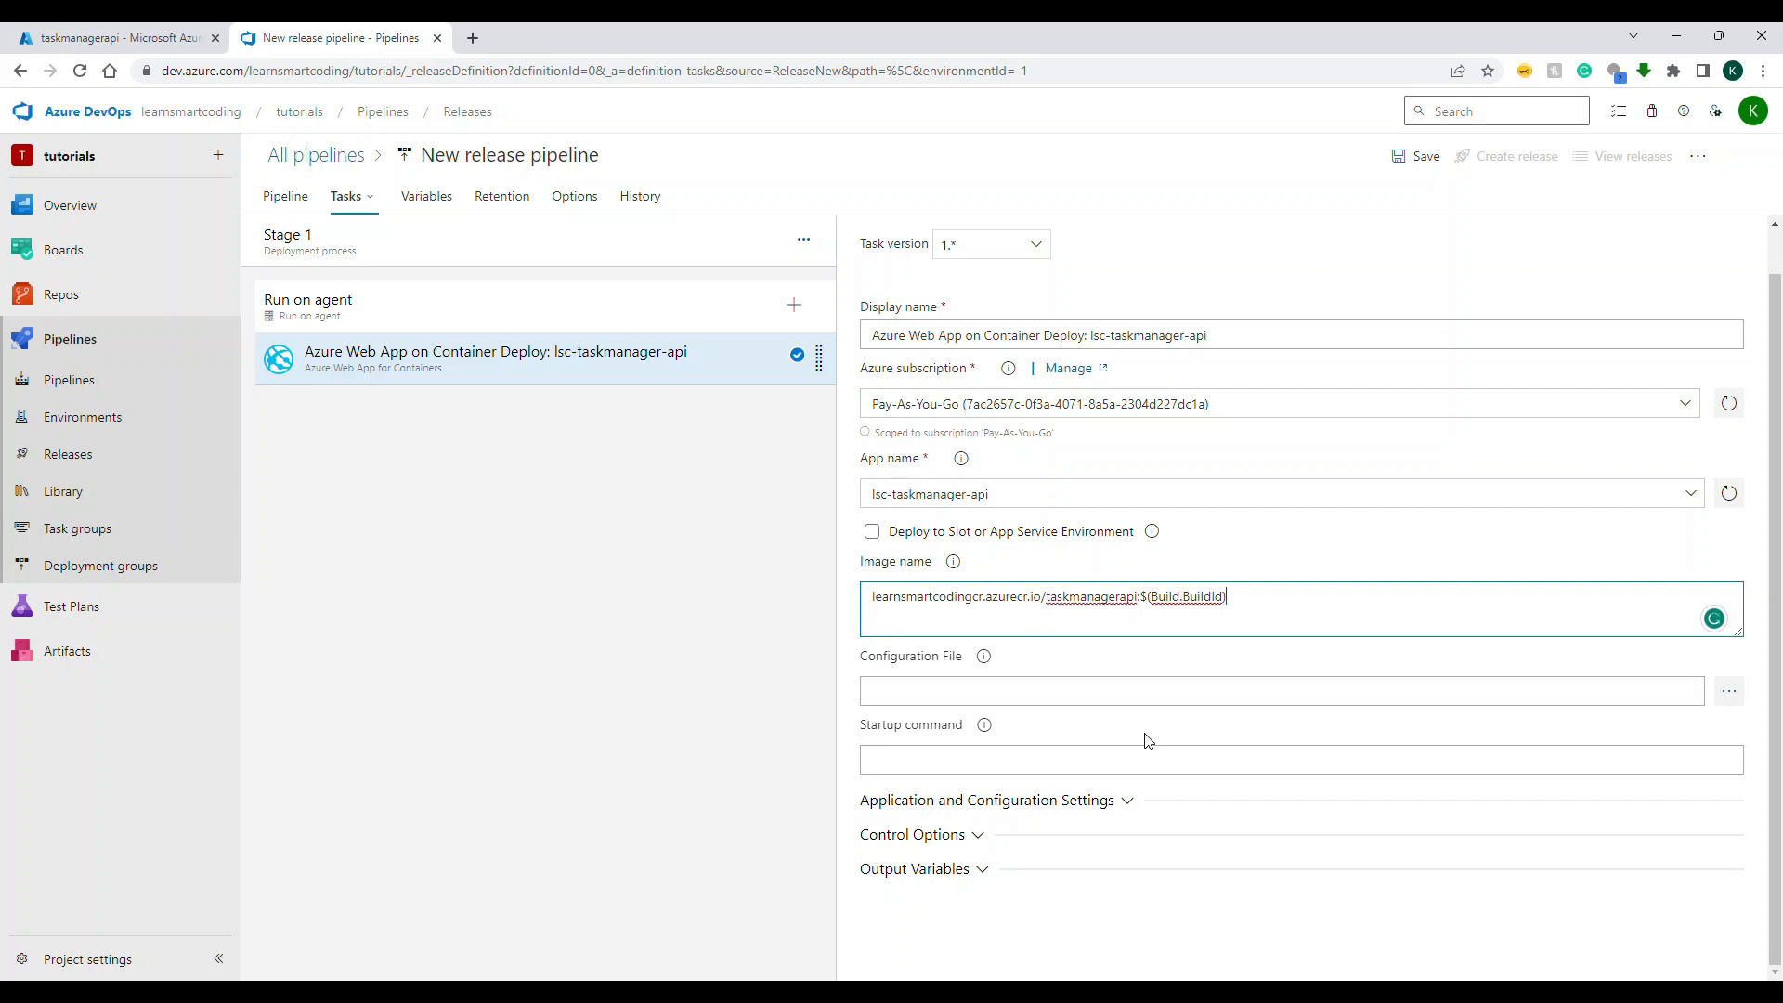
Step: Rename the release pipeline's first stage to Stage
click(369, 254)
text(Stage)
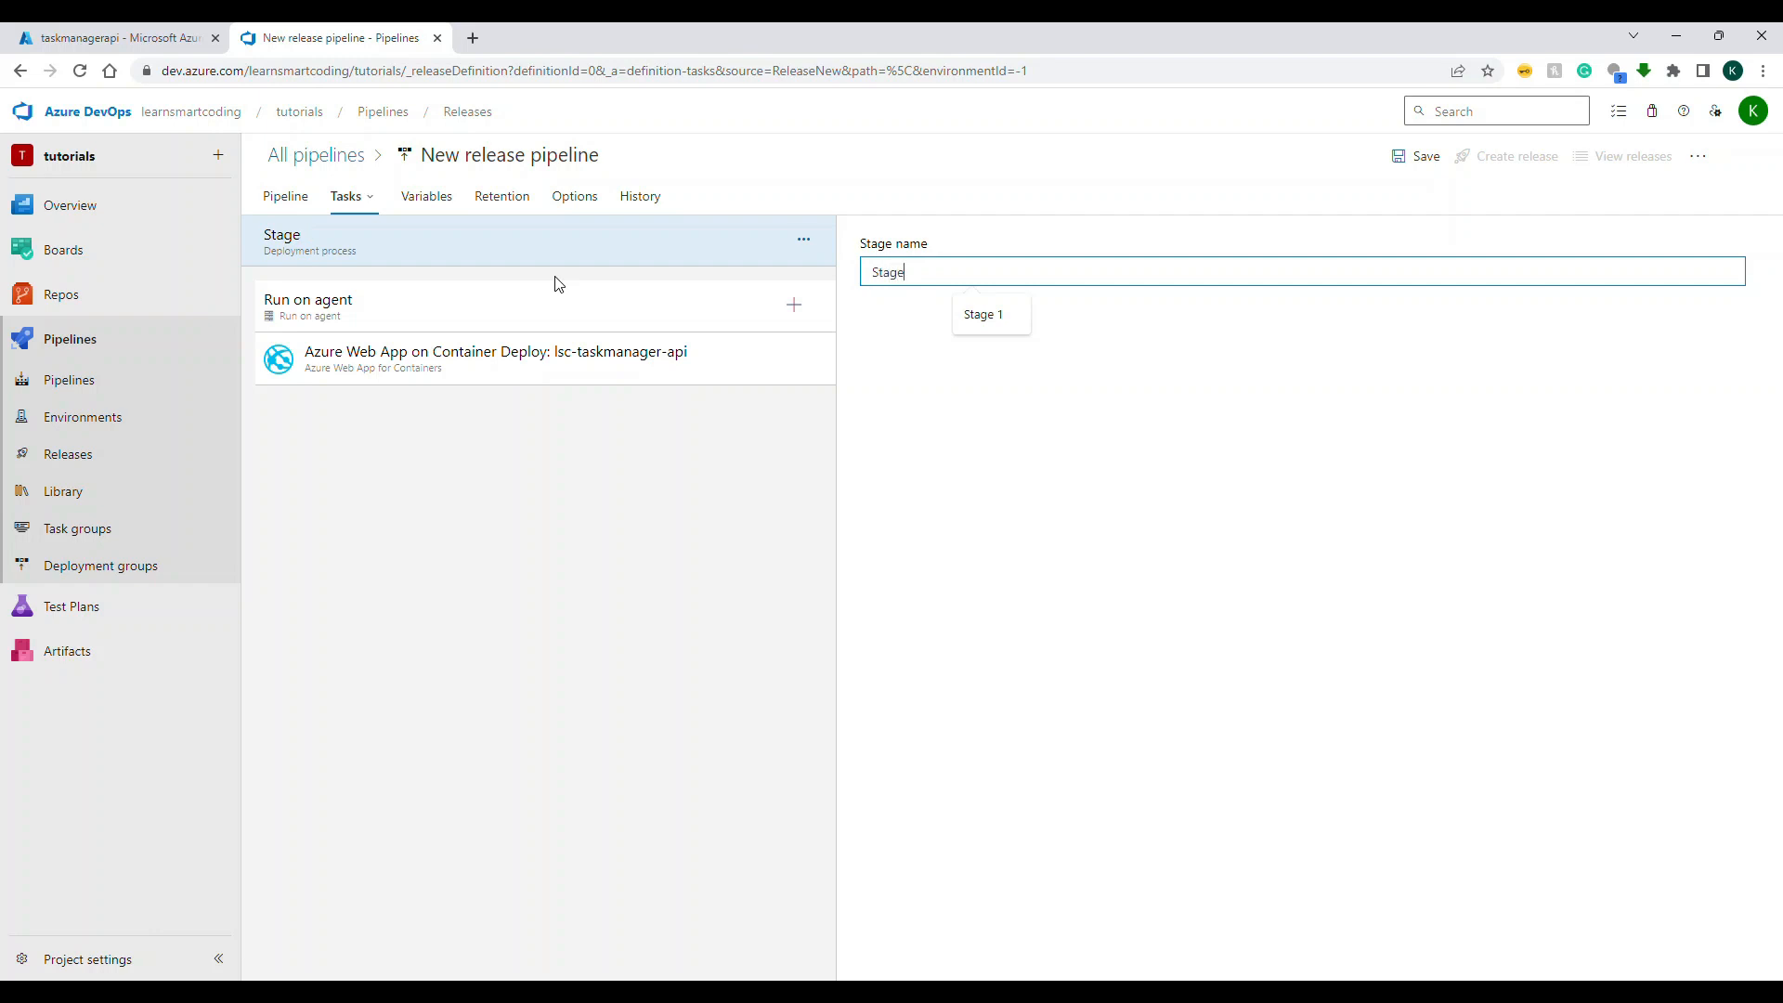
click(590, 313)
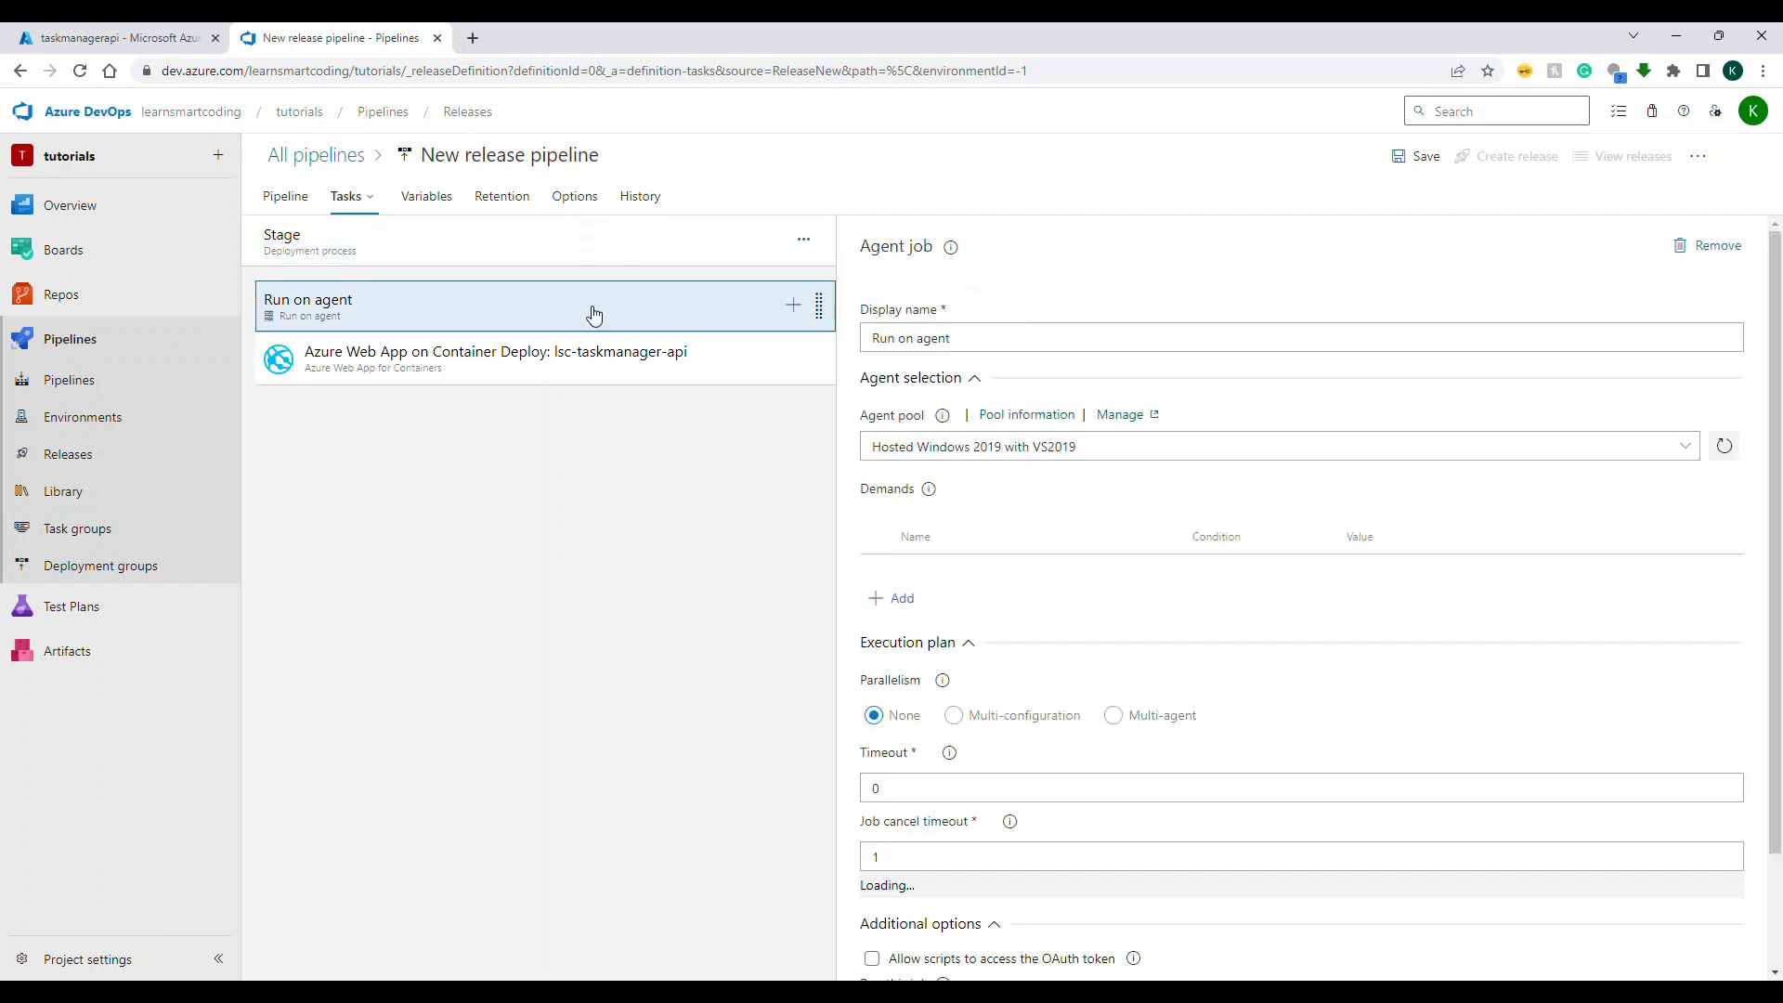
Step: Add a build artifact to the release pipeline with the TaskManager.API build pipeline of the tutorials project as its source
click(262, 206)
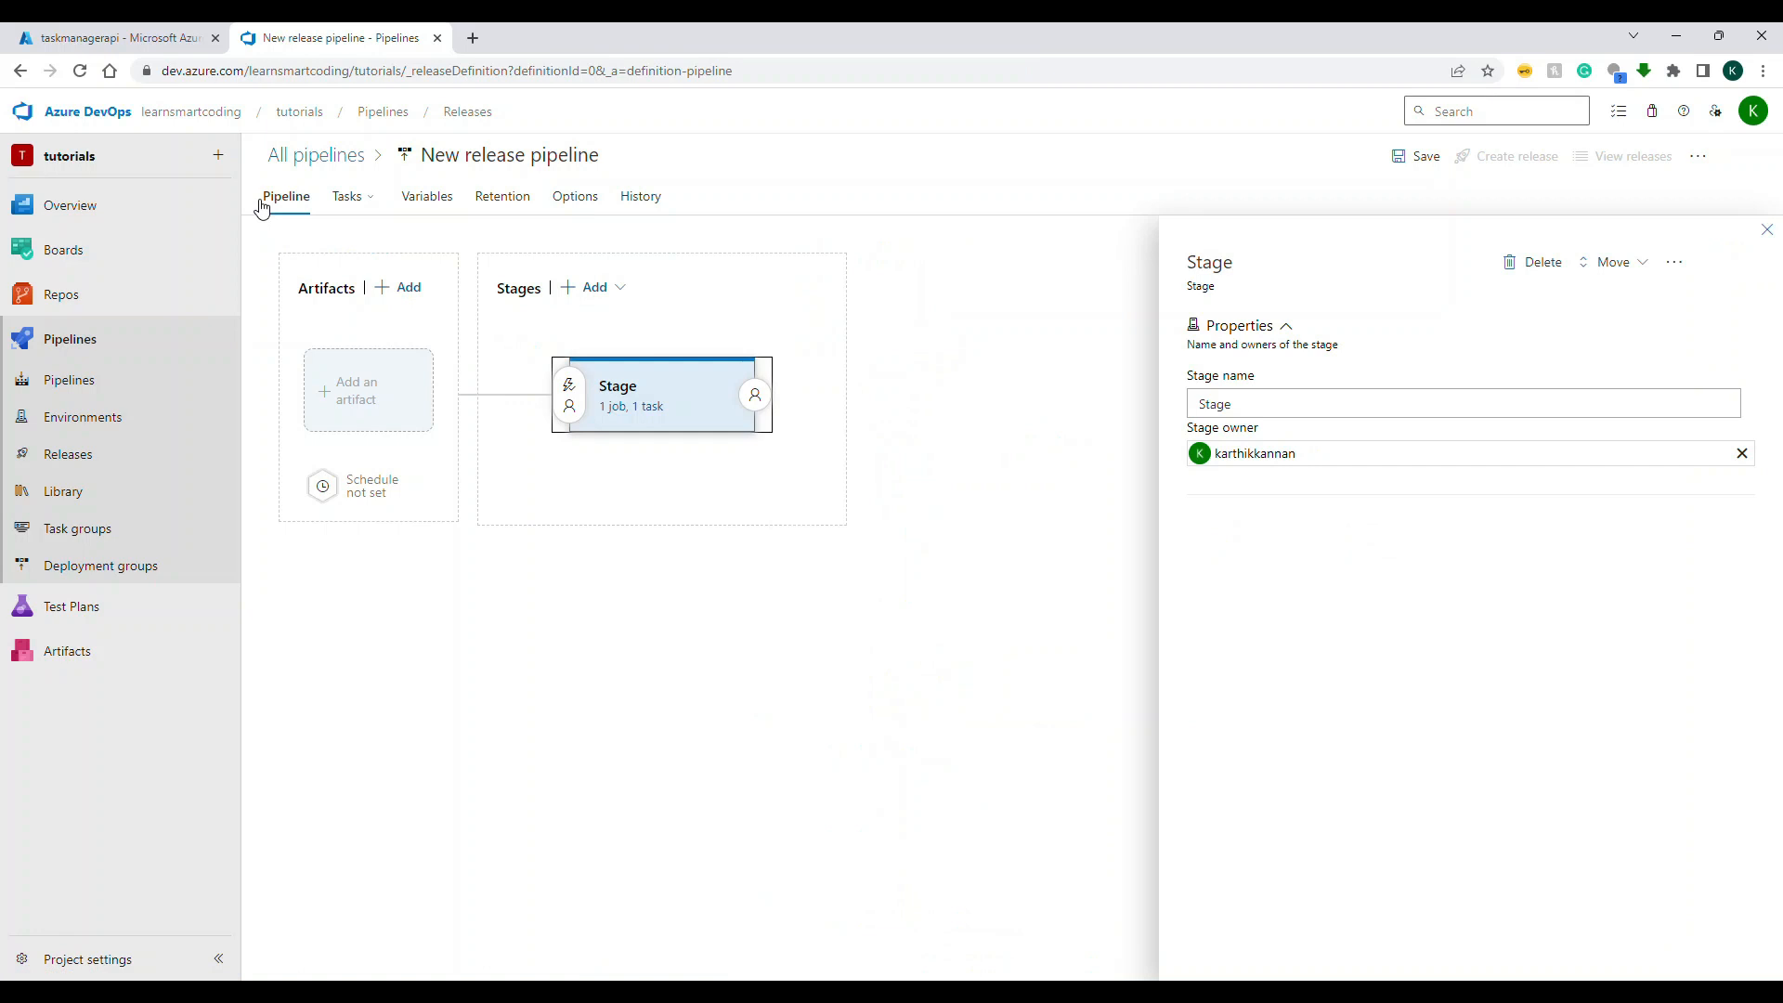
click(402, 287)
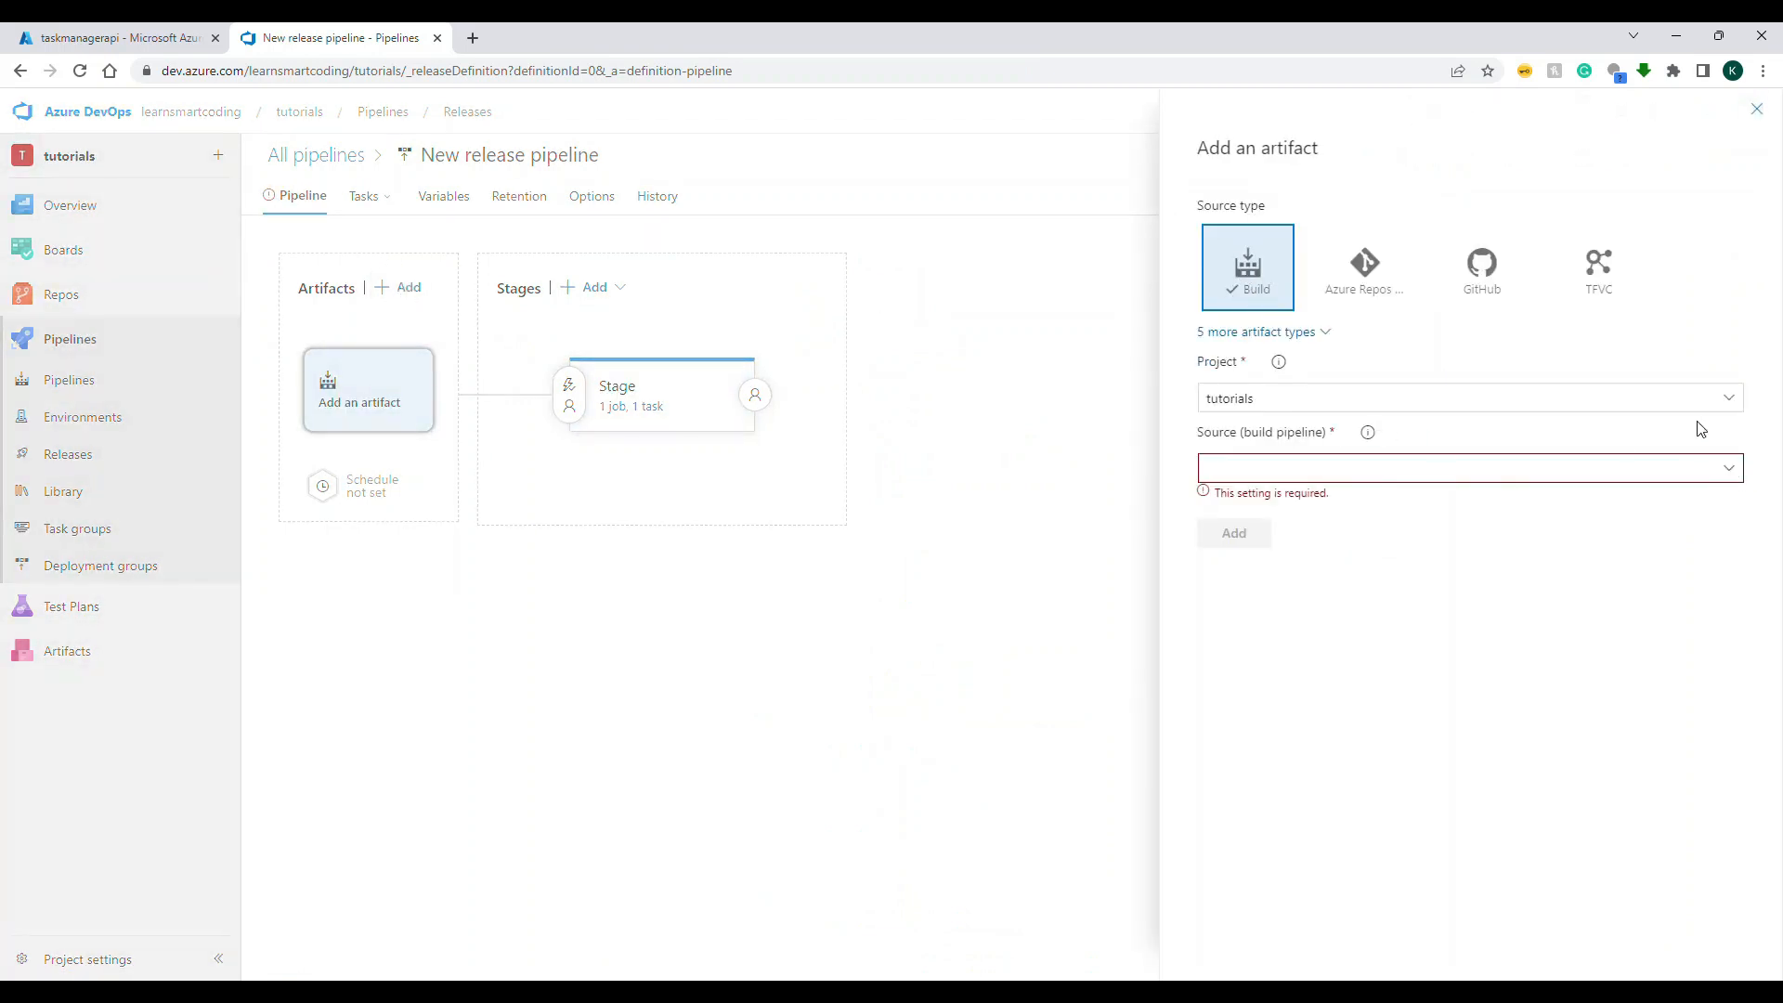
click(1729, 467)
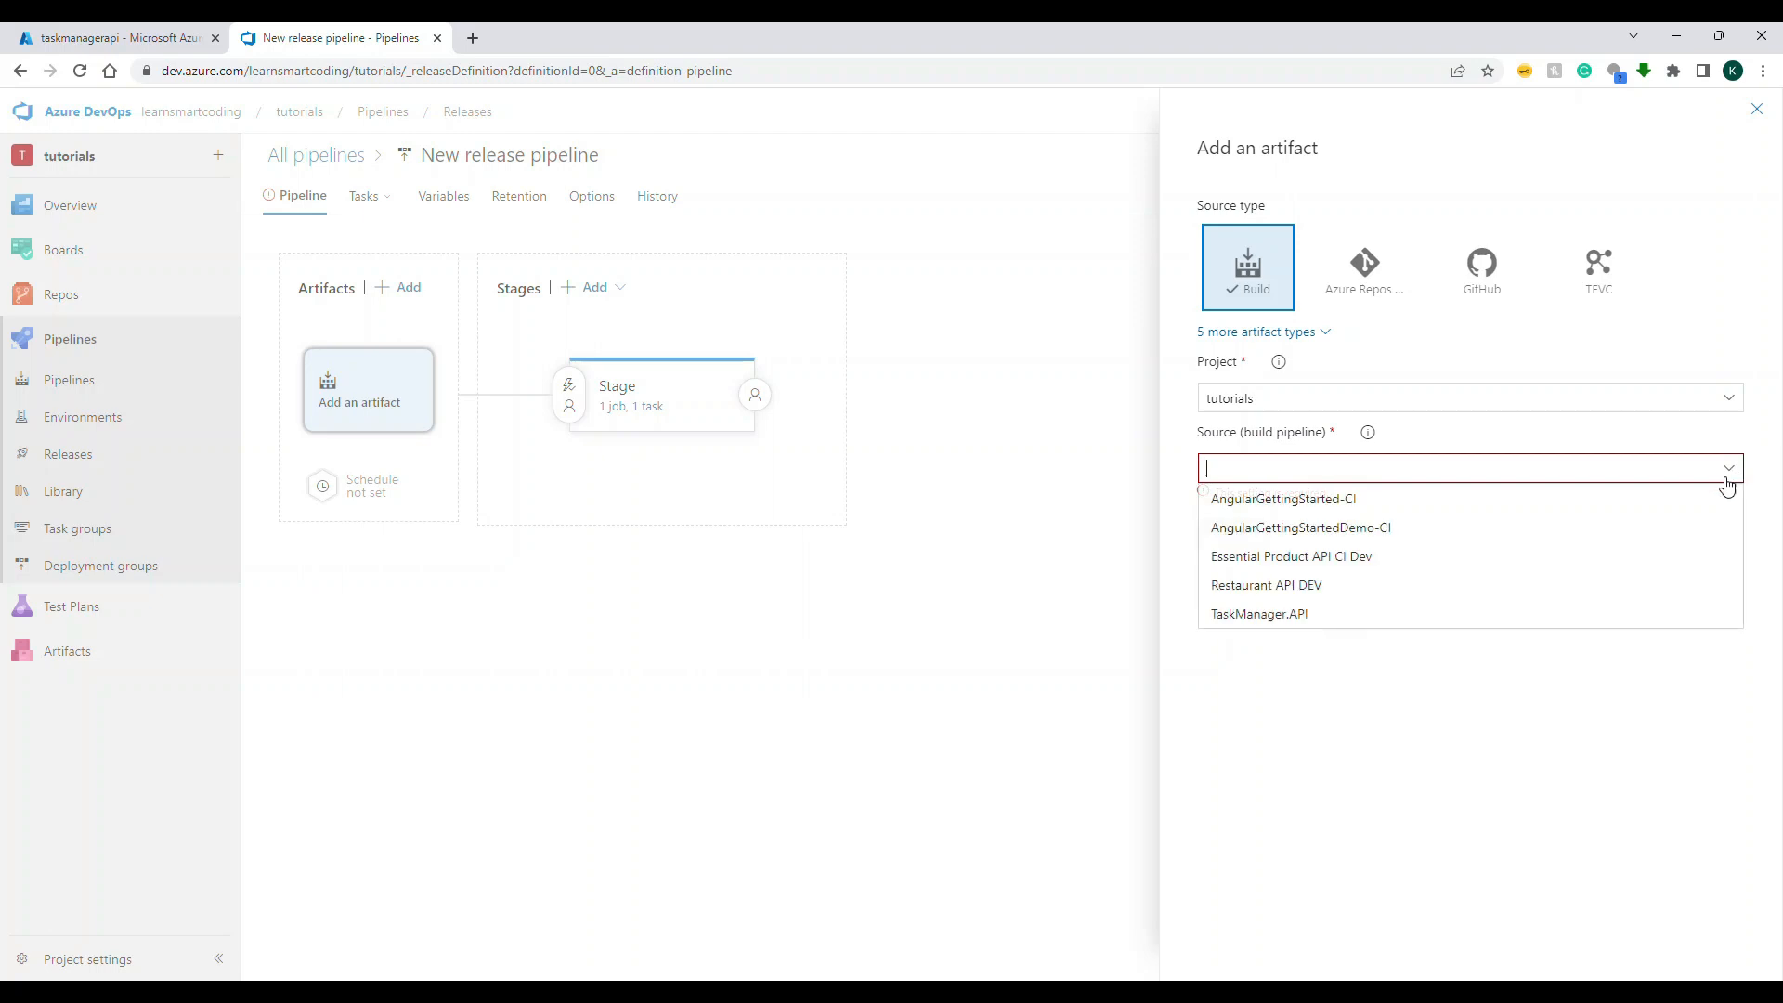
click(1348, 619)
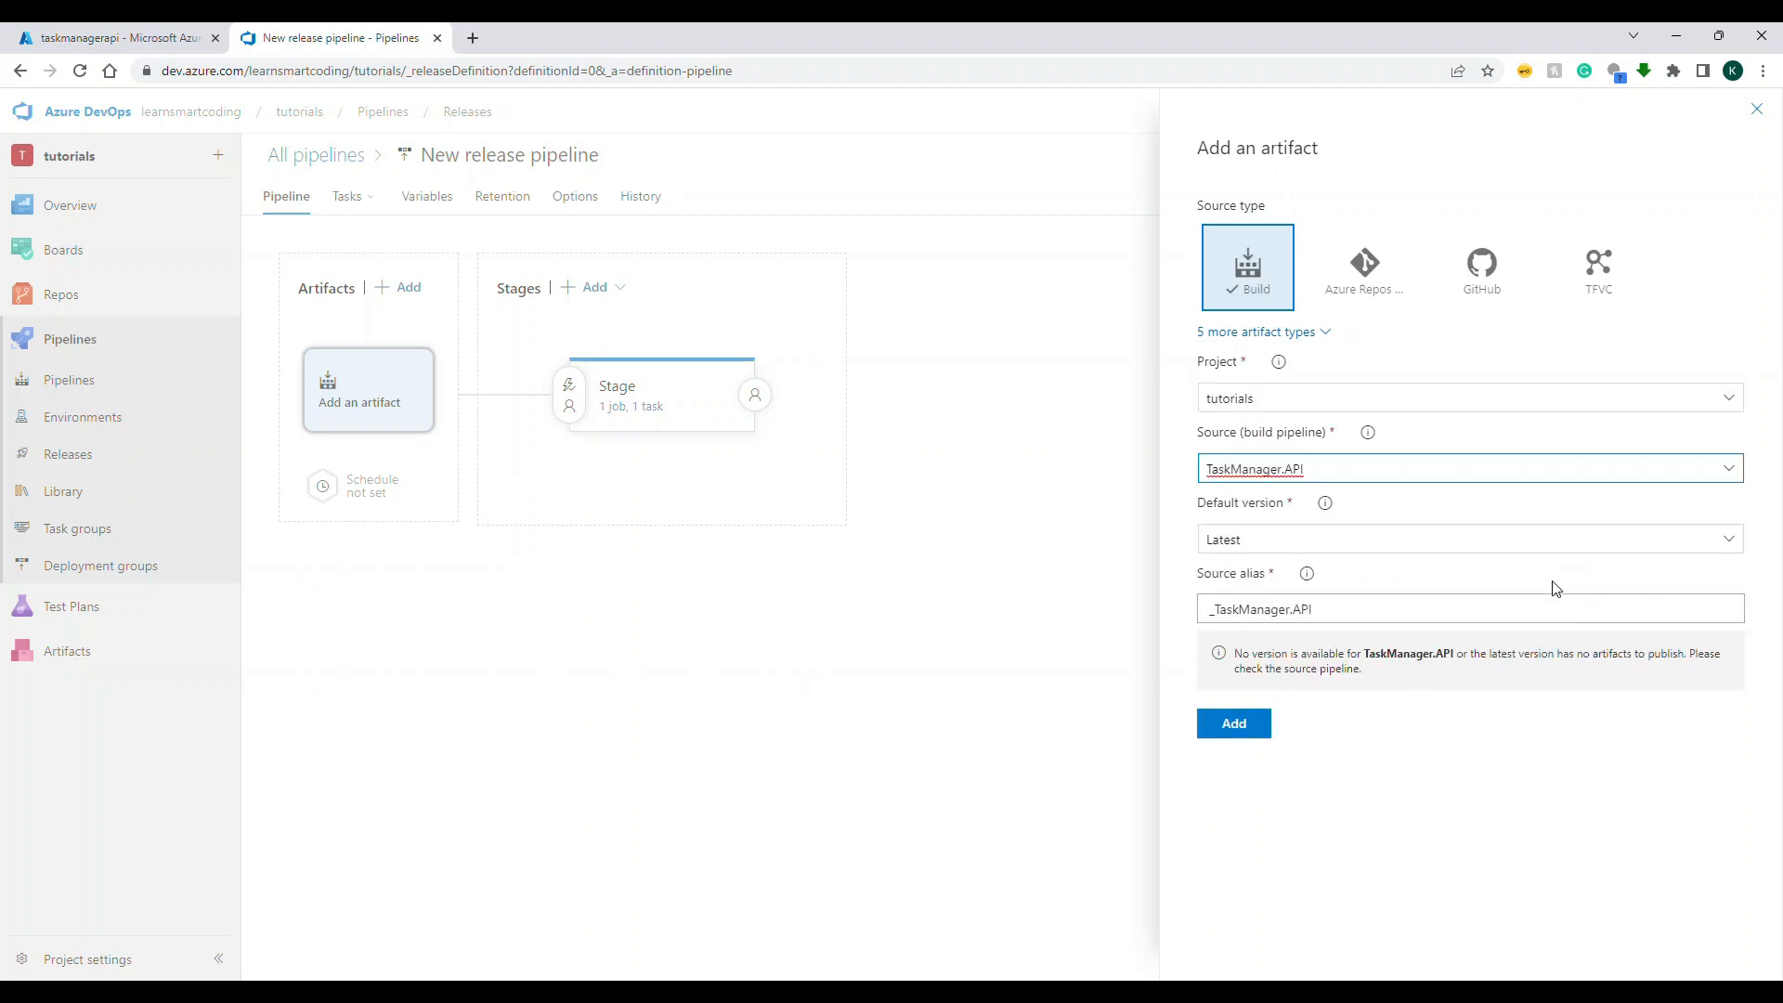
click(1234, 724)
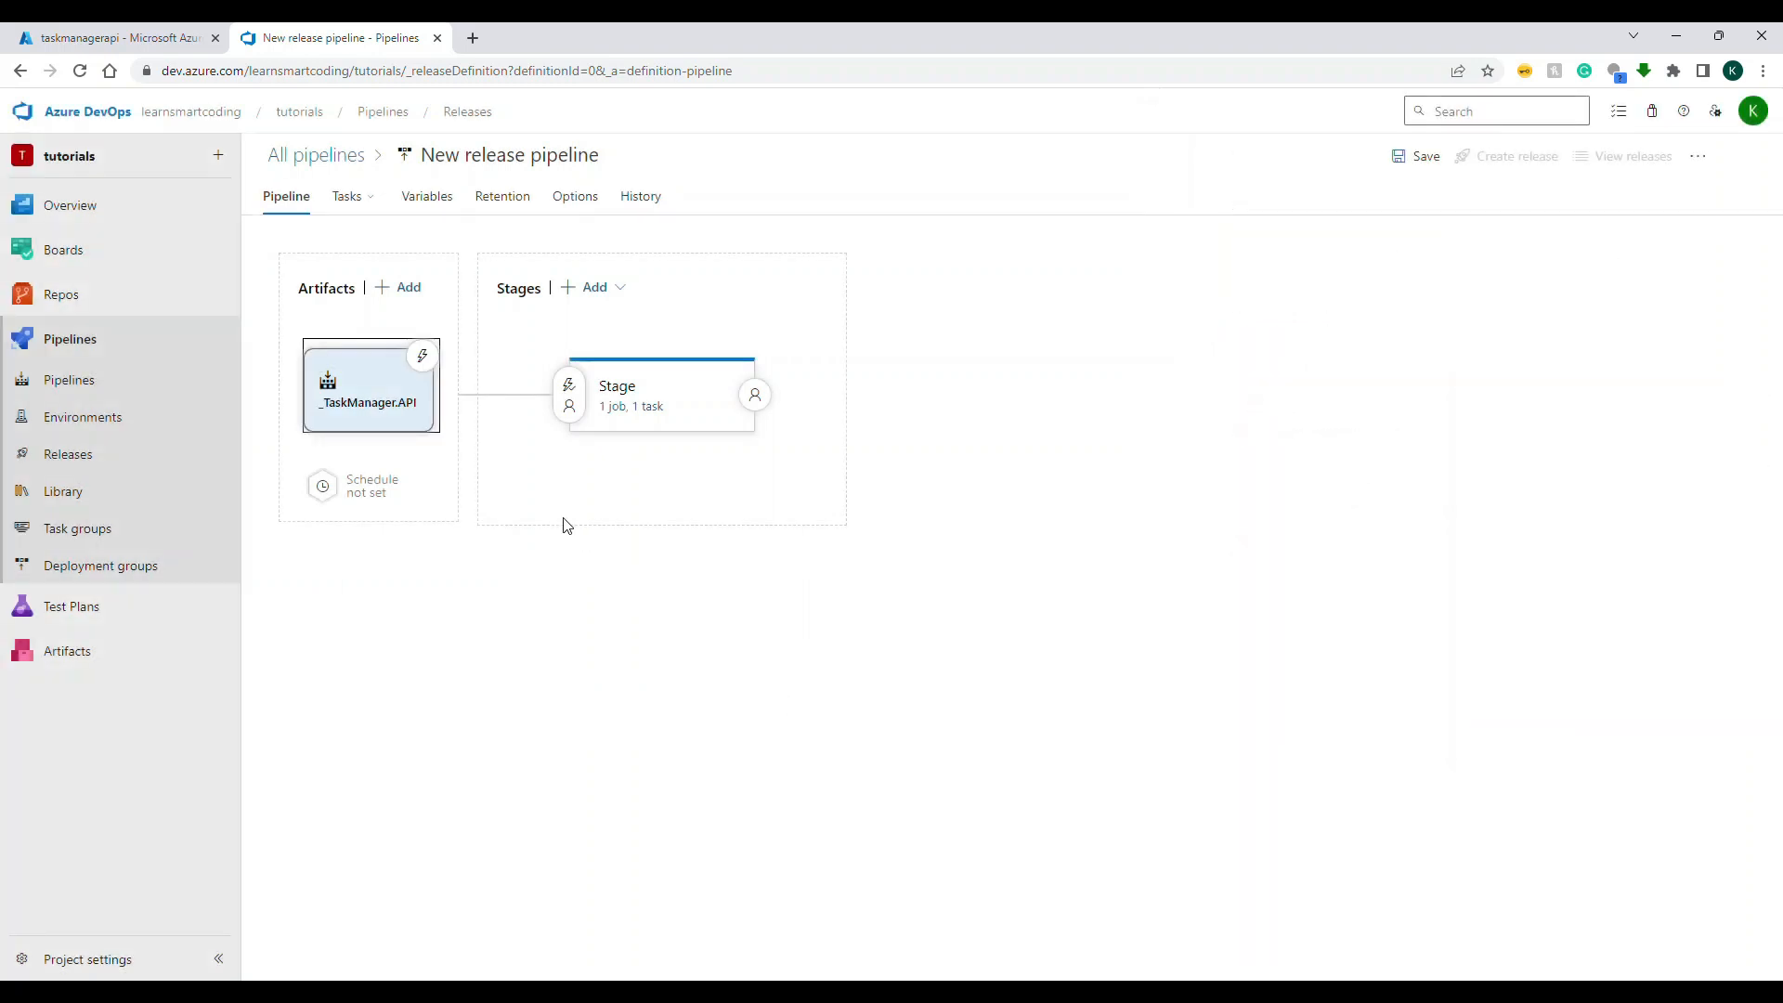
Step: Enable the continuous deployment trigger on the _TaskManager.API artifact and close its settings
click(424, 358)
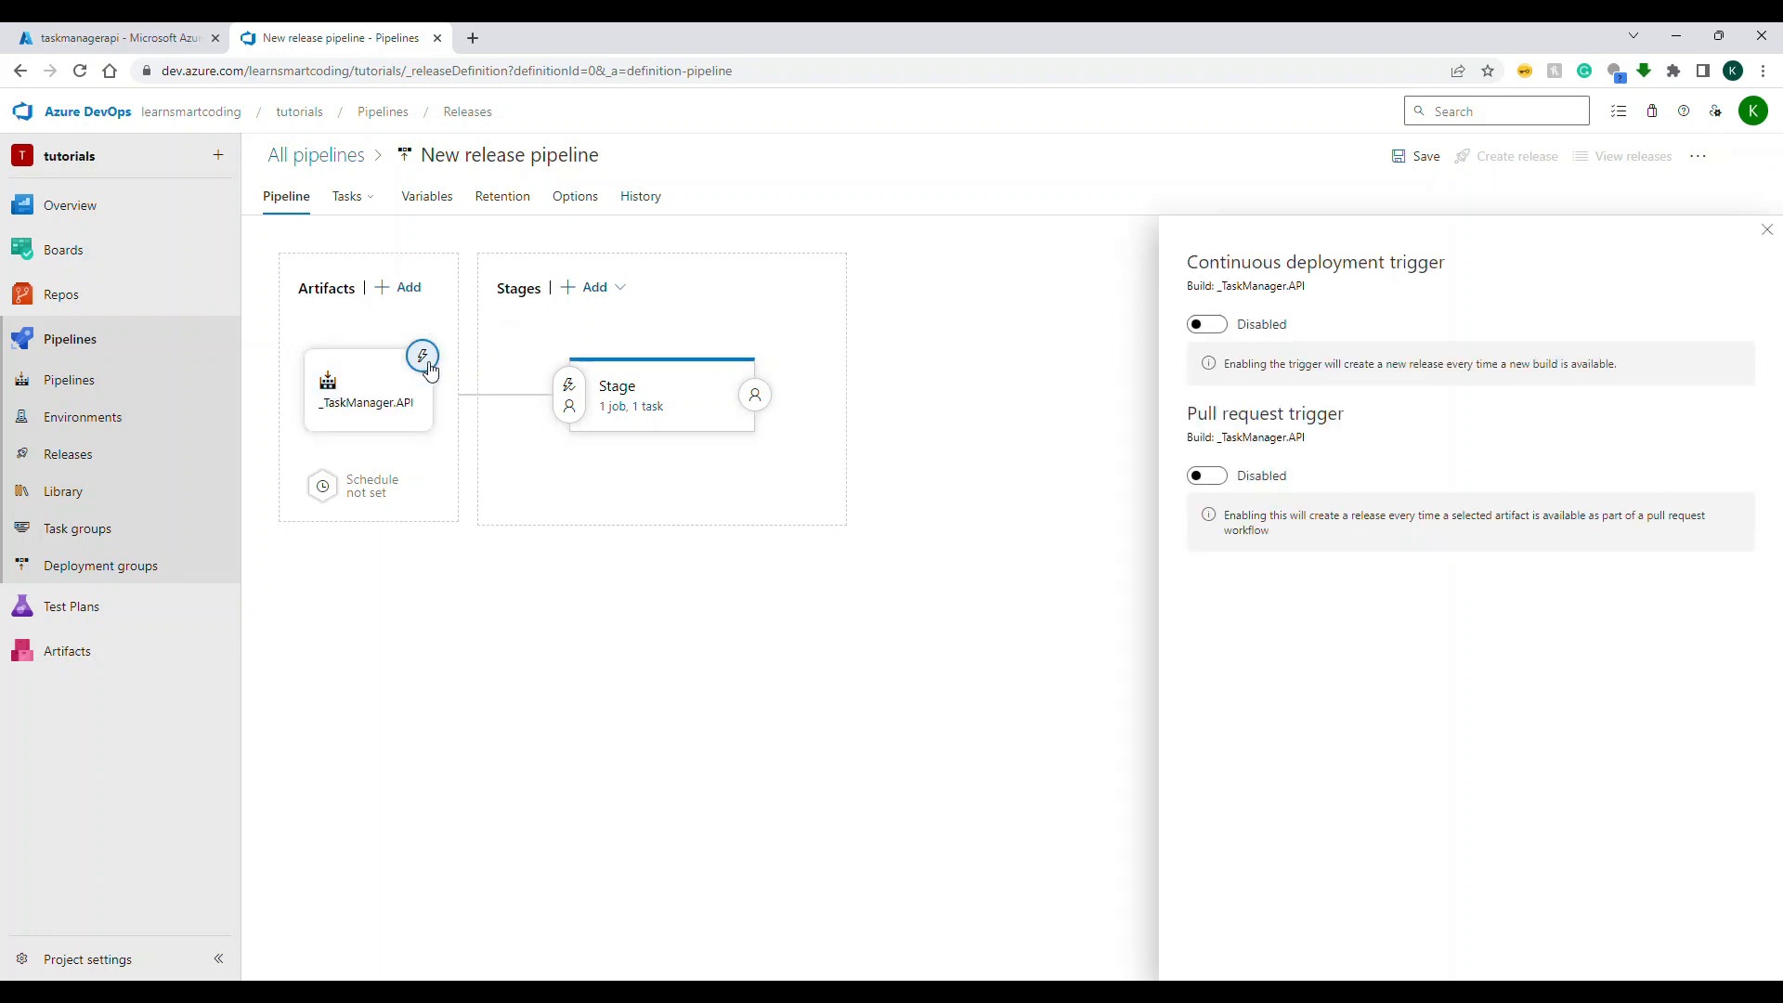
click(1212, 325)
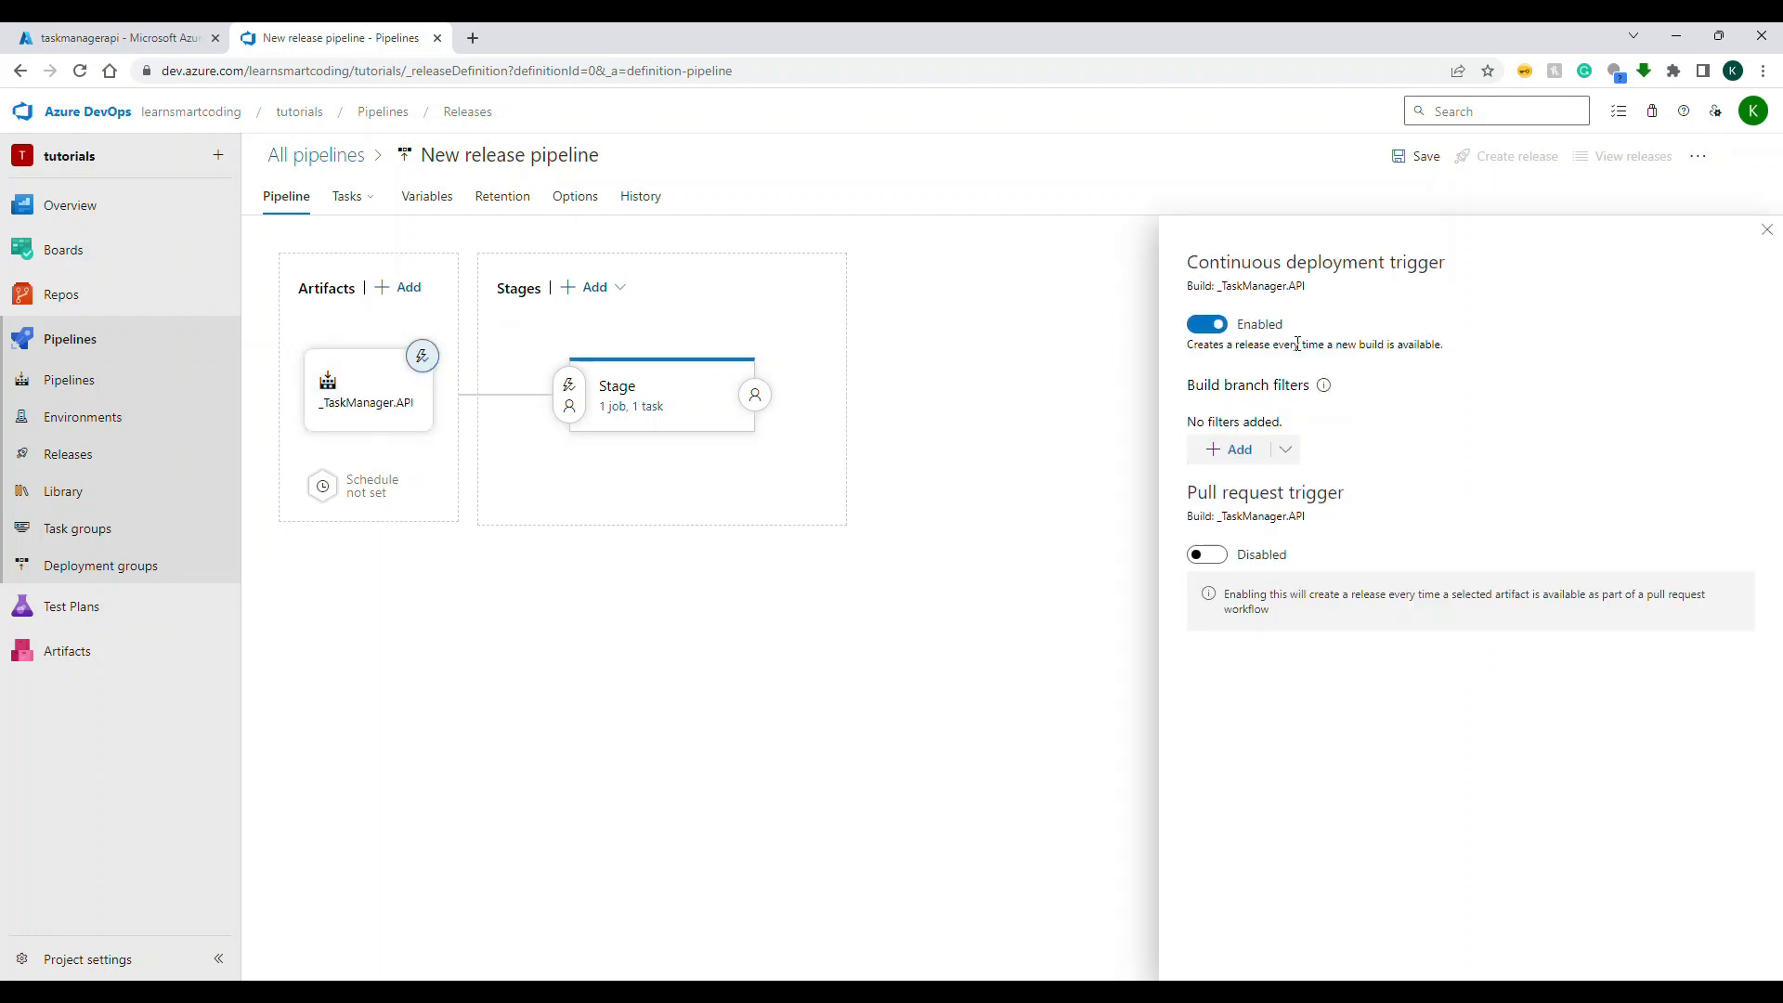
click(1768, 234)
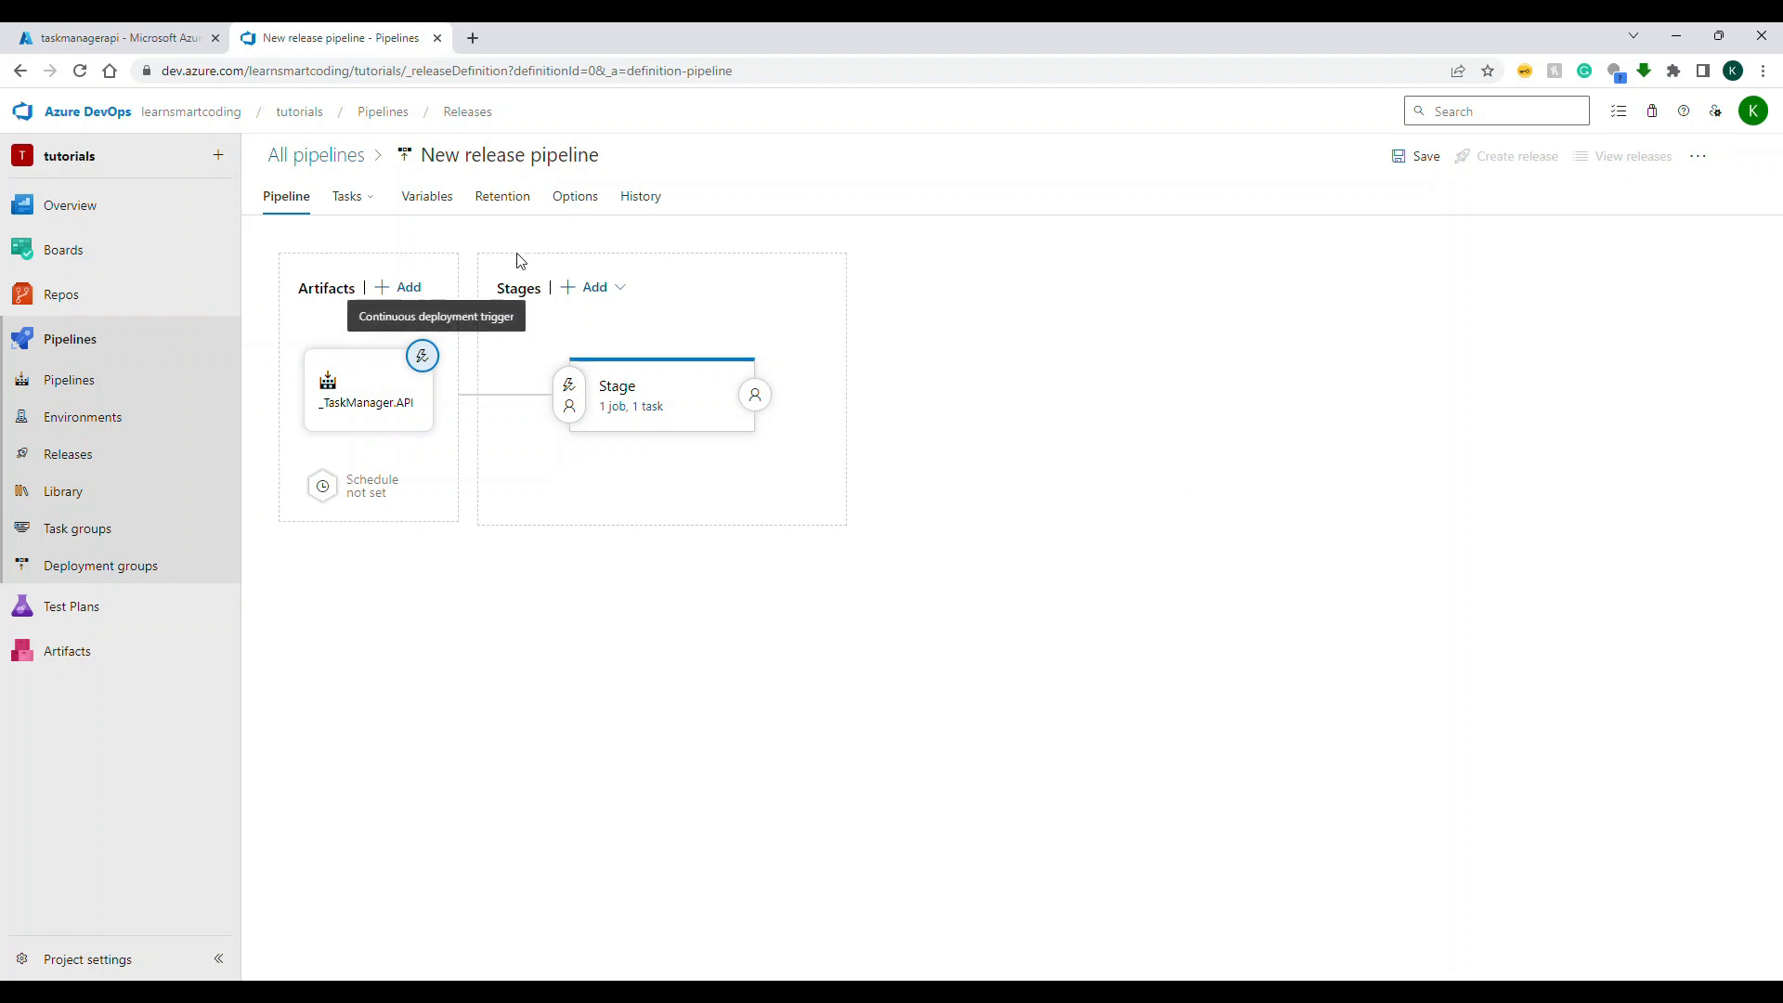
Step: Return to the stage's tasks and rename the release pipeline as TaskManager API Stage Env
click(357, 211)
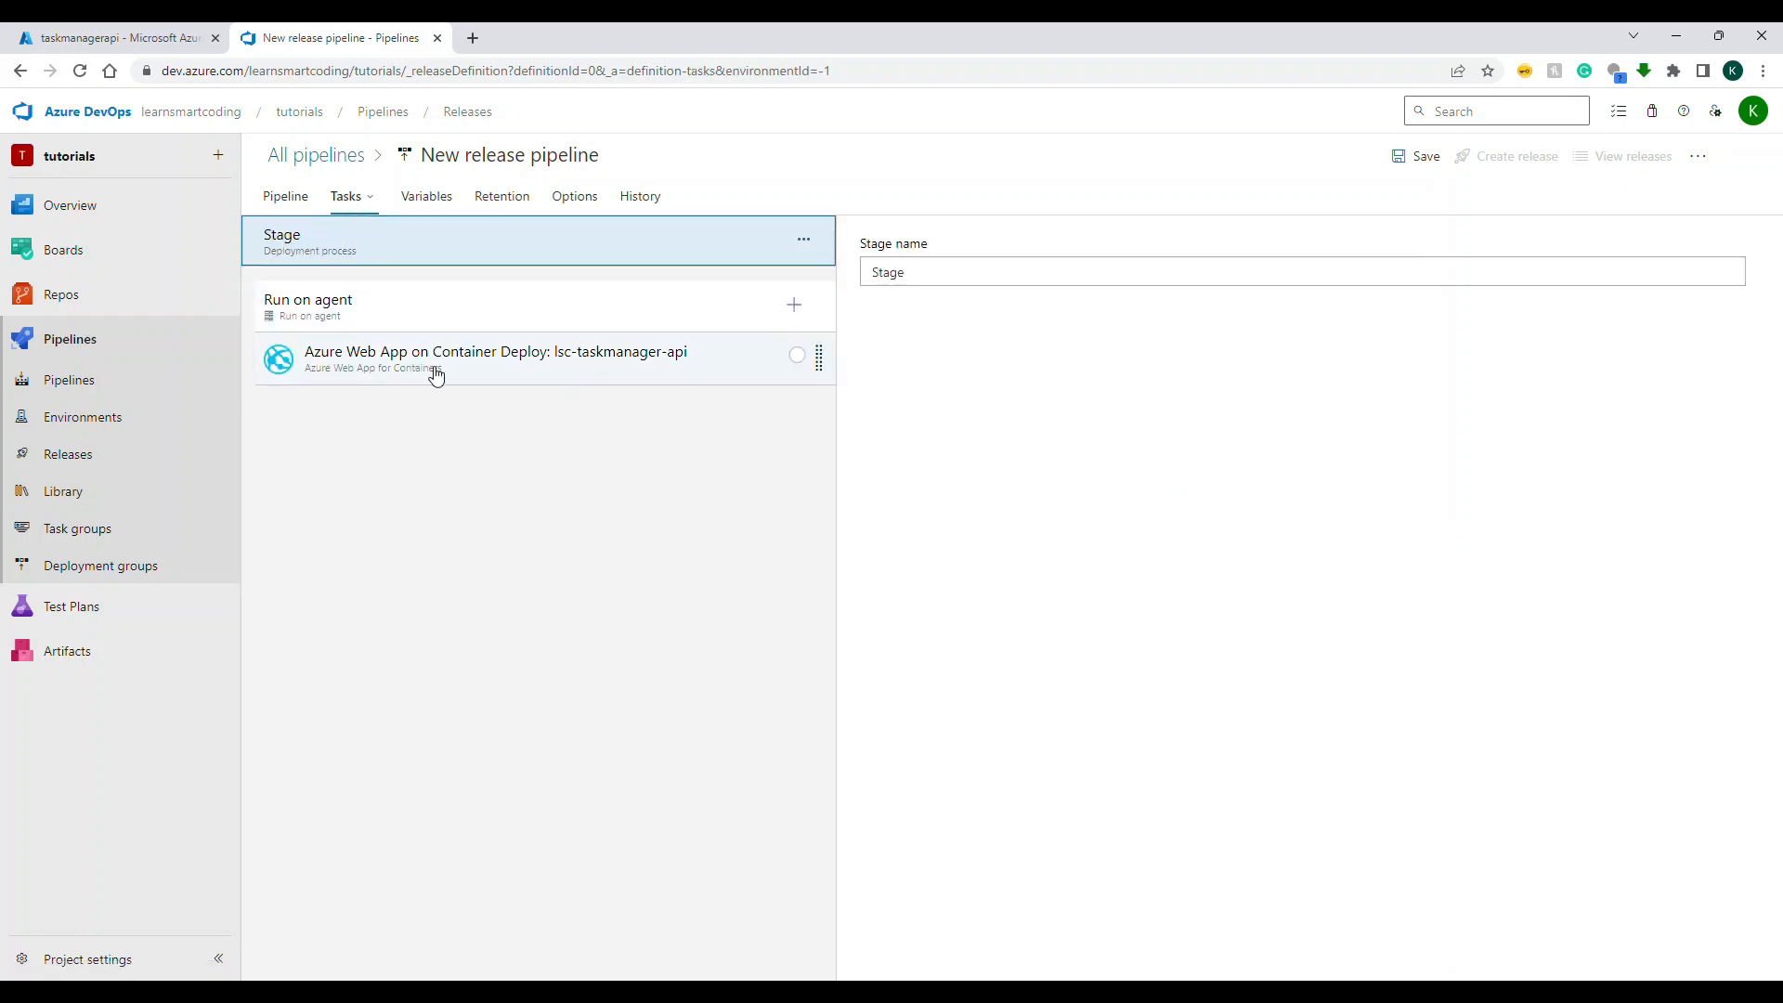
click(486, 304)
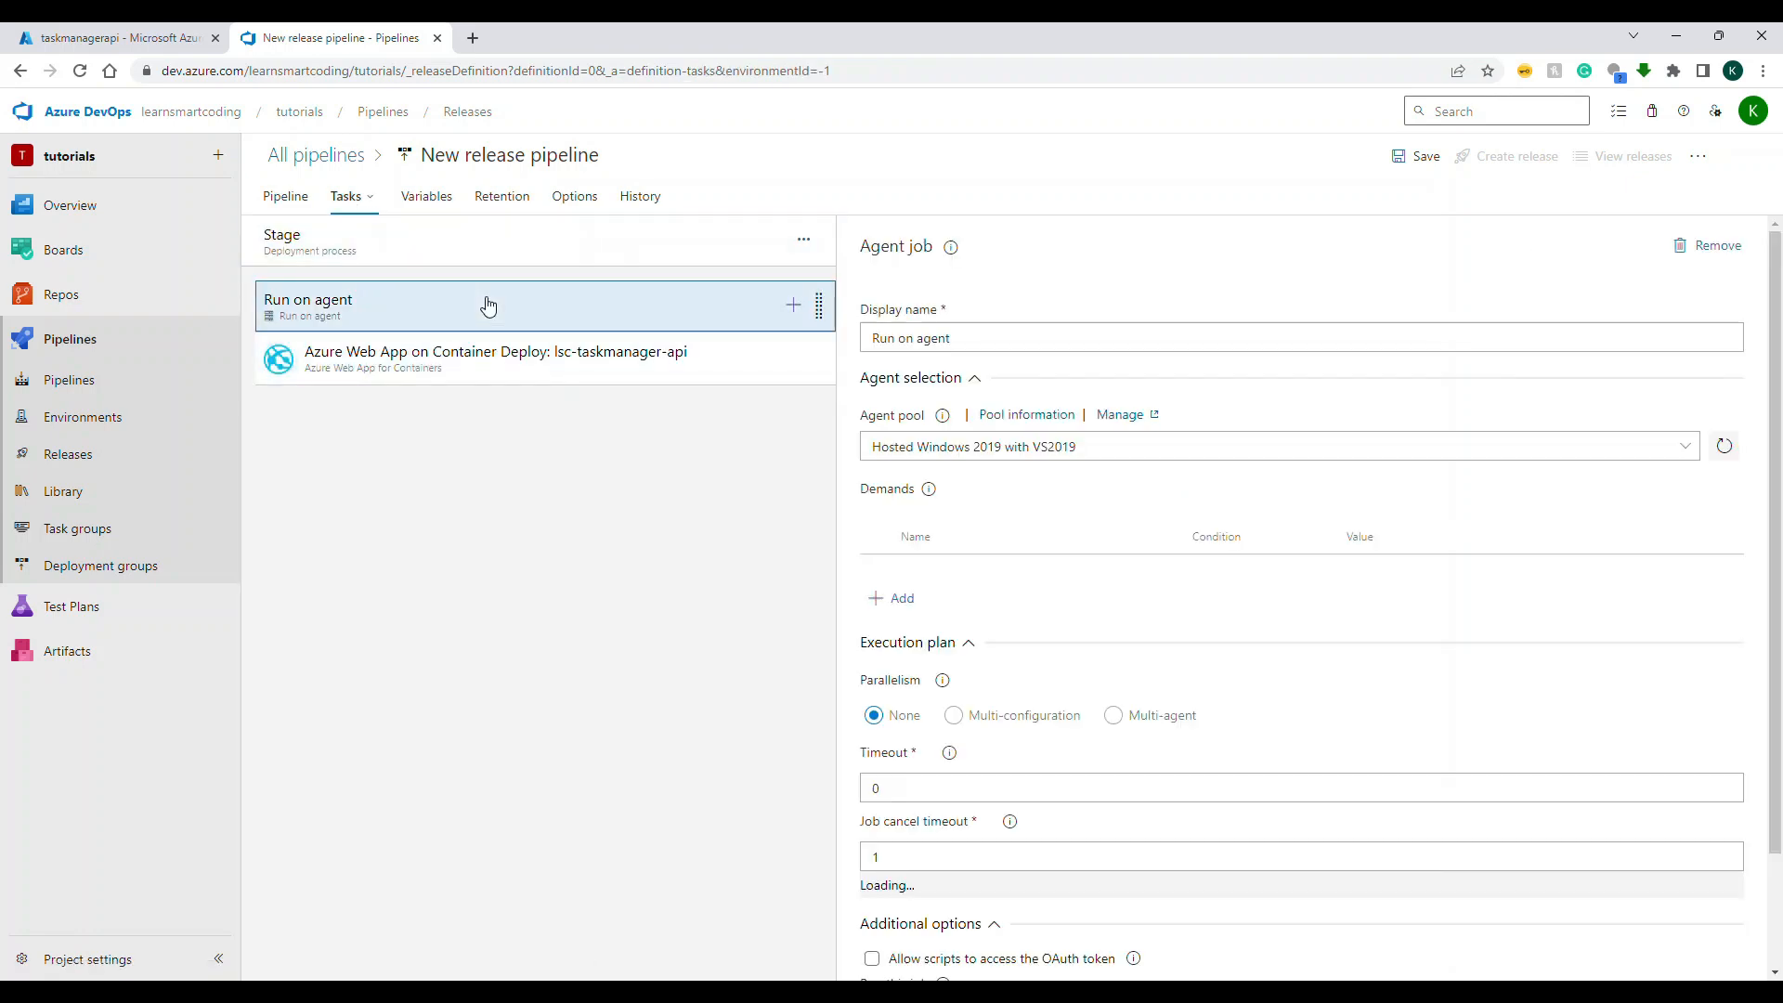
click(496, 159)
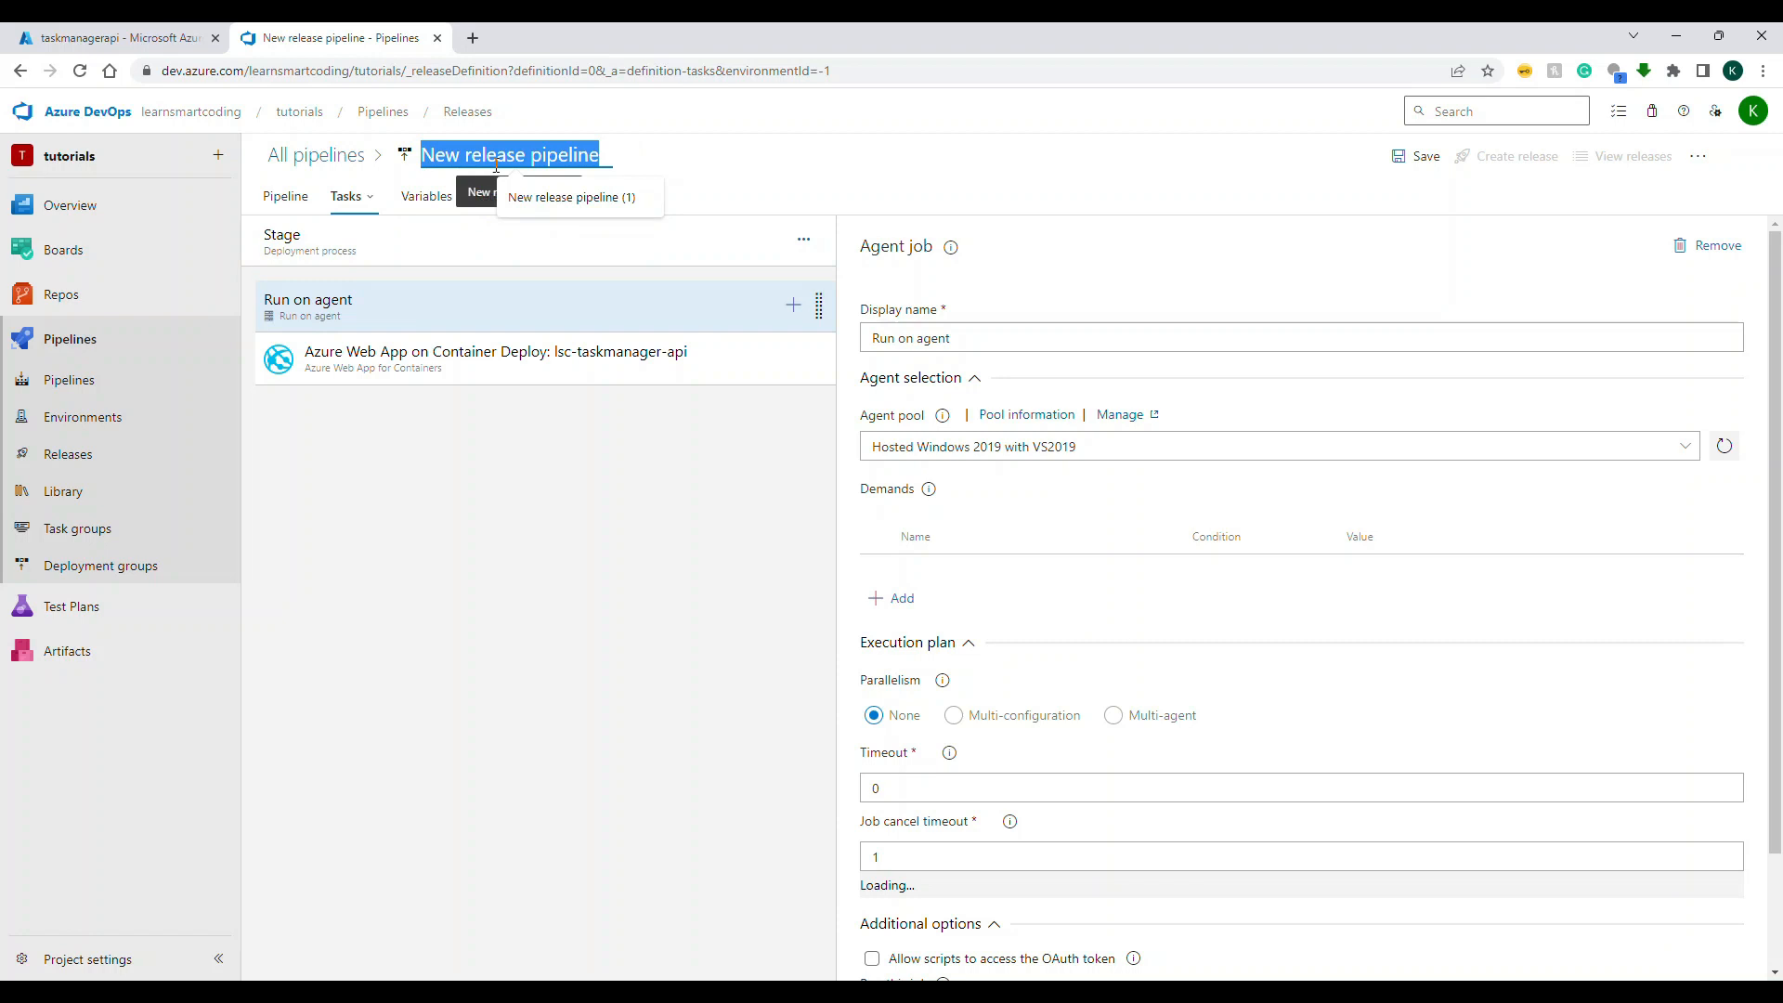
text(TaskManag)
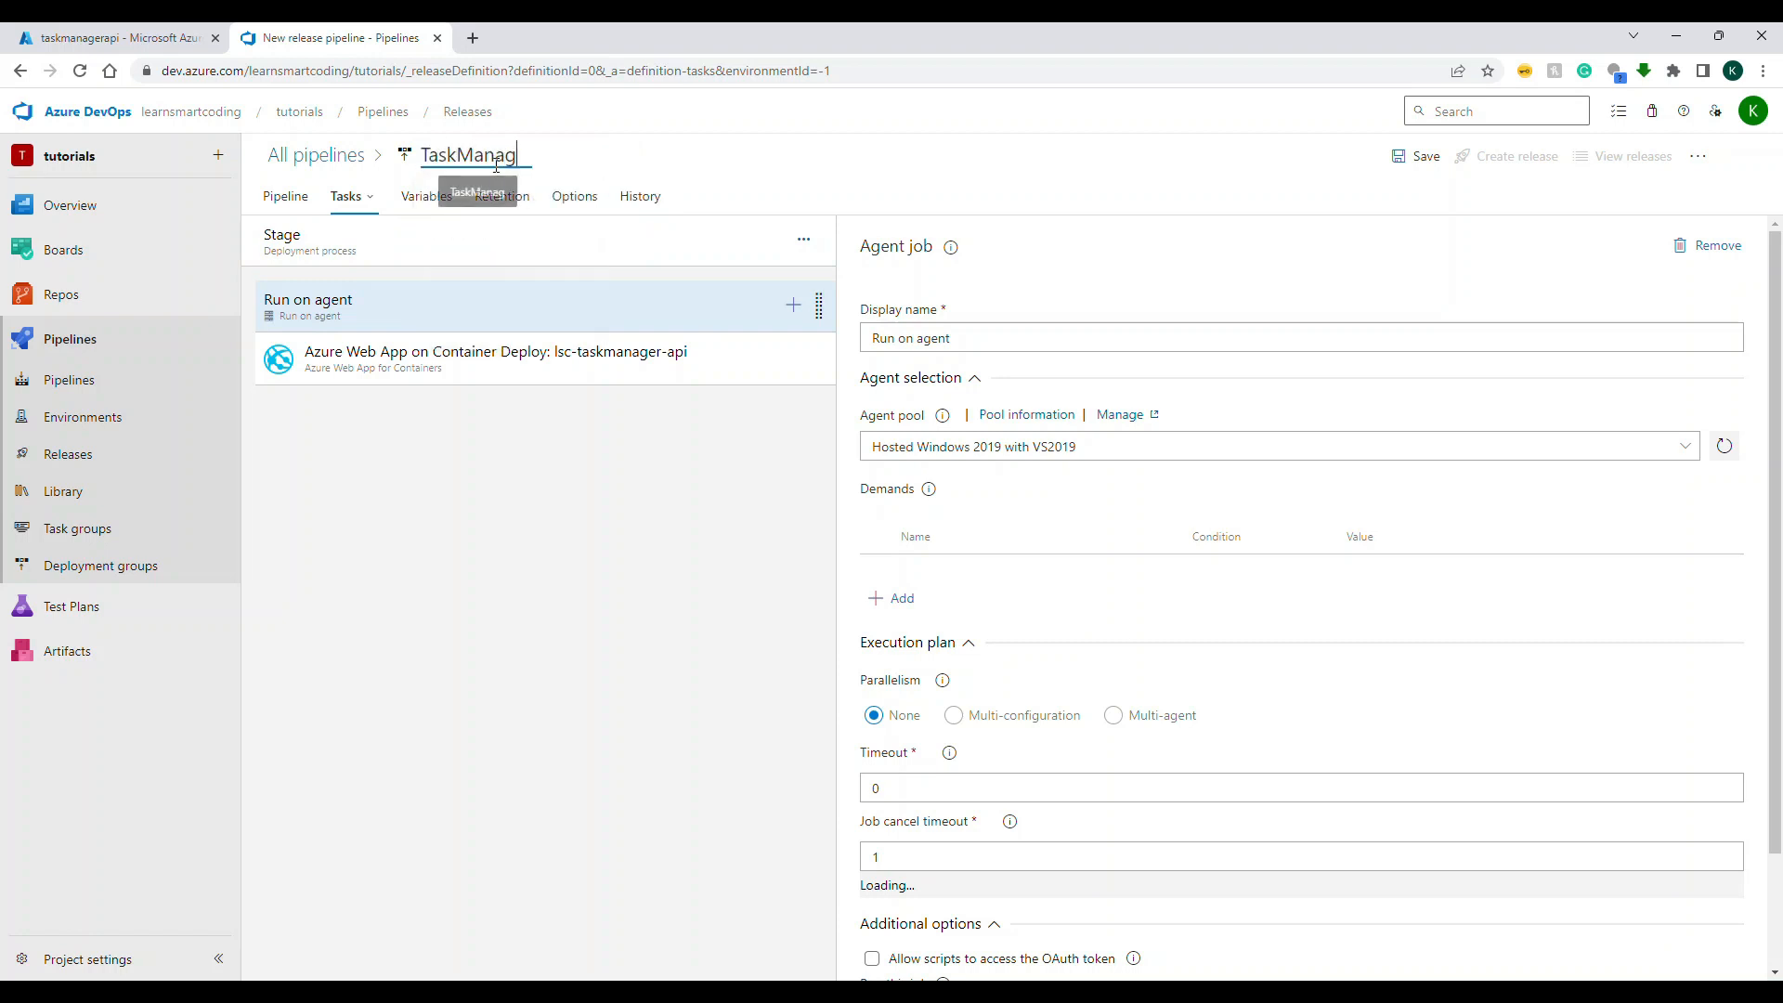
text(er API)
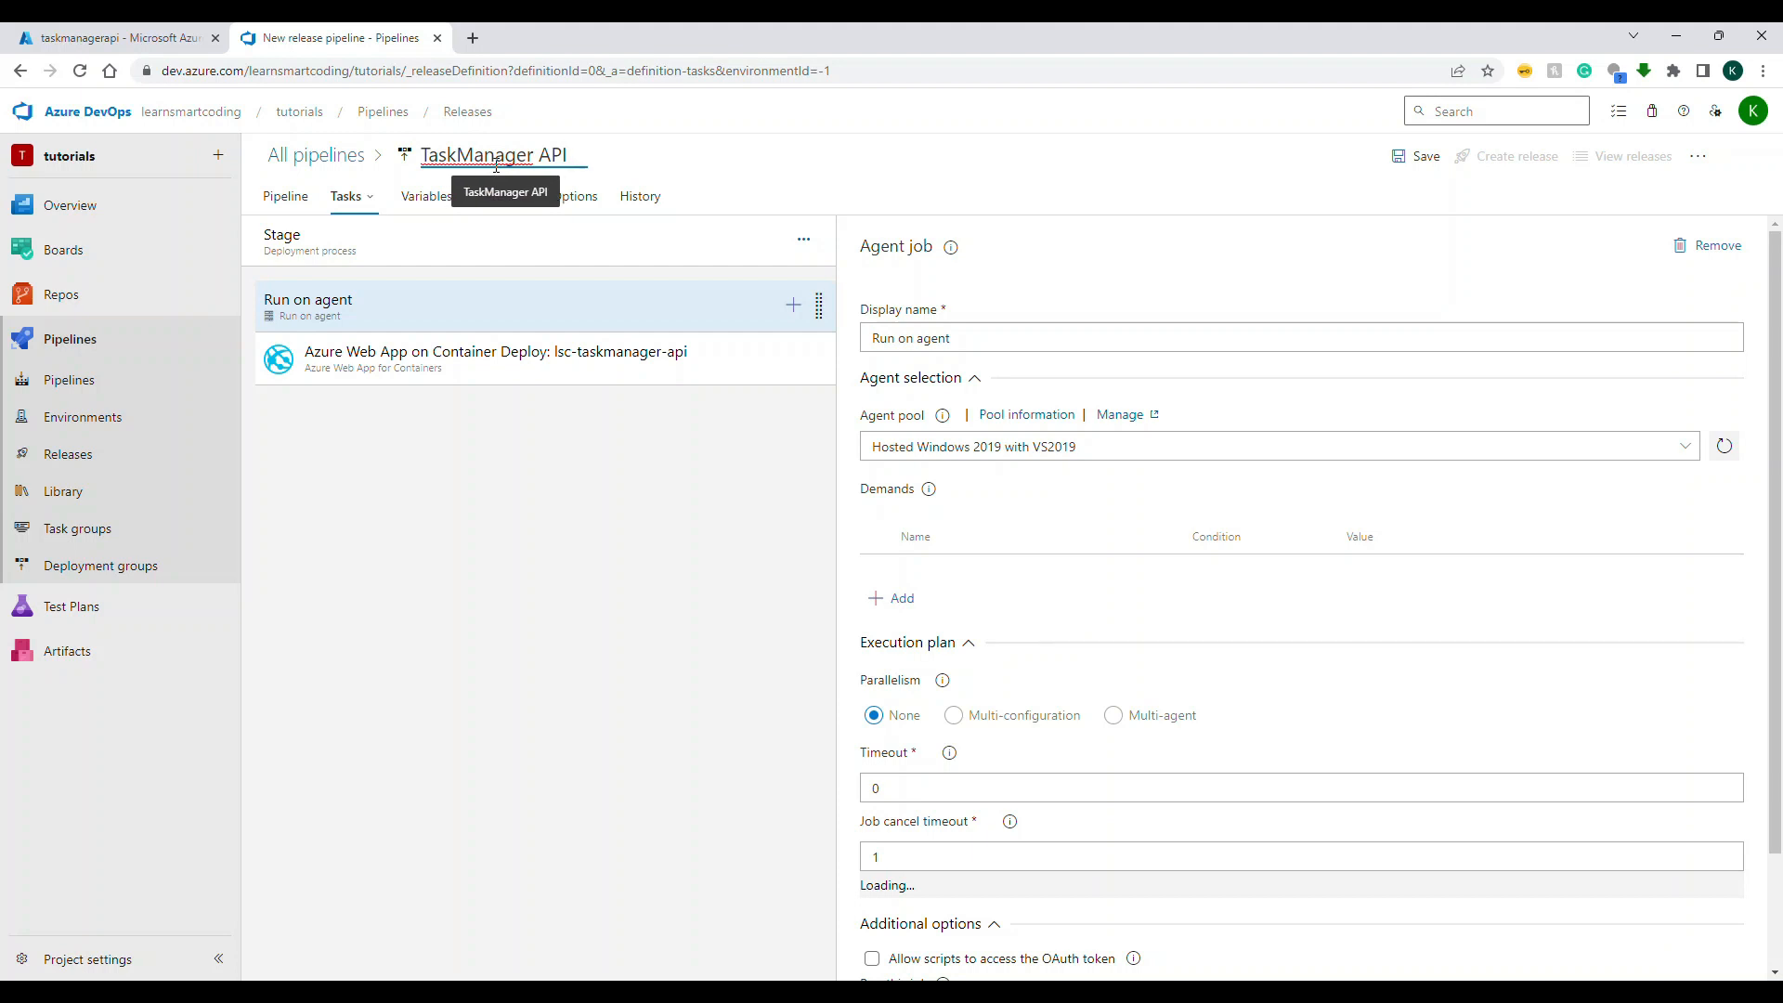
text( Stage)
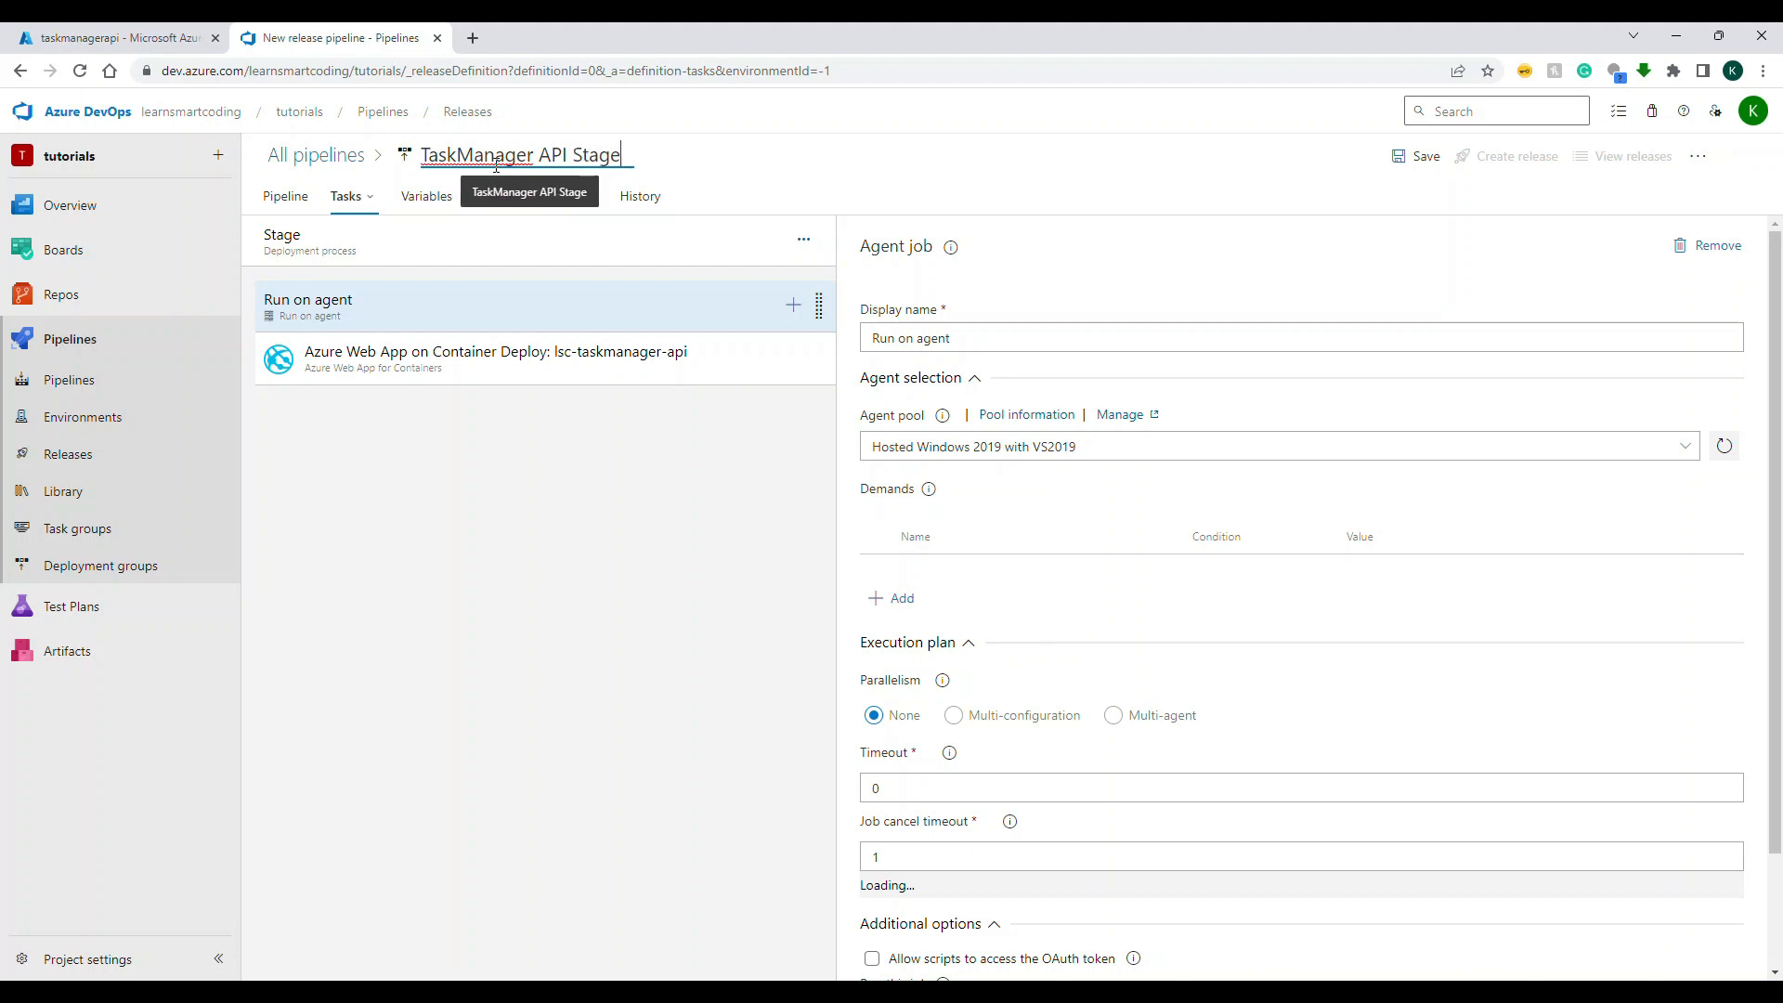
text( Env)
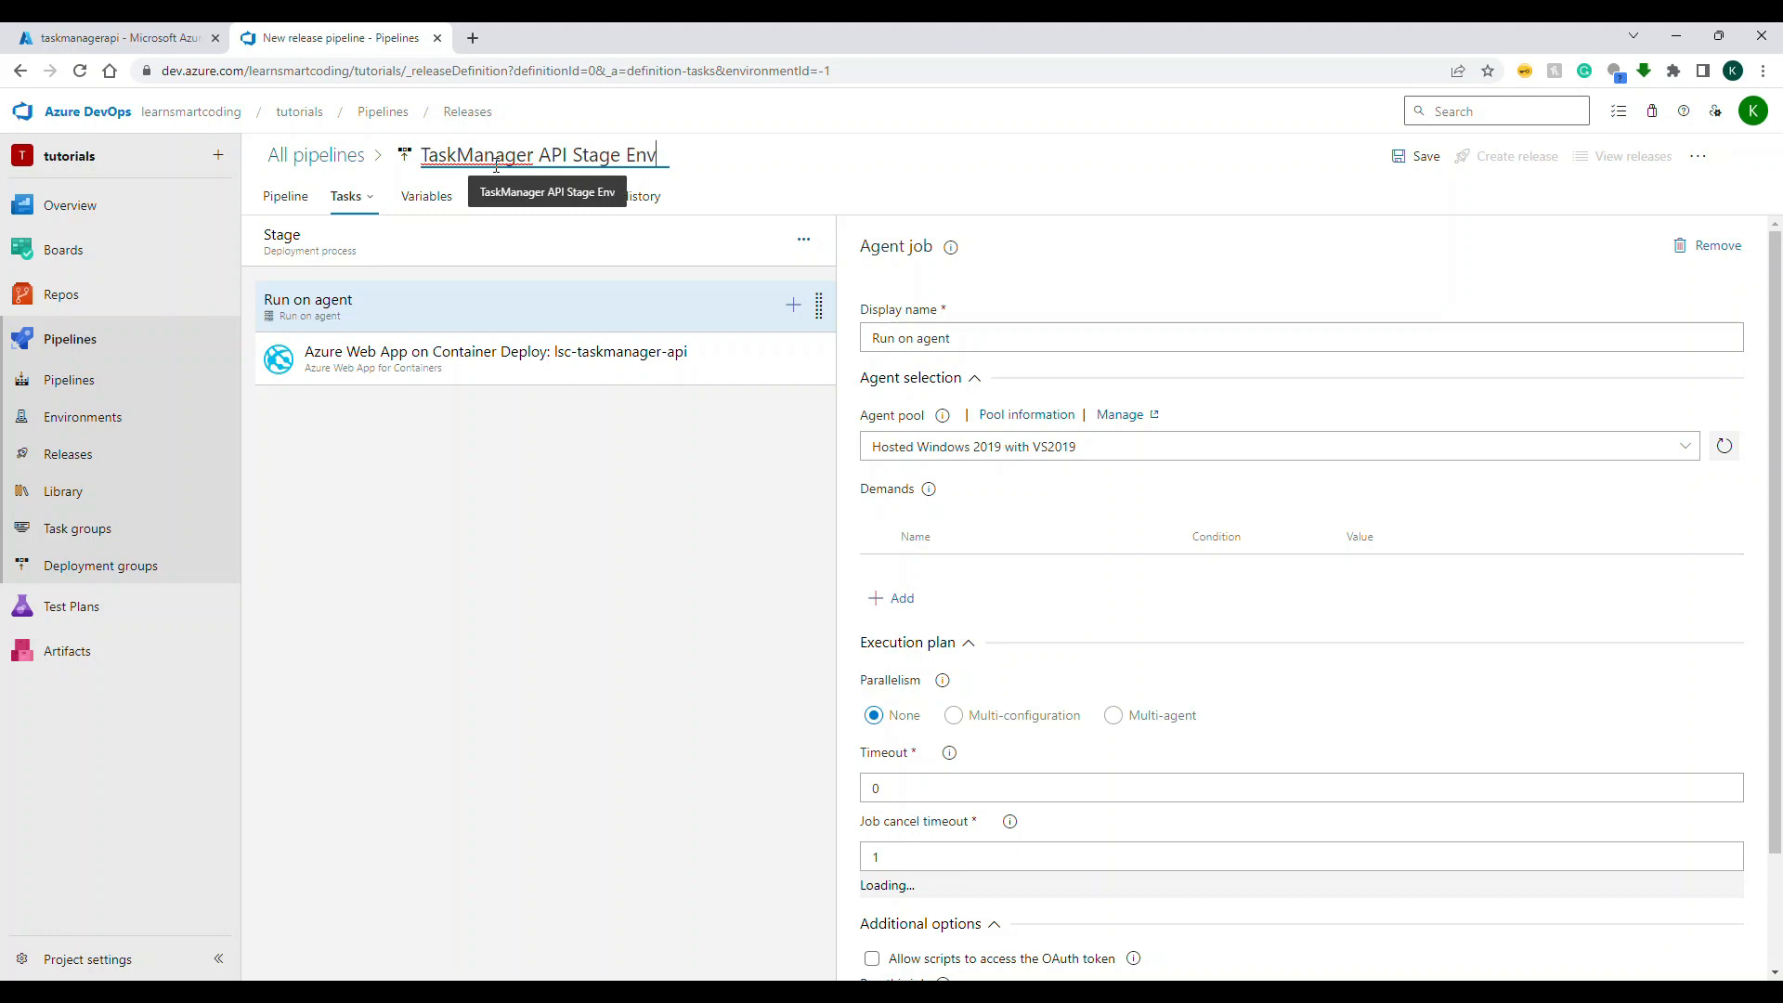
Step: Save the release pipeline in the folder \TaskManagerAPIStage and open TaskManager API Stage Env in the releases list
click(1419, 158)
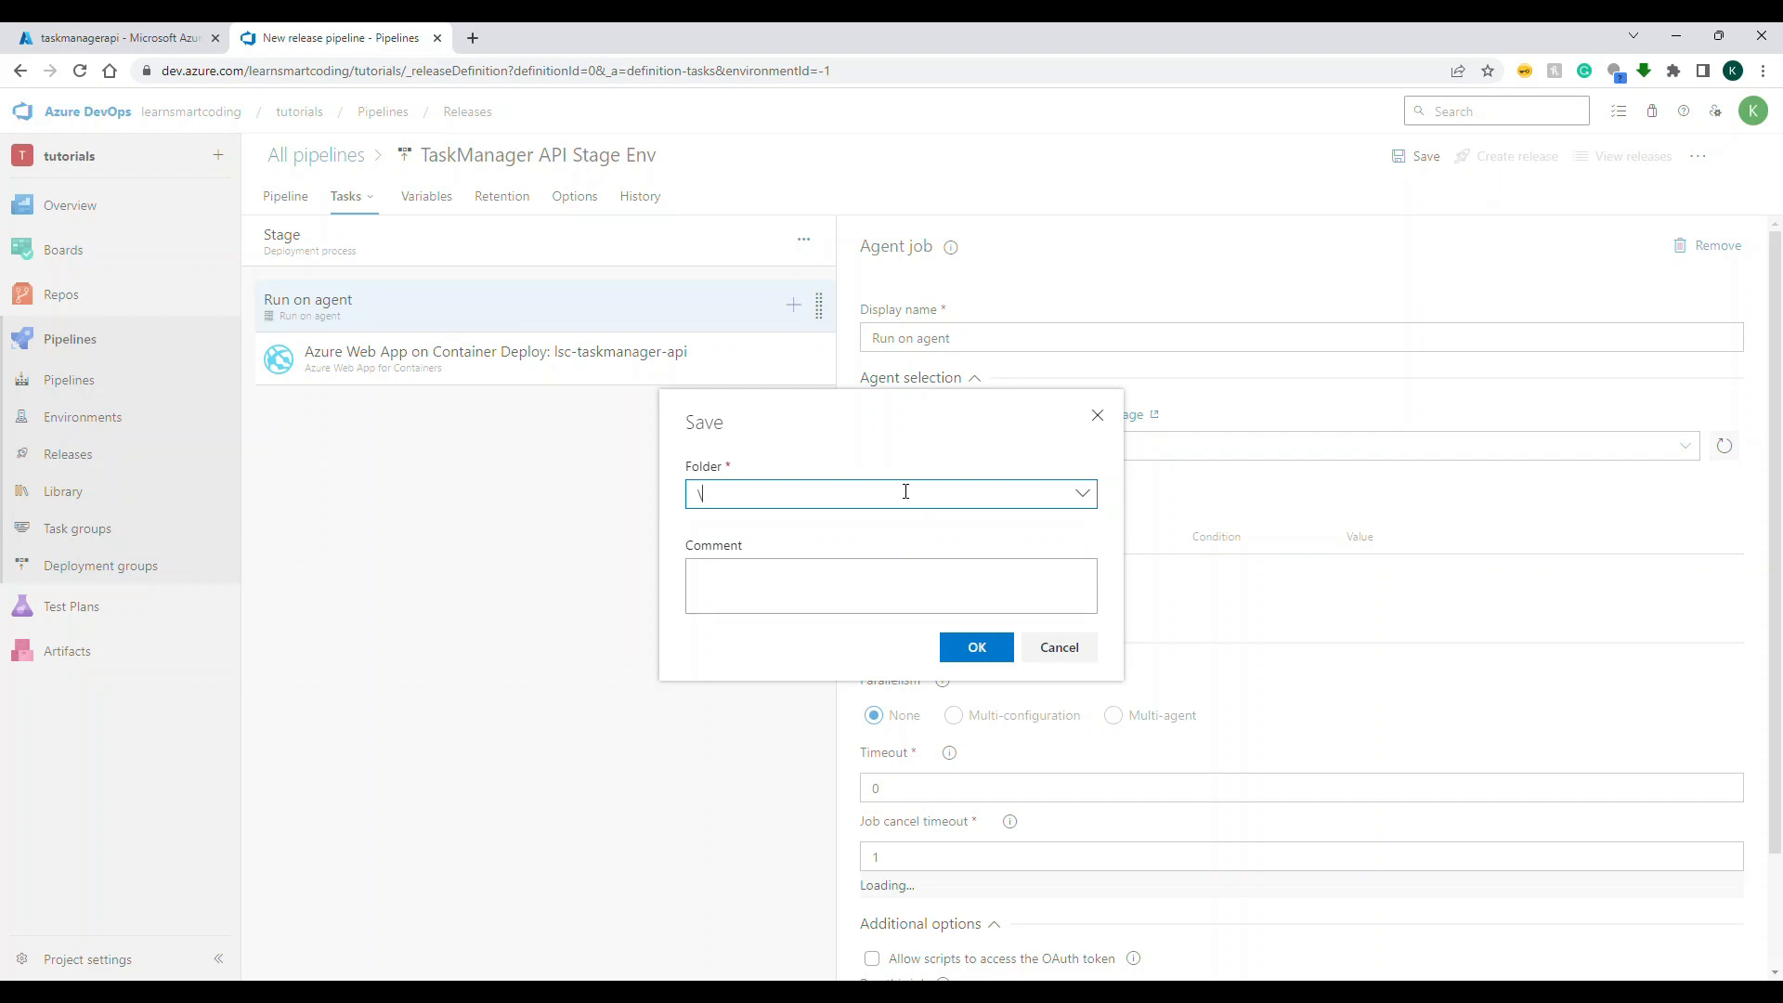
text(Task)
text(Ma)
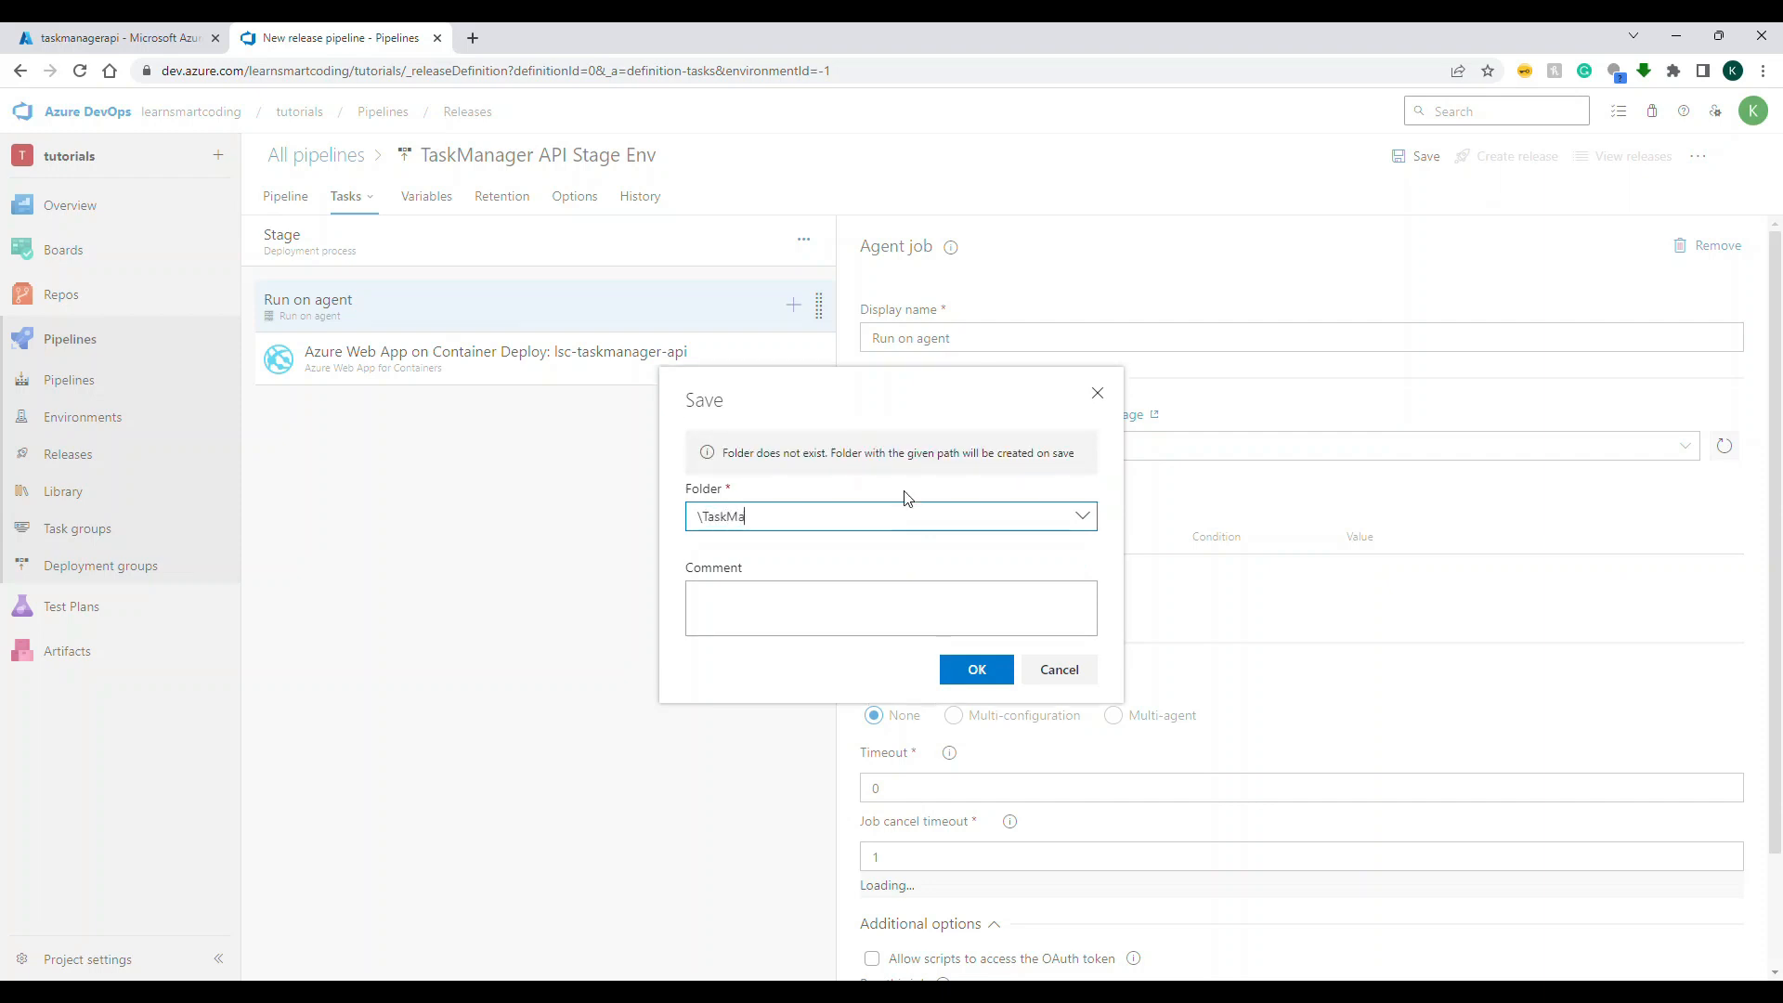
text(nagerAPI)
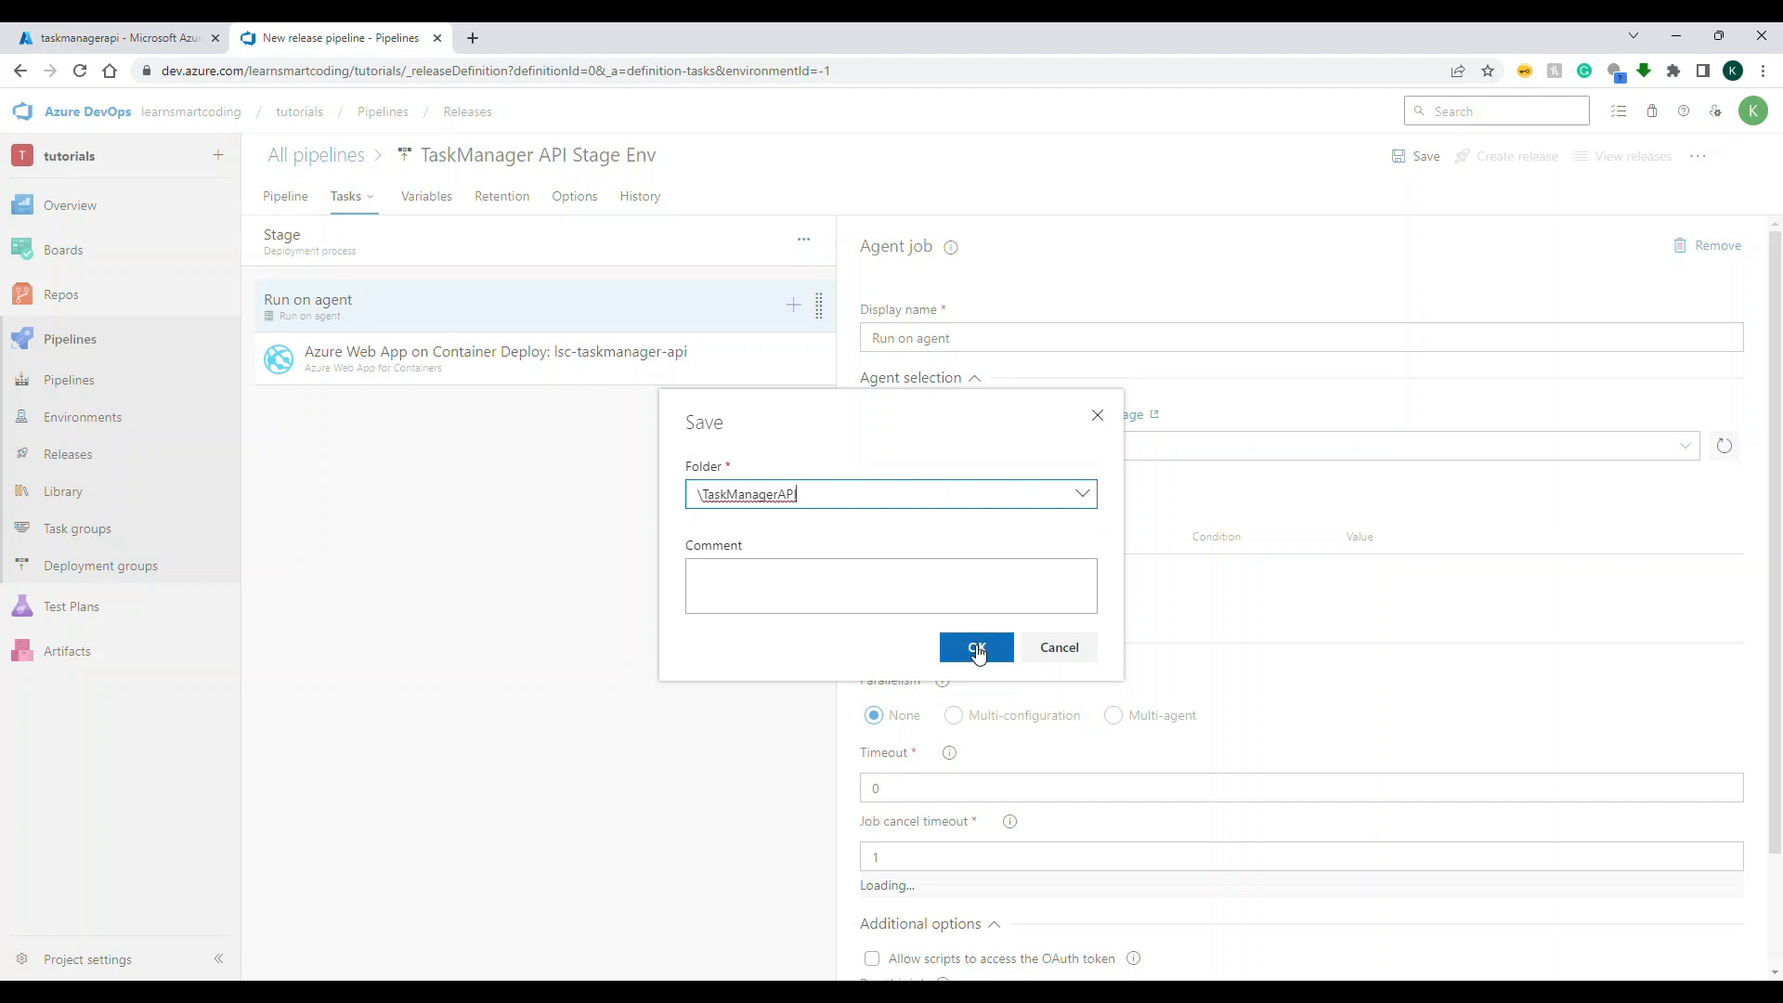
text(\Stage)
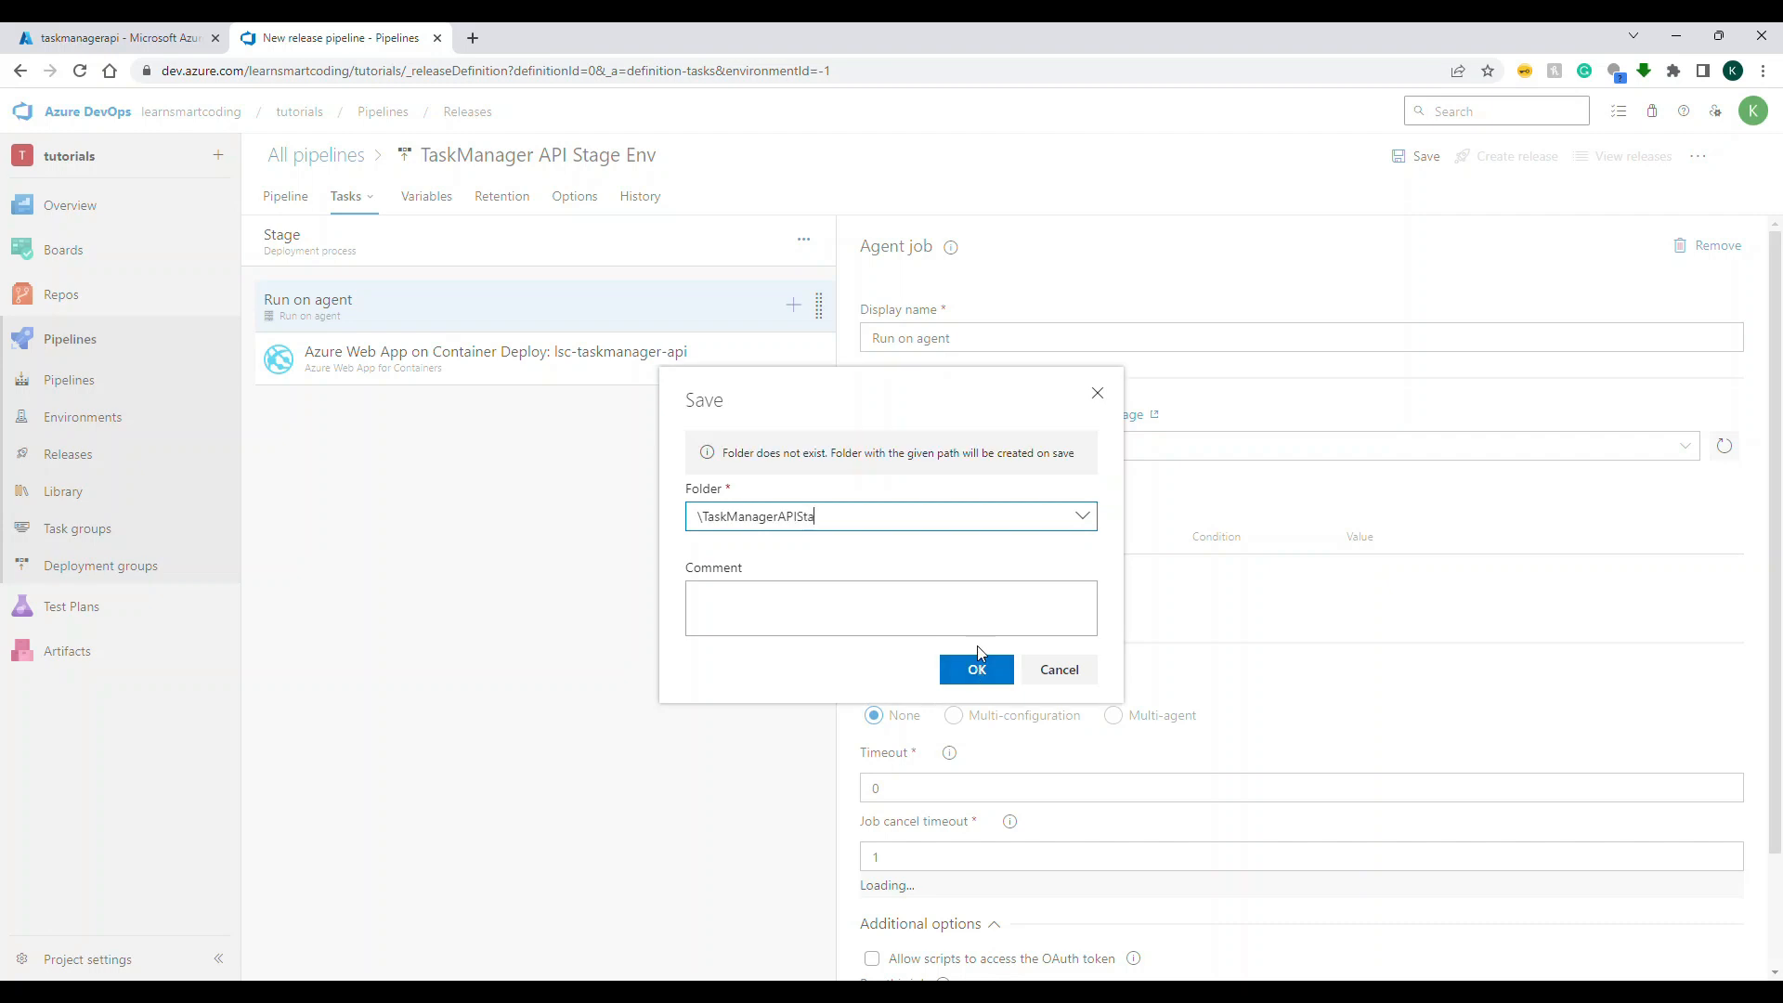
click(977, 650)
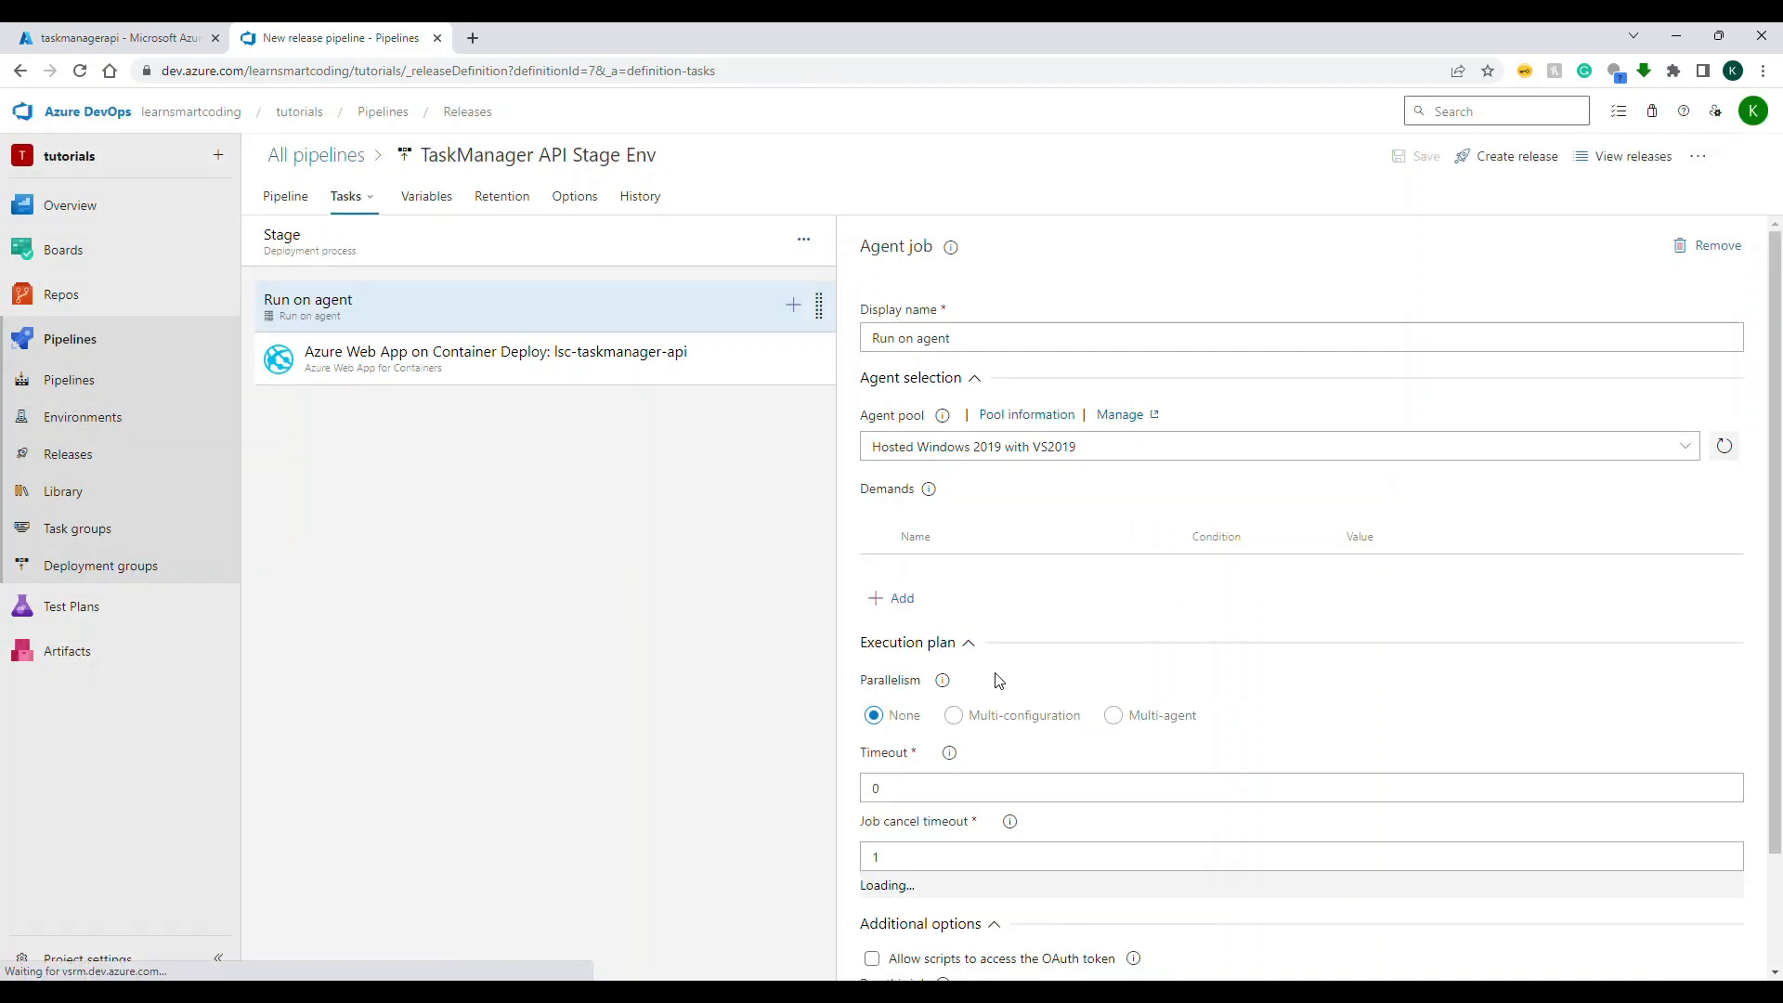
click(80, 459)
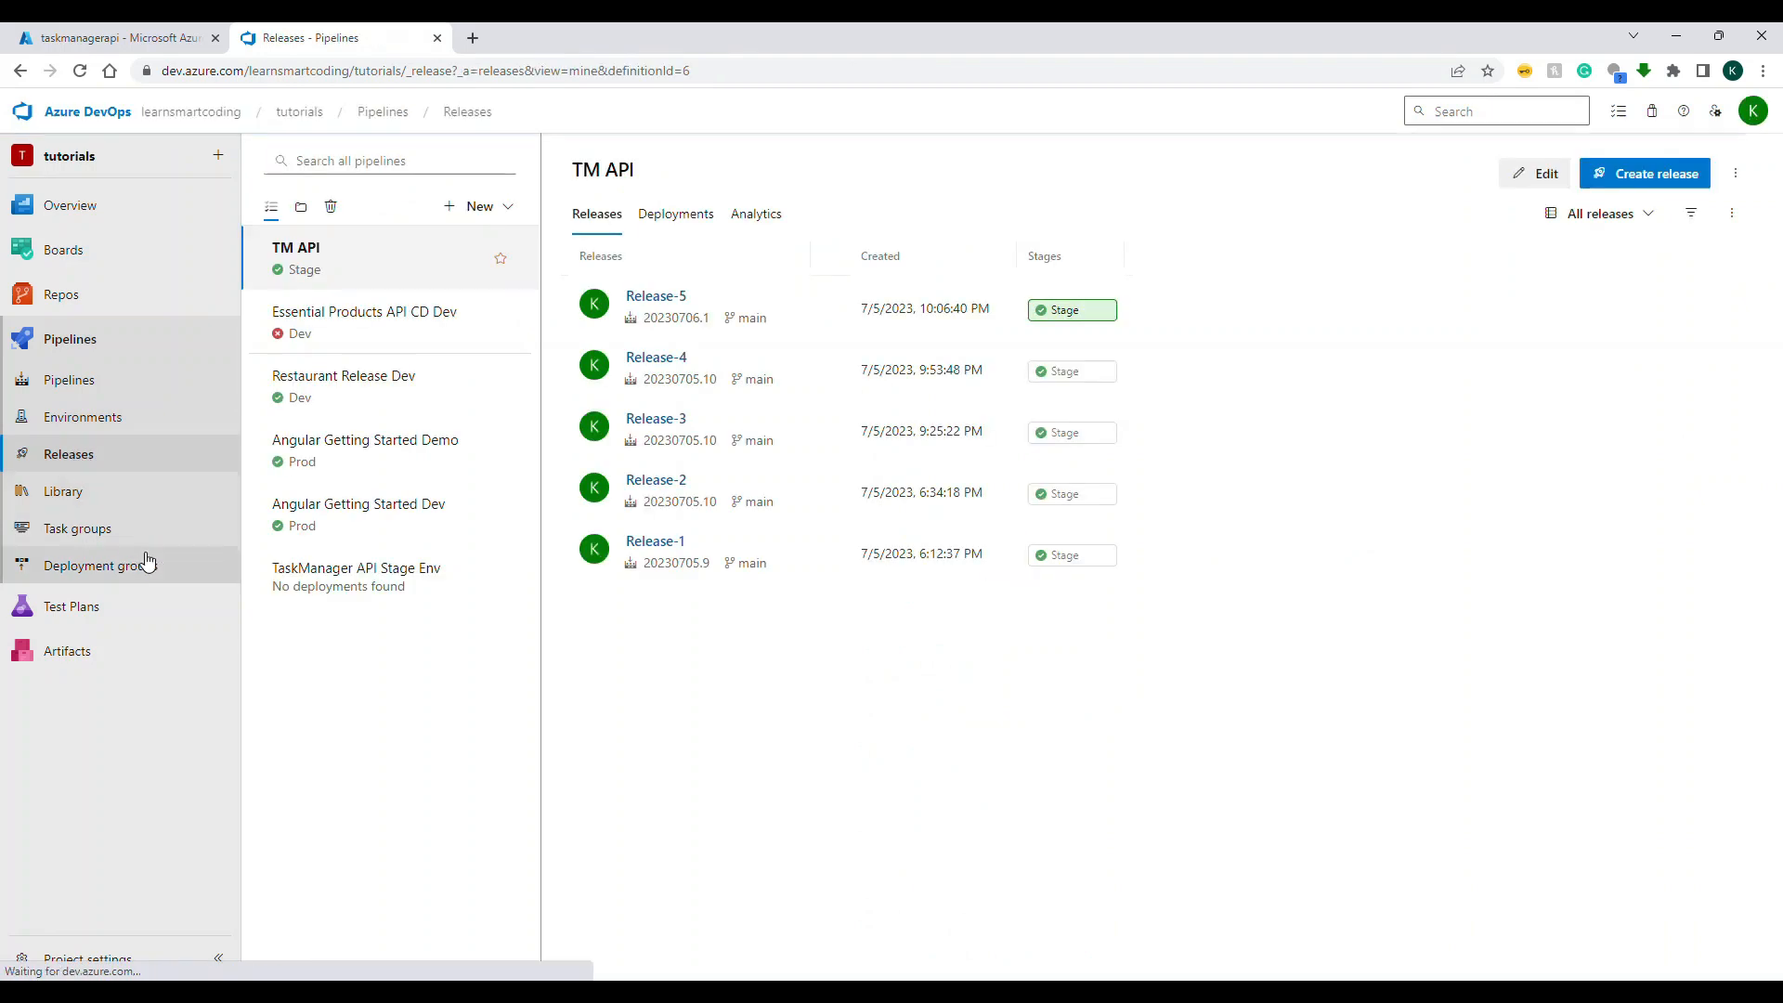
click(340, 592)
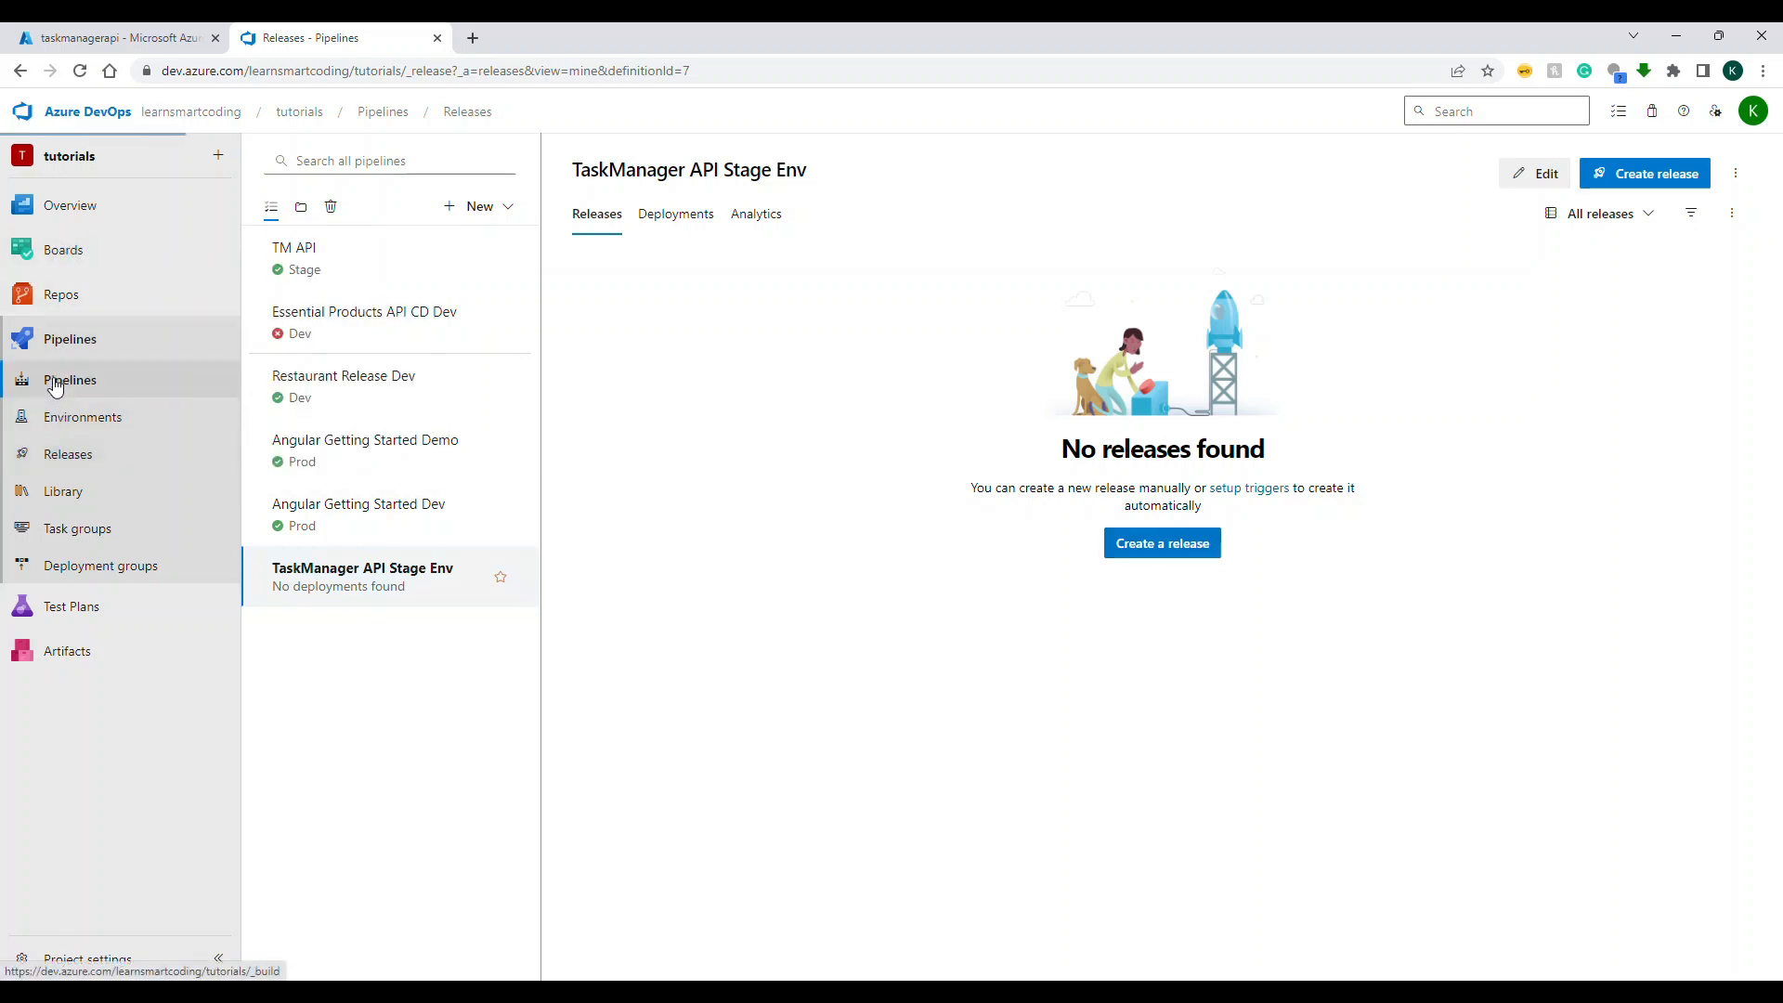
Step: Run the TaskManager.API build pipeline on the main branch with system diagnostics enabled and open its Build job log
click(153, 381)
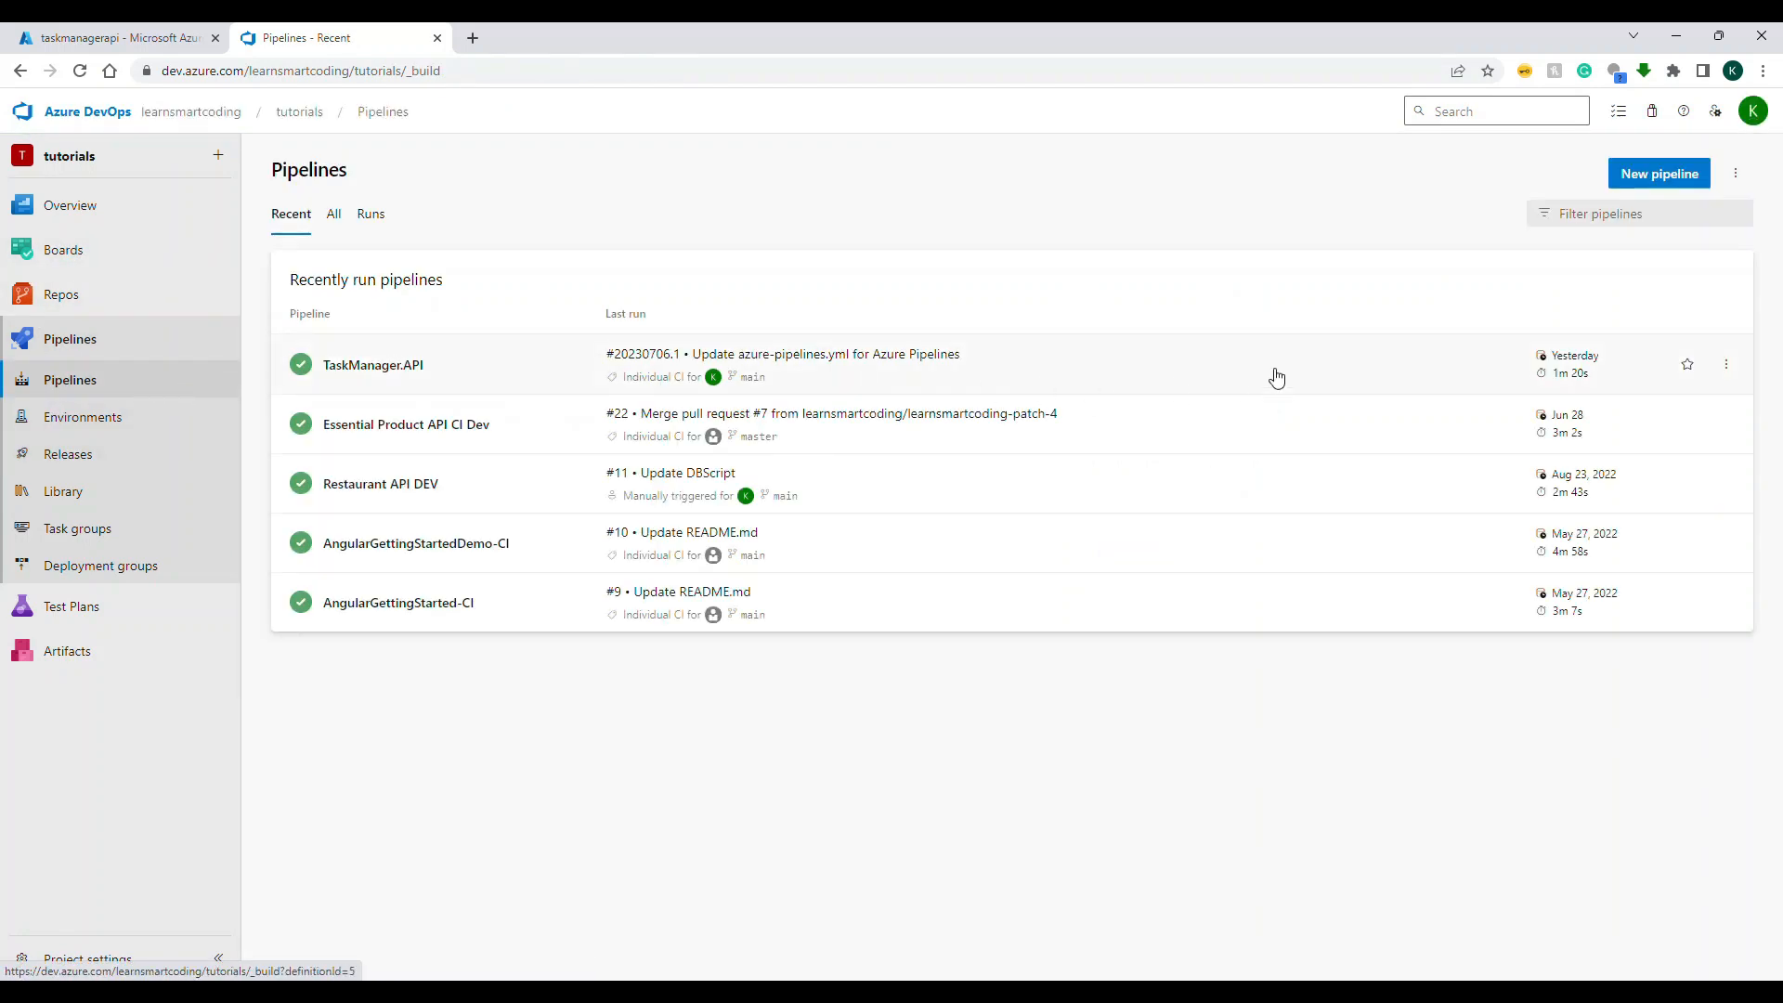
click(1642, 181)
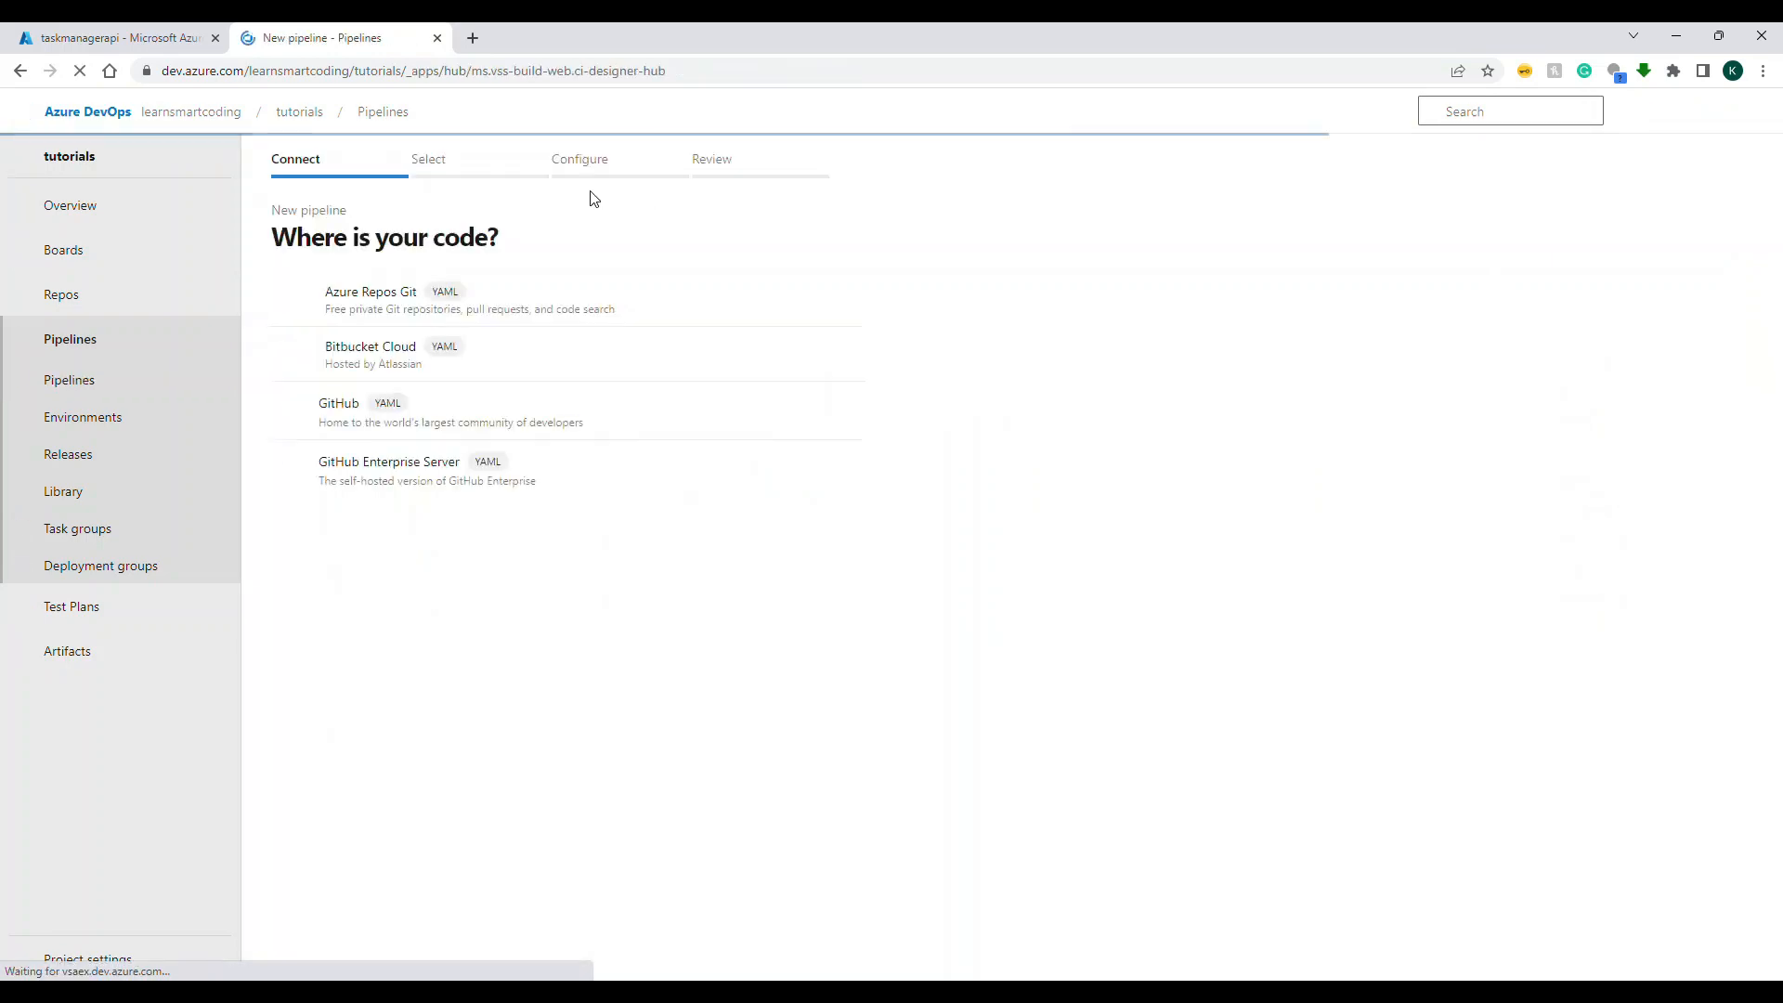
click(100, 379)
click(496, 387)
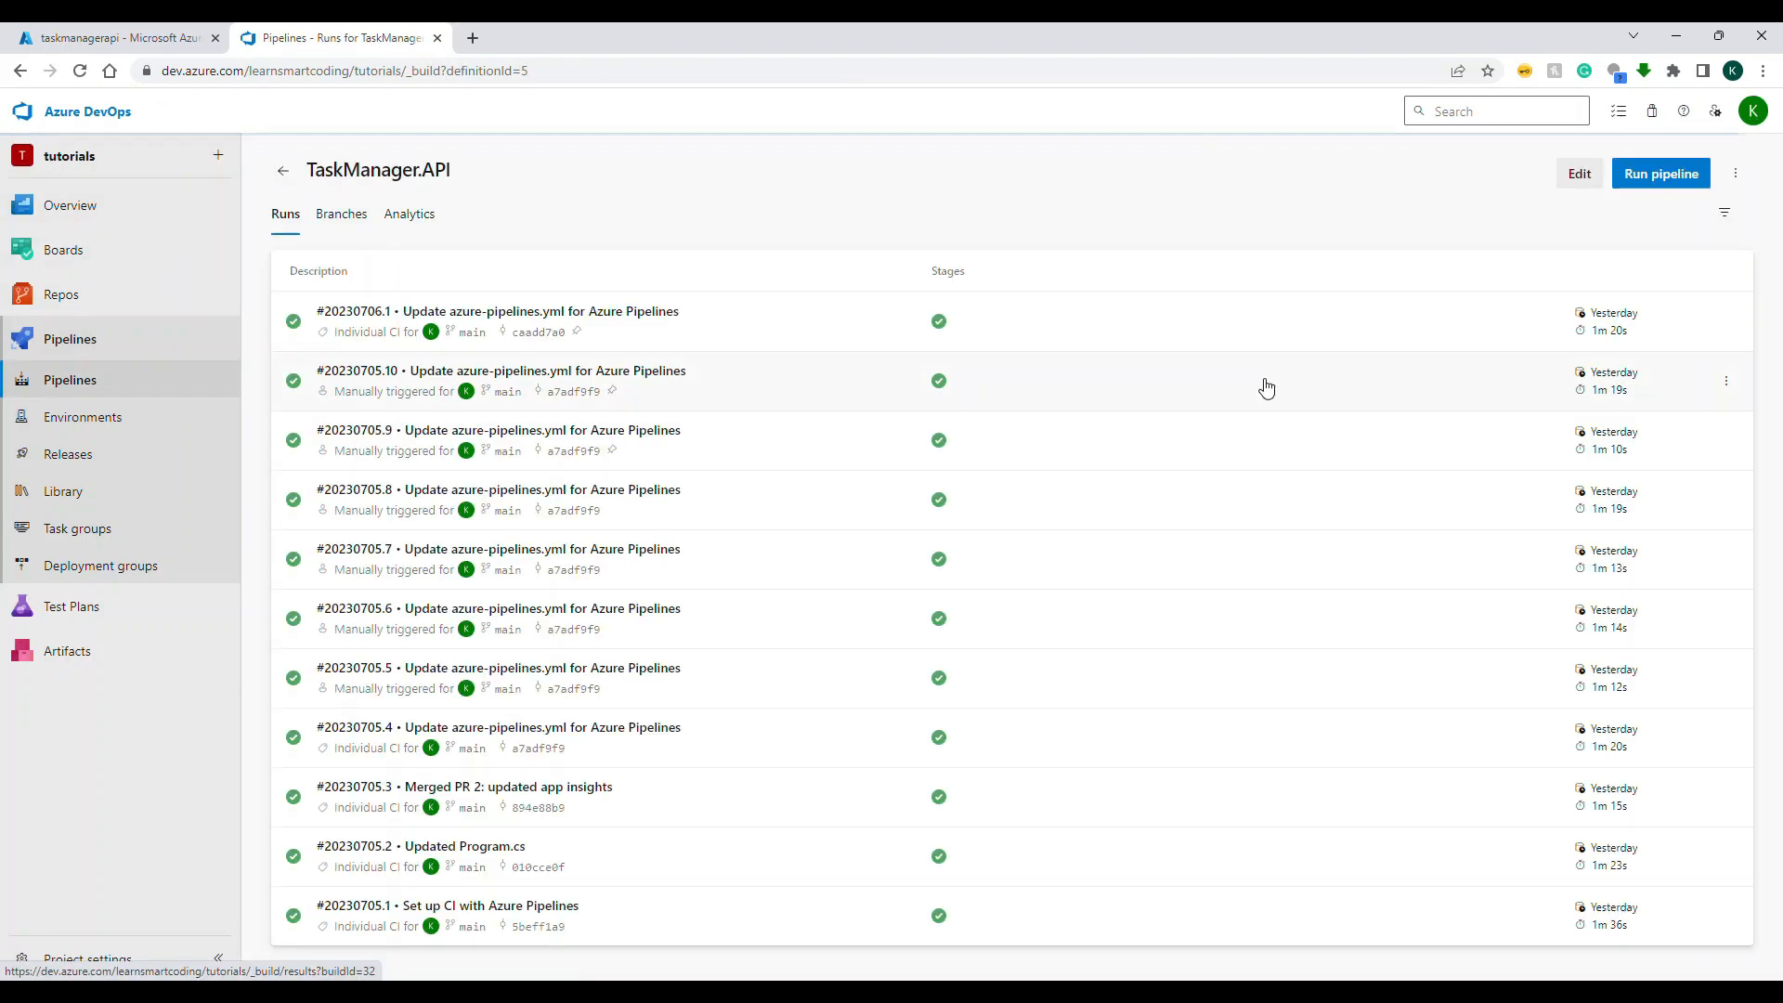
click(1691, 172)
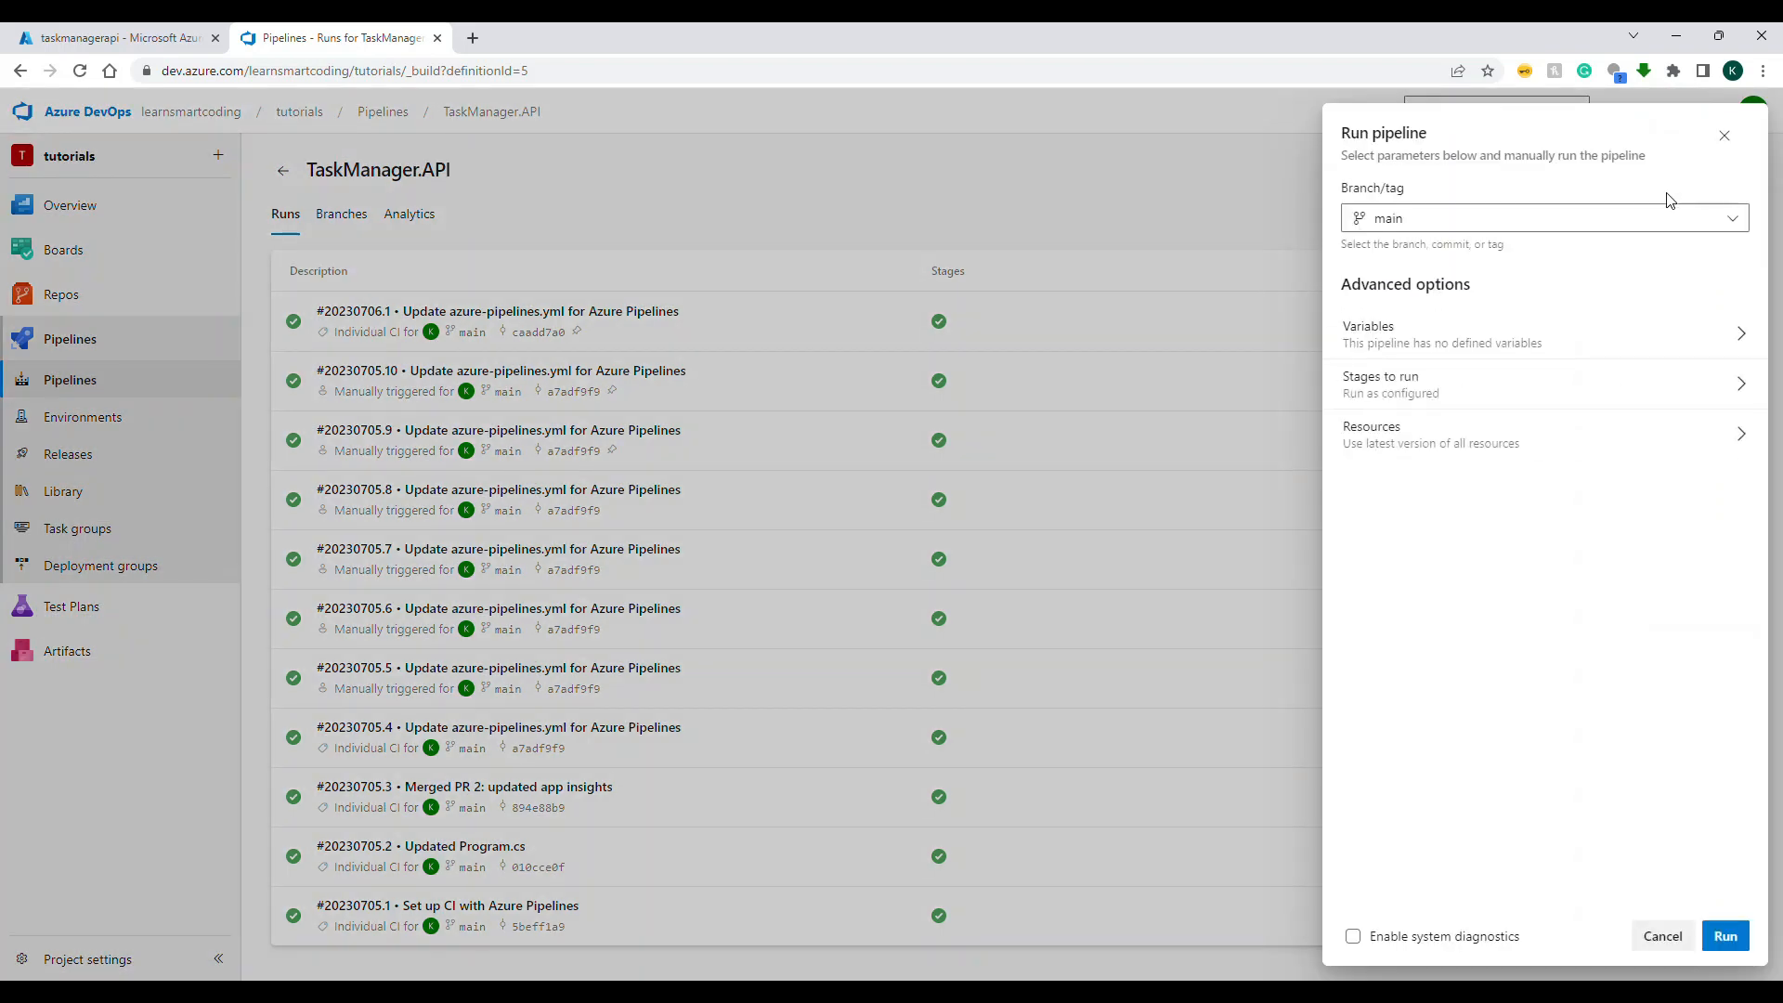
click(1475, 939)
click(1725, 936)
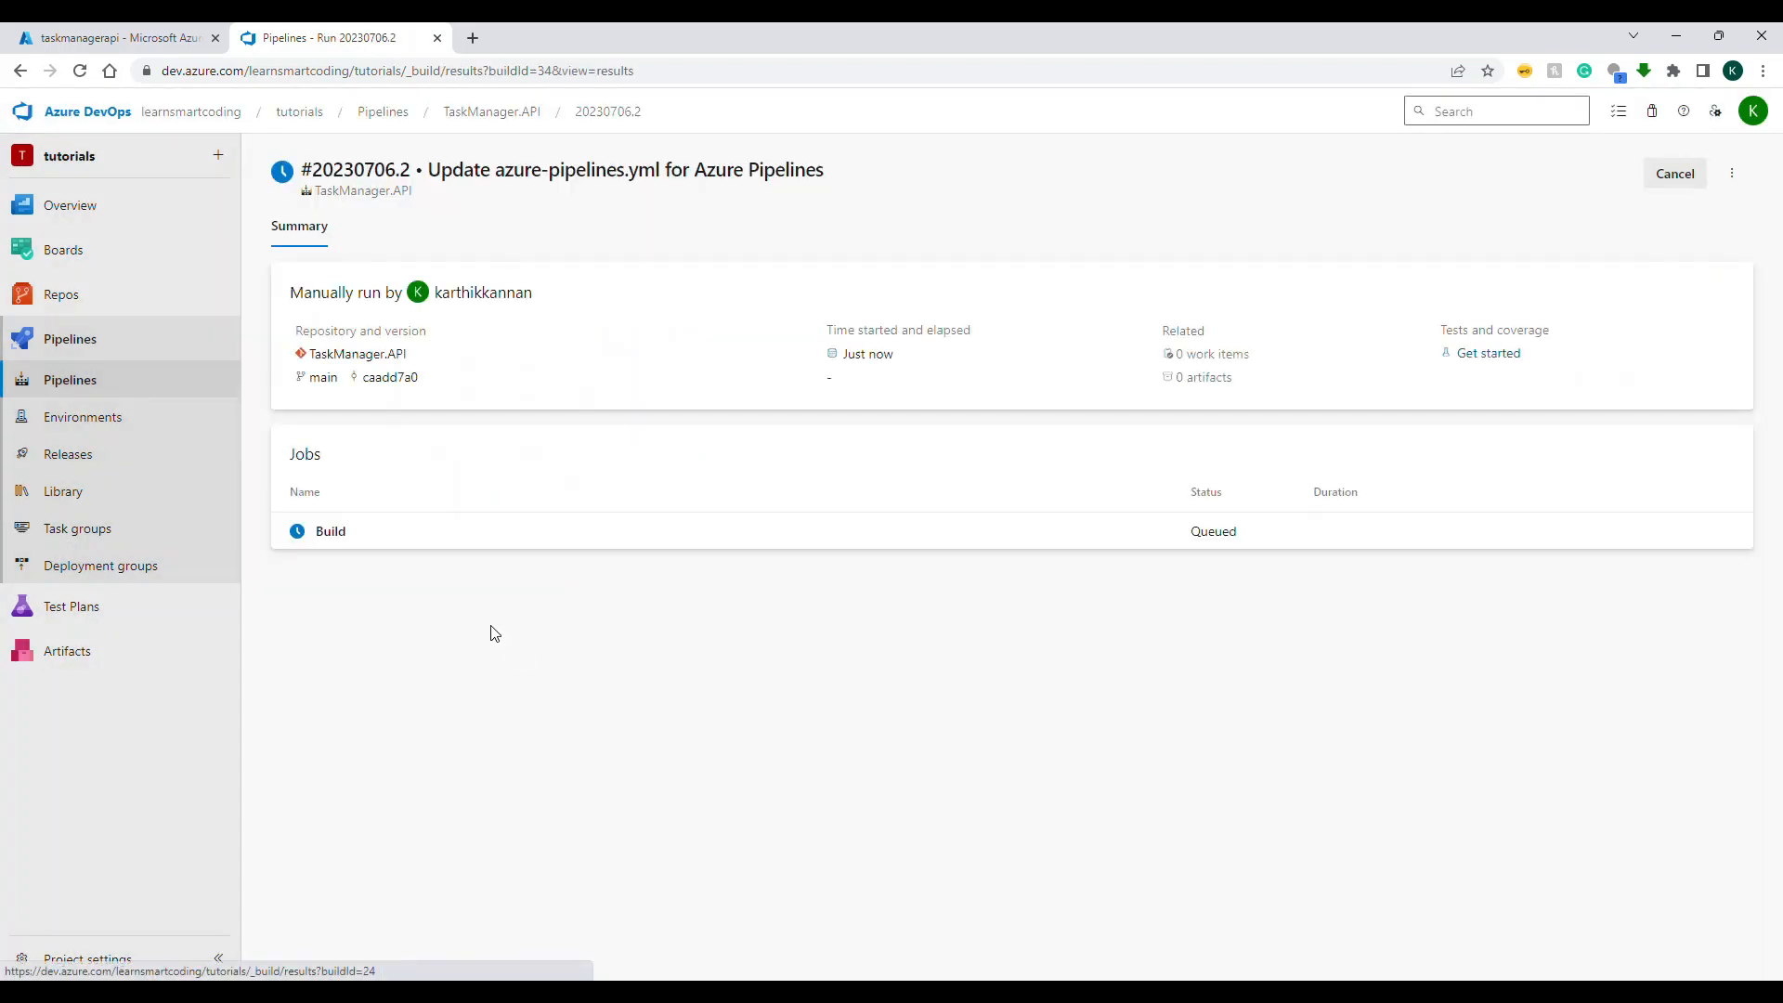
click(418, 544)
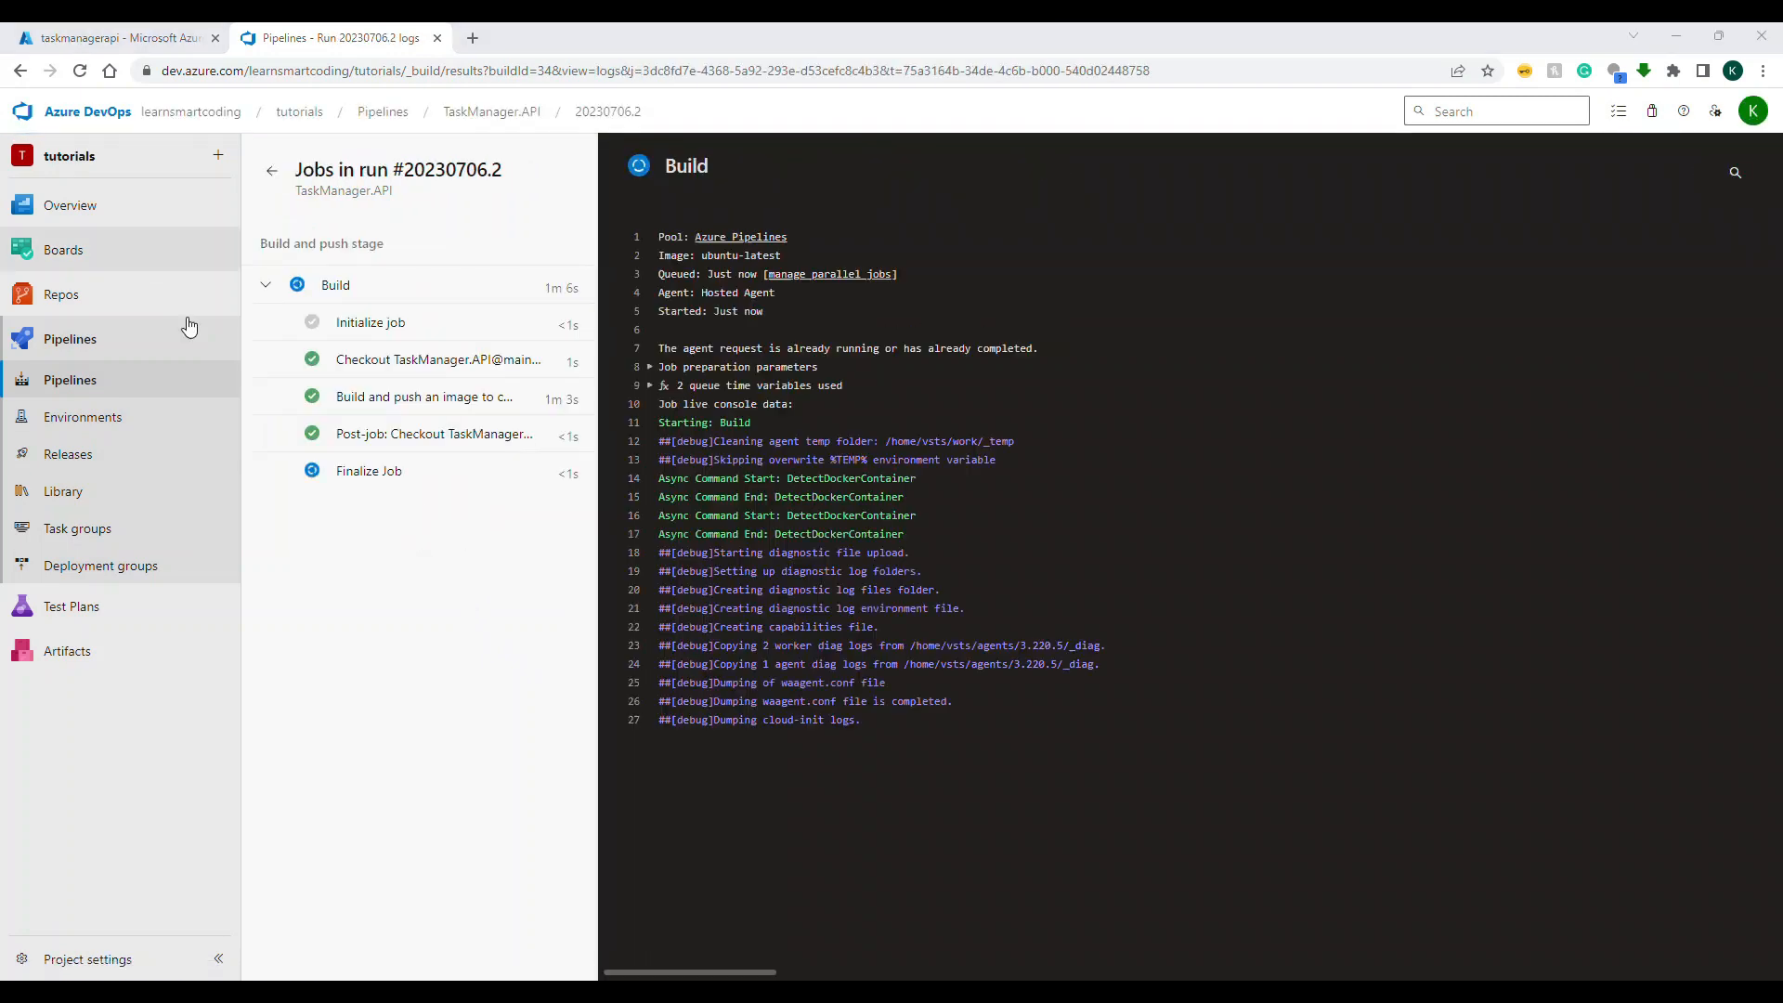
Step: Open the Stage deployment logs of Release-1 in TaskManager API Stage Env and examine the deployed image tag and App Service configuration update
click(67, 453)
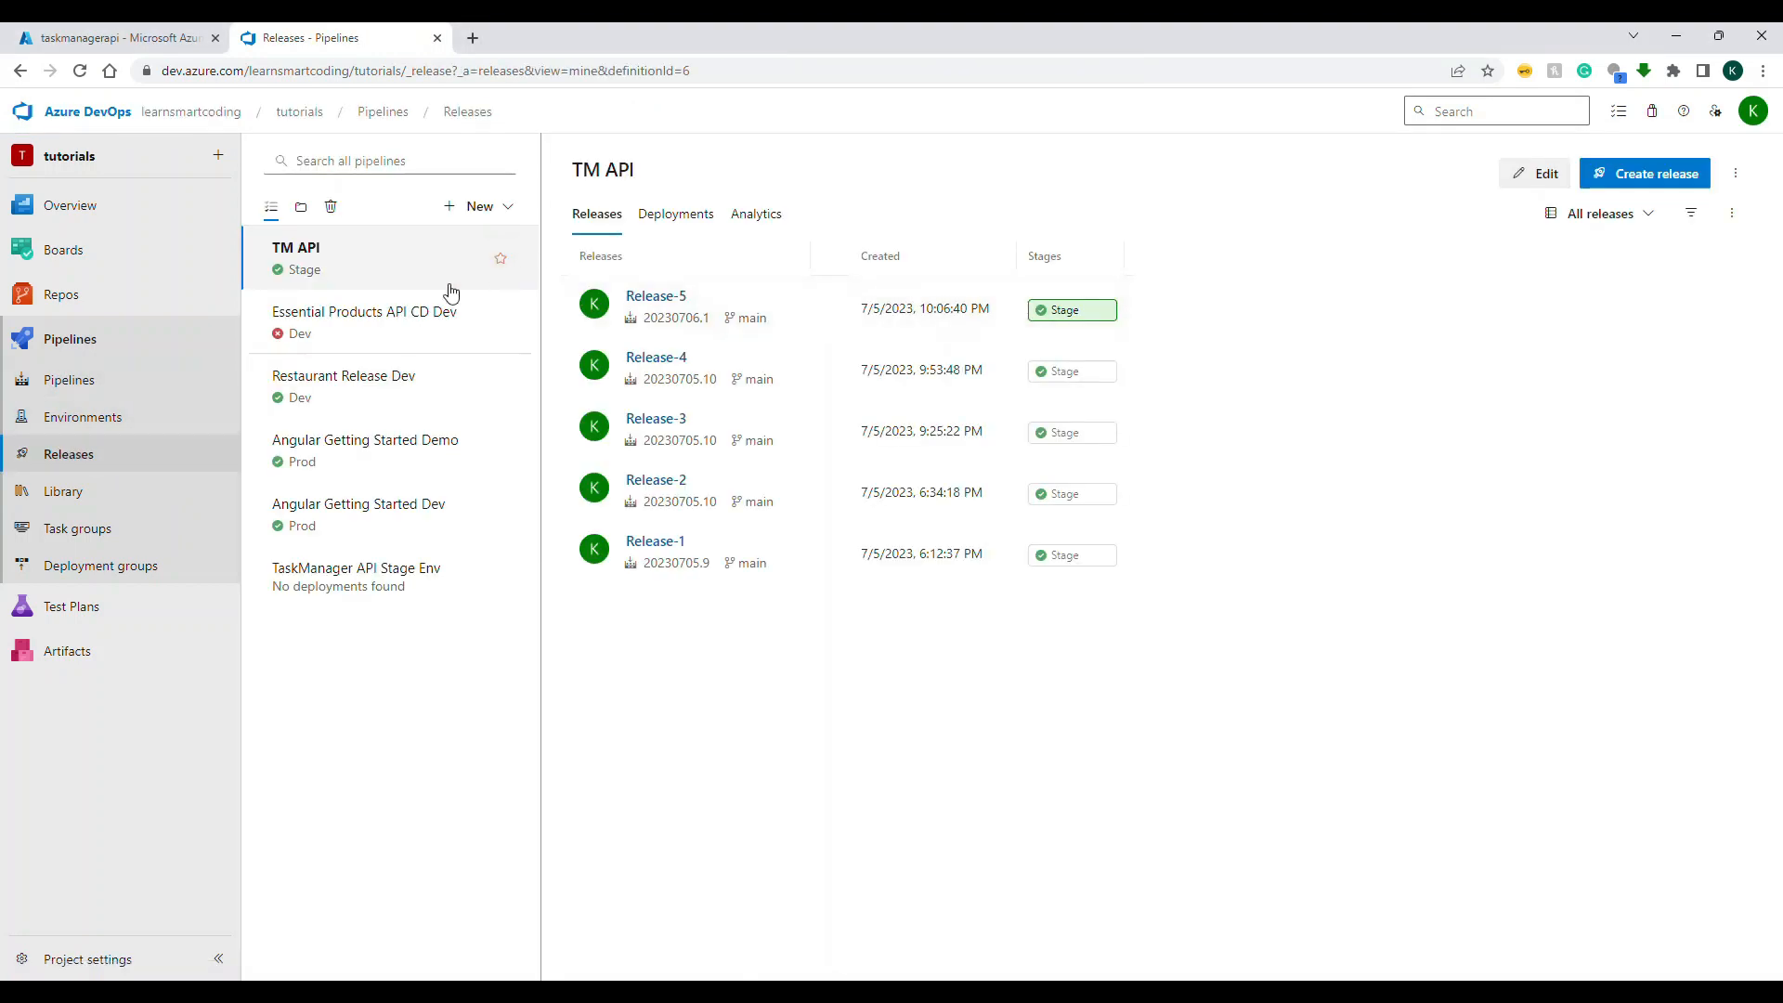
click(381, 573)
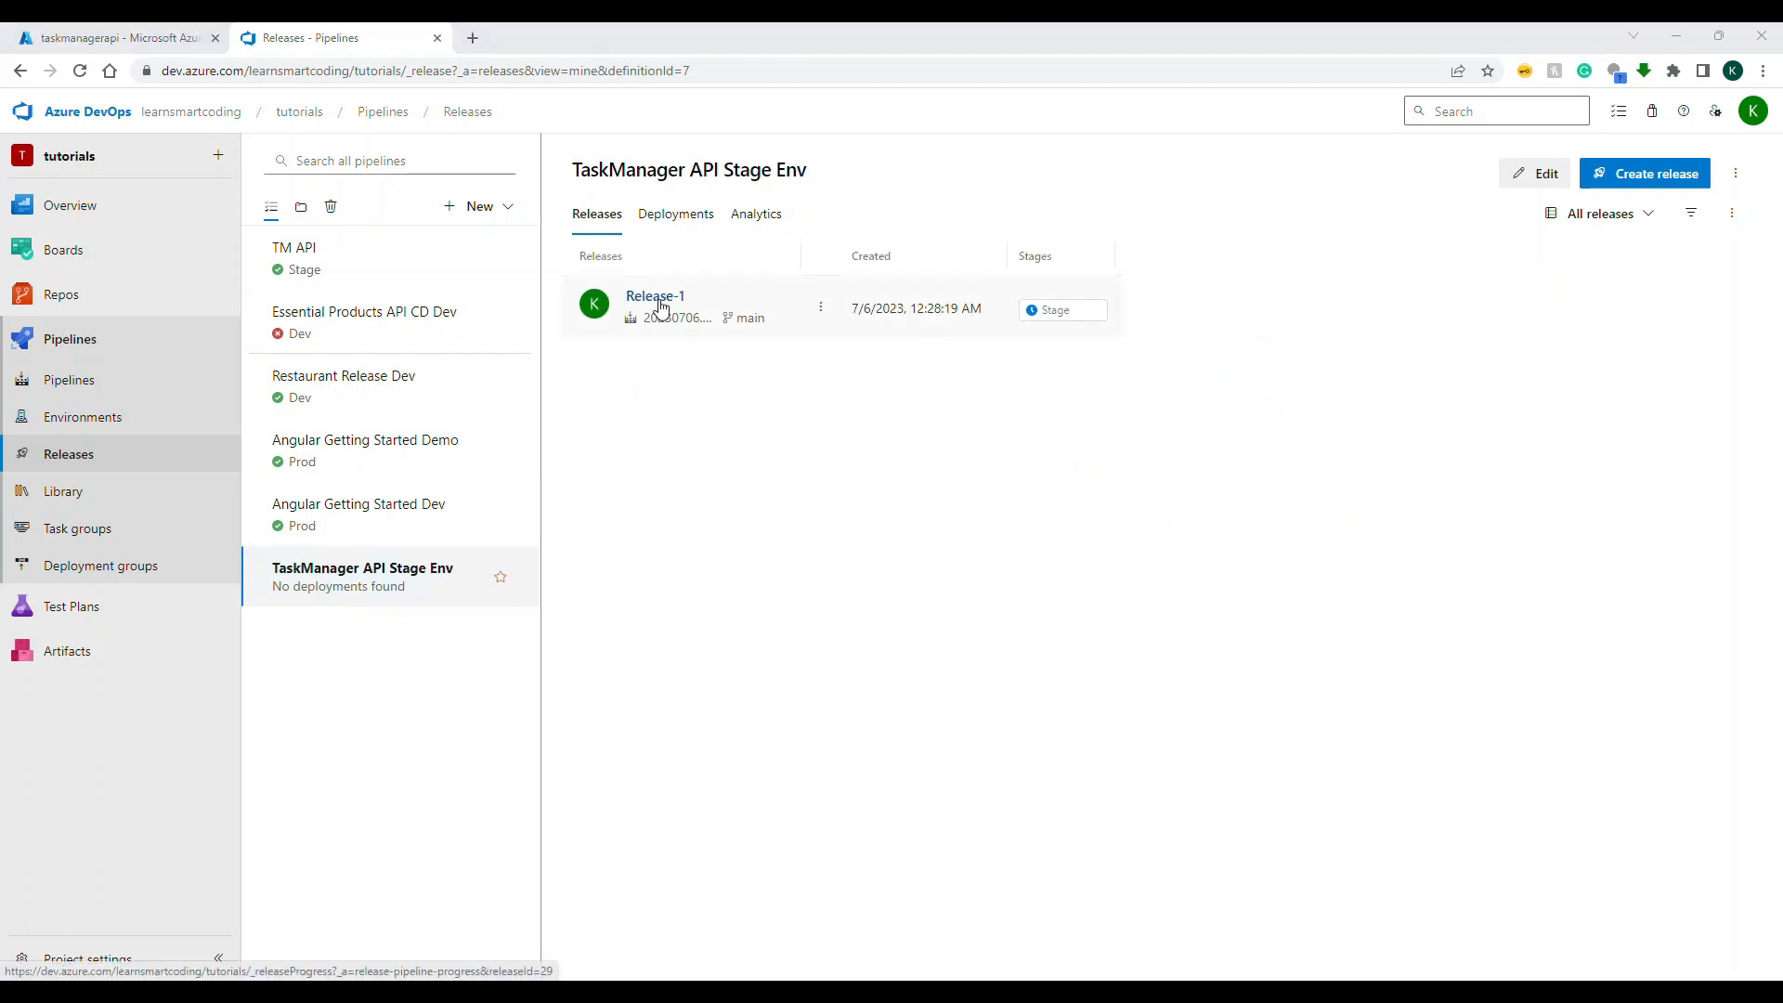
click(1075, 320)
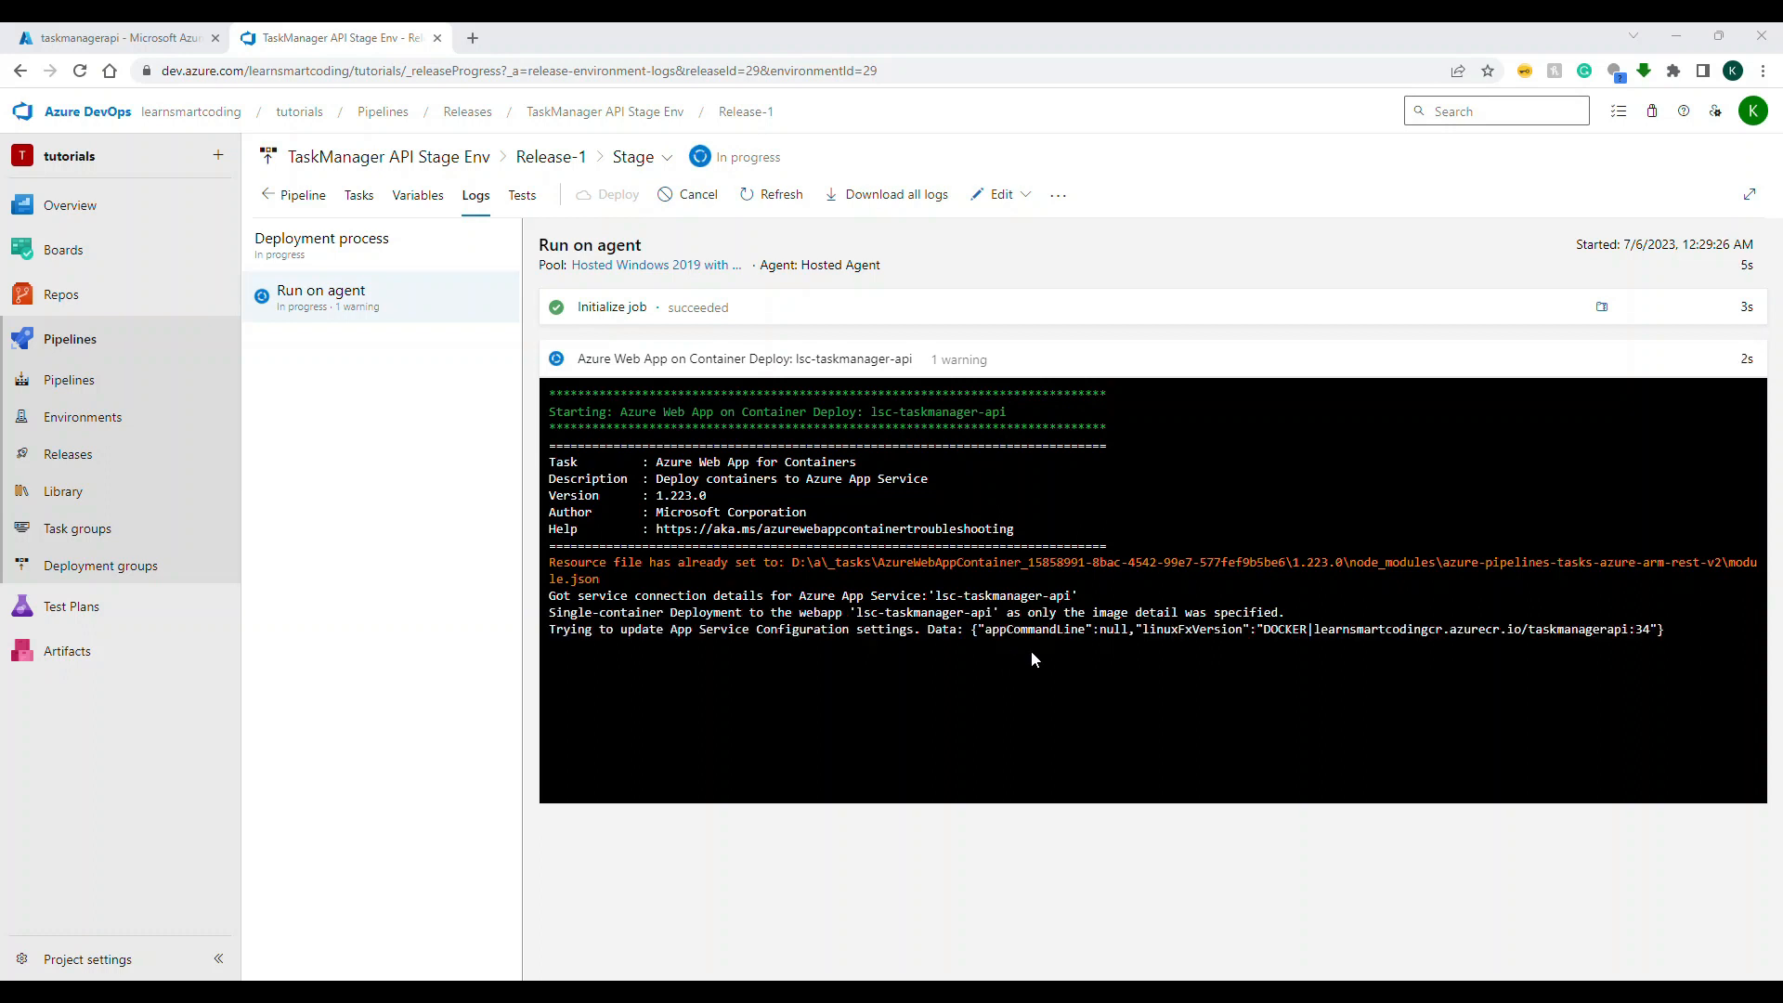
click(1644, 628)
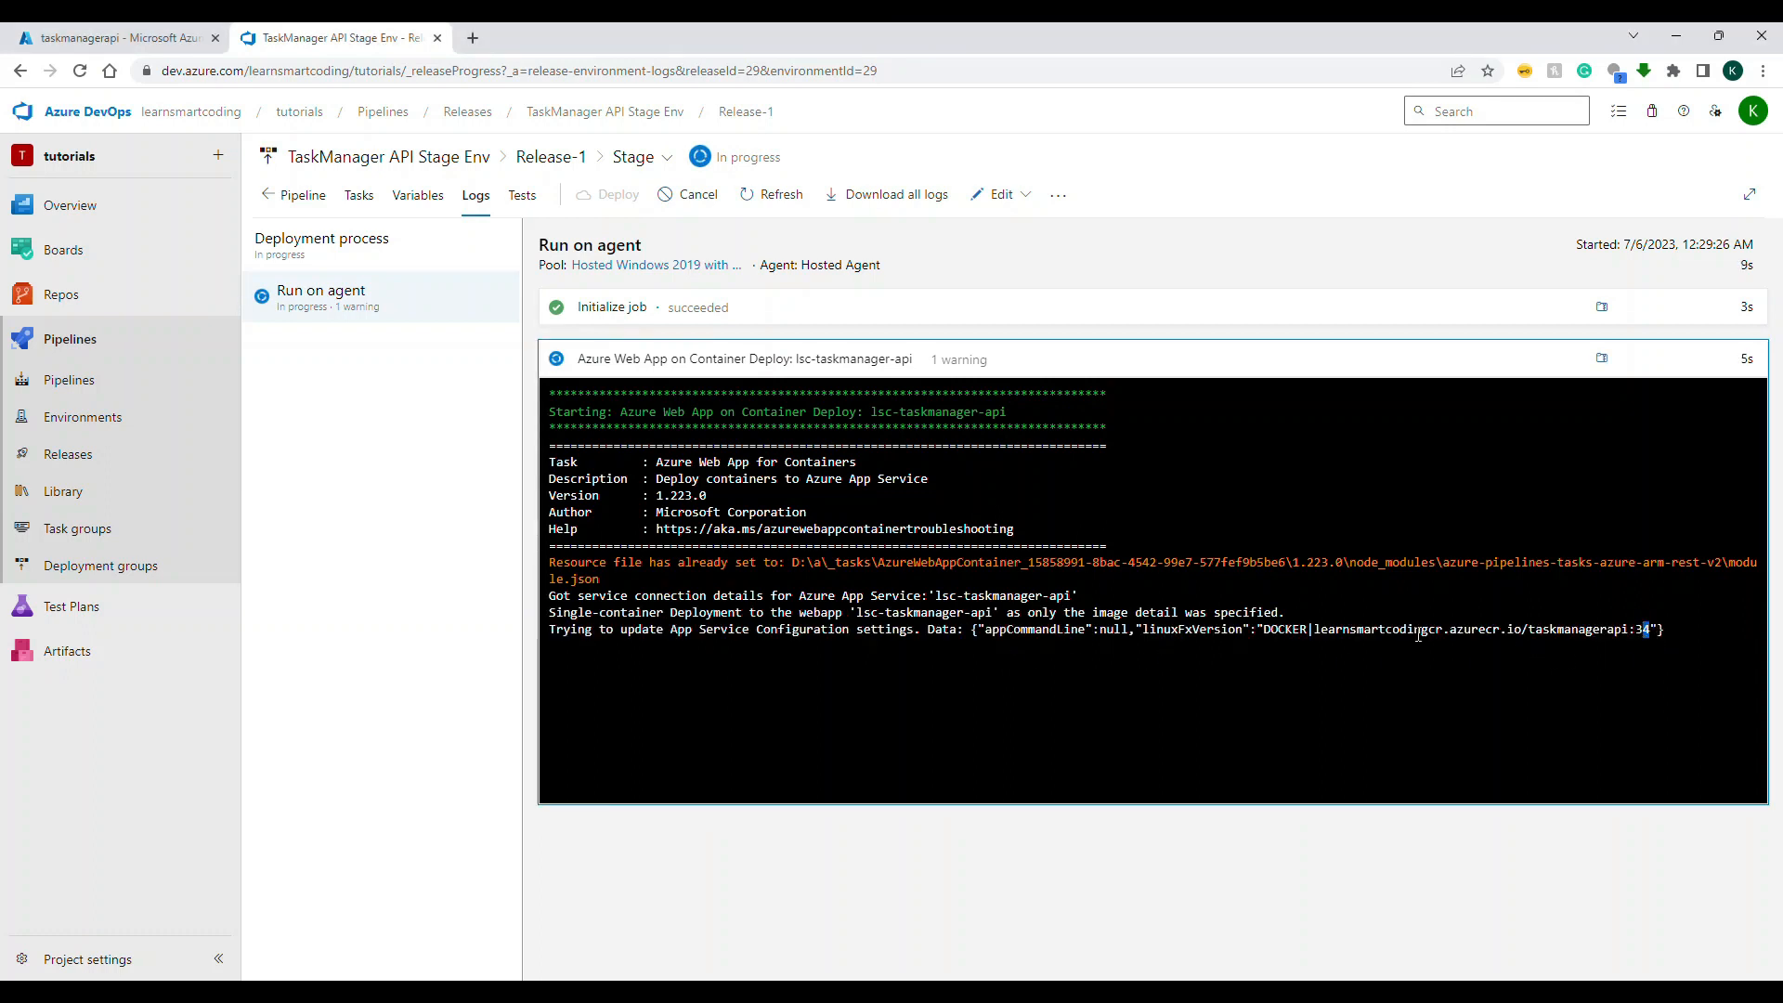
drag(594, 632, 906, 634)
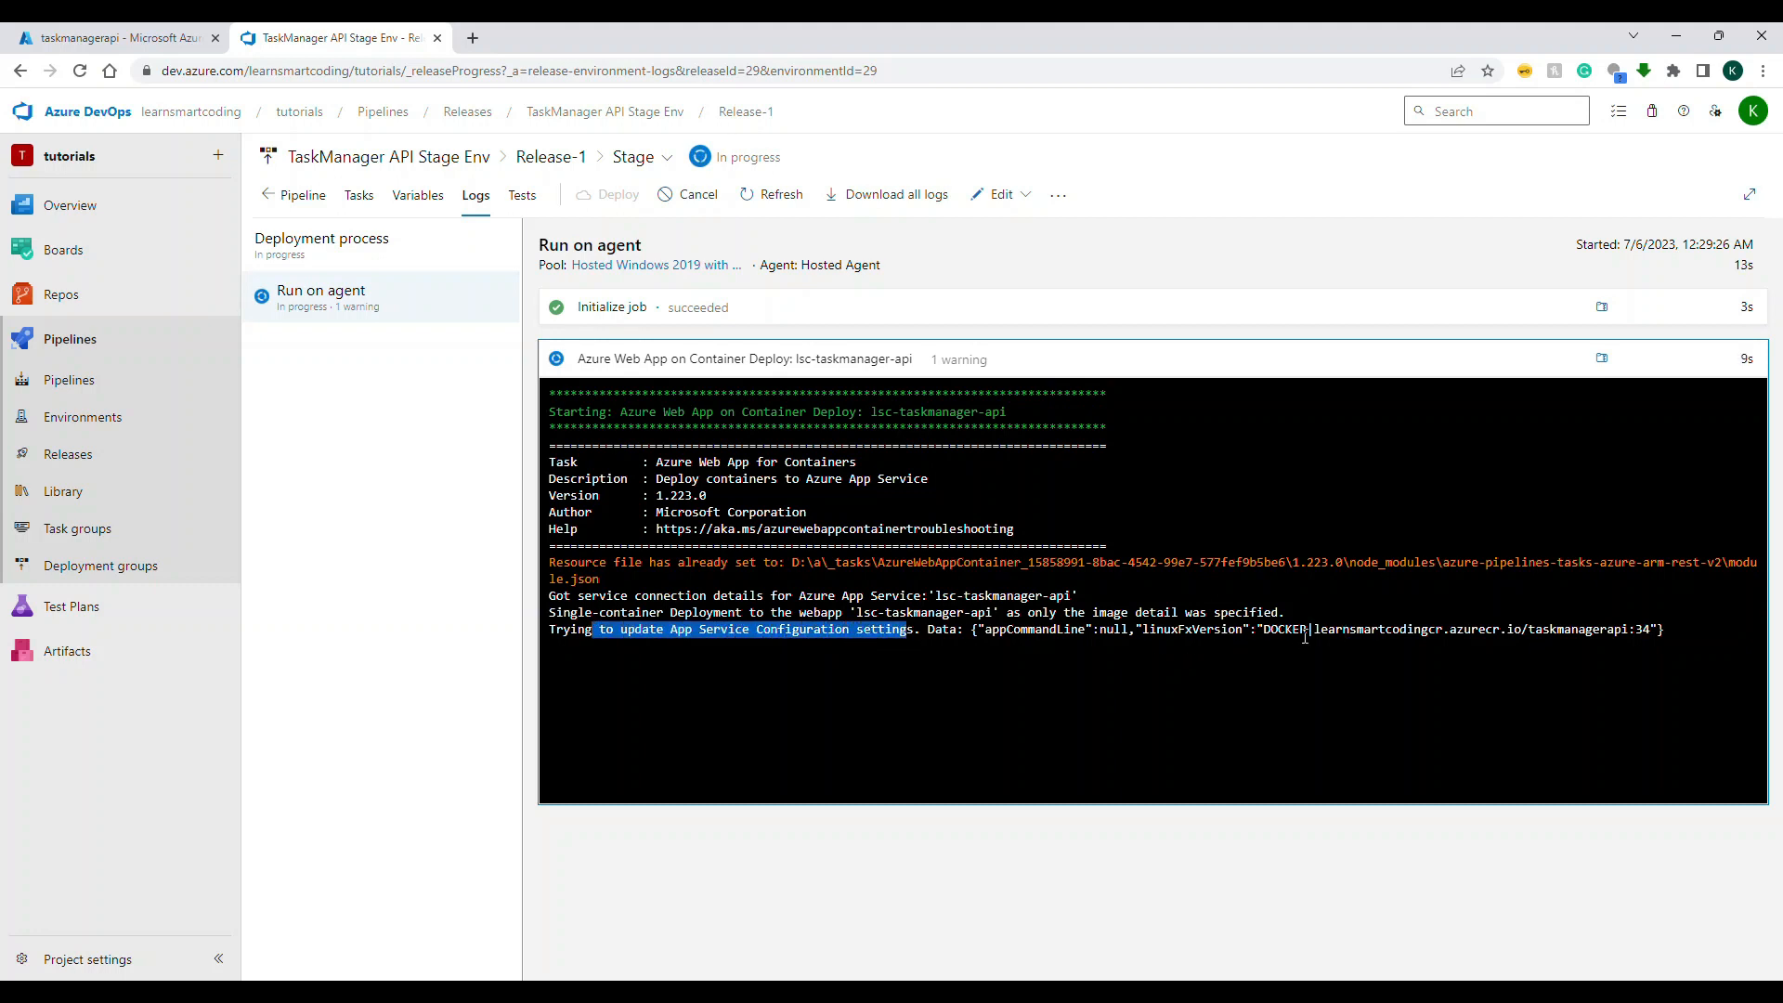
Step: Examine the container registry address and the taskmanagerapi image tag in the log's App Service configuration update line
drag(1312, 632, 1518, 635)
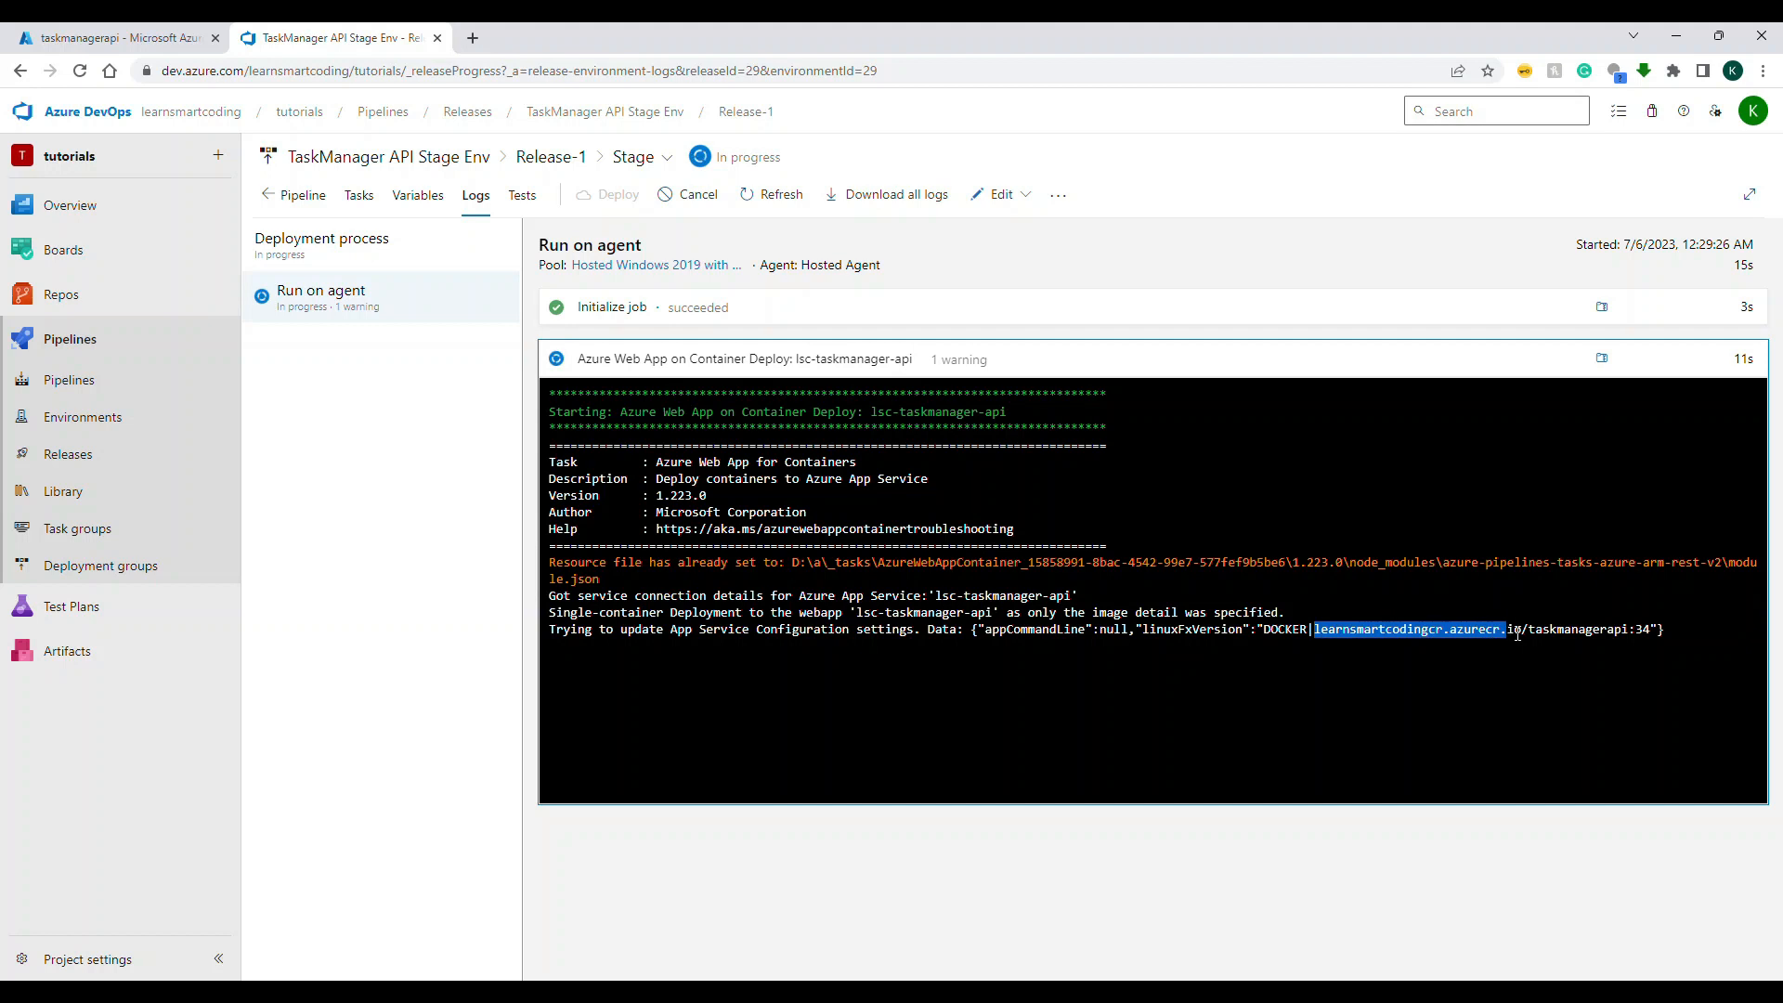
double_click(1615, 634)
double_click(1643, 631)
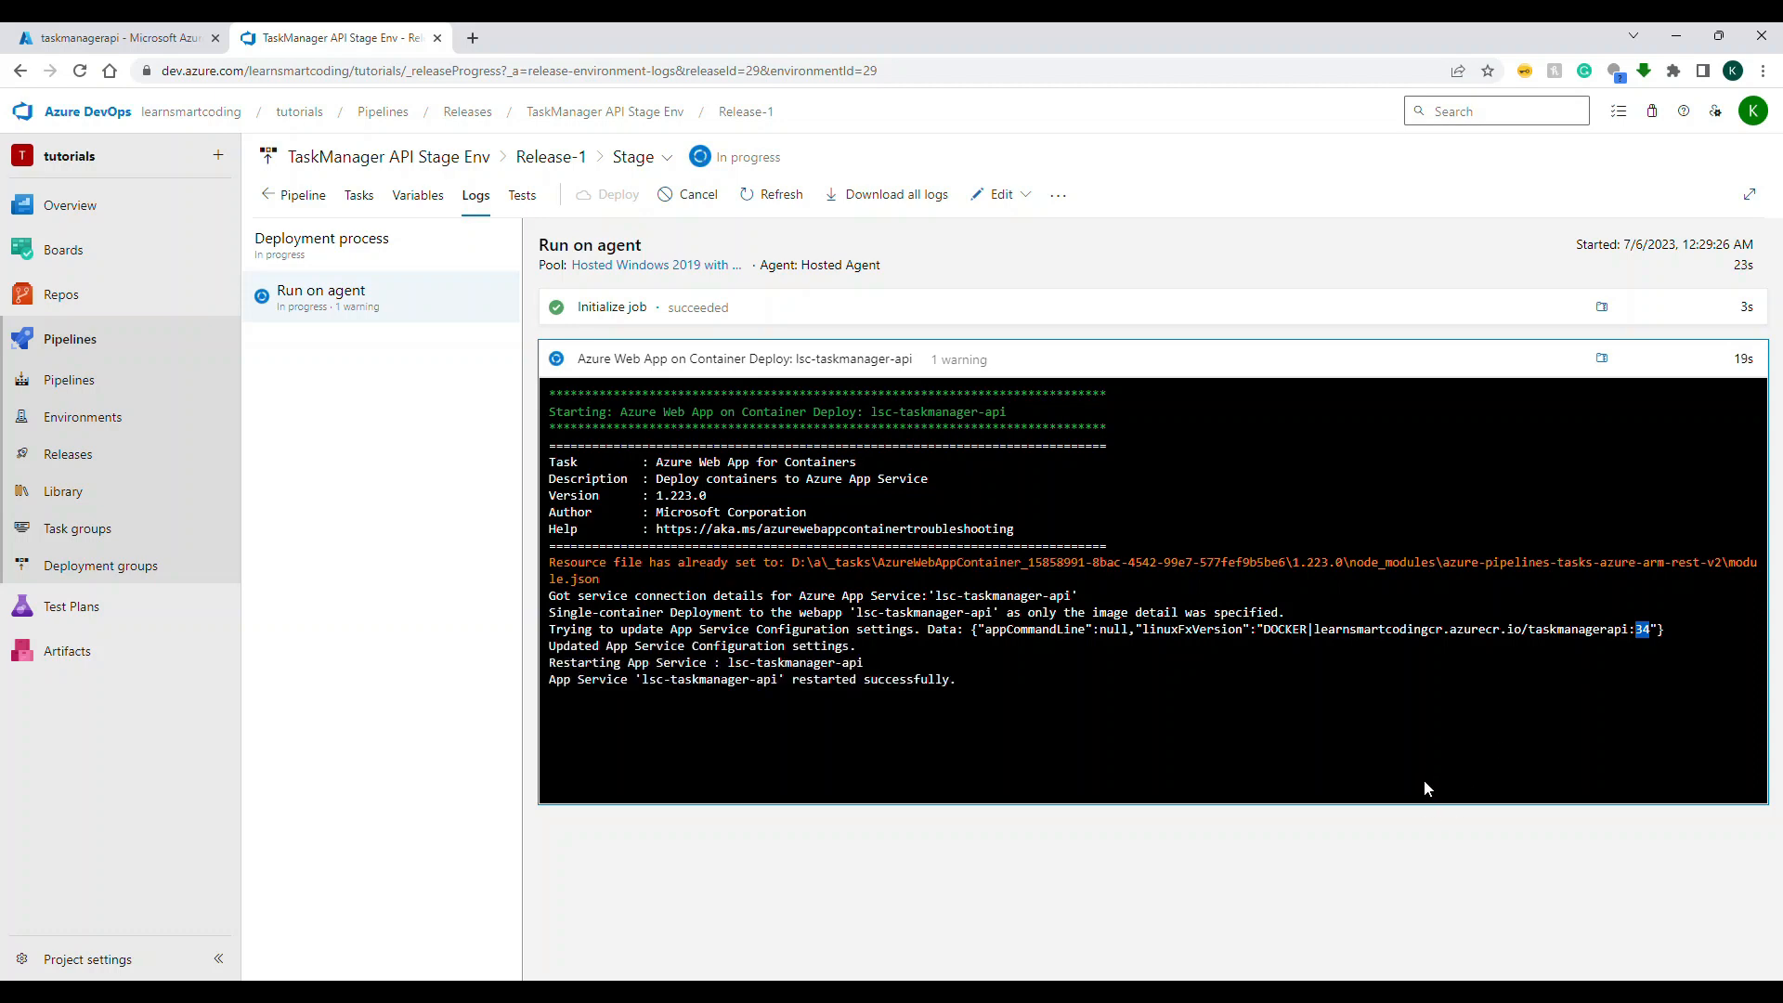
Step: Switch to the Azure portal and open the Log stream of the lsc-taskmanager-api web app from the recent resources
click(139, 37)
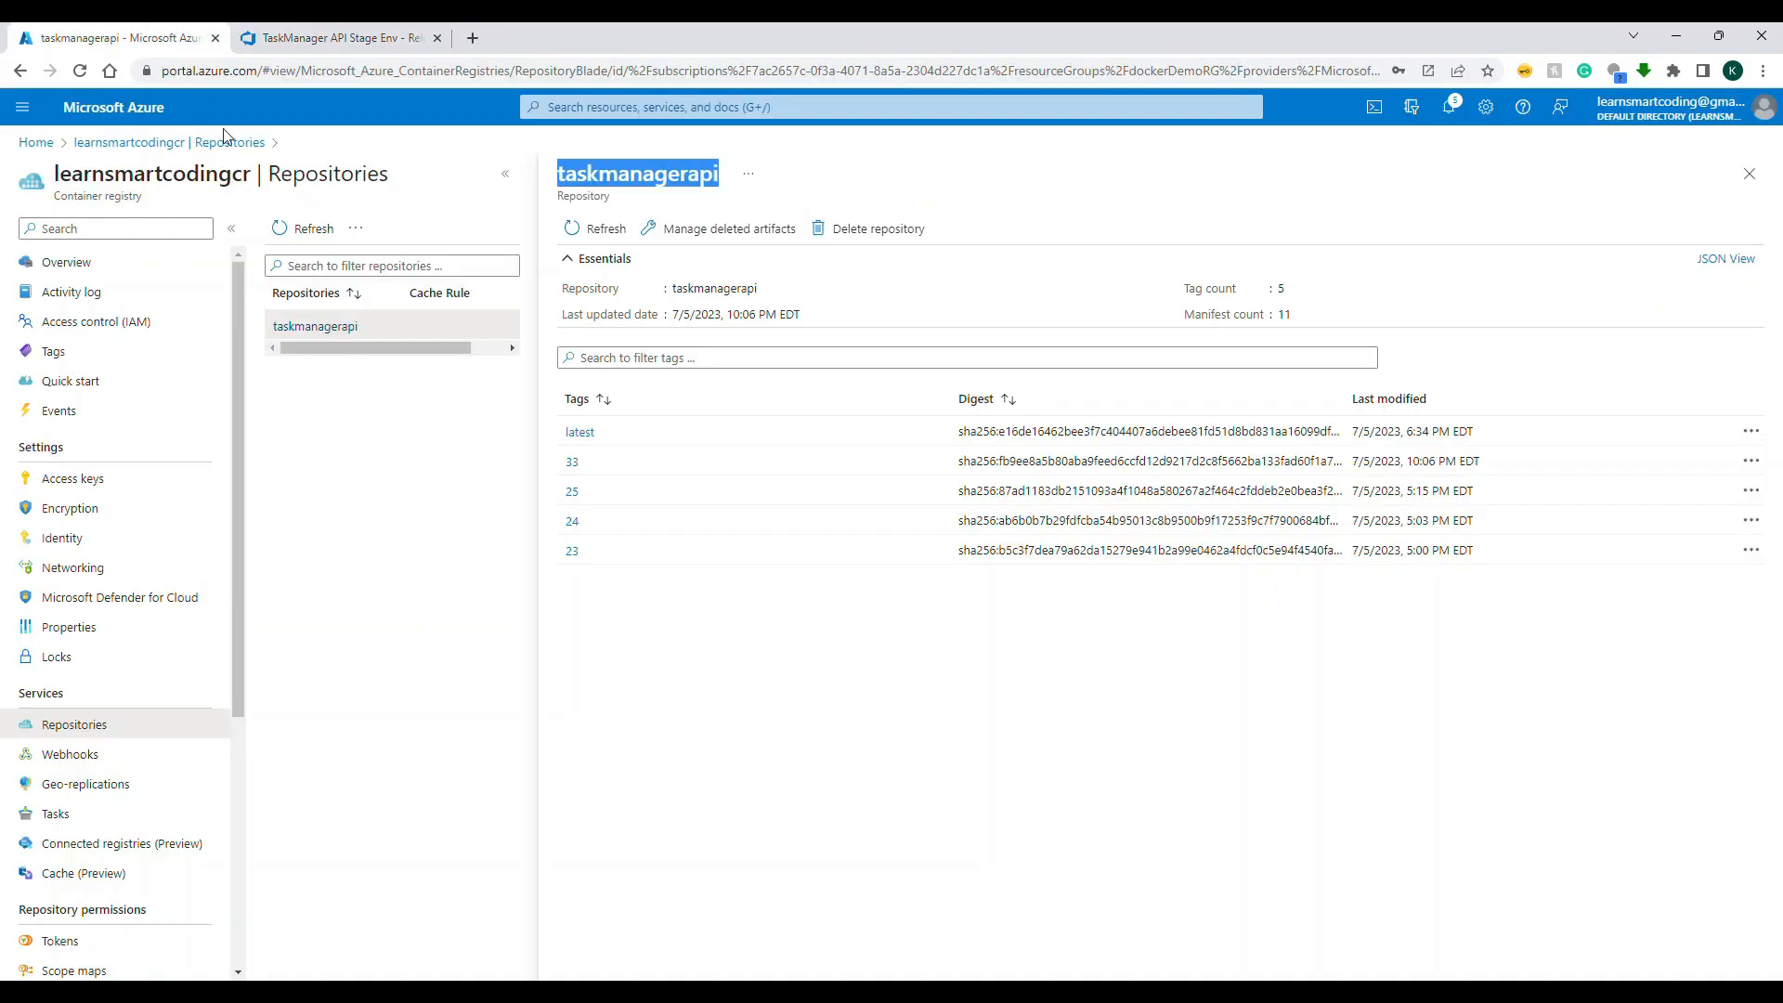
click(46, 142)
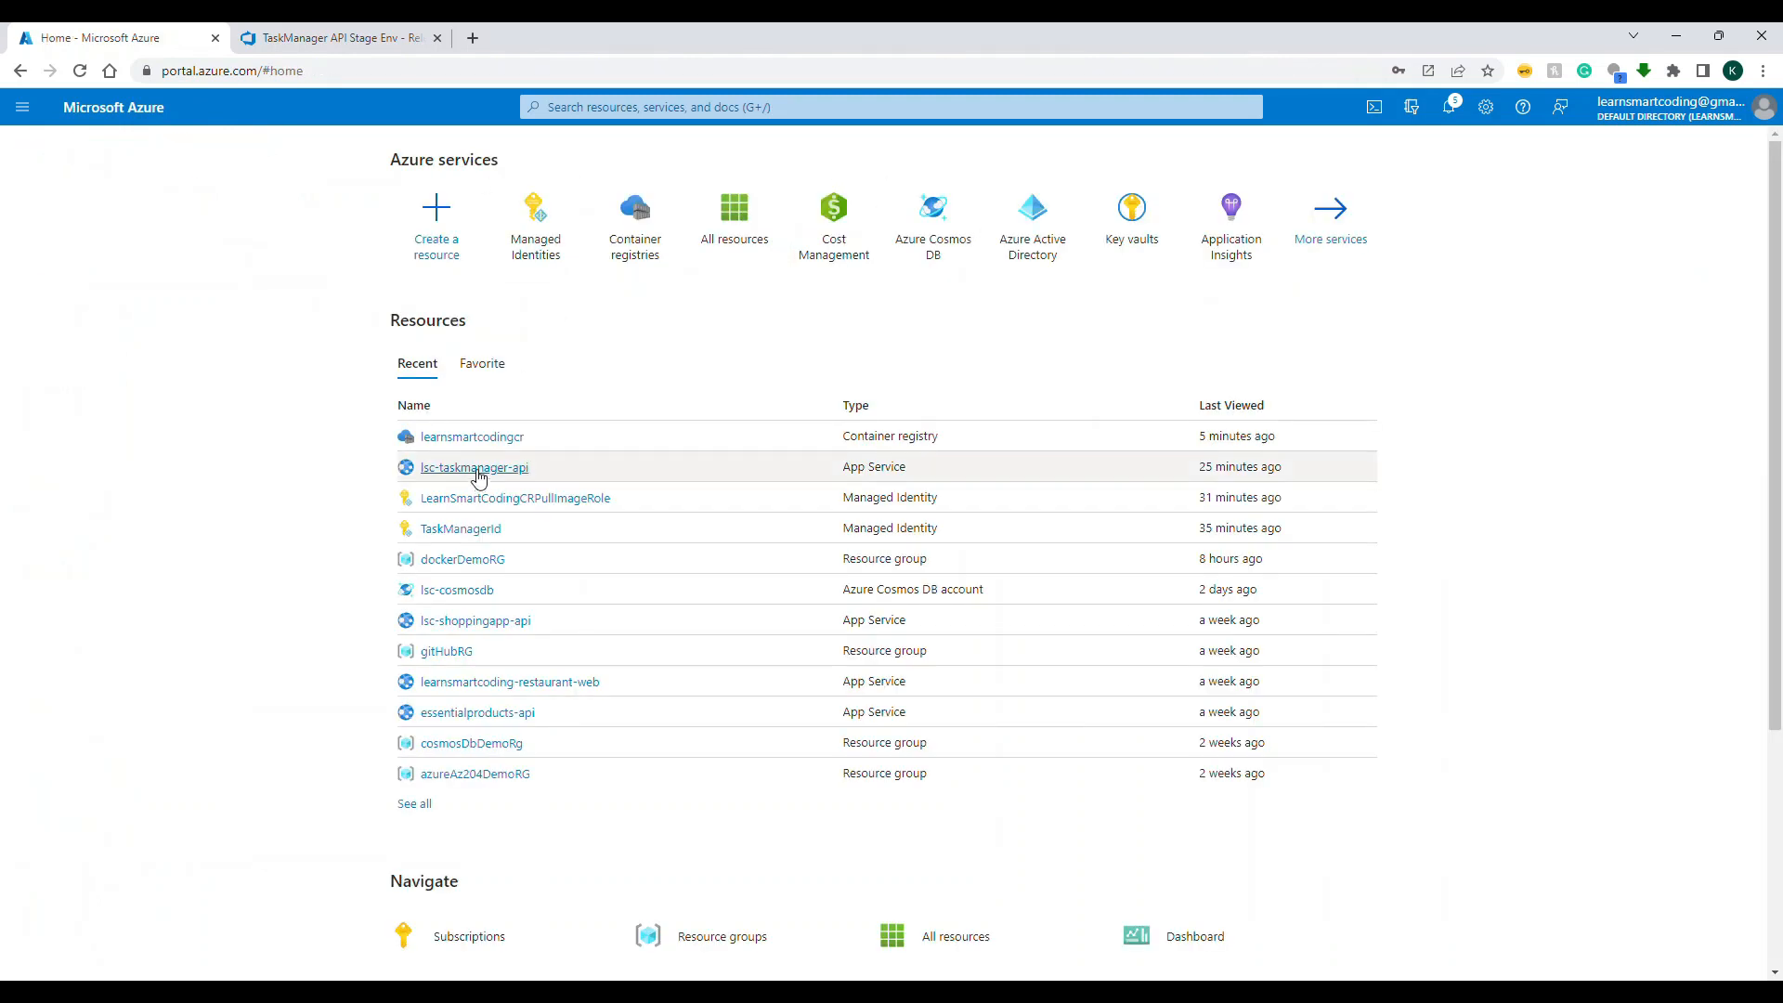
click(476, 468)
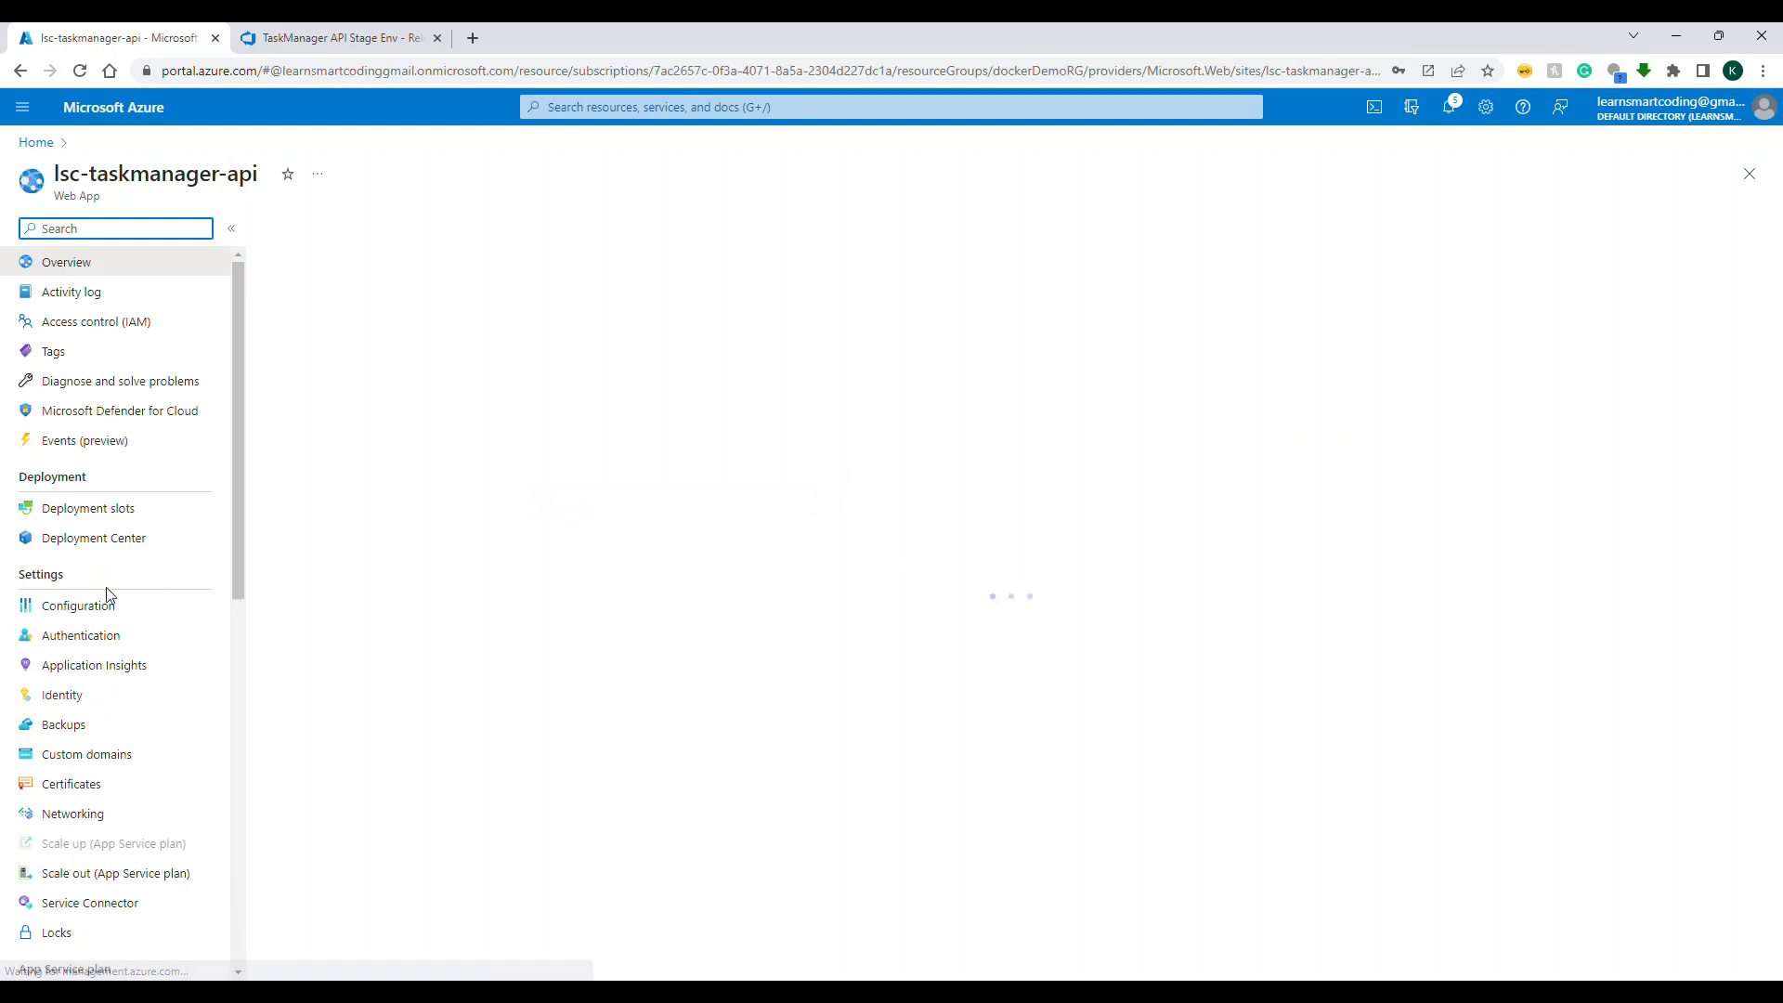
scroll(102, 596, down, 3)
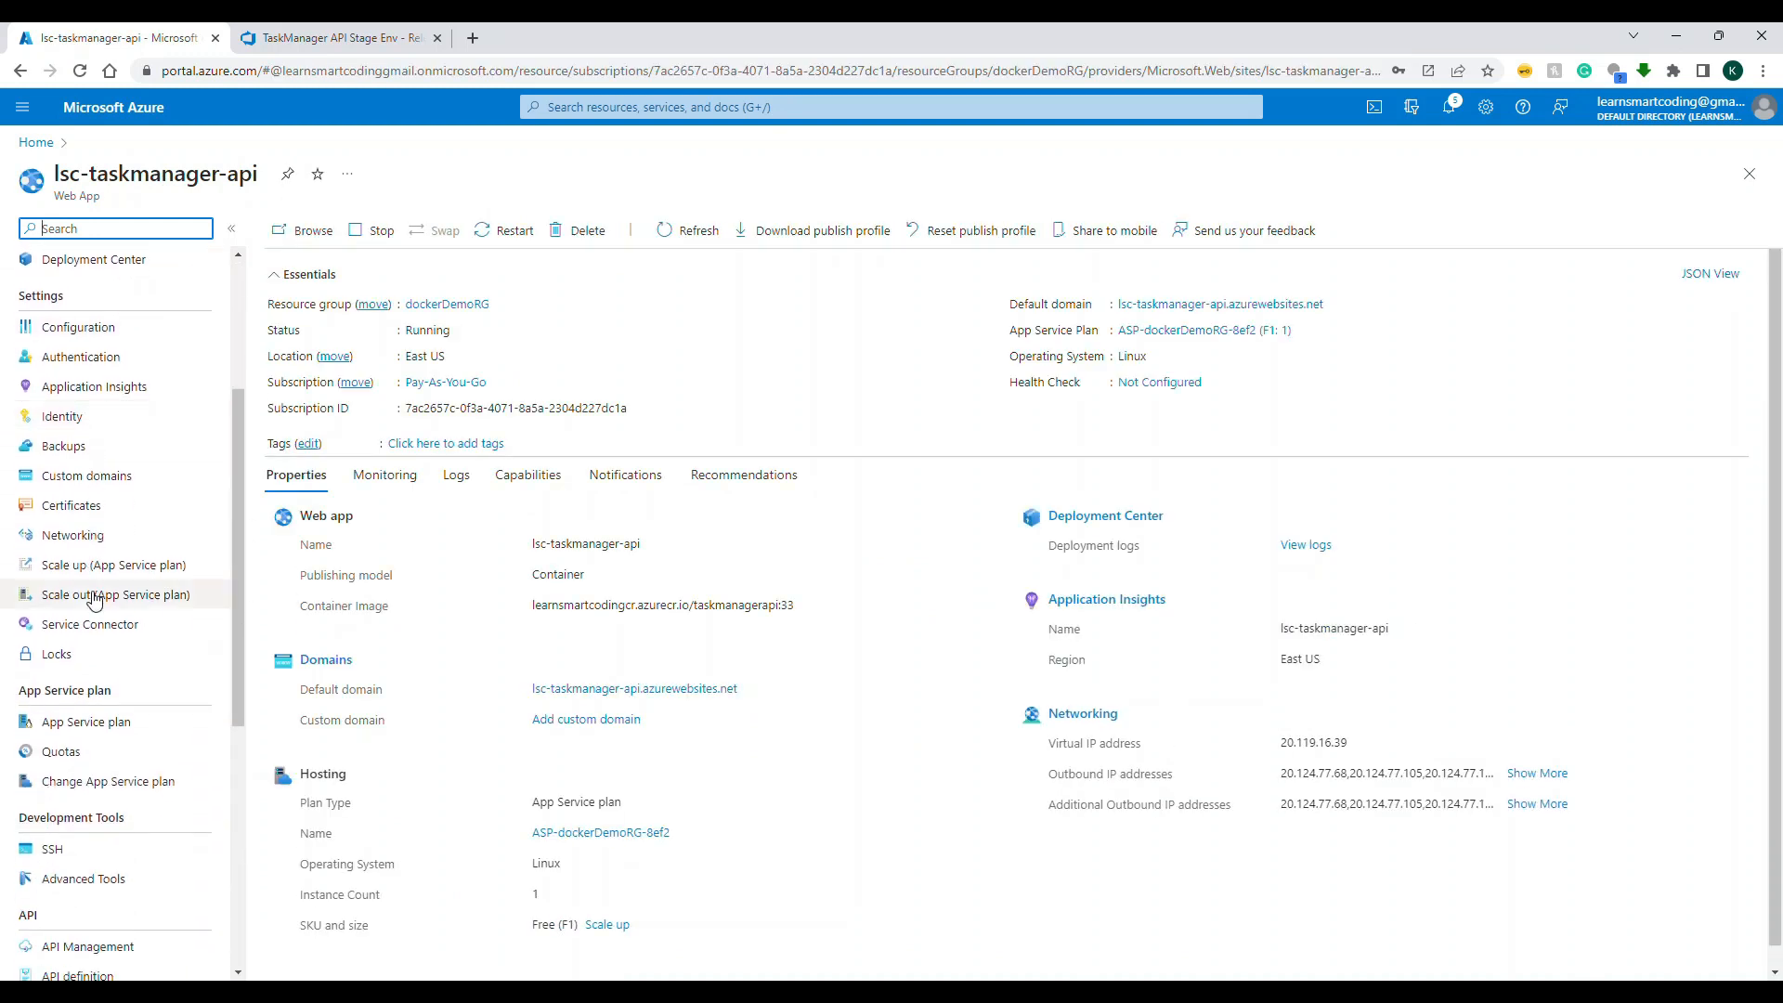
scroll(93, 602, down, 5)
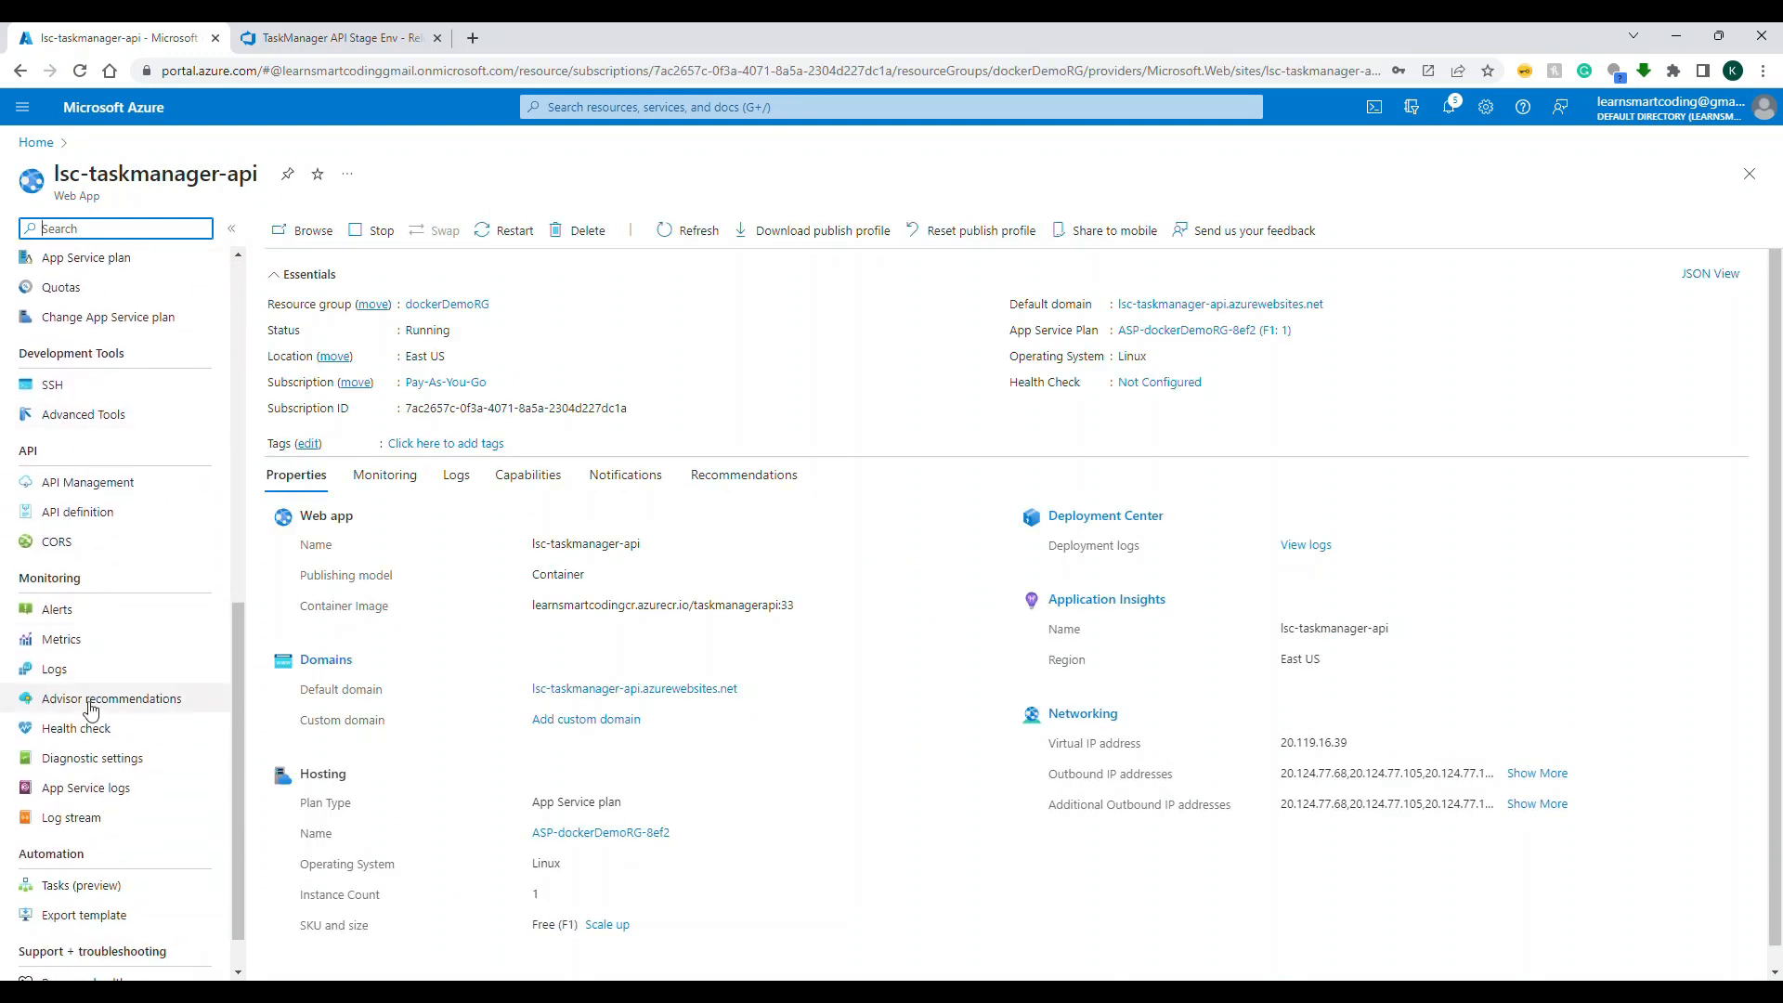
click(67, 821)
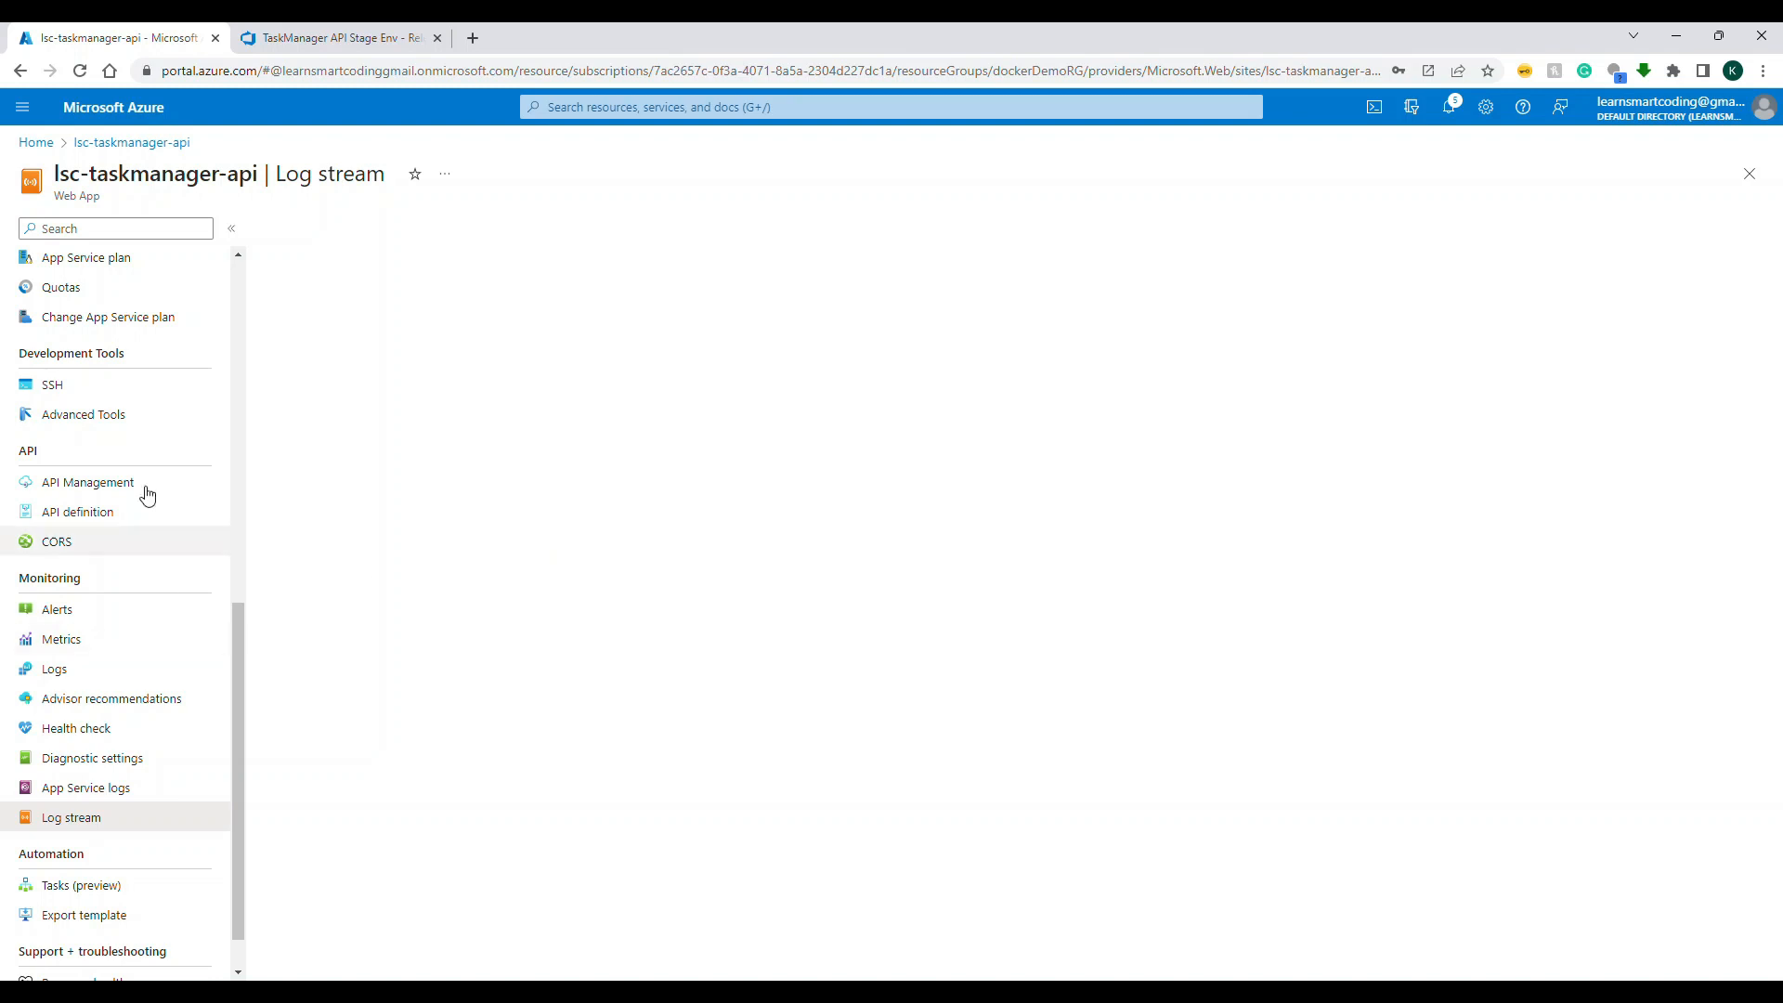
click(74, 788)
click(72, 819)
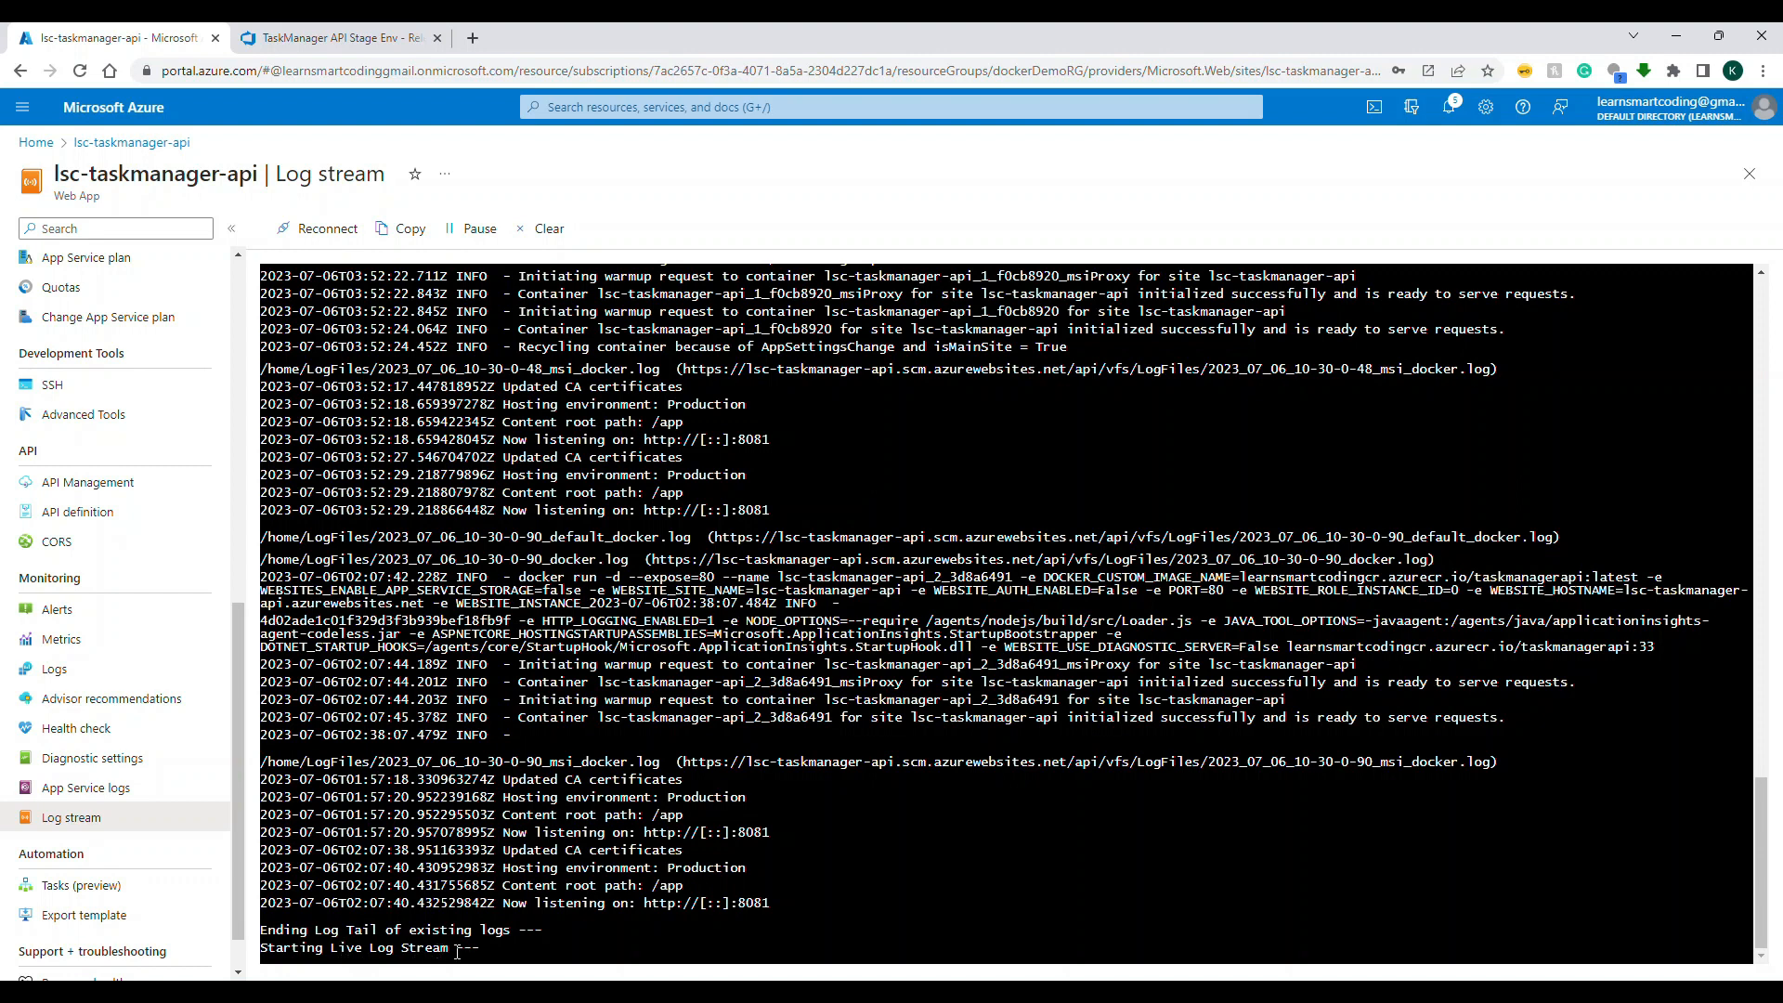
Step: Search the lsc-taskmanager-api log stream for the image tag :34 and review the latest live log entries
drag(457, 952, 298, 954)
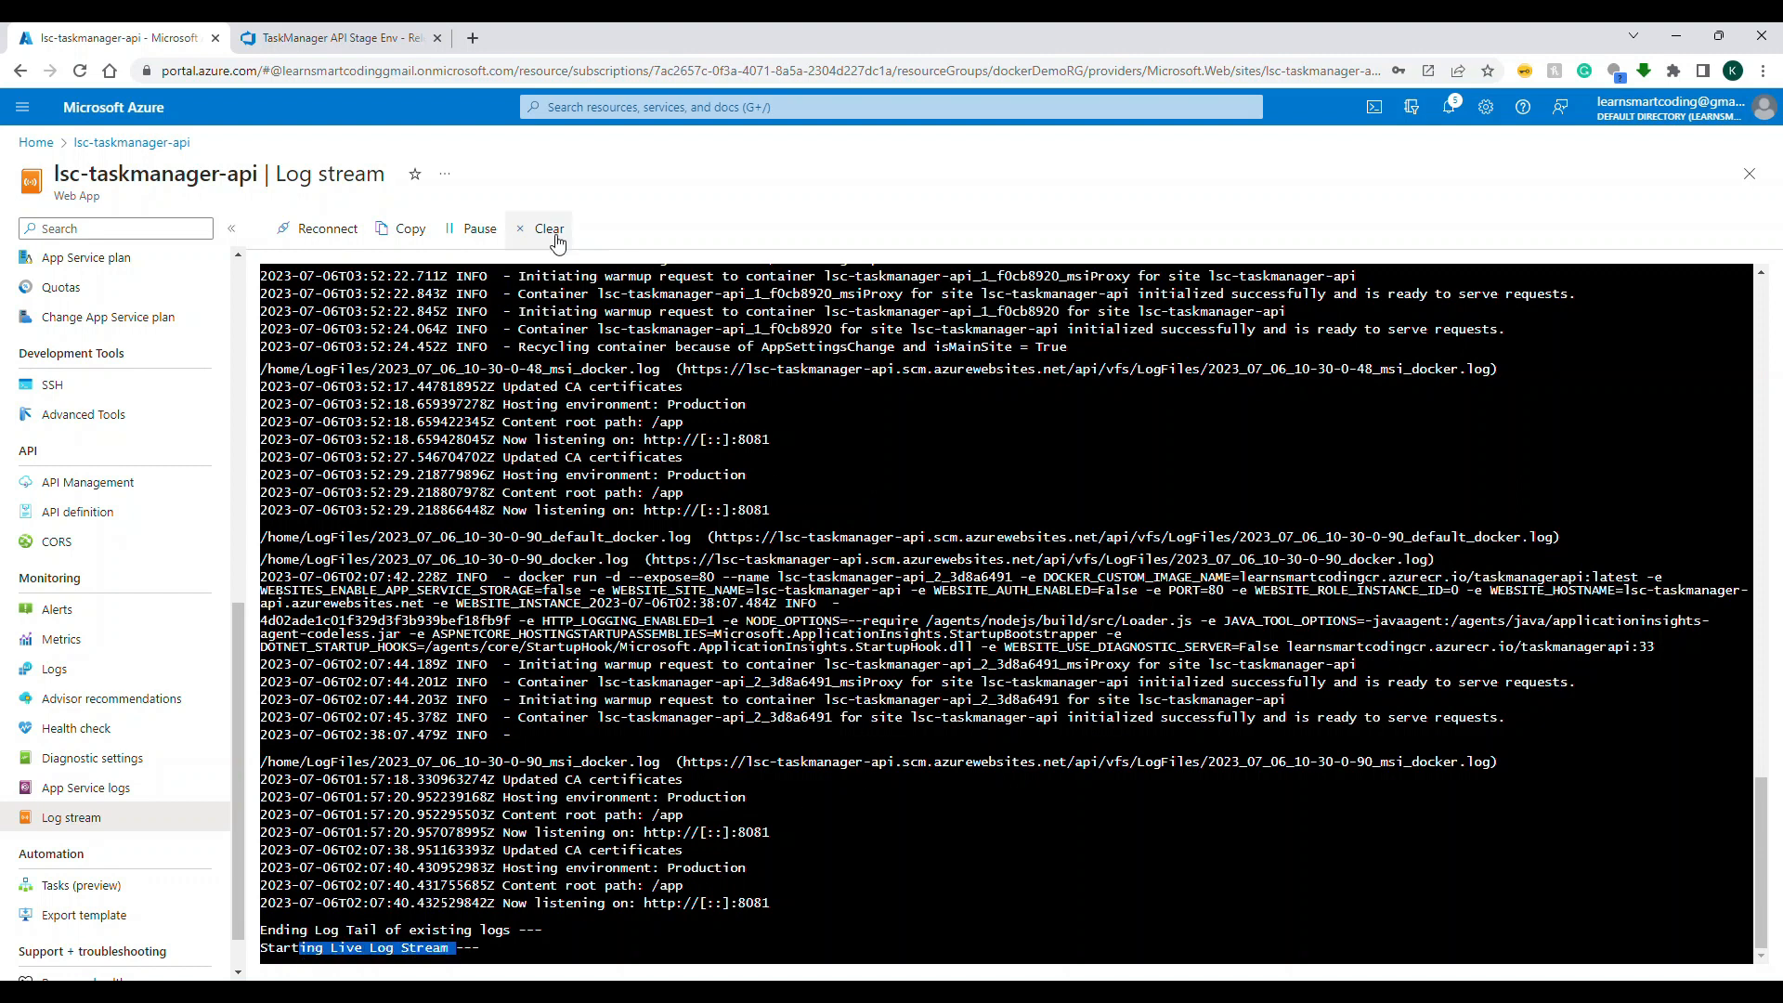
click(946, 806)
key(ctrl+f)
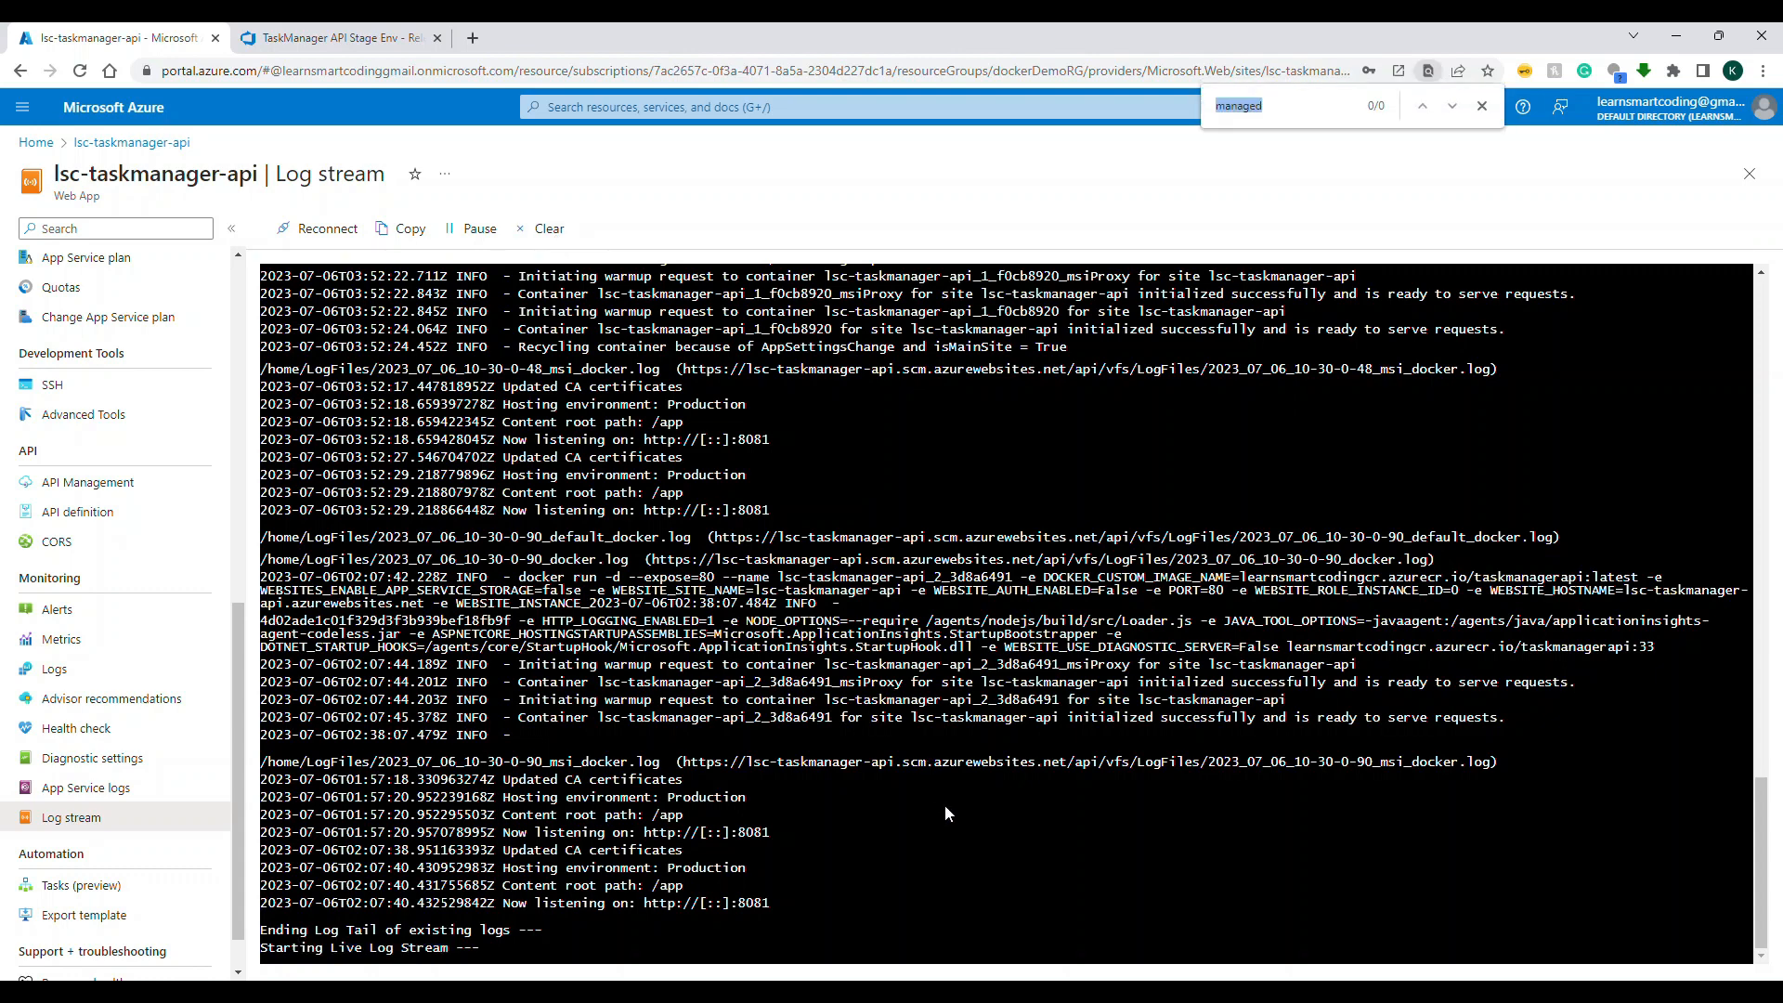
text(:34)
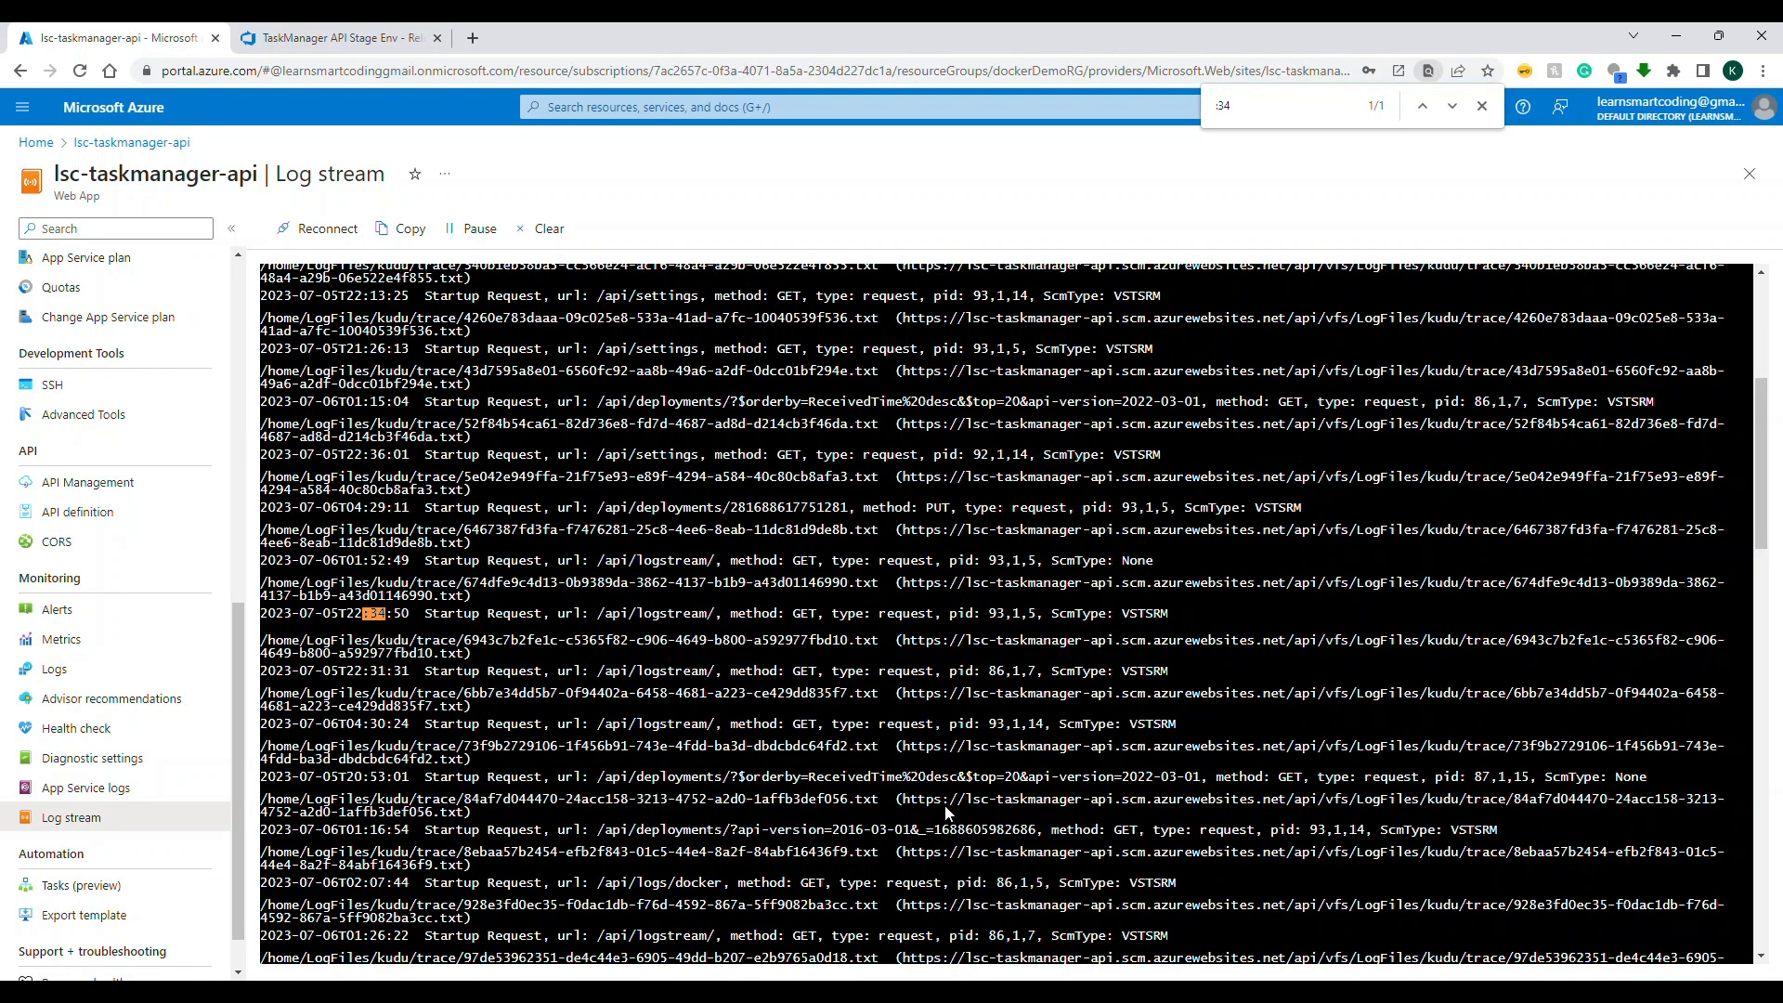
click(1482, 106)
drag(1753, 483, 1761, 940)
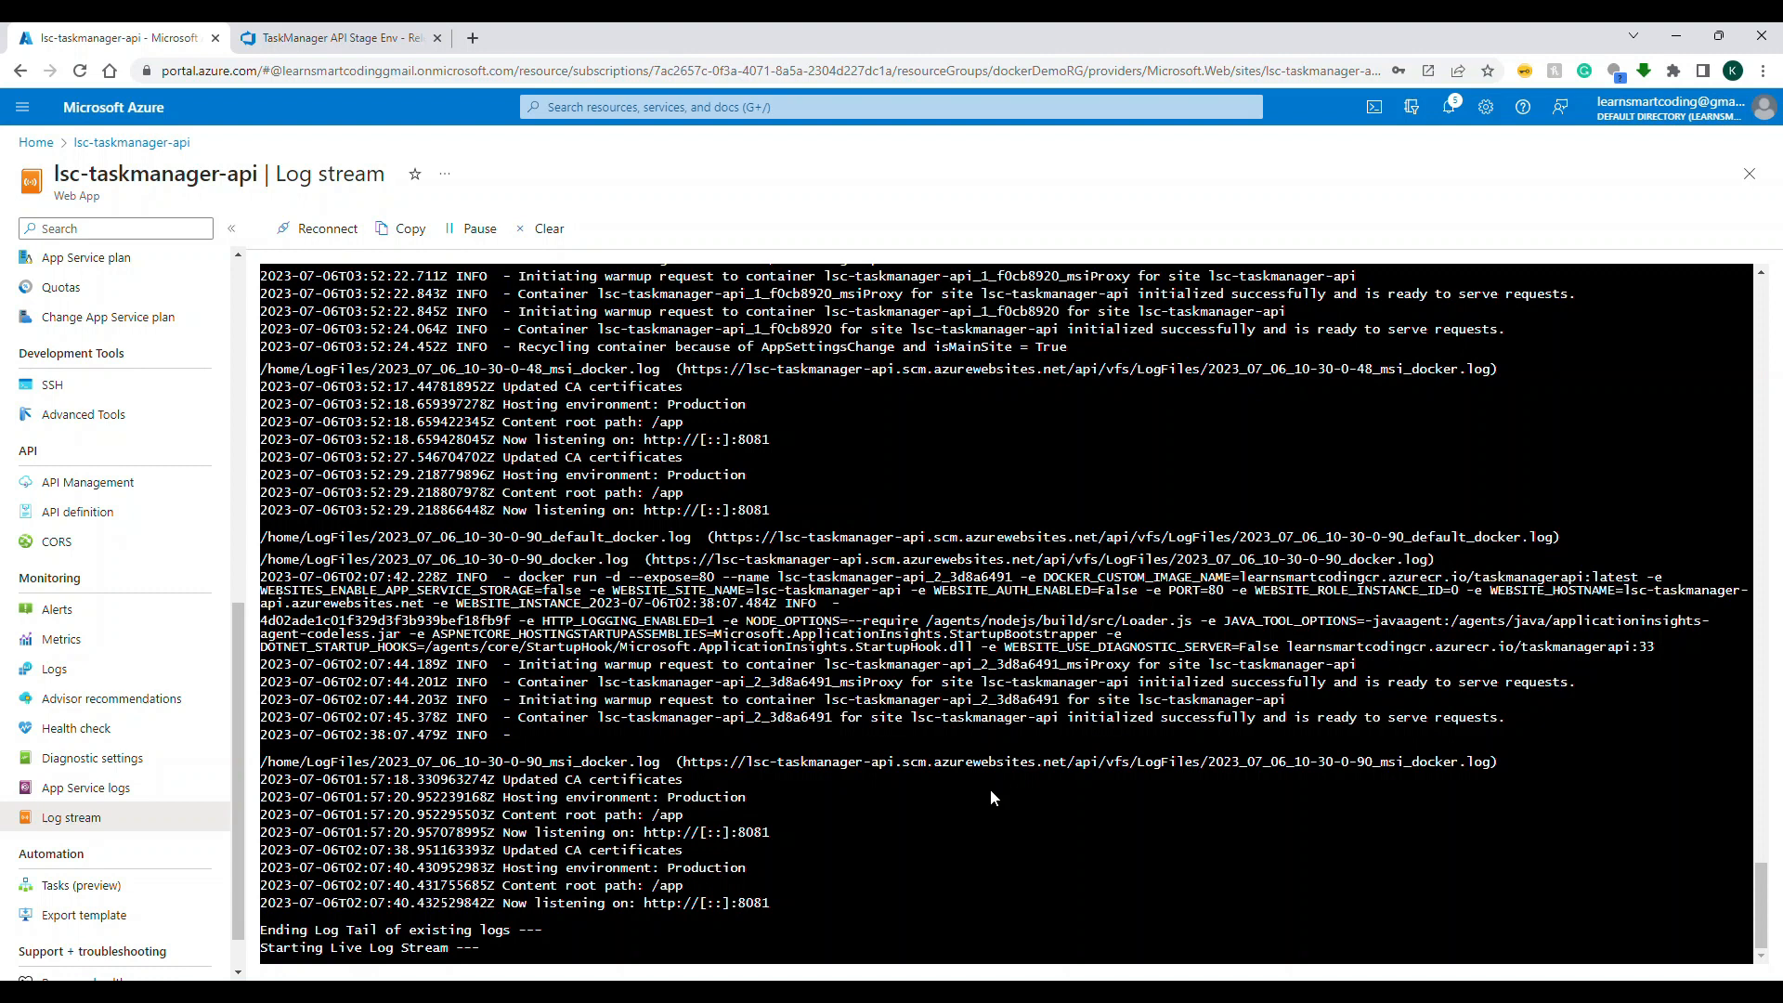
key(ctrl+f)
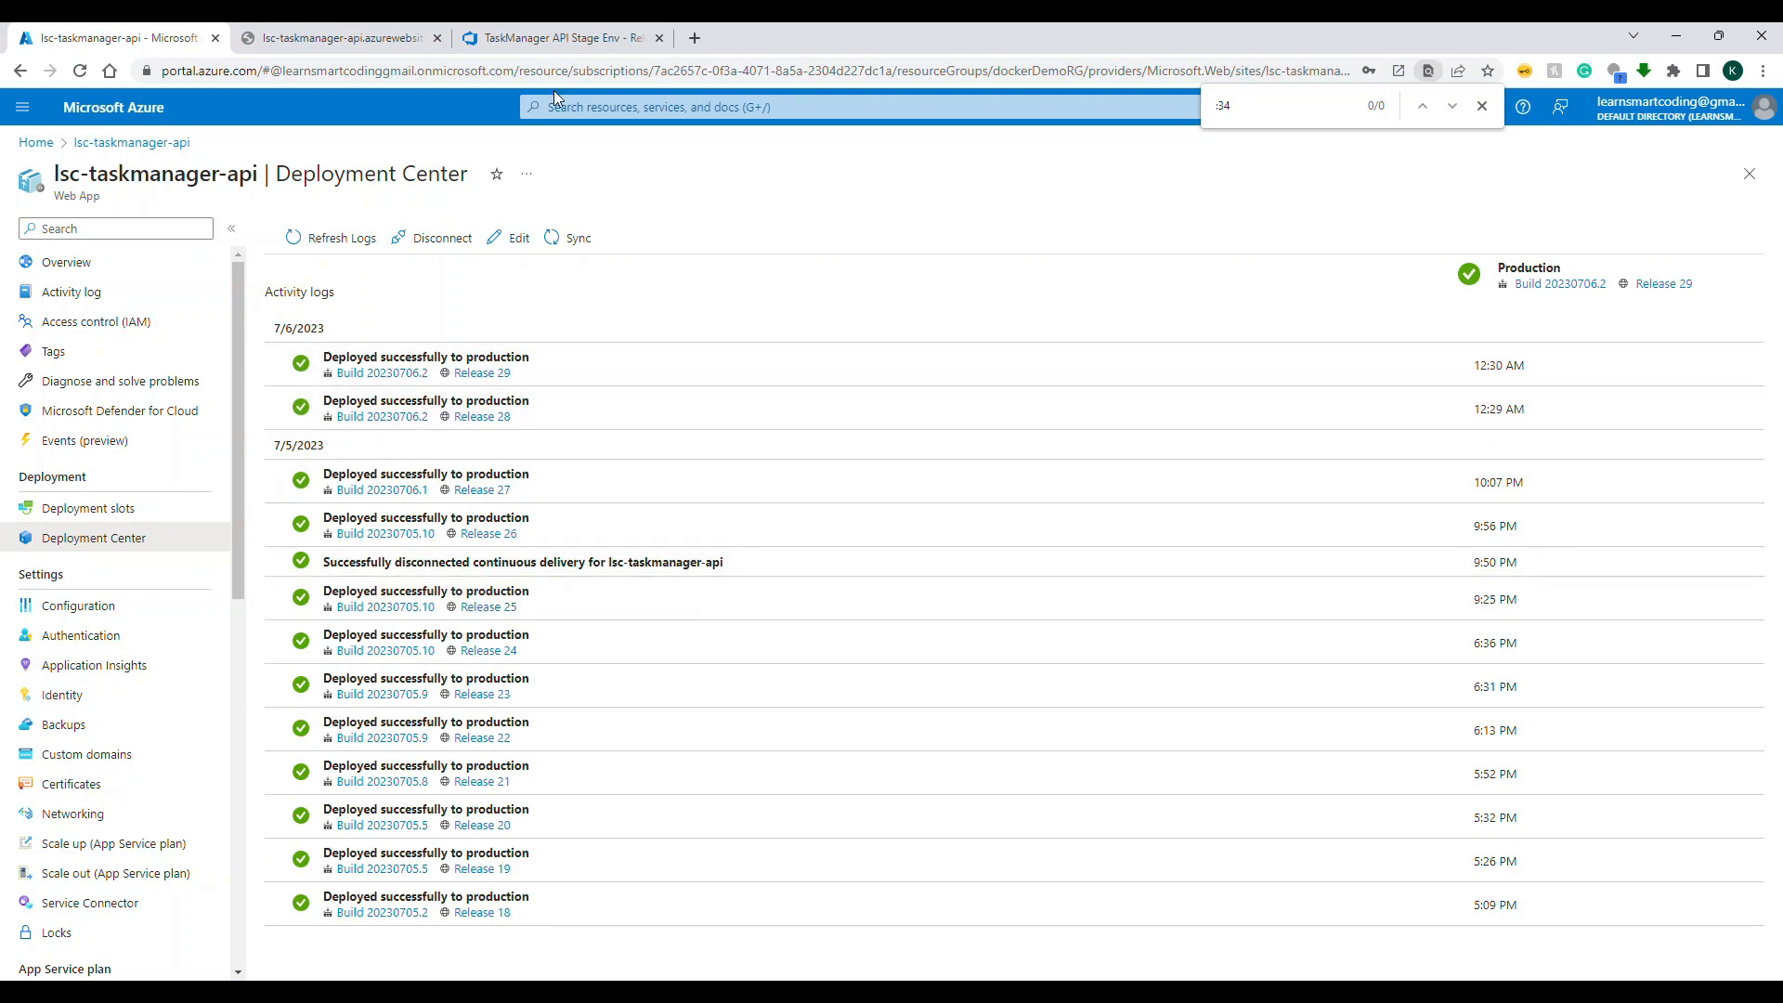
Step: Check the Stage deployment status of Release-1 in Azure DevOps and return to the web app's Deployment Center in the Azure portal
click(549, 42)
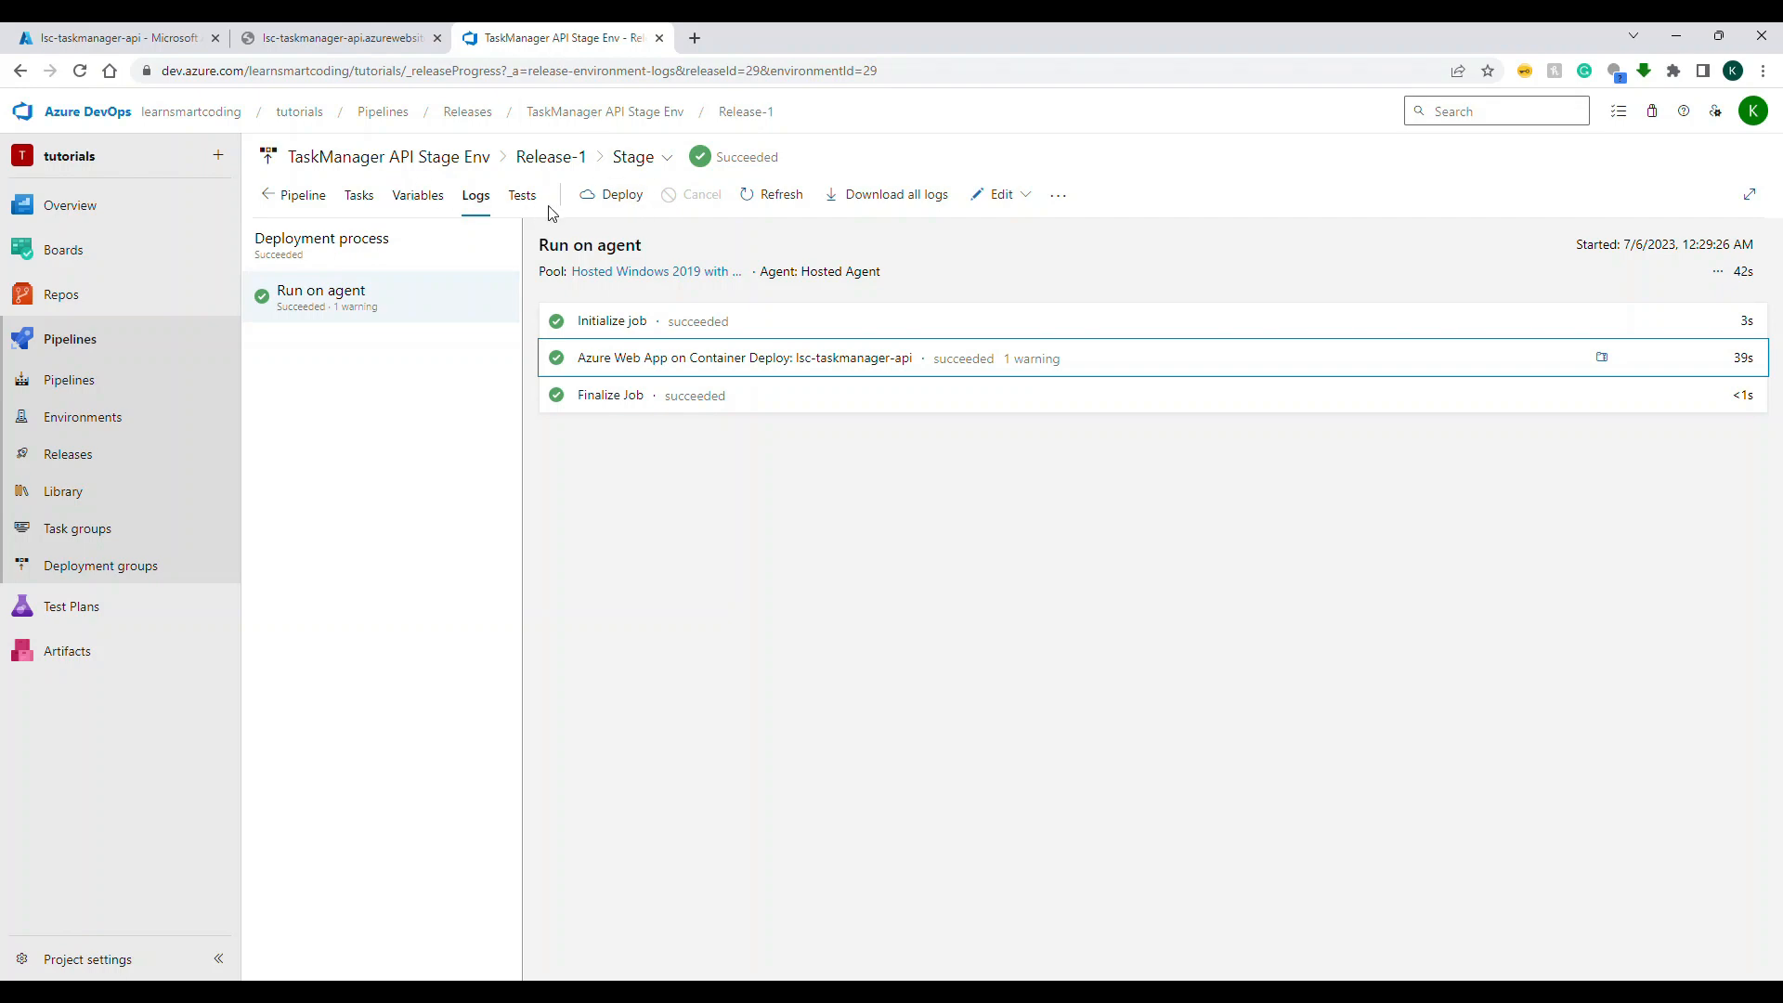
click(153, 40)
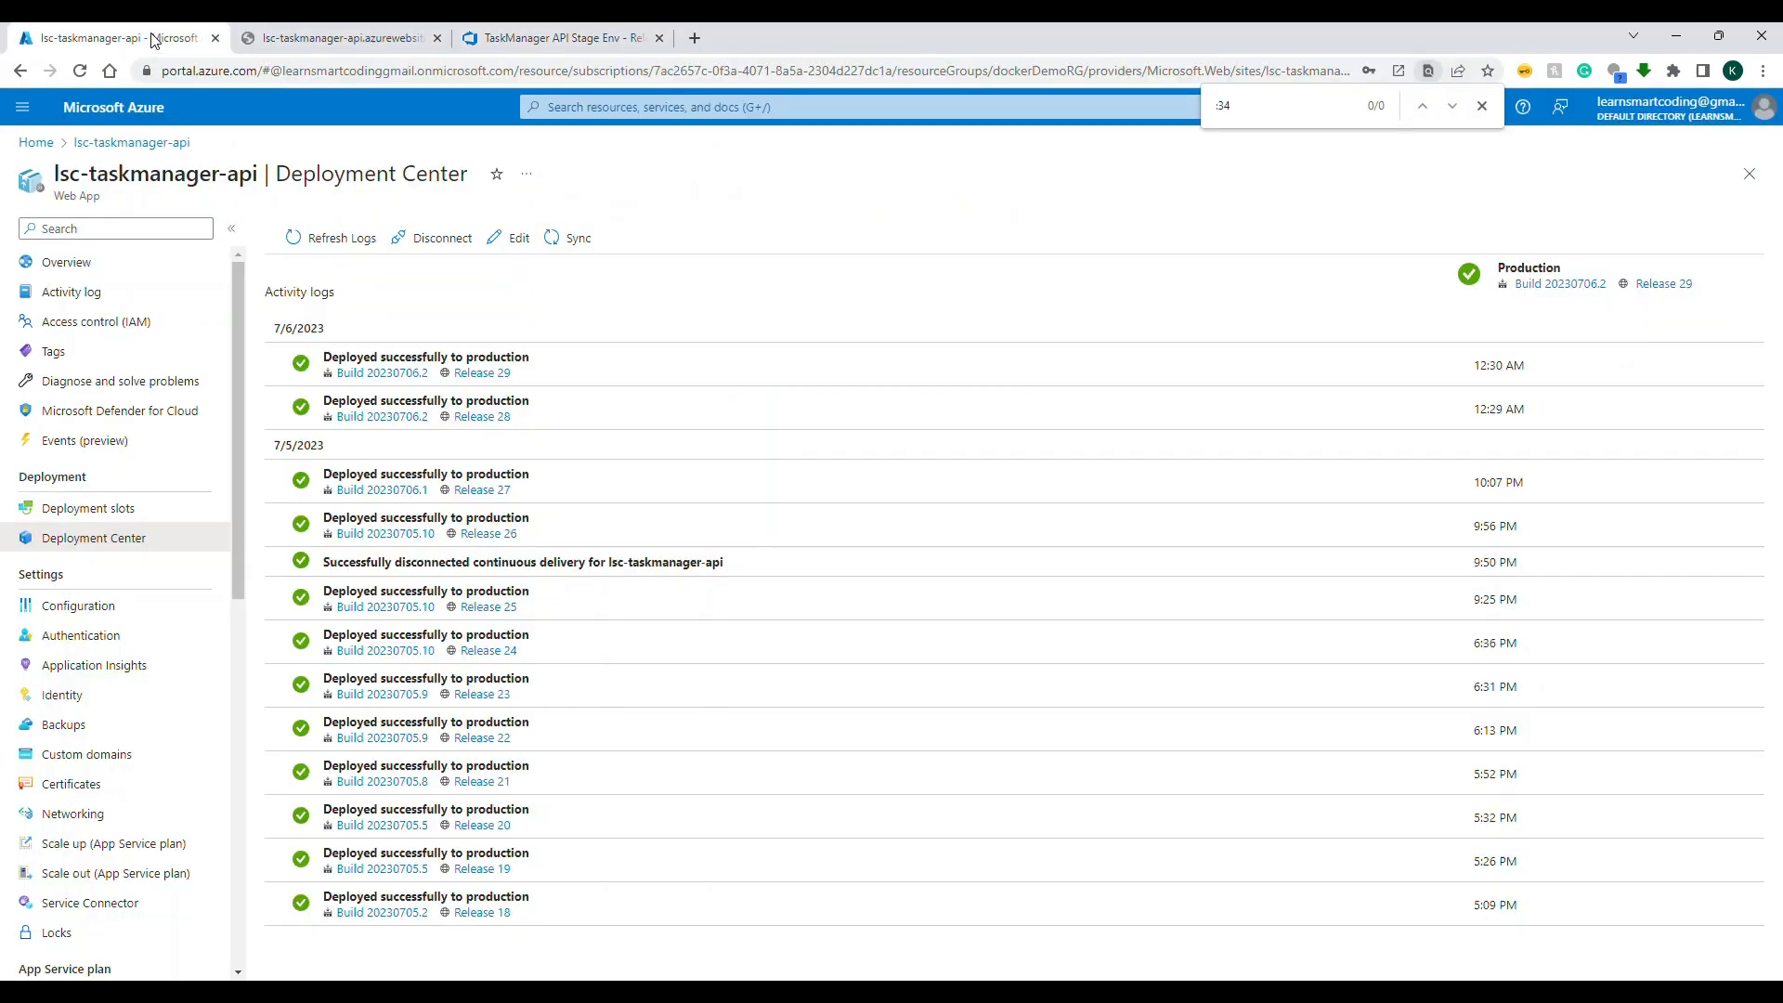